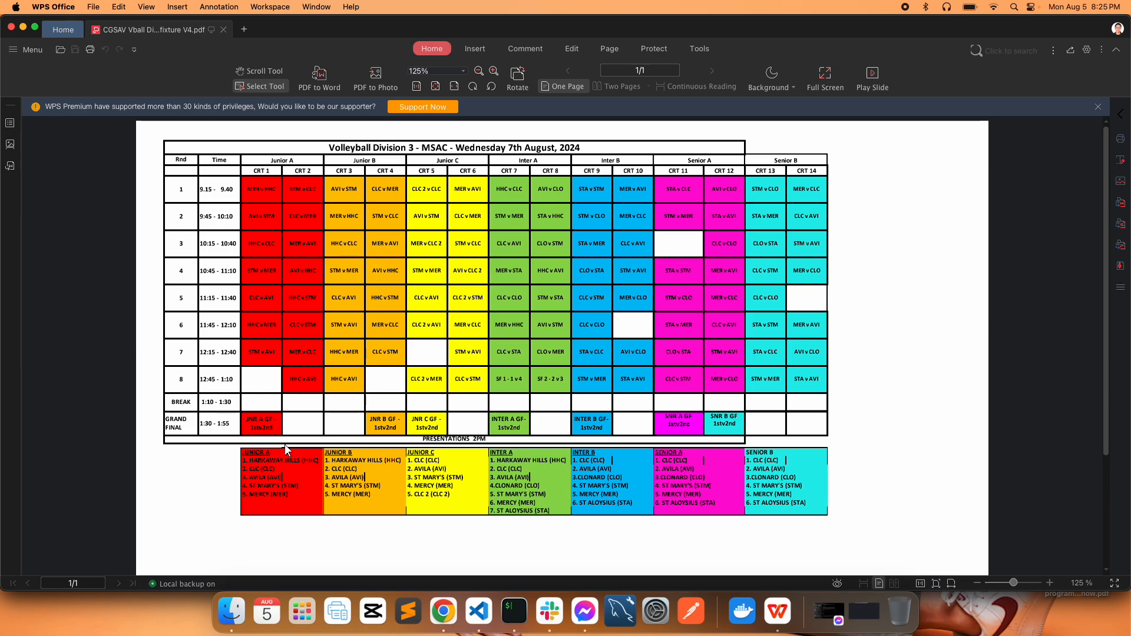
- Switch to Chrome, log in to SportsDash with the saved support account, and check the association name shown in the header
{"action": "left_click", "coordinate": [443, 611]}
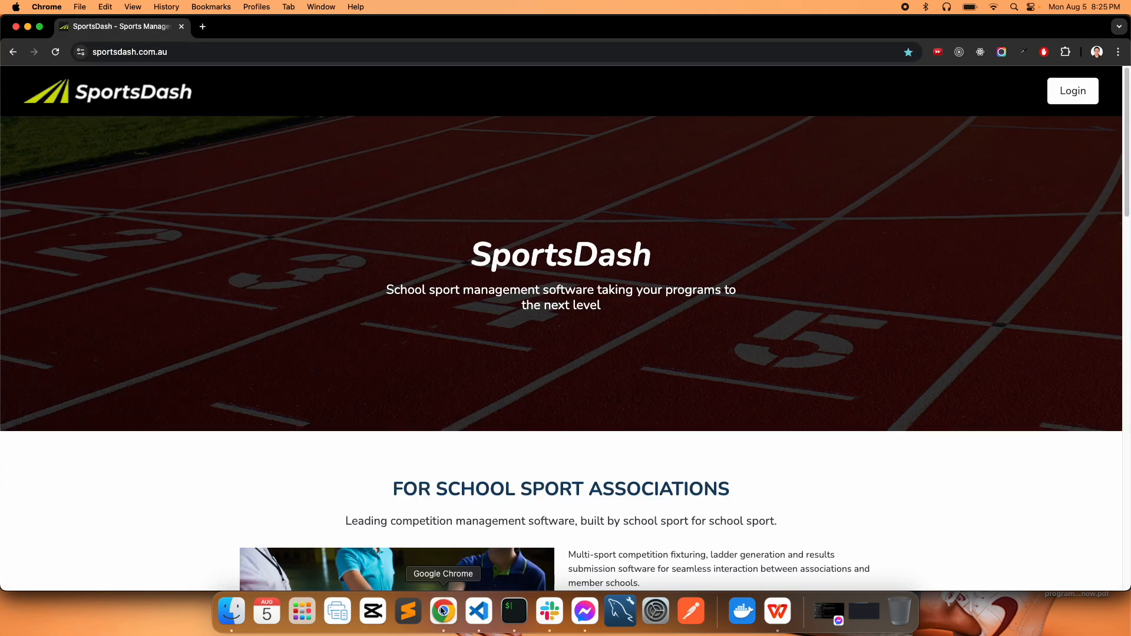
{"action": "left_click", "coordinate": [341, 54]}
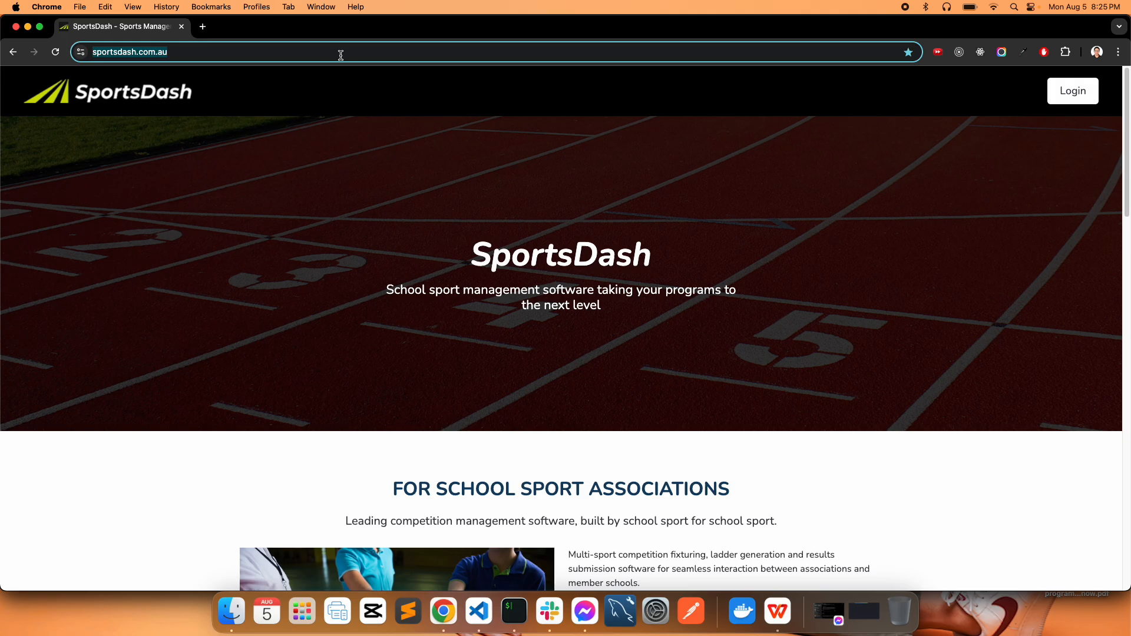
{"action": "left_click", "coordinate": [505, 171]}
{"action": "left_click", "coordinate": [1063, 97]}
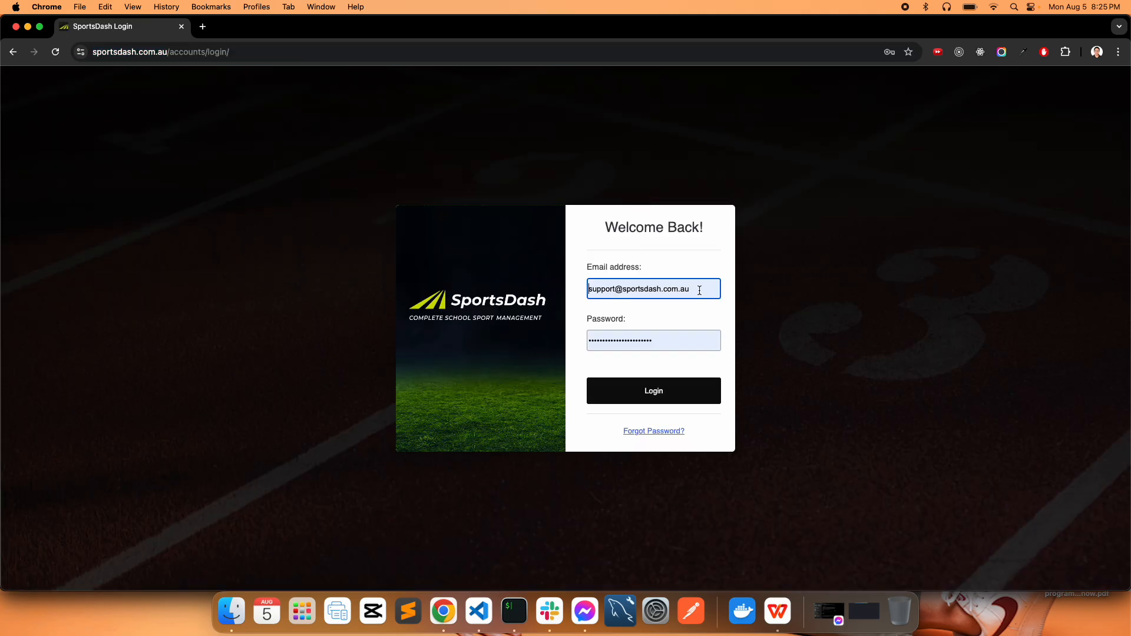
{"action": "left_click", "coordinate": [705, 291]}
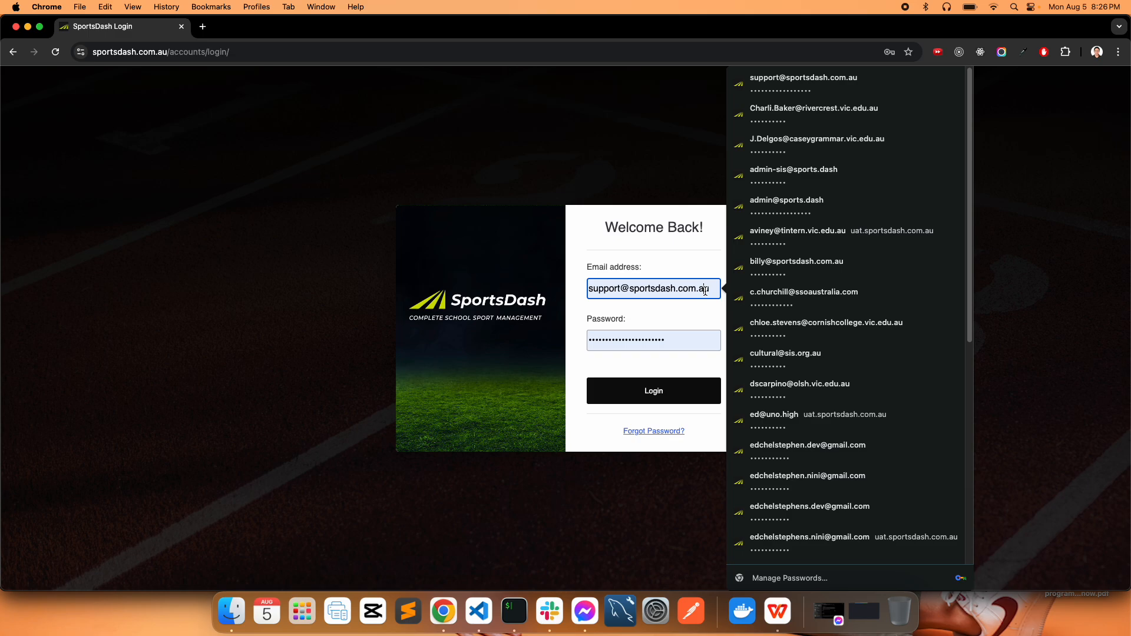
{"action": "left_click", "coordinate": [573, 280]}
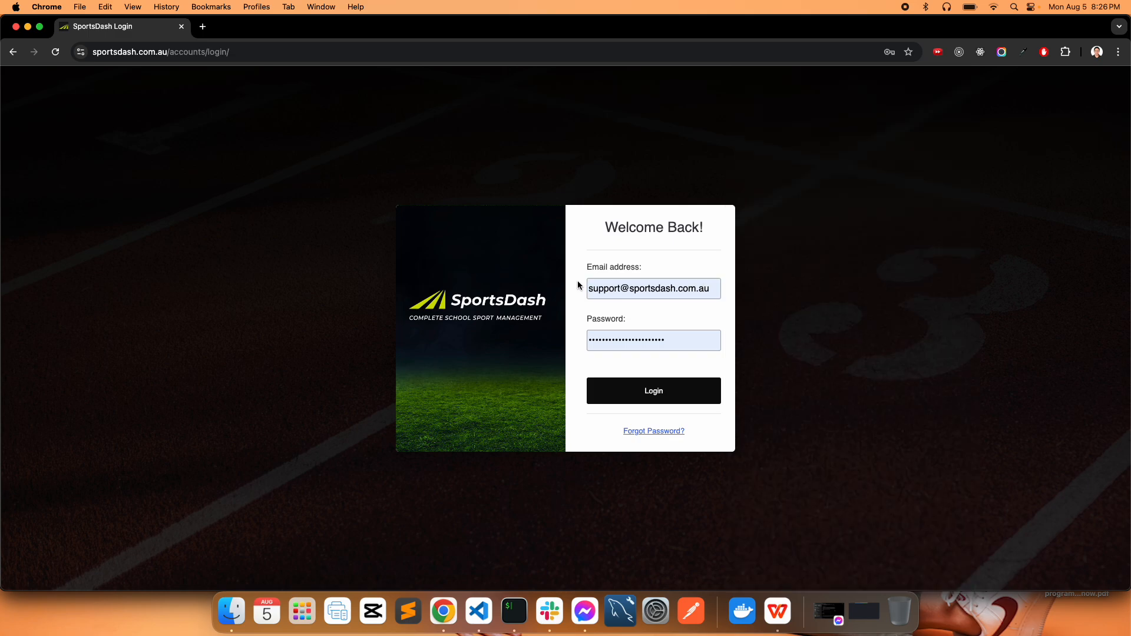
{"action": "left_click", "coordinate": [643, 391]}
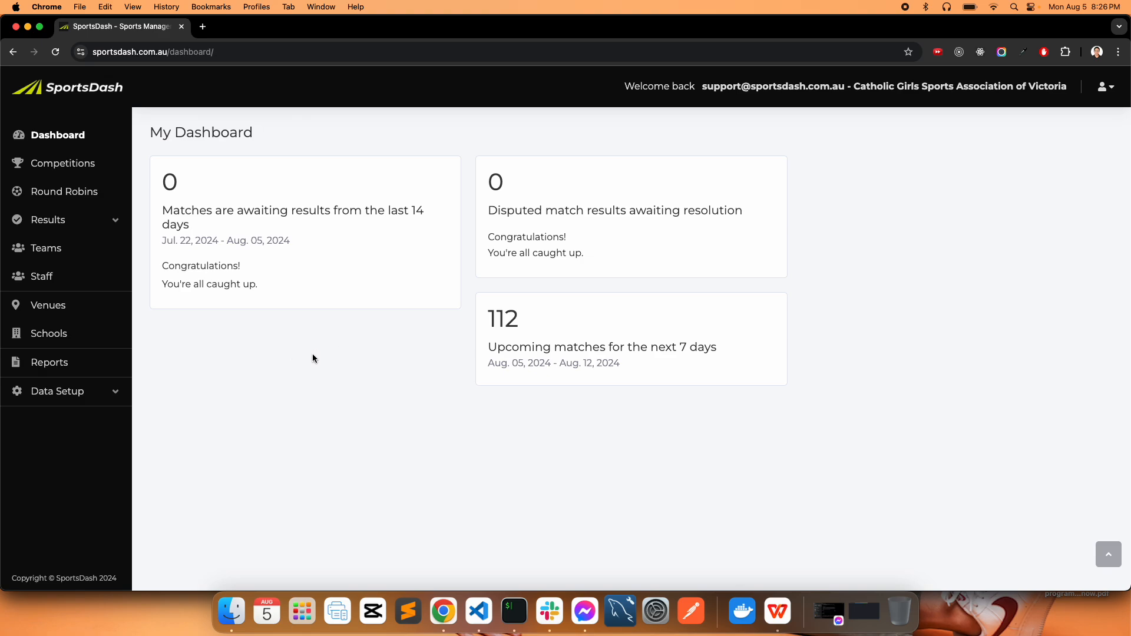
{"action": "left_click_drag", "start_coordinate": [854, 86], "coordinate": [1067, 86]}
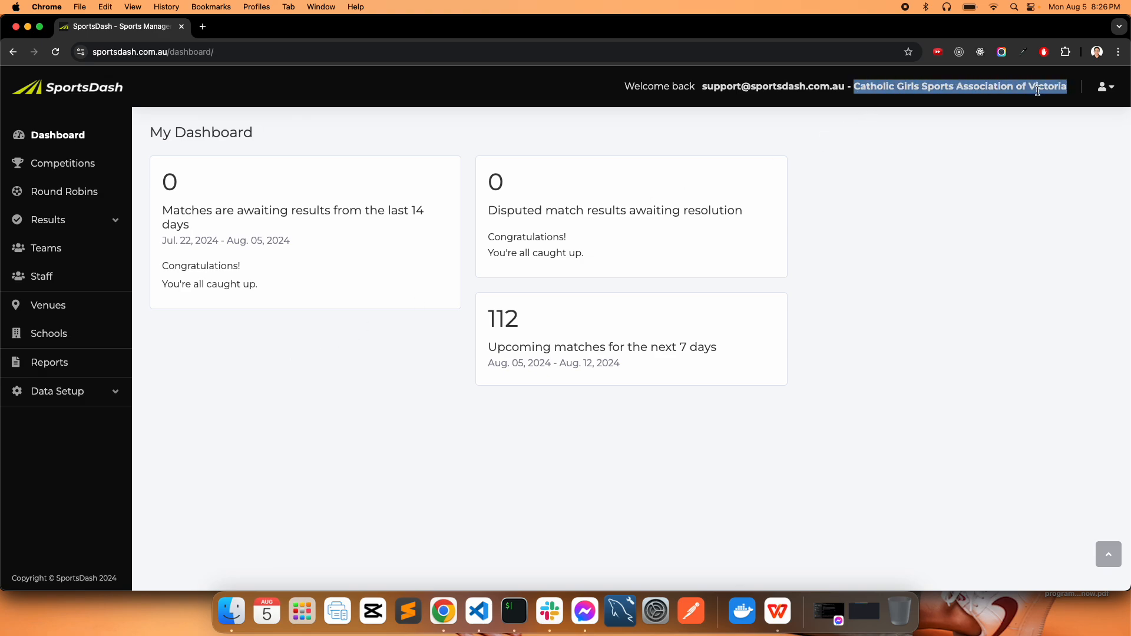
{"action": "left_click", "coordinate": [291, 433]}
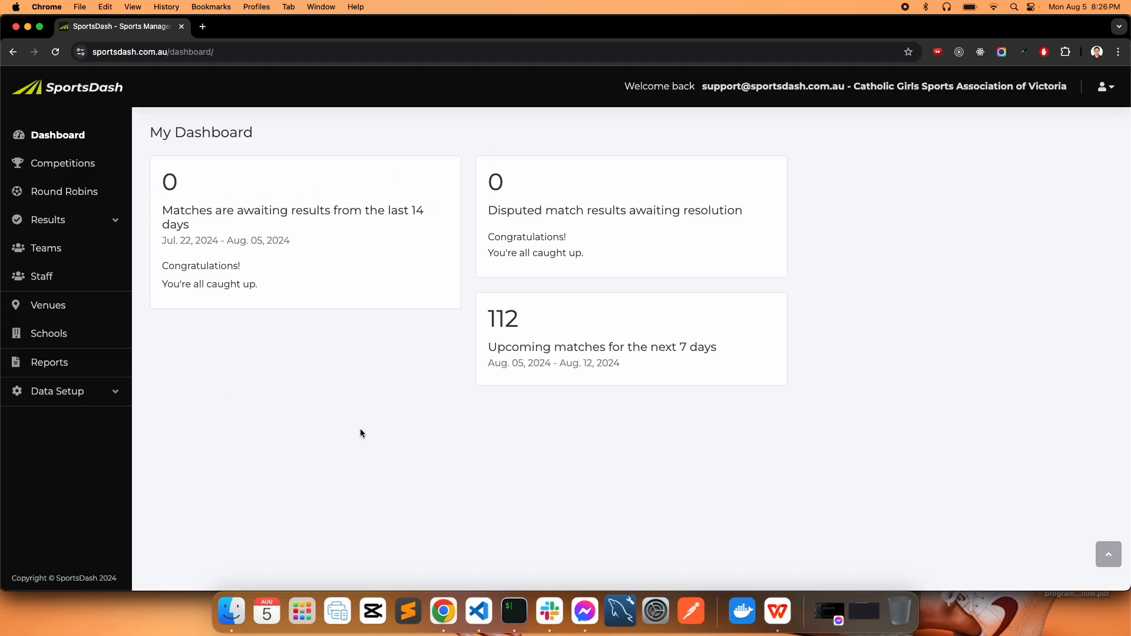
- Copy the venue abbreviation MSAC from the fixture PDF's title in WPS Office and search Google in Chrome for "MSAC australia"
{"action": "left_click", "coordinate": [778, 612]}
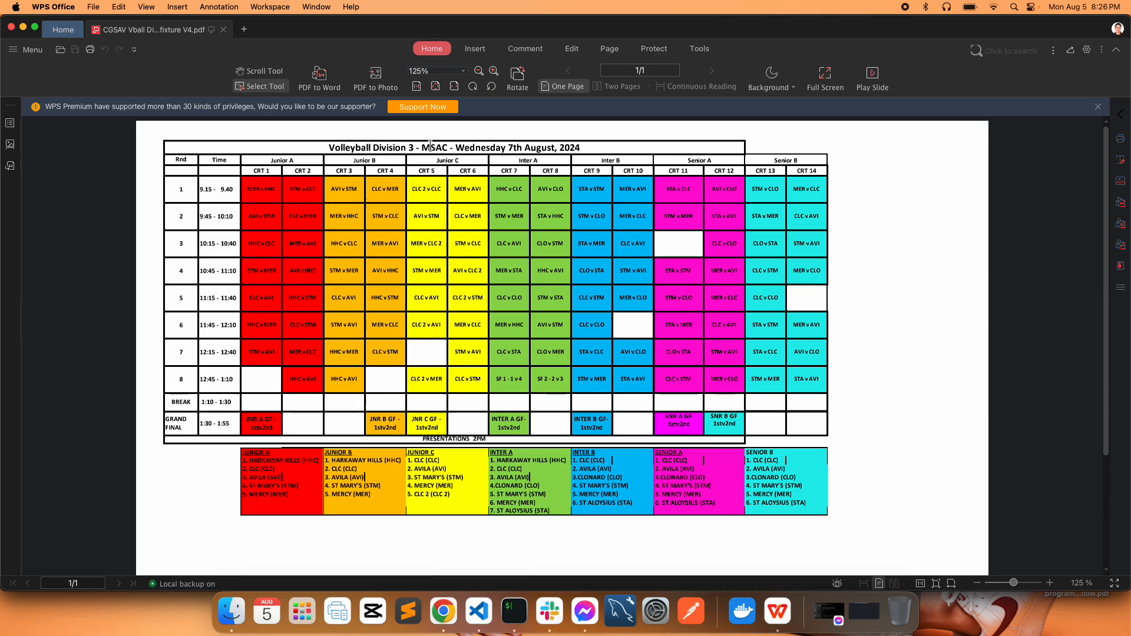
{"action": "left_click_drag", "start_coordinate": [422, 148], "coordinate": [450, 147]}
{"action": "key", "text": "super+c"}
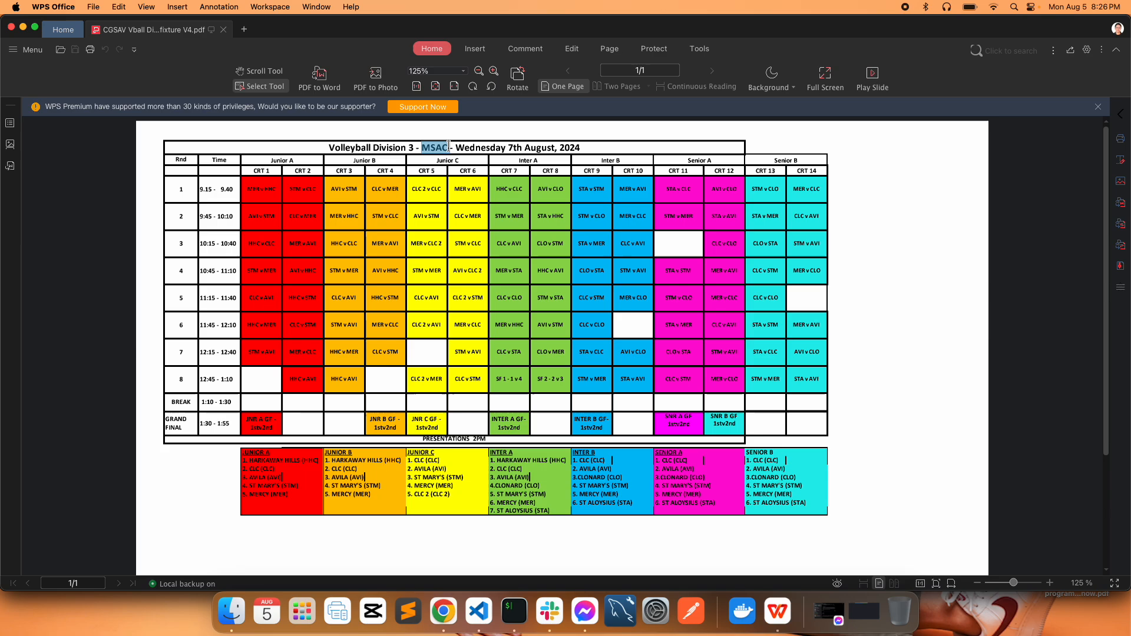
{"action": "left_click", "coordinate": [443, 613]}
{"action": "key", "text": "super+t"}
{"action": "key", "text": "super+v"}
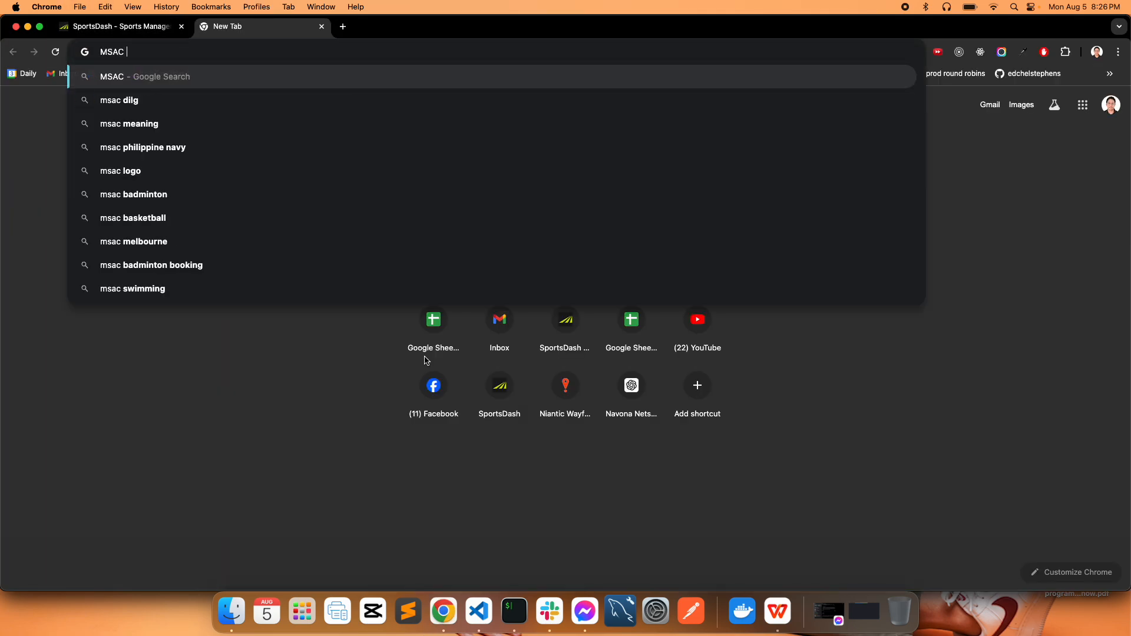
{"action": "type", "text": "australia"}
{"action": "key", "text": "Return"}
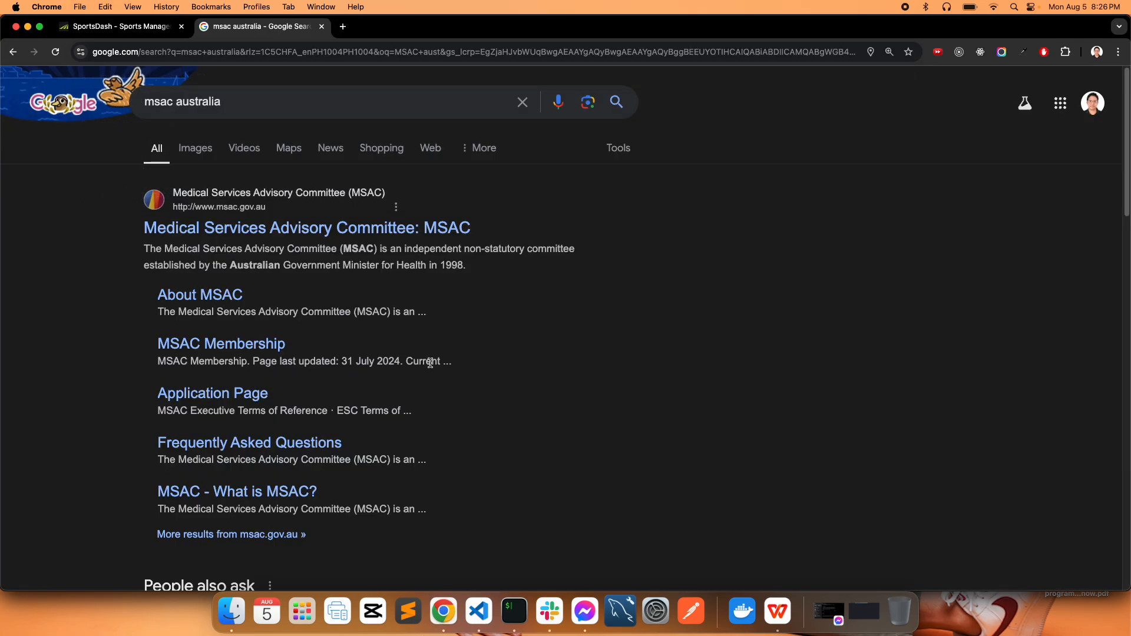
{"action": "scroll", "coordinate": [436, 412], "scroll_direction": "down", "scroll_amount": 2}
{"action": "scroll", "coordinate": [330, 374], "scroll_direction": "up", "scroll_amount": 2}
{"action": "scroll", "coordinate": [330, 370], "scroll_direction": "down", "scroll_amount": 5}
{"action": "scroll", "coordinate": [313, 370], "scroll_direction": "up", "scroll_amount": 5}
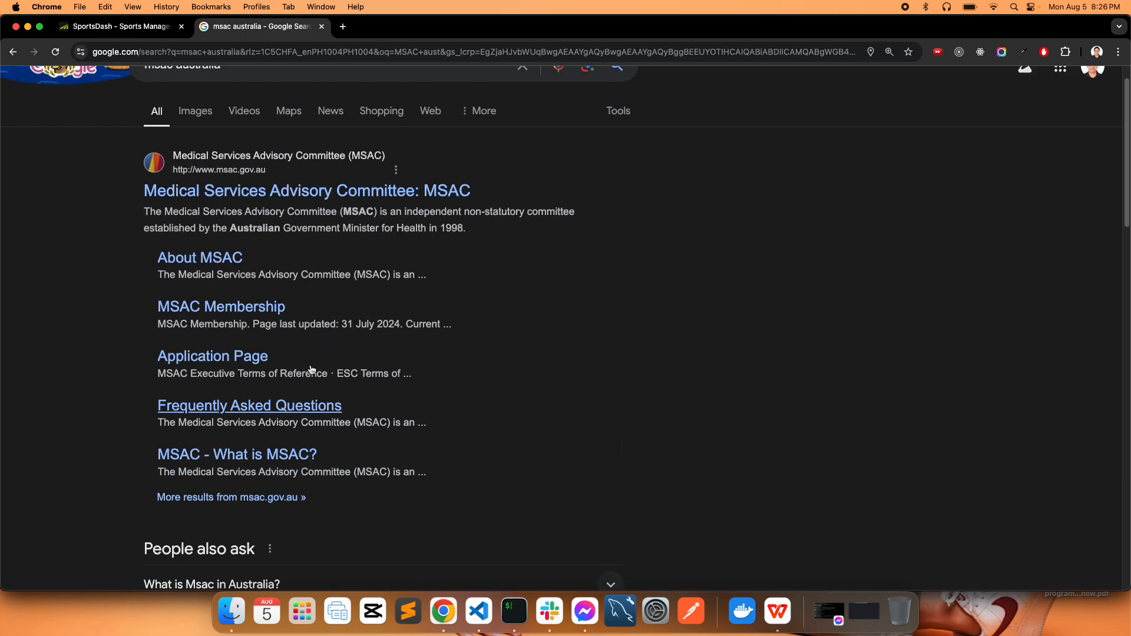
- Refine the web search to "msac australia courts" and open the Table Tennis Victoria result "Book a Court @ MSAC"
{"action": "left_click", "coordinate": [240, 98]}
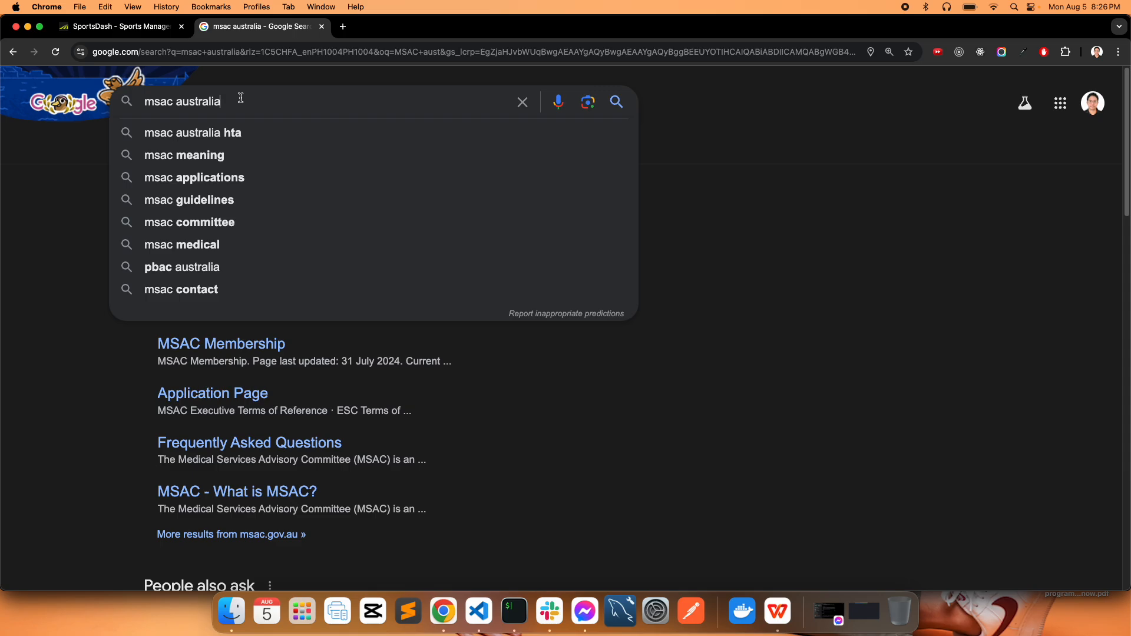
{"action": "type", "text": "courts"}
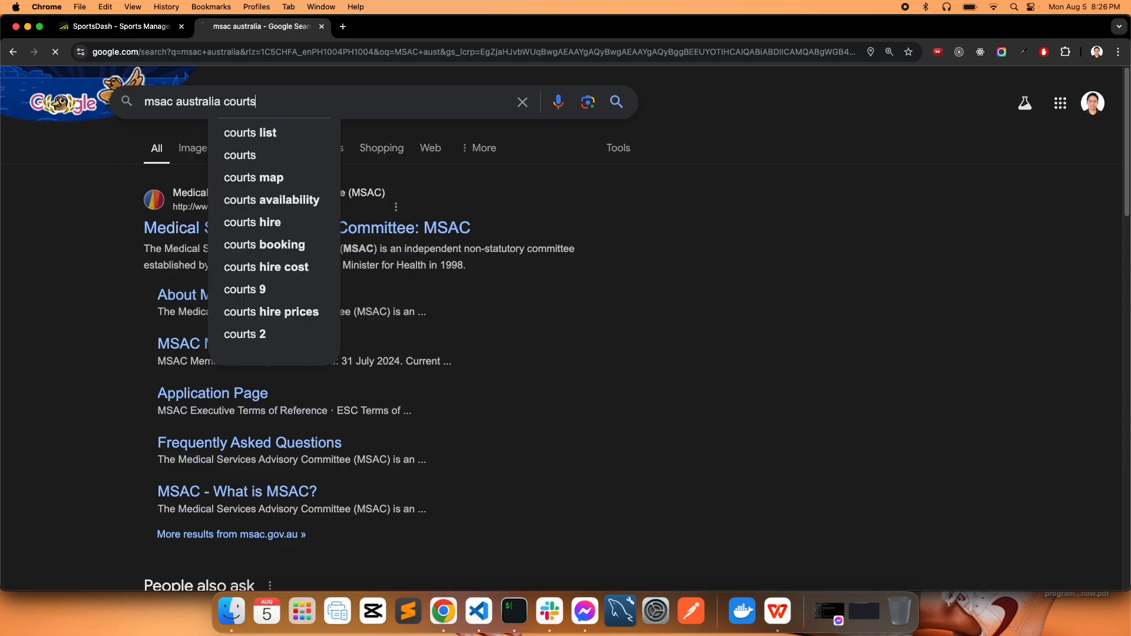
{"action": "key", "text": "Return"}
{"action": "scroll", "coordinate": [337, 214], "scroll_direction": "down", "scroll_amount": 5}
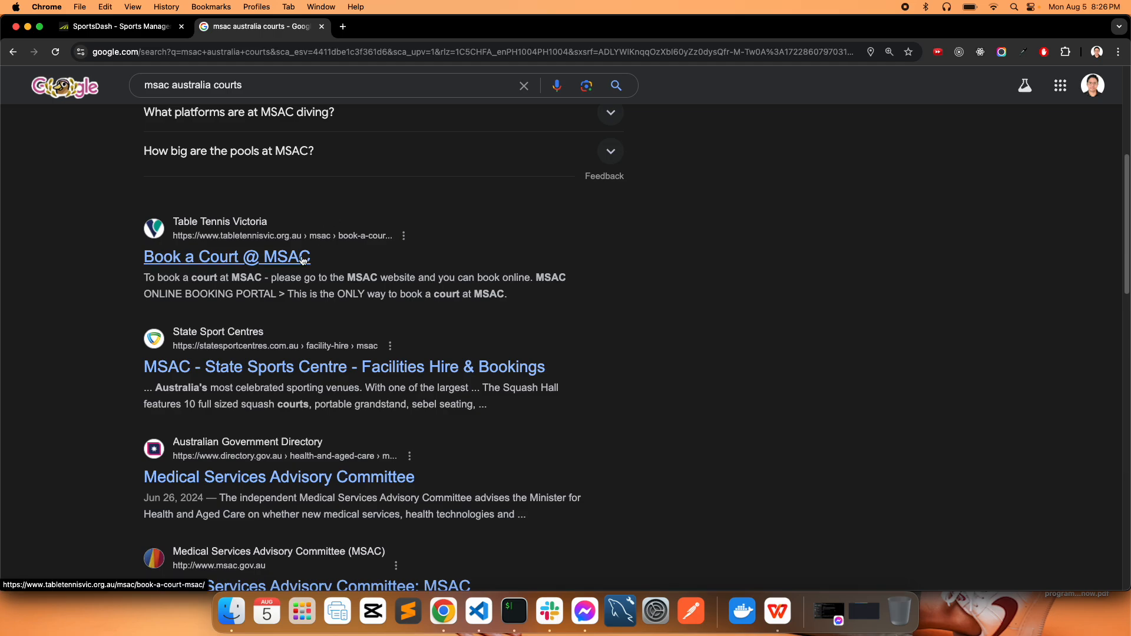
{"action": "left_click", "coordinate": [304, 260]}
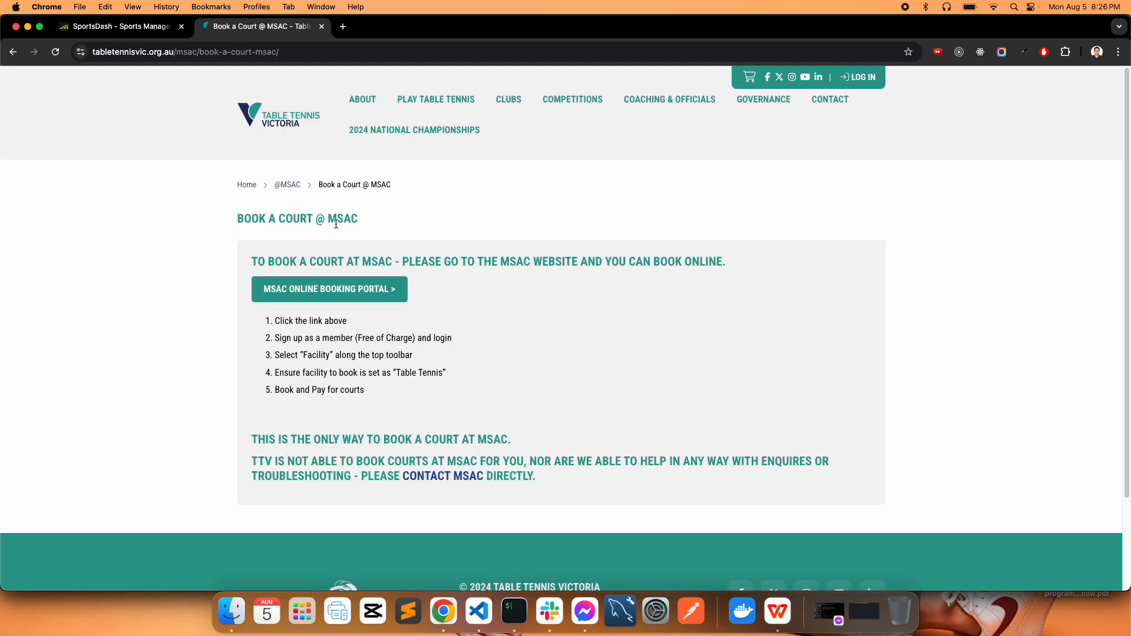
- Follow the Contact MSAC link and look through the State Sport Centres home page for information about the MSAC venue
{"action": "scroll", "coordinate": [447, 397], "scroll_direction": "down", "scroll_amount": 4}
{"action": "left_click", "coordinate": [446, 372]}
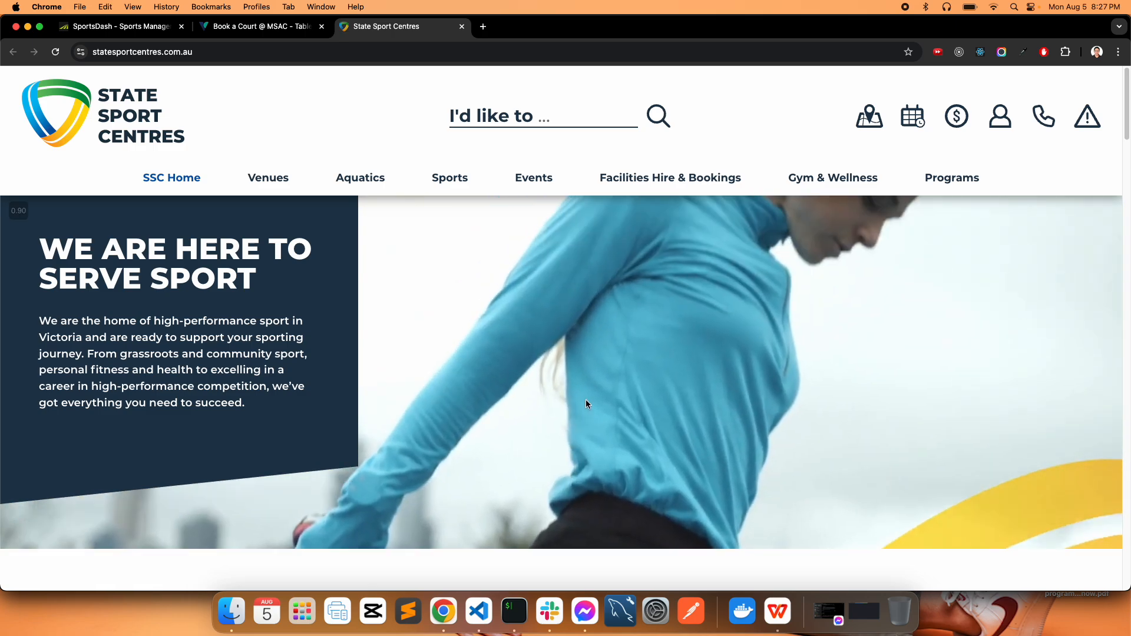
{"action": "scroll", "coordinate": [535, 391], "scroll_direction": "down", "scroll_amount": 3}
{"action": "scroll", "coordinate": [535, 391], "scroll_direction": "down", "scroll_amount": 10}
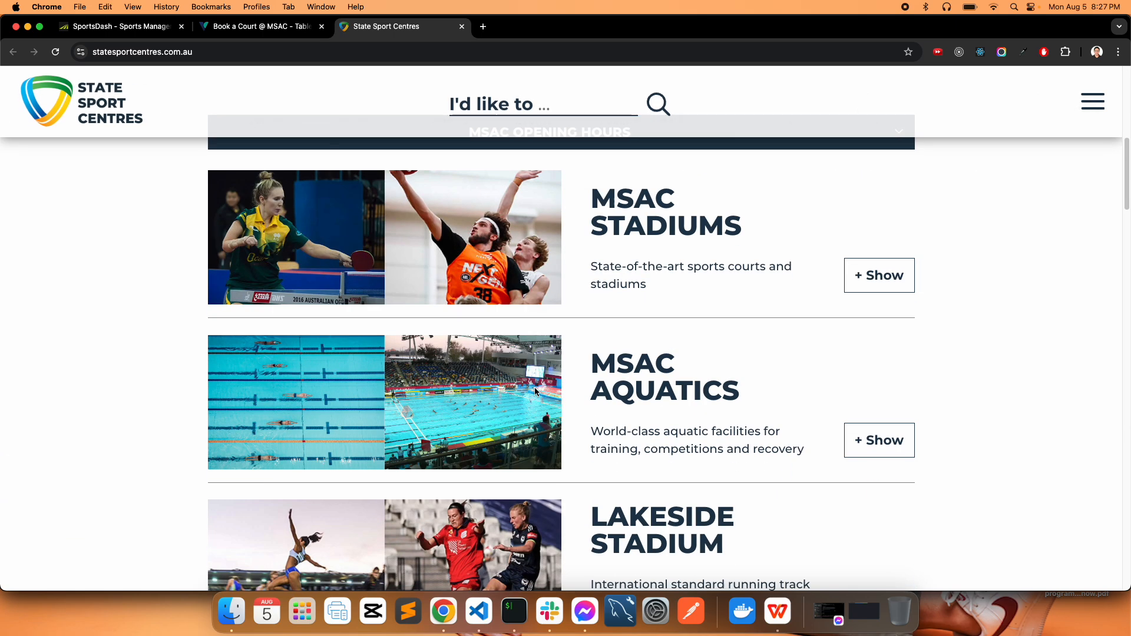
{"action": "scroll", "coordinate": [512, 388], "scroll_direction": "down", "scroll_amount": 6}
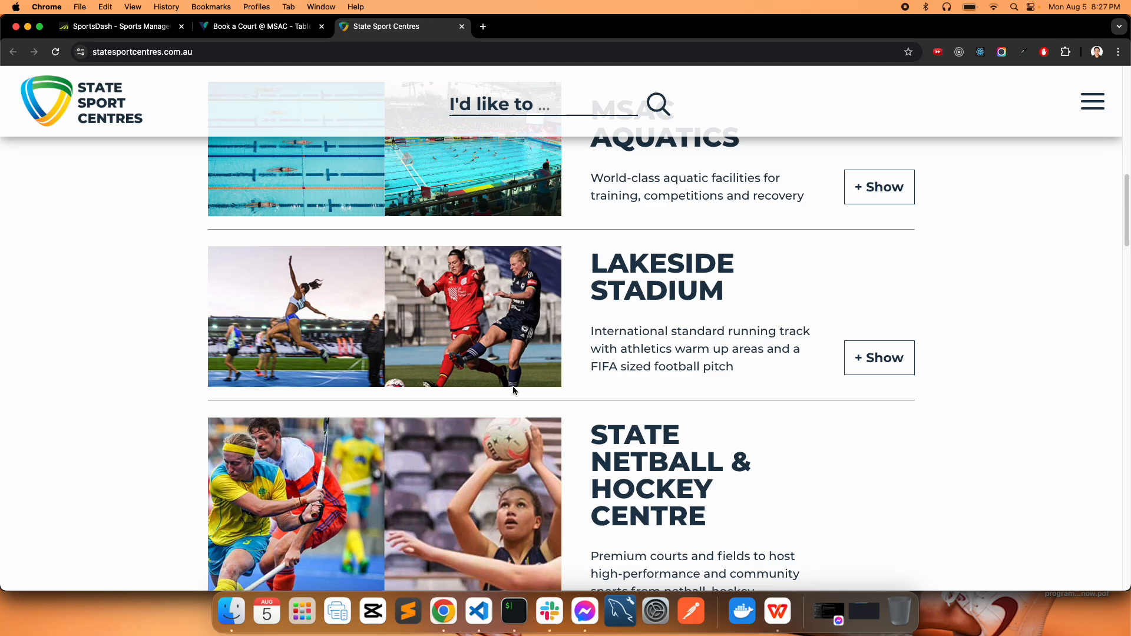
{"action": "scroll", "coordinate": [515, 390], "scroll_direction": "up", "scroll_amount": 18}
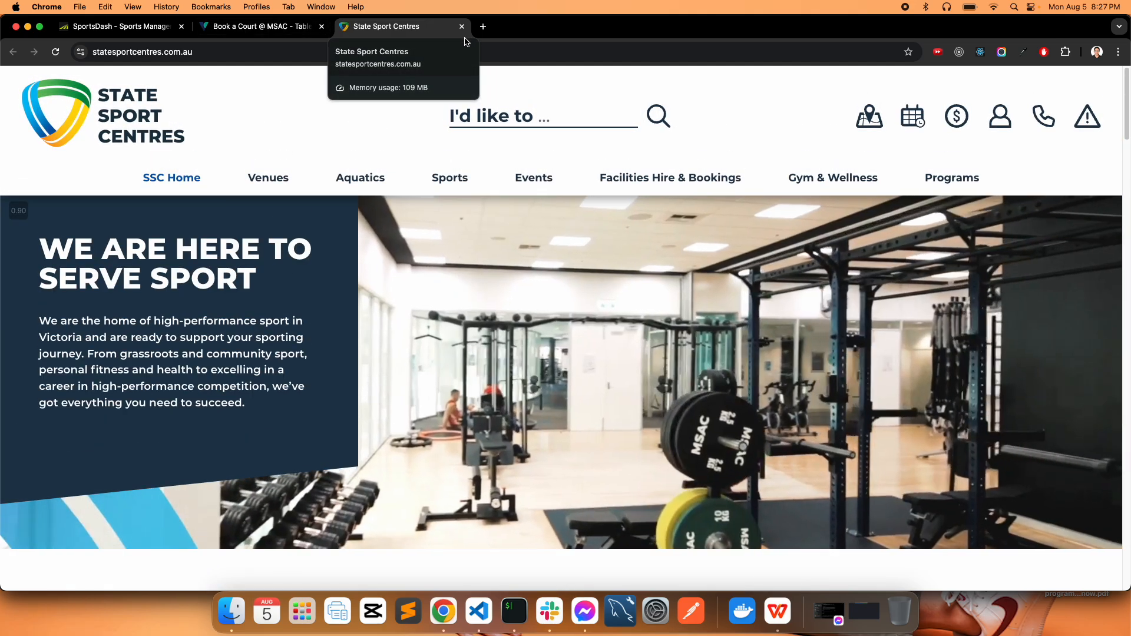
{"action": "mouse_move", "coordinate": [452, 180]}
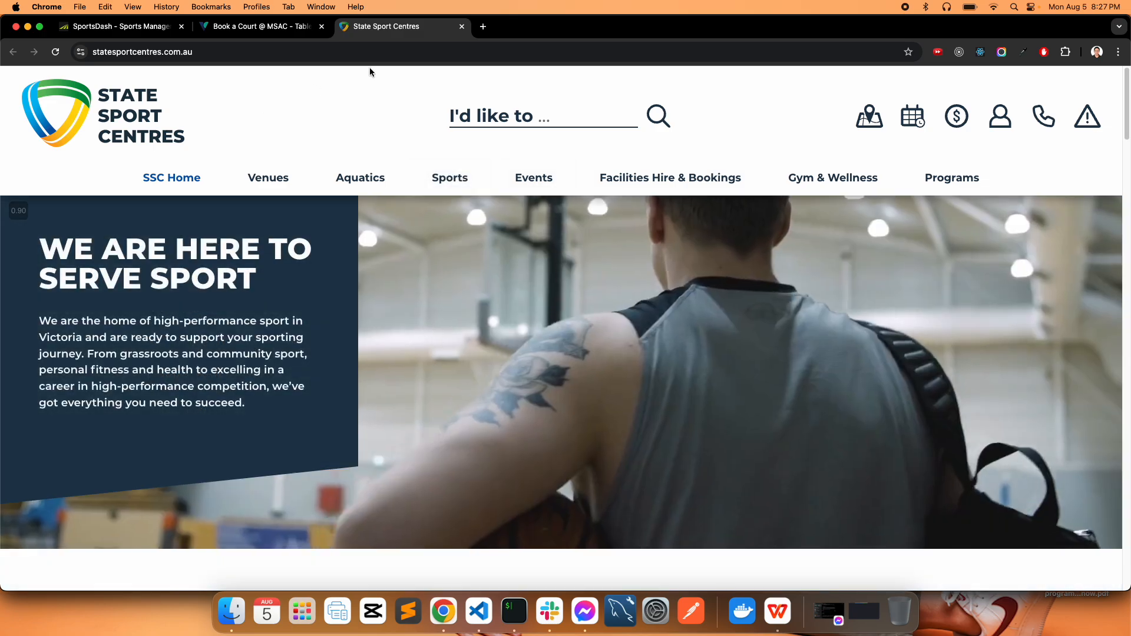
{"action": "scroll", "coordinate": [412, 266], "scroll_direction": "down", "scroll_amount": 4}
{"action": "scroll", "coordinate": [453, 351], "scroll_direction": "up", "scroll_amount": 4}
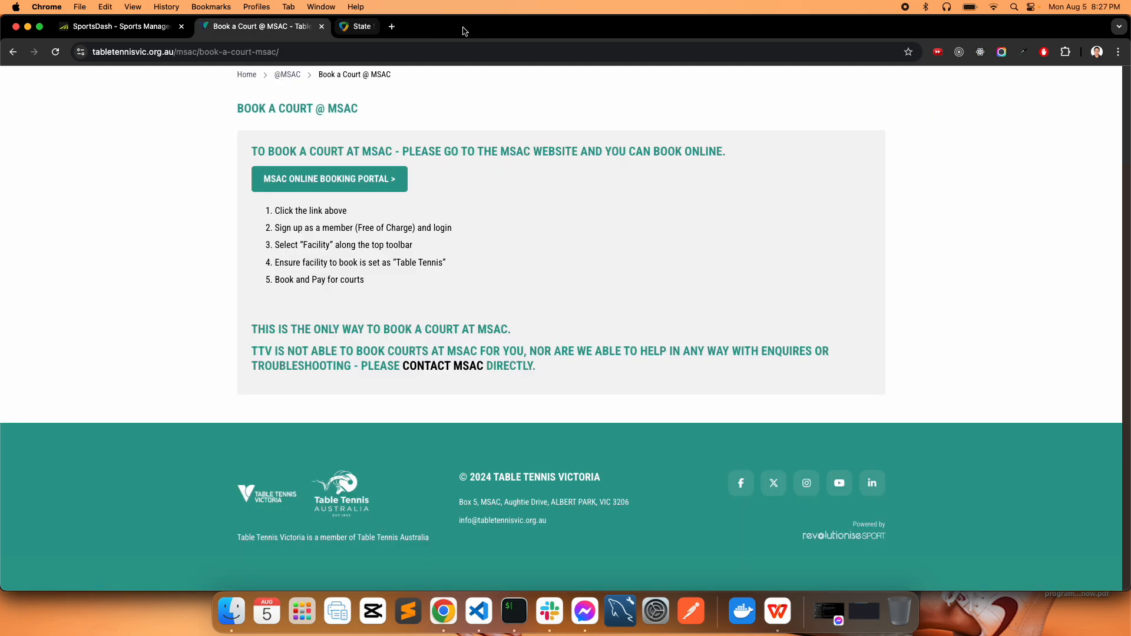
- Close the State Sport Centres and Table Tennis Victoria pages, rechecking the fixture PDF in WPS Office between them, to return to SportsDash
{"action": "left_click", "coordinate": [462, 26]}
{"action": "left_click", "coordinate": [778, 613]}
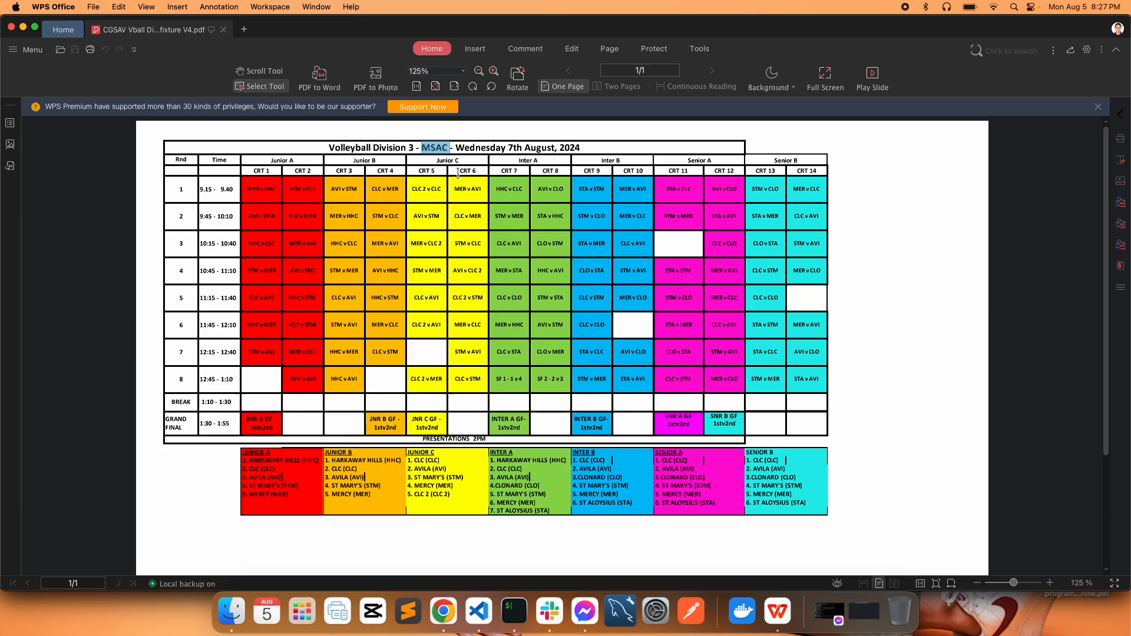
{"action": "left_click", "coordinate": [443, 612]}
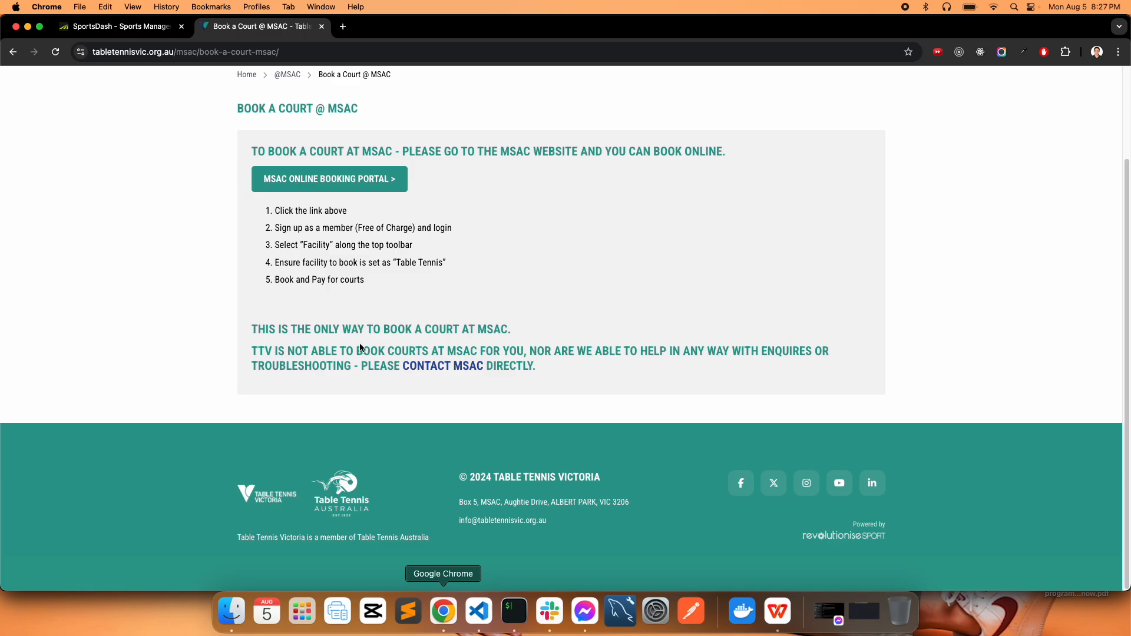
{"action": "left_click", "coordinate": [321, 27]}
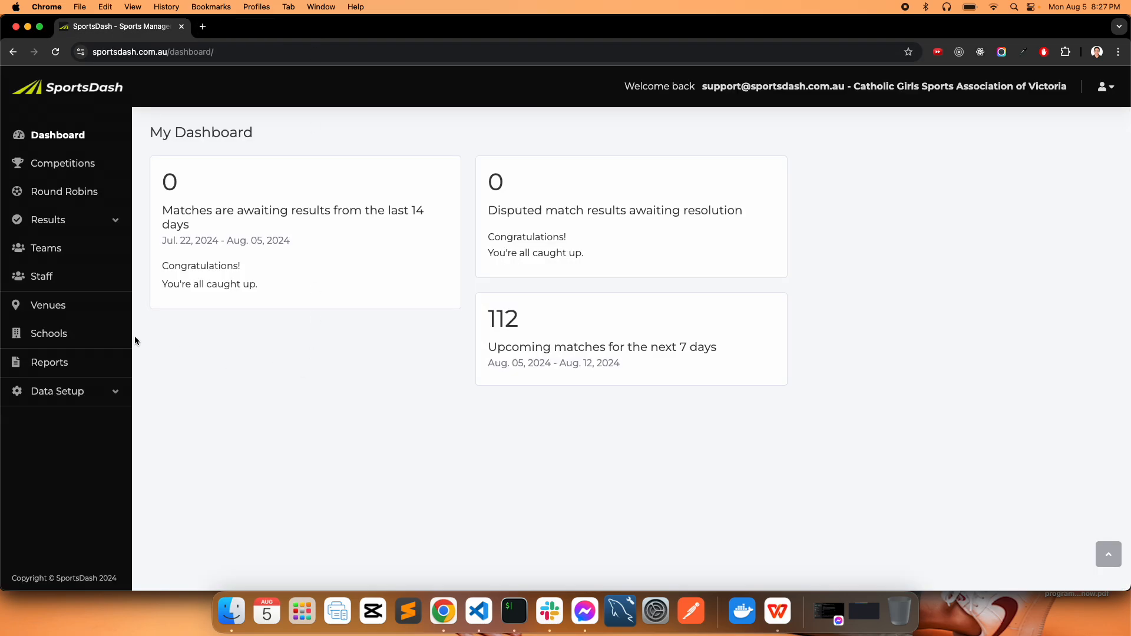
- Open the SportsDash venue list, find "MSAC" on the page, and look through the matching courts
{"action": "left_click", "coordinate": [50, 312]}
{"action": "key", "text": "super+f"}
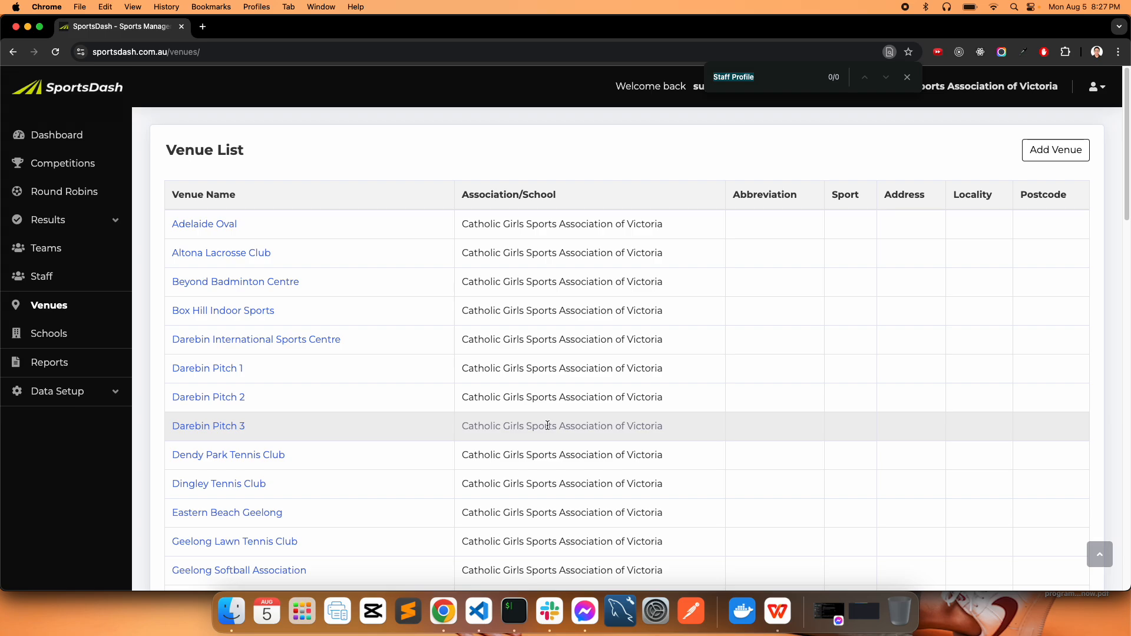
{"action": "type", "text": "MSAC"}
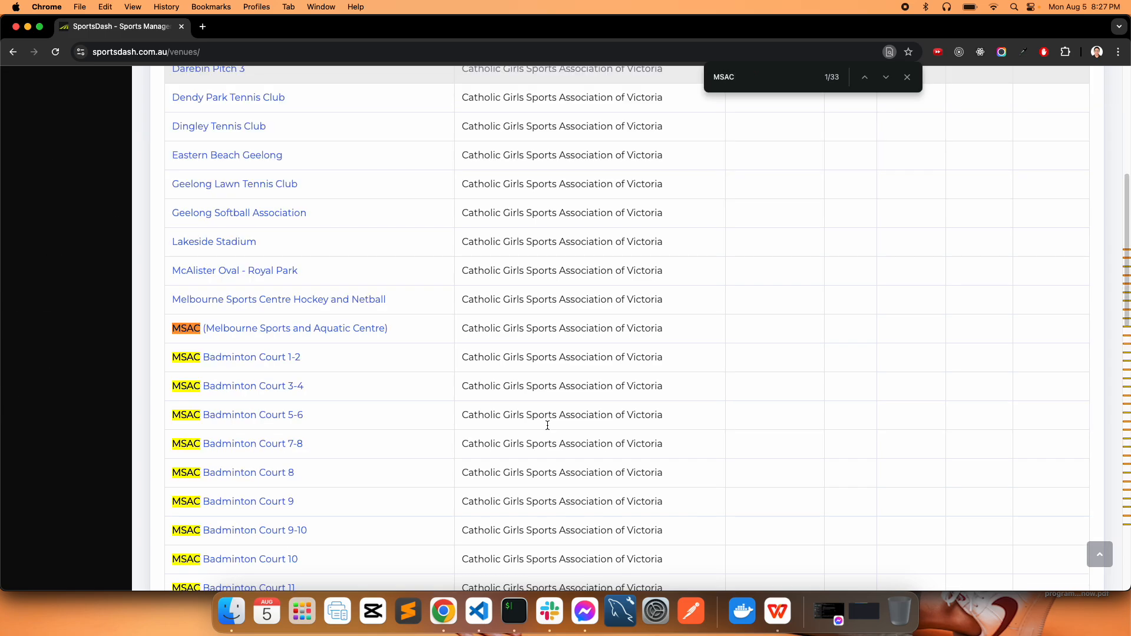
{"action": "key", "text": "Return"}
{"action": "scroll", "coordinate": [460, 366], "scroll_direction": "down", "scroll_amount": 5}
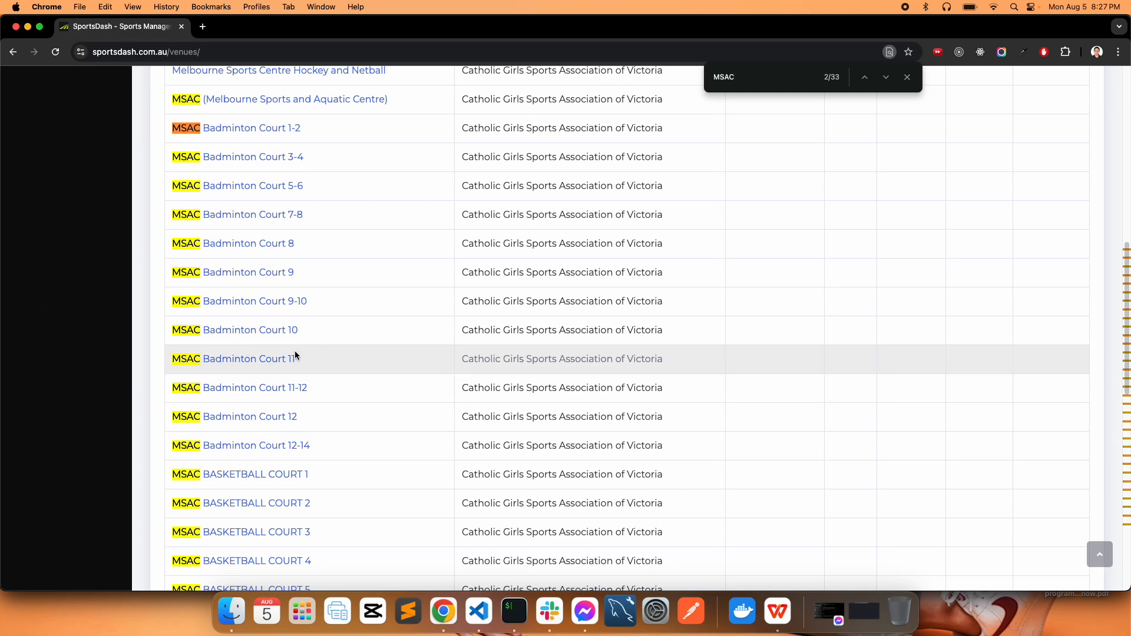
{"action": "scroll", "coordinate": [316, 380], "scroll_direction": "down", "scroll_amount": 1}
{"action": "scroll", "coordinate": [316, 379], "scroll_direction": "down", "scroll_amount": 4}
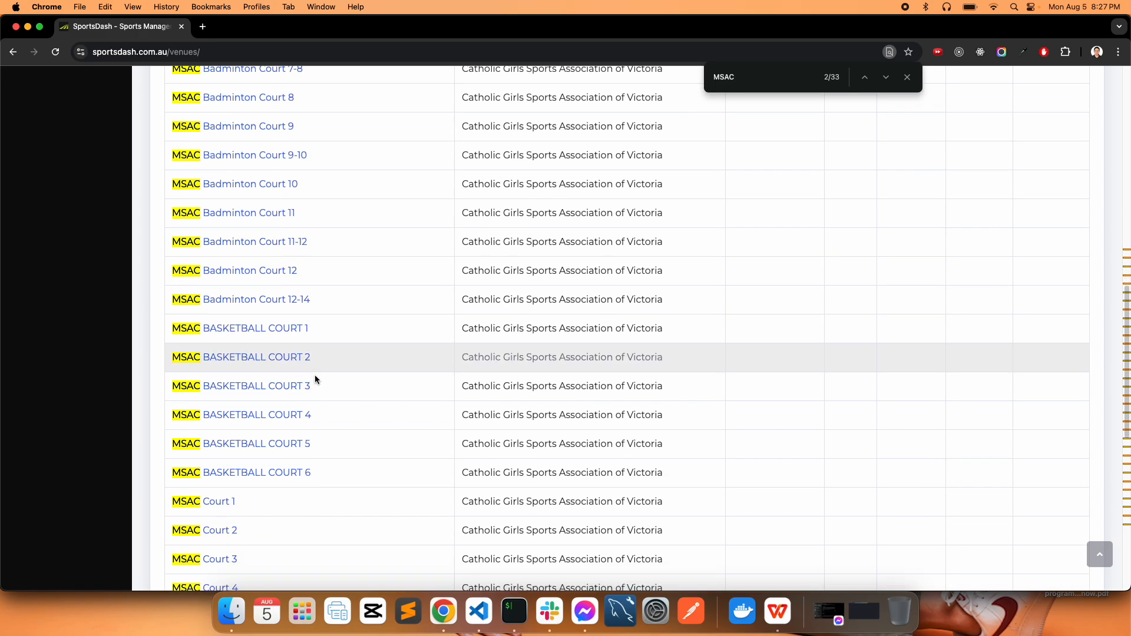
{"action": "scroll", "coordinate": [269, 462], "scroll_direction": "down", "scroll_amount": 1}
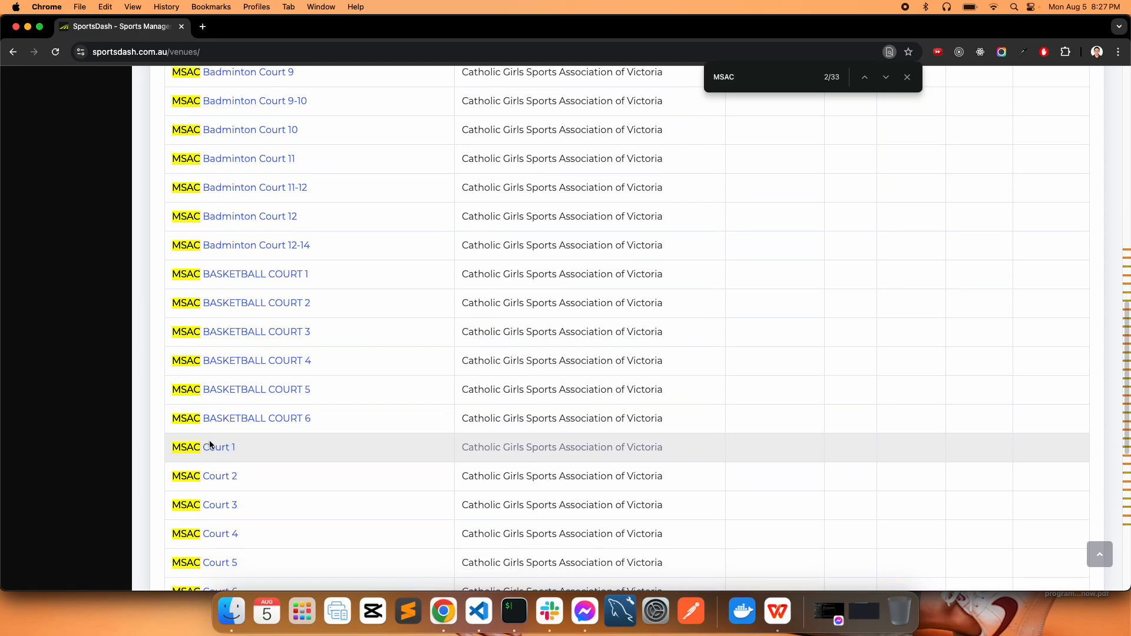
{"action": "scroll", "coordinate": [268, 489], "scroll_direction": "down", "scroll_amount": 6}
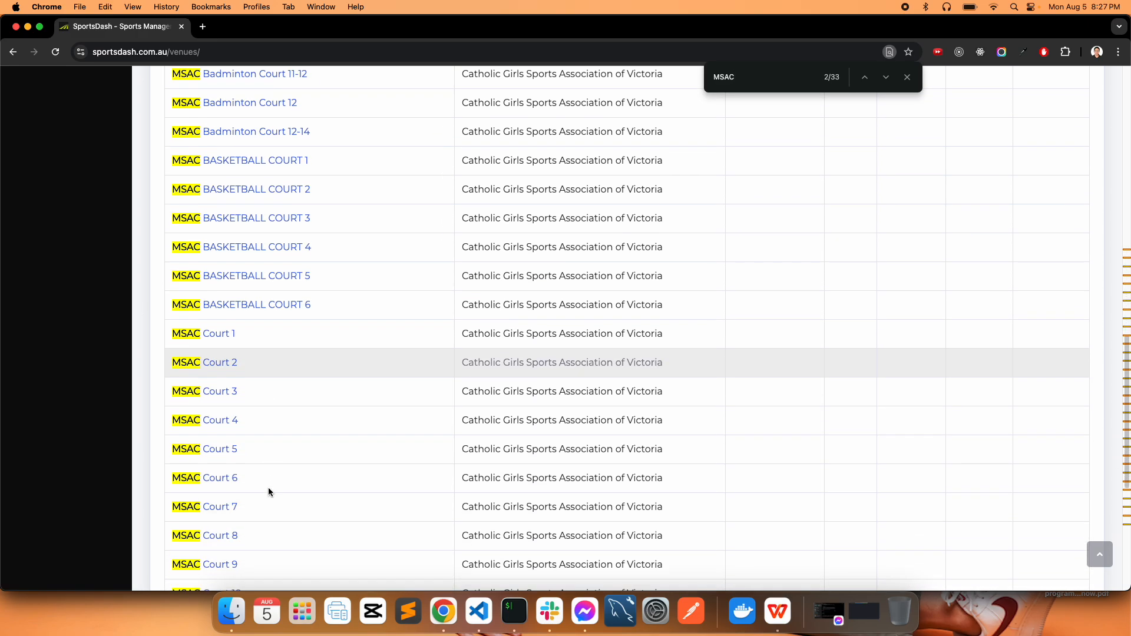
- Compare the venue and court numbers in the WPS Office fixture PDF with the MSAC courts in Chrome's SportsDash venue list
{"action": "left_click", "coordinate": [777, 612]}
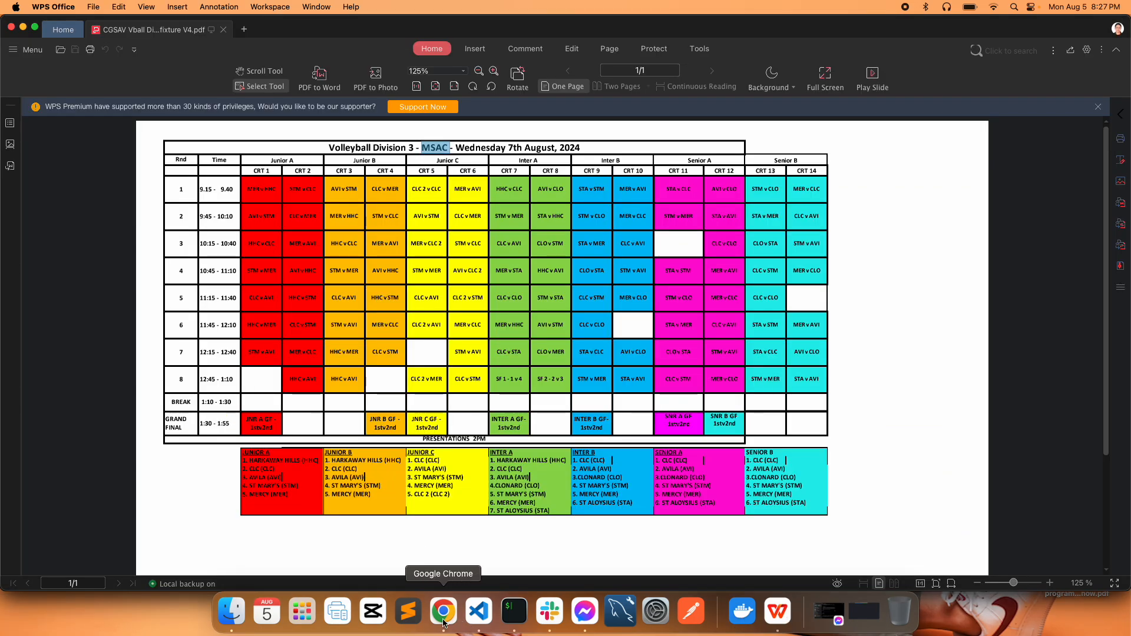
{"action": "left_click", "coordinate": [438, 140]}
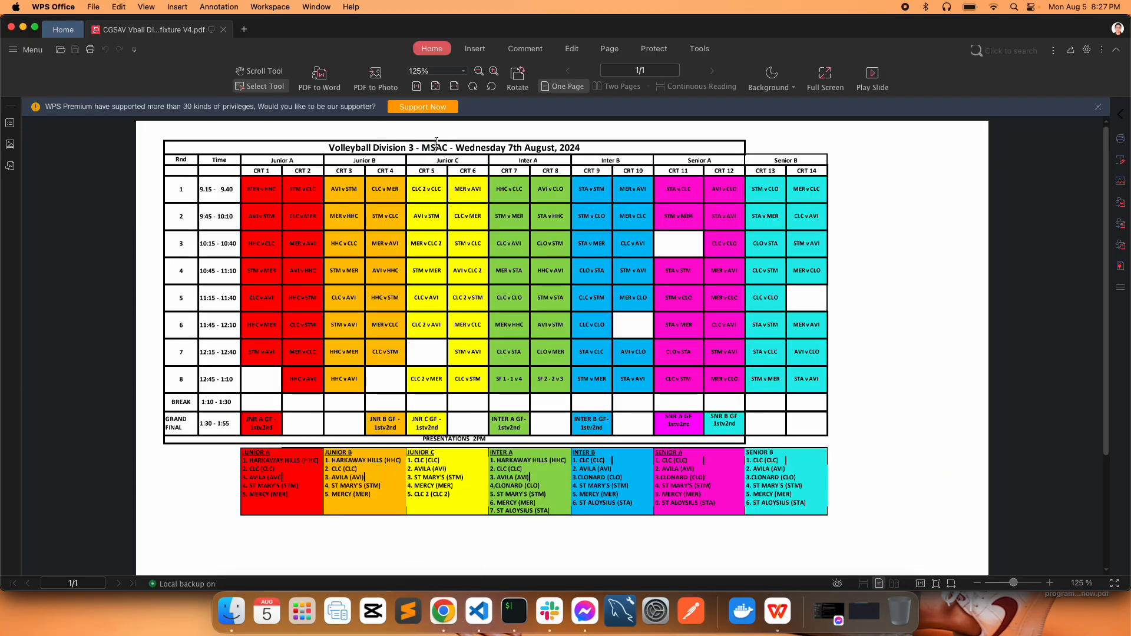
{"action": "left_click", "coordinate": [443, 612]}
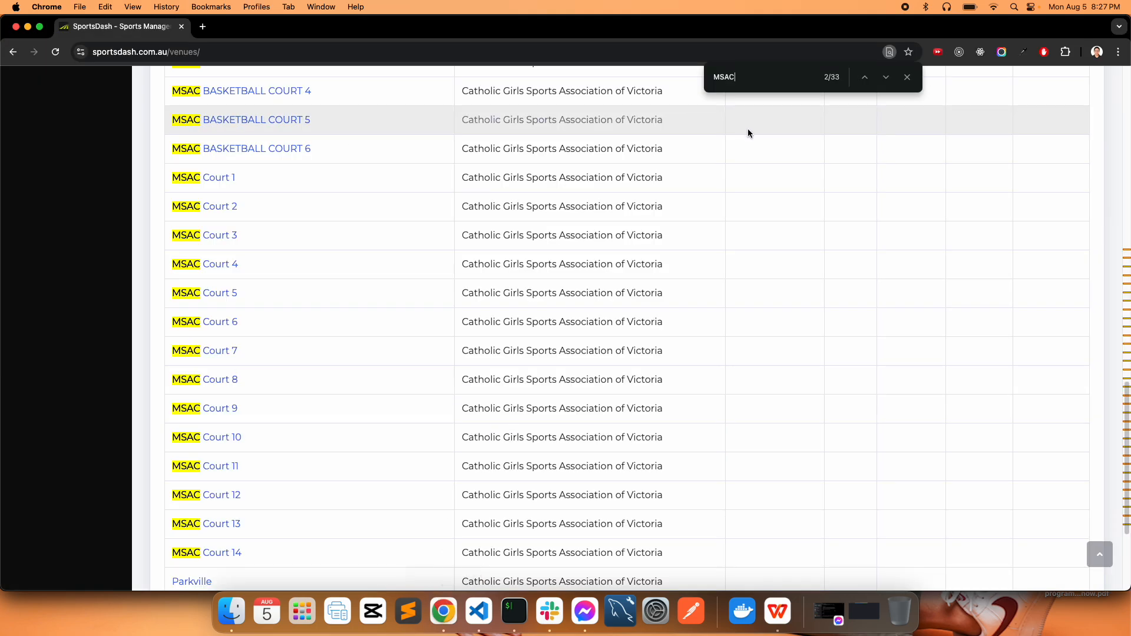
- Close the page search and start a new venue owned by Catholic Girls Sports Association of Victoria
{"action": "left_click", "coordinate": [908, 83]}
{"action": "scroll", "coordinate": [888, 281], "scroll_direction": "up", "scroll_amount": 10}
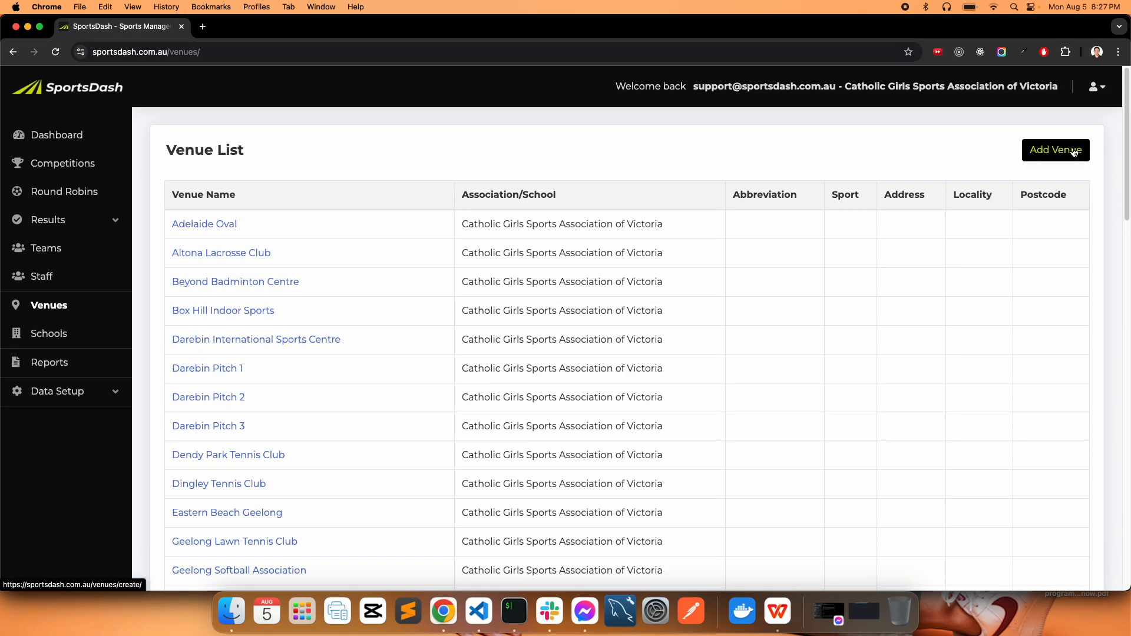
{"action": "left_click", "coordinate": [1054, 149]}
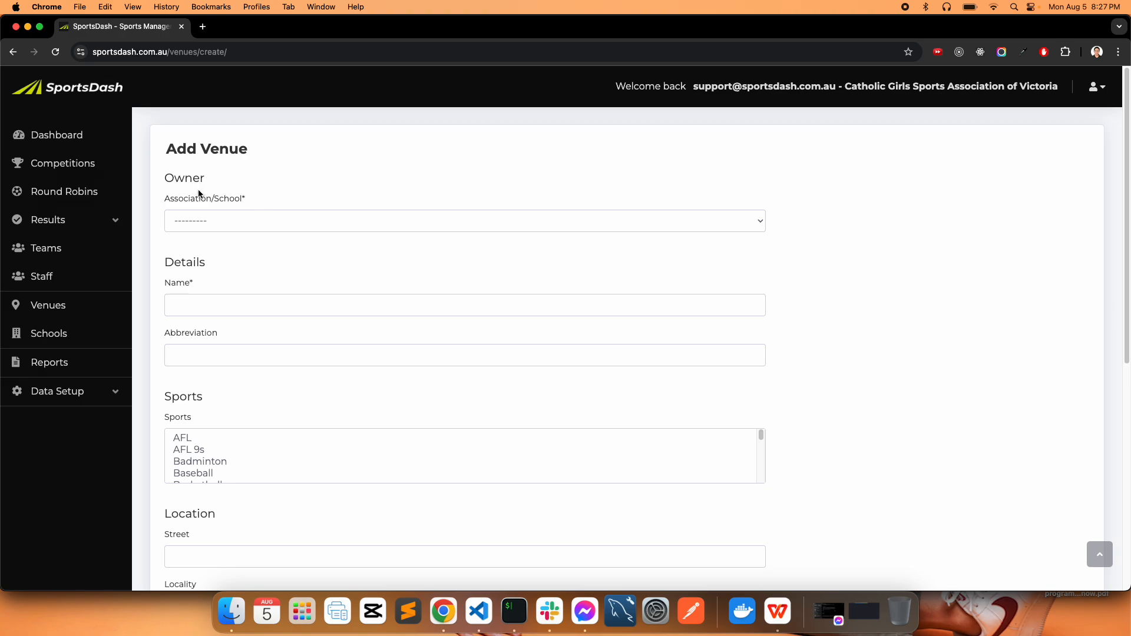
{"action": "left_click", "coordinate": [235, 221]}
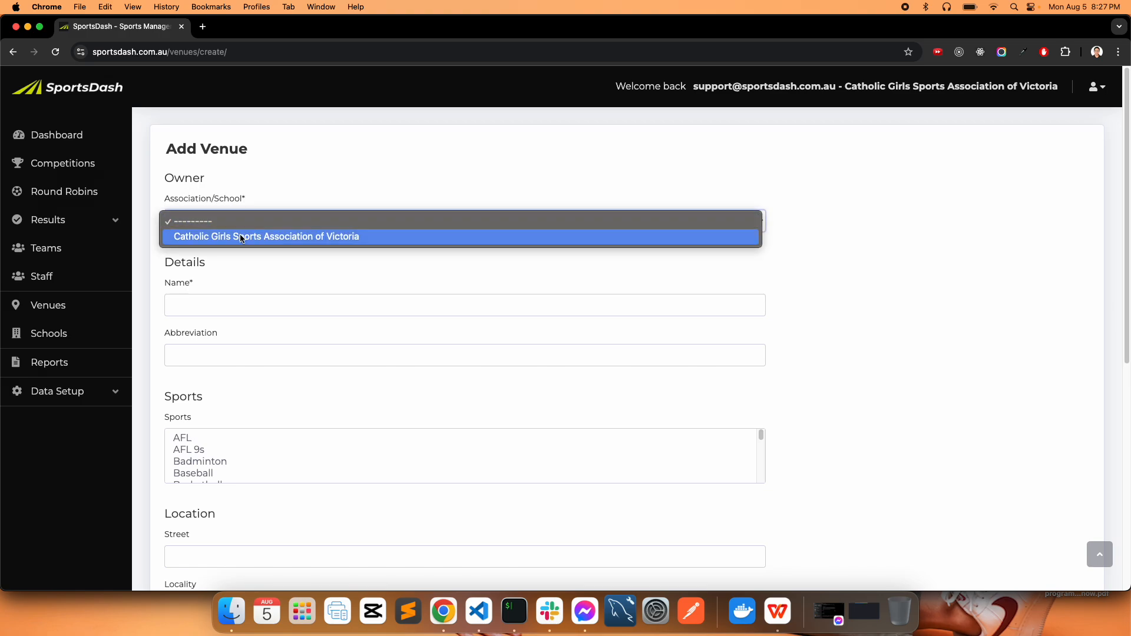
{"action": "left_click", "coordinate": [285, 234]}
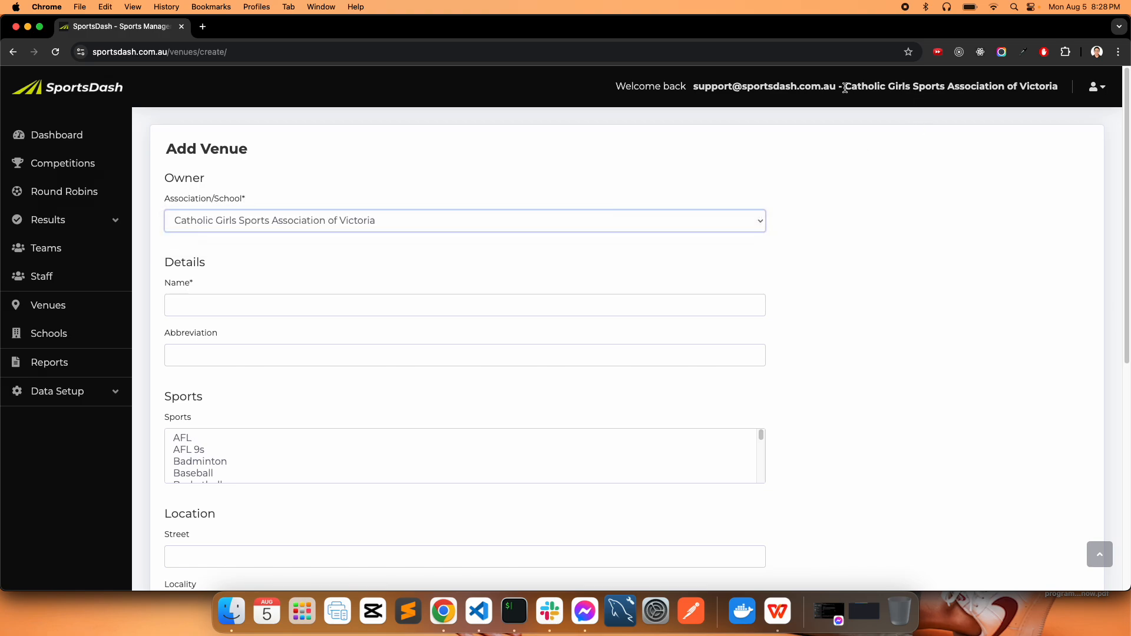
{"action": "left_click_drag", "start_coordinate": [845, 88], "coordinate": [1057, 92]}
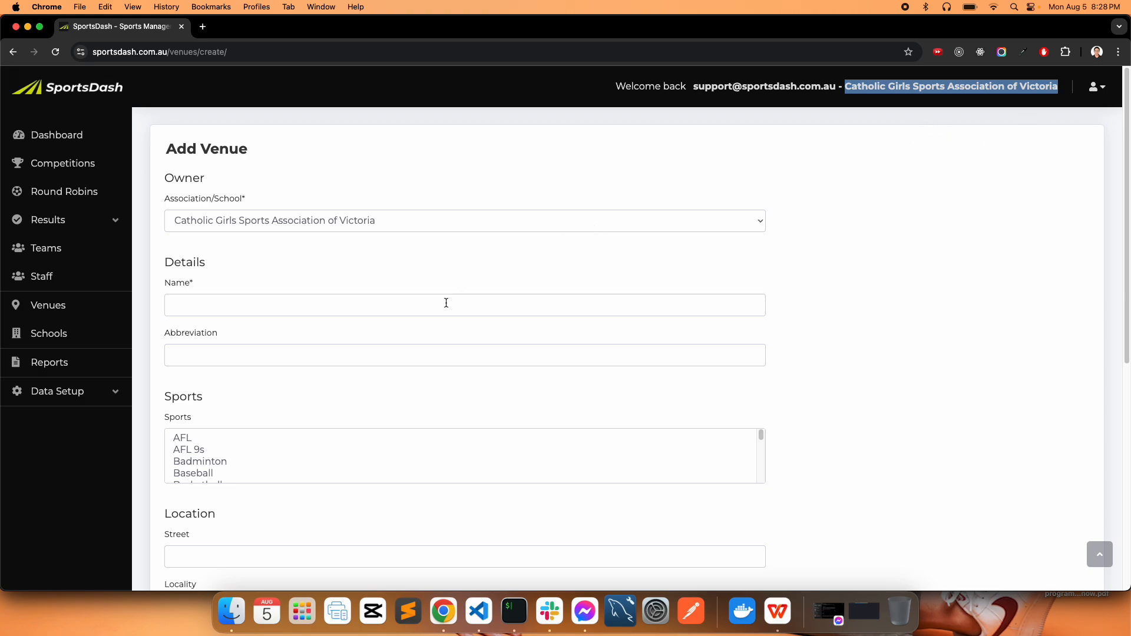
{"action": "left_click", "coordinate": [386, 308]}
{"action": "left_click", "coordinate": [411, 265]}
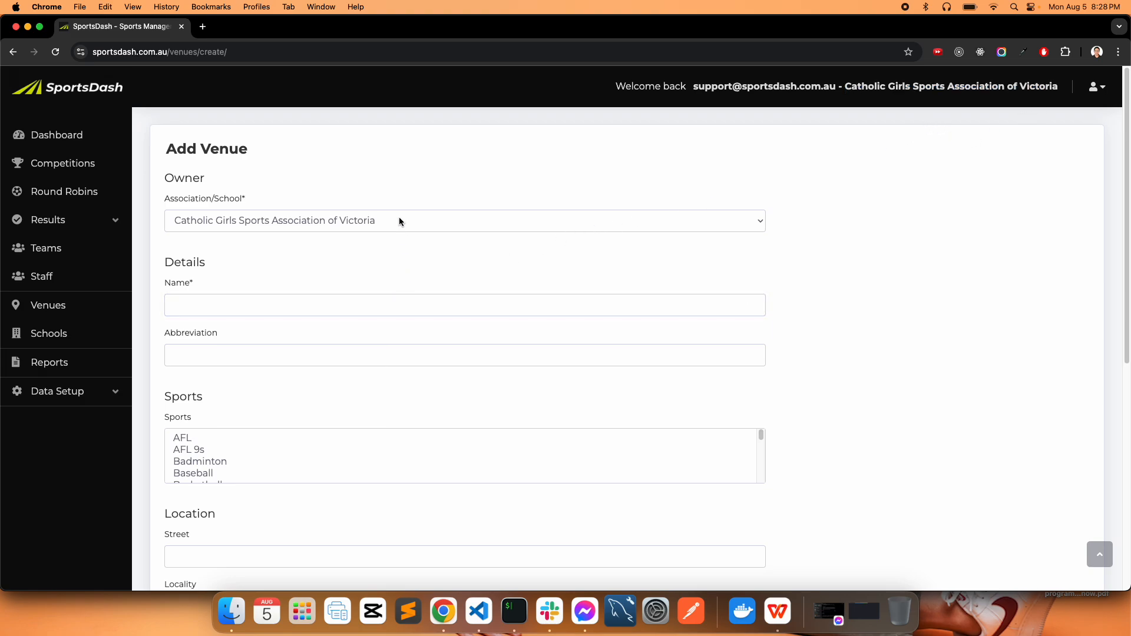
- Copy "MSAC" from the fixture title in the WPS Office PDF into the new venue's name in Chrome
{"action": "left_click", "coordinate": [357, 312]}
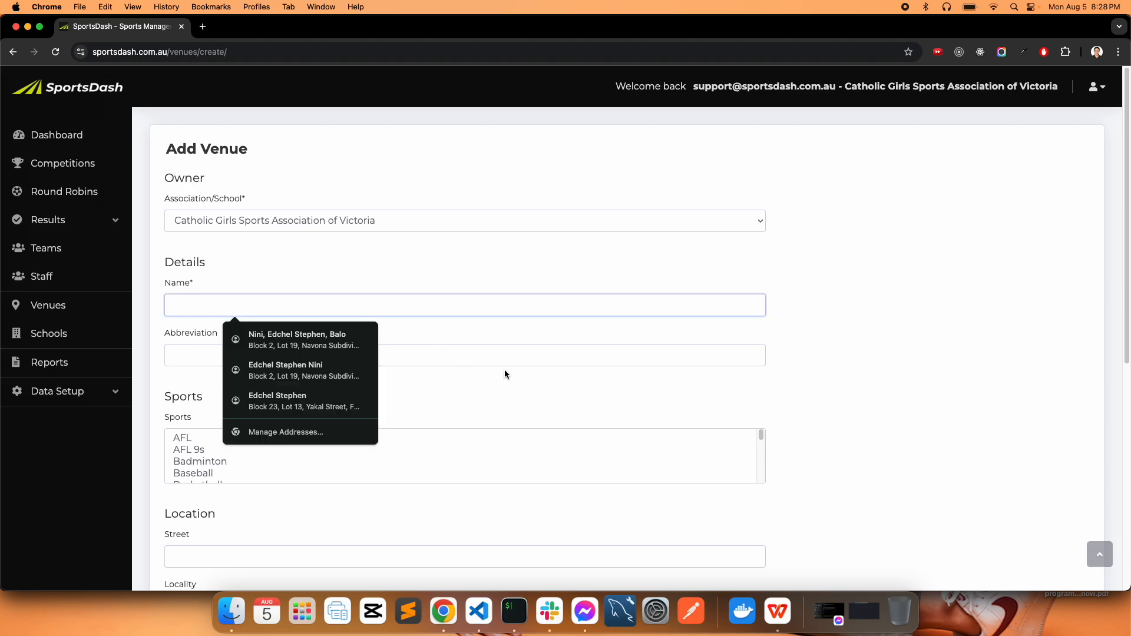
{"action": "left_click", "coordinate": [777, 612]}
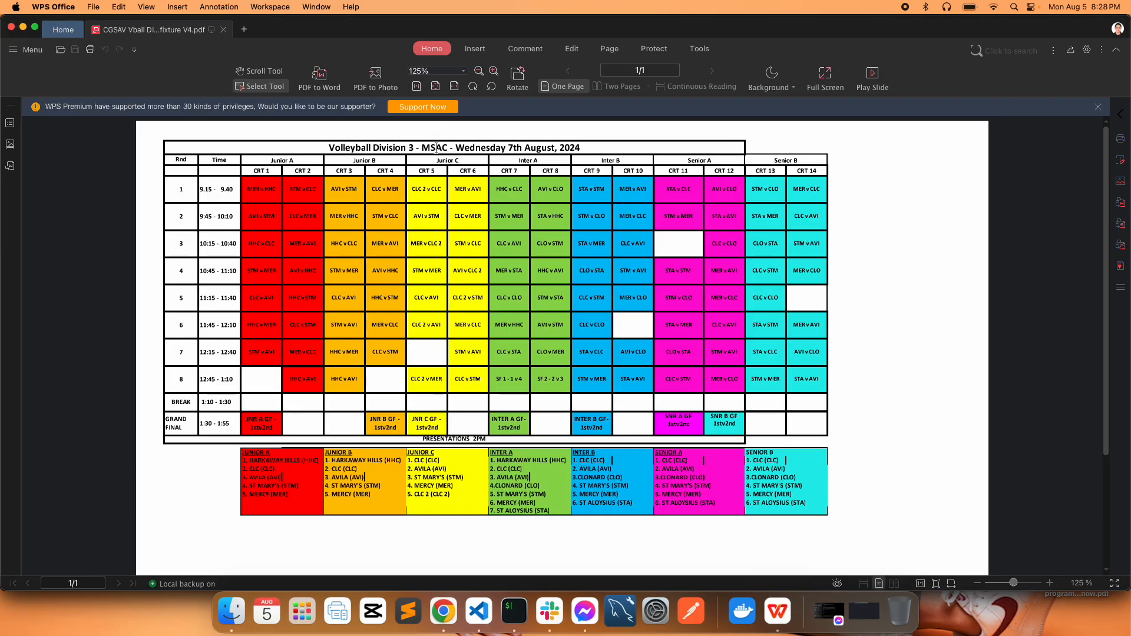
{"action": "left_click_drag", "start_coordinate": [422, 148], "coordinate": [448, 148]}
{"action": "key", "text": "cmd+c"}
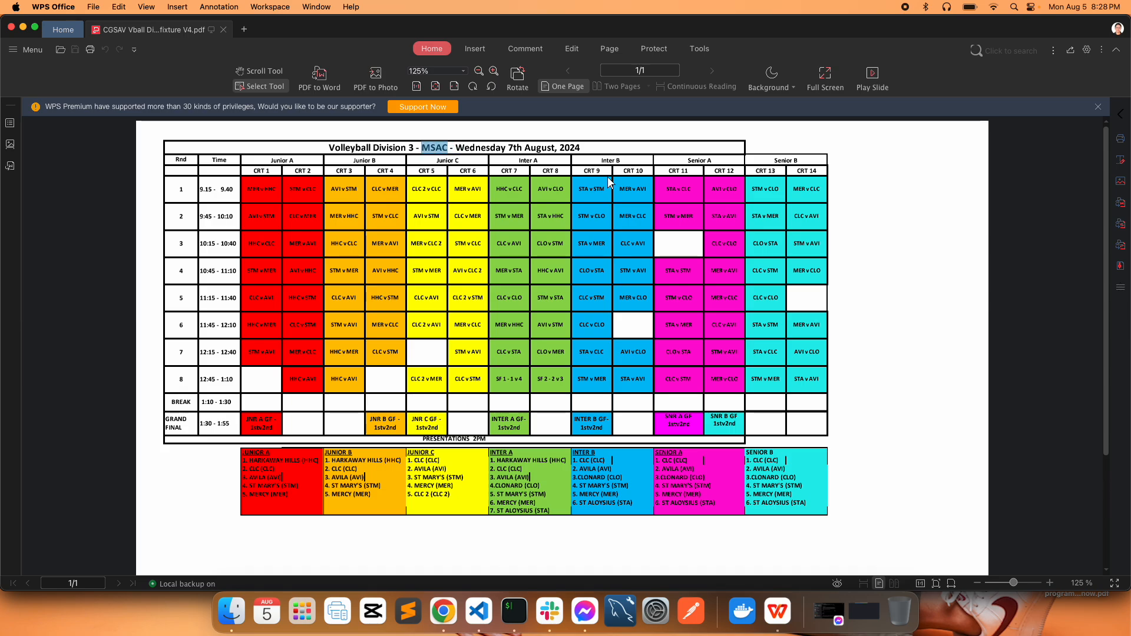
{"action": "left_click", "coordinate": [443, 612]}
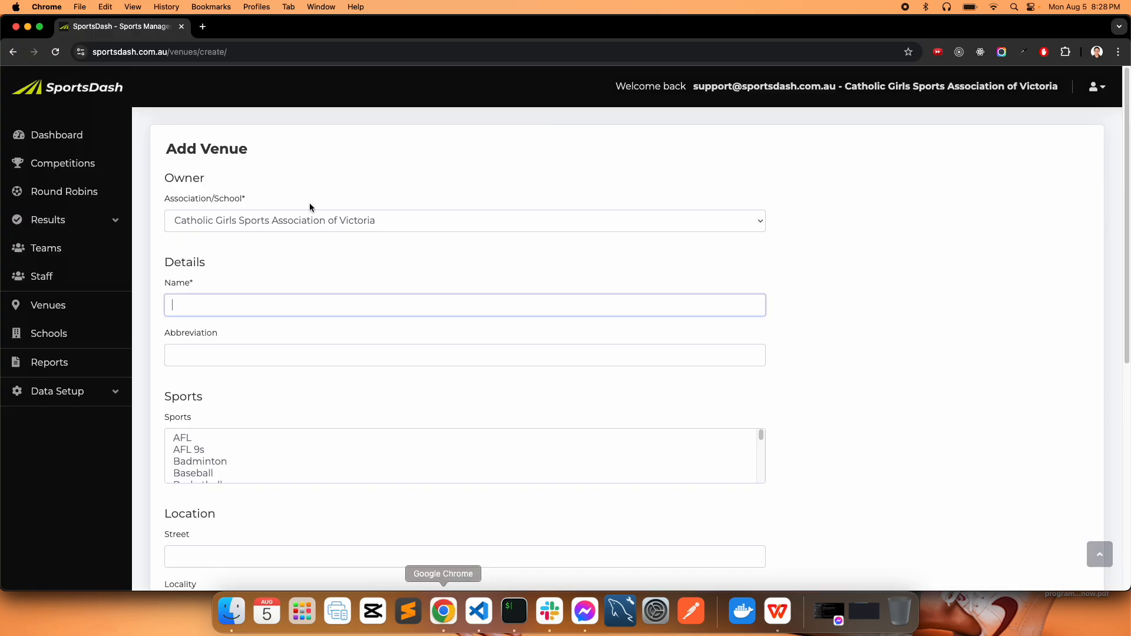
{"action": "key", "text": "cmd+v"}
{"action": "left_click", "coordinate": [164, 399]}
- Set the new venue's sport to Volleyball, checking the fixture PDF in WPS Office for the sport
{"action": "scroll", "coordinate": [207, 395], "scroll_direction": "down", "scroll_amount": 1}
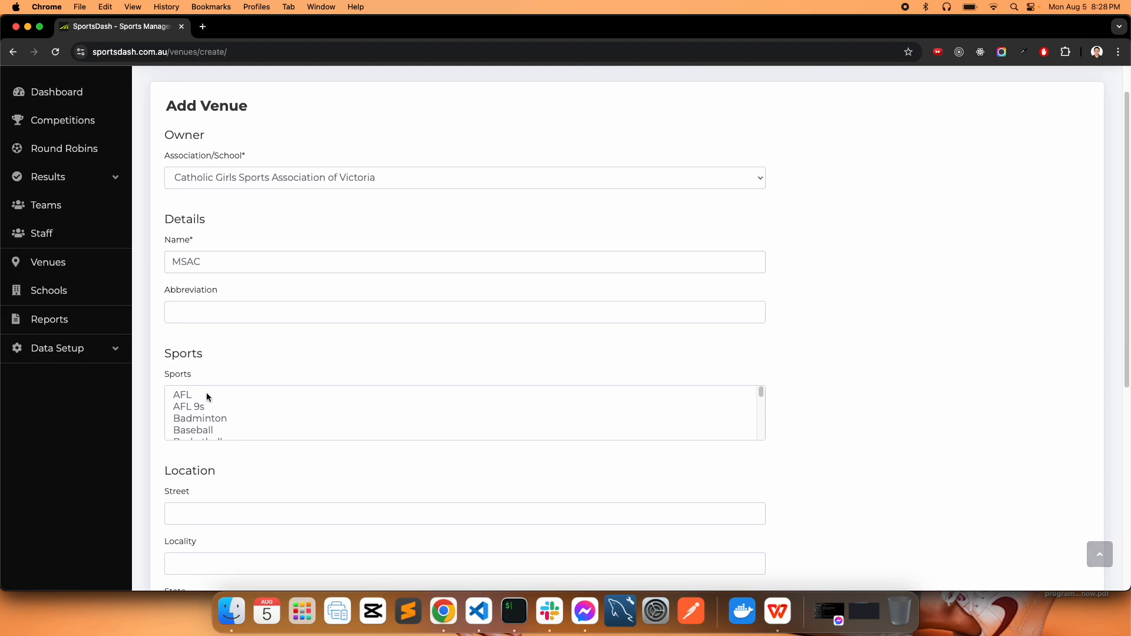
{"action": "scroll", "coordinate": [206, 397], "scroll_direction": "down", "scroll_amount": 1}
{"action": "left_click", "coordinate": [230, 362]}
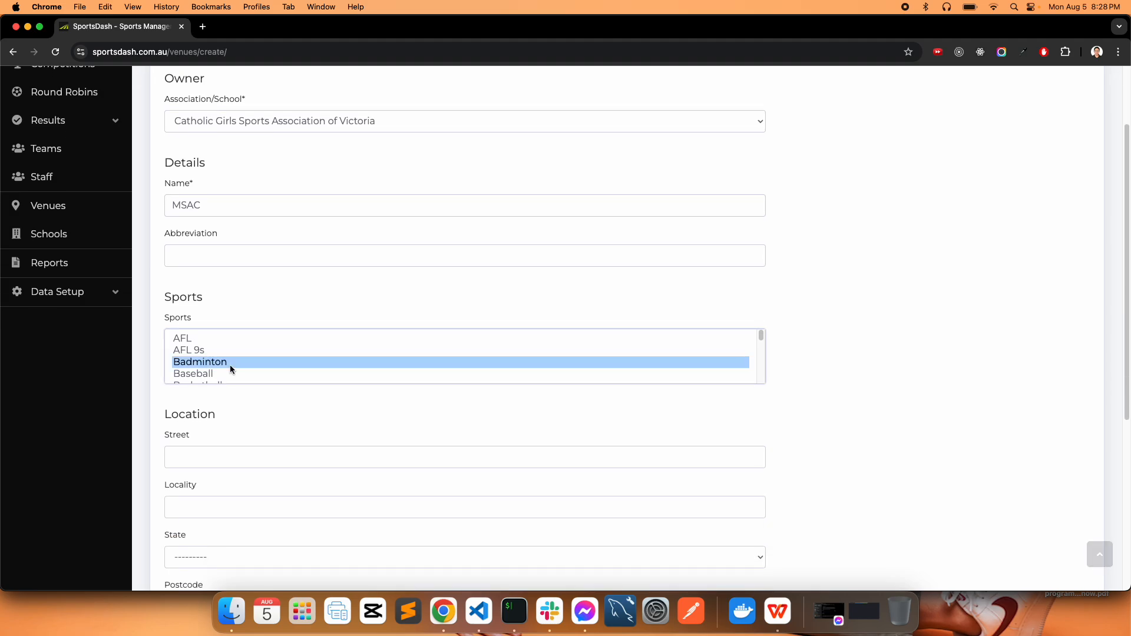
{"action": "left_click", "coordinate": [777, 612]}
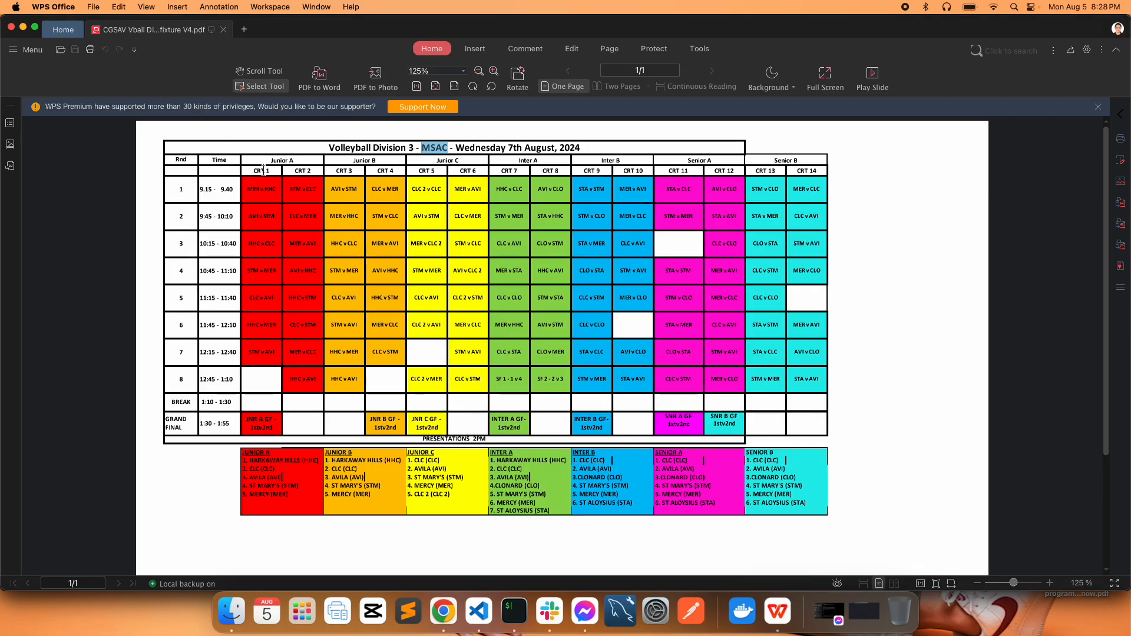
{"action": "left_click", "coordinate": [443, 613]}
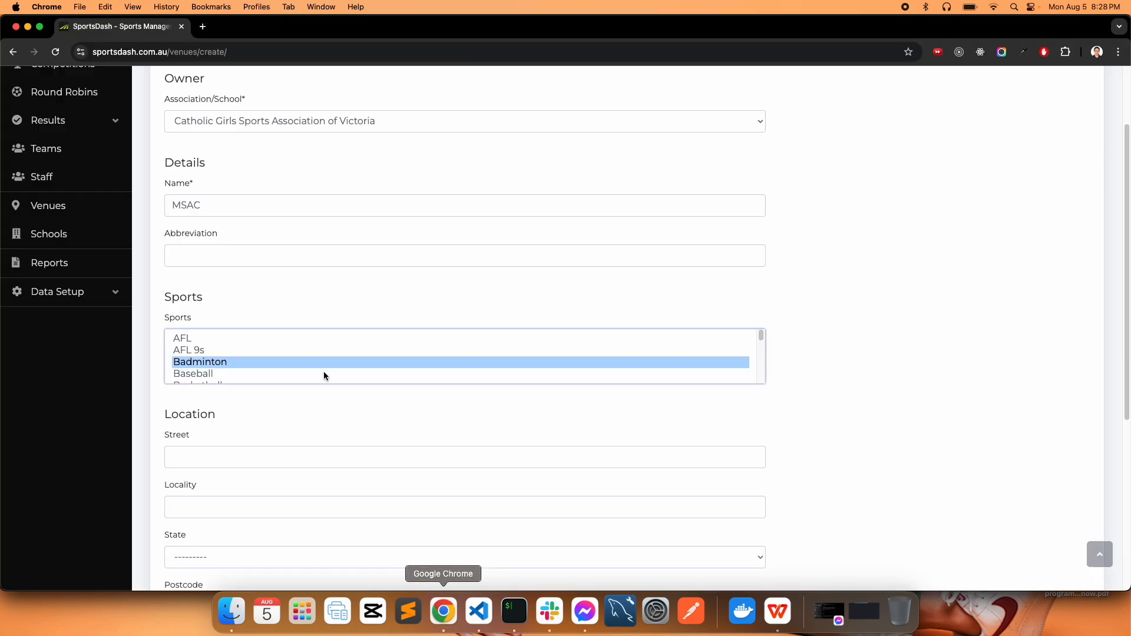
{"action": "scroll", "coordinate": [250, 377], "scroll_direction": "down", "scroll_amount": 3}
{"action": "left_click", "coordinate": [250, 371]}
{"action": "key", "text": "v"}
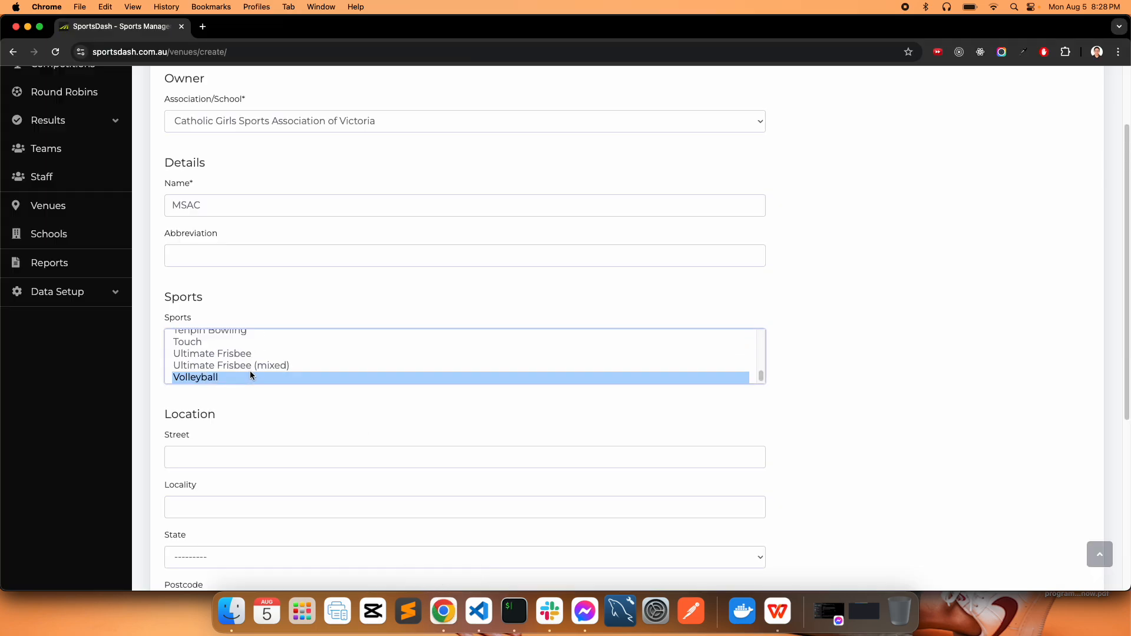
{"action": "scroll", "coordinate": [313, 282], "scroll_direction": "down", "scroll_amount": 2}
{"action": "scroll", "coordinate": [303, 292], "scroll_direction": "up", "scroll_amount": 2}
- Complete the venue name as "MSAC Court 15", glance at the WPS Office fixture, and save the venue in Chrome
{"action": "left_click", "coordinate": [241, 214]}
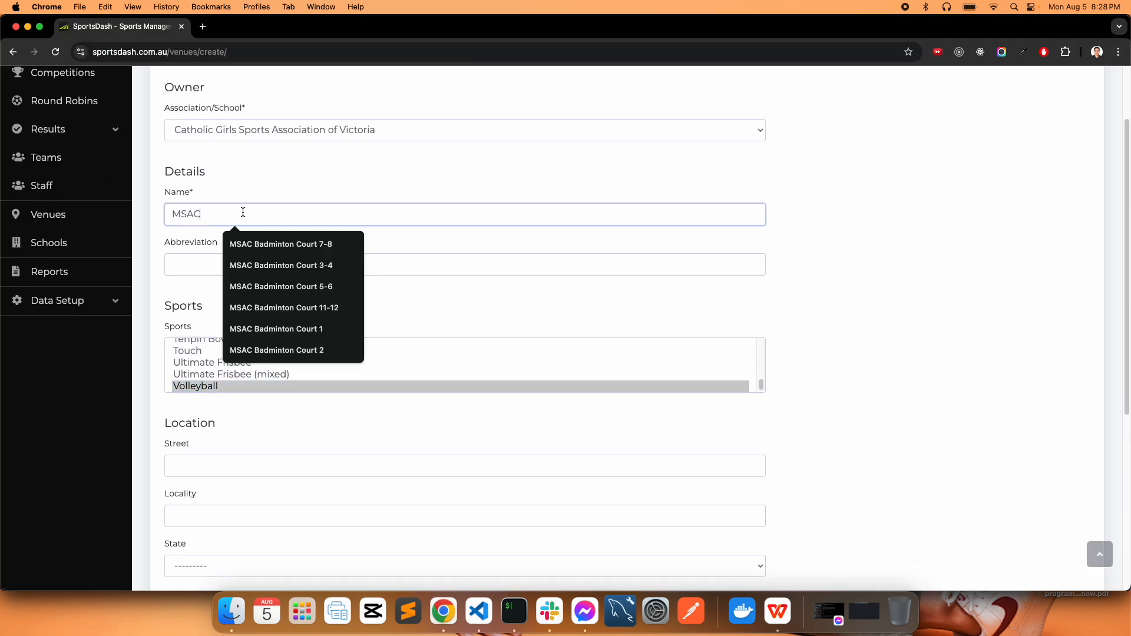
{"action": "type", "text": "Court 156"}
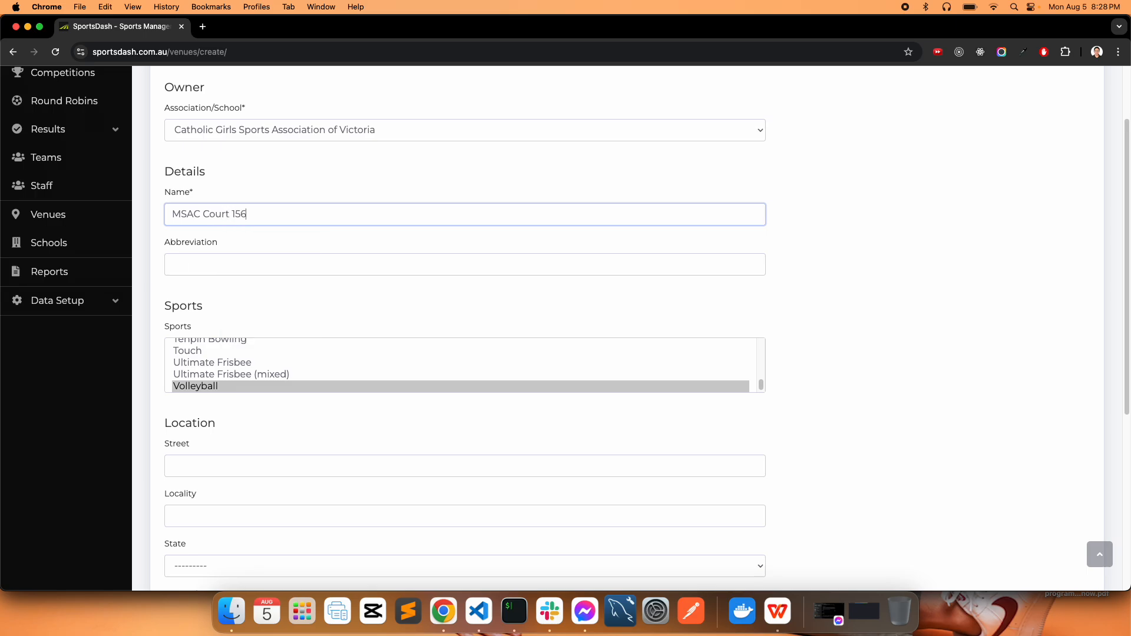
{"action": "left_click", "coordinate": [778, 611]}
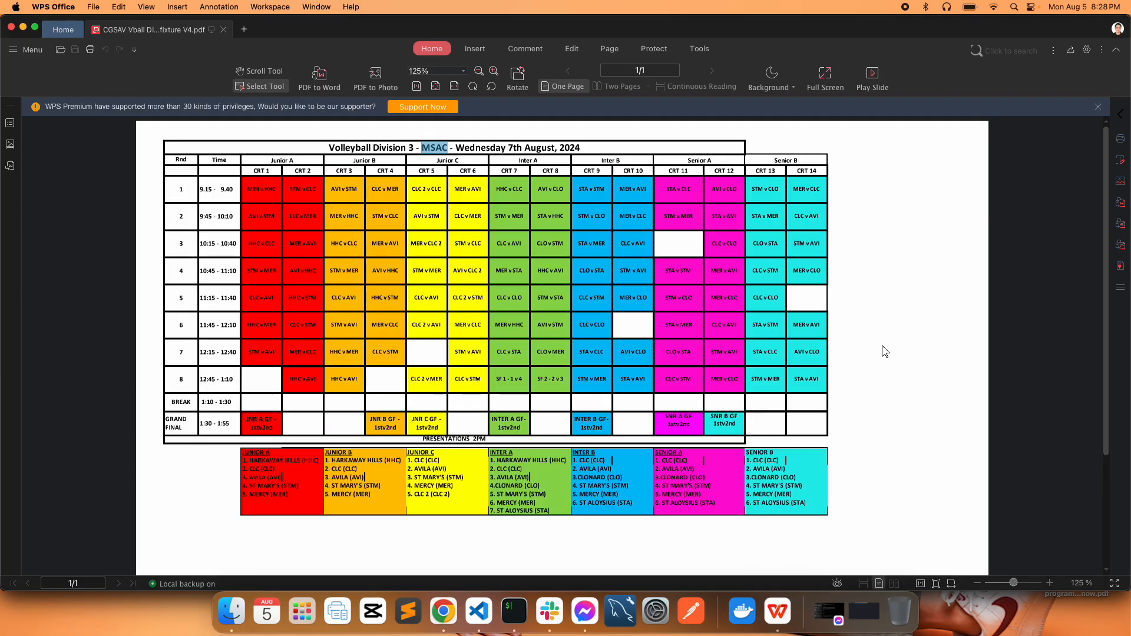
{"action": "left_click", "coordinate": [443, 611]}
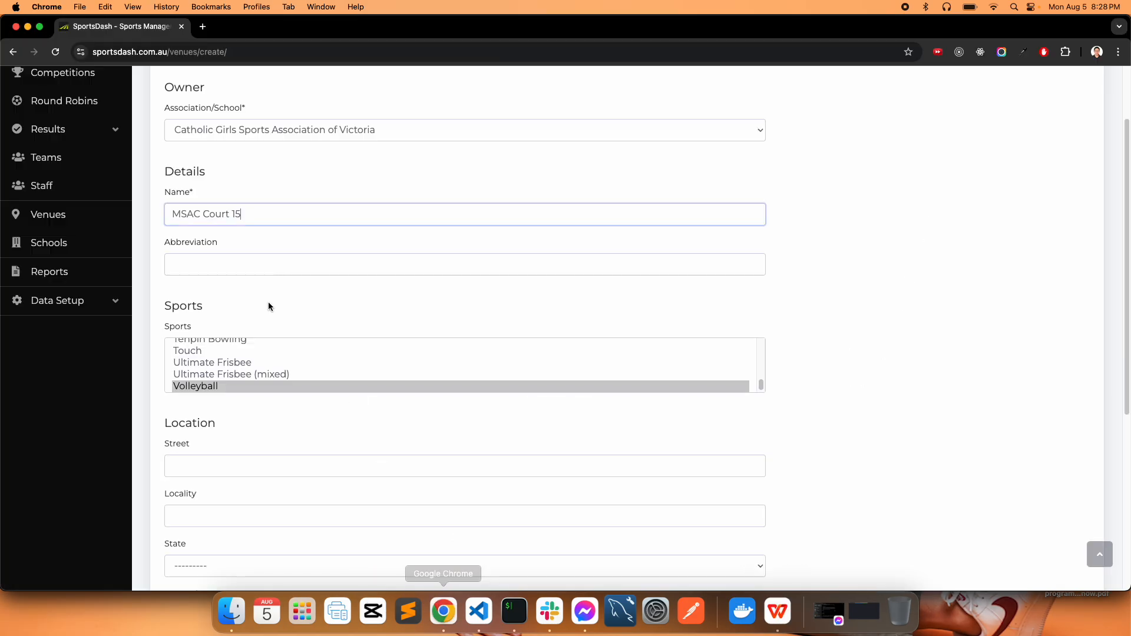
{"action": "scroll", "coordinate": [268, 329], "scroll_direction": "down", "scroll_amount": 5}
{"action": "scroll", "coordinate": [270, 334], "scroll_direction": "down", "scroll_amount": 1}
{"action": "left_click", "coordinate": [182, 539]}
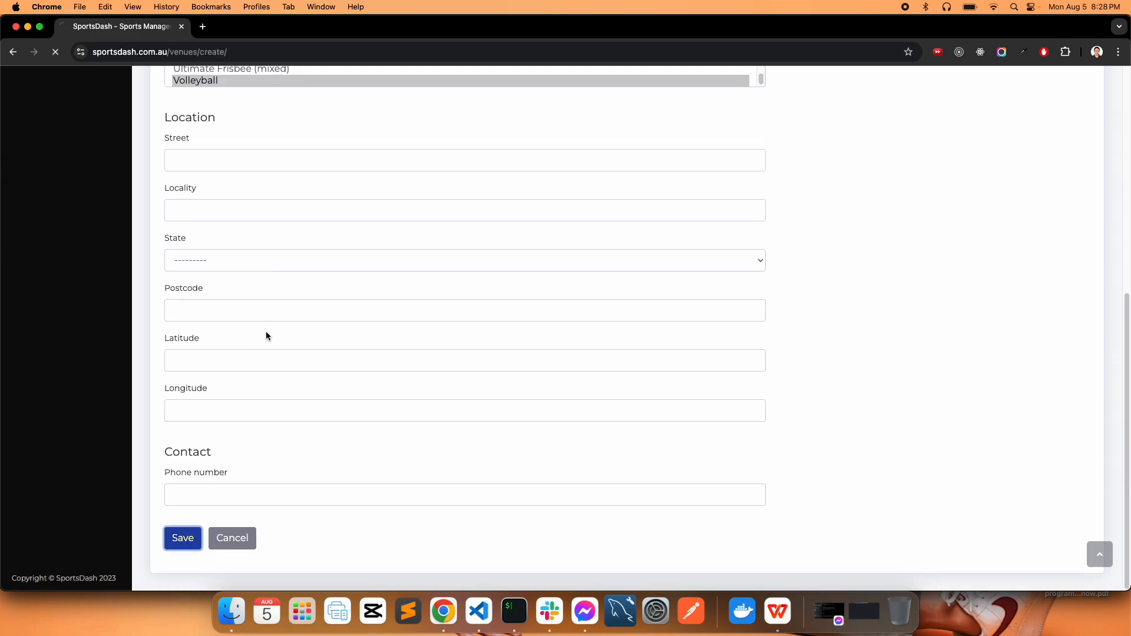
- Find "MSAC Court 15" in the venue list, compare the courts with the WPS Office fixture, and close the search
{"action": "key", "text": "super+f"}
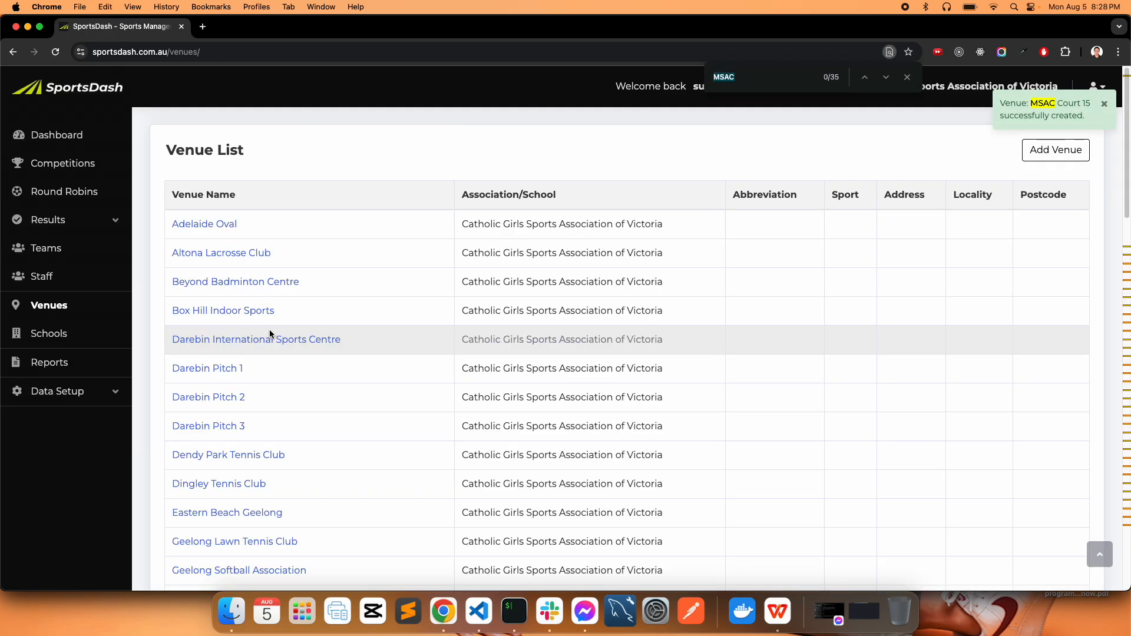
{"action": "type", "text": "MSAC Court 15"}
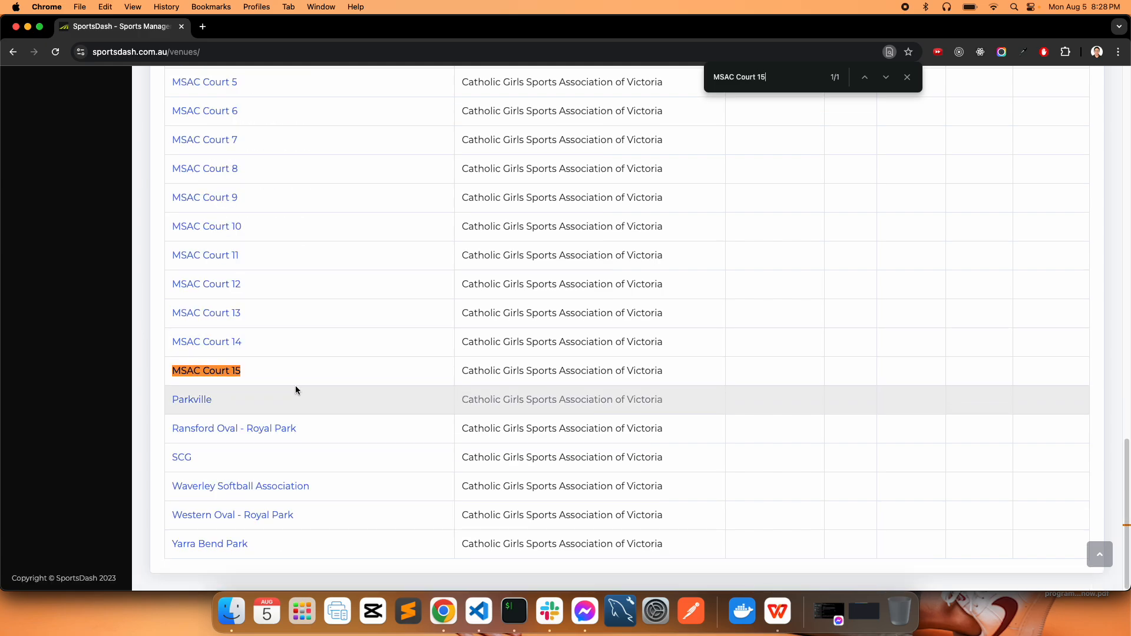
{"action": "left_click", "coordinate": [778, 612]}
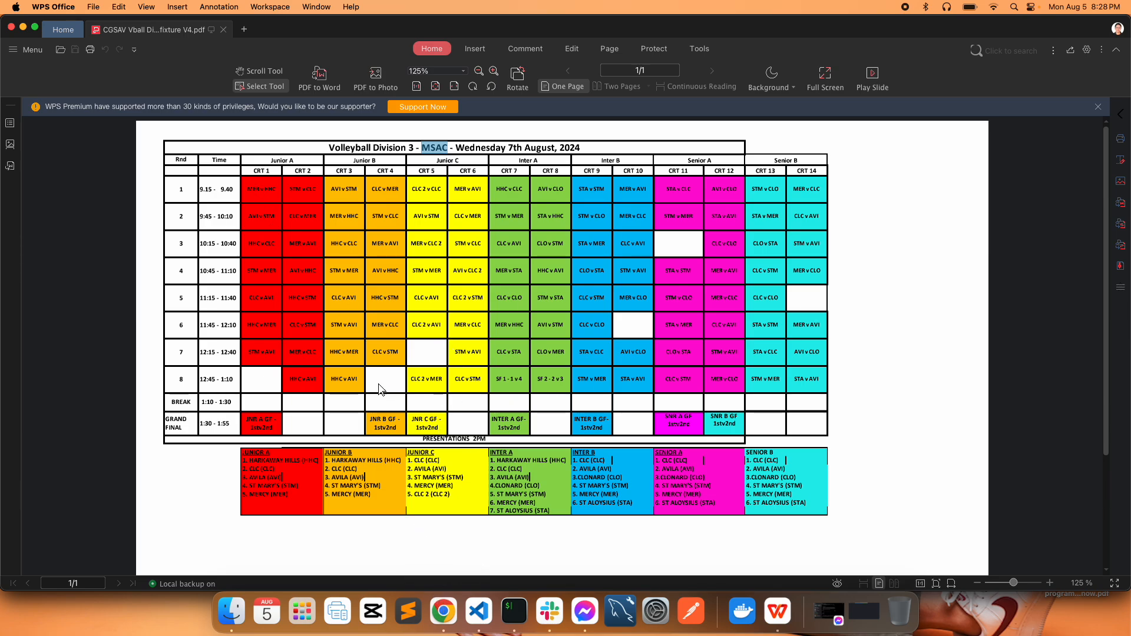
{"action": "left_click", "coordinate": [444, 611]}
{"action": "scroll", "coordinate": [334, 235], "scroll_direction": "up", "scroll_amount": 10}
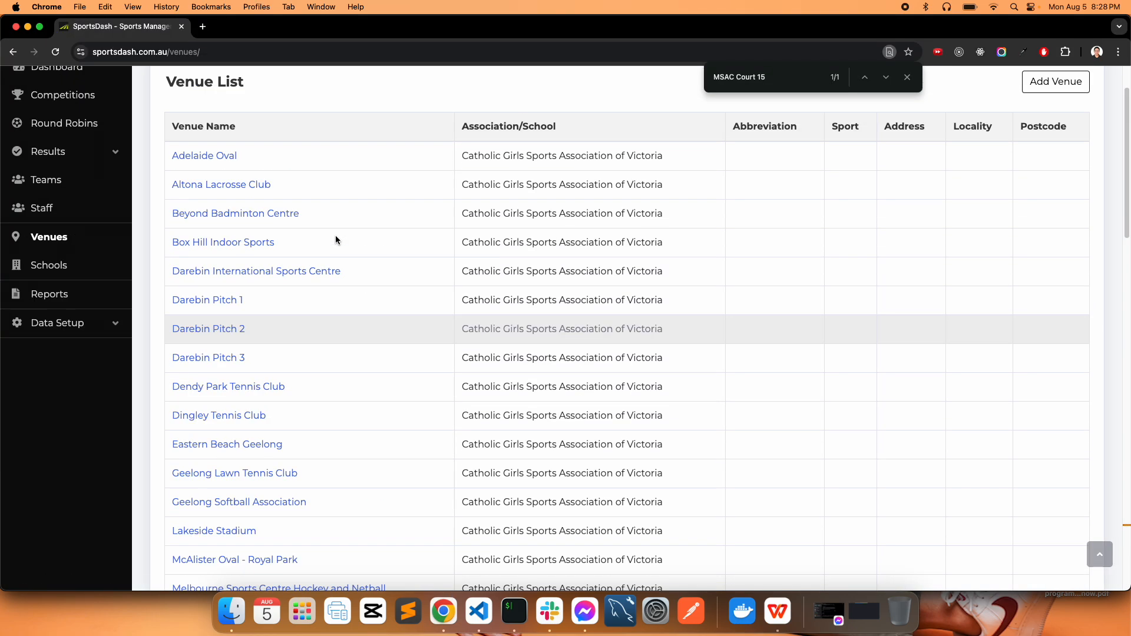
{"action": "scroll", "coordinate": [335, 235], "scroll_direction": "up", "scroll_amount": 3}
{"action": "key", "text": "Escape"}
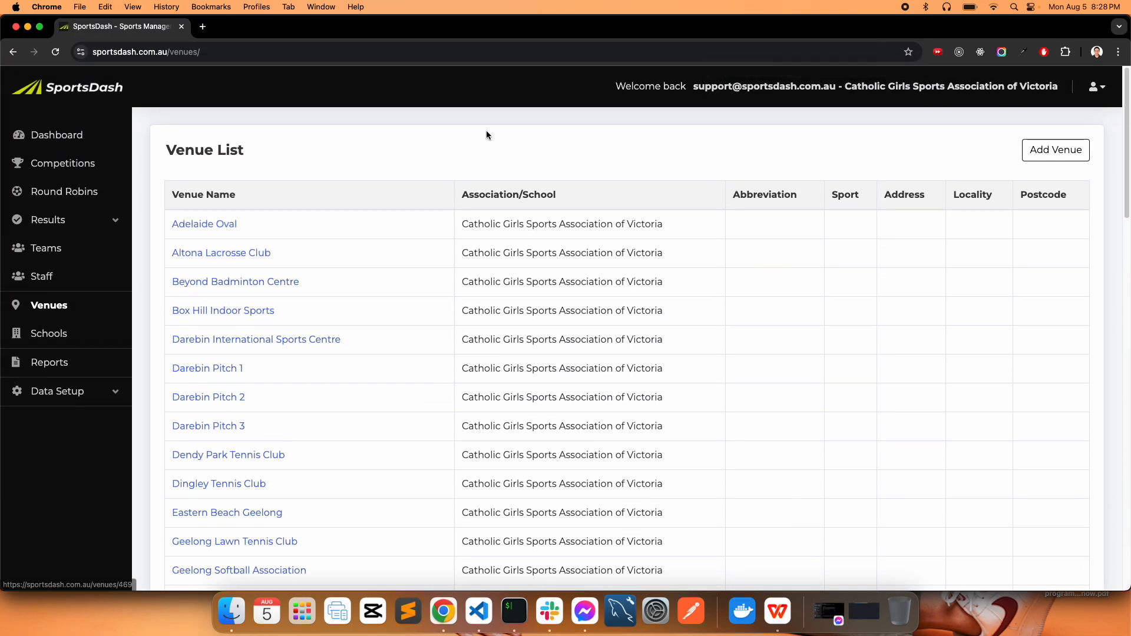
- Look at the round robins and competitions lists, ending on the existing round robins
{"action": "left_click", "coordinate": [89, 192]}
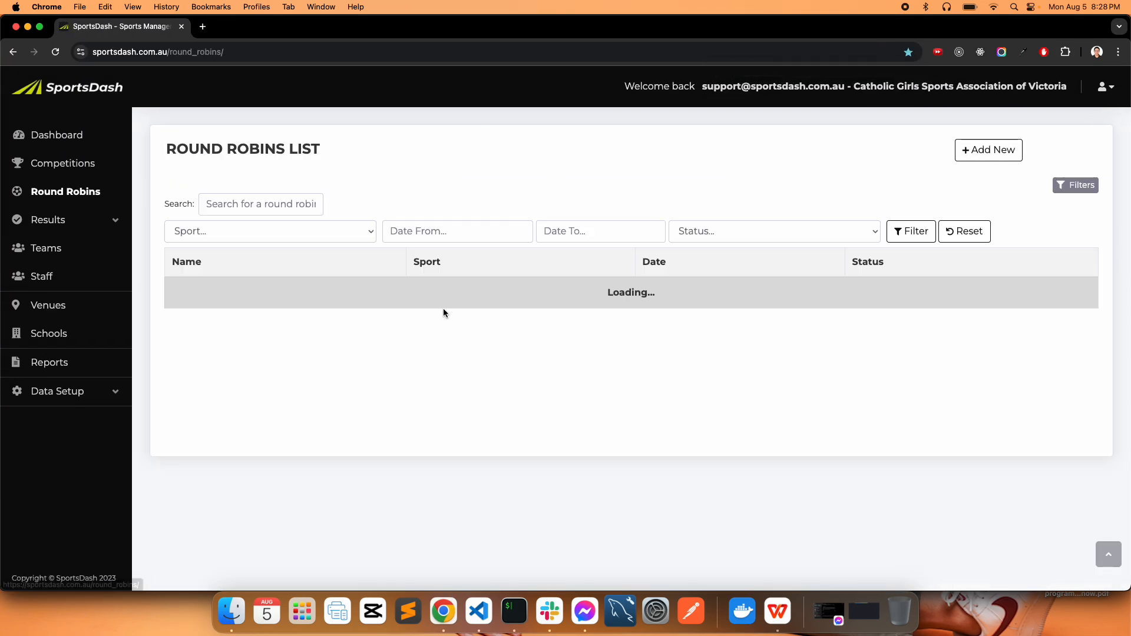
{"action": "left_click", "coordinate": [83, 169]}
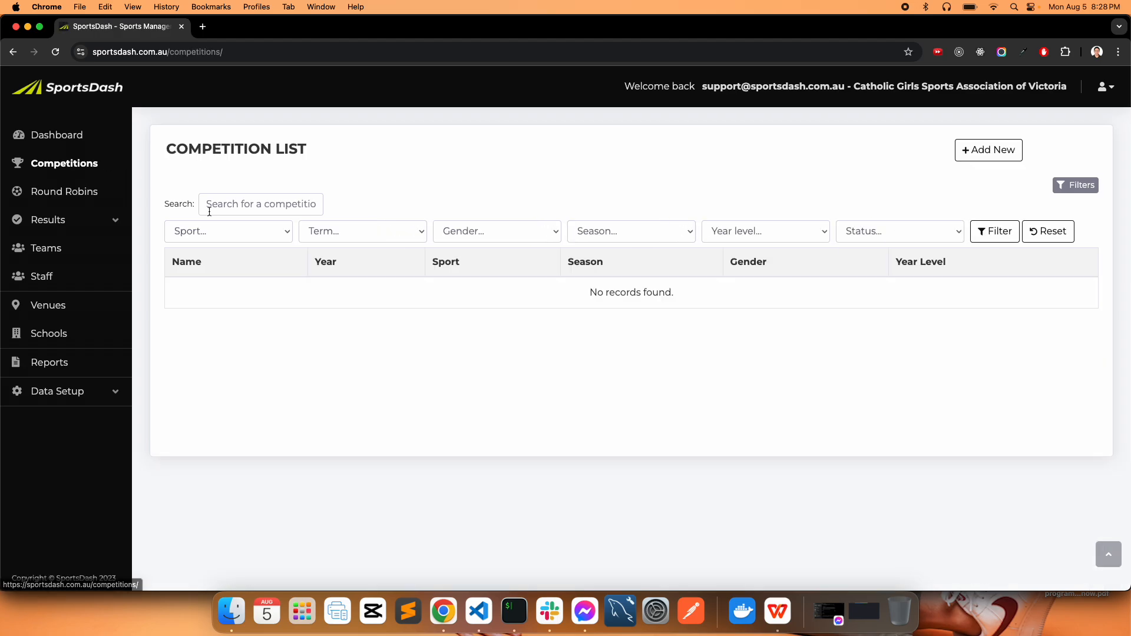
{"action": "left_click", "coordinate": [274, 228]}
{"action": "left_click", "coordinate": [546, 174]}
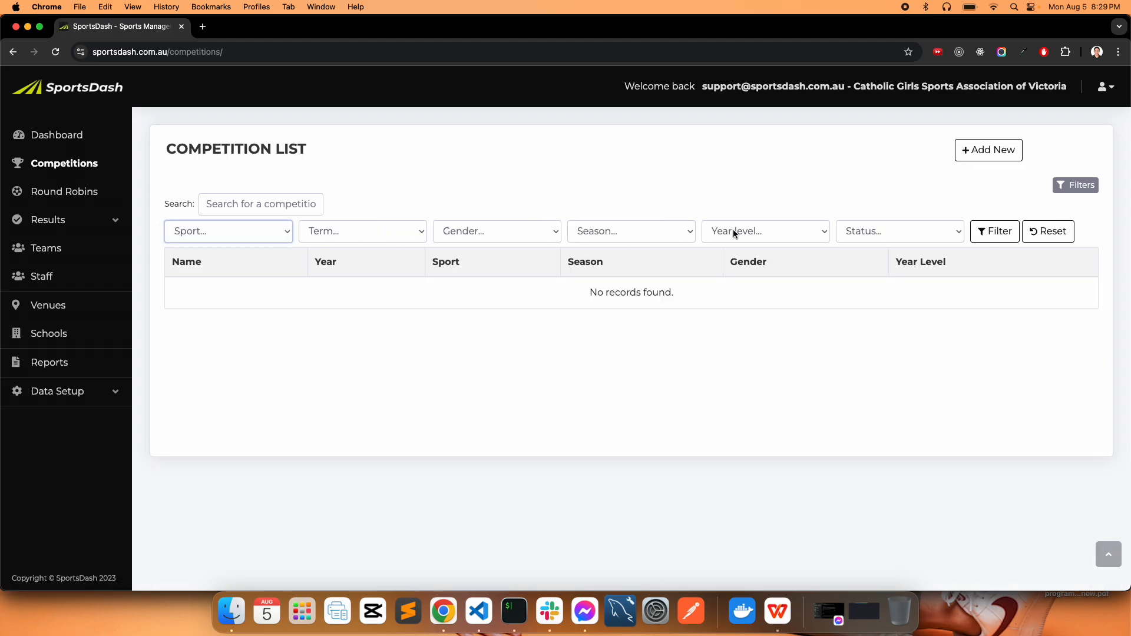
{"action": "left_click", "coordinate": [64, 192]}
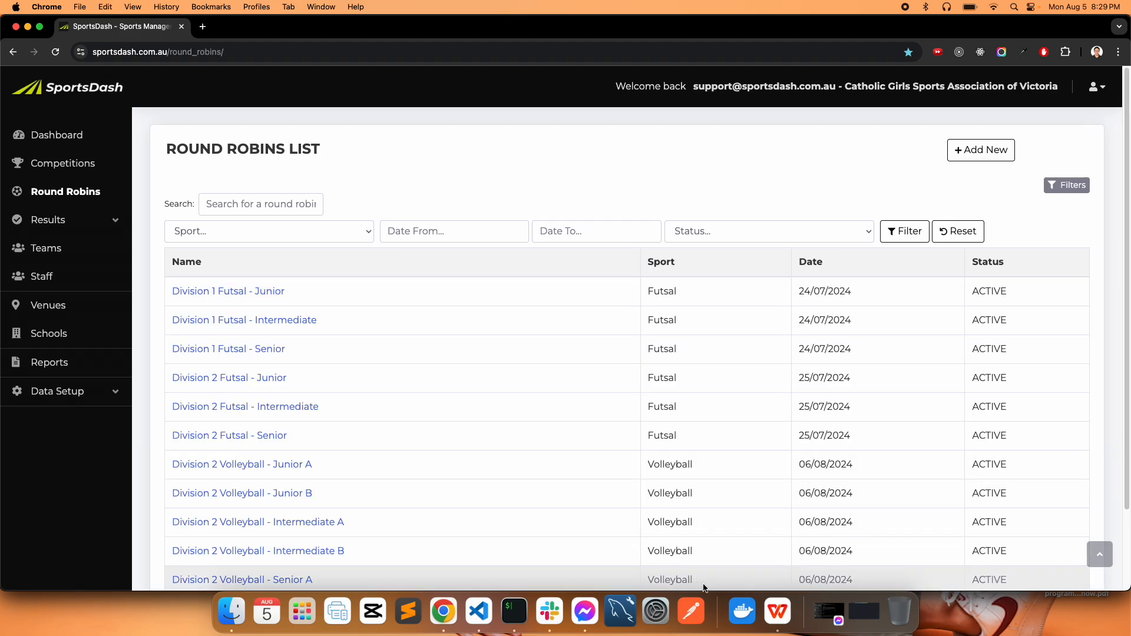
- Recheck the fixture divisions in the WPS Office PDF, and filter the round robins list in Chrome by Volleyball
{"action": "left_click", "coordinate": [778, 612]}
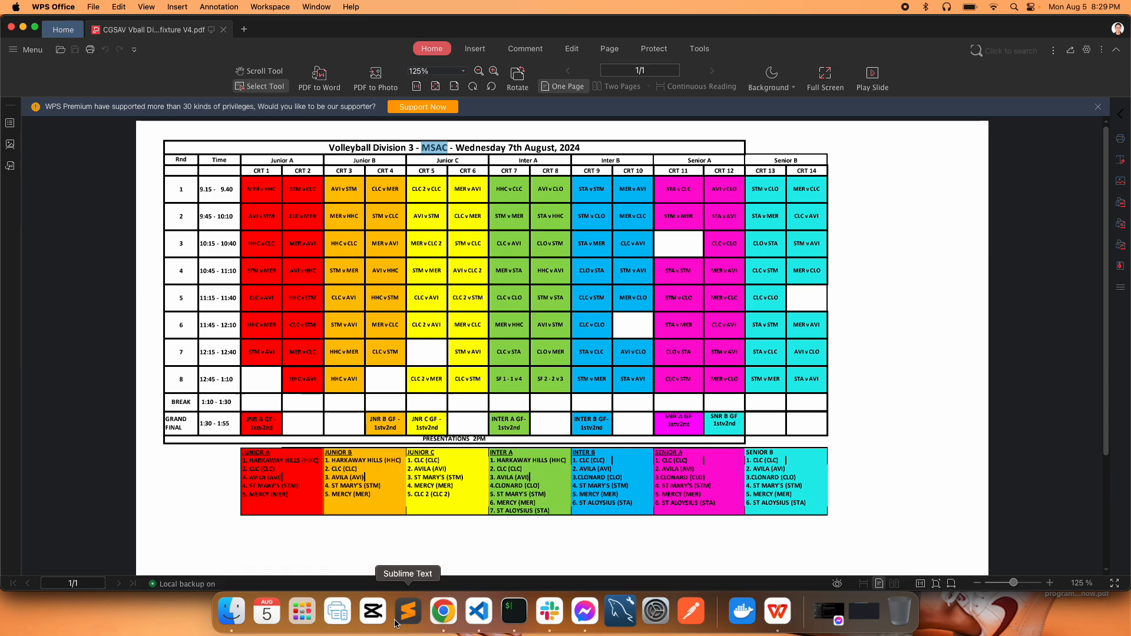
{"action": "left_click", "coordinate": [443, 612]}
{"action": "left_click", "coordinate": [311, 232]}
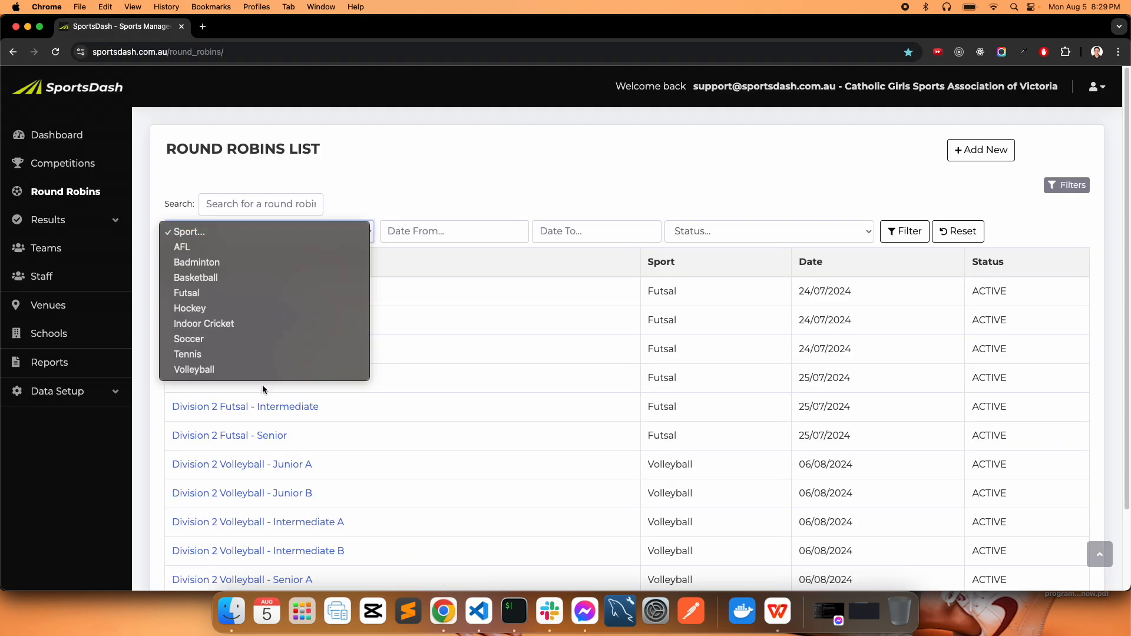
{"action": "left_click", "coordinate": [266, 370]}
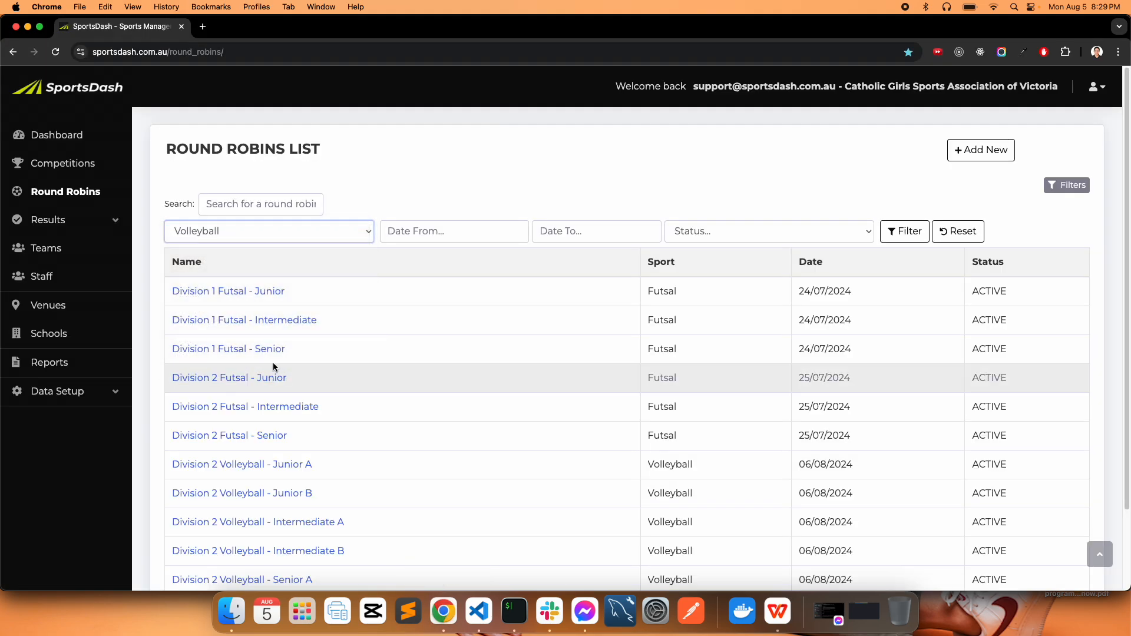
{"action": "left_click", "coordinate": [904, 231]}
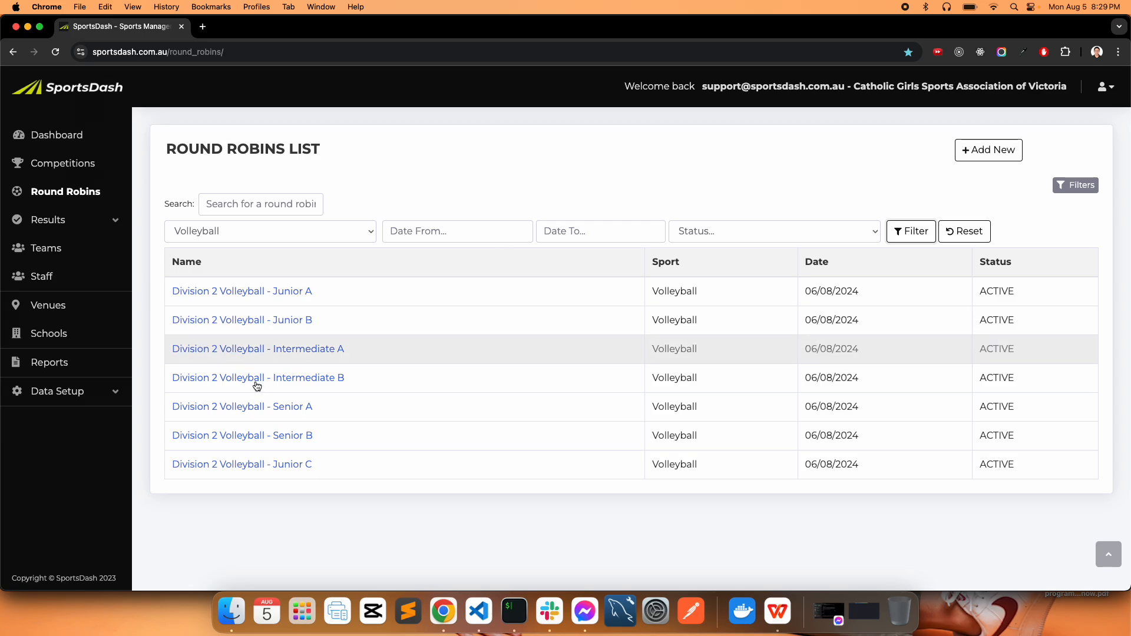
- Create a new round robin and fill its name with the copied "Division 2 Volleyball - Junior A"
{"action": "left_click_drag", "start_coordinate": [334, 457], "coordinate": [170, 466]}
{"action": "left_click_drag", "start_coordinate": [339, 295], "coordinate": [172, 291]}
{"action": "key", "text": "super+c"}
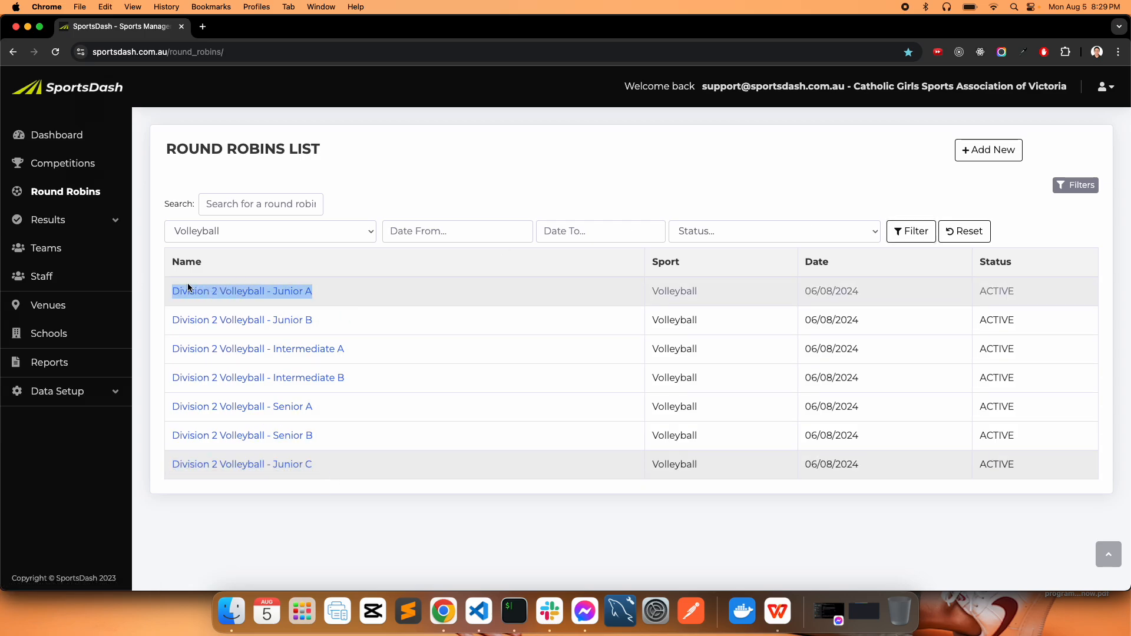
{"action": "left_click", "coordinate": [989, 149]}
{"action": "key", "text": "super+v"}
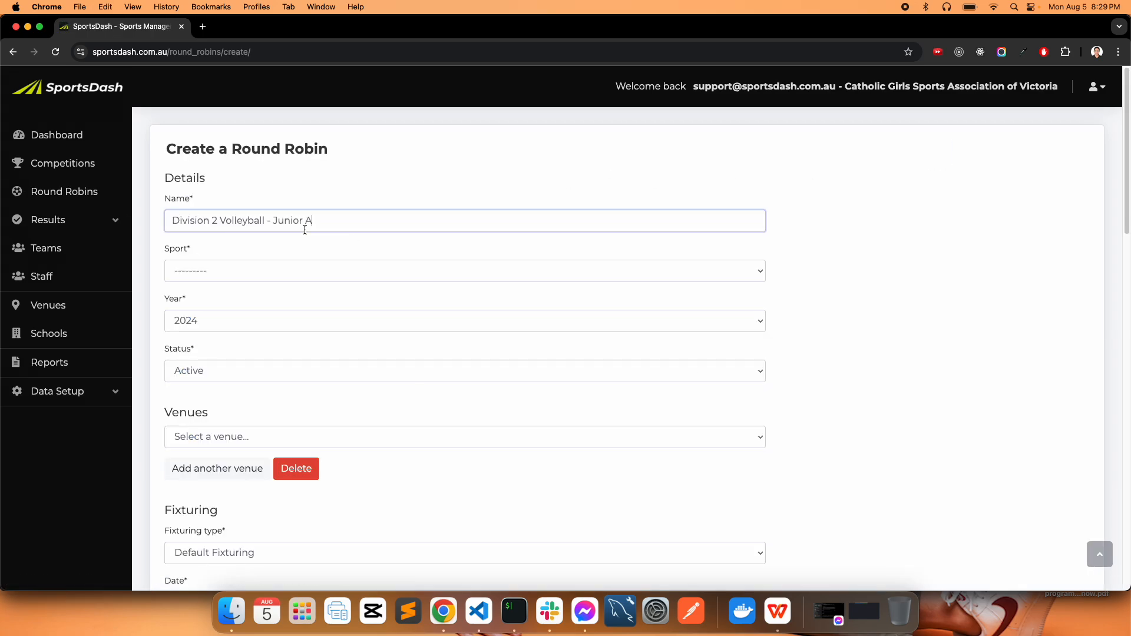
- Check the division in the WPS Office fixture PDF, and rename the round robin "Division 3 Volleyball - Junior A" in Chrome
{"action": "left_click", "coordinate": [777, 612]}
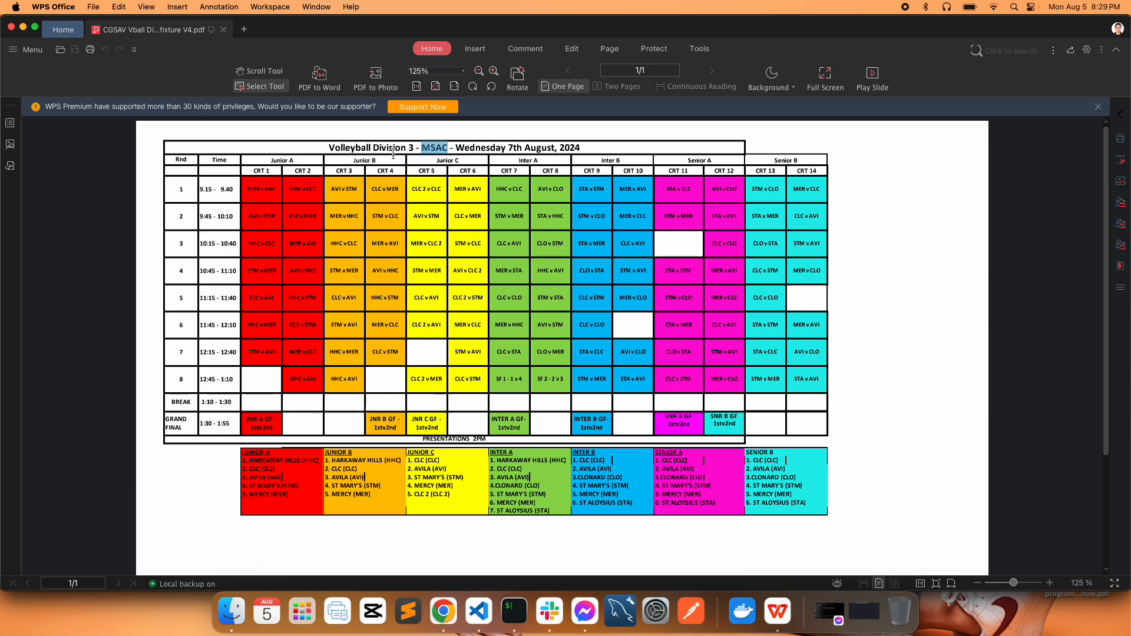
{"action": "left_click", "coordinate": [443, 612]}
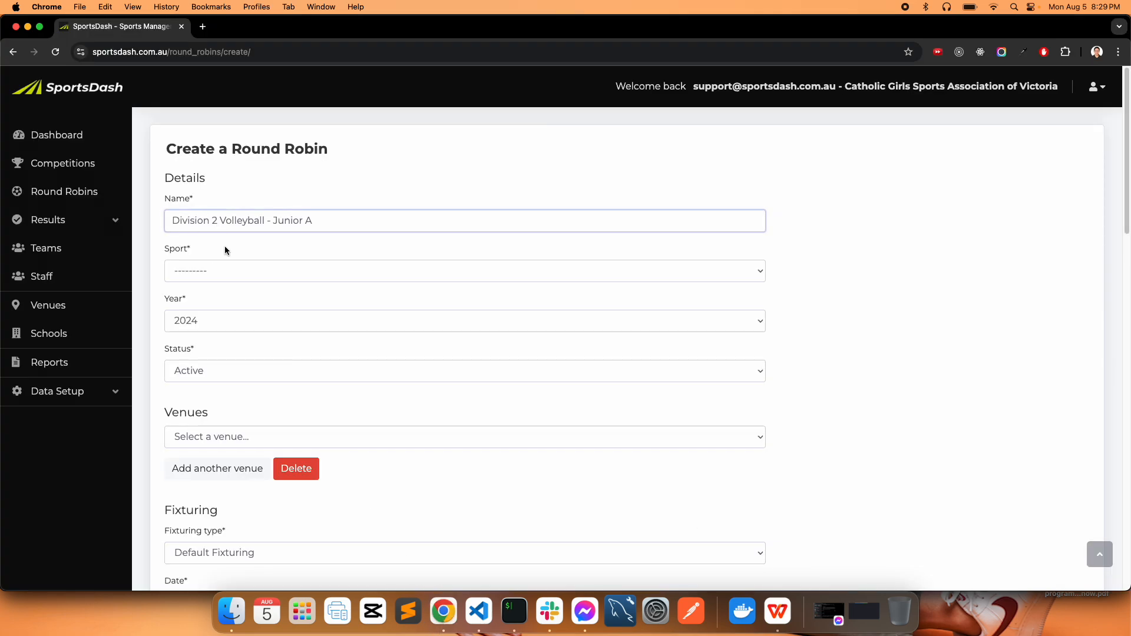
{"action": "double_click", "coordinate": [215, 221]}
{"action": "type", "text": "3"}
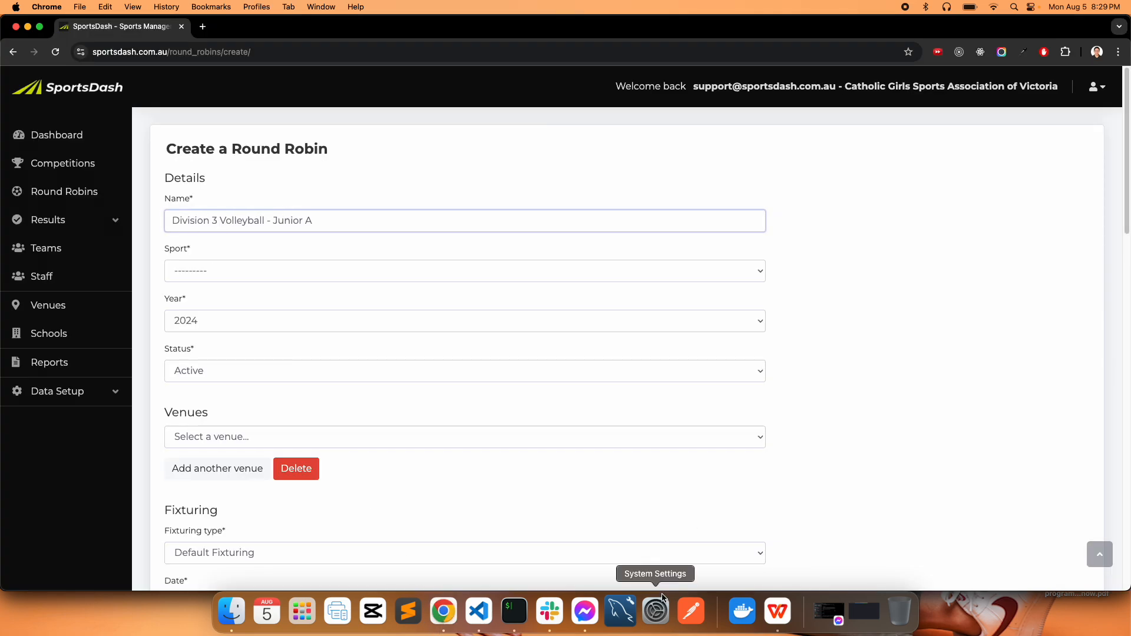
- Recheck the Junior A fixture in WPS Office, and set the round robin's sport to Volleyball in Chrome
{"action": "left_click", "coordinate": [777, 612]}
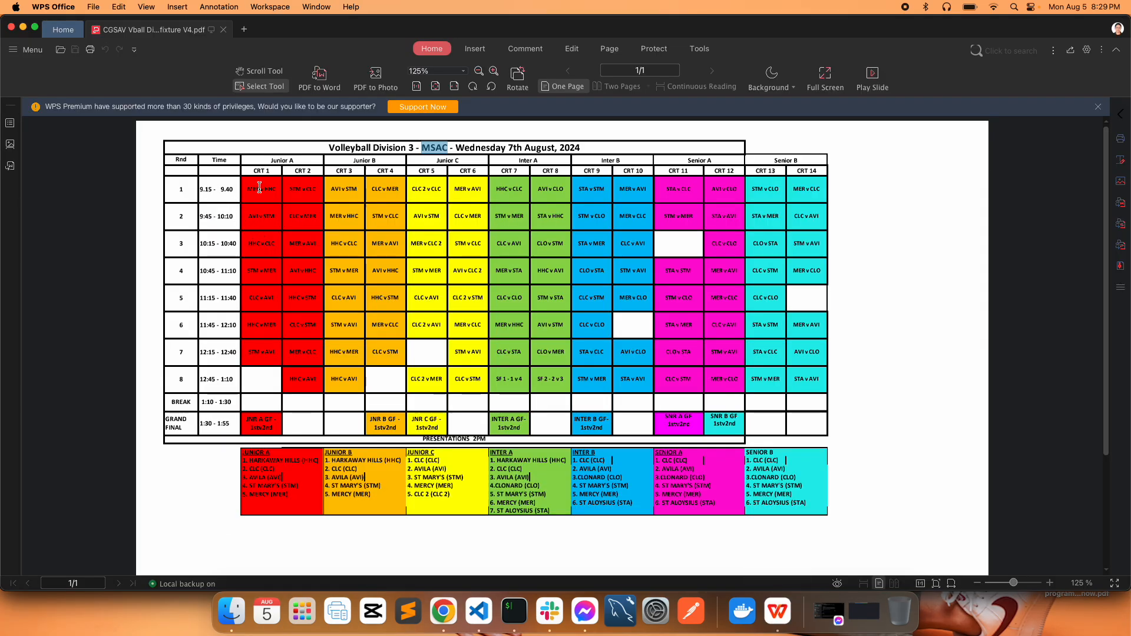
{"action": "left_click", "coordinate": [440, 605]}
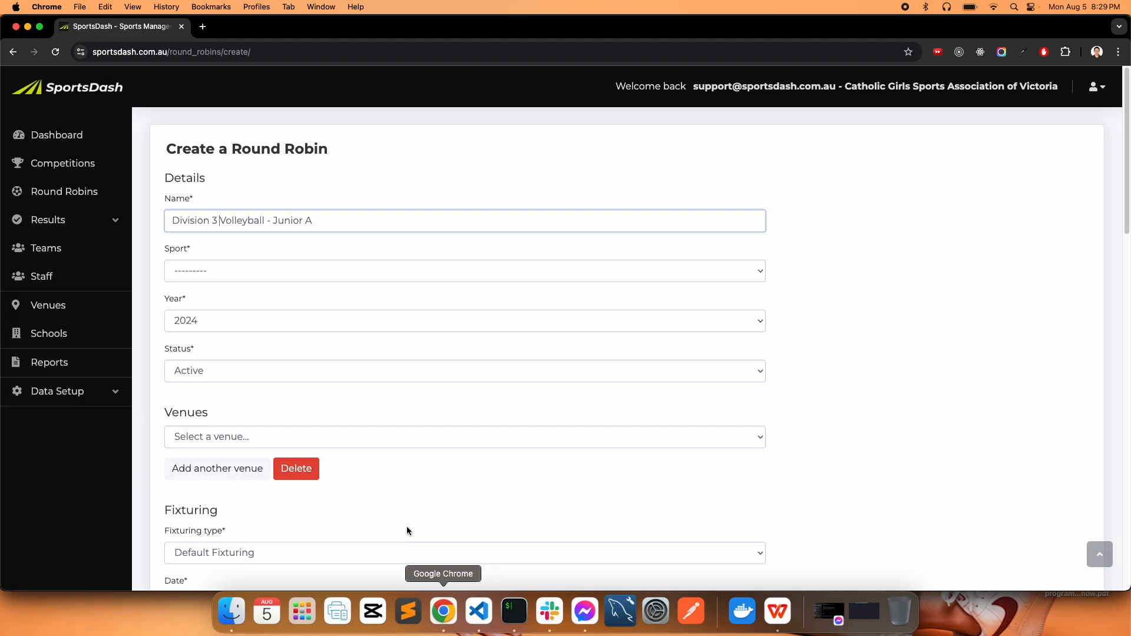
{"action": "left_click", "coordinate": [253, 281]}
{"action": "key", "text": "v"}
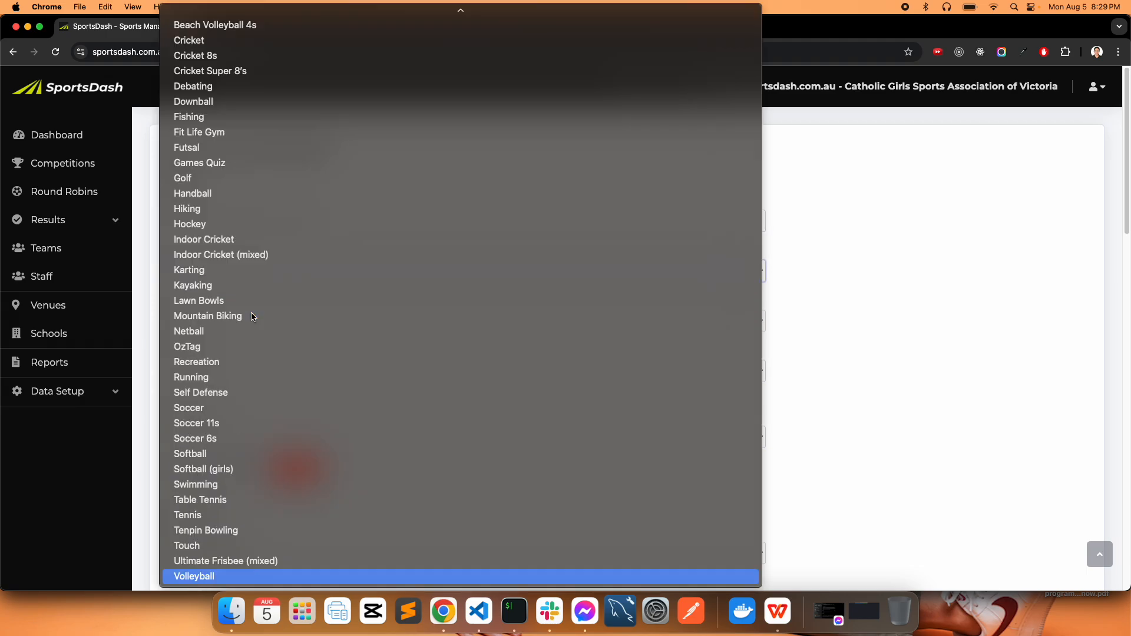
{"action": "left_click", "coordinate": [240, 577]}
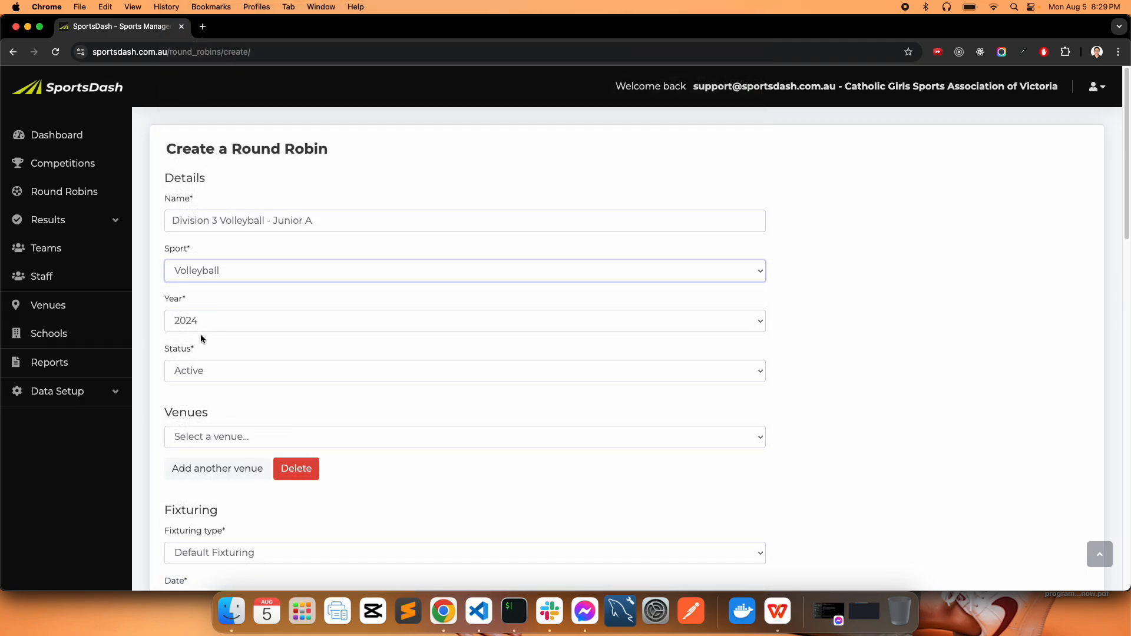
- Check the Junior A courts in the WPS Office fixture, and set the first venue to MSAC Court 1 in Chrome
{"action": "scroll", "coordinate": [212, 370], "scroll_direction": "down", "scroll_amount": 1}
{"action": "scroll", "coordinate": [210, 362], "scroll_direction": "down", "scroll_amount": 3}
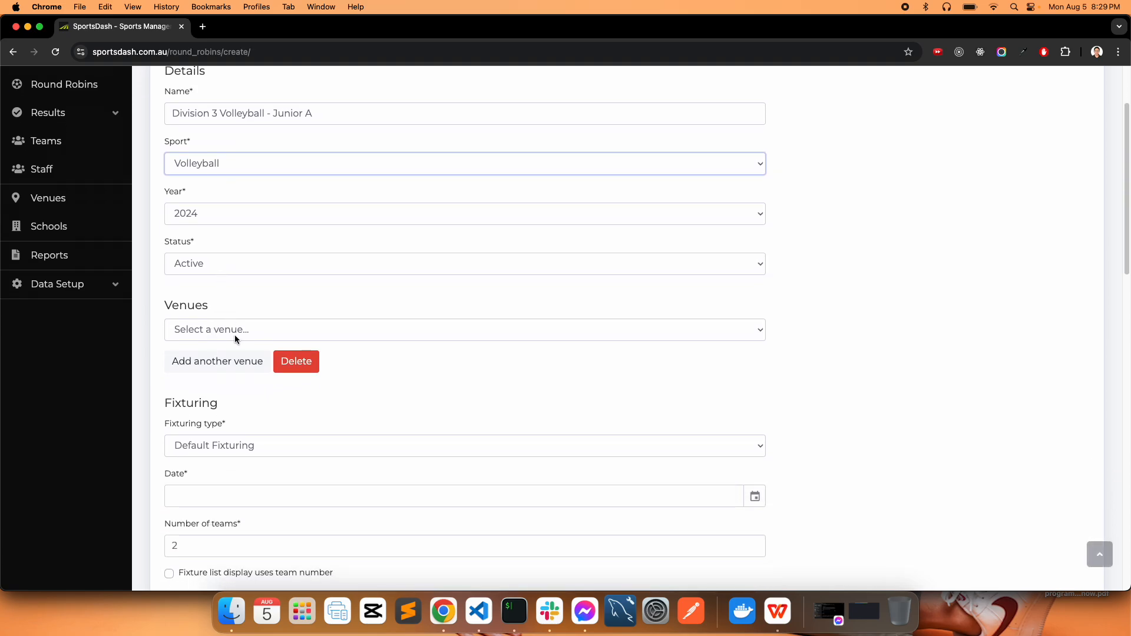
{"action": "left_click", "coordinate": [778, 611]}
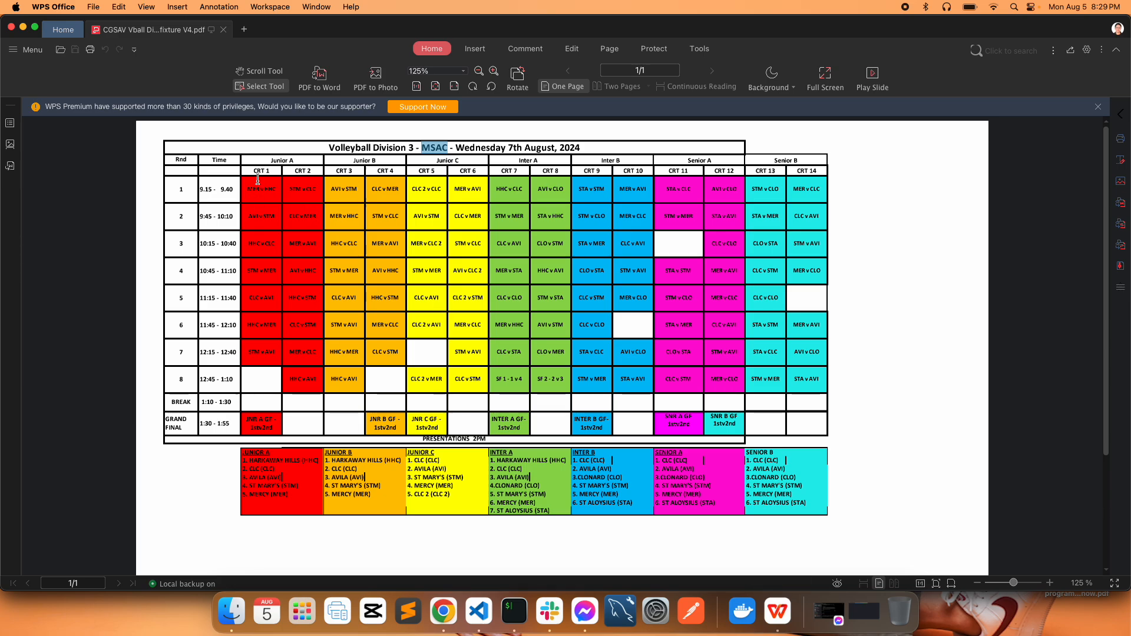
{"action": "left_click", "coordinate": [444, 612]}
{"action": "left_click", "coordinate": [222, 333]}
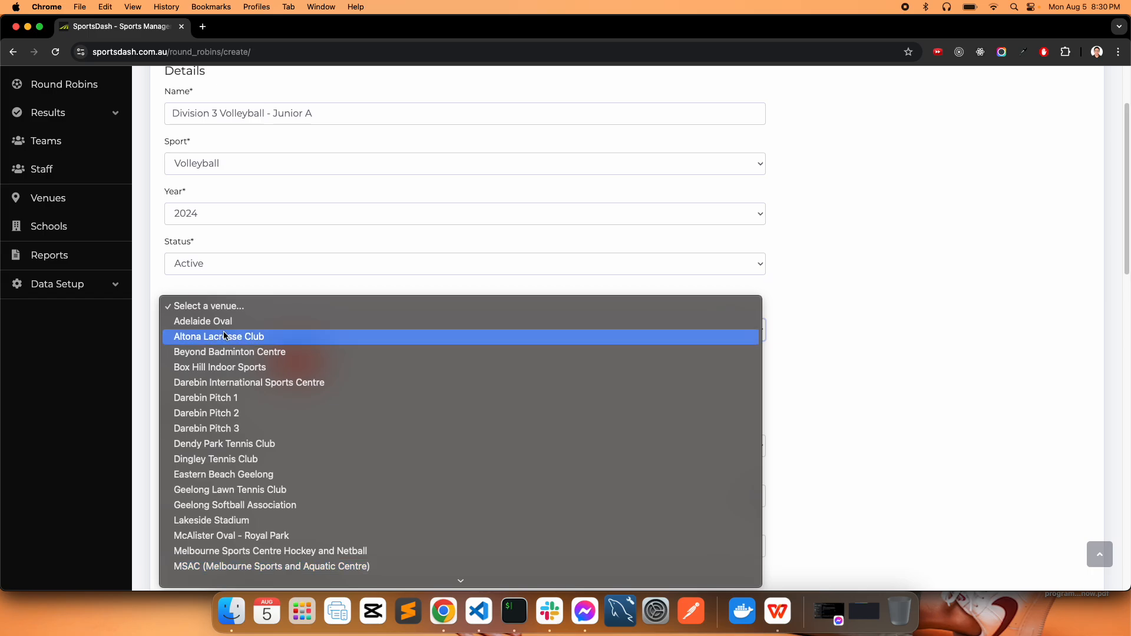
{"action": "scroll", "coordinate": [274, 489], "scroll_direction": "down", "scroll_amount": 5}
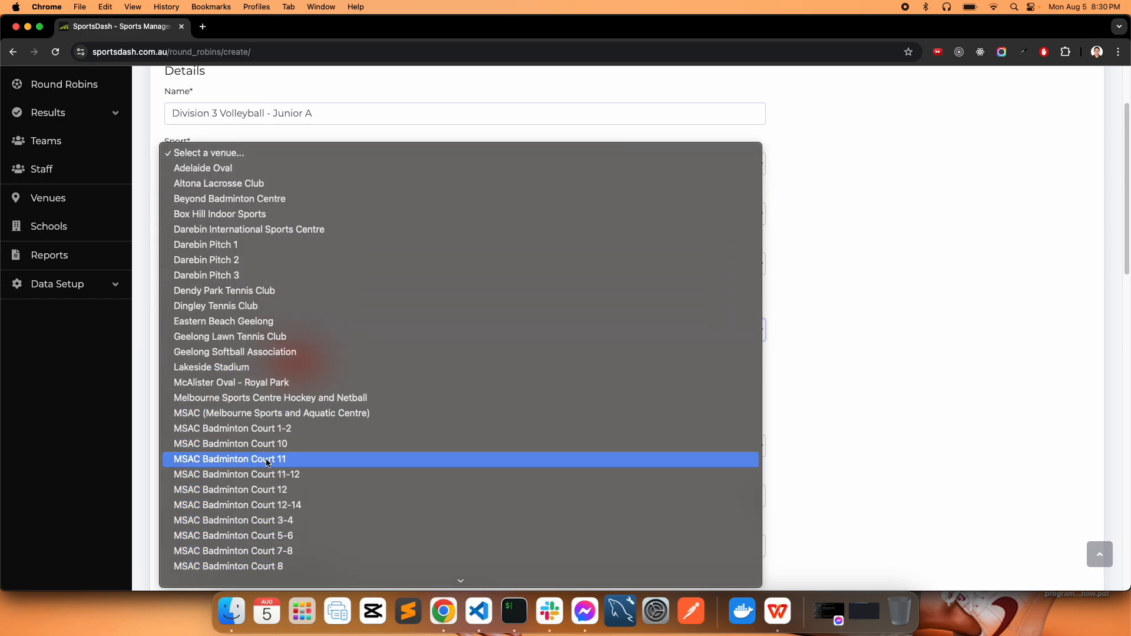
{"action": "scroll", "coordinate": [274, 415], "scroll_direction": "down", "scroll_amount": 5}
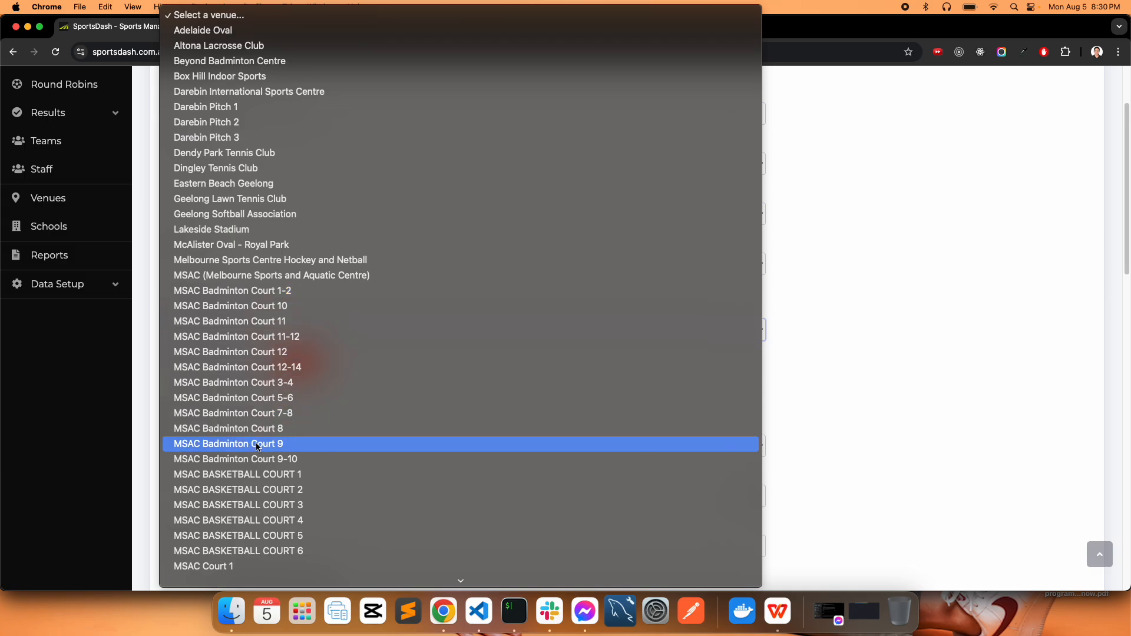
{"action": "scroll", "coordinate": [254, 446], "scroll_direction": "down", "scroll_amount": 3}
{"action": "left_click", "coordinate": [253, 522]}
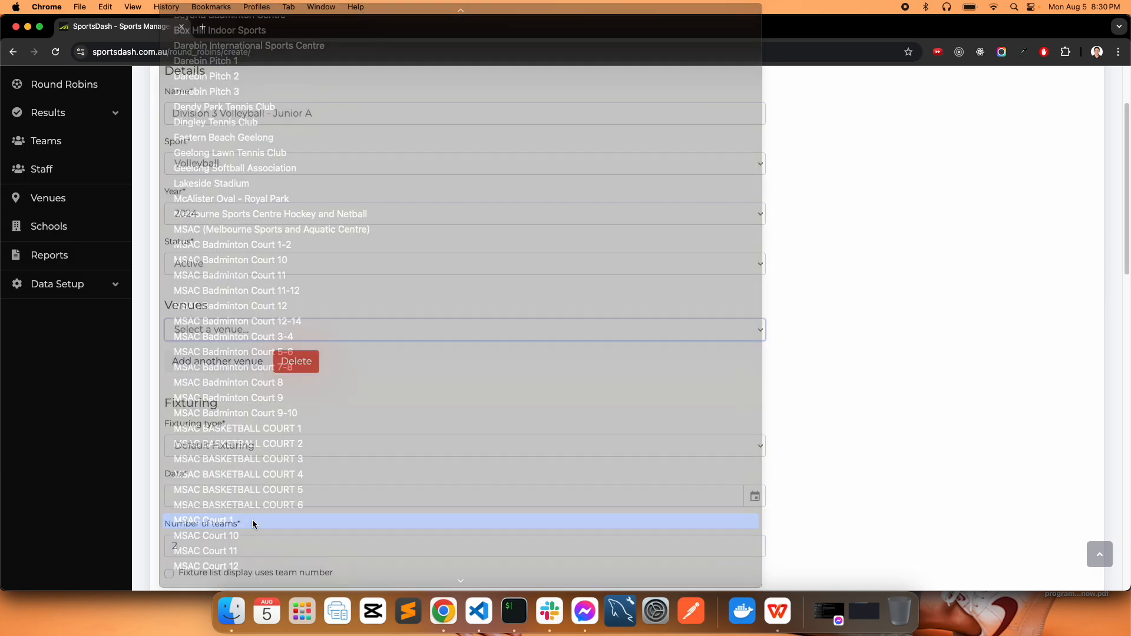
- Add a second venue to the round robin and set it to MSAC Court 2
{"action": "left_click", "coordinate": [234, 368]}
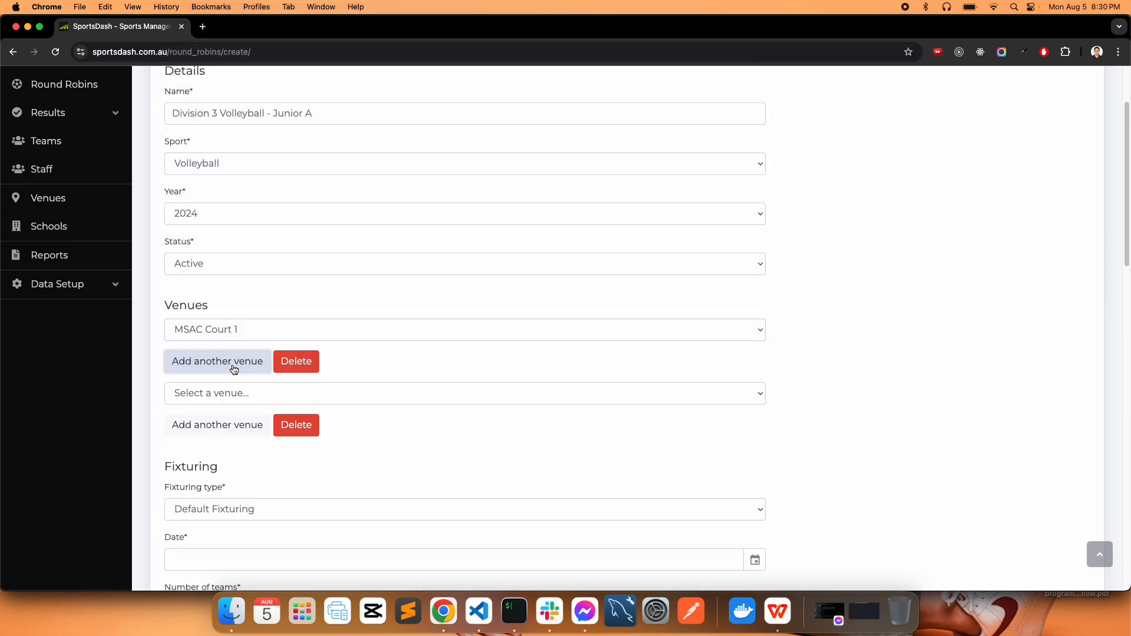
{"action": "left_click", "coordinate": [241, 395]}
{"action": "type", "text": "msac"}
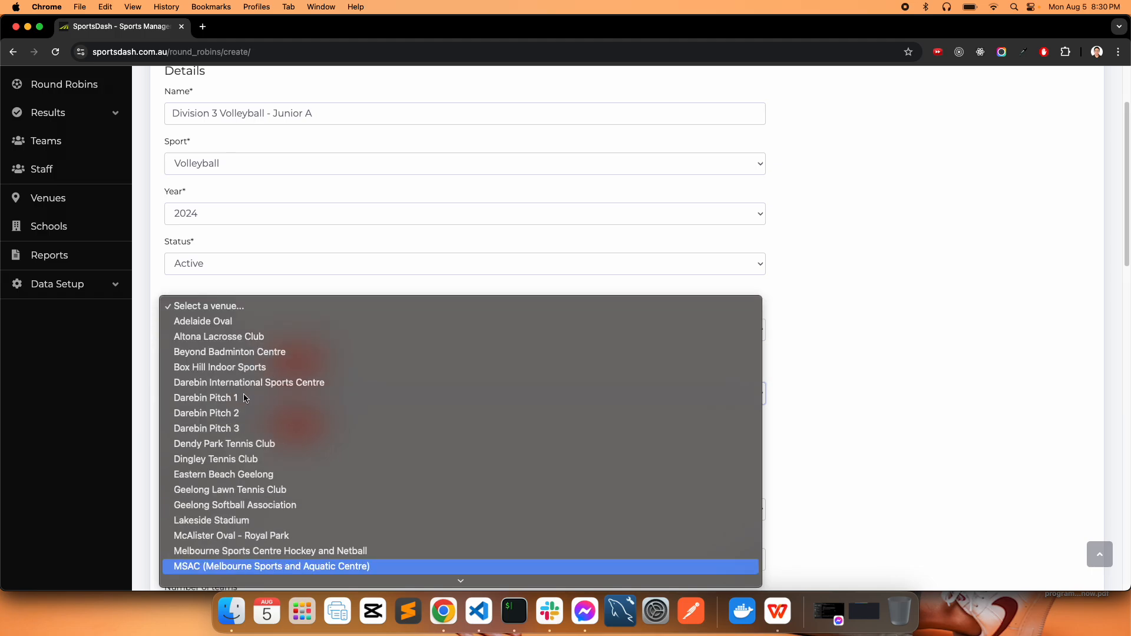
{"action": "scroll", "coordinate": [268, 498], "scroll_direction": "down", "scroll_amount": 8}
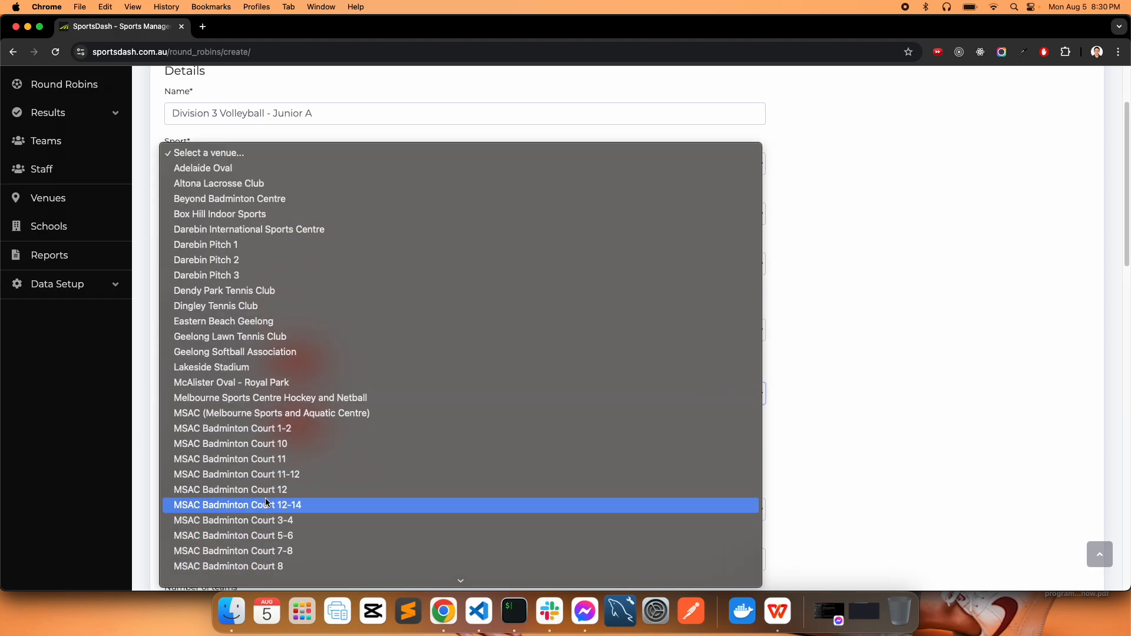
{"action": "scroll", "coordinate": [265, 501], "scroll_direction": "down", "scroll_amount": 15}
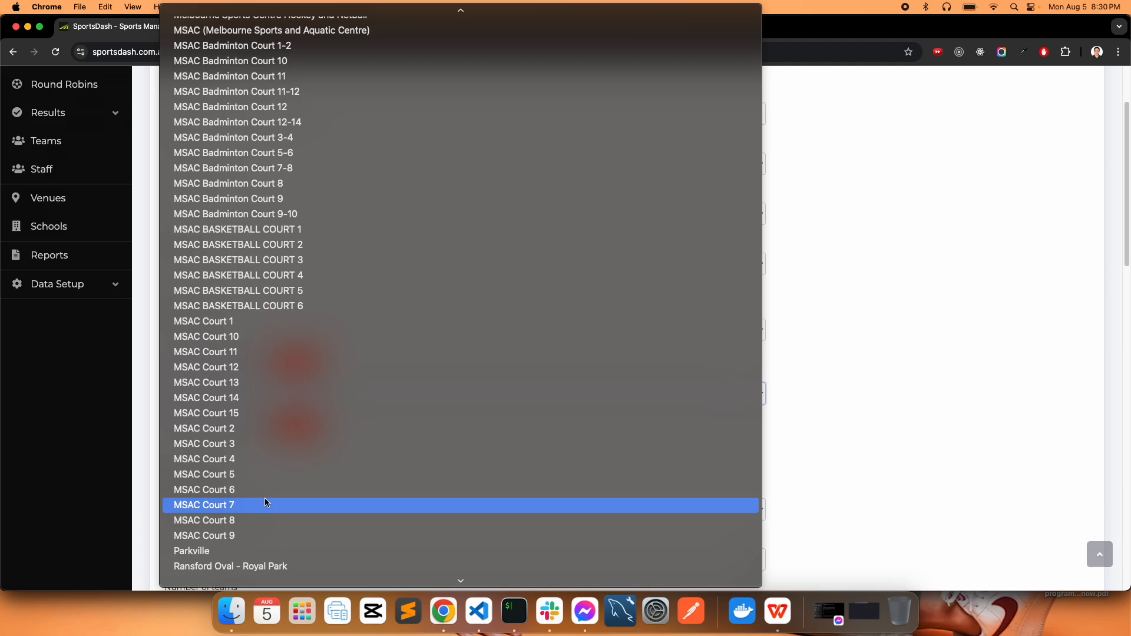
{"action": "left_click", "coordinate": [258, 430]}
- Check the match day in the WPS Office fixture, and set the round robin's date to 2024-08-07 in Chrome
{"action": "scroll", "coordinate": [296, 468], "scroll_direction": "down", "scroll_amount": 3}
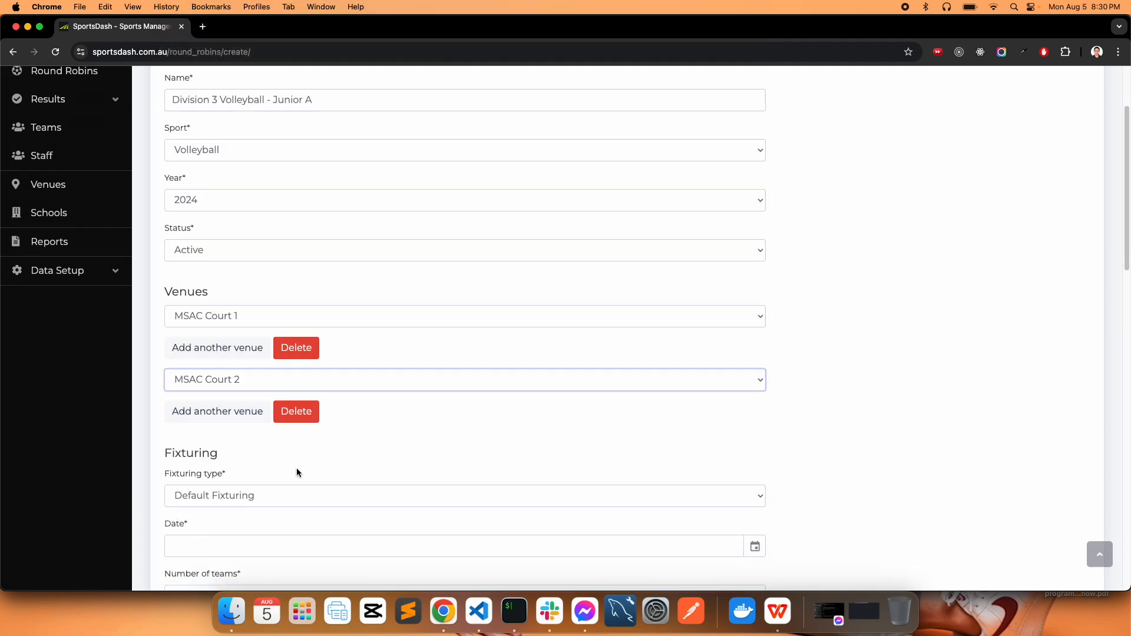
{"action": "scroll", "coordinate": [295, 468], "scroll_direction": "down", "scroll_amount": 1}
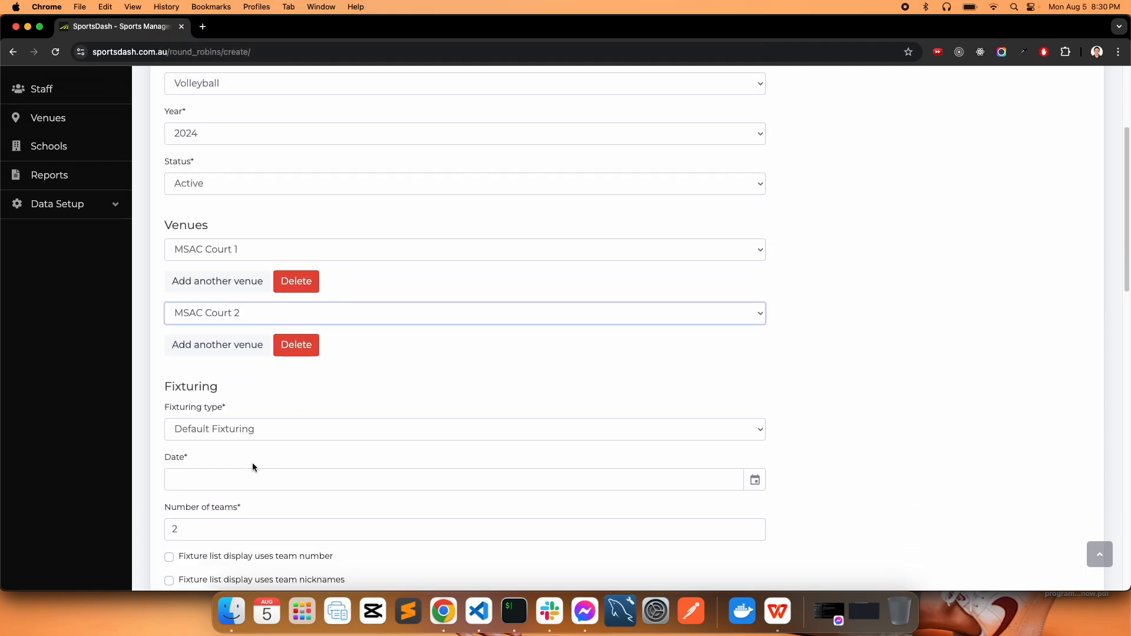
{"action": "left_click", "coordinate": [254, 480]}
{"action": "left_click", "coordinate": [778, 611]}
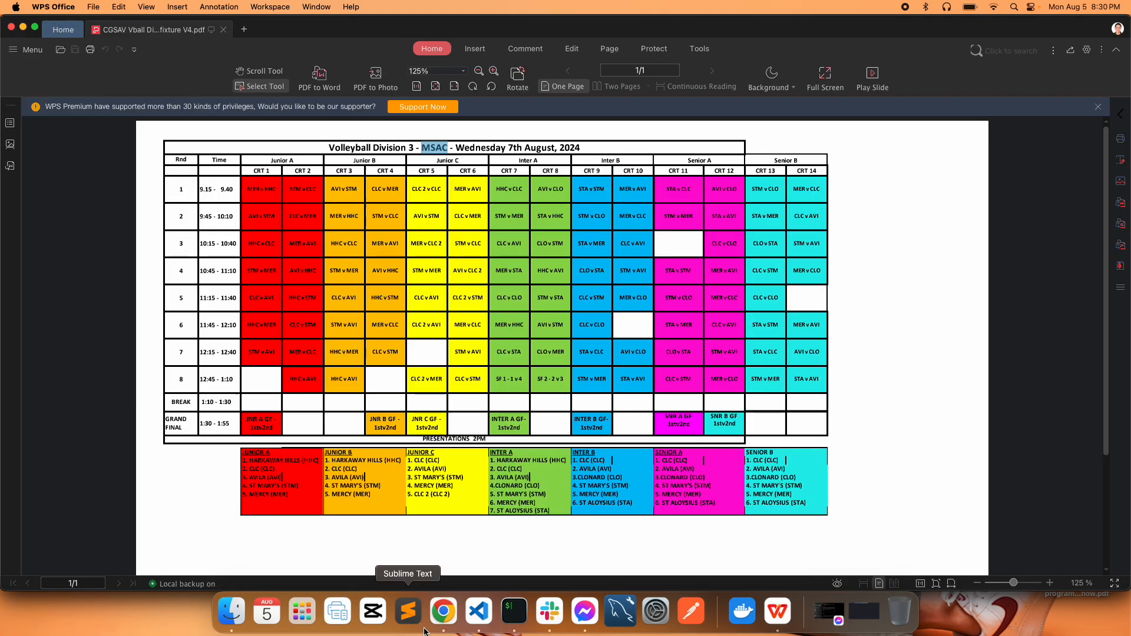
{"action": "left_click", "coordinate": [443, 611]}
{"action": "left_click", "coordinate": [563, 309]}
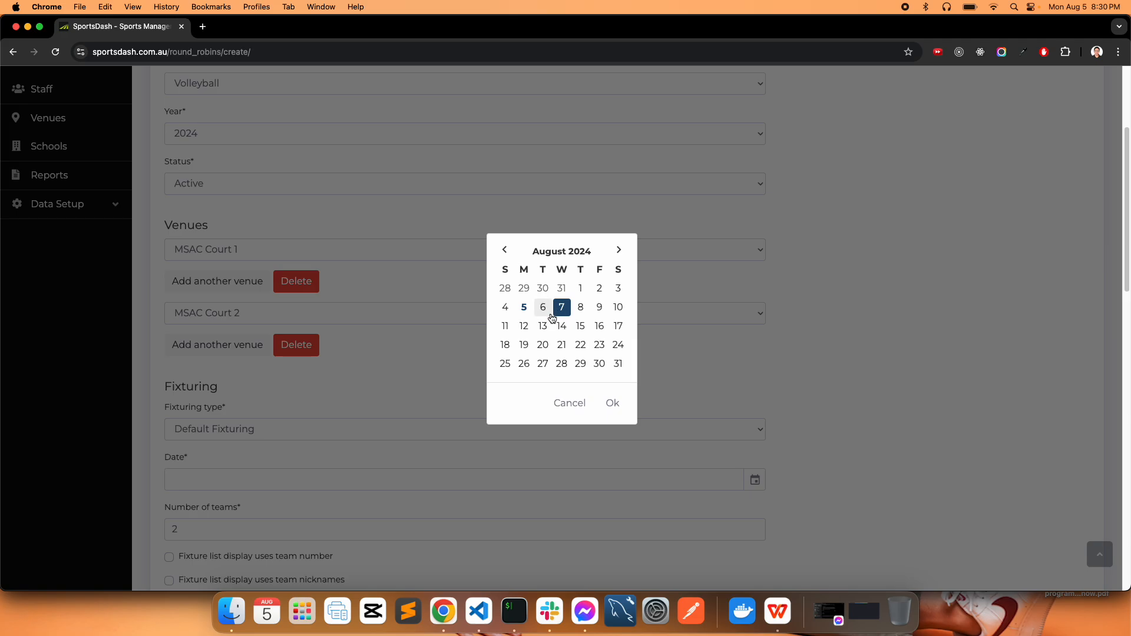
{"action": "left_click", "coordinate": [613, 405]}
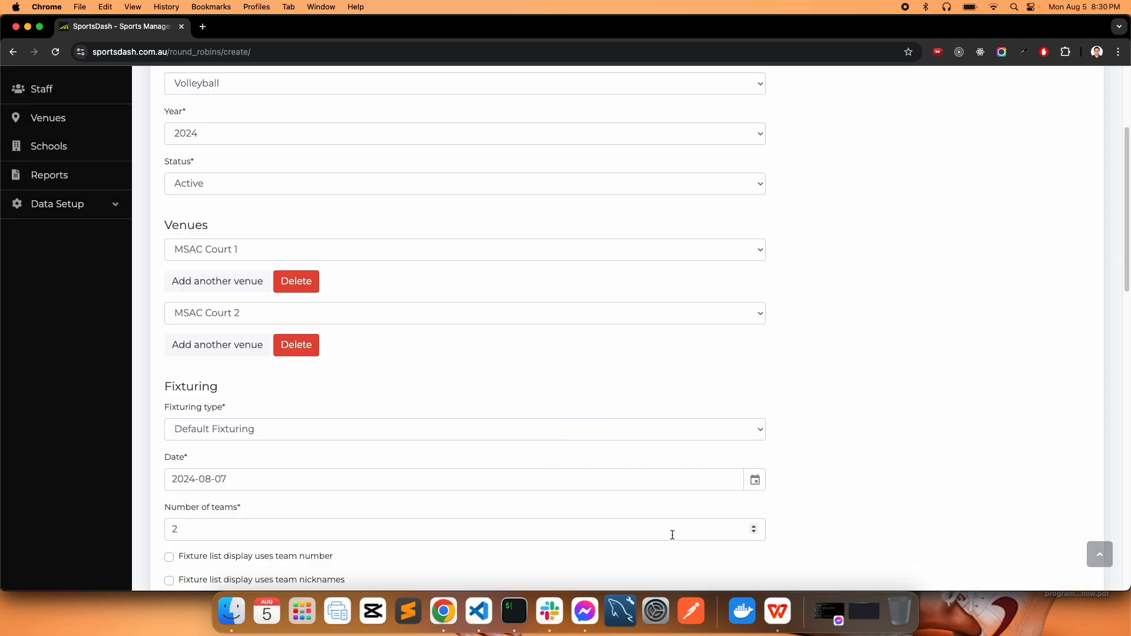
- Check the Junior A team list in WPS Office, and set the number of teams to 5 in Chrome
{"action": "left_click", "coordinate": [777, 611]}
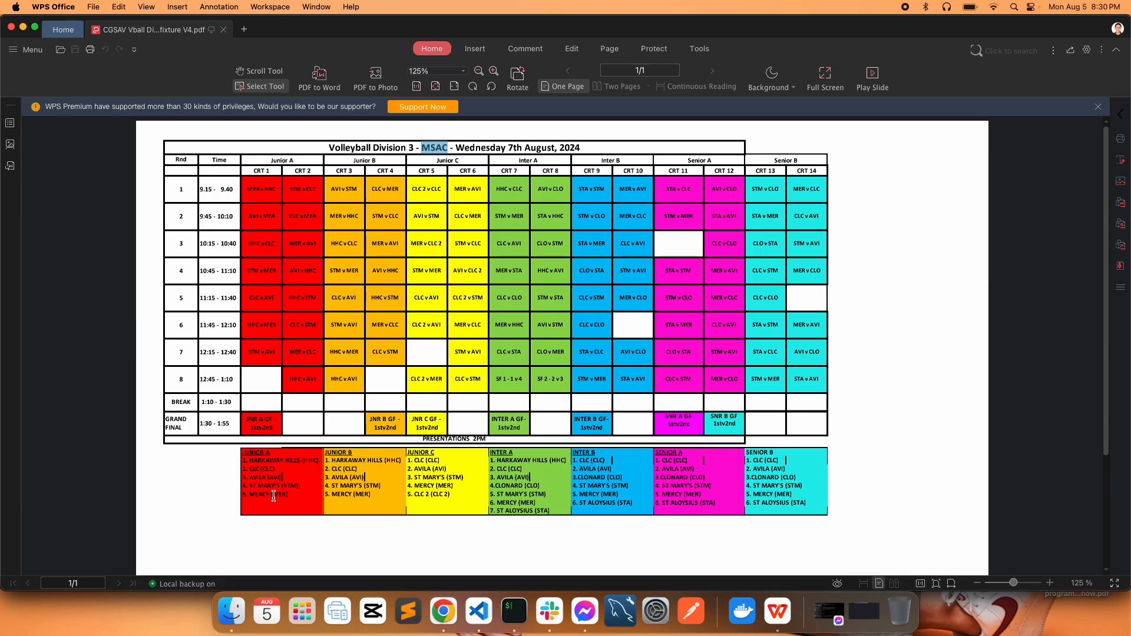
{"action": "left_click", "coordinate": [443, 611]}
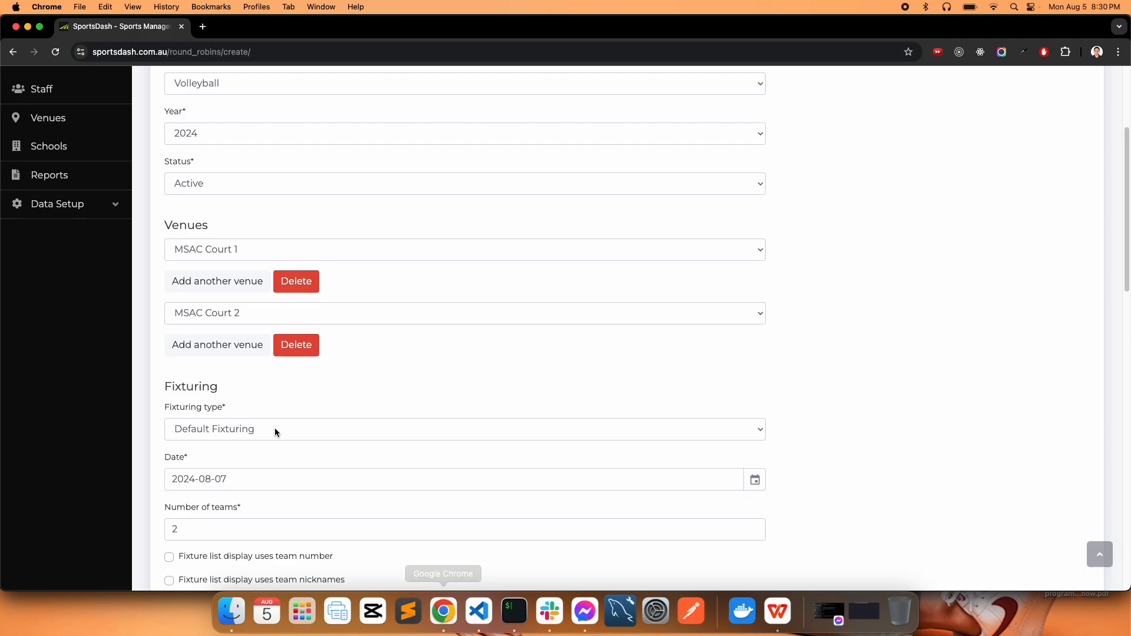
{"action": "scroll", "coordinate": [268, 472], "scroll_direction": "down", "scroll_amount": 2}
{"action": "double_click", "coordinate": [184, 484]}
{"action": "type", "text": "5"}
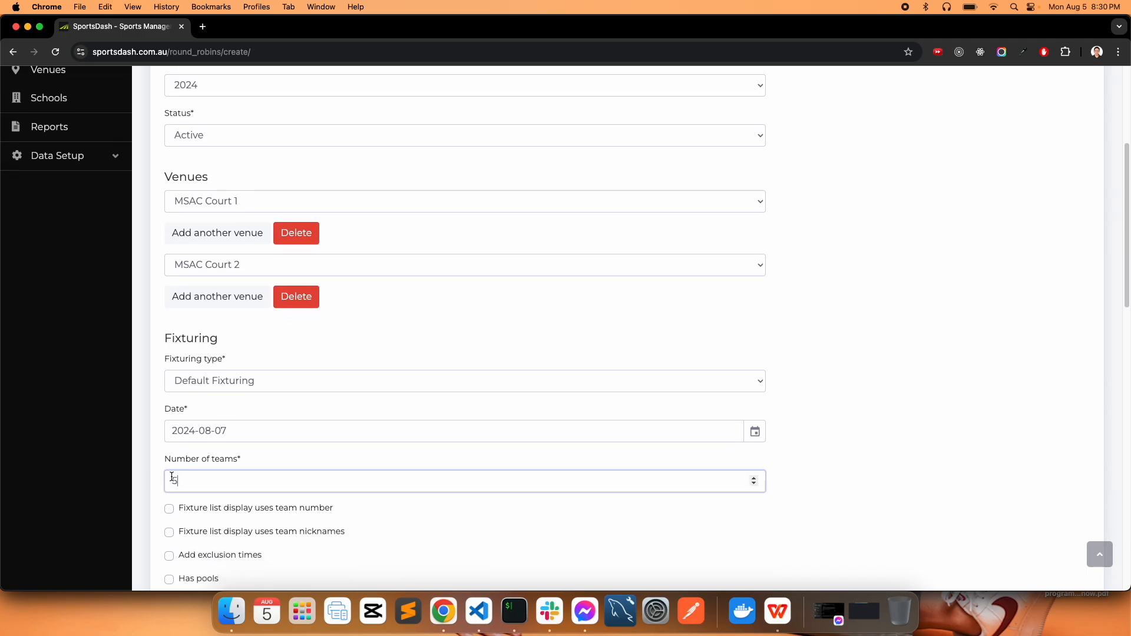
- Check the team abbreviations in the WPS Office fixture, and make the fixture list display use team nicknames in Chrome
{"action": "scroll", "coordinate": [218, 448], "scroll_direction": "down", "scroll_amount": 5}
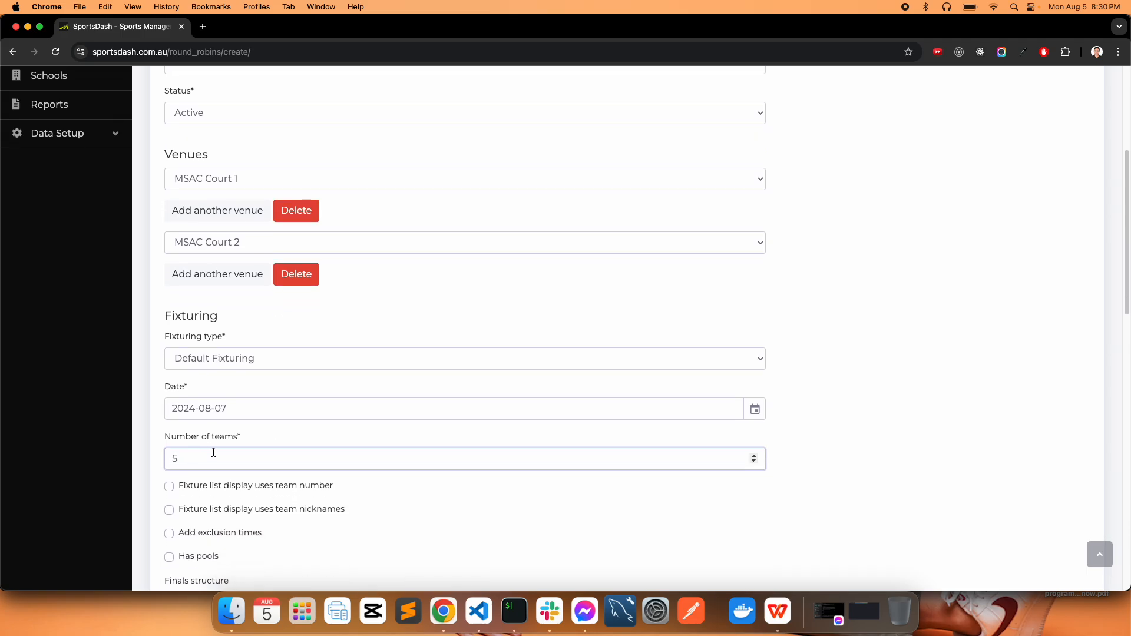
{"action": "left_click", "coordinate": [779, 613]}
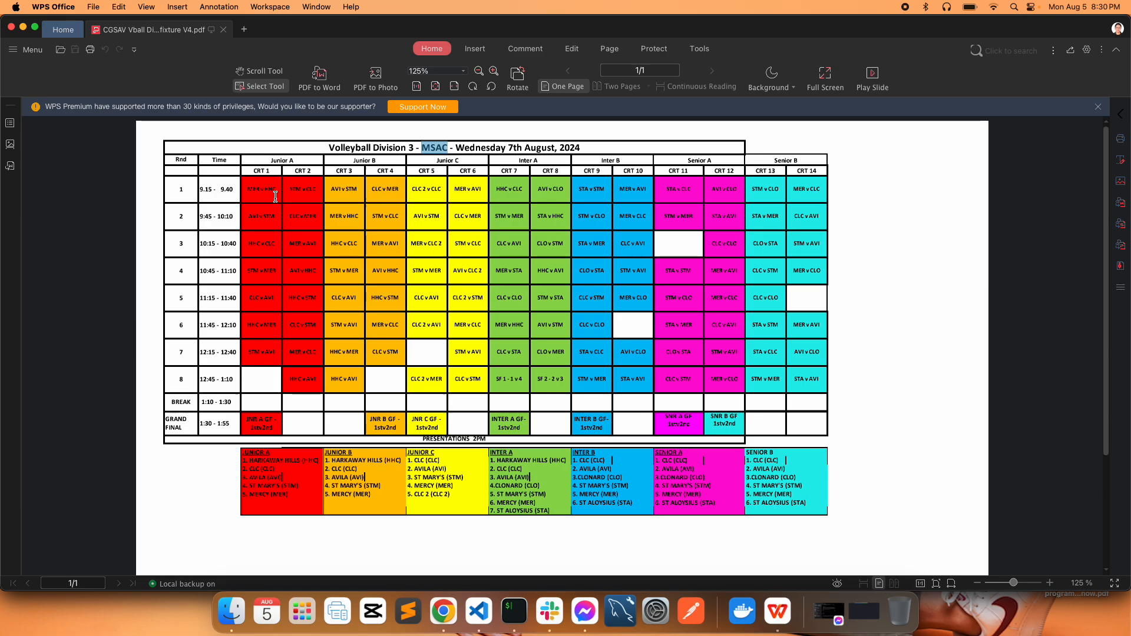
{"action": "left_click", "coordinate": [444, 612]}
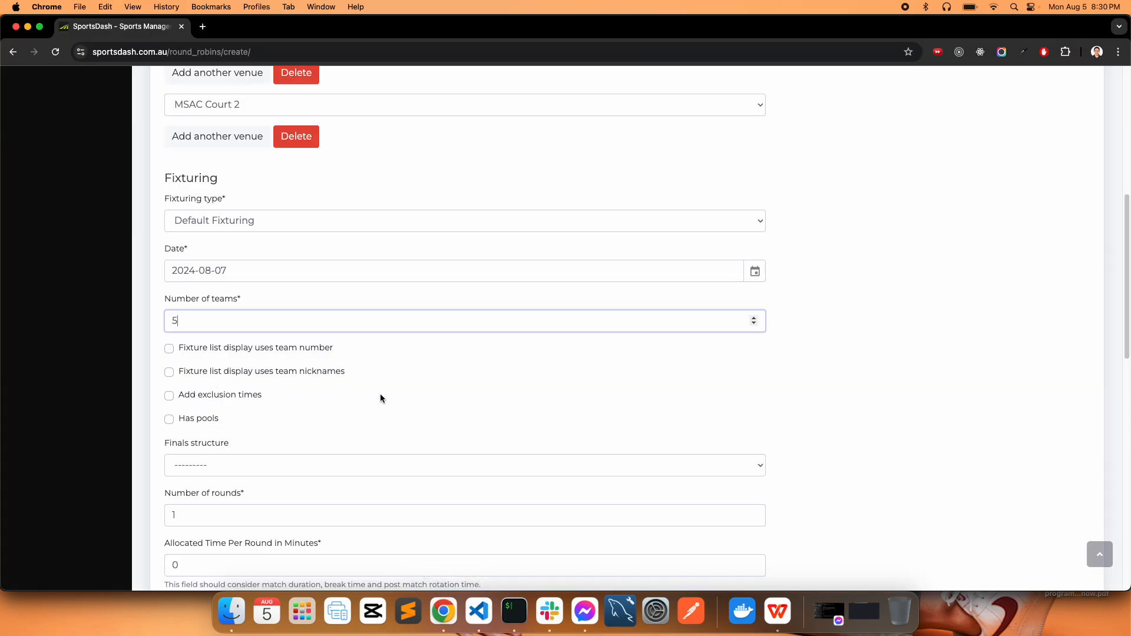
{"action": "left_click", "coordinate": [200, 372]}
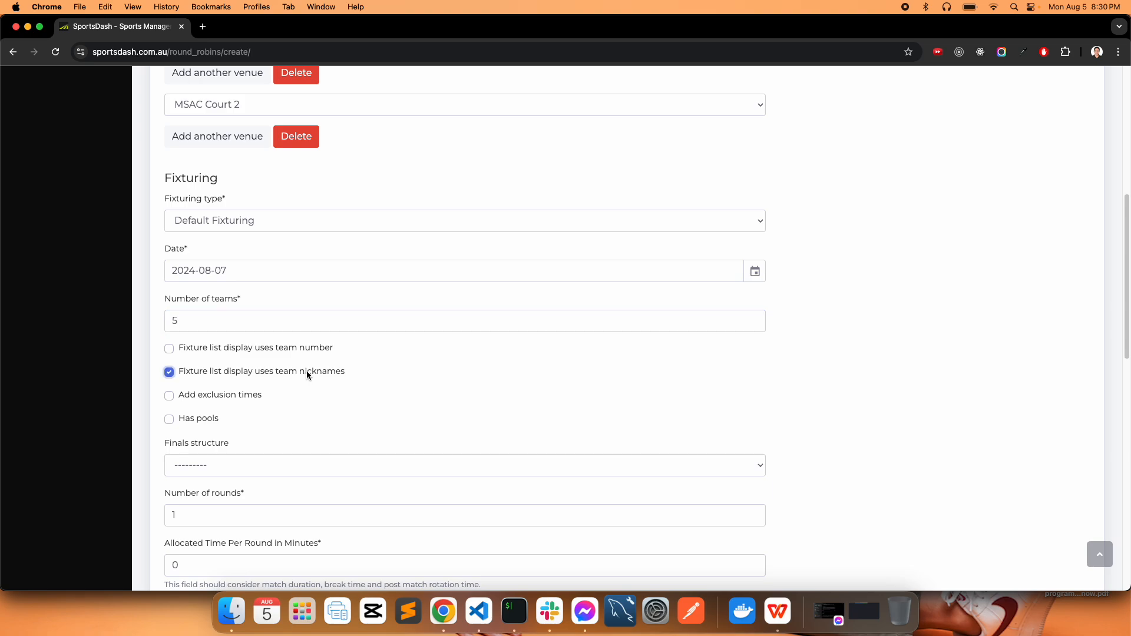
- Review the Junior A matches and teams in WPS Office, and compare the date chosen in Chrome with the fixture's date
{"action": "left_click", "coordinate": [775, 616]}
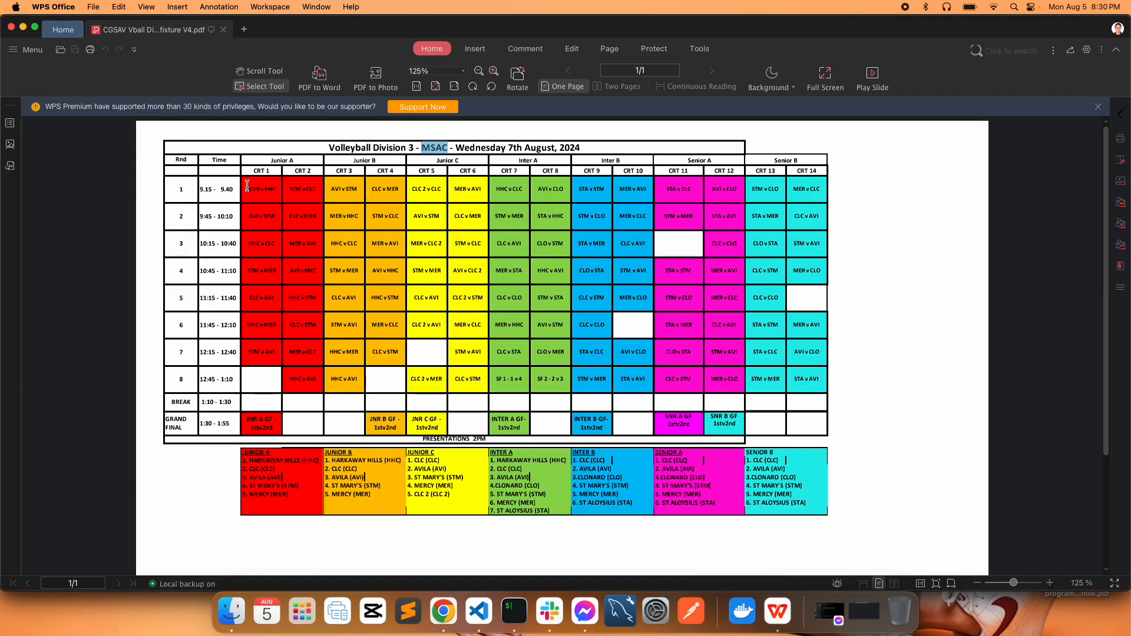
{"action": "left_click_drag", "start_coordinate": [246, 188], "coordinate": [278, 186]}
{"action": "left_click", "coordinate": [261, 448]}
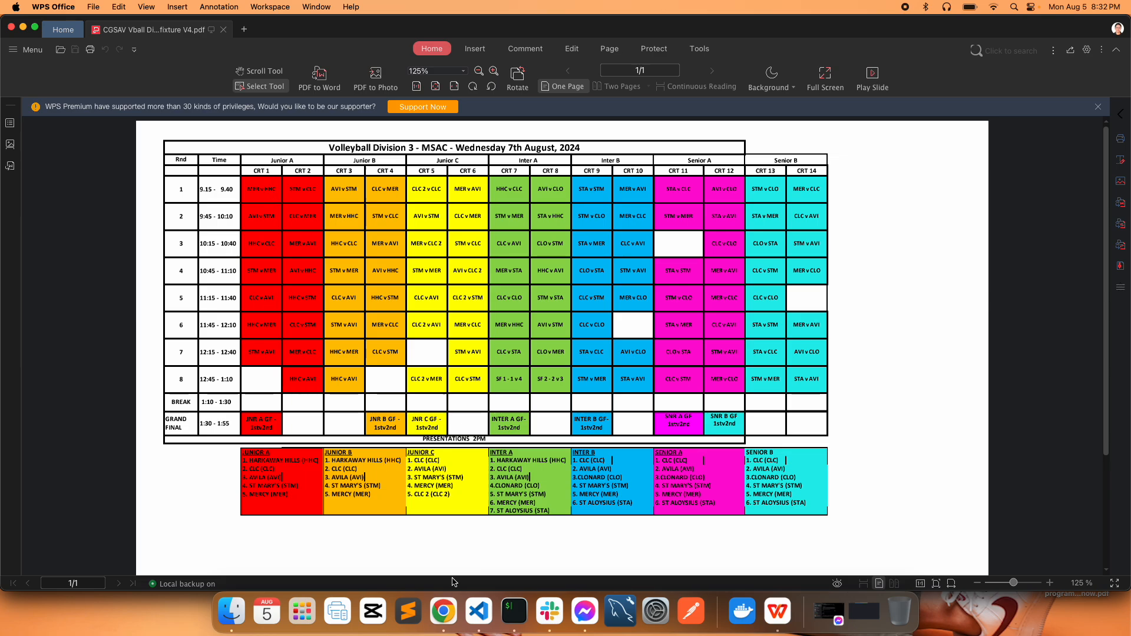
{"action": "left_click", "coordinate": [444, 610]}
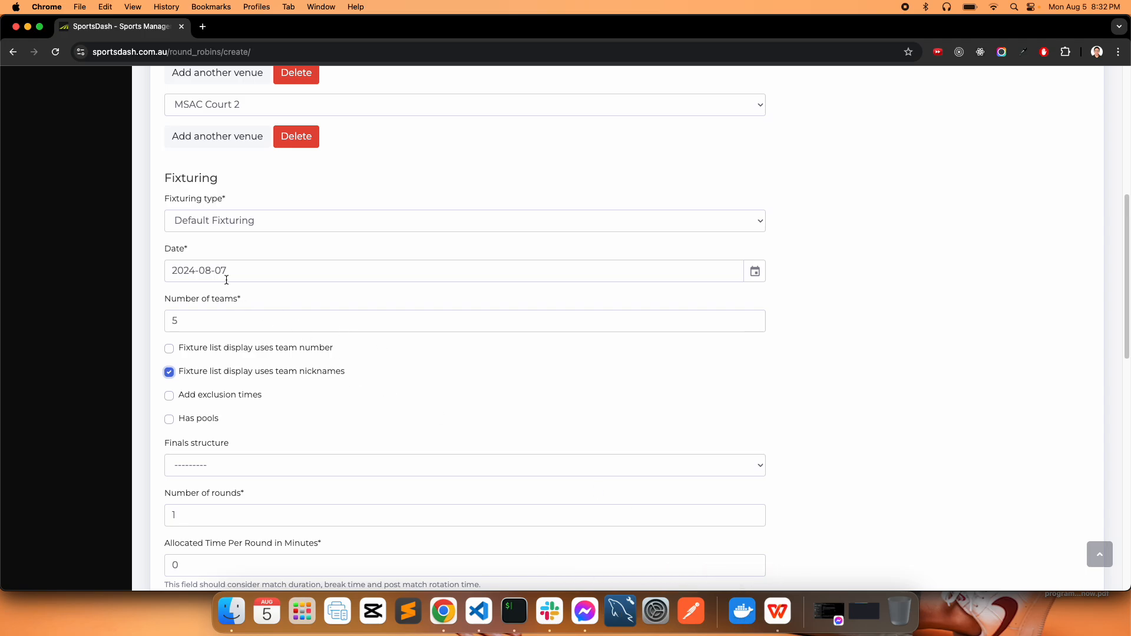
{"action": "left_click", "coordinate": [755, 273]}
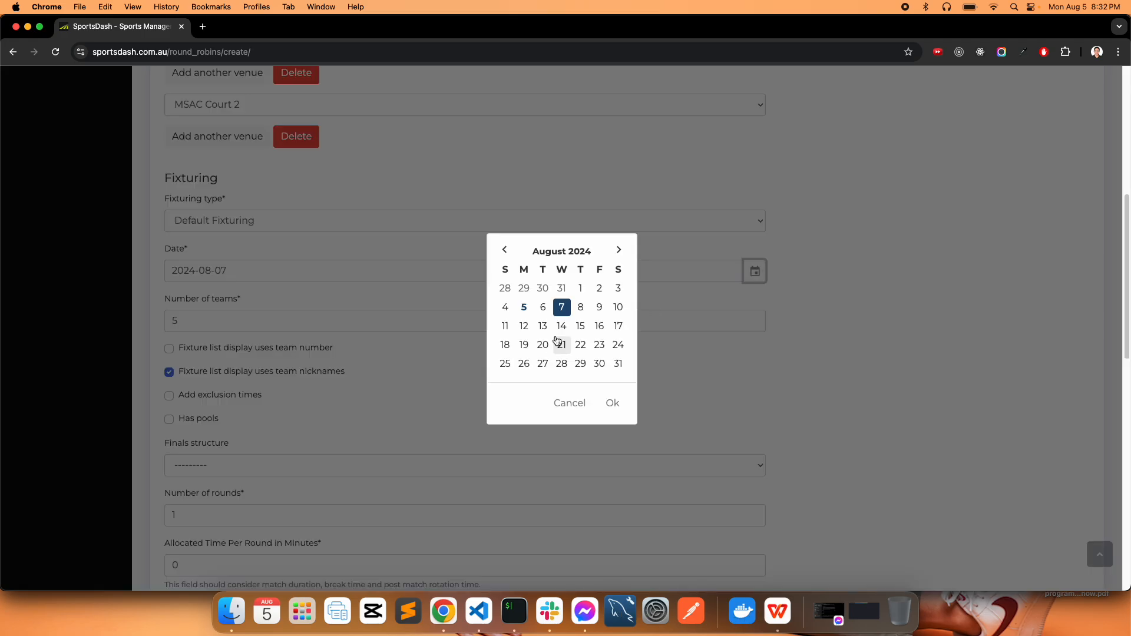
{"action": "left_click", "coordinate": [613, 408]}
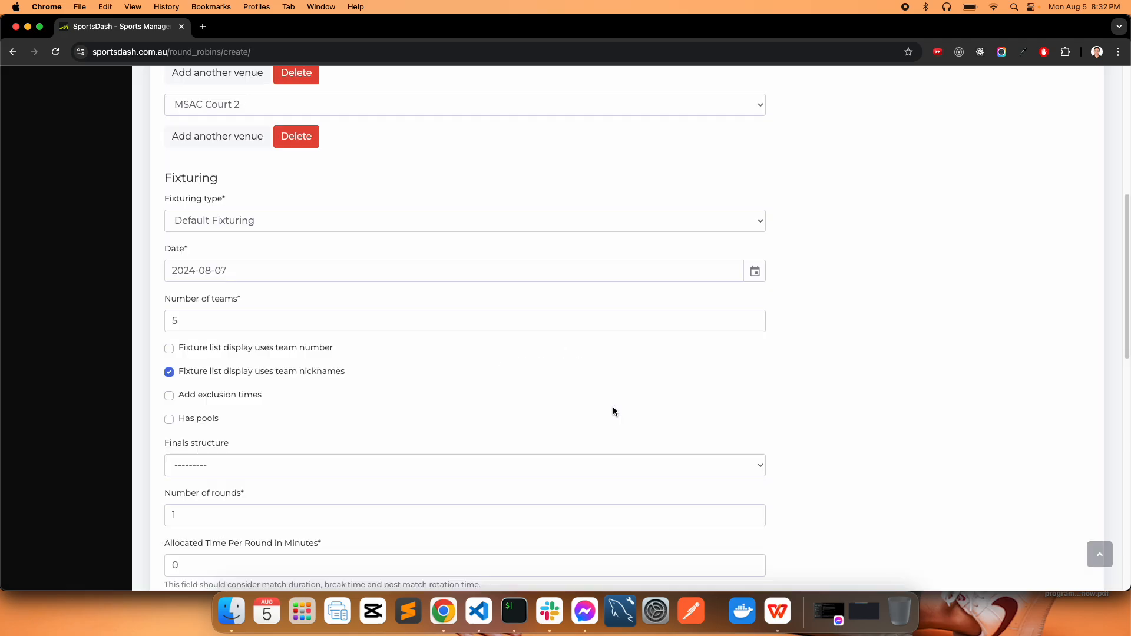
{"action": "left_click", "coordinate": [778, 611]}
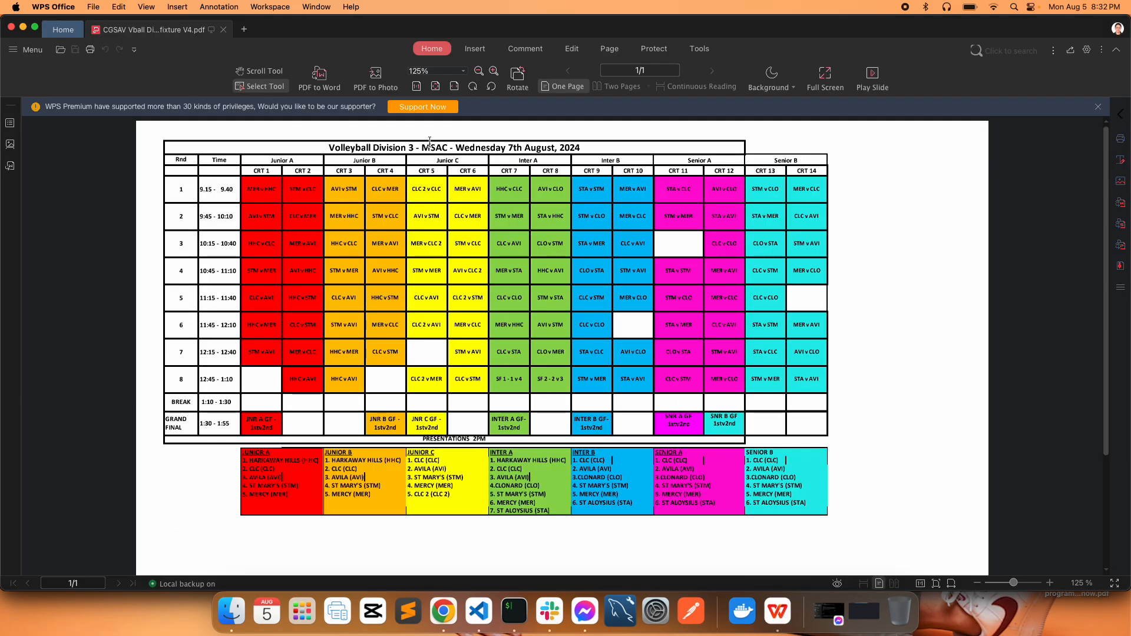
- Check the Junior A schedule in the WPS Office fixture, and set the finals structure to Finals Only in Chrome
{"action": "left_click", "coordinate": [443, 611]}
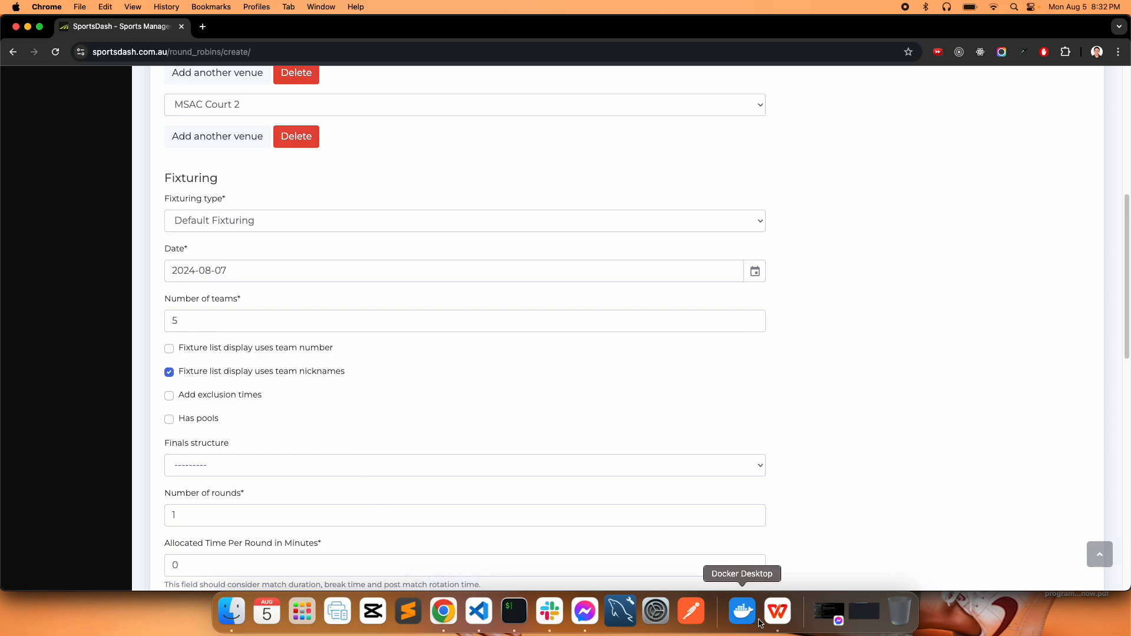
{"action": "left_click", "coordinate": [778, 611]}
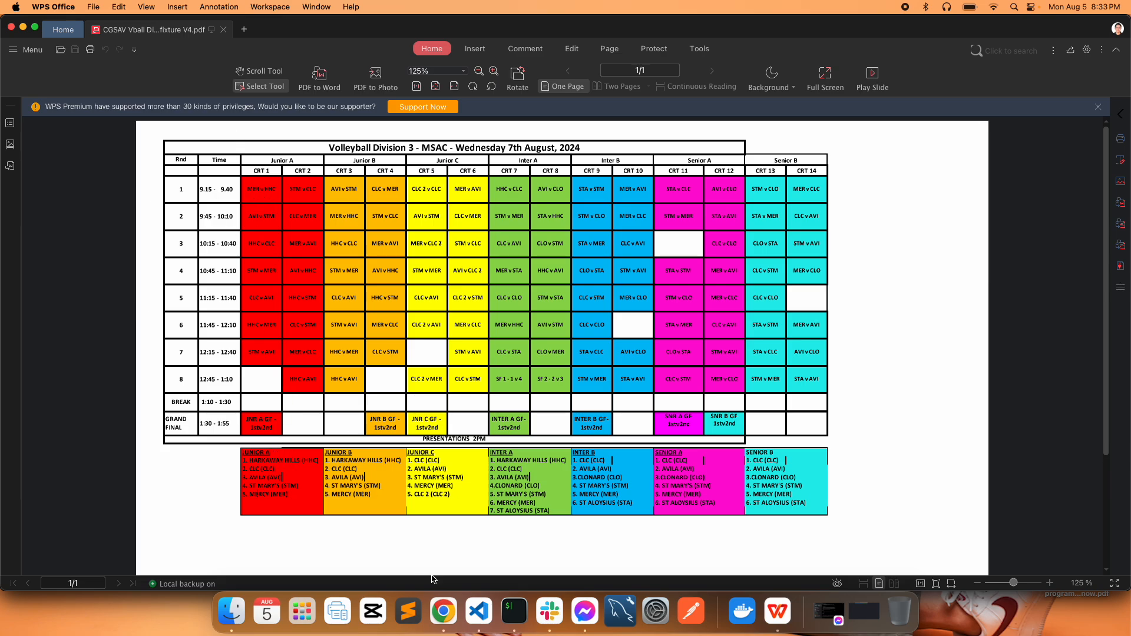
{"action": "left_click", "coordinate": [443, 611]}
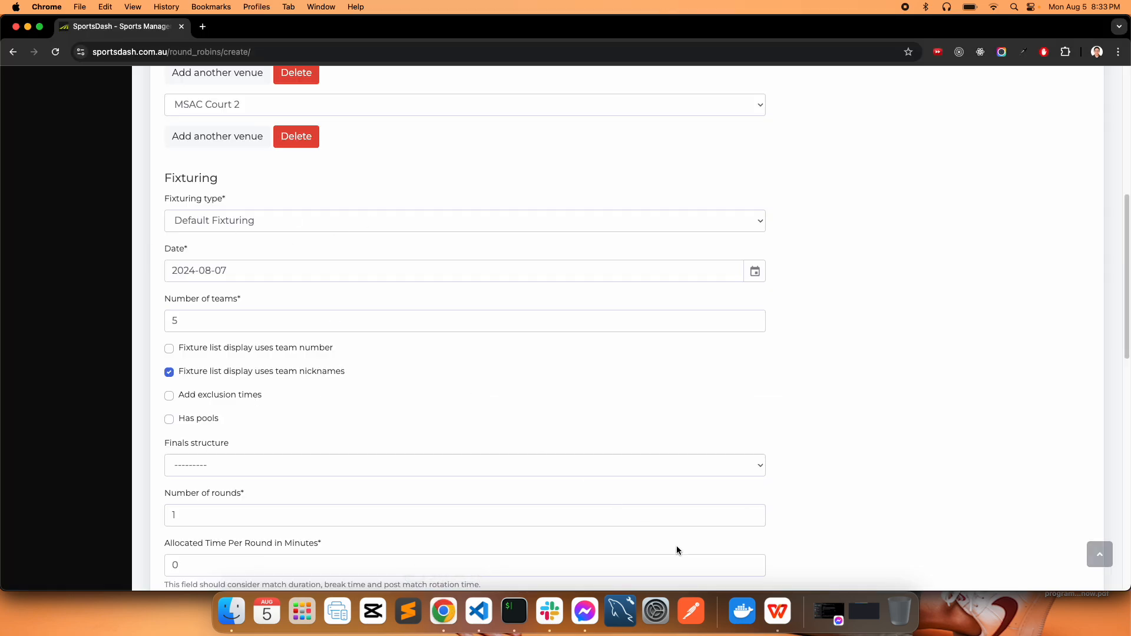
{"action": "left_click", "coordinate": [778, 611]}
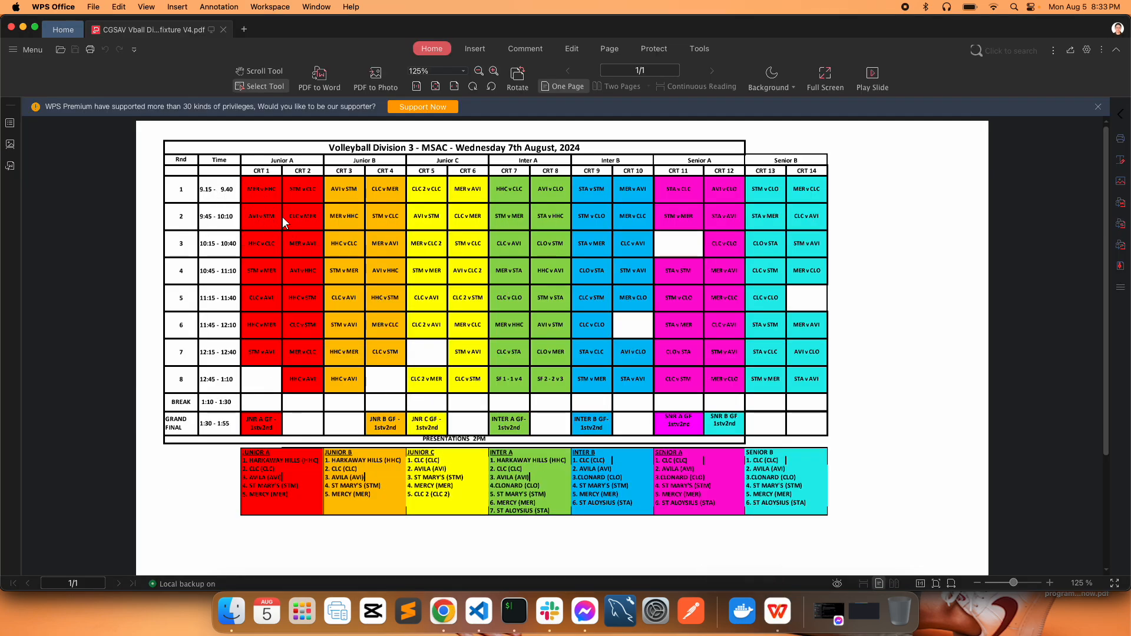
{"action": "left_click", "coordinate": [443, 611]}
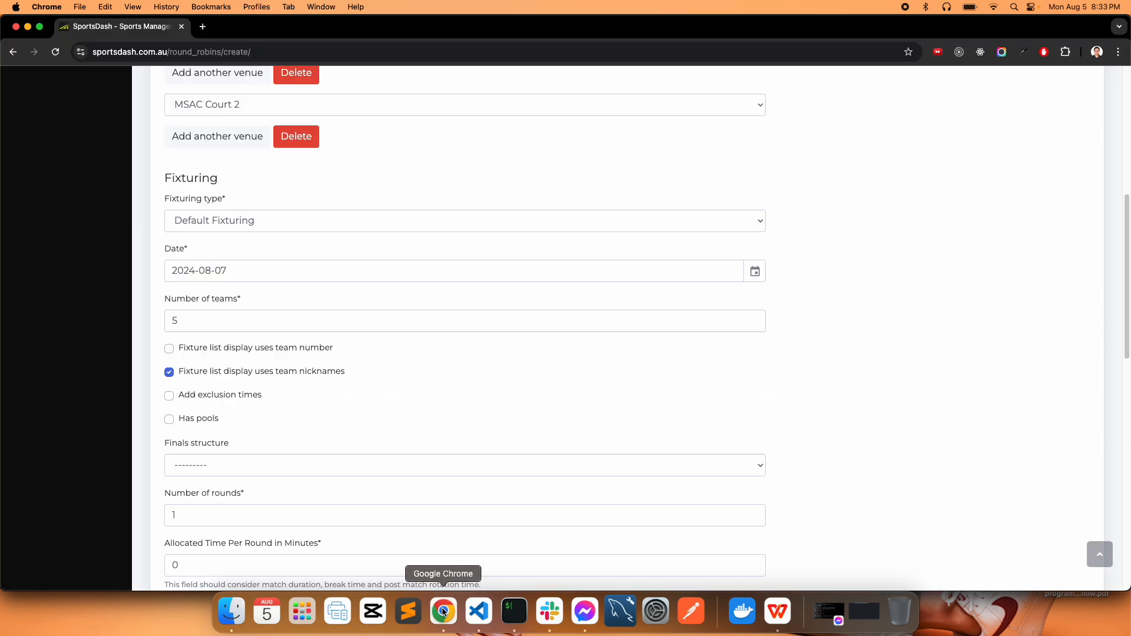
{"action": "scroll", "coordinate": [334, 412], "scroll_direction": "down", "scroll_amount": 3}
{"action": "left_click", "coordinate": [261, 372]}
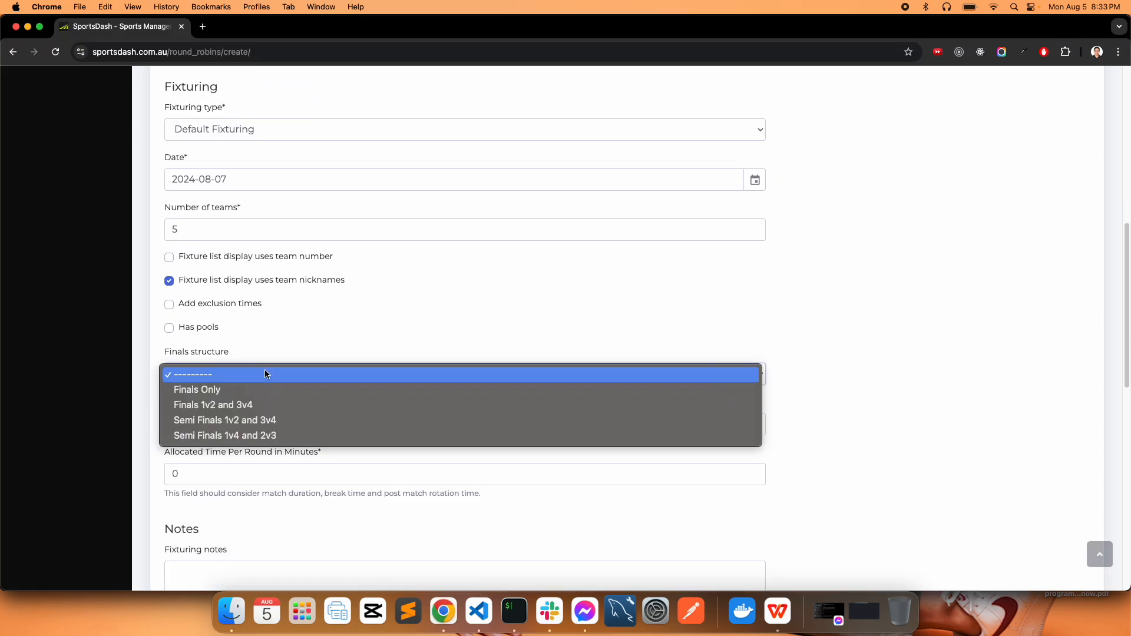
{"action": "left_click", "coordinate": [263, 396]}
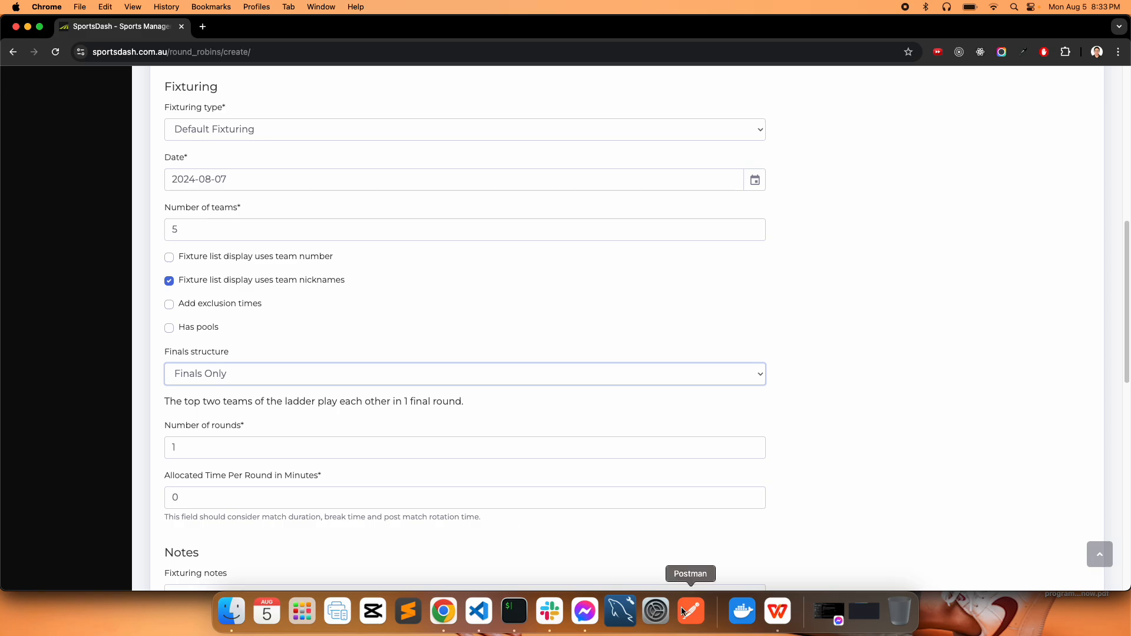
- Compare the finals structure options in Chrome with the Junior A grand final in WPS Office, choosing Finals Only again
{"action": "left_click", "coordinate": [778, 612]}
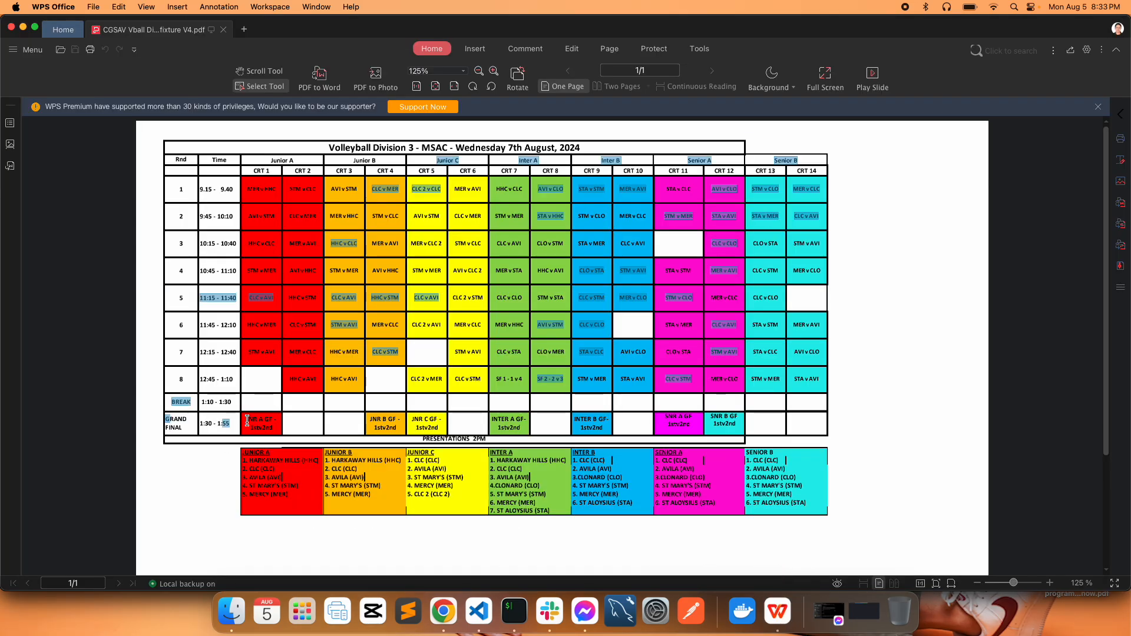
{"action": "left_click", "coordinate": [443, 612]}
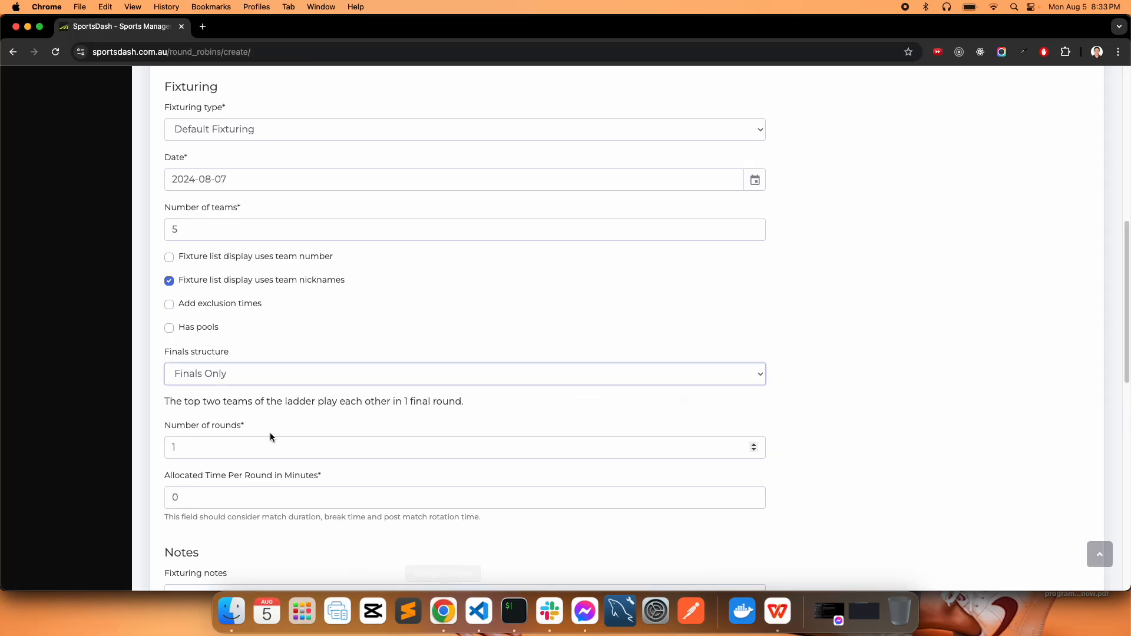
{"action": "left_click", "coordinate": [270, 380]}
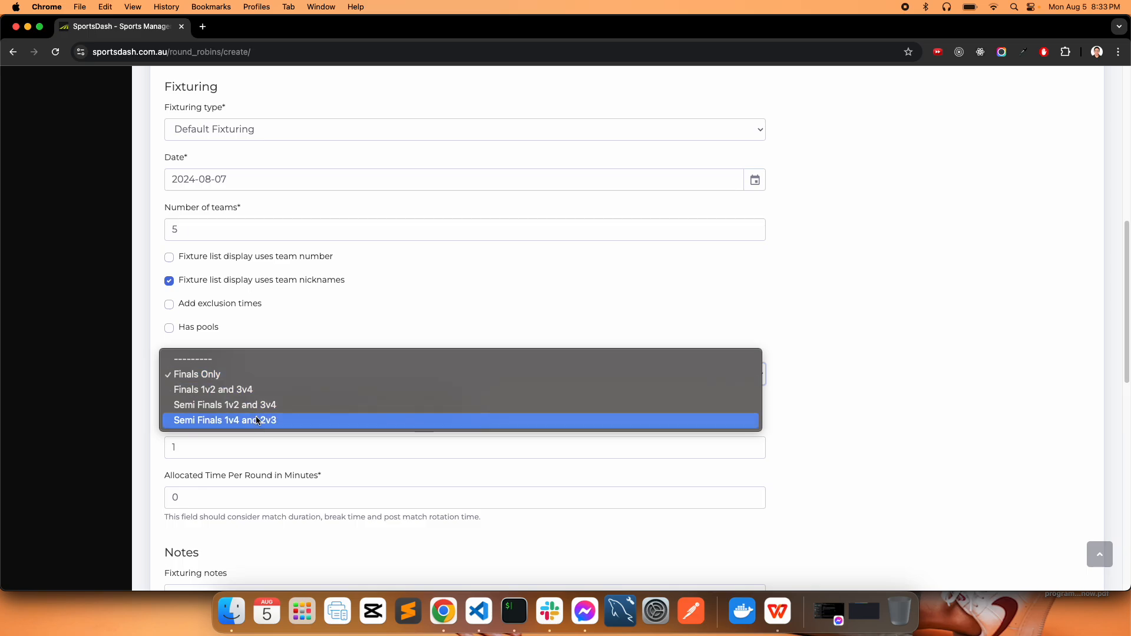
{"action": "left_click", "coordinate": [255, 374]}
{"action": "left_click", "coordinate": [778, 611]}
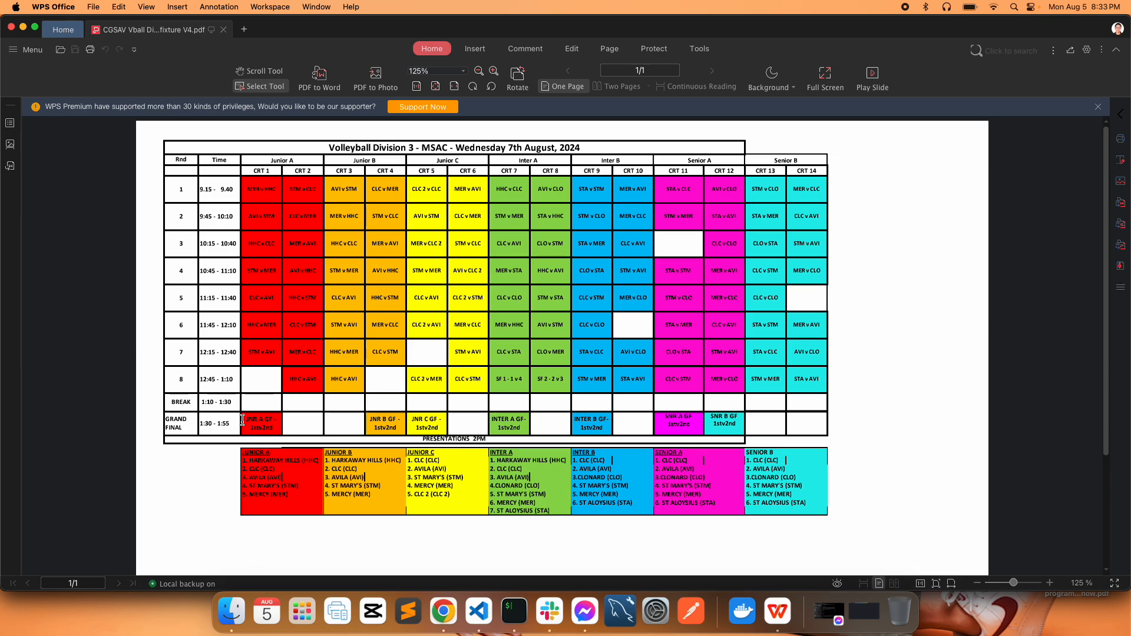
{"action": "left_click", "coordinate": [444, 612]}
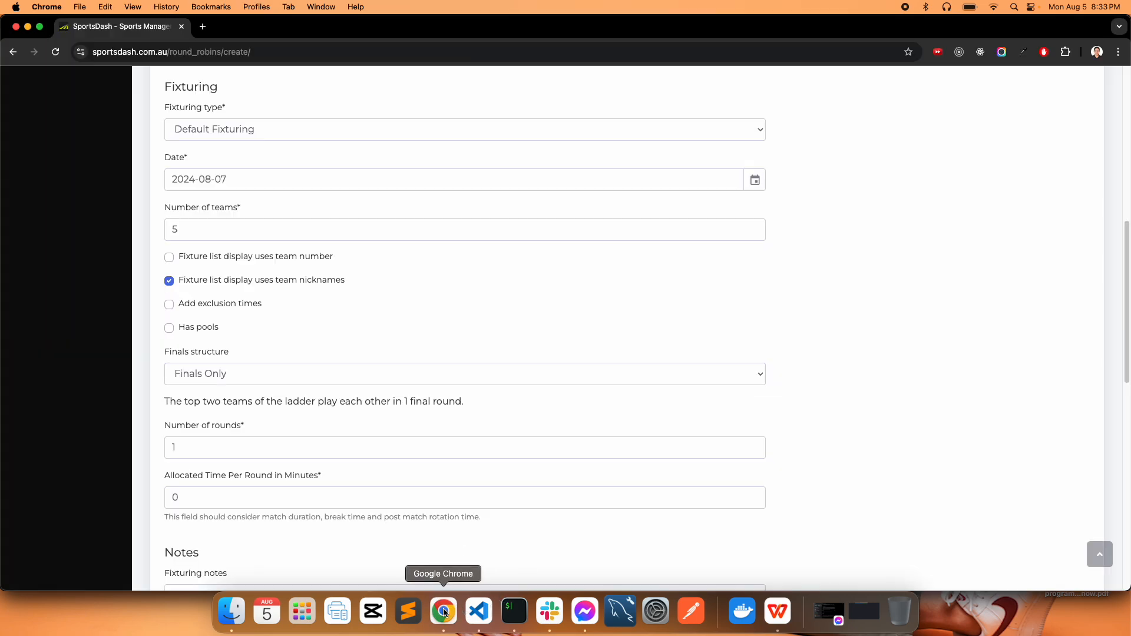
- Check the round start times in the WPS Office fixture, and set the allocated time per round to 30 minutes in Chrome
{"action": "scroll", "coordinate": [235, 424], "scroll_direction": "down", "scroll_amount": 2}
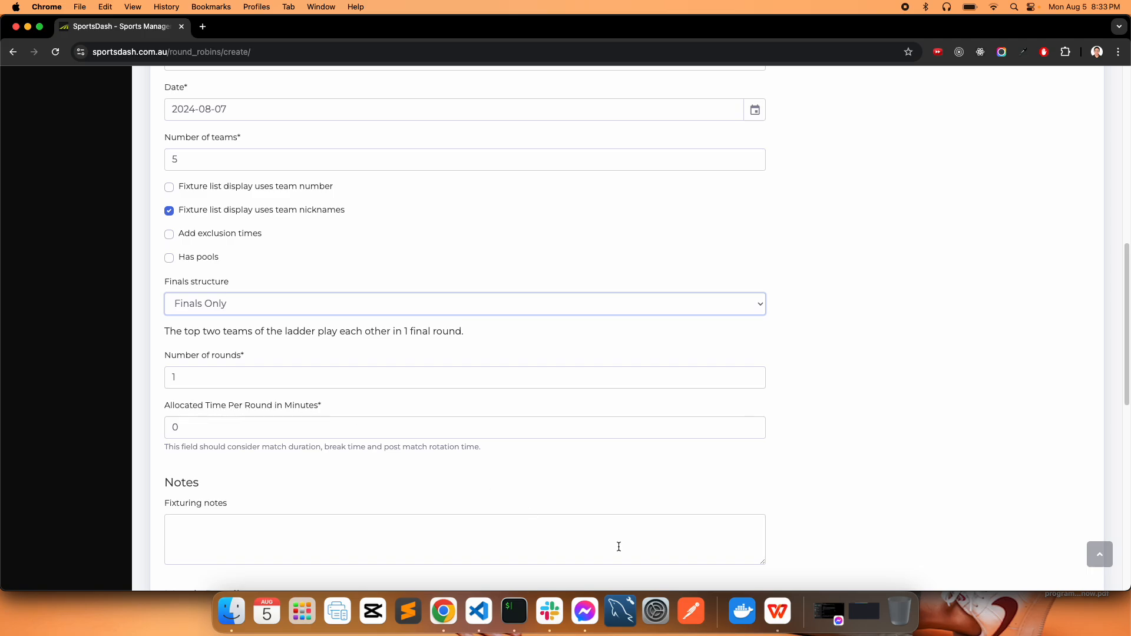
{"action": "left_click", "coordinate": [779, 613]}
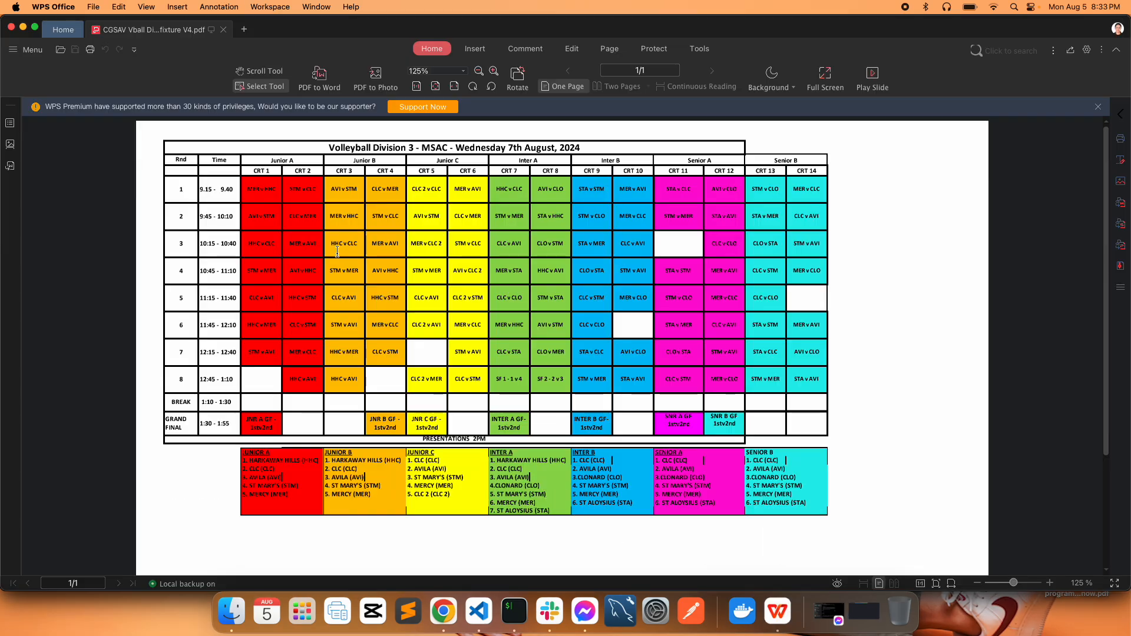
{"action": "left_click", "coordinate": [444, 613]}
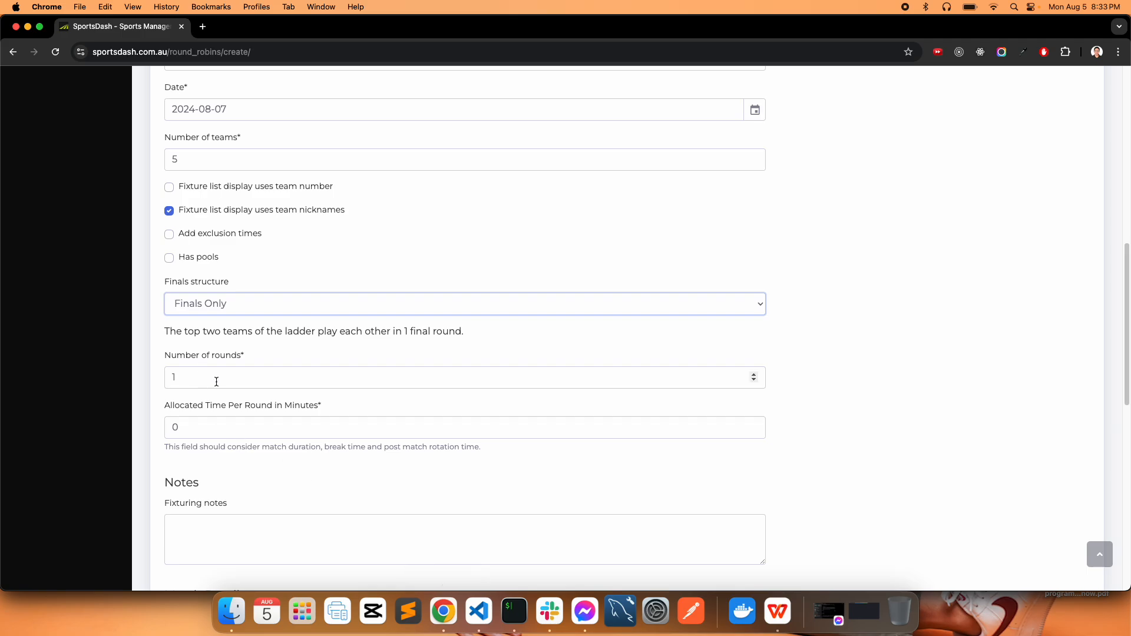
{"action": "left_click", "coordinate": [778, 613]}
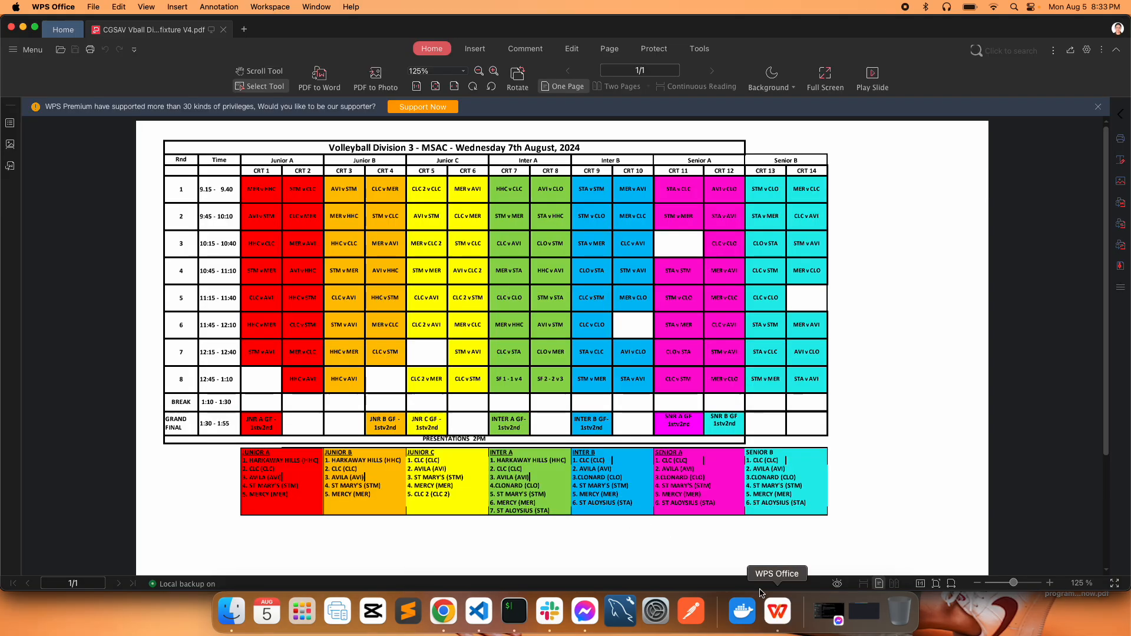
{"action": "left_click_drag", "start_coordinate": [213, 216], "coordinate": [199, 217]}
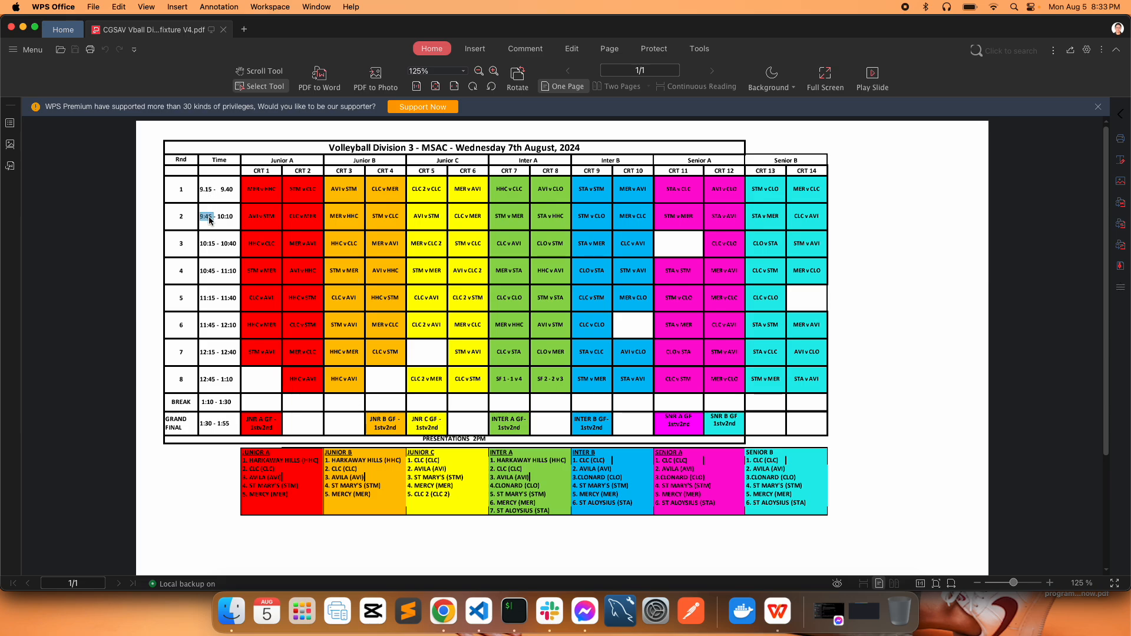
{"action": "left_click_drag", "start_coordinate": [210, 193], "coordinate": [200, 190]}
{"action": "left_click", "coordinate": [208, 191]}
{"action": "left_click", "coordinate": [439, 610]}
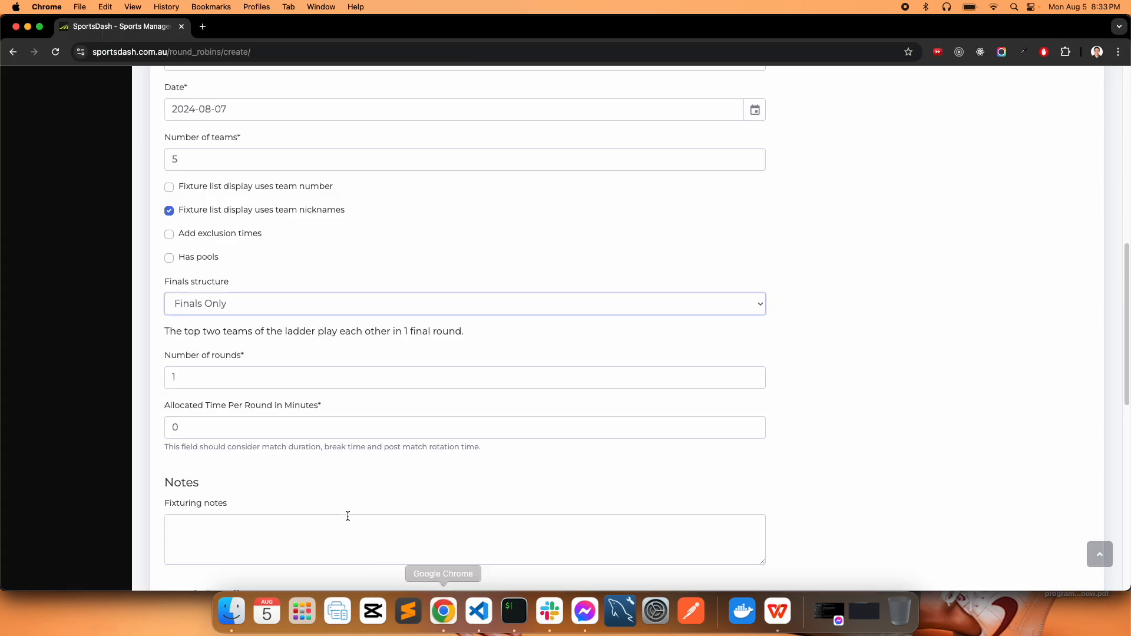
{"action": "left_click", "coordinate": [206, 423]}
{"action": "key", "text": "BackSpace"}
{"action": "type", "text": "30"}
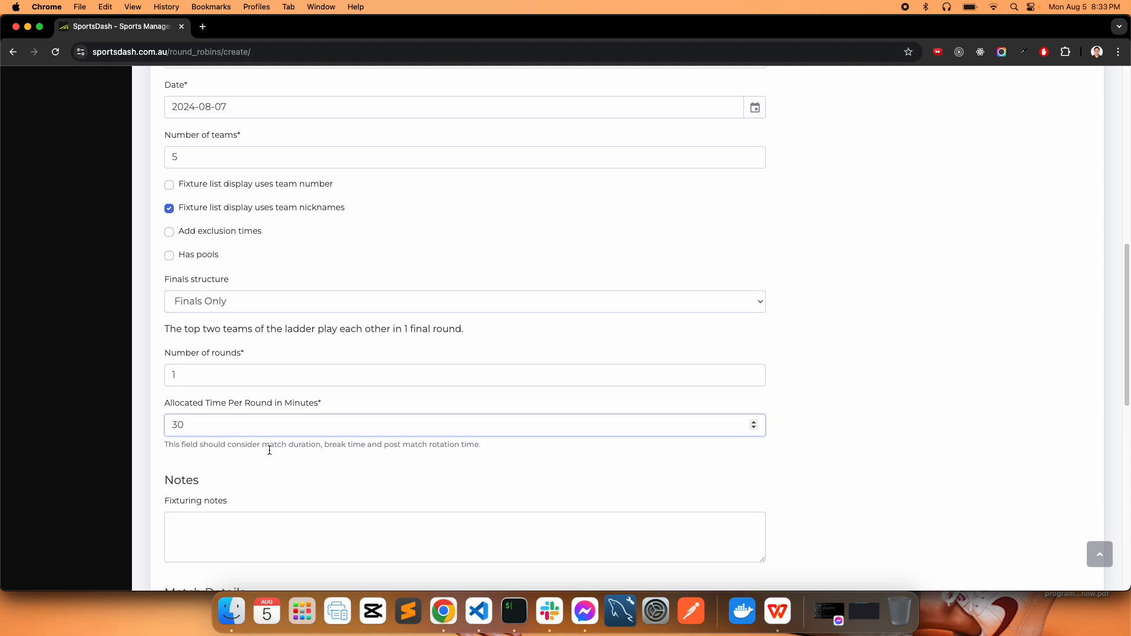
- Check the first round's time in the WPS Office fixture, and set the first match start time to 9:15 in Chrome
{"action": "scroll", "coordinate": [268, 447], "scroll_direction": "down", "scroll_amount": 3}
{"action": "left_click", "coordinate": [248, 465]}
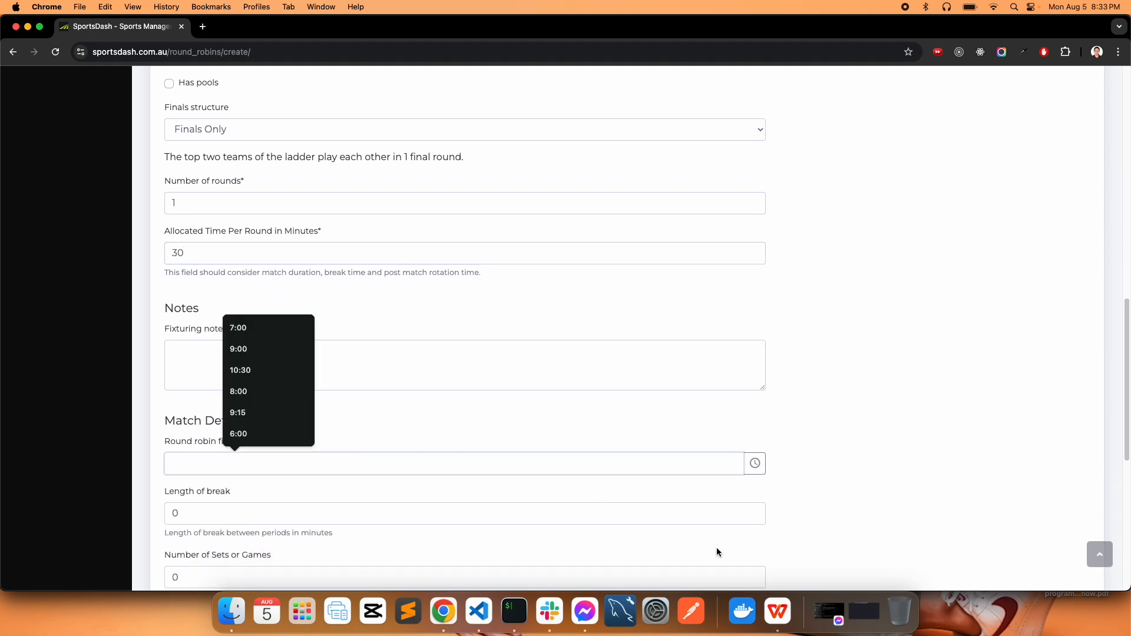
{"action": "left_click", "coordinate": [231, 447]}
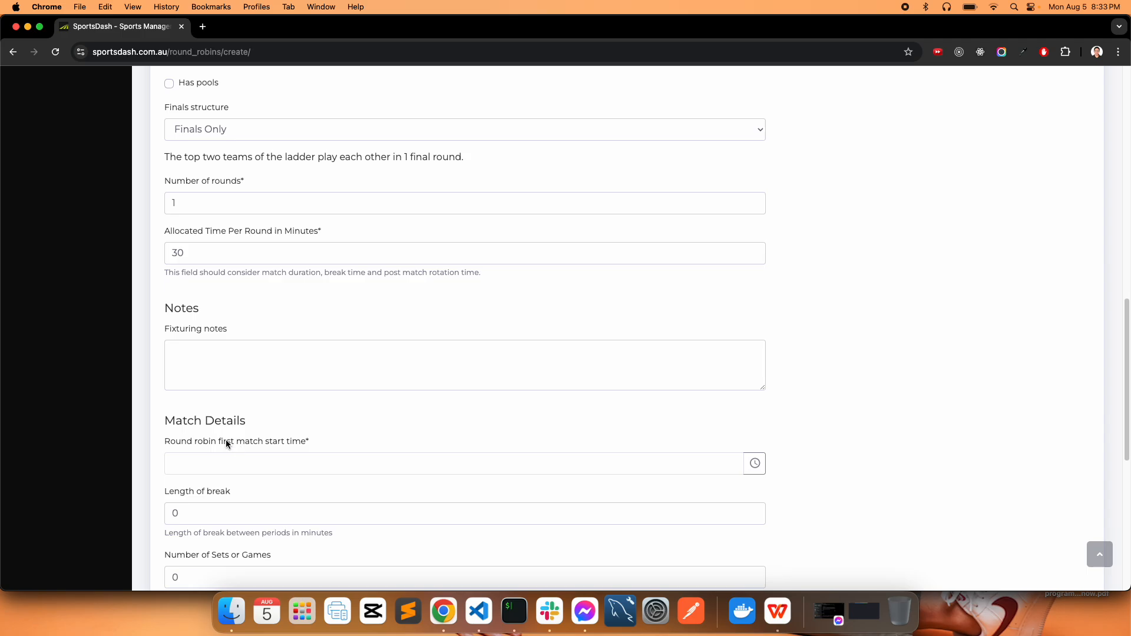
{"action": "left_click", "coordinate": [772, 603]}
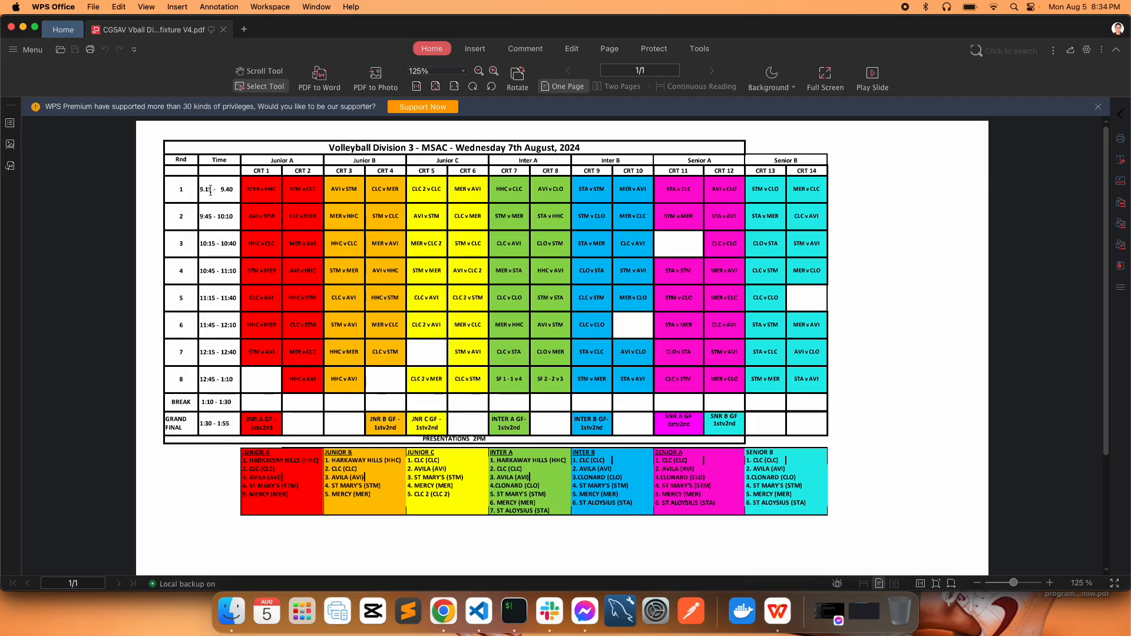
{"action": "left_click", "coordinate": [443, 611]}
{"action": "left_click", "coordinate": [270, 463]}
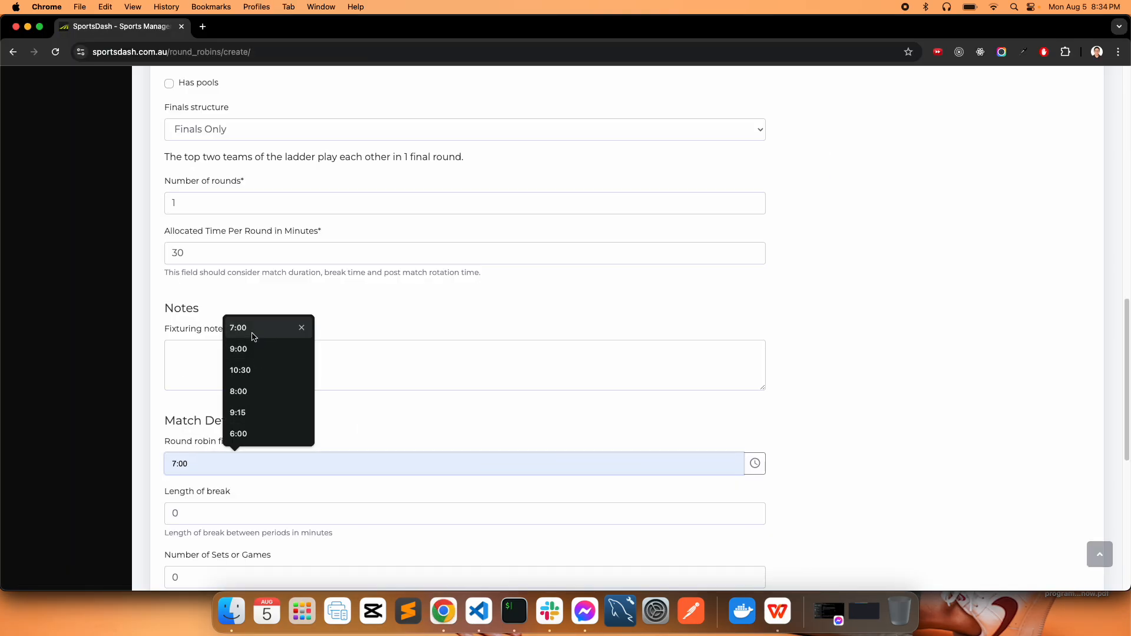
{"action": "left_click", "coordinate": [247, 410]}
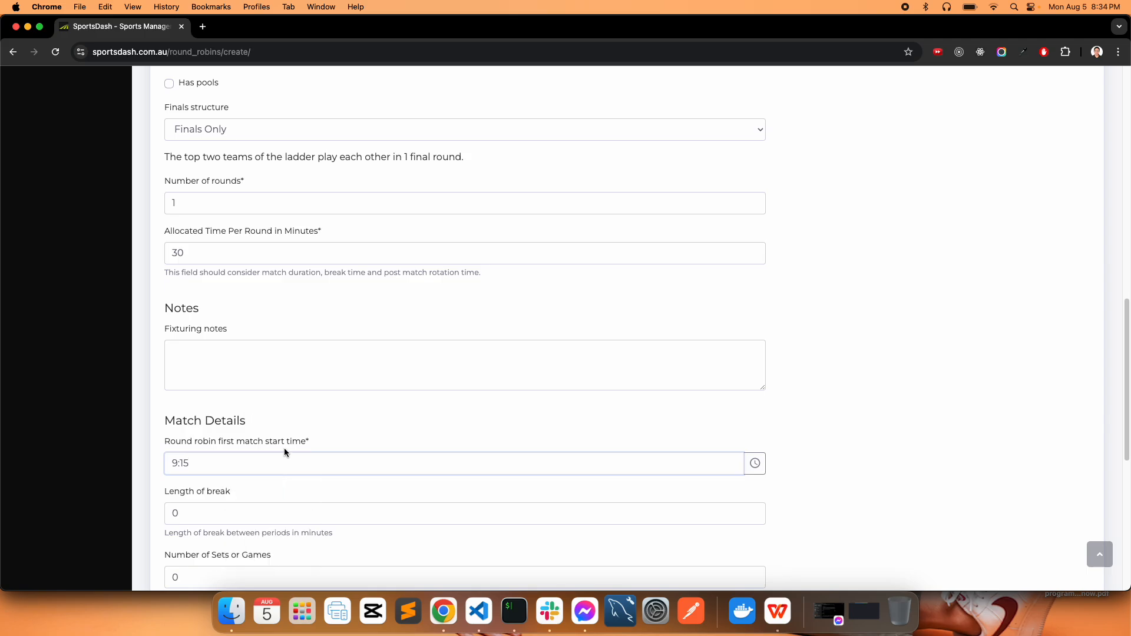
- Check the gap between rounds in the WPS Office fixture, and set the length of break to 5 minutes in Chrome
{"action": "left_click", "coordinate": [777, 611]}
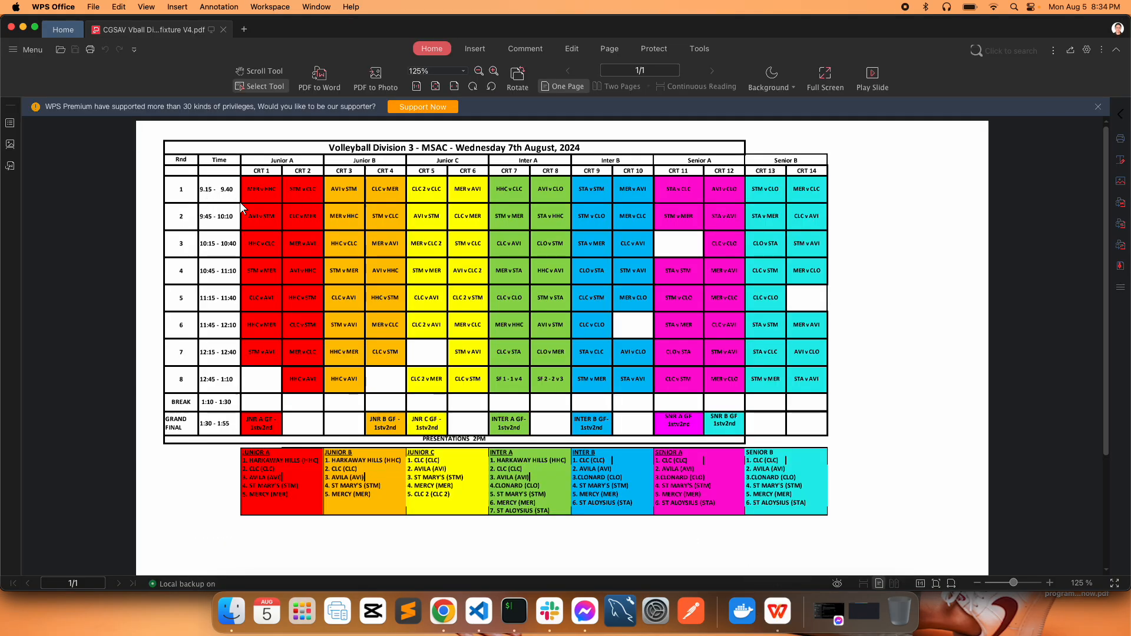
{"action": "left_click", "coordinate": [443, 612]}
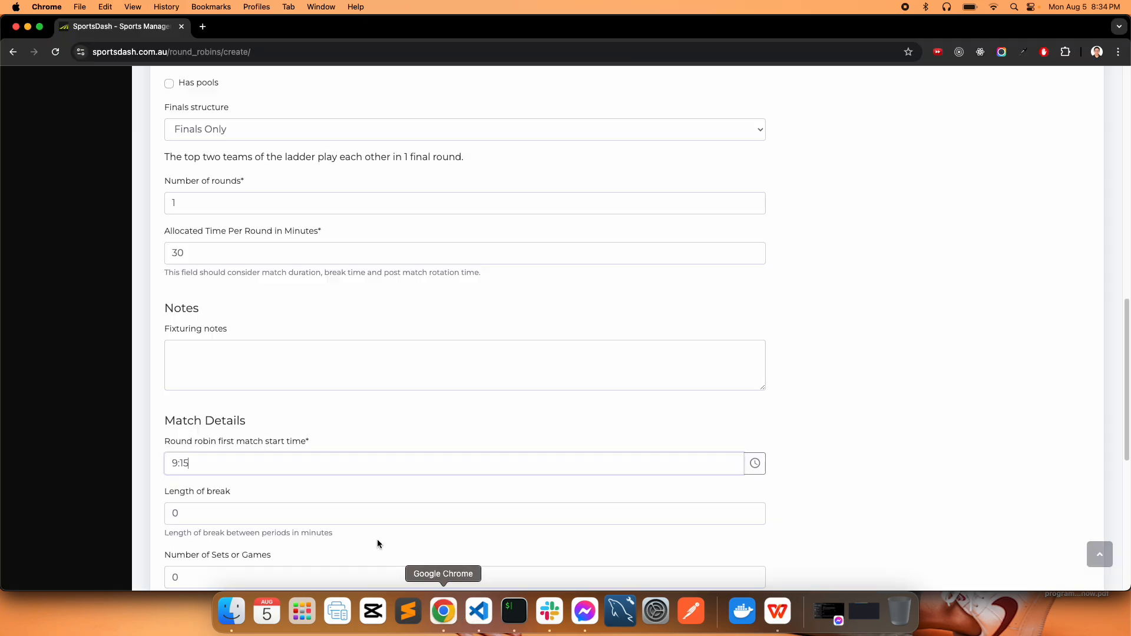
{"action": "left_click", "coordinate": [198, 517]}
{"action": "key", "text": "BackSpace"}
{"action": "type", "text": "5"}
- Set the number of sets or games to 1, and make the round robin, ladder, fixtures and results public
{"action": "scroll", "coordinate": [209, 459], "scroll_direction": "down", "scroll_amount": 3}
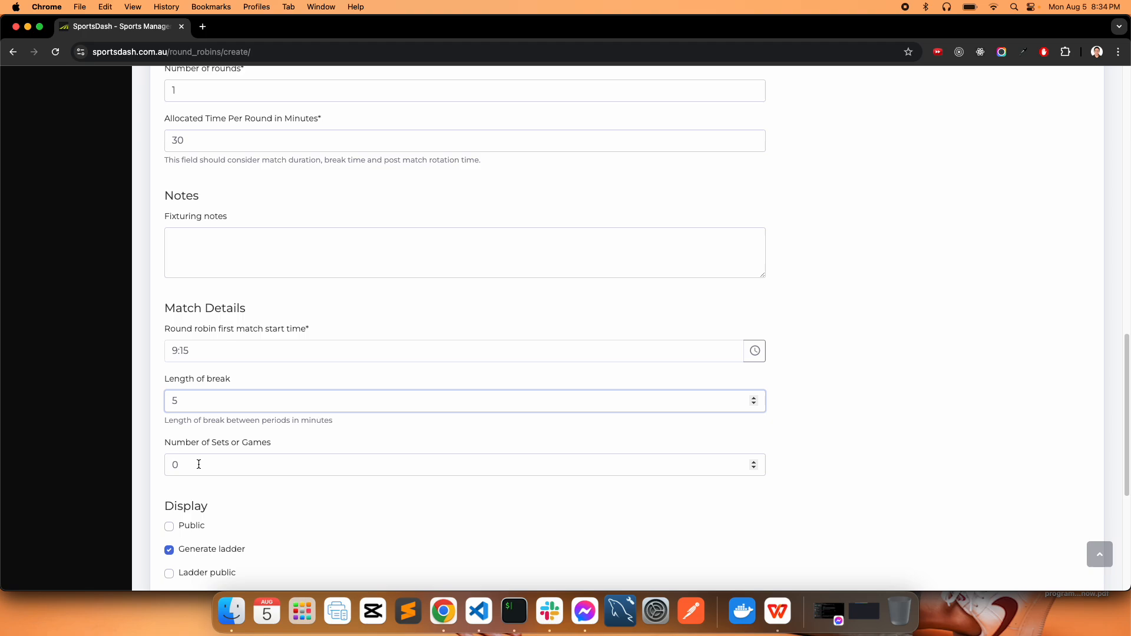
{"action": "left_click", "coordinate": [198, 464]}
{"action": "key", "text": "BackSpace"}
{"action": "type", "text": "1"}
{"action": "left_click", "coordinate": [171, 524]}
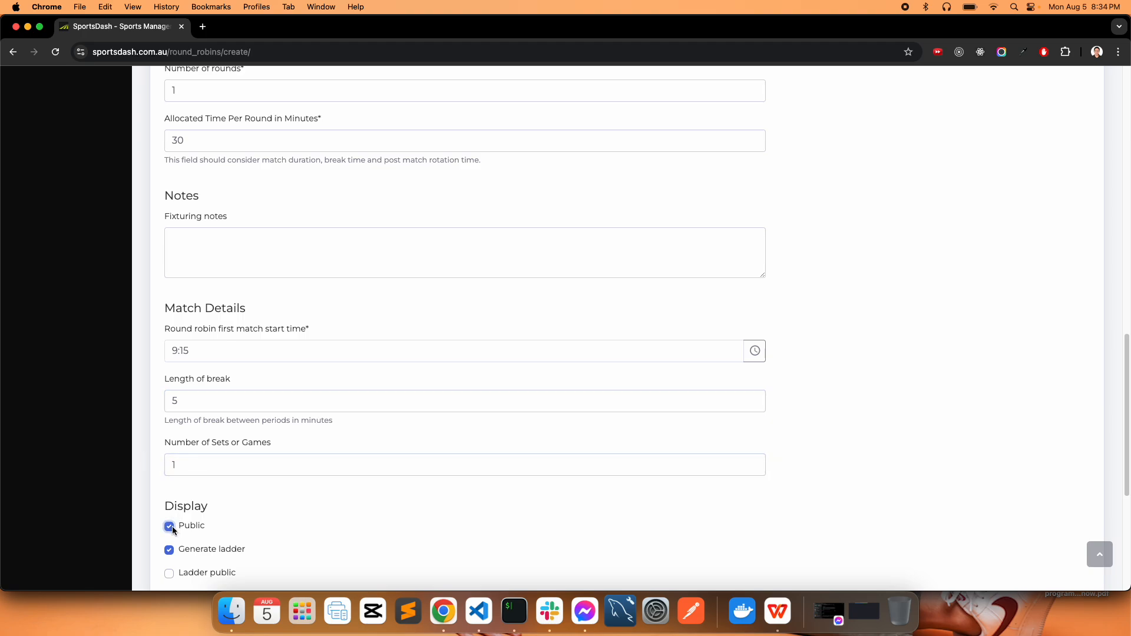
{"action": "scroll", "coordinate": [176, 500], "scroll_direction": "down", "scroll_amount": 3}
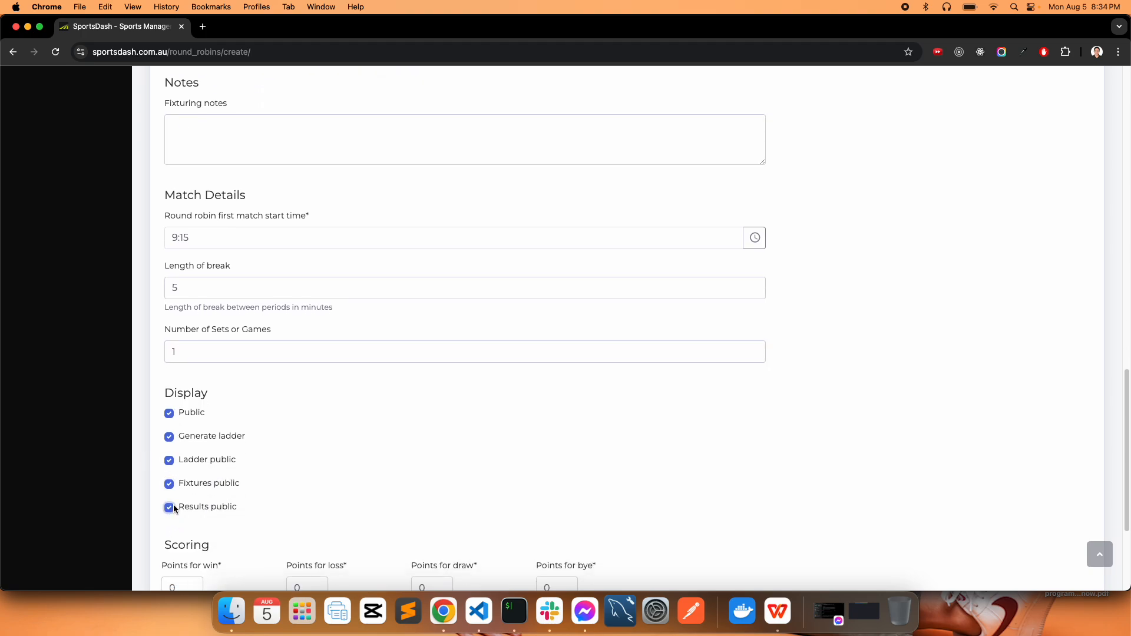
- Open the CGSAV Volleyball Fixtures message in Gmail in a new tab, and review its results breakdown for the scoring points
{"action": "scroll", "coordinate": [265, 305], "scroll_direction": "down", "scroll_amount": 5}
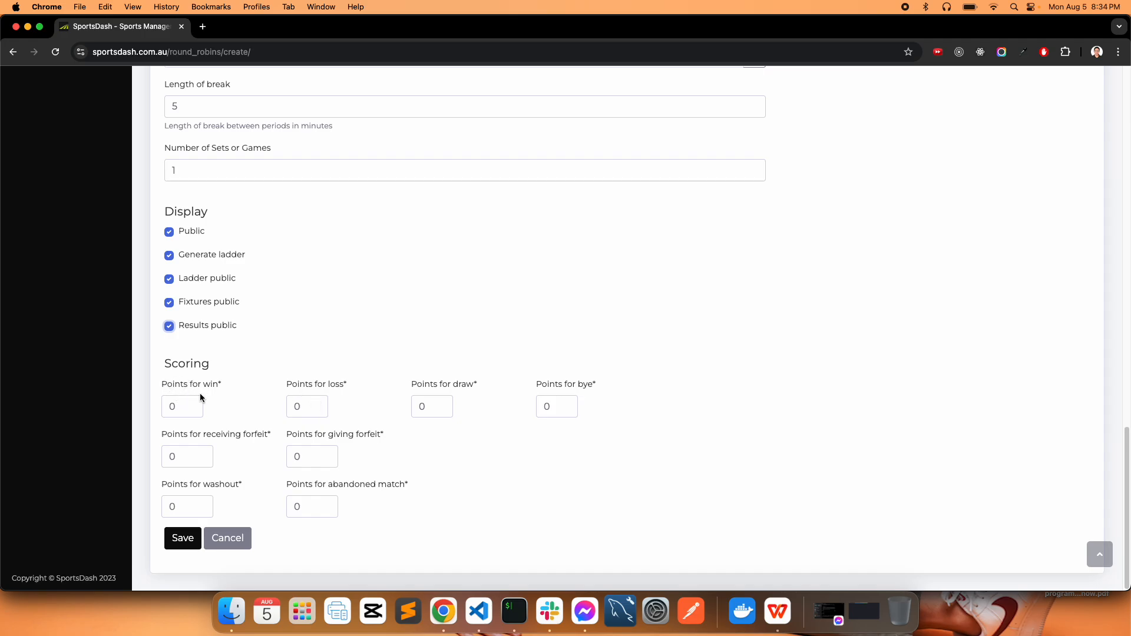
{"action": "left_click", "coordinate": [205, 27]}
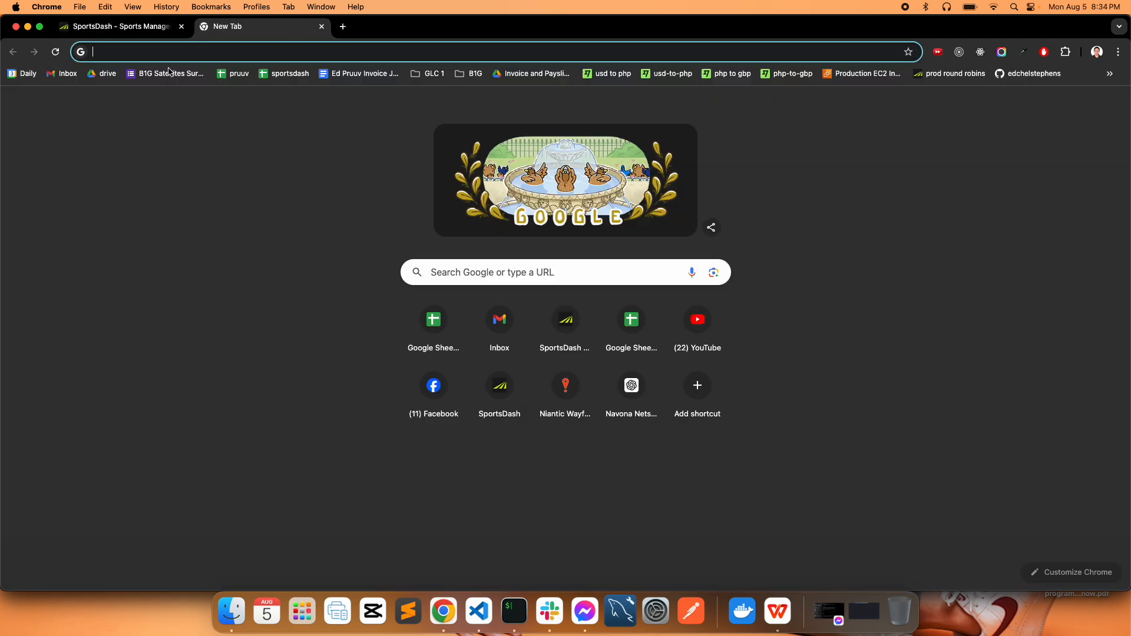
{"action": "left_click", "coordinate": [71, 77]}
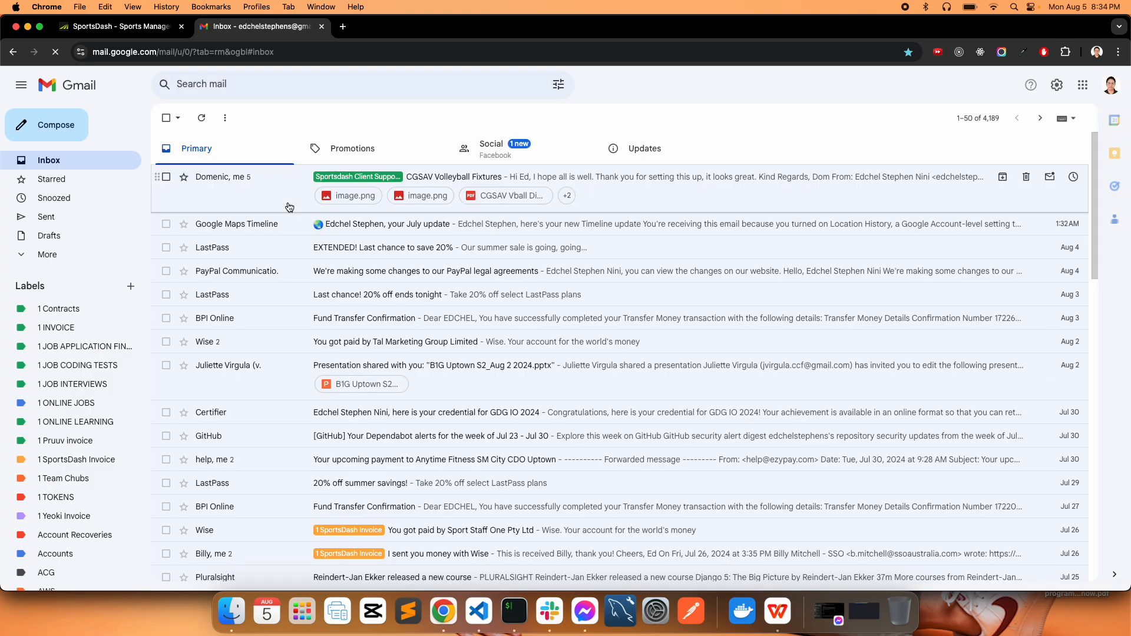
{"action": "left_click", "coordinate": [283, 195]}
{"action": "left_click", "coordinate": [312, 200]}
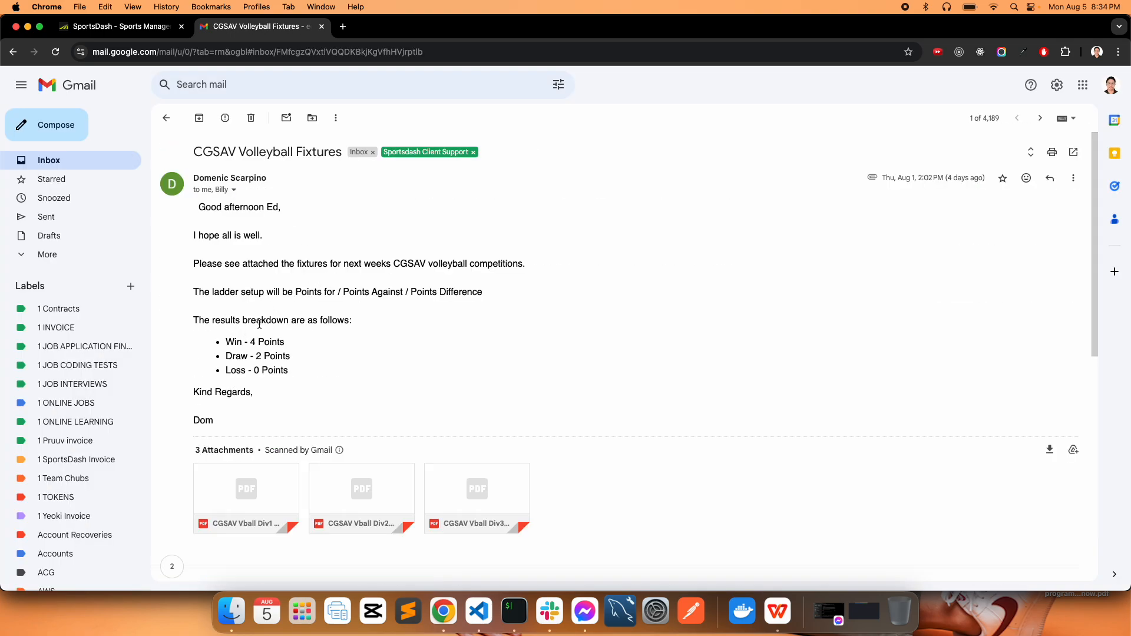
{"action": "mouse_move", "coordinate": [250, 342]}
{"action": "left_mouse_down"}
{"action": "mouse_move", "coordinate": [305, 347]}
{"action": "mouse_move", "coordinate": [294, 358]}
{"action": "left_mouse_up"}
- Set the round robin's points for win to 4 and points for draw to 2, checking the draw points in the Gmail message
{"action": "left_click", "coordinate": [149, 27]}
{"action": "double_click", "coordinate": [166, 405]}
{"action": "type", "text": "4"}
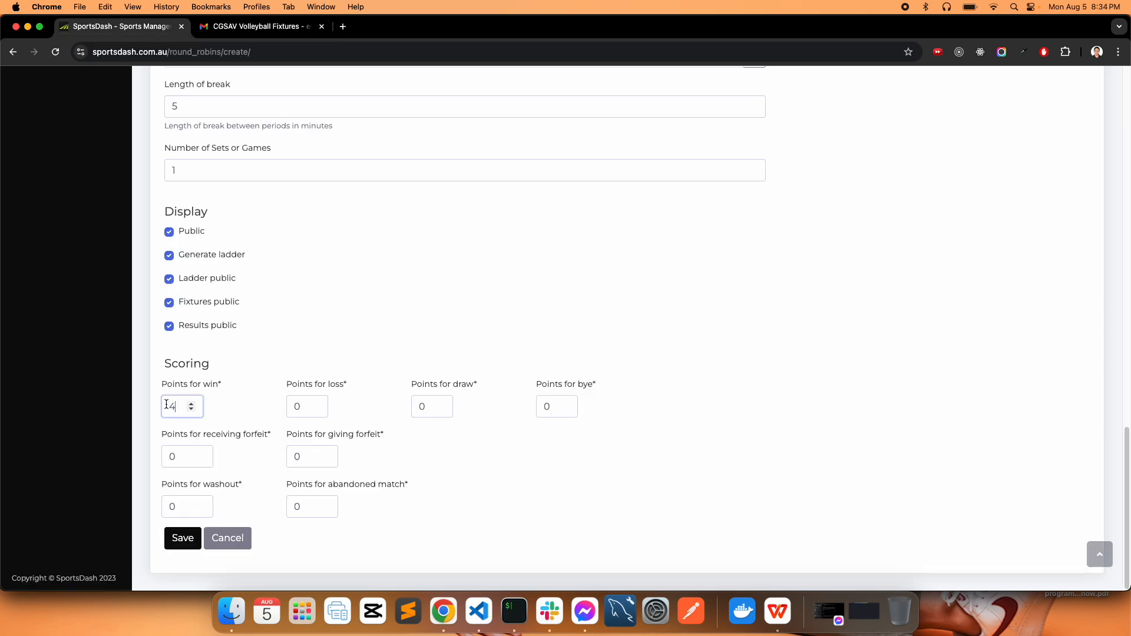
{"action": "left_click", "coordinate": [247, 26]}
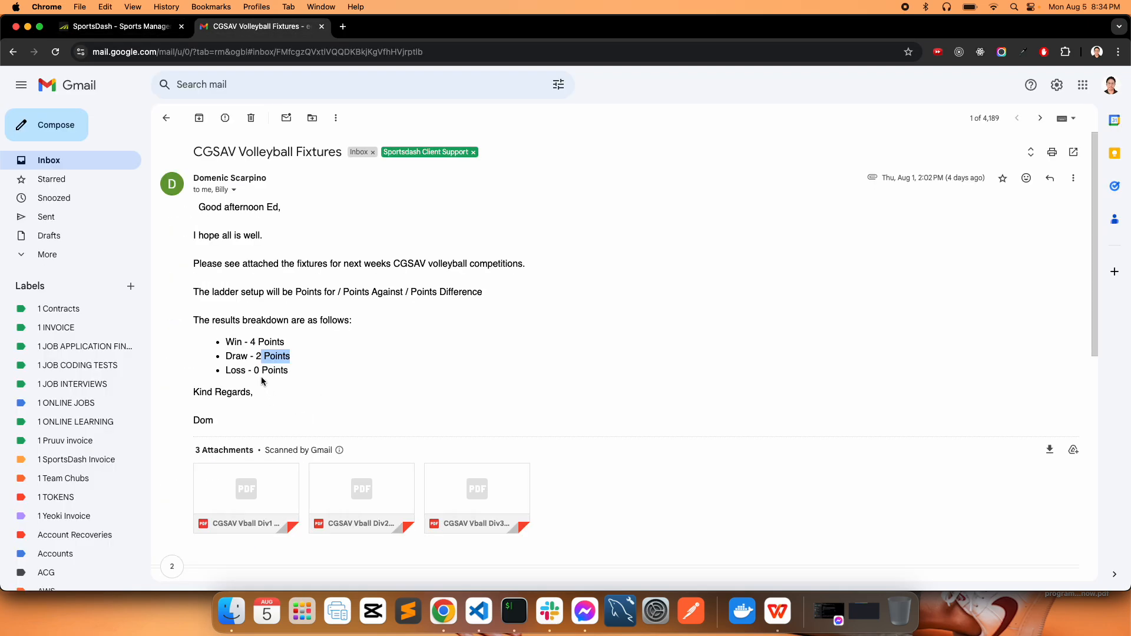
{"action": "left_click", "coordinate": [118, 26]}
{"action": "double_click", "coordinate": [422, 406]}
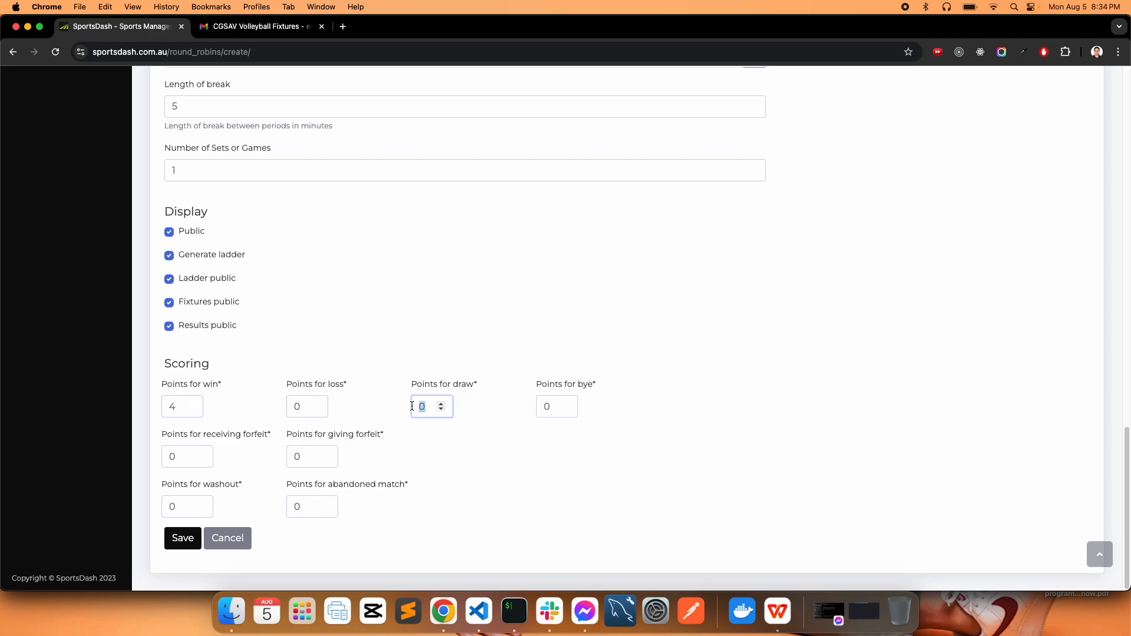
{"action": "type", "text": "2"}
- Review the completed Junior A round robin settings and save the new round robin
{"action": "scroll", "coordinate": [249, 431], "scroll_direction": "up", "scroll_amount": 20}
{"action": "scroll", "coordinate": [249, 433], "scroll_direction": "down", "scroll_amount": 15}
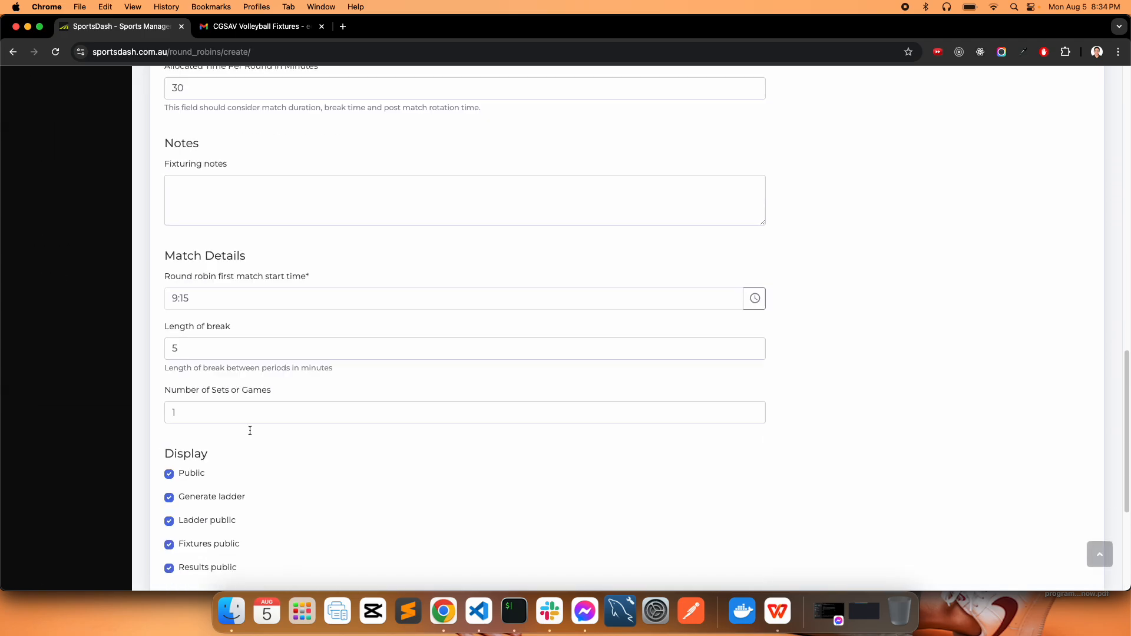
{"action": "scroll", "coordinate": [250, 429], "scroll_direction": "up", "scroll_amount": 12}
{"action": "scroll", "coordinate": [249, 429], "scroll_direction": "down", "scroll_amount": 4}
{"action": "scroll", "coordinate": [250, 439], "scroll_direction": "down", "scroll_amount": 10}
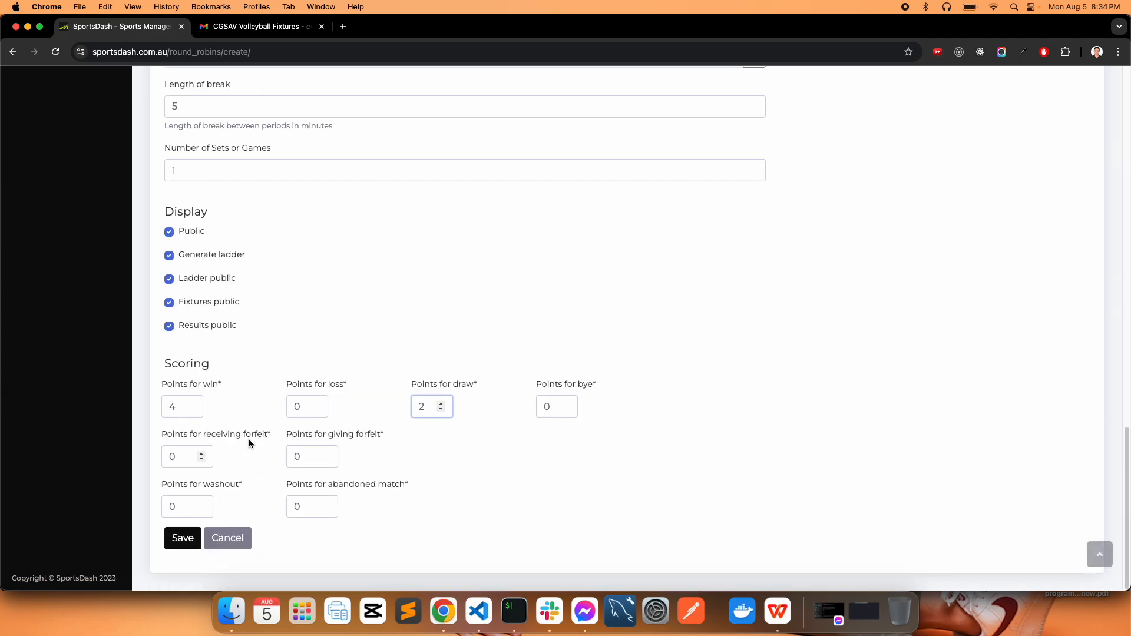
{"action": "left_click", "coordinate": [183, 538]}
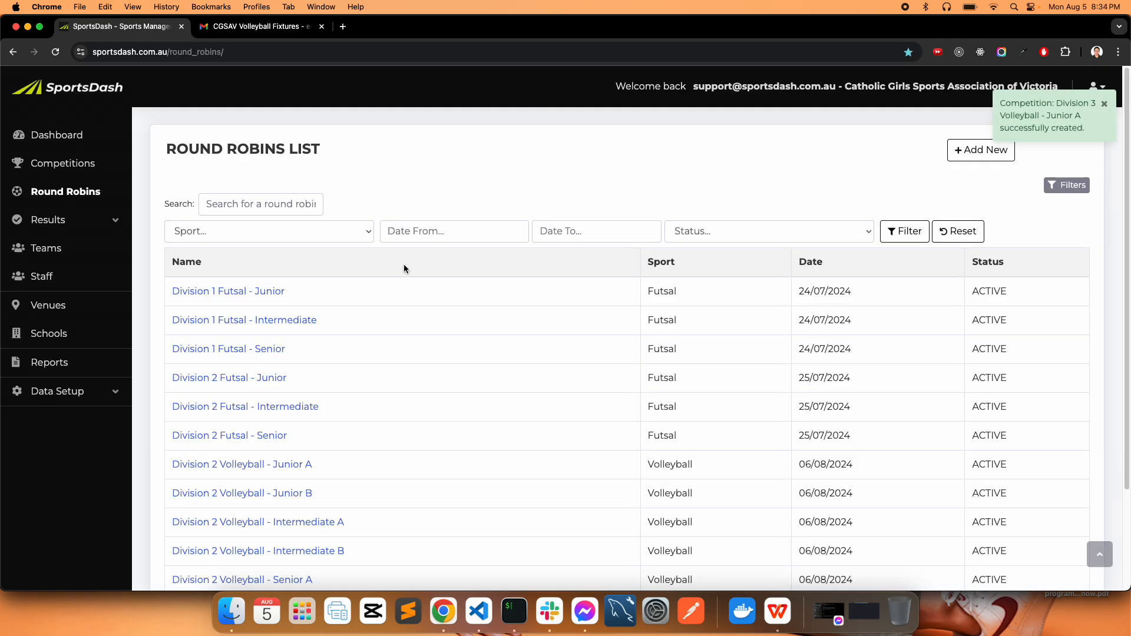
- Filter the round robins list by Volleyball and open Division 3 Volleyball - Junior A
{"action": "left_click", "coordinate": [351, 236]}
{"action": "left_click", "coordinate": [200, 369]}
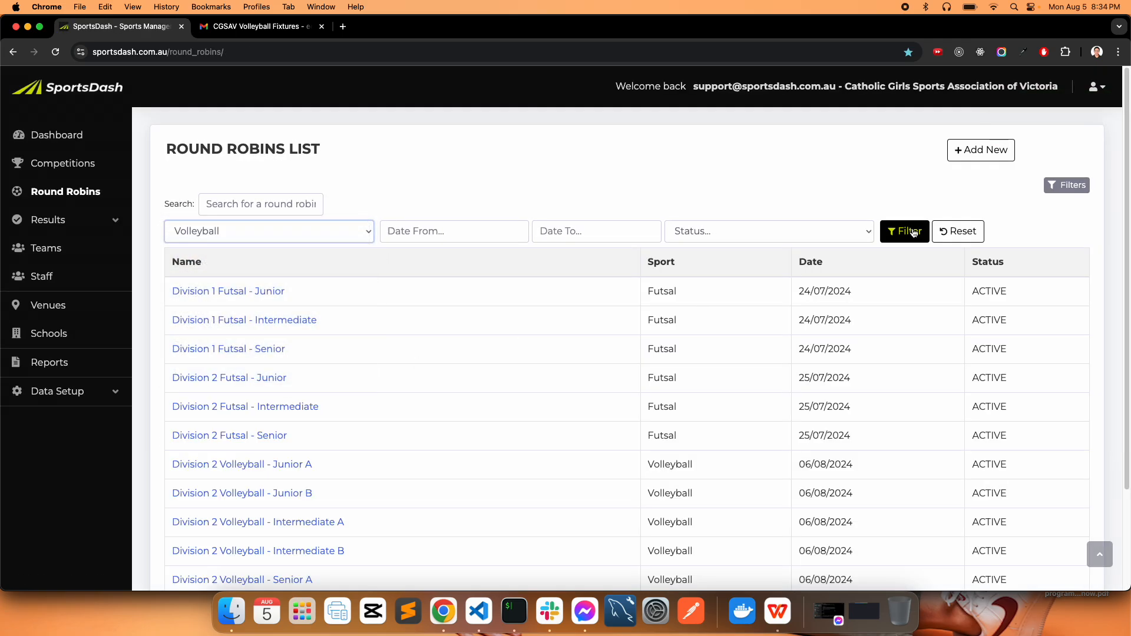
{"action": "left_click", "coordinate": [913, 232]}
{"action": "left_click", "coordinate": [293, 493]}
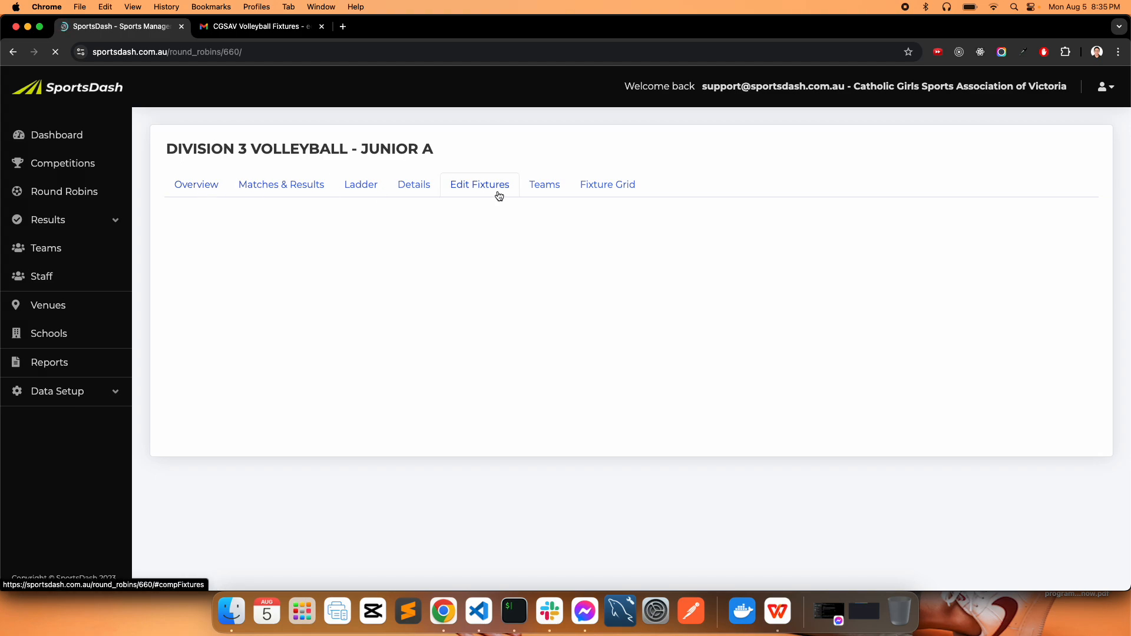
- View the round robin's selected teams, check the Junior A team list in the WPS Office fixture, and return to Chrome
{"action": "left_click", "coordinate": [212, 187]}
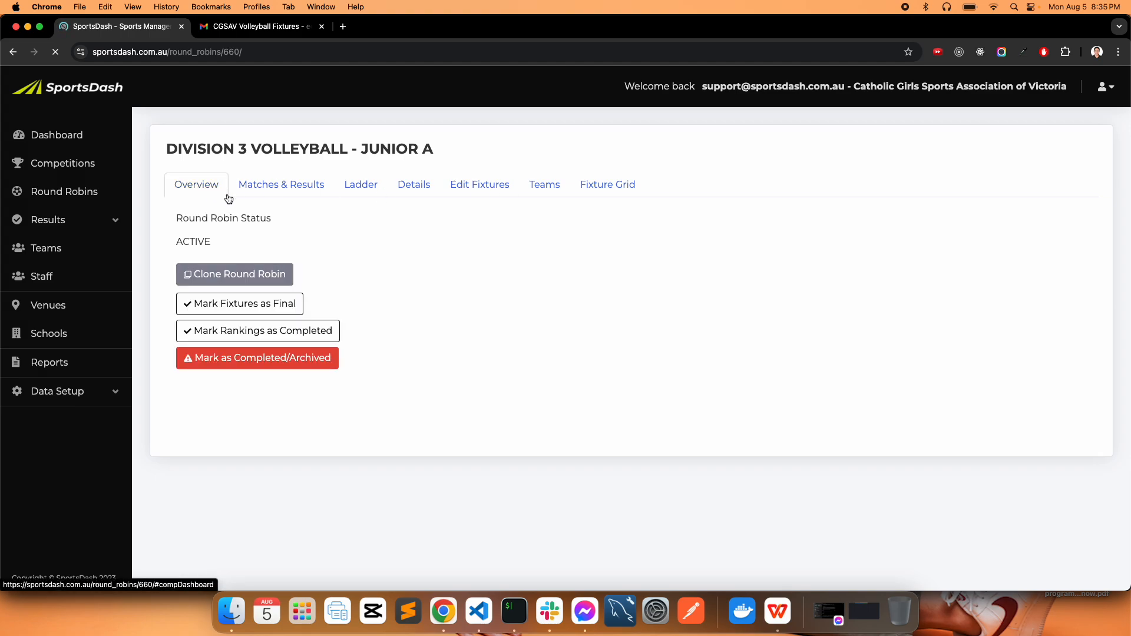
{"action": "left_click", "coordinate": [526, 187]}
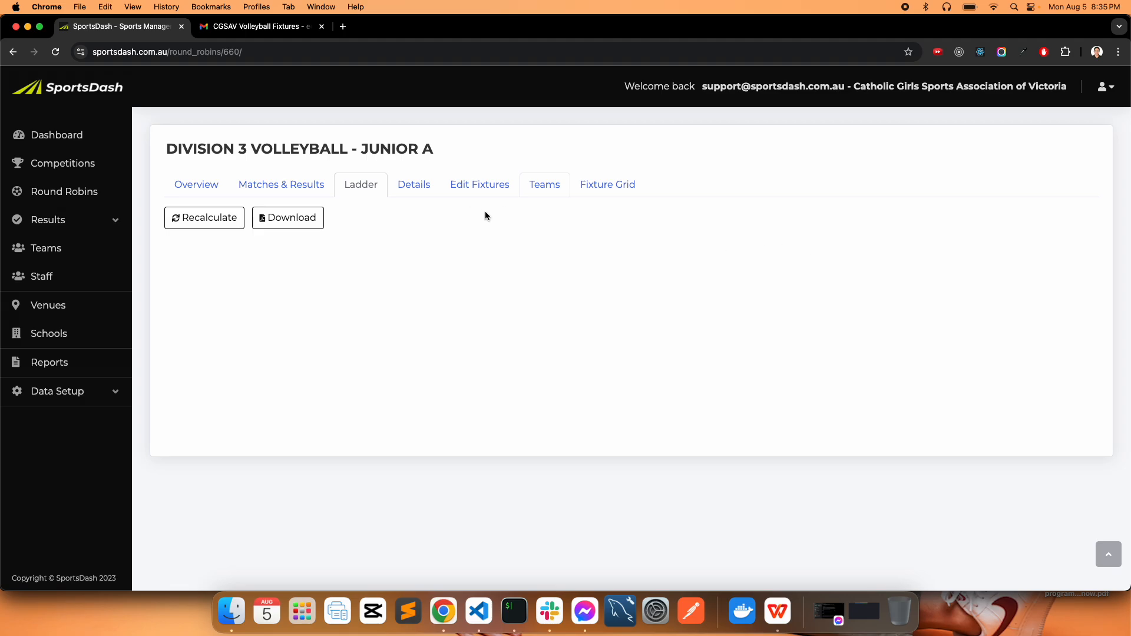
{"action": "left_click", "coordinate": [558, 187]}
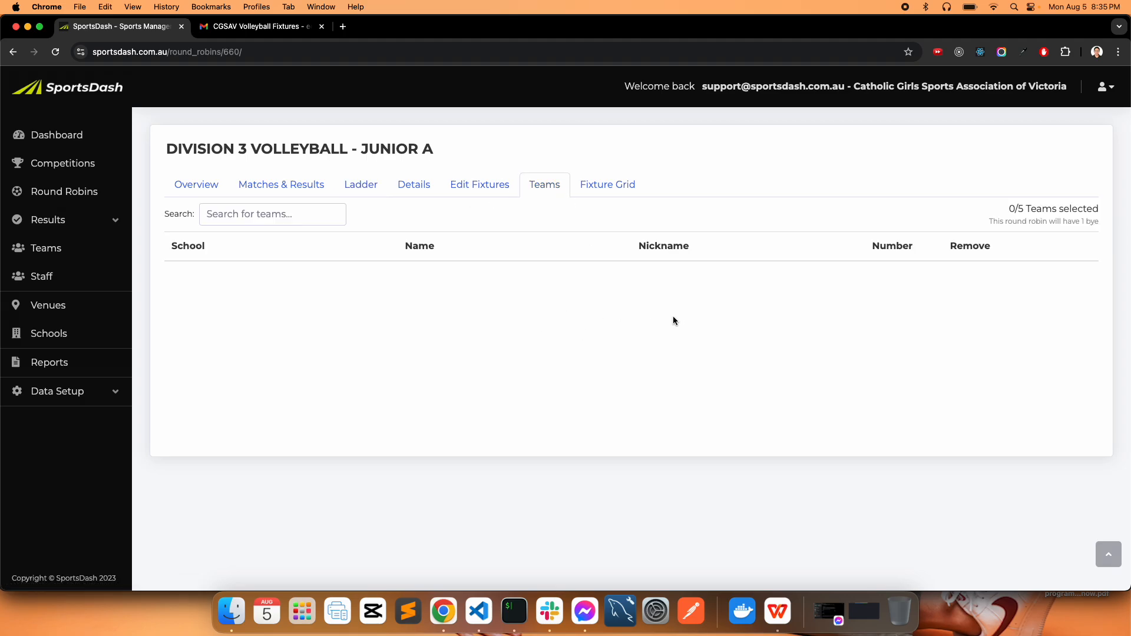
{"action": "left_click", "coordinate": [777, 611]}
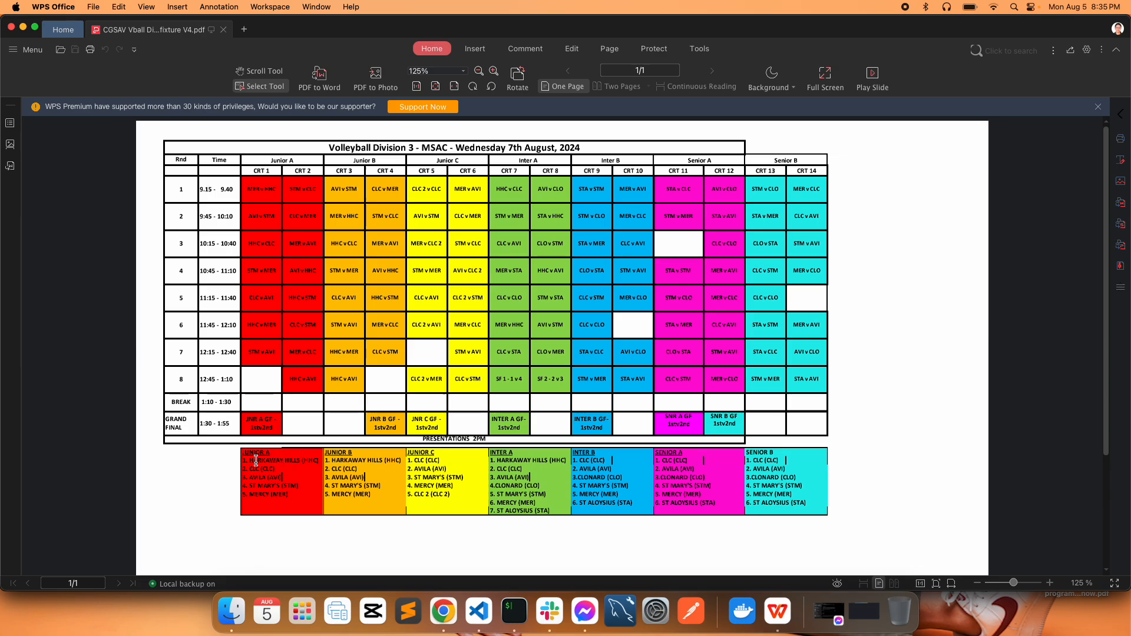
{"action": "left_click_drag", "start_coordinate": [252, 458], "coordinate": [313, 460]}
{"action": "left_click", "coordinate": [443, 611]}
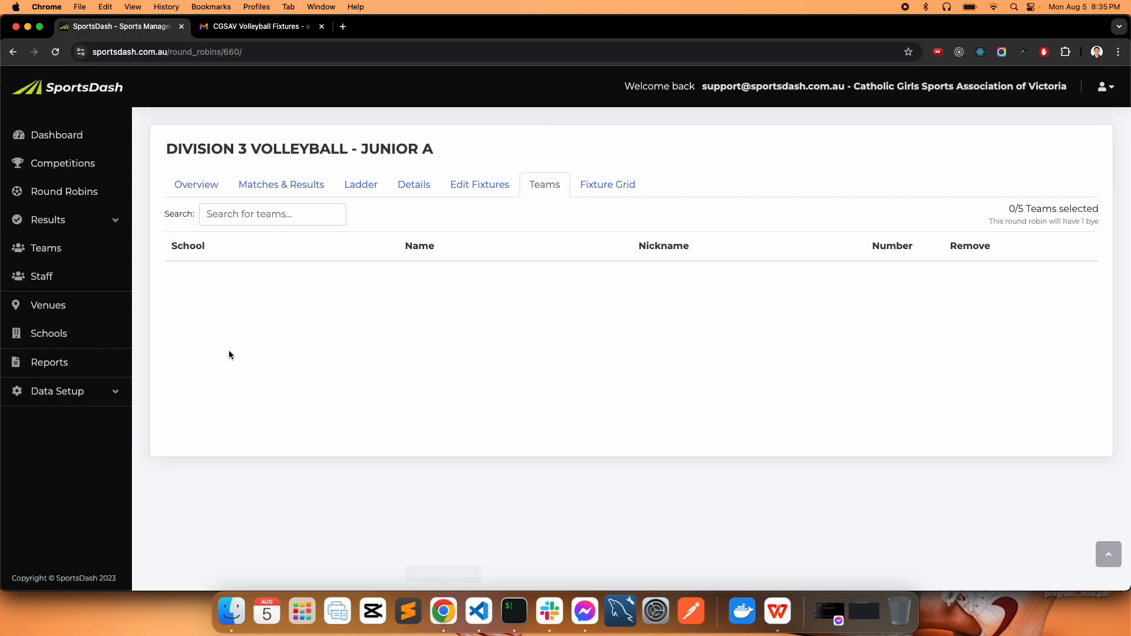
- Open the Team List in a new tab and filter it by the Volleyball sport
{"action": "left_click", "coordinate": [45, 253], "text": "super"}
{"action": "left_click", "coordinate": [262, 27]}
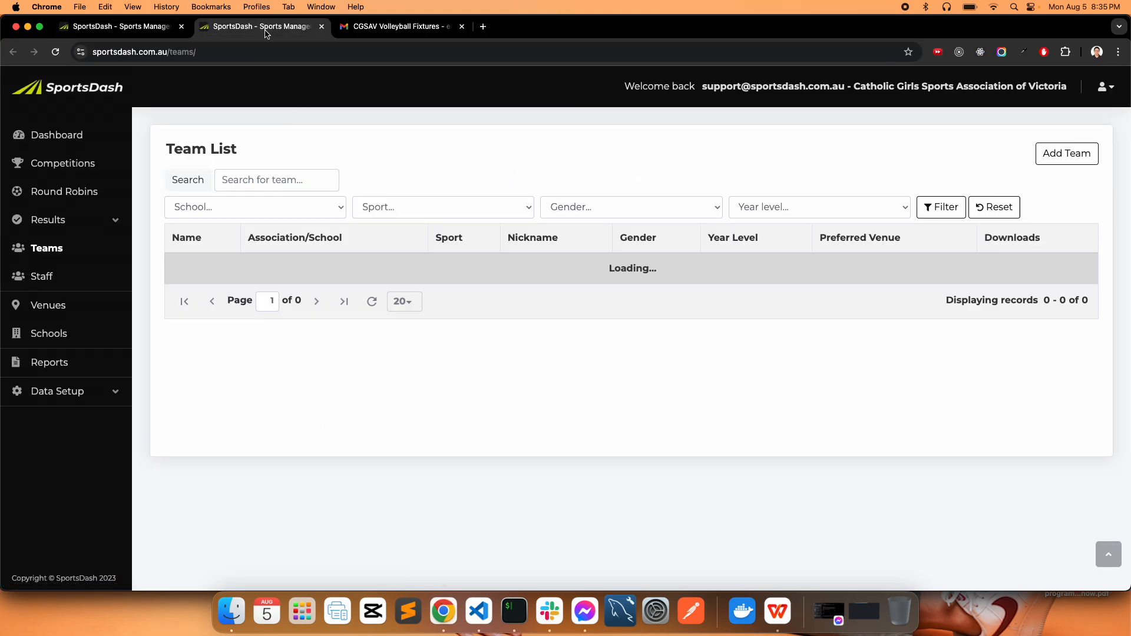
{"action": "left_click", "coordinate": [289, 212]}
{"action": "left_click", "coordinate": [306, 203]}
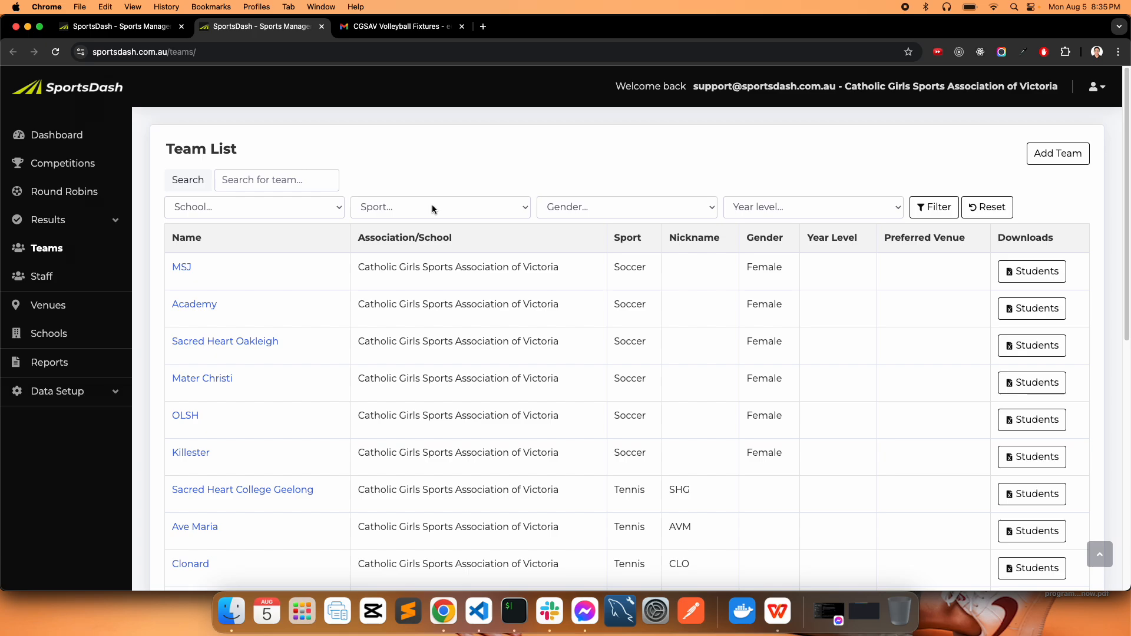
{"action": "left_click", "coordinate": [432, 206]}
{"action": "left_click", "coordinate": [400, 344]}
{"action": "left_click", "coordinate": [934, 207]}
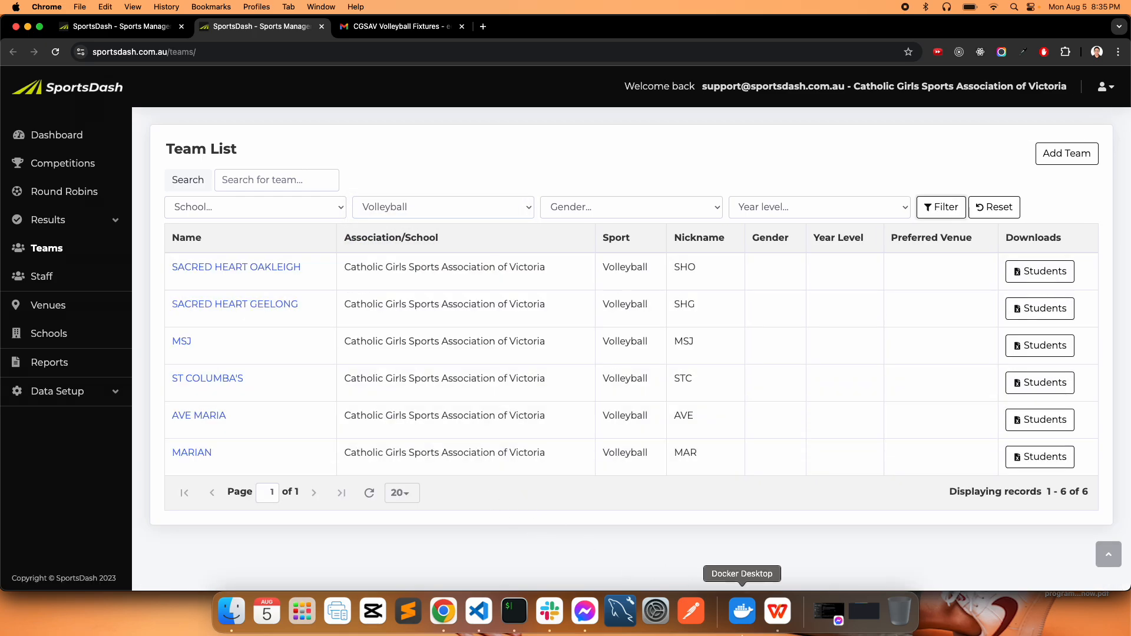
- Copy the team name HARKAWAY HILLS from the WPS Office fixture, and look for it on the Team List page in Chrome
{"action": "left_click", "coordinate": [778, 611]}
{"action": "left_click", "coordinate": [264, 460]}
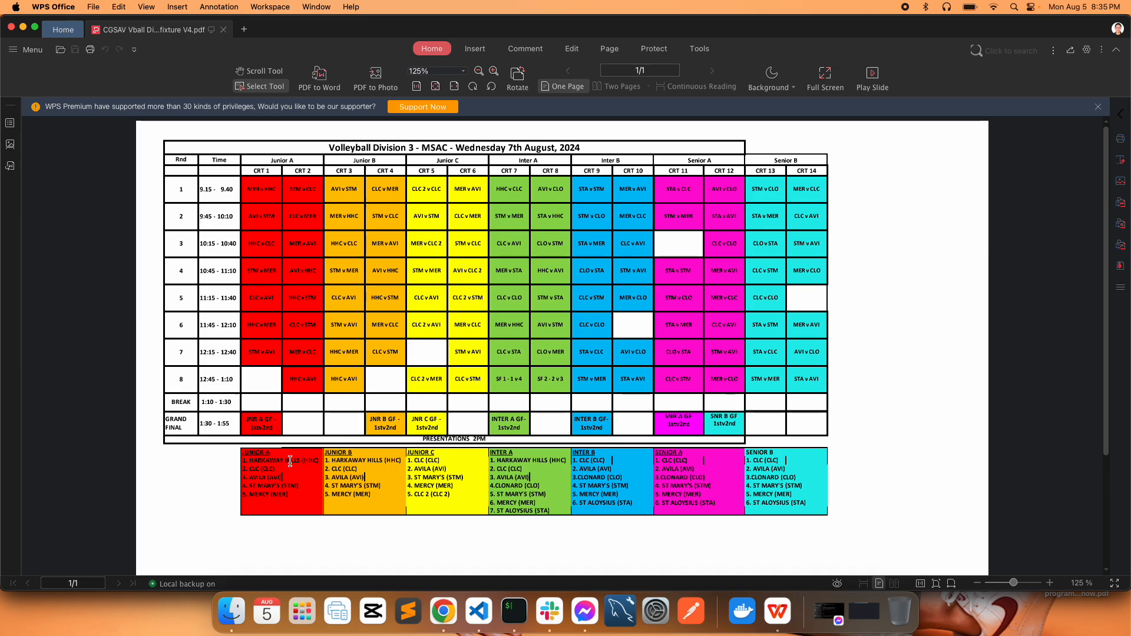
{"action": "left_click_drag", "start_coordinate": [299, 462], "coordinate": [249, 460]}
{"action": "key", "text": "super+c"}
{"action": "left_click", "coordinate": [443, 611]}
{"action": "key", "text": "super+f"}
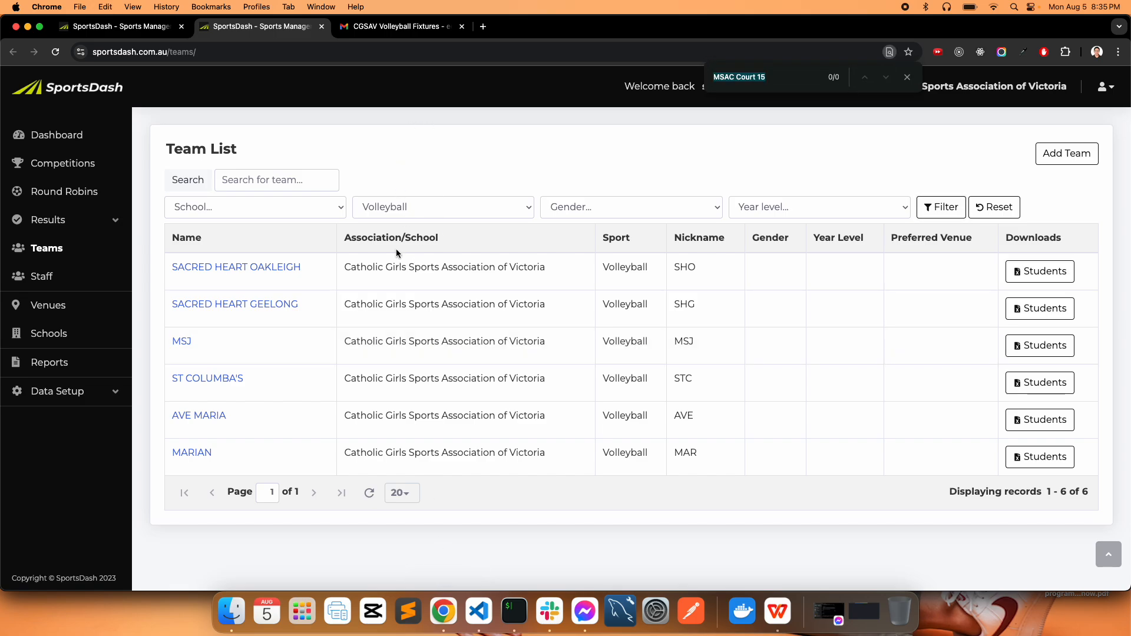
{"action": "key", "text": "super+v"}
{"action": "left_click", "coordinate": [288, 187]}
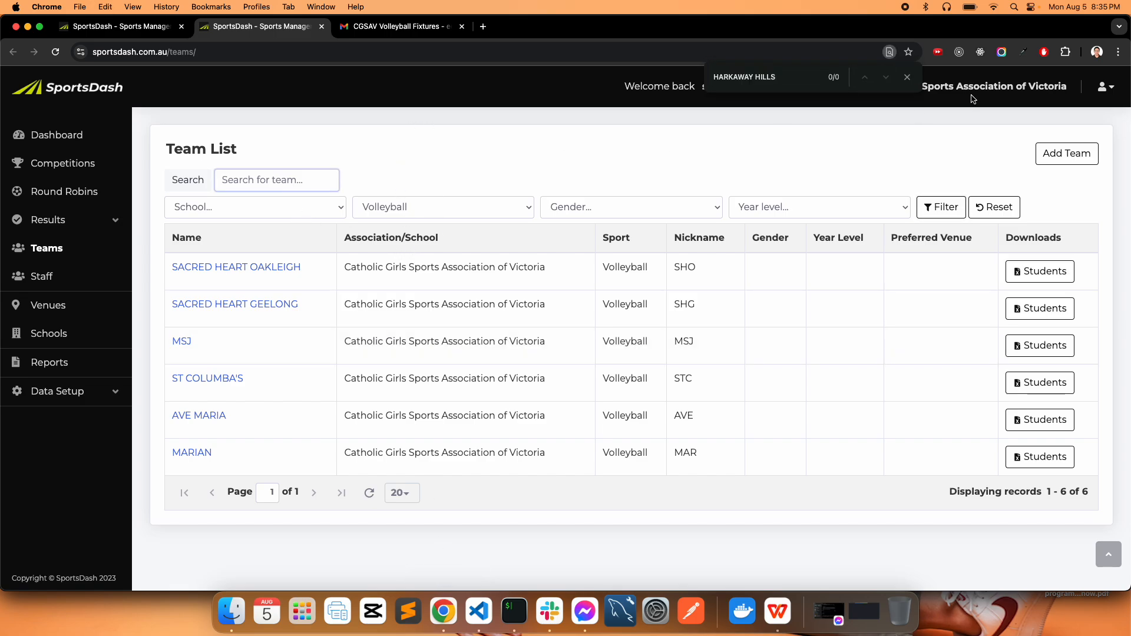
{"action": "left_click", "coordinate": [907, 78]}
- Clear the sport filter and search the team list for HARKAWAY HILLS
{"action": "left_click", "coordinate": [302, 180]}
{"action": "key", "text": "super+v"}
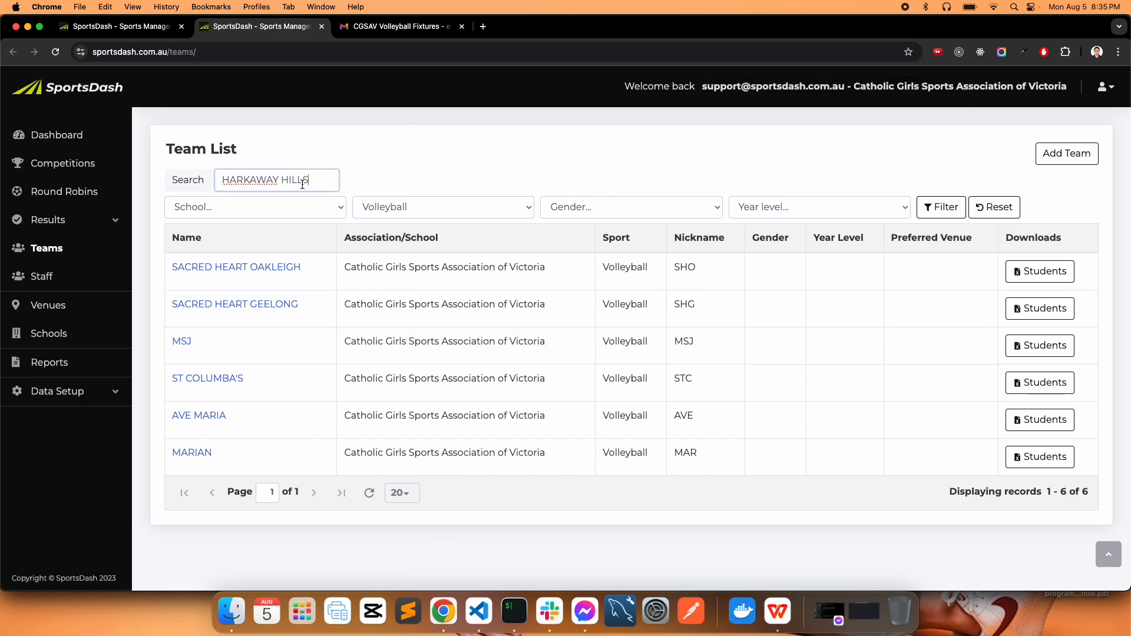
{"action": "left_click", "coordinate": [460, 213]}
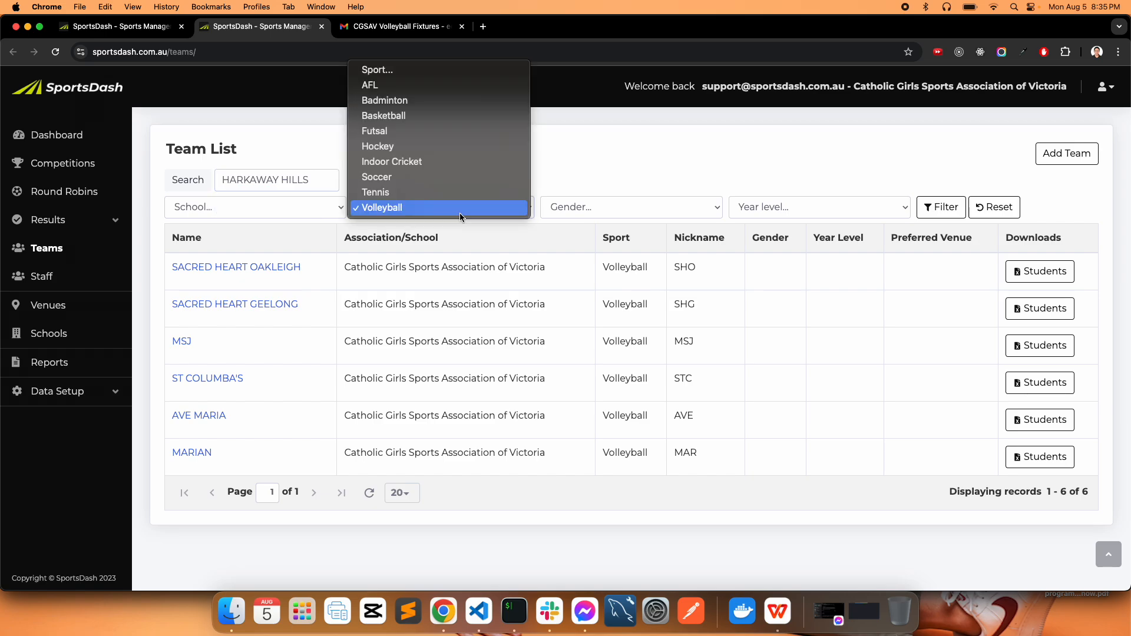
{"action": "left_click", "coordinate": [403, 70]}
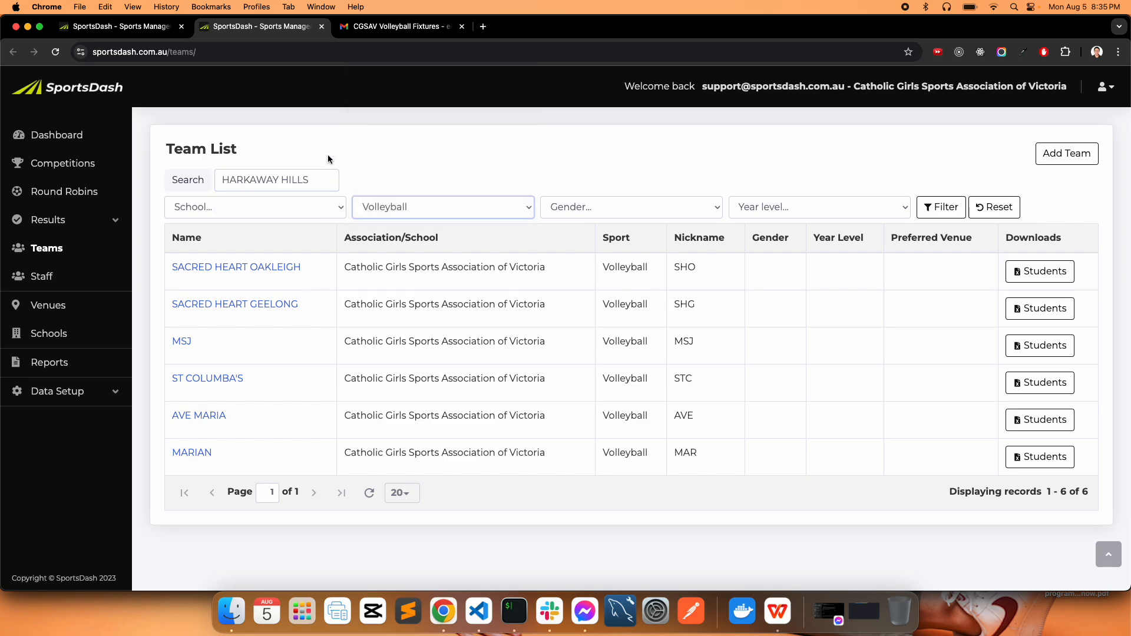
{"action": "left_click", "coordinate": [941, 207]}
{"action": "double_click", "coordinate": [260, 182]}
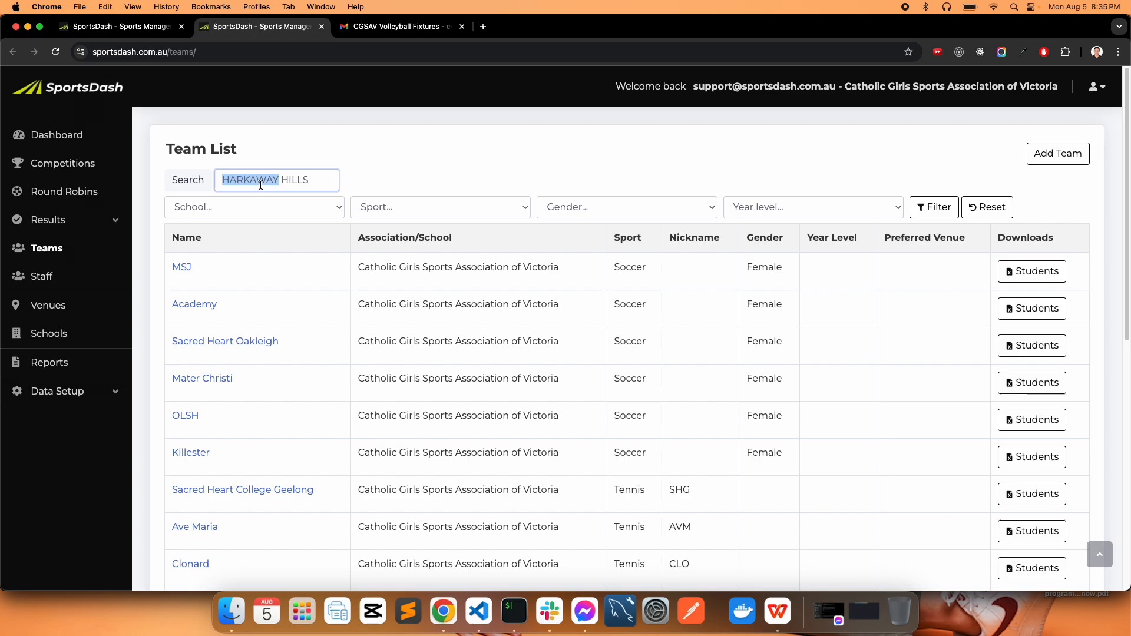
{"action": "triple_click", "coordinate": [281, 188]}
{"action": "key", "text": "super+v"}
{"action": "key", "text": "Return"}
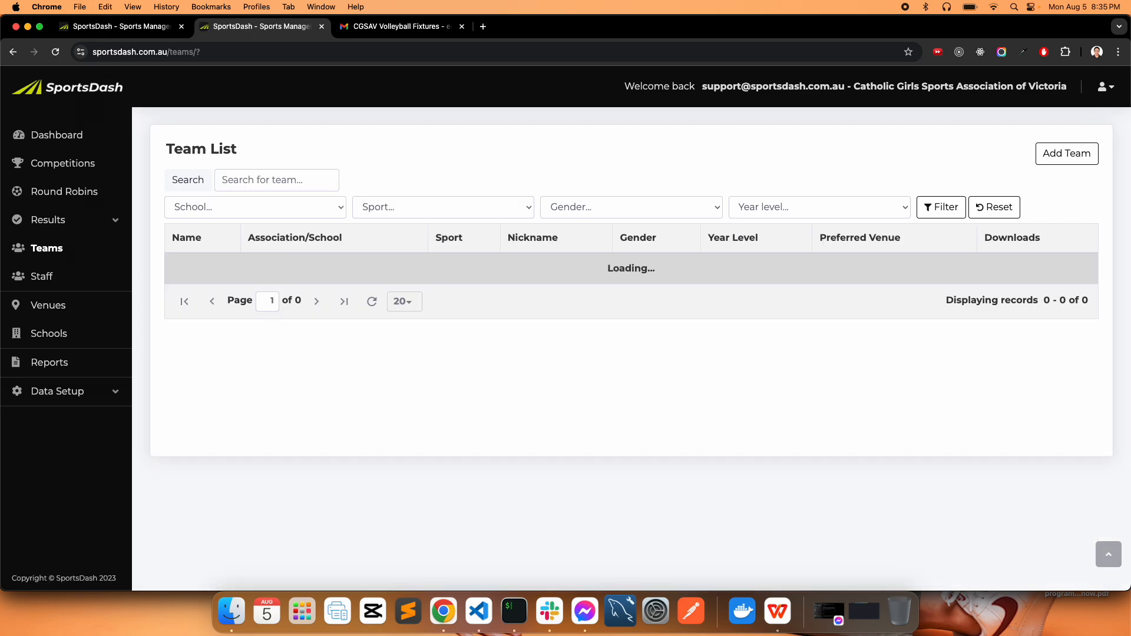
- Search the team list for "ha" and open the suggested Harkaway Hills team to check its sport
{"action": "scroll", "coordinate": [285, 214], "scroll_direction": "down", "scroll_amount": 5}
{"action": "scroll", "coordinate": [287, 211], "scroll_direction": "up", "scroll_amount": 5}
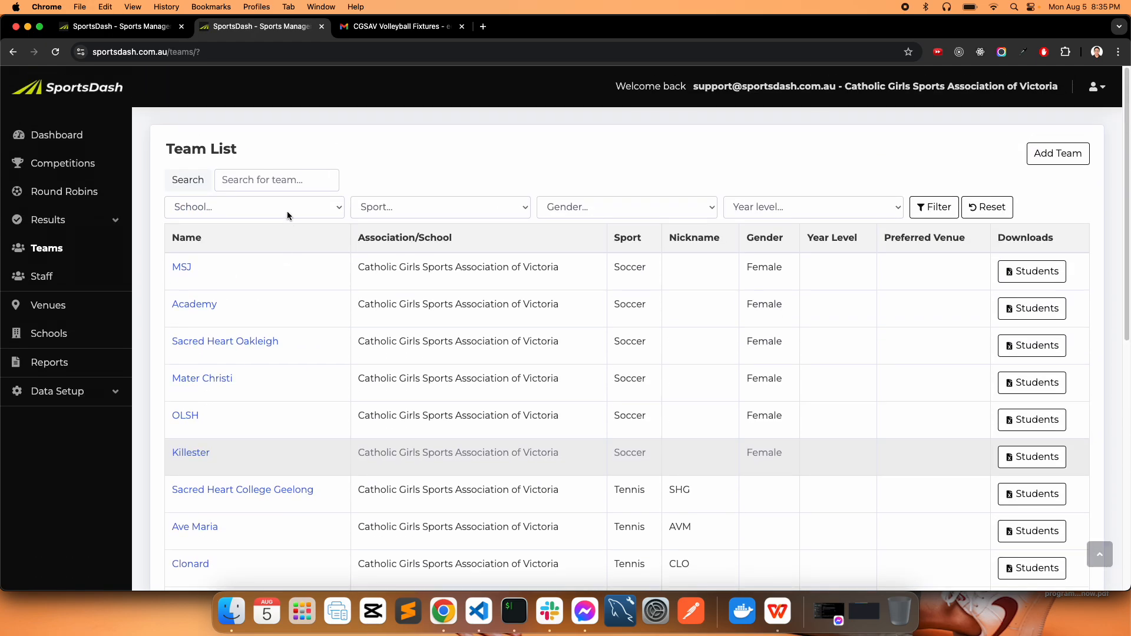
{"action": "left_click", "coordinate": [291, 179]}
{"action": "type", "text": "ha"}
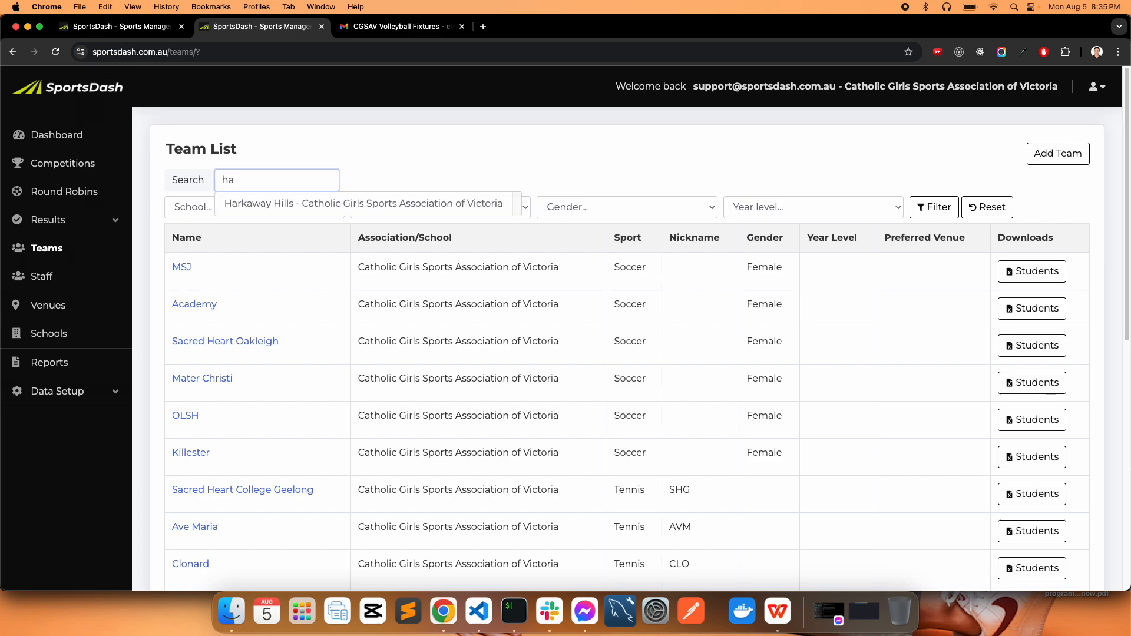
{"action": "left_click", "coordinate": [298, 200]}
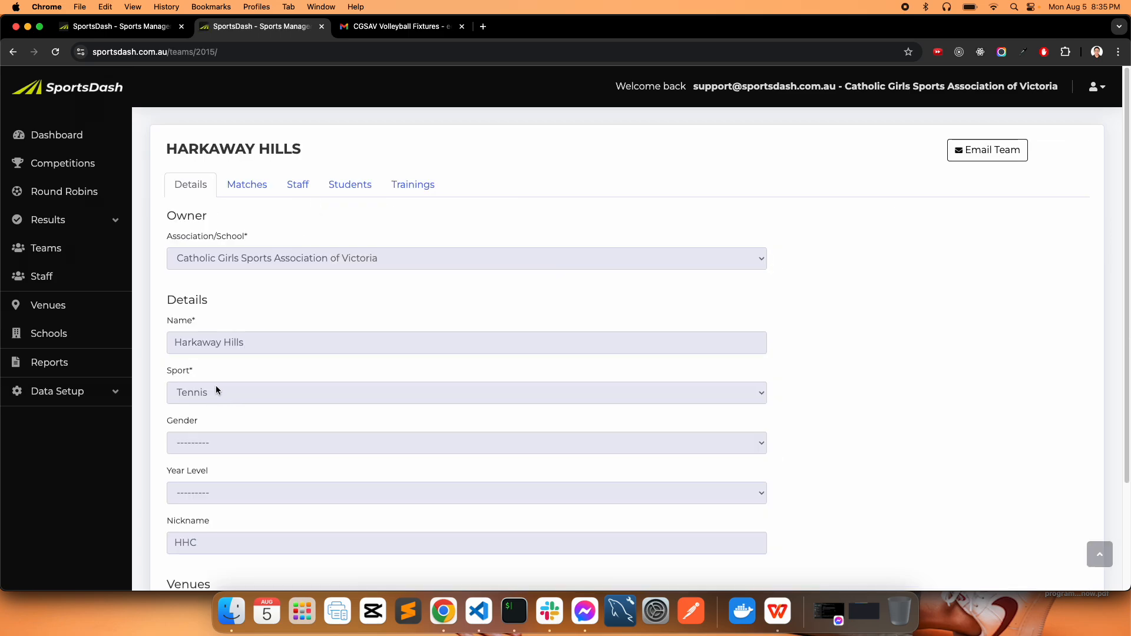
- Return to the Team List, filter it by Volleyball, and show 100 records per page to check the existing teams
{"action": "left_click", "coordinate": [52, 254]}
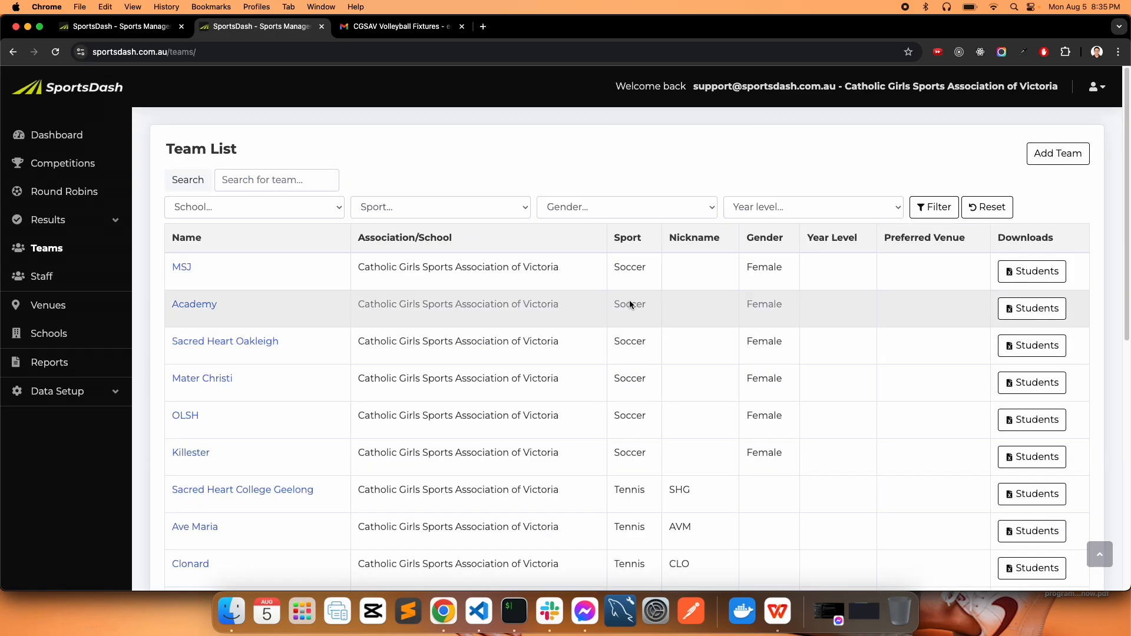
{"action": "left_click", "coordinate": [438, 216]}
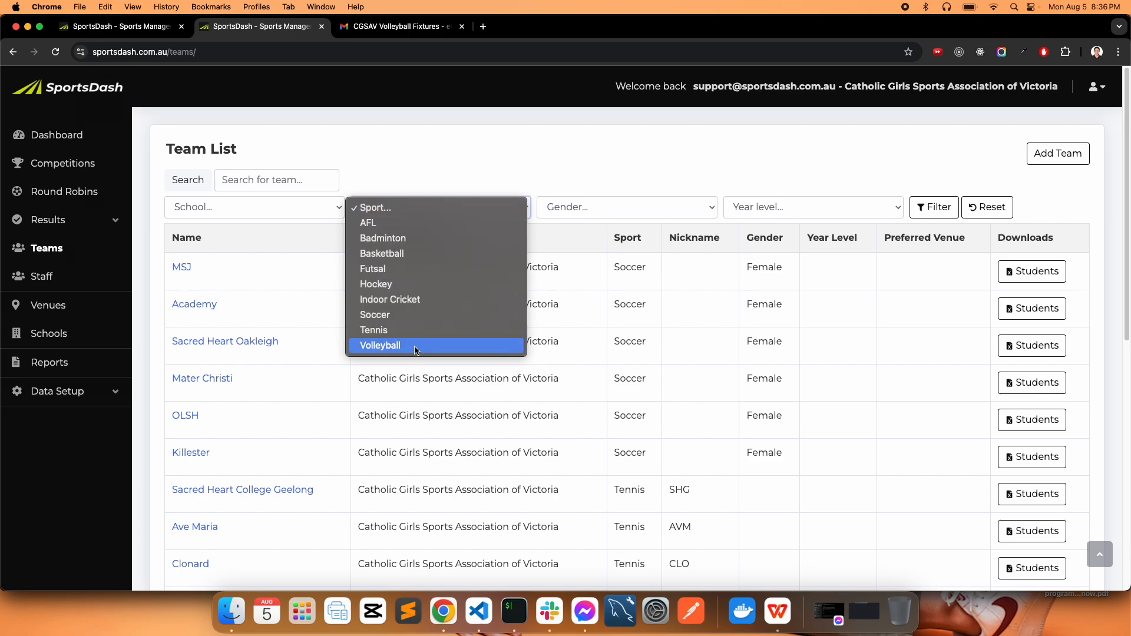
{"action": "left_click", "coordinate": [416, 347]}
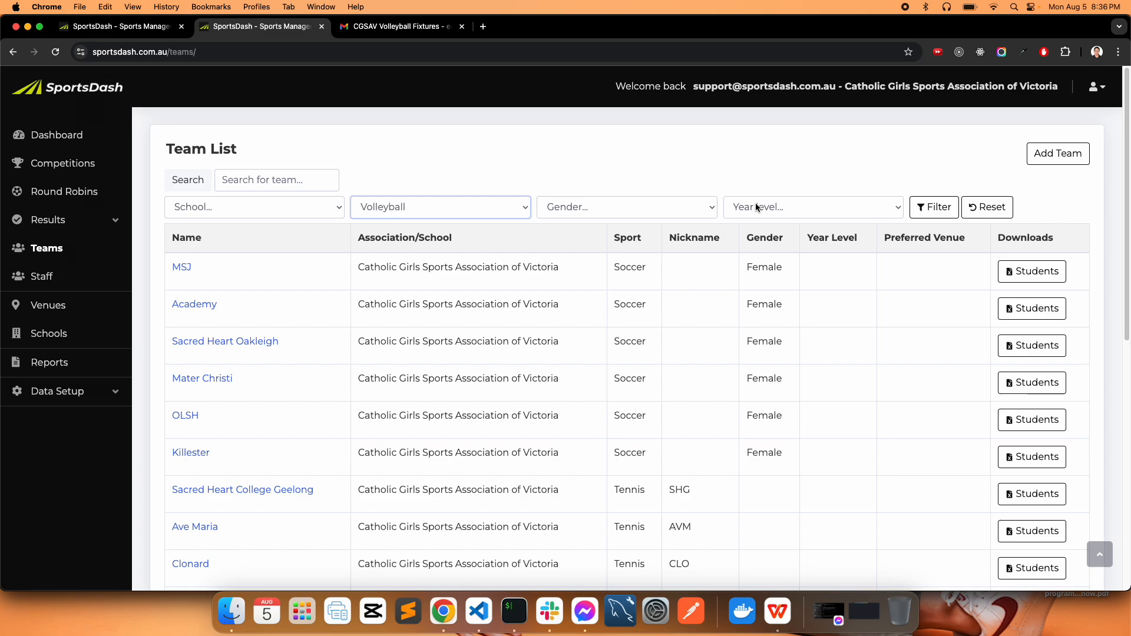
{"action": "left_click", "coordinate": [935, 206]}
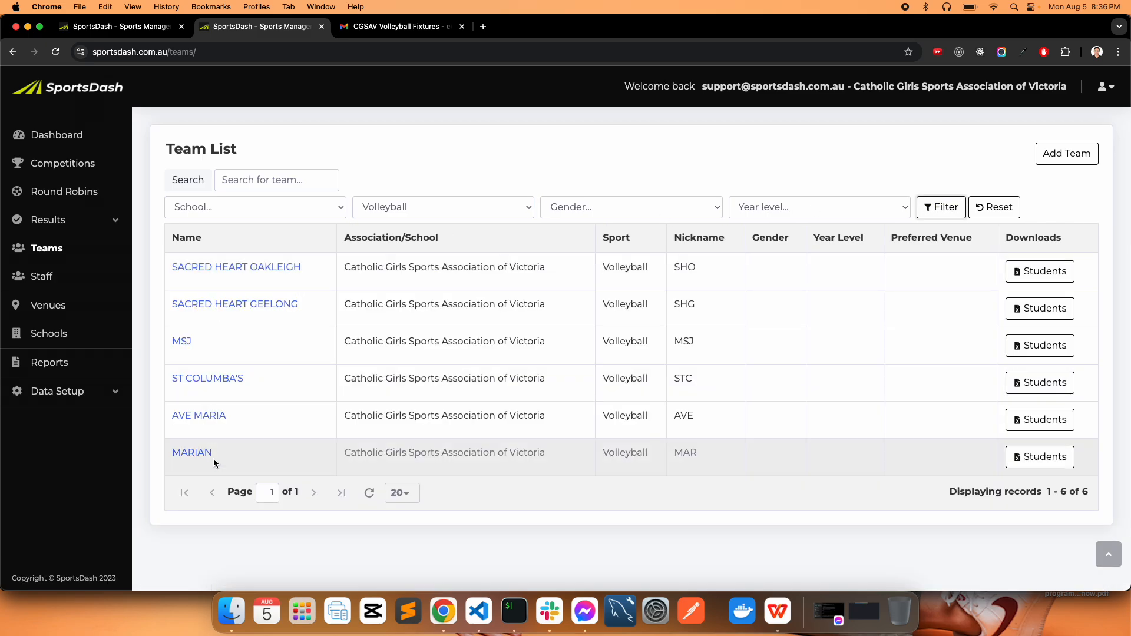
{"action": "left_click", "coordinate": [402, 495]}
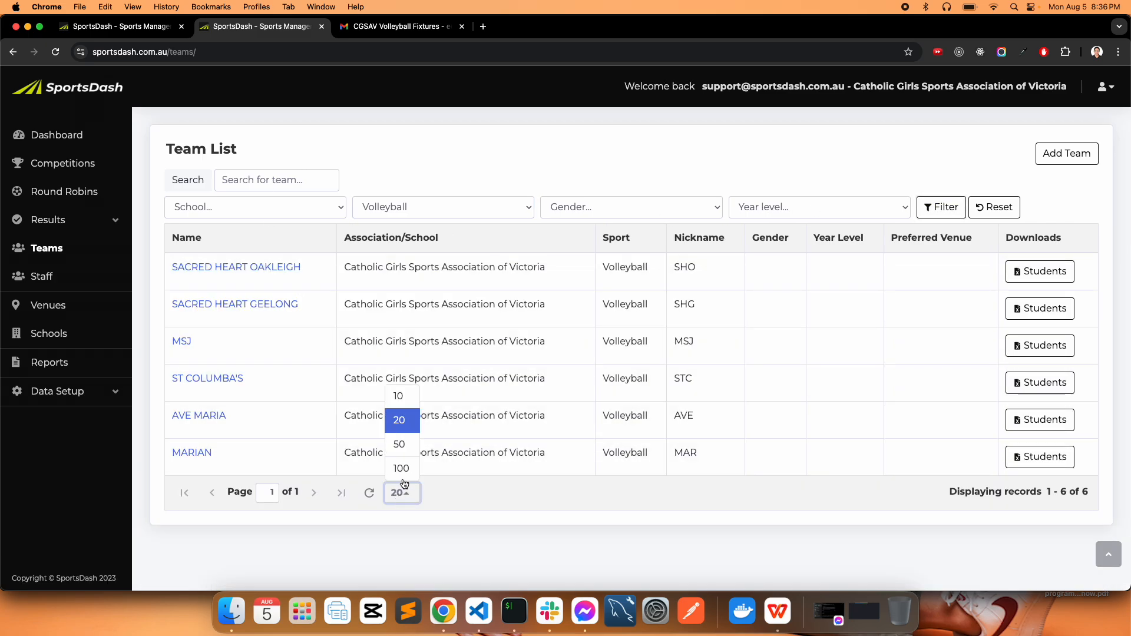
{"action": "left_click", "coordinate": [402, 474]}
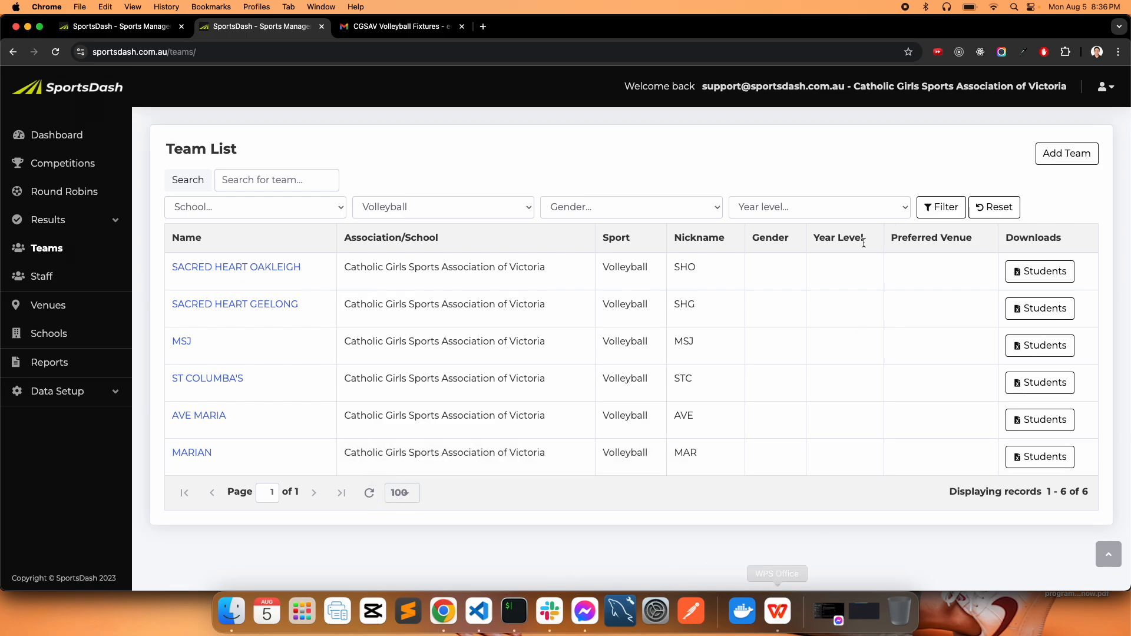
- Open a new Add Team form in a separate browser tab and set its association to Catholic Girls Sports Association of Victoria
{"action": "left_click", "coordinate": [1078, 161], "text": "super"}
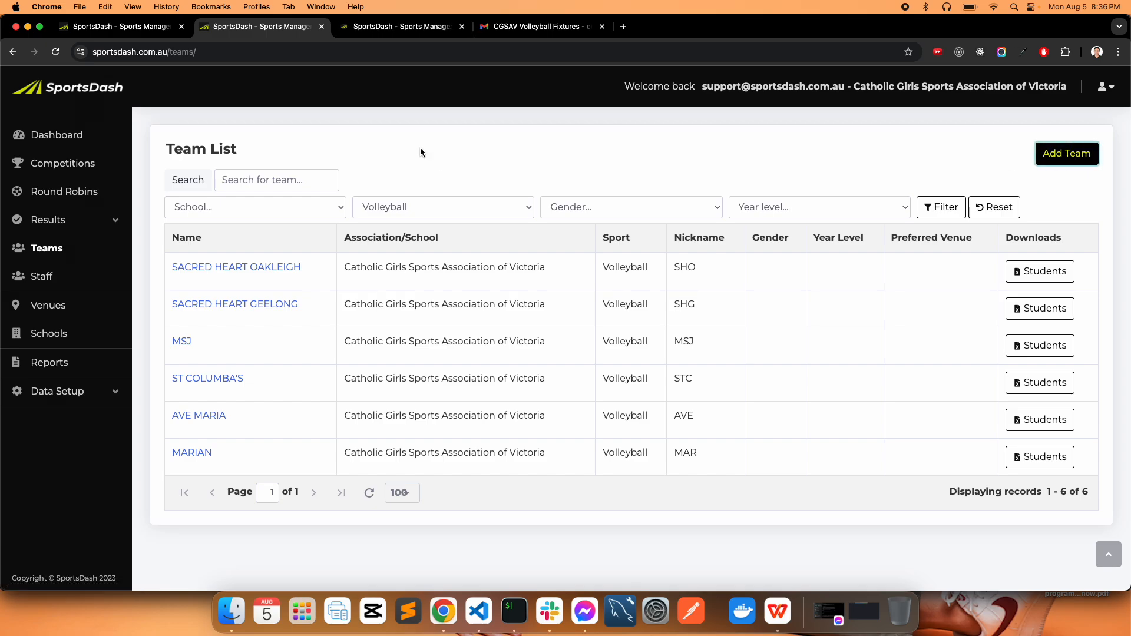
{"action": "left_click", "coordinate": [387, 30]}
{"action": "left_click", "coordinate": [468, 222]}
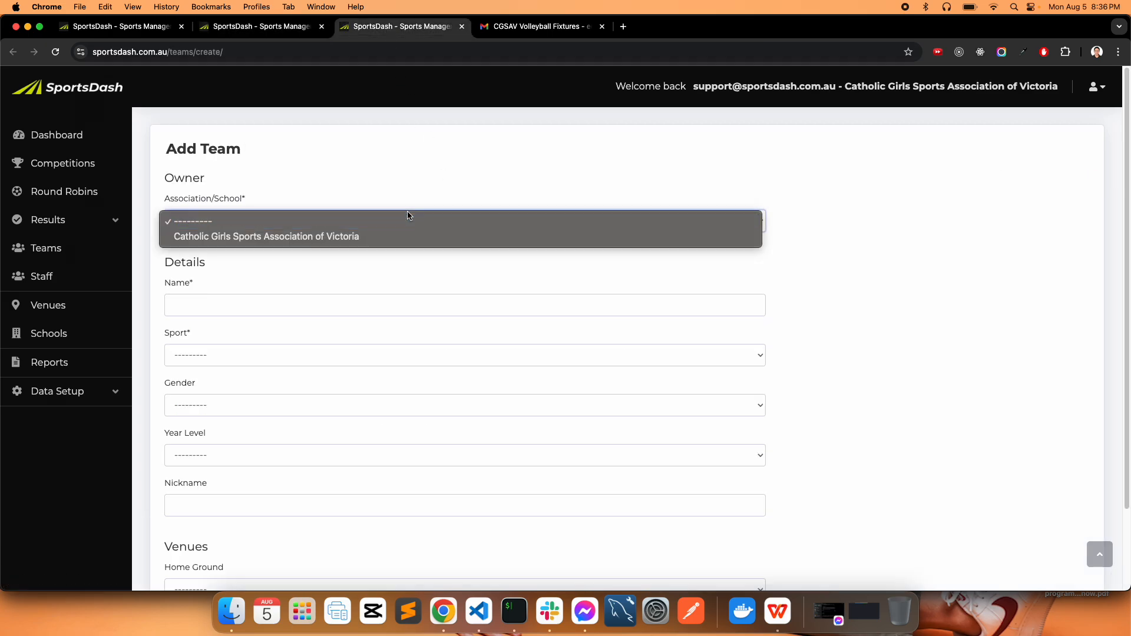
{"action": "left_click", "coordinate": [397, 235]}
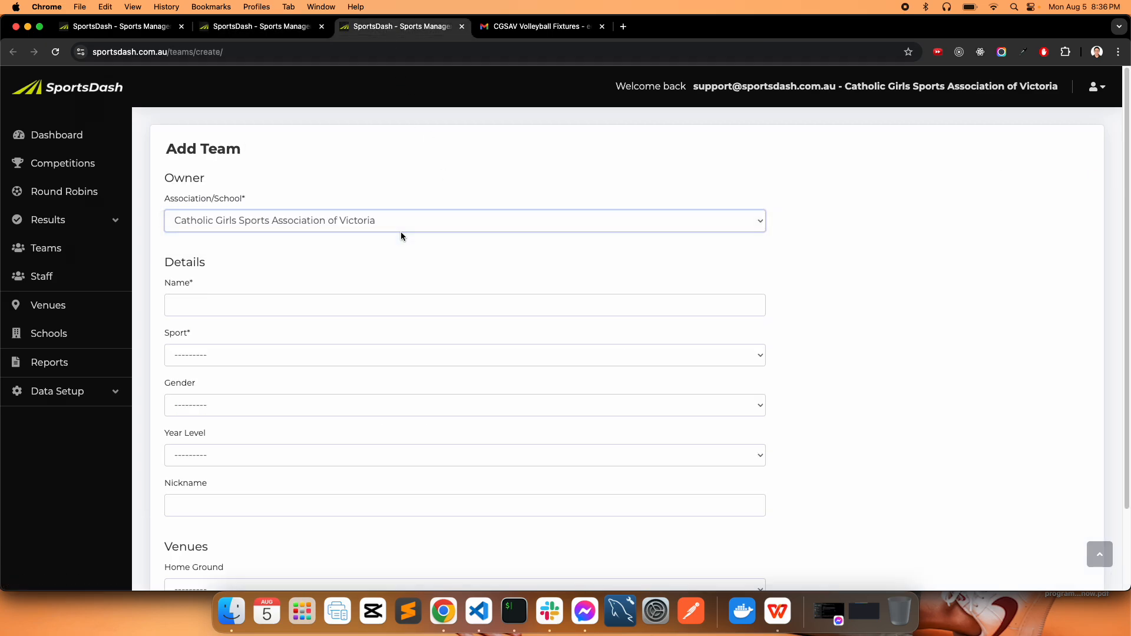
- Check the fixture in WPS Office and fill the team name in Chrome with the suggested entry Harkaway Hills
{"action": "left_click", "coordinate": [778, 611]}
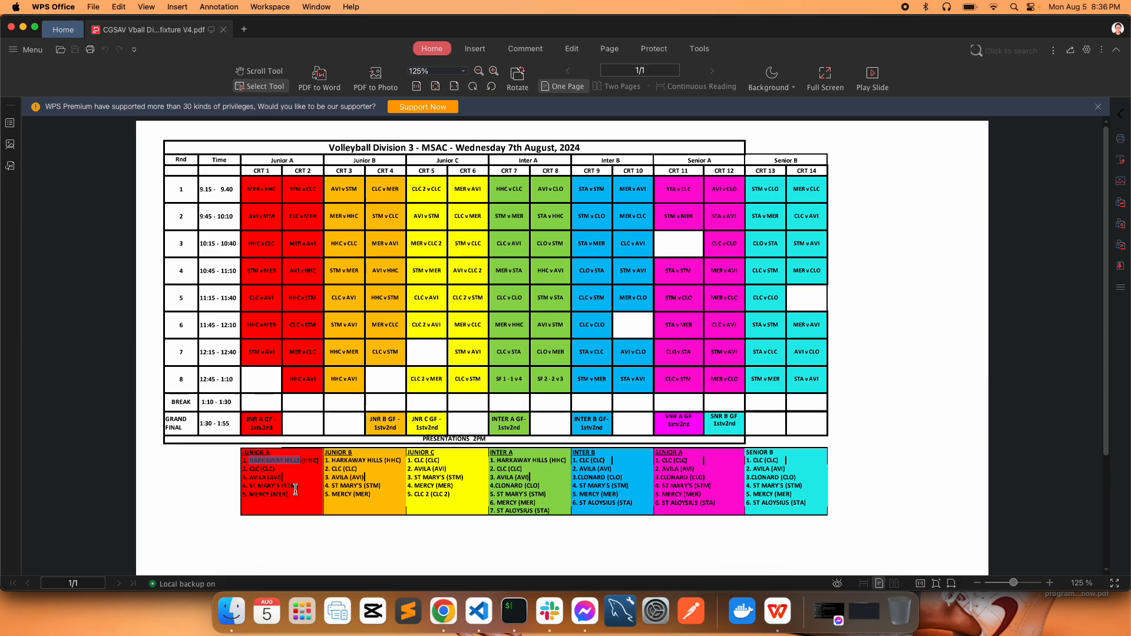
{"action": "left_click", "coordinate": [443, 611]}
{"action": "left_click", "coordinate": [218, 305]}
{"action": "type", "text": "HARKAWAY HILLS"}
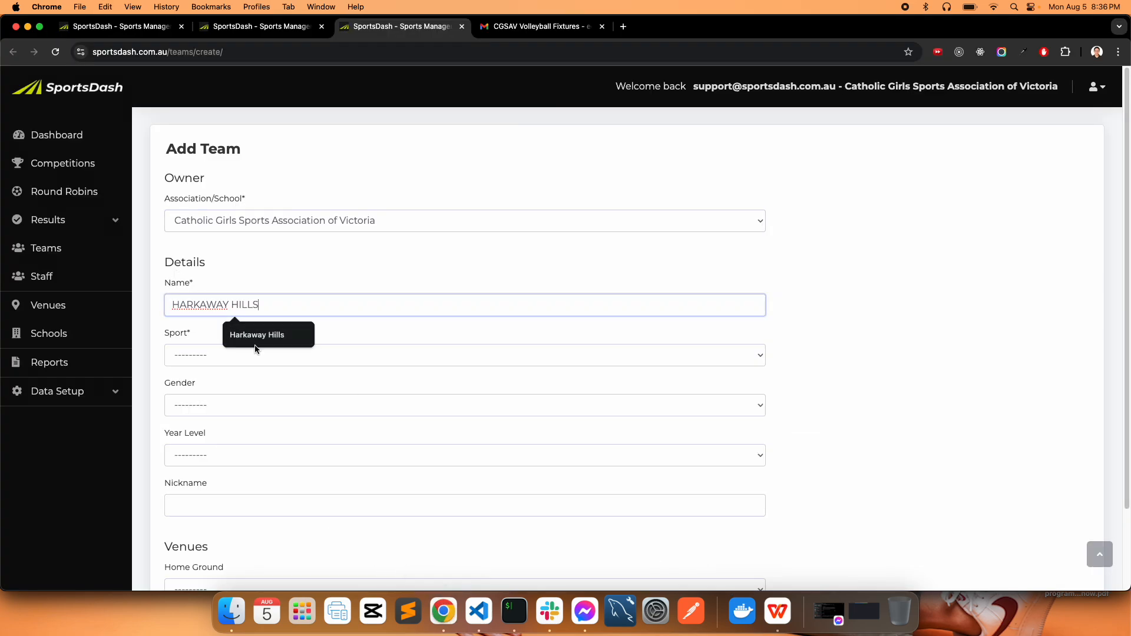
{"action": "left_click", "coordinate": [279, 330]}
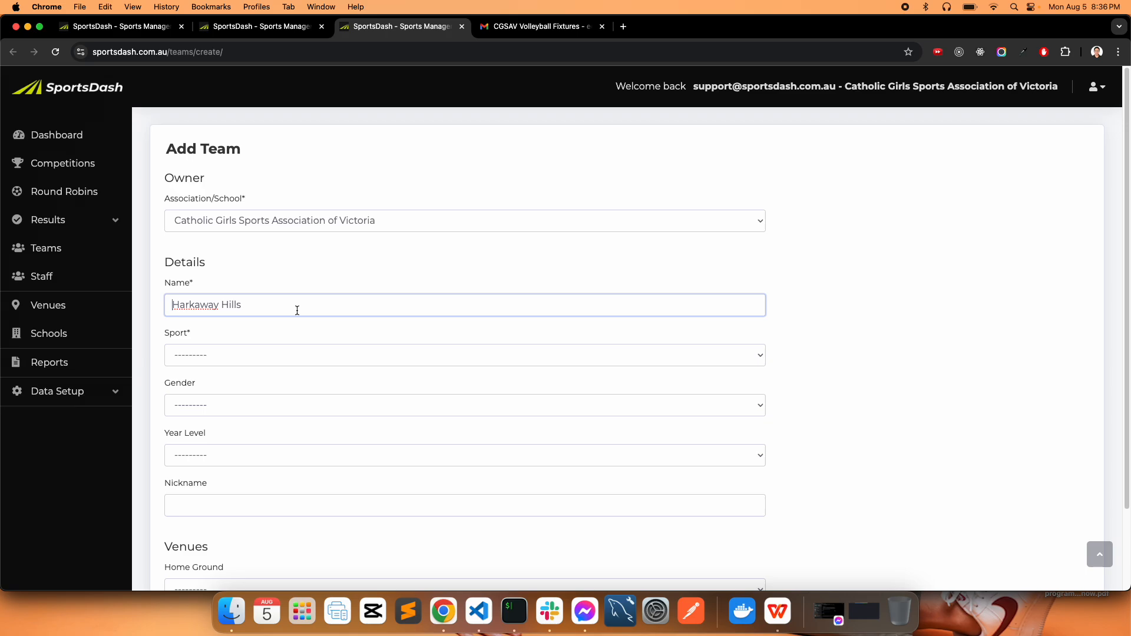
- Copy HARKAWAY HILLS from the WPS Office fixture into the team's name in Chrome and set the sport to Volleyball
{"action": "left_click", "coordinate": [777, 607]}
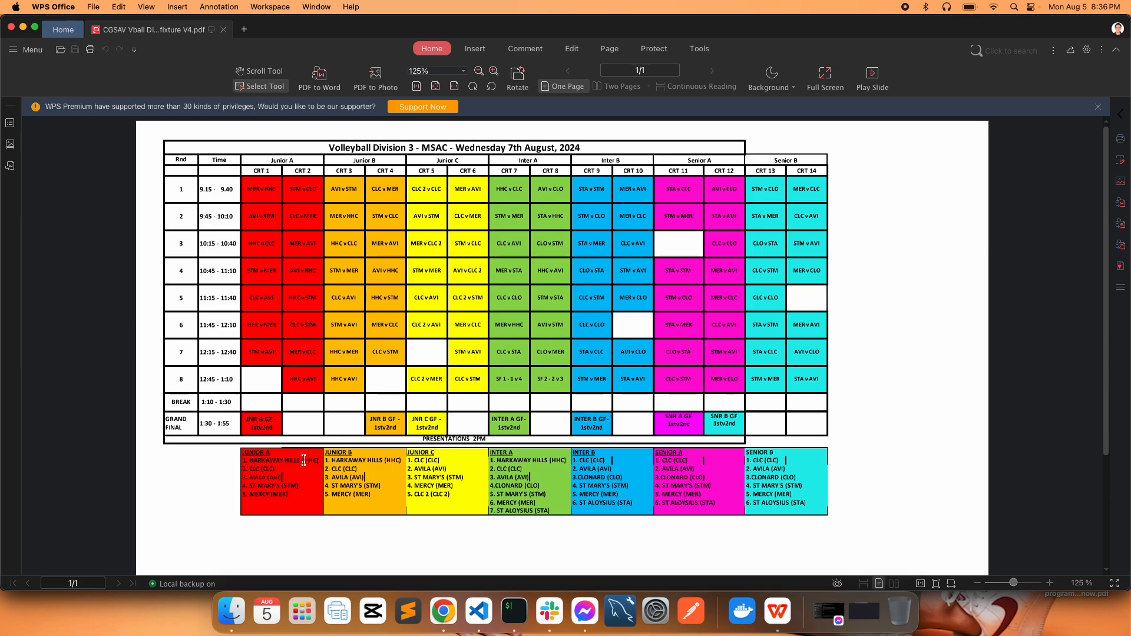
{"action": "left_click_drag", "start_coordinate": [300, 461], "coordinate": [255, 459]}
{"action": "left_click", "coordinate": [443, 612]}
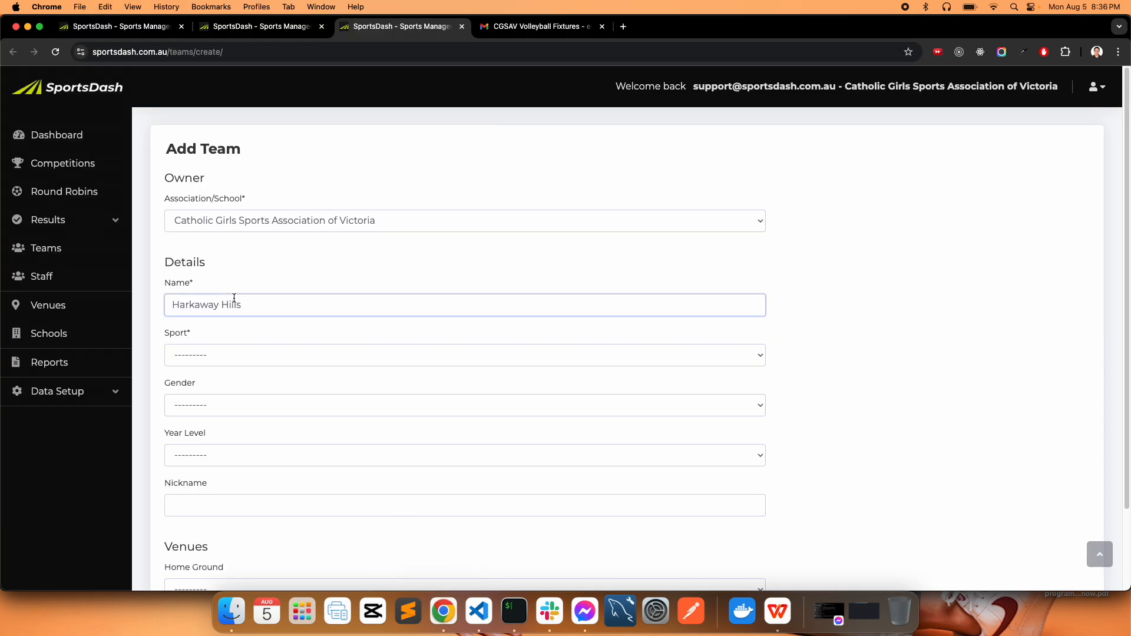
{"action": "triple_click", "coordinate": [272, 306]}
{"action": "type", "text": "HARKAWAY HILLS"}
{"action": "left_click", "coordinate": [201, 355]}
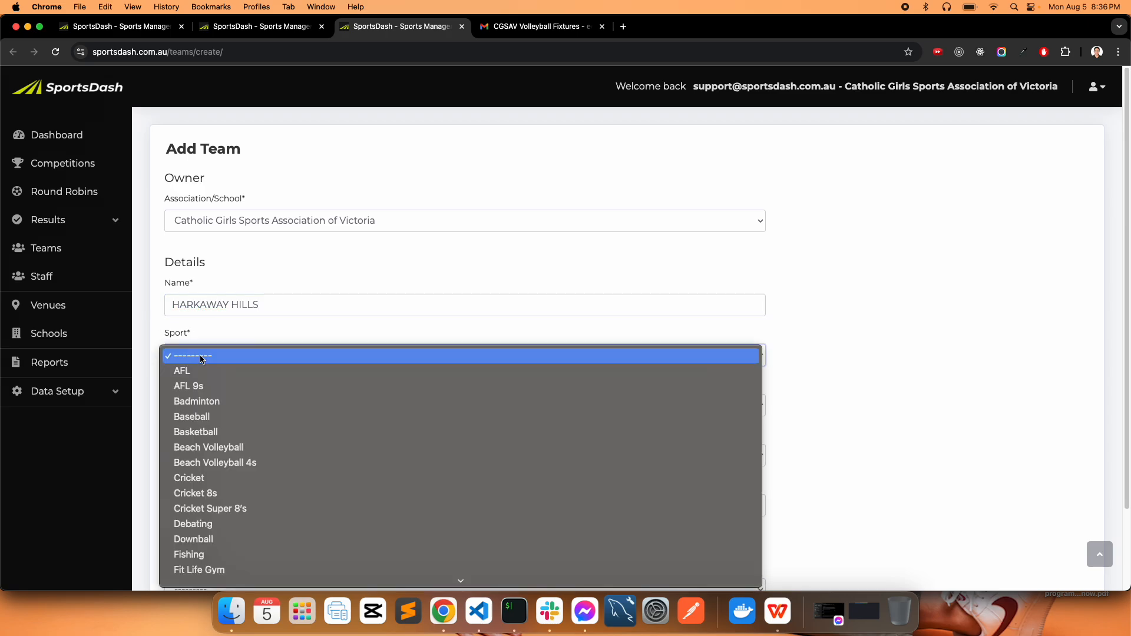
{"action": "left_click", "coordinate": [223, 577]}
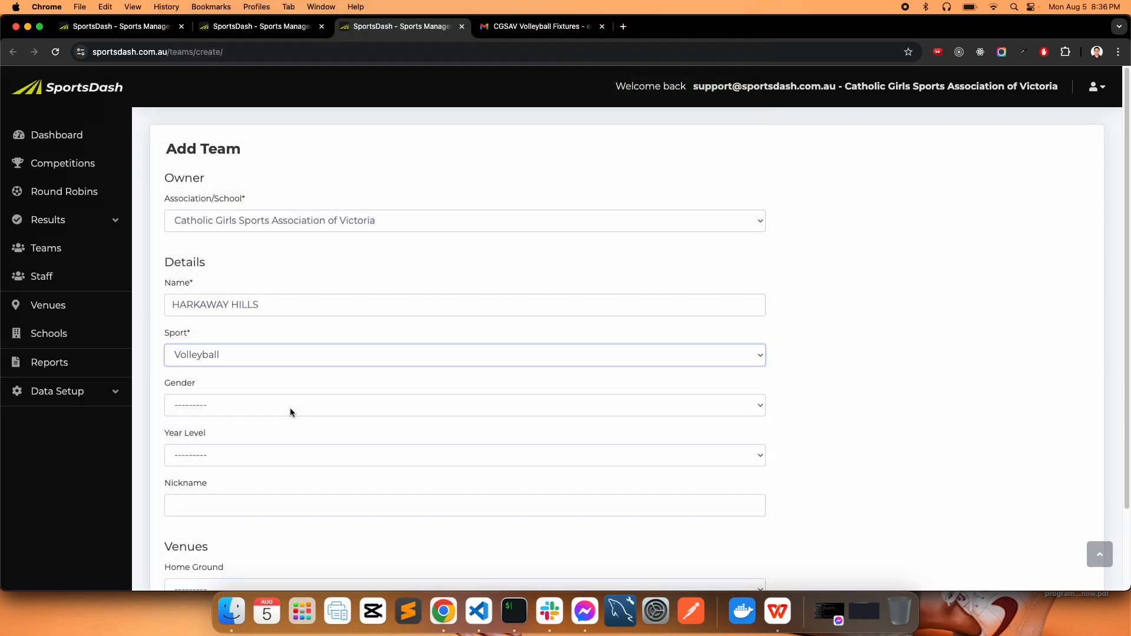
- Copy the Harkaway Hills abbreviation HHC from the Junior A list in the WPS Office fixture for the team's nickname
{"action": "scroll", "coordinate": [290, 410], "scroll_direction": "down", "scroll_amount": 3}
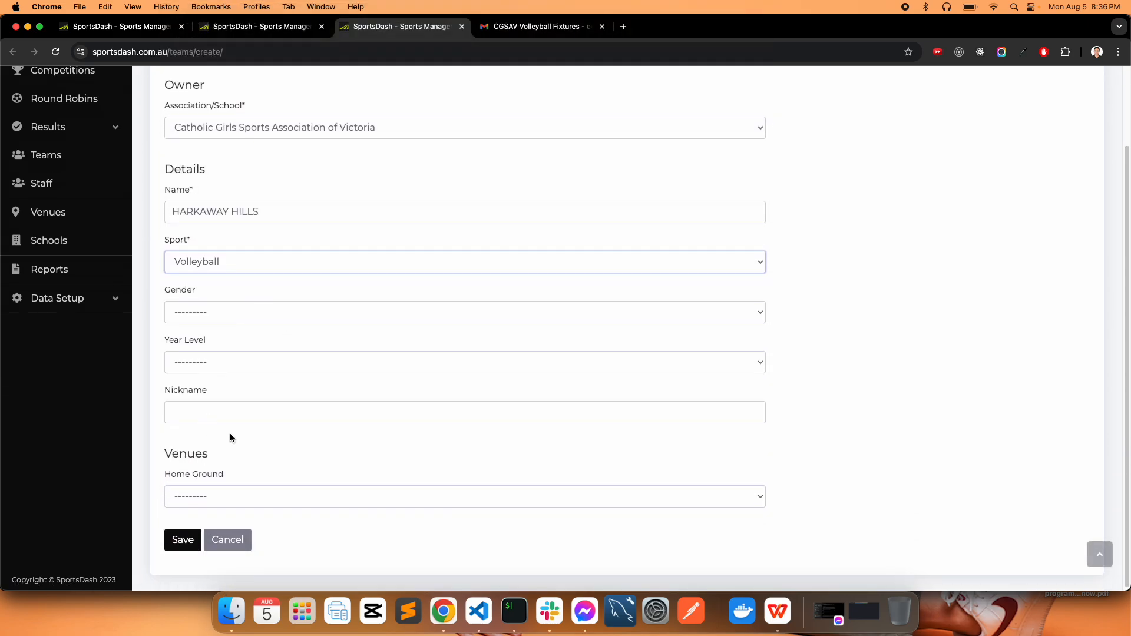
{"action": "left_click", "coordinate": [255, 414]}
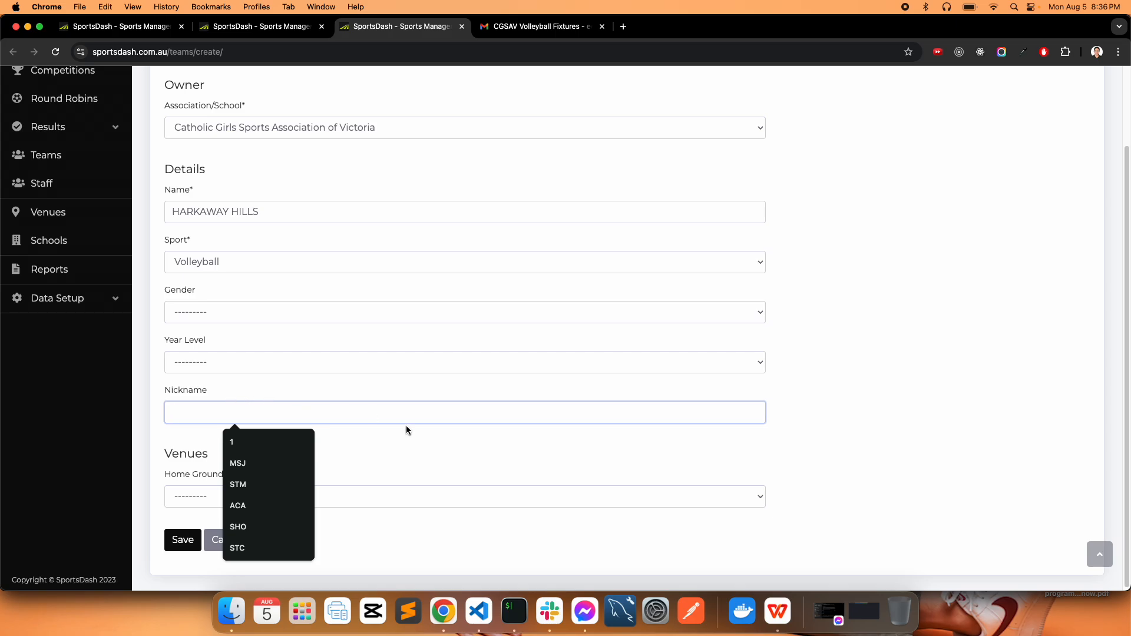
{"action": "left_click", "coordinate": [778, 612]}
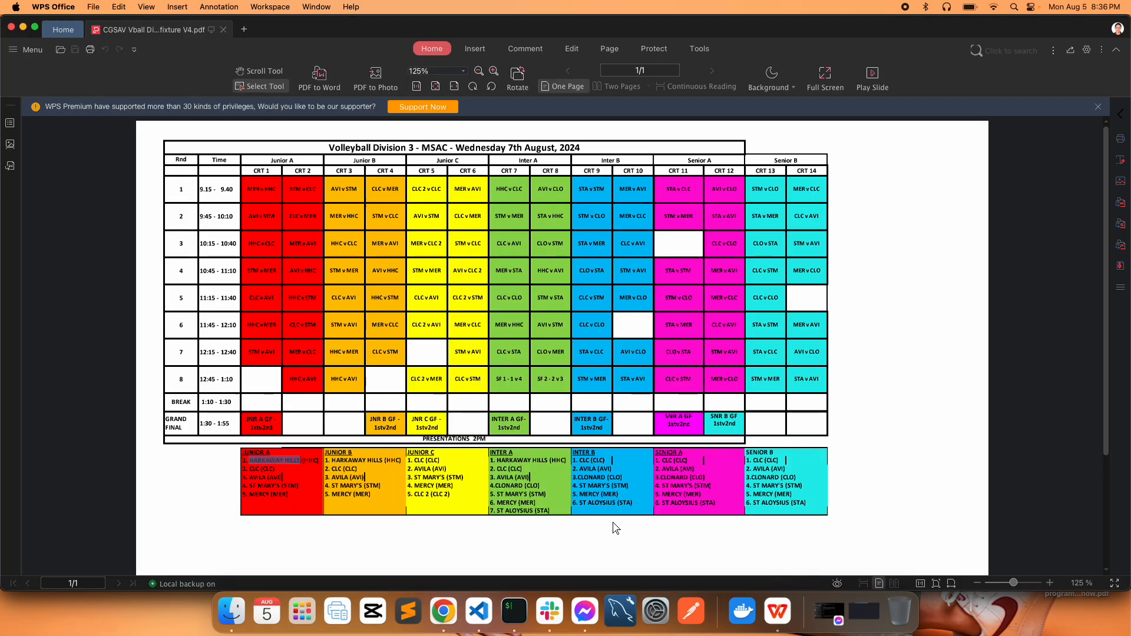
{"action": "left_click", "coordinate": [308, 462]}
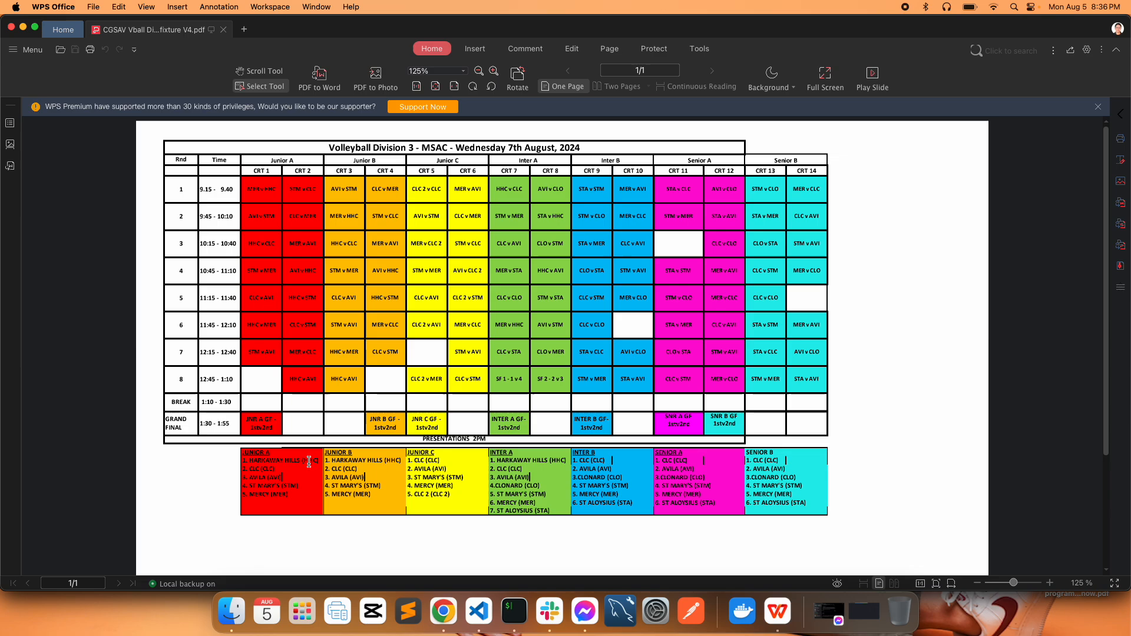
{"action": "double_click", "coordinate": [309, 461]}
{"action": "left_click", "coordinate": [319, 465]}
{"action": "left_click_drag", "start_coordinate": [319, 462], "coordinate": [306, 459]}
{"action": "left_click", "coordinate": [443, 612]}
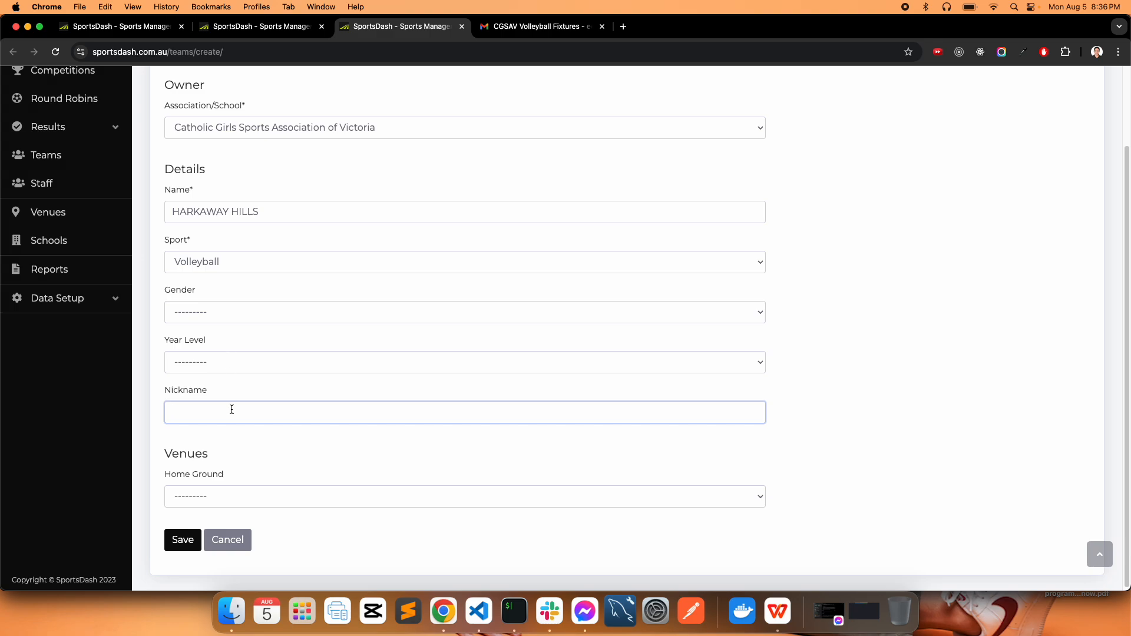
- Set the nickname to HHC without brackets and save the Harkaway Hills team
{"action": "left_click", "coordinate": [231, 416]}
{"action": "type", "text": "HHC"}
{"action": "left_click", "coordinate": [248, 437]}
{"action": "left_click", "coordinate": [170, 413]}
{"action": "left_click", "coordinate": [176, 541]}
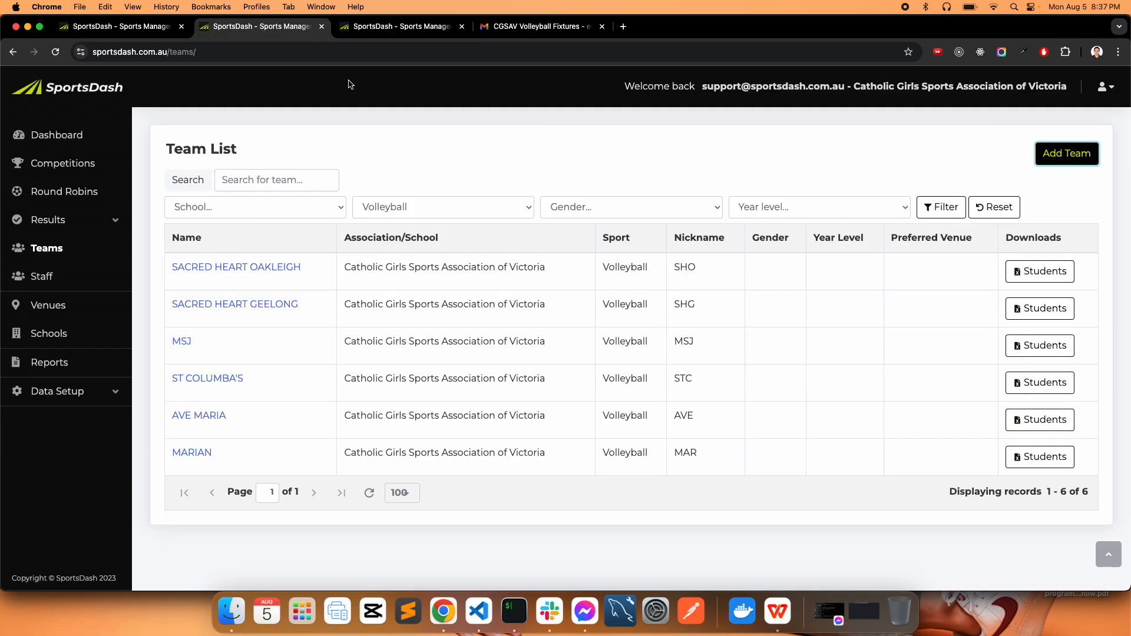
- Refresh the Volleyball team list and copy CLC (CLC) from the Junior A list in the WPS Office fixture
{"action": "left_click", "coordinate": [942, 216]}
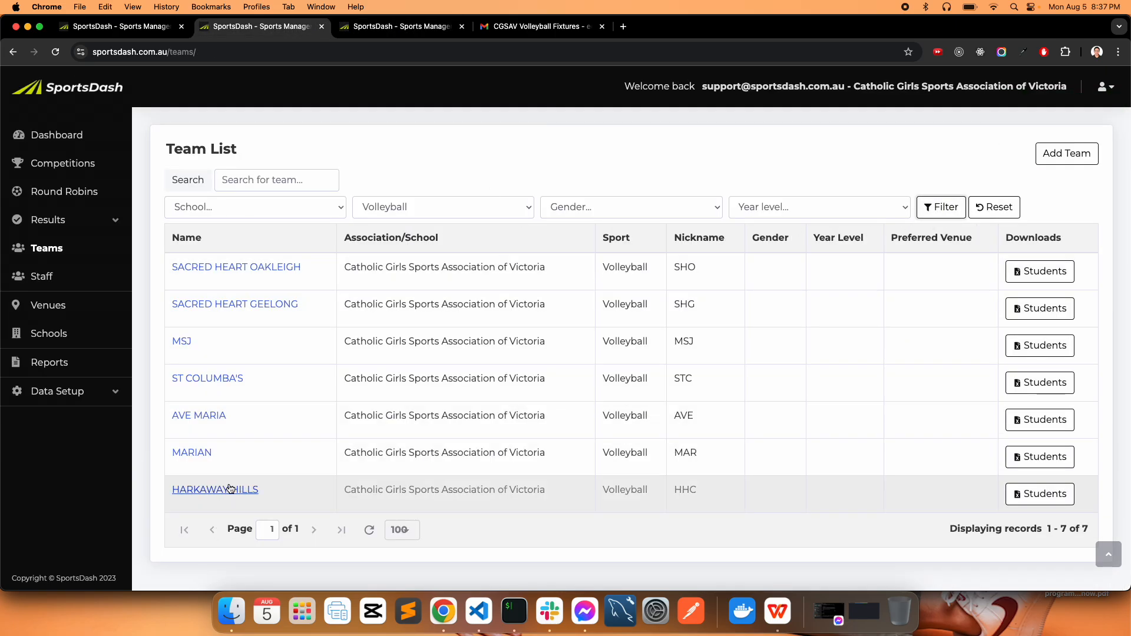
{"action": "key", "text": "ctrl+Tab"}
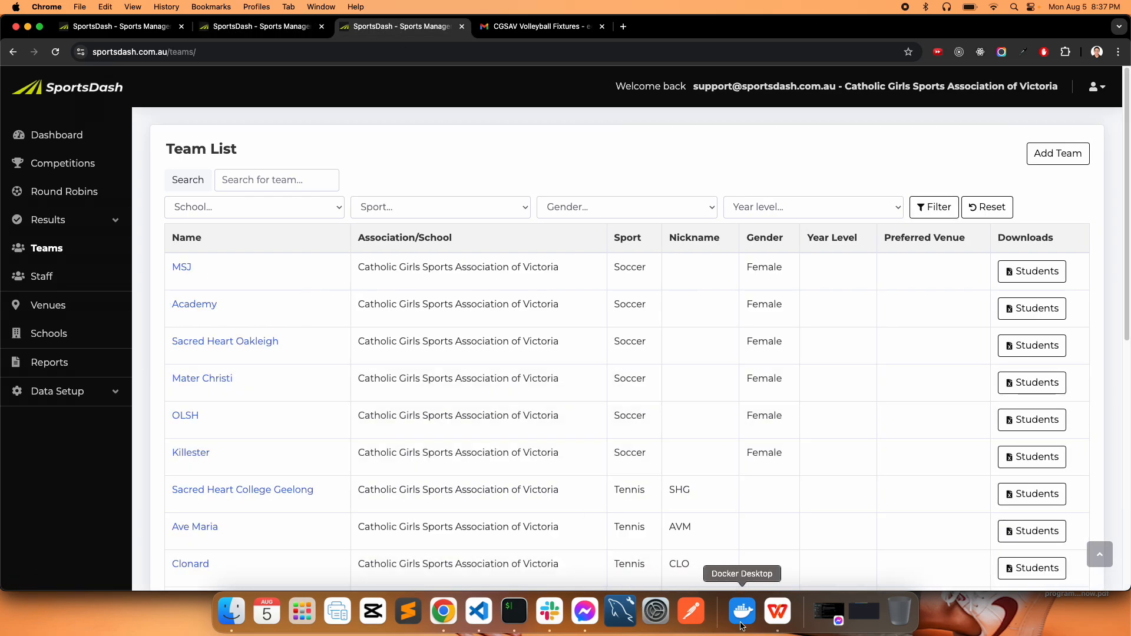
{"action": "left_click", "coordinate": [777, 613]}
{"action": "left_click_drag", "start_coordinate": [251, 471], "coordinate": [275, 468]}
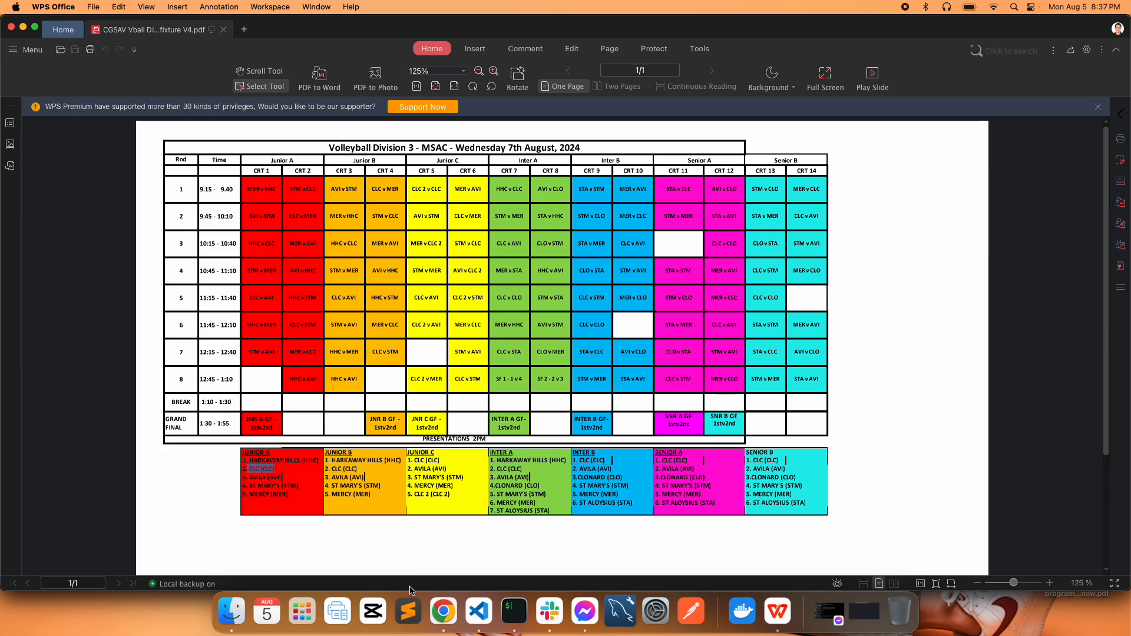
- Look for CLC on the Volleyball-filtered Team List page in Chrome and check it against the WPS Office fixture
{"action": "left_click", "coordinate": [443, 610]}
{"action": "left_click", "coordinate": [247, 27]}
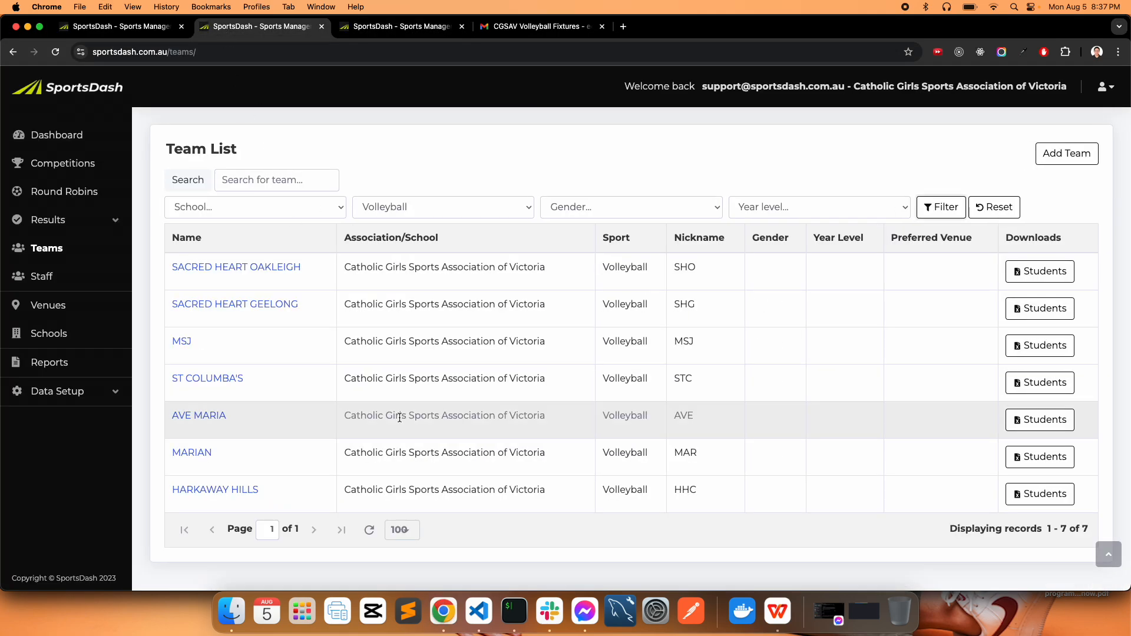
{"action": "key", "text": "super+f"}
{"action": "type", "text": "CLC"}
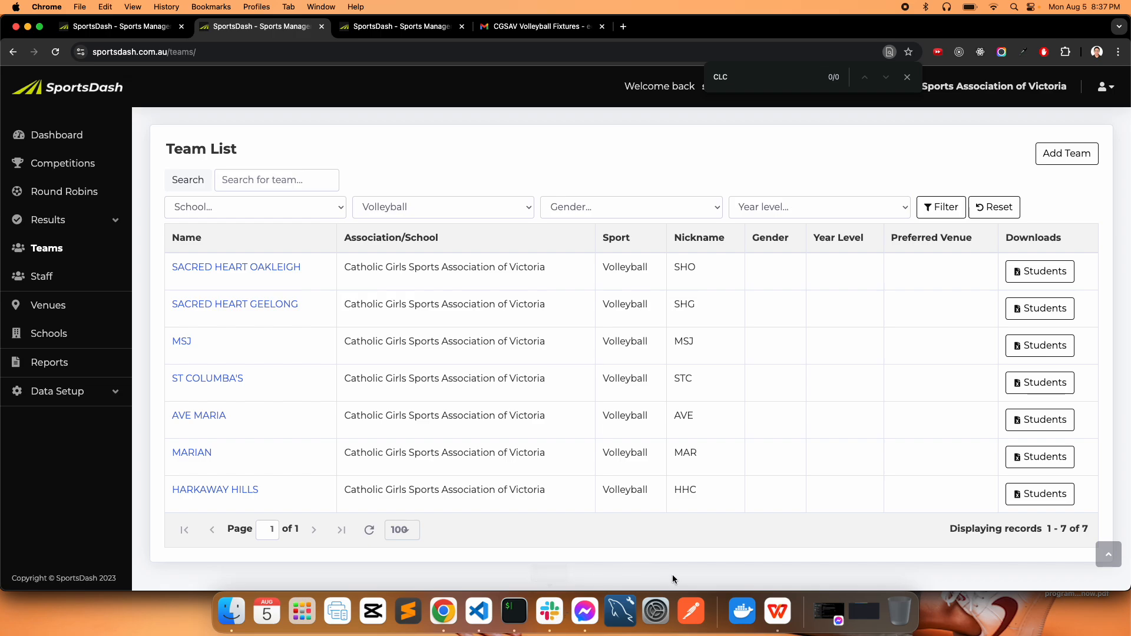
{"action": "left_click", "coordinate": [778, 611]}
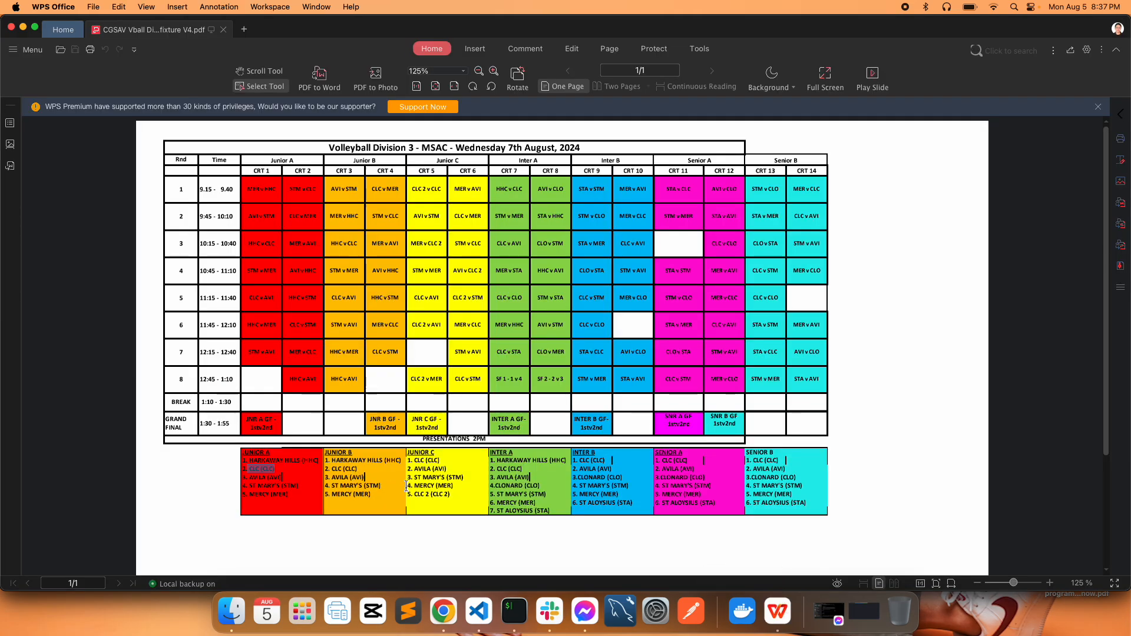
{"action": "left_click", "coordinate": [444, 611]}
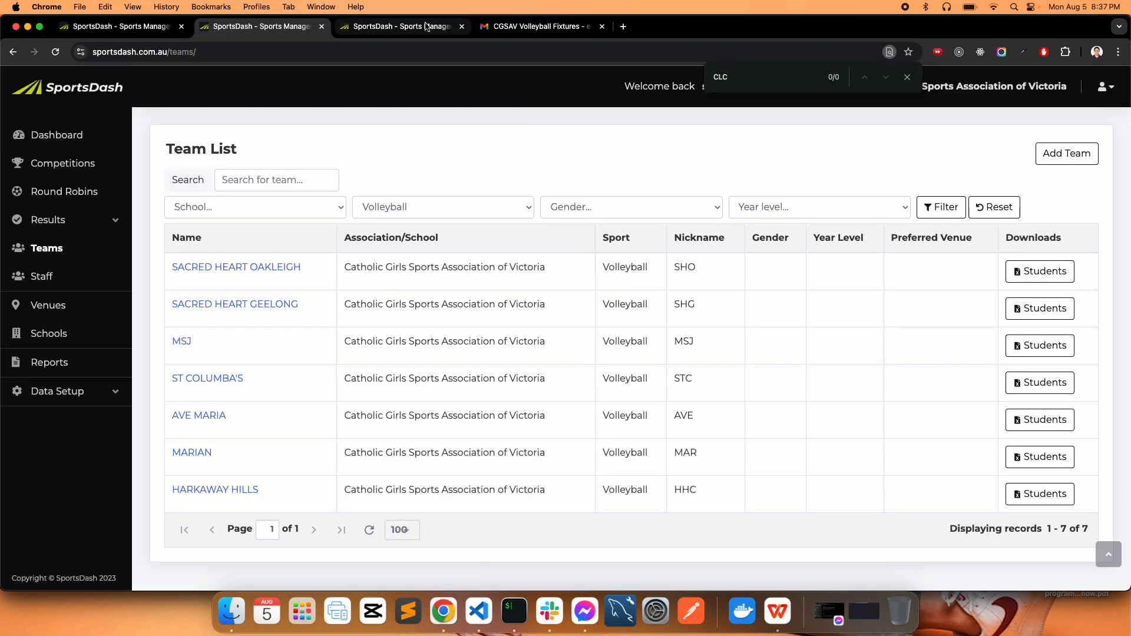
- Start another new team in the other Team List tab, owned by Catholic Girls Sports Association of Victoria
{"action": "left_click", "coordinate": [427, 26]}
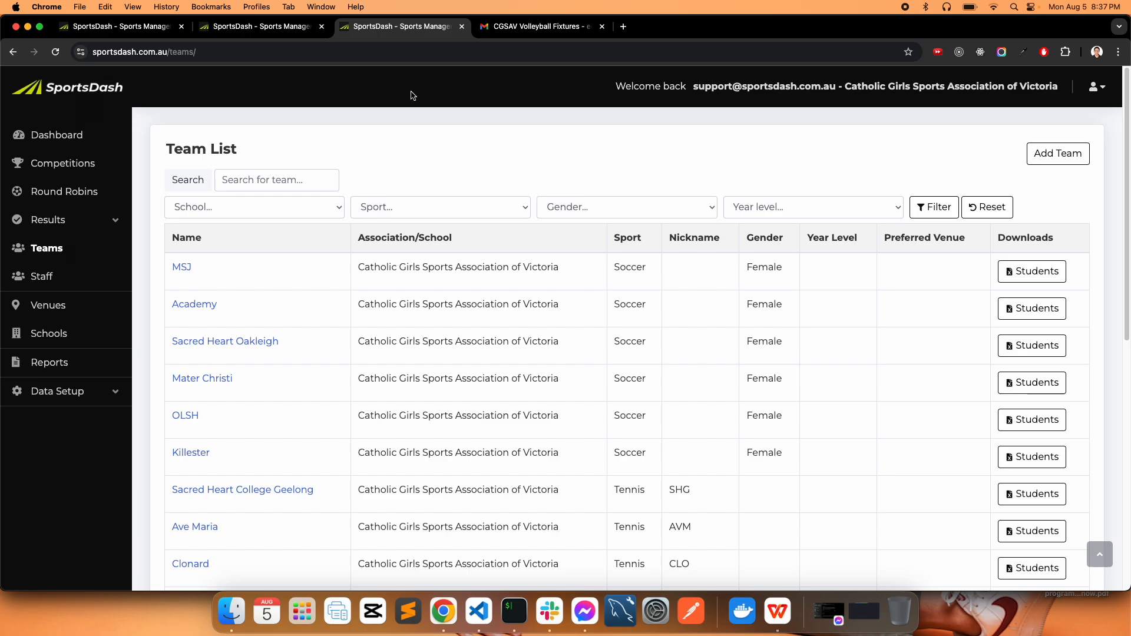
{"action": "left_click", "coordinate": [1059, 153]}
{"action": "left_click", "coordinate": [222, 224]}
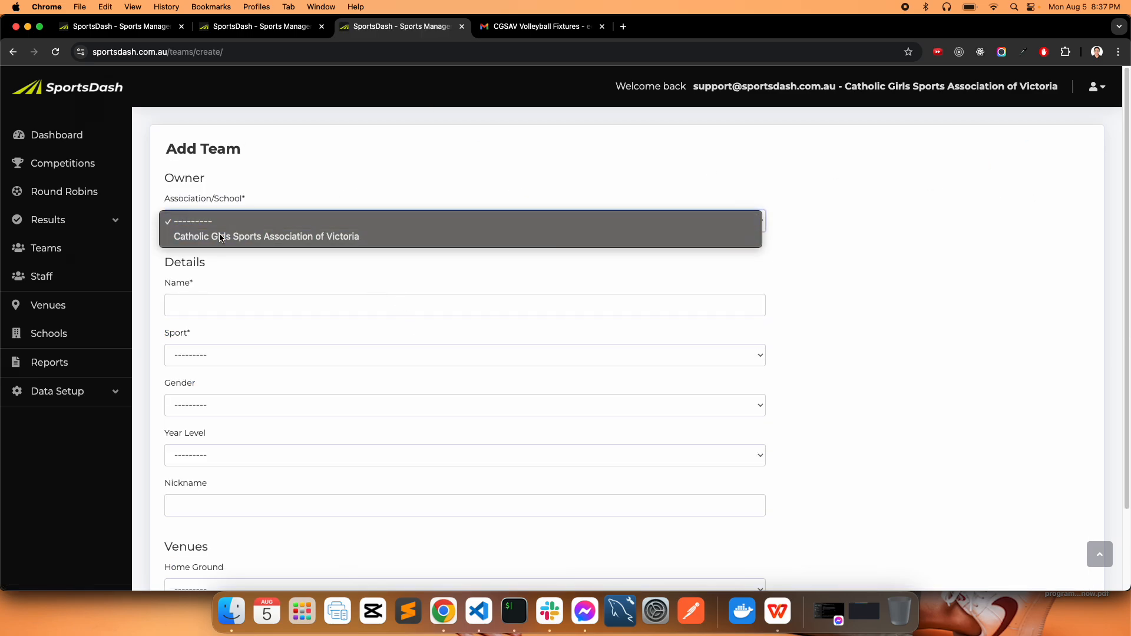
{"action": "left_click", "coordinate": [222, 235]}
- Paste CLC (CLC) as the team name, check it against the WPS Office fixture, and shorten it to CLC
{"action": "left_click", "coordinate": [214, 303]}
{"action": "type", "text": "CLC (CLC)"}
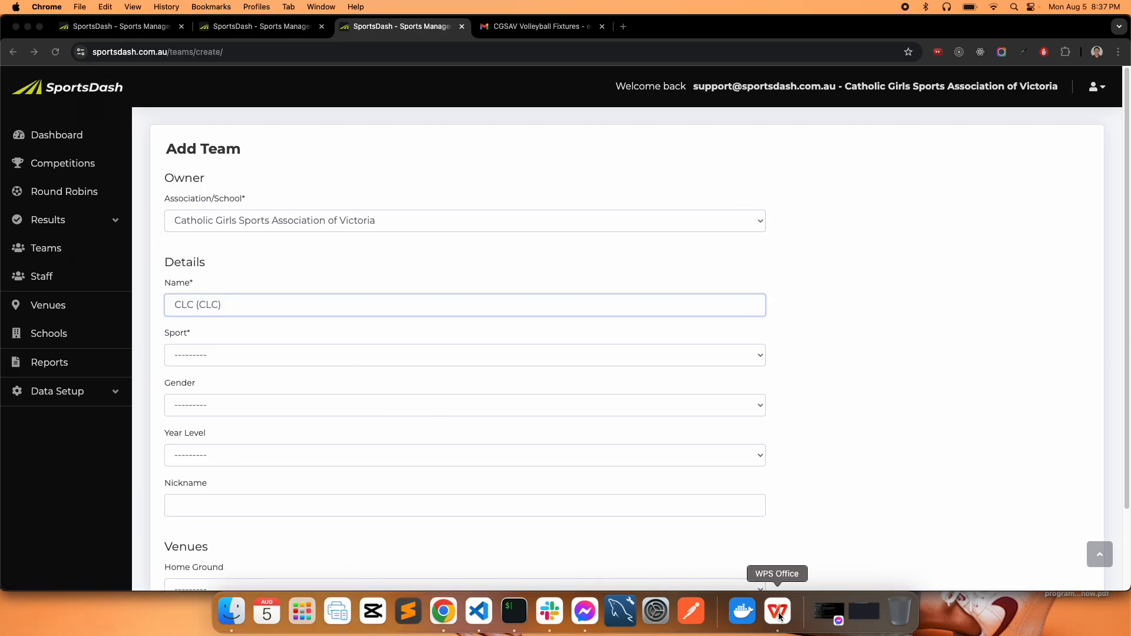
{"action": "left_click", "coordinate": [778, 611]}
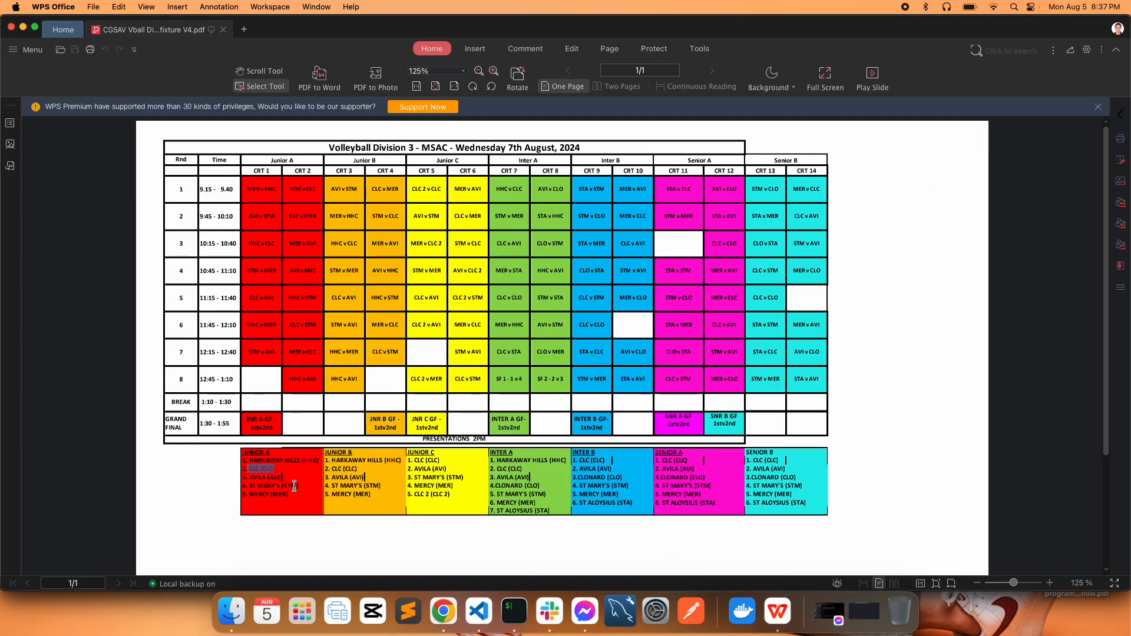
{"action": "left_click", "coordinate": [443, 612]}
{"action": "left_click_drag", "start_coordinate": [231, 305], "coordinate": [194, 305]}
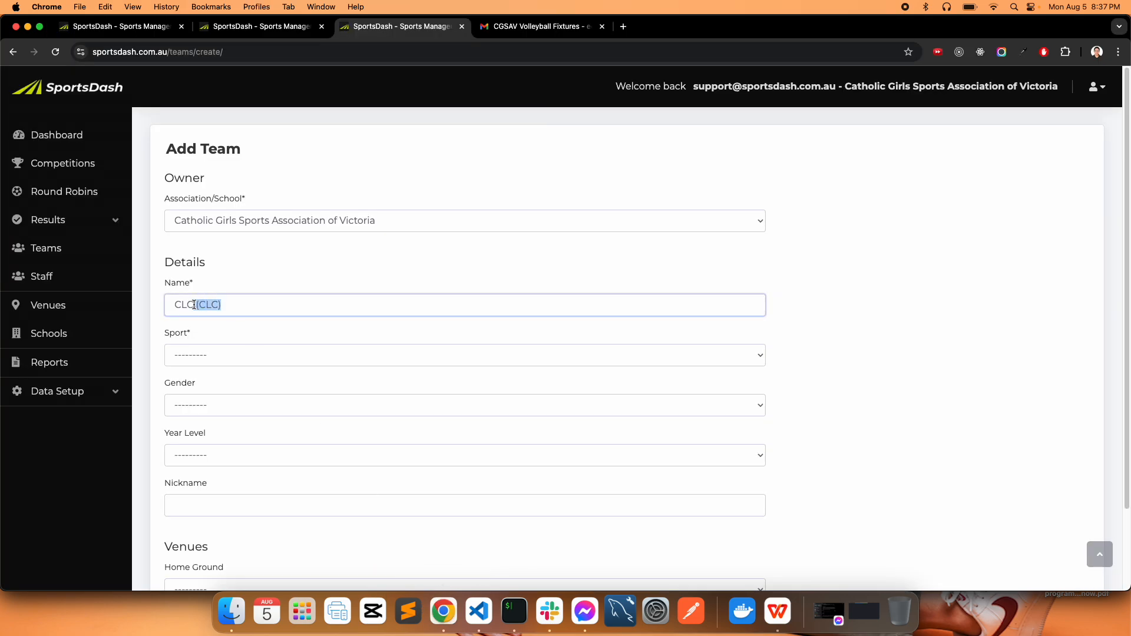
{"action": "key", "text": "BackSpace"}
- Set the CLC team's sport to Volleyball and its nickname to CLC, and save the team
{"action": "left_click", "coordinate": [281, 357]}
{"action": "left_click", "coordinate": [288, 578]}
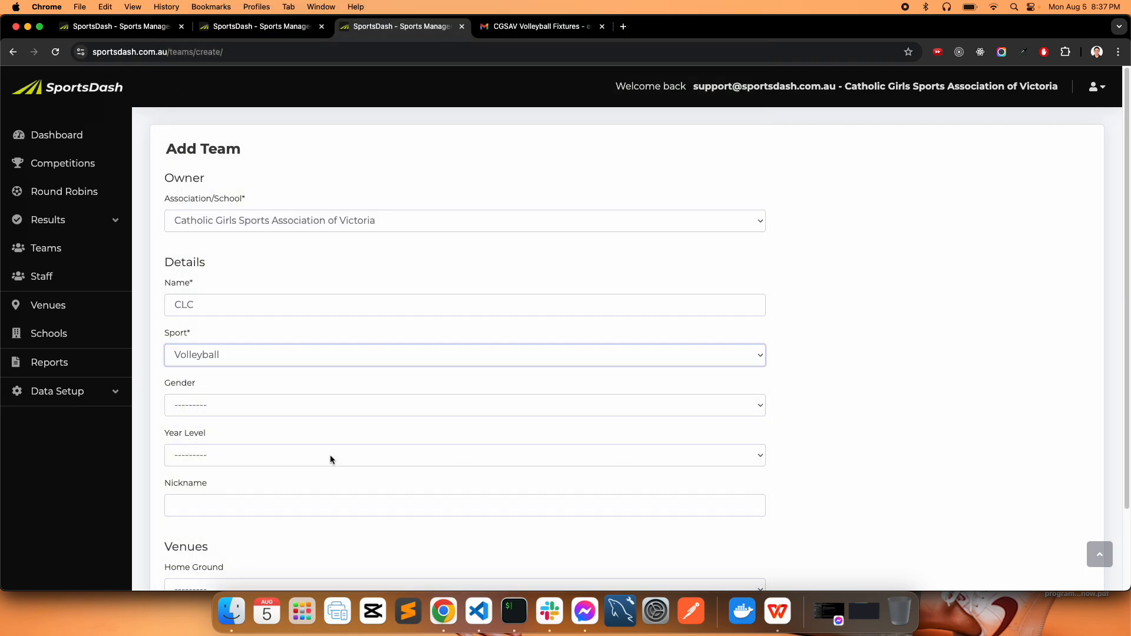
{"action": "scroll", "coordinate": [316, 450], "scroll_direction": "down", "scroll_amount": 2}
{"action": "left_click", "coordinate": [281, 446]}
{"action": "type", "text": "(CLC)"}
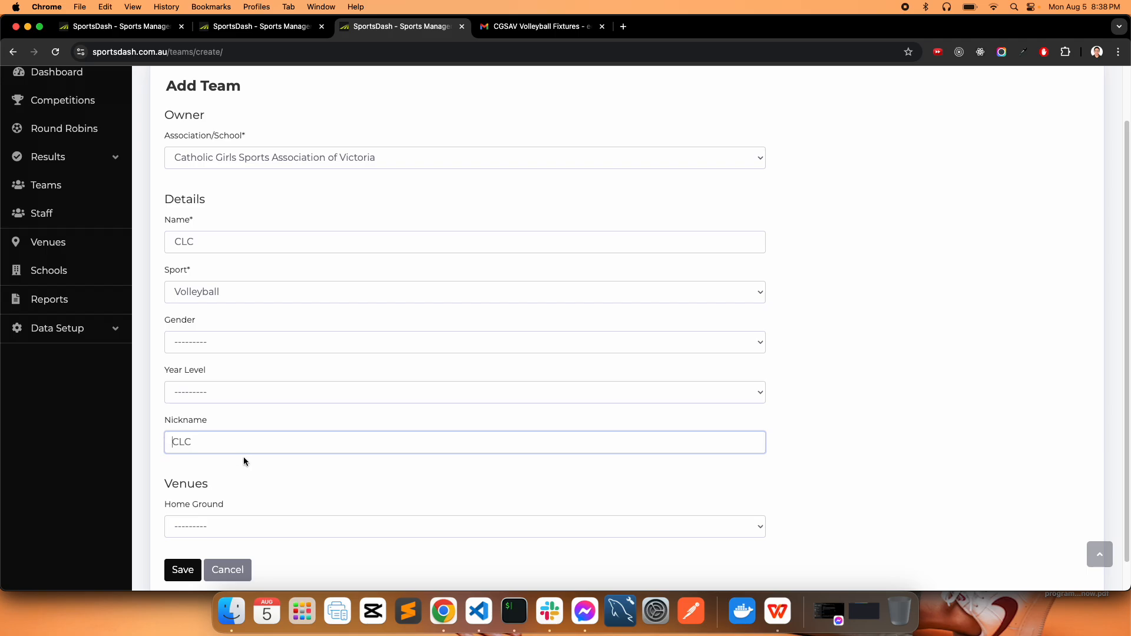
{"action": "left_click", "coordinate": [183, 572]}
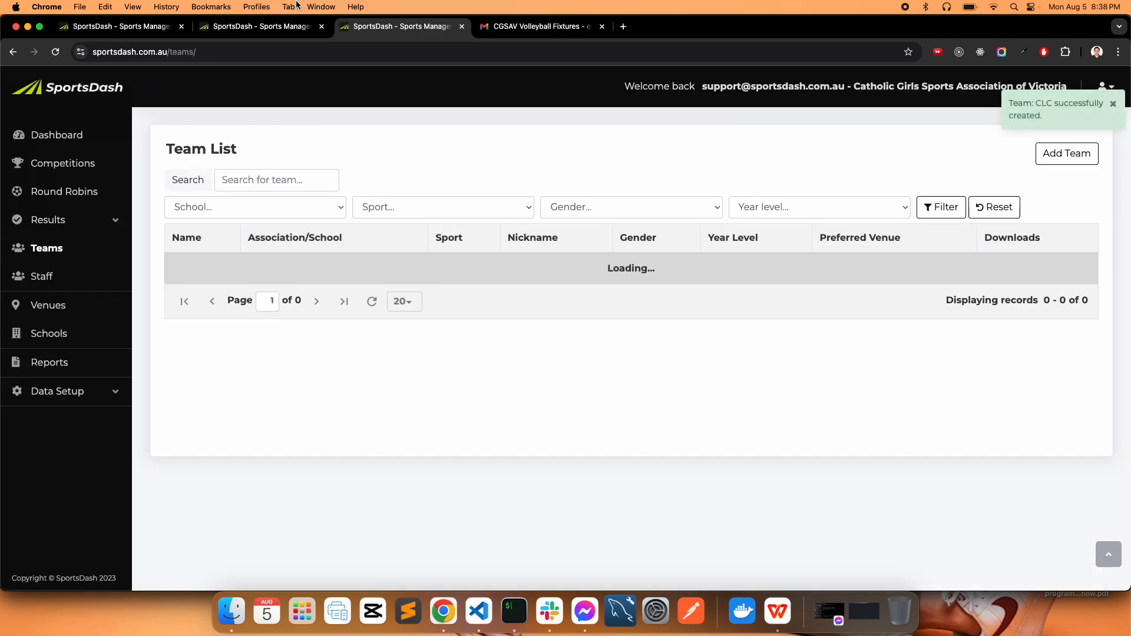
- Refresh the Volleyball-filtered Team List in the other tab to check for the new CLC team
{"action": "left_click", "coordinate": [247, 26]}
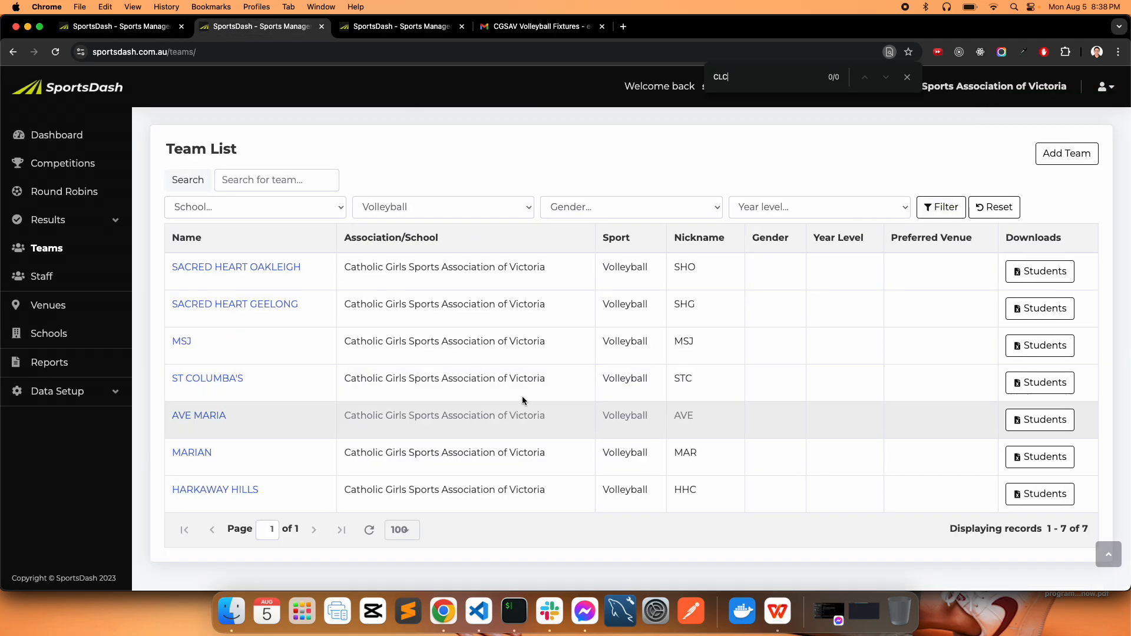
{"action": "left_click", "coordinate": [940, 206]}
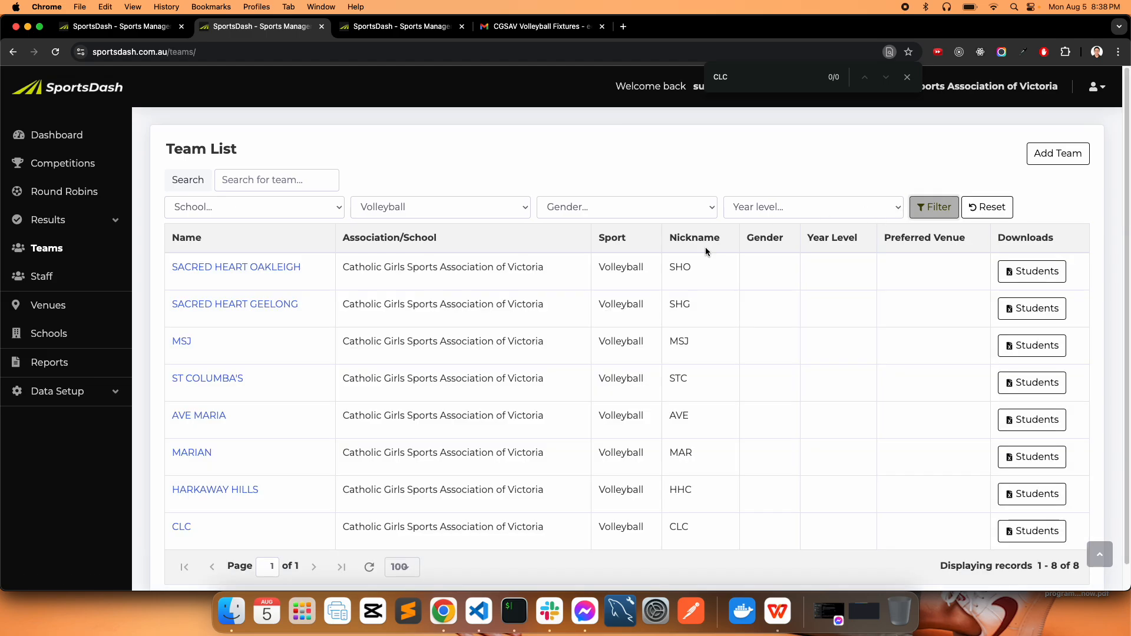
{"action": "left_click", "coordinate": [412, 27]}
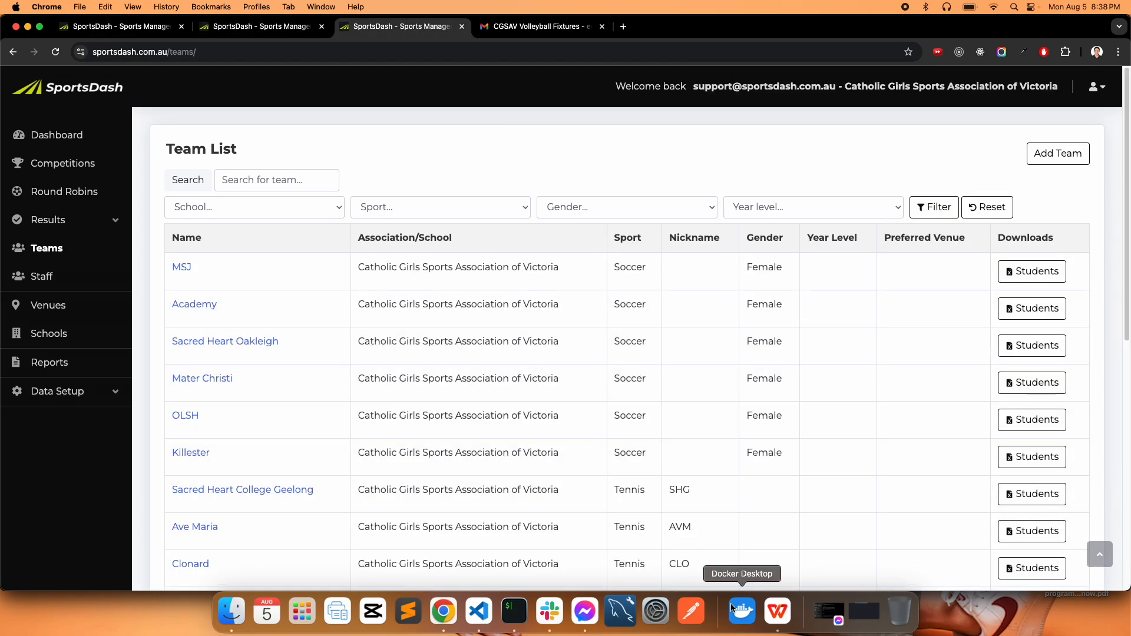
- Copy AVILA (AVI) from the Junior A team list in the WPS Office fixture and return to Chrome
{"action": "left_click", "coordinate": [778, 611]}
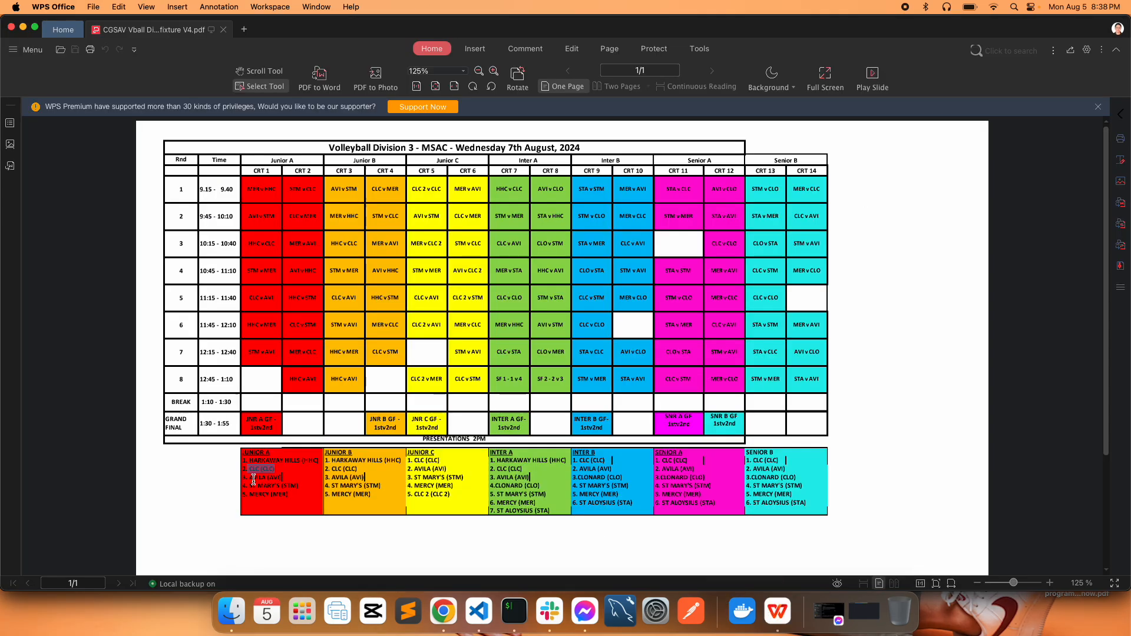
{"action": "left_click_drag", "start_coordinate": [250, 477], "coordinate": [284, 476]}
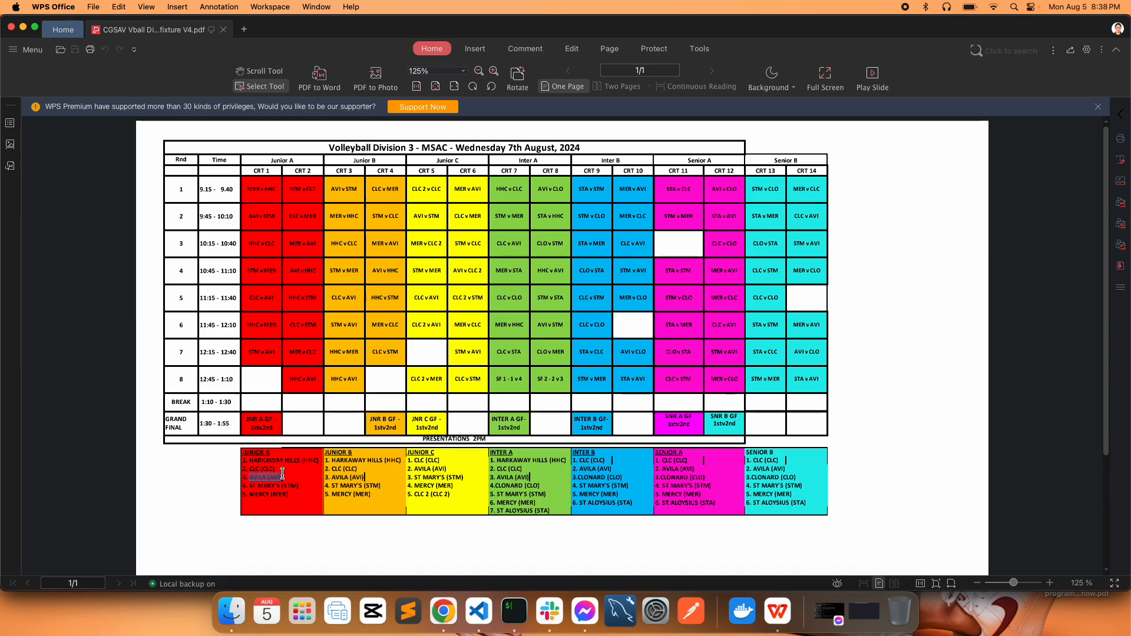
{"action": "left_click", "coordinate": [443, 612]}
- Search the refreshed Volleyball-filtered Team List page for AVI
{"action": "left_click", "coordinate": [279, 47]}
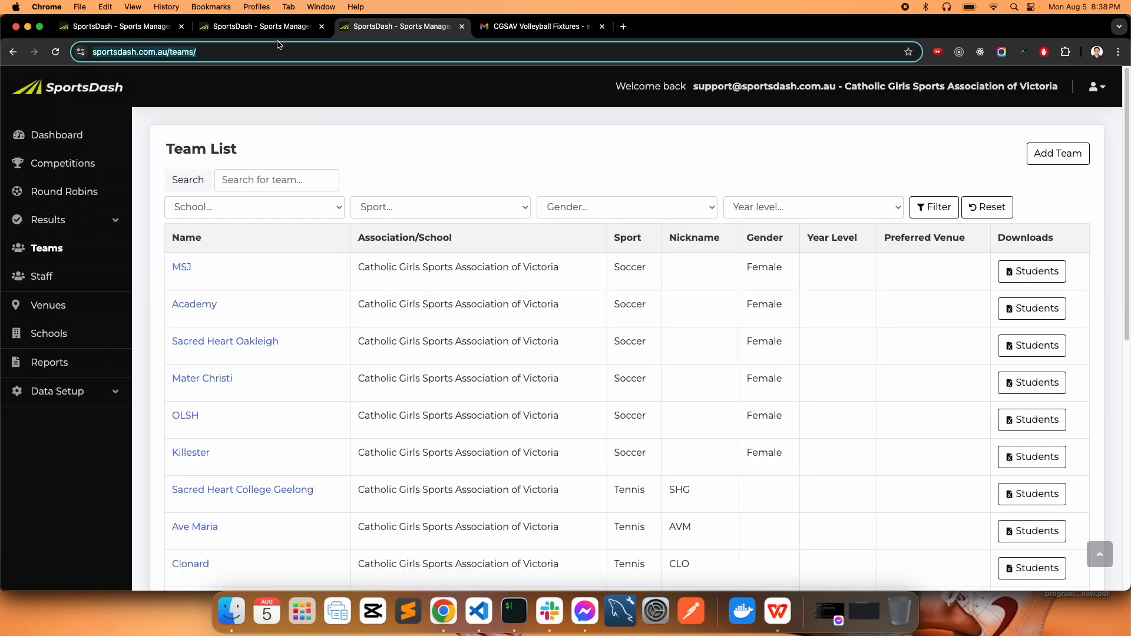
{"action": "left_click", "coordinate": [278, 36]}
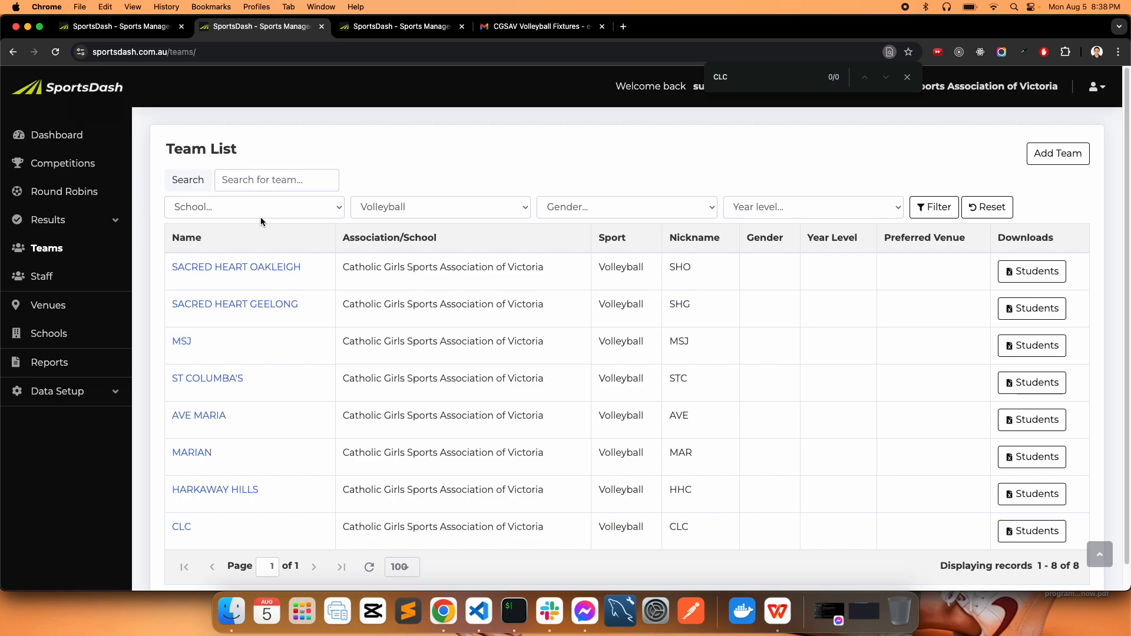
{"action": "left_click", "coordinate": [934, 207]}
{"action": "key", "text": "super+f"}
{"action": "type", "text": "AVI"}
{"action": "left_click", "coordinate": [908, 77]}
- Start a new team in the other Team List tab, owned by Catholic Girls Sports Association of Victoria, with AVILA (AVI) pasted as its name
{"action": "left_click", "coordinate": [389, 27]}
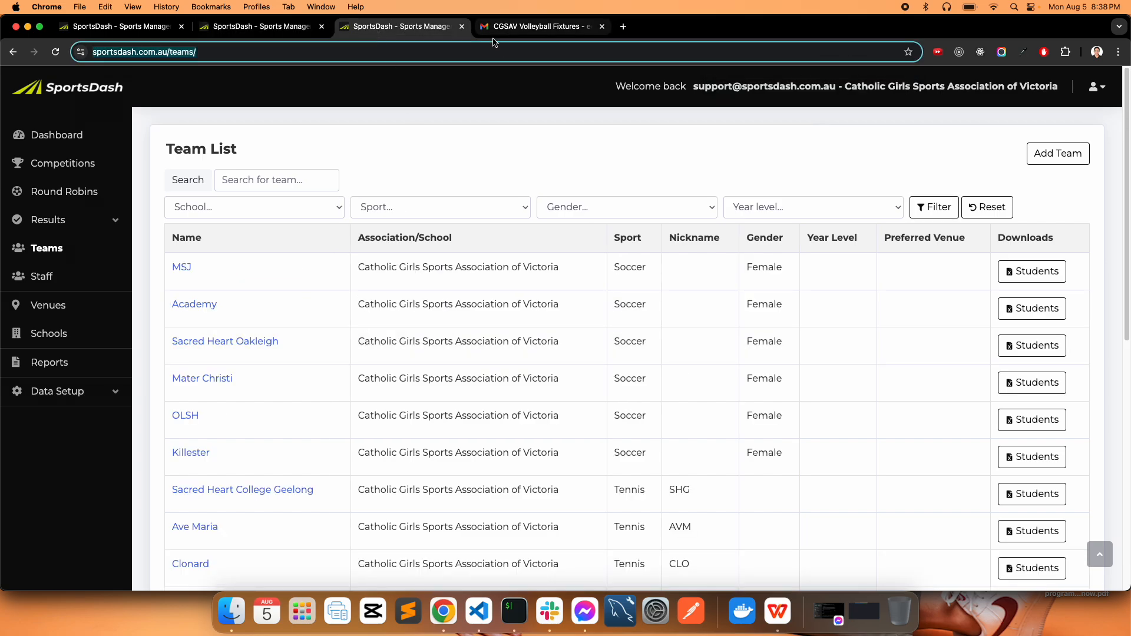
{"action": "left_click", "coordinate": [1056, 153]}
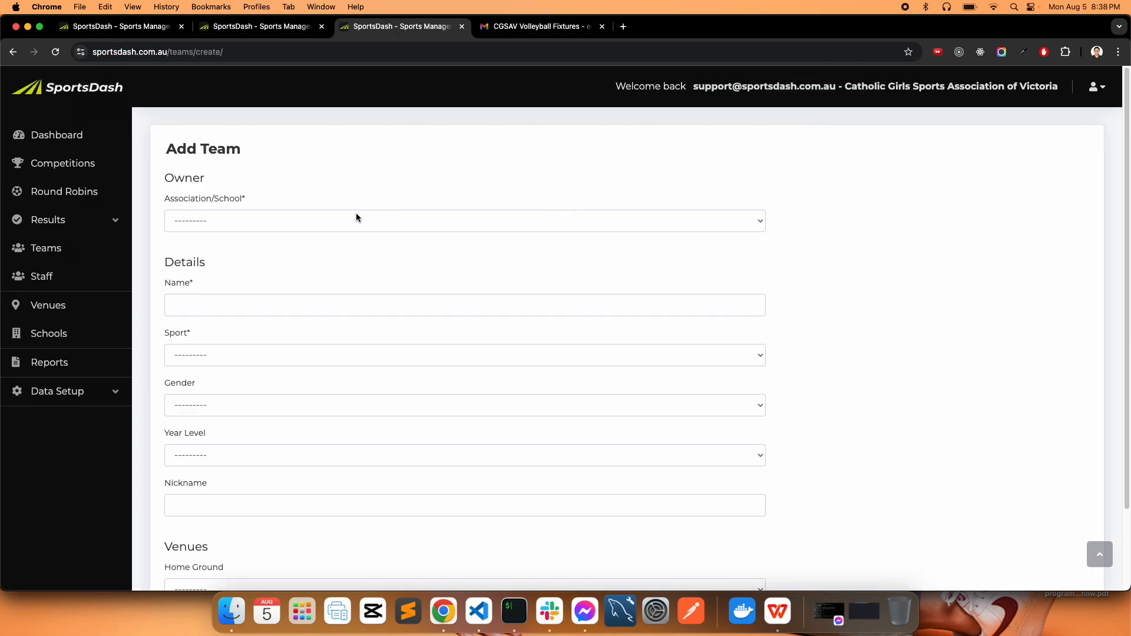
{"action": "left_click", "coordinate": [356, 217]}
{"action": "left_click", "coordinate": [317, 236]}
{"action": "left_click", "coordinate": [256, 305]}
{"action": "type", "text": "AVILA (AVI)"}
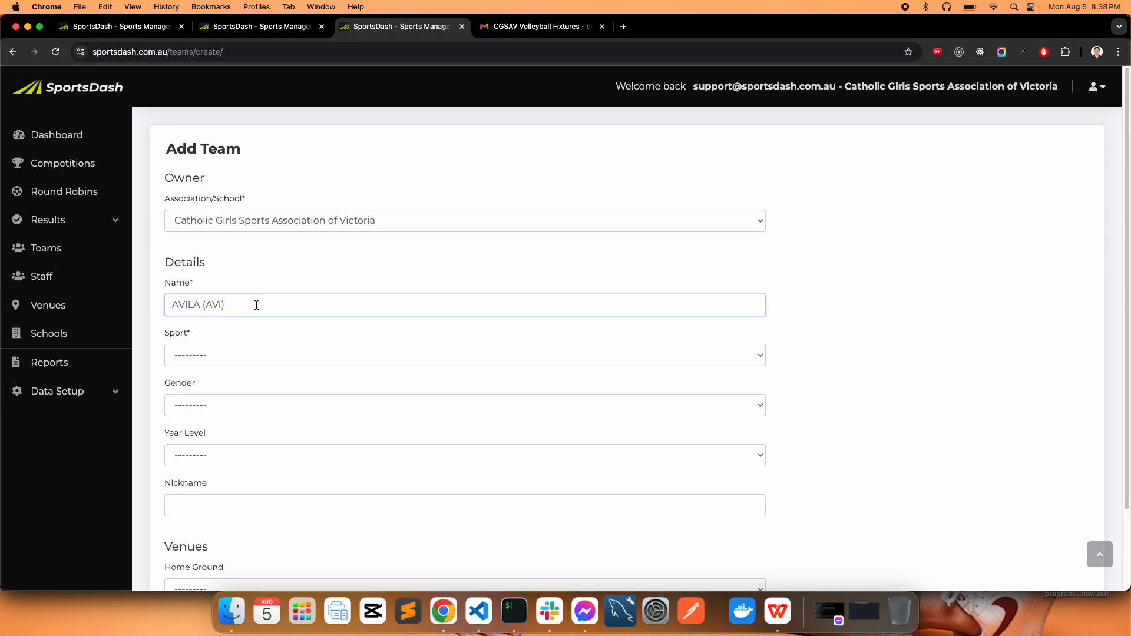
- Shorten the new team's name to AVILA and move the cut AVI into its nickname
{"action": "double_click", "coordinate": [216, 304]}
{"action": "key", "text": "BackSpace"}
{"action": "key", "text": "super+z"}
{"action": "key", "text": "super+x"}
{"action": "key", "text": "Right"}
{"action": "key", "text": "BackSpace"}
{"action": "key", "text": "BackSpace"}
{"action": "key", "text": "BackSpace"}
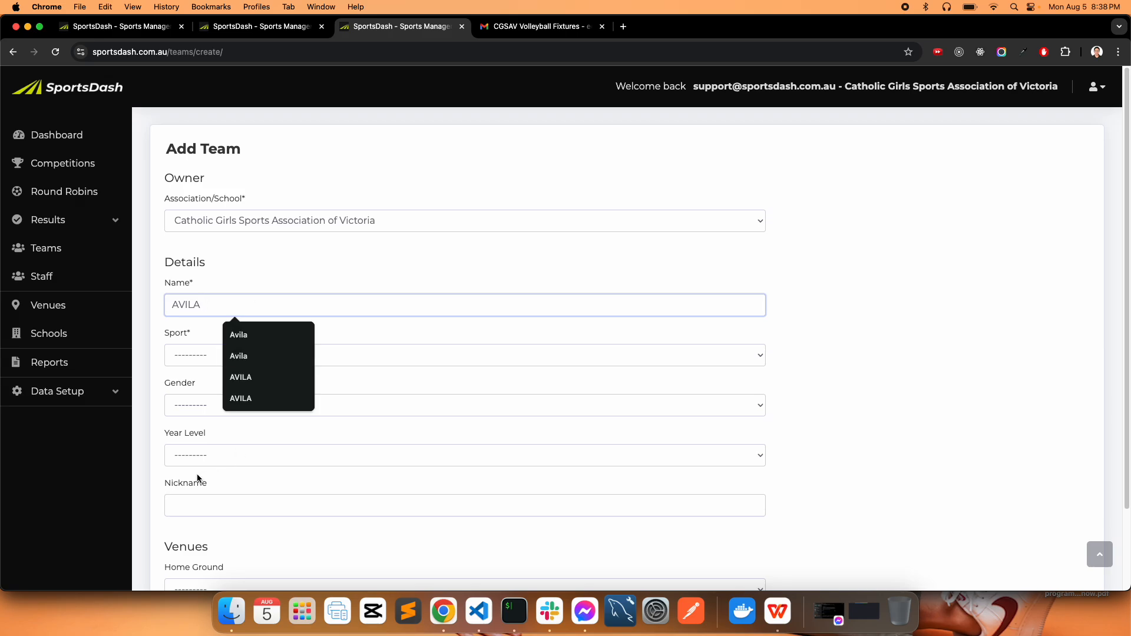
{"action": "left_click", "coordinate": [200, 505]}
{"action": "key", "text": "super+v"}
- Set the AVILA team's sport to Volleyball and save the team
{"action": "left_click", "coordinate": [213, 354]}
{"action": "scroll", "coordinate": [218, 365], "scroll_direction": "down", "scroll_amount": 5}
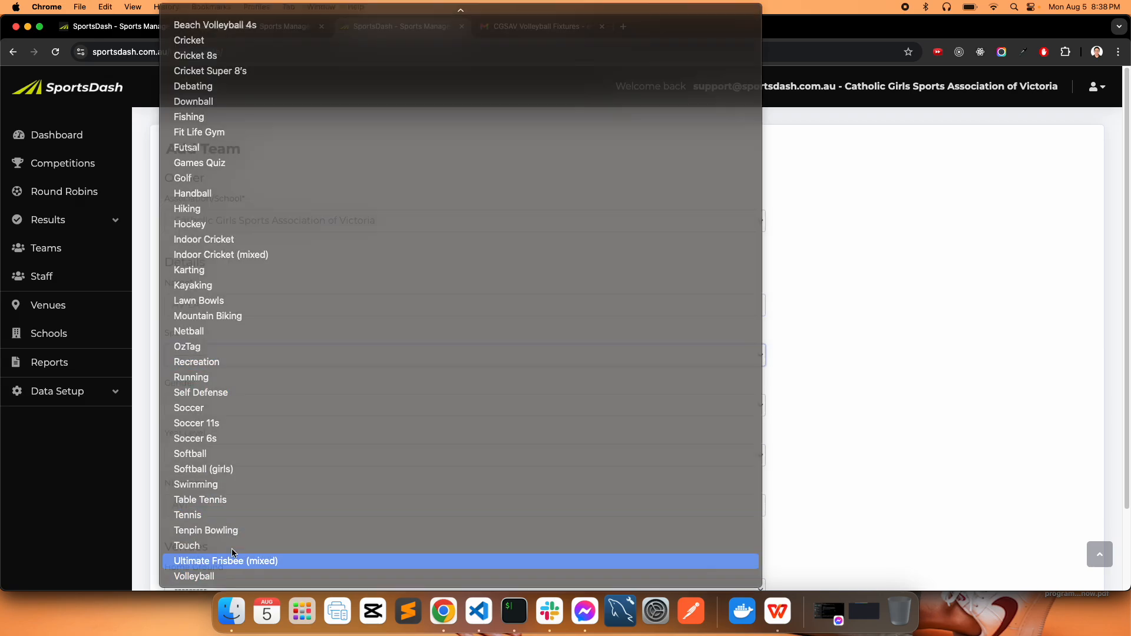
{"action": "left_click", "coordinate": [229, 576]}
{"action": "scroll", "coordinate": [291, 436], "scroll_direction": "down", "scroll_amount": 2}
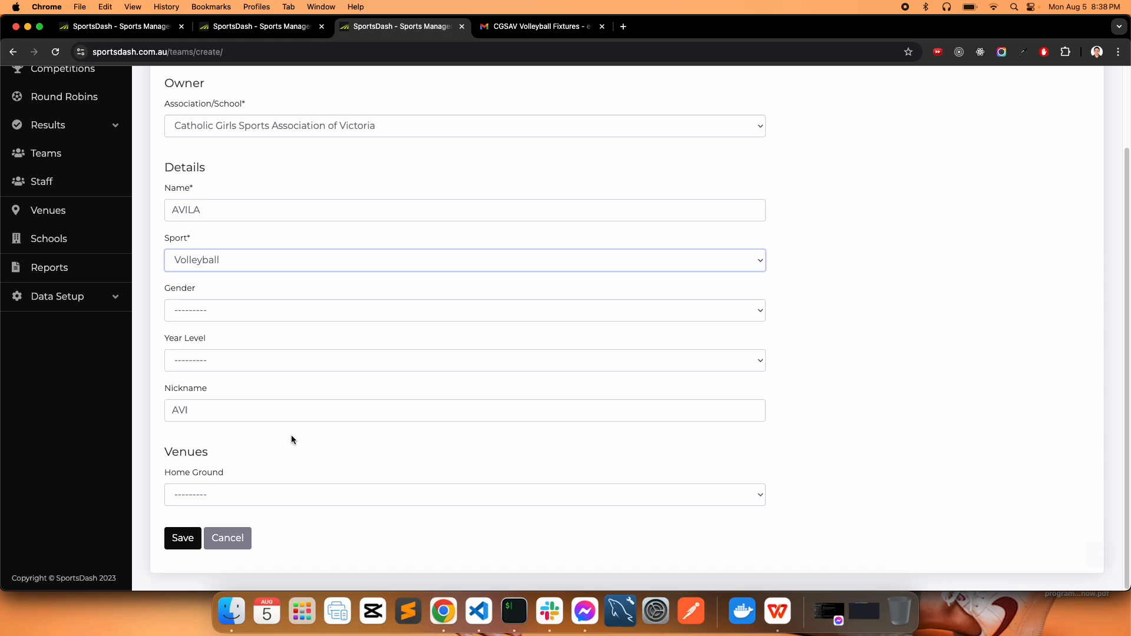
{"action": "left_click", "coordinate": [184, 543]}
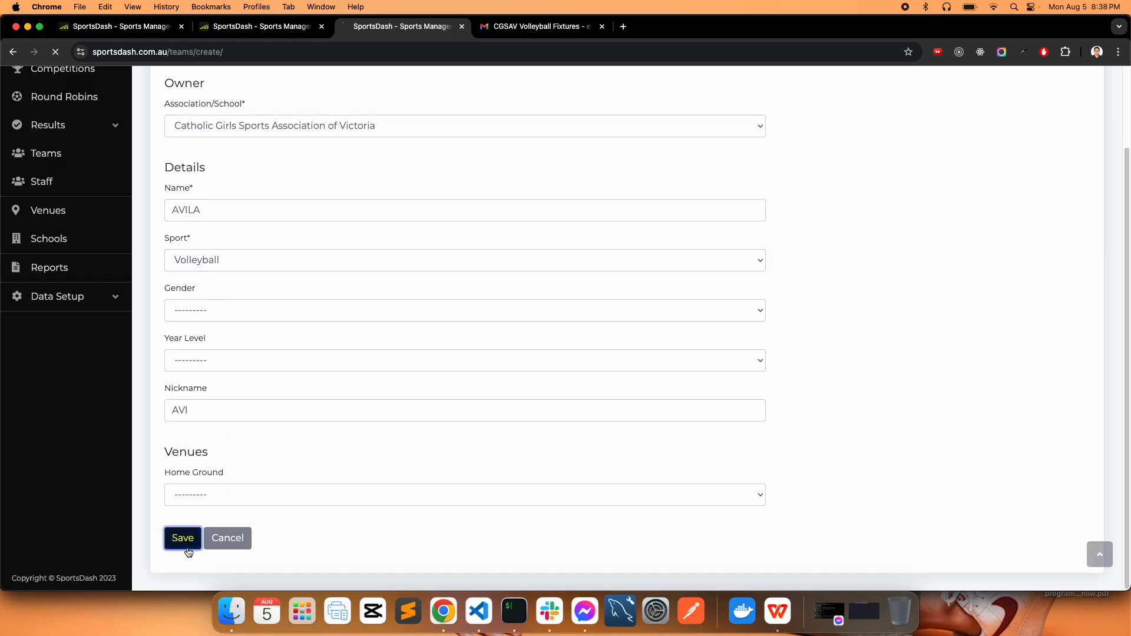
- Copy ST MARY'S (STM) from the Junior A team list in the WPS Office fixture and return to Chrome
{"action": "left_click", "coordinate": [778, 611]}
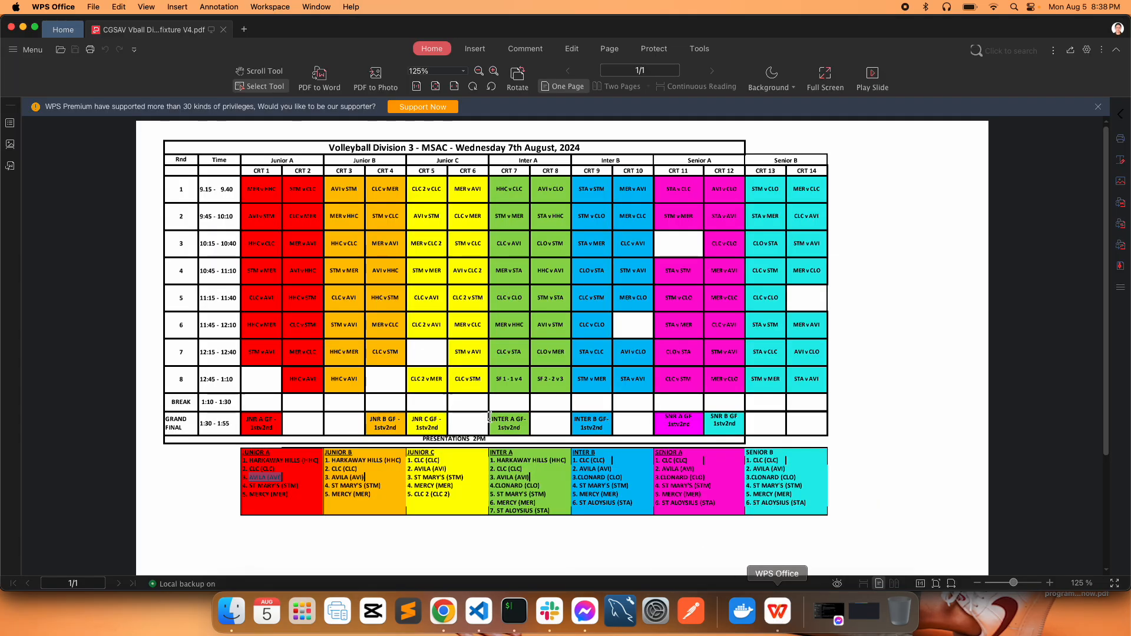
{"action": "left_click", "coordinate": [248, 487]}
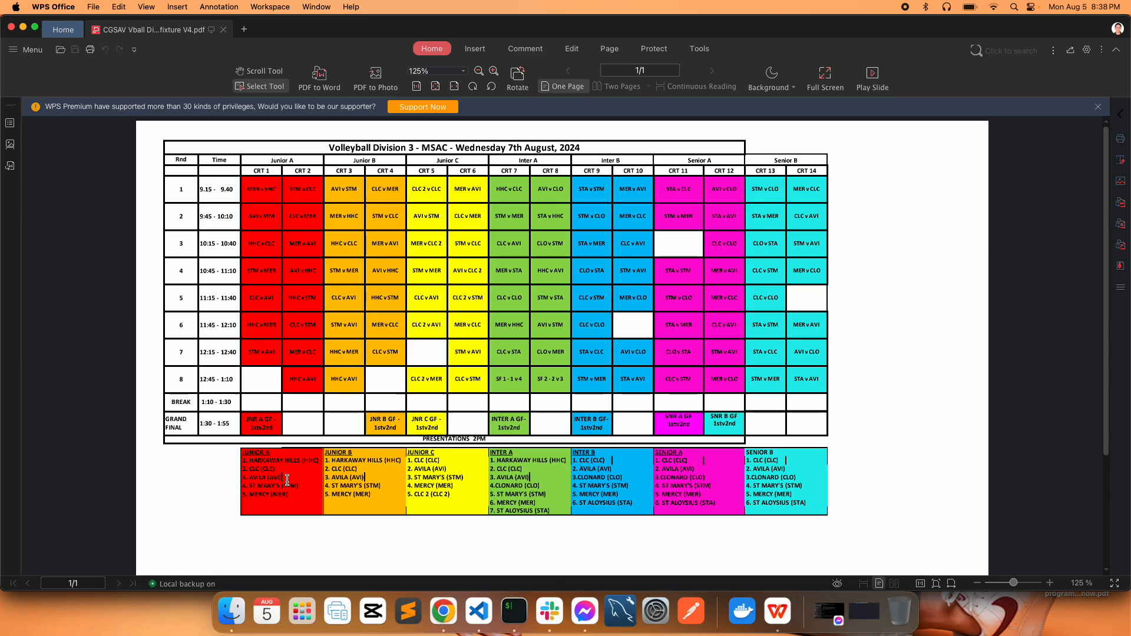
{"action": "mouse_move", "coordinate": [279, 486]}
{"action": "left_mouse_down"}
{"action": "mouse_move", "coordinate": [248, 486]}
{"action": "mouse_move", "coordinate": [263, 485]}
{"action": "left_mouse_up"}
{"action": "left_click", "coordinate": [443, 611]}
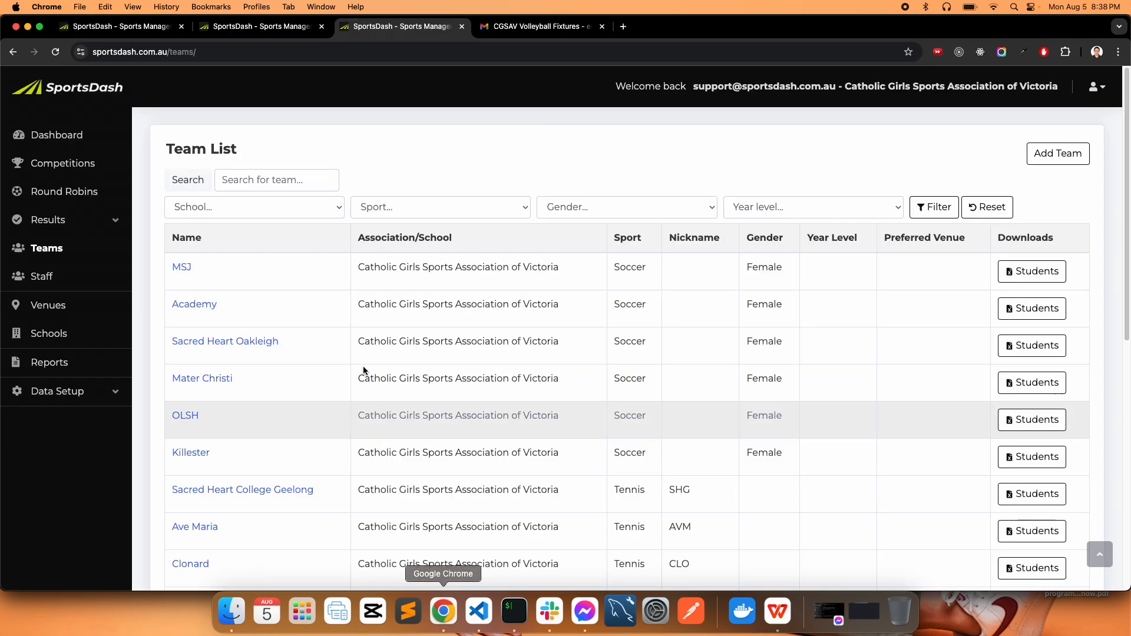
- Search the Volleyball-filtered Team List page for ST MAR, and refresh the filtered list to check its teams
{"action": "left_click", "coordinate": [262, 26]}
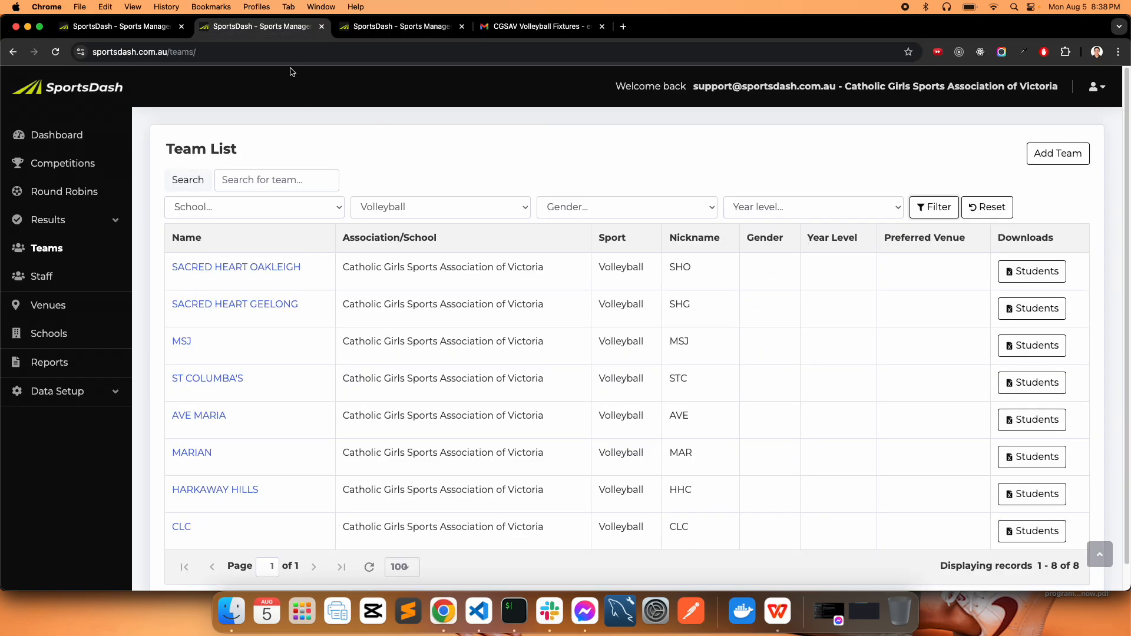
{"action": "key", "text": "super+f"}
{"action": "key", "text": "super+a"}
{"action": "type", "text": "S"}
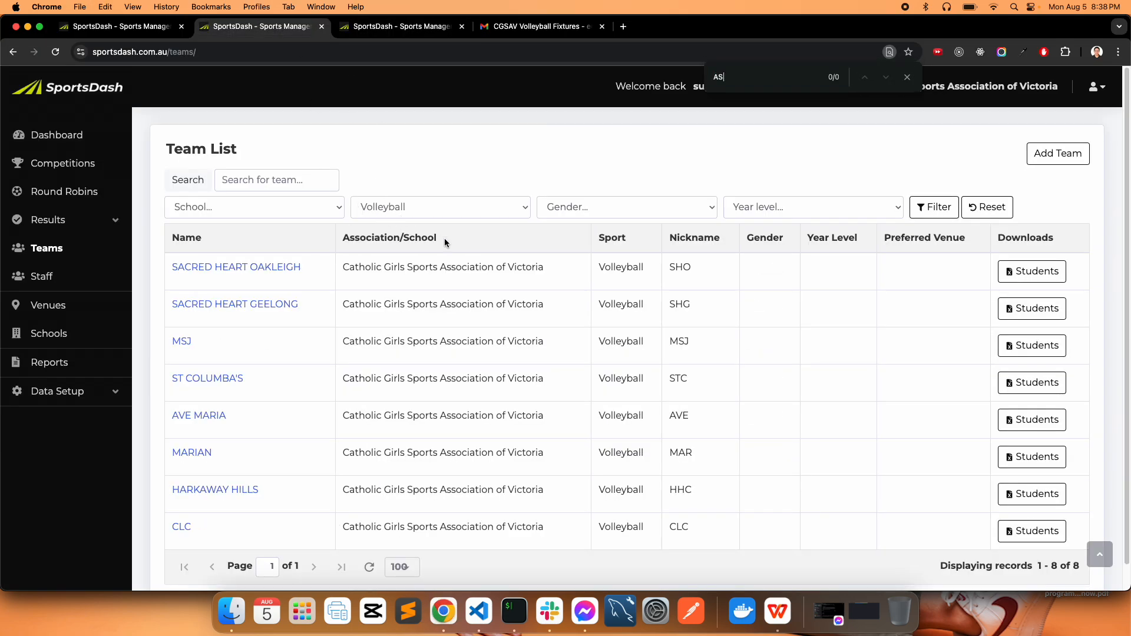
{"action": "type", "text": "T MAR"}
{"action": "key", "text": "ctrl+Tab"}
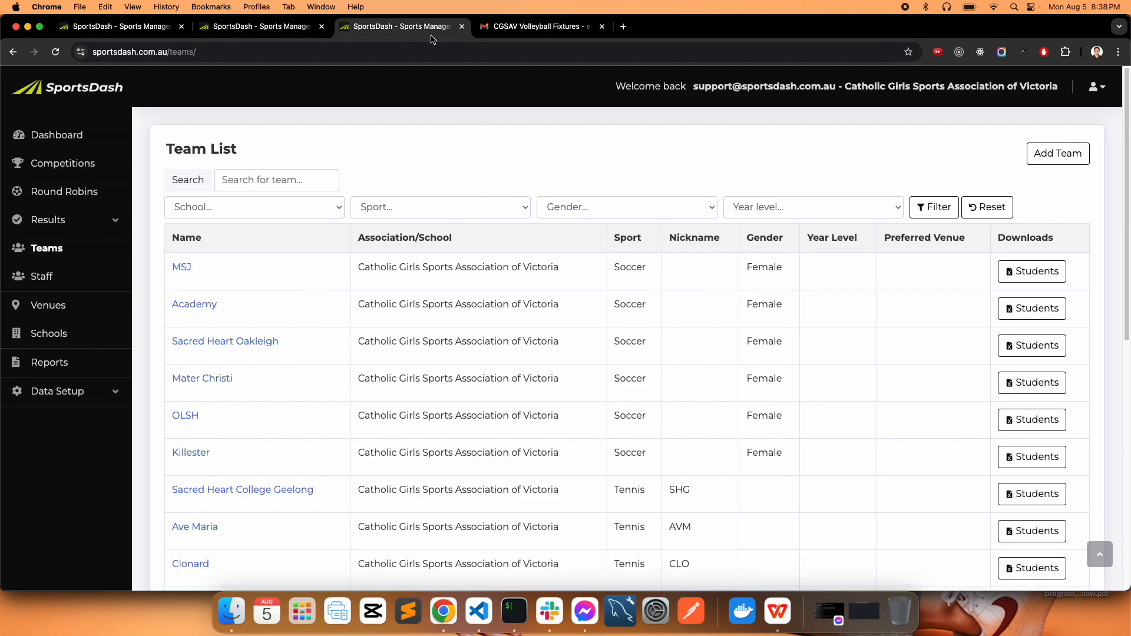
{"action": "left_click", "coordinate": [280, 35]}
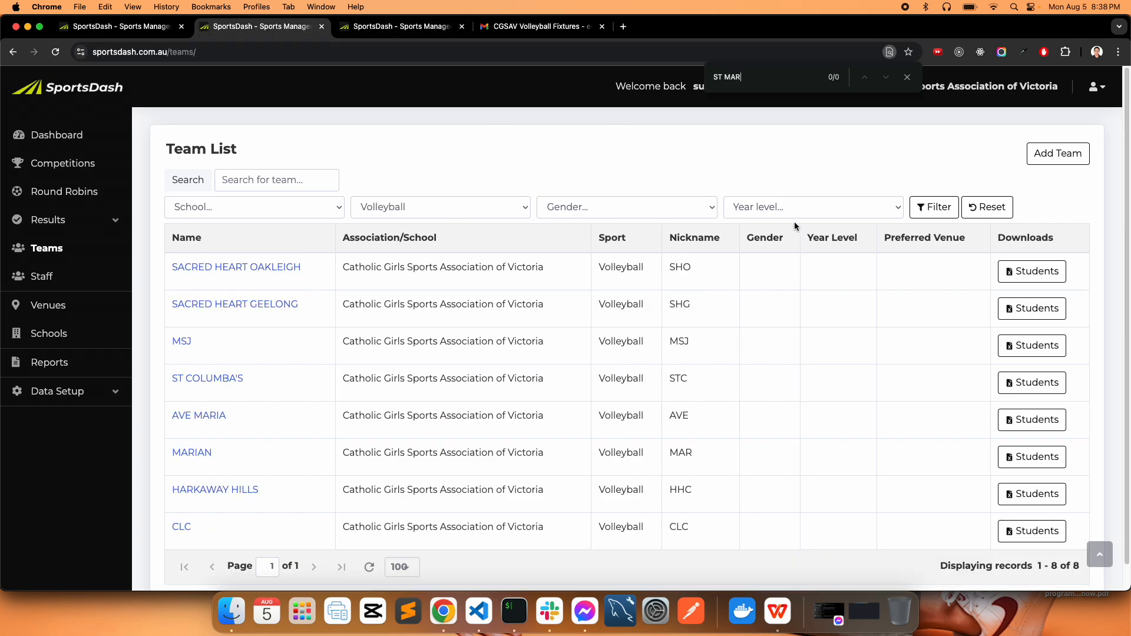
{"action": "left_click", "coordinate": [928, 209]}
{"action": "scroll", "coordinate": [404, 397], "scroll_direction": "down", "scroll_amount": 2}
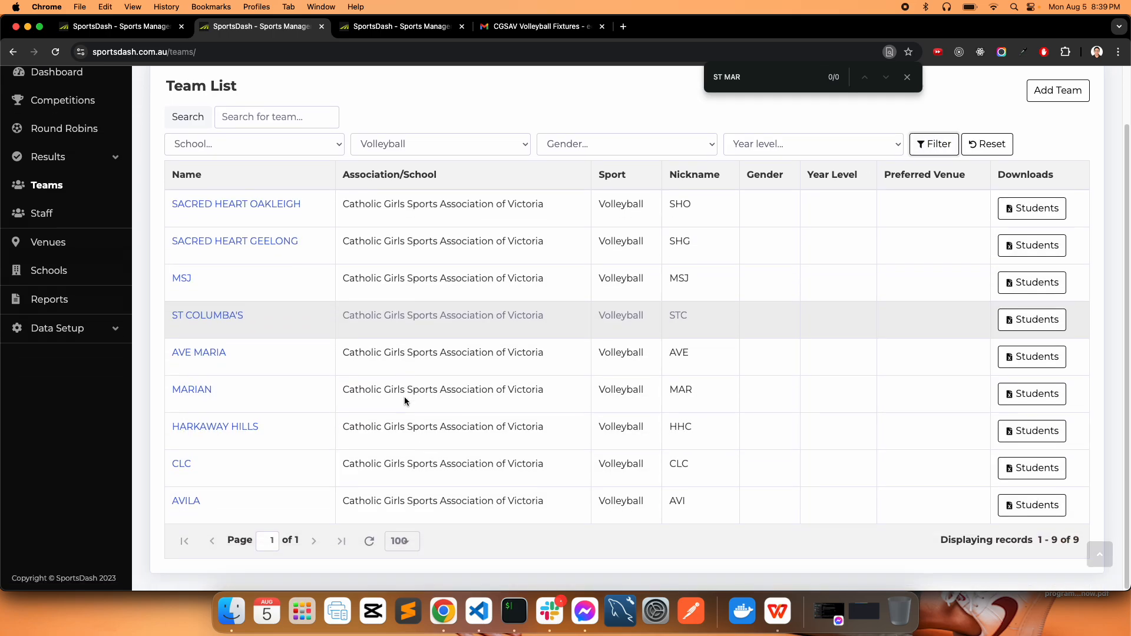
- Start a new team in the other Team List tab, owned by Catholic Girls Sports Association of Victoria and named ST MARY'S
{"action": "left_click", "coordinate": [395, 26]}
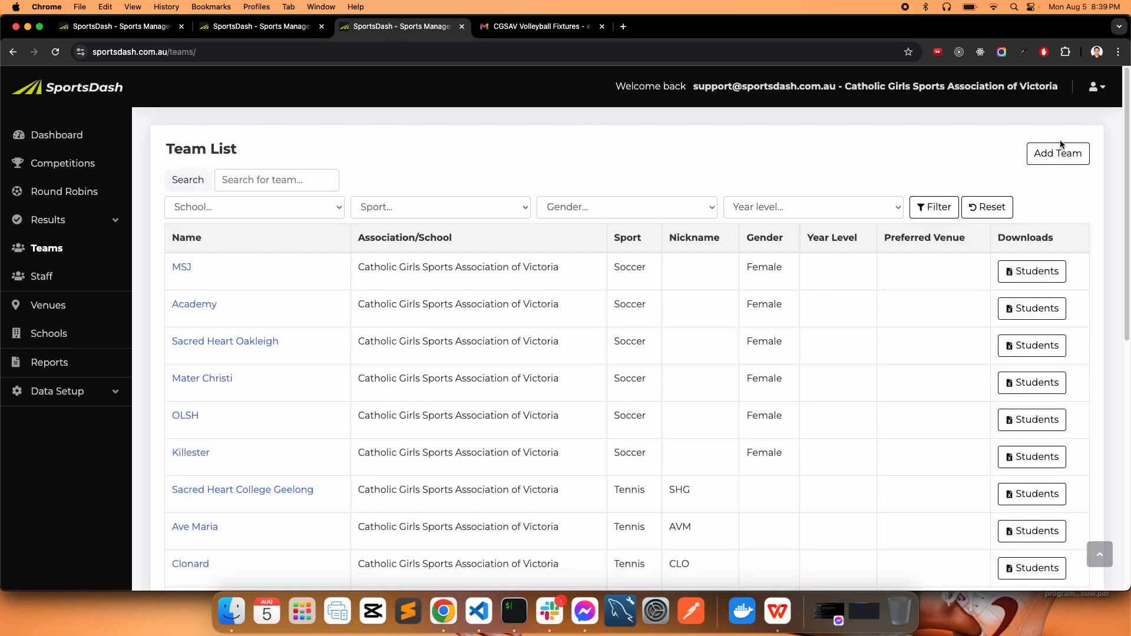
{"action": "left_click", "coordinate": [238, 220]}
{"action": "left_click", "coordinate": [232, 235]}
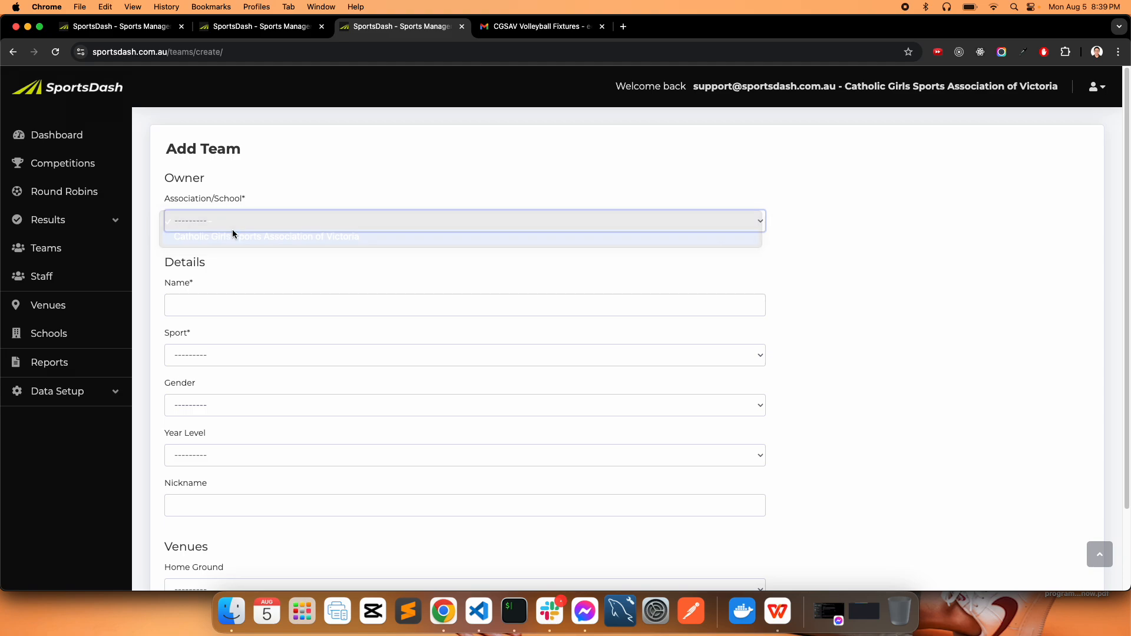
{"action": "left_click", "coordinate": [208, 301]}
{"action": "key", "text": "super+v"}
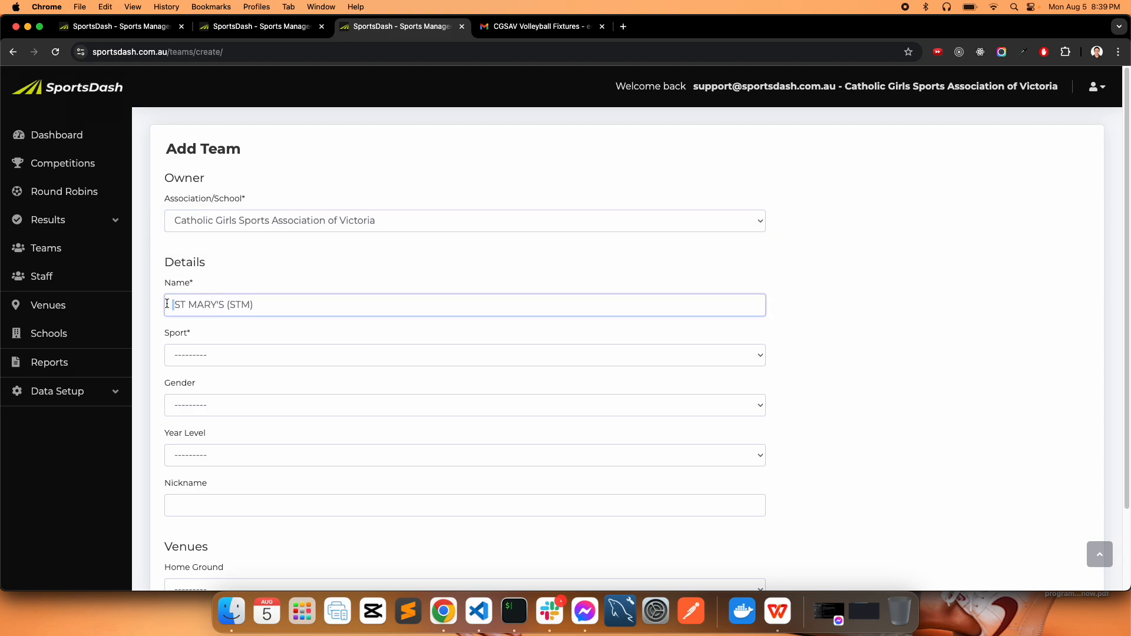
{"action": "key", "text": "BackSpace"}
{"action": "double_click", "coordinate": [232, 304]}
{"action": "key", "text": "BackSpace"}
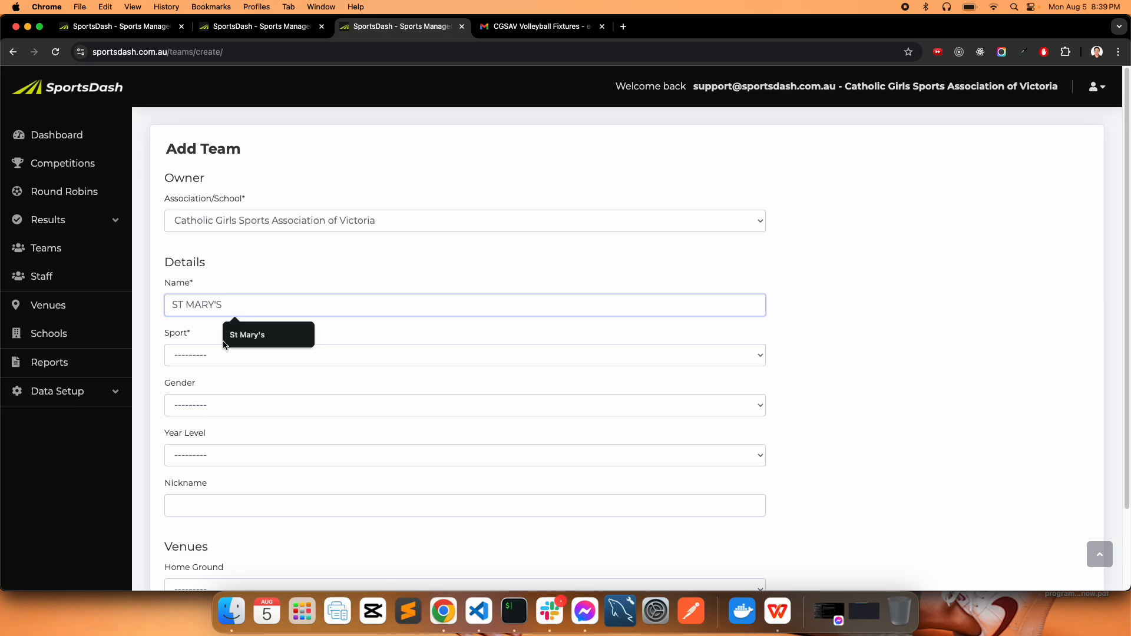
- Set the ST MARY'S team's sport to Volleyball and its nickname to STM, and save the team
{"action": "left_click", "coordinate": [224, 353]}
{"action": "scroll", "coordinate": [224, 389], "scroll_direction": "down", "scroll_amount": 5}
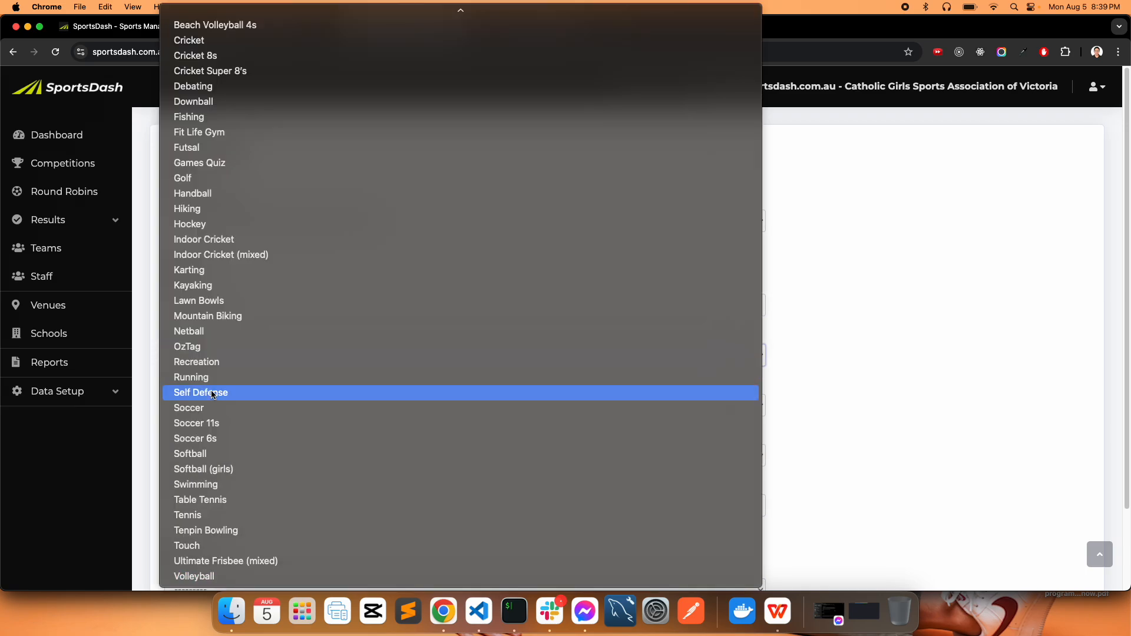
{"action": "left_click", "coordinate": [225, 578]}
{"action": "scroll", "coordinate": [229, 459], "scroll_direction": "down", "scroll_amount": 3}
{"action": "left_click", "coordinate": [230, 420]}
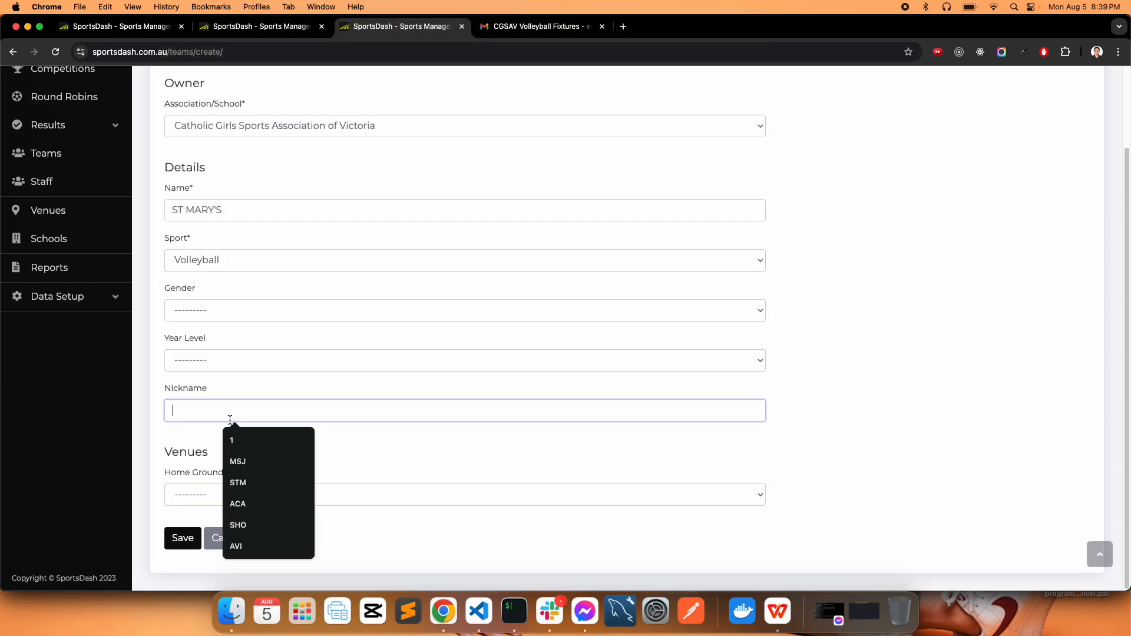
{"action": "left_click", "coordinate": [238, 483]}
{"action": "left_click", "coordinate": [182, 538]}
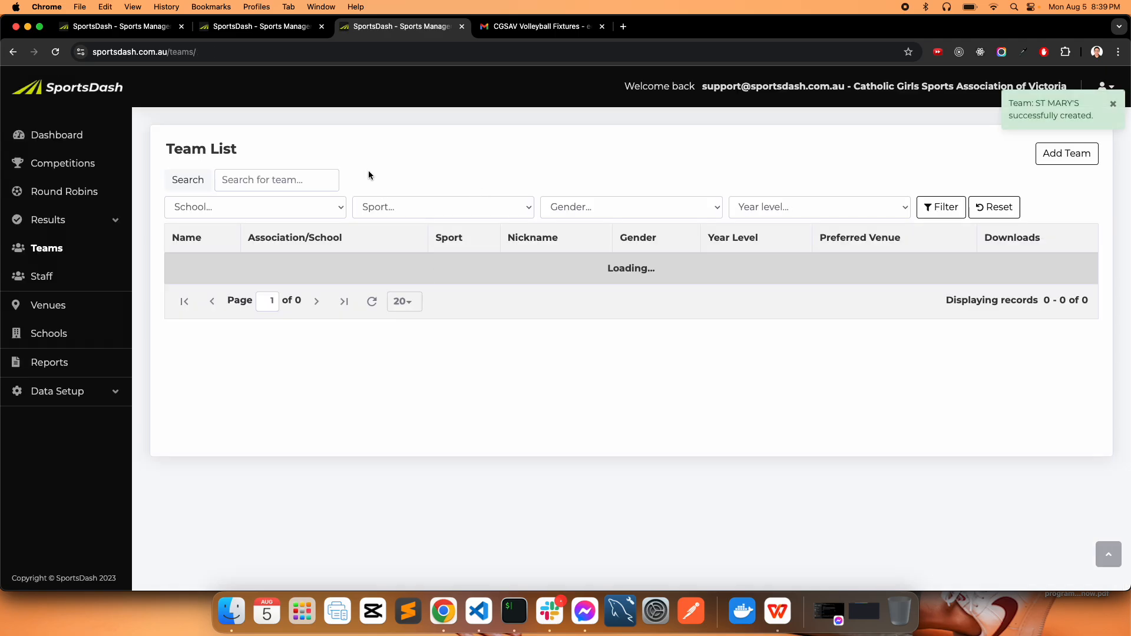
- Copy MERCY (MER) from the Junior A team list in the WPS Office fixture and return to Chrome
{"action": "left_click", "coordinate": [777, 612]}
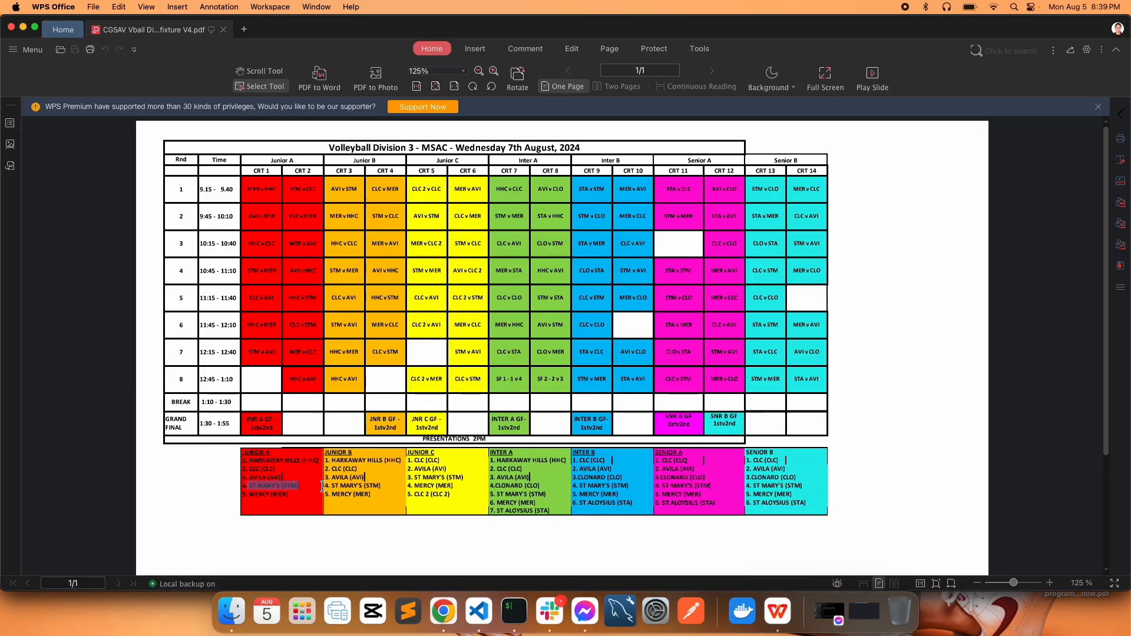
{"action": "left_click", "coordinate": [260, 498]}
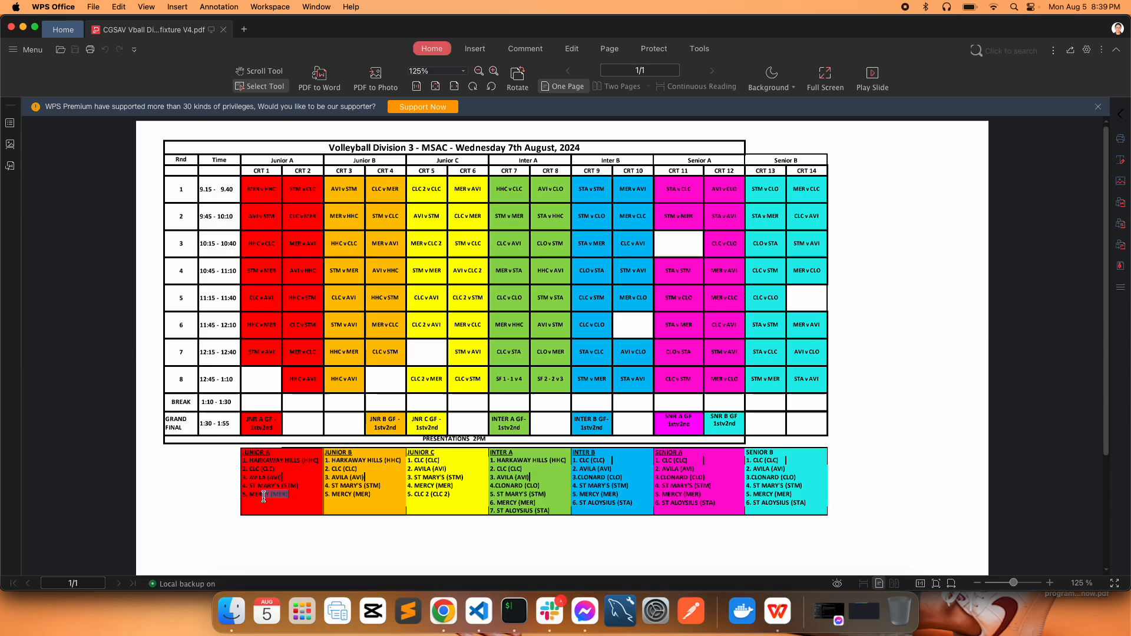
{"action": "left_click", "coordinate": [443, 611]}
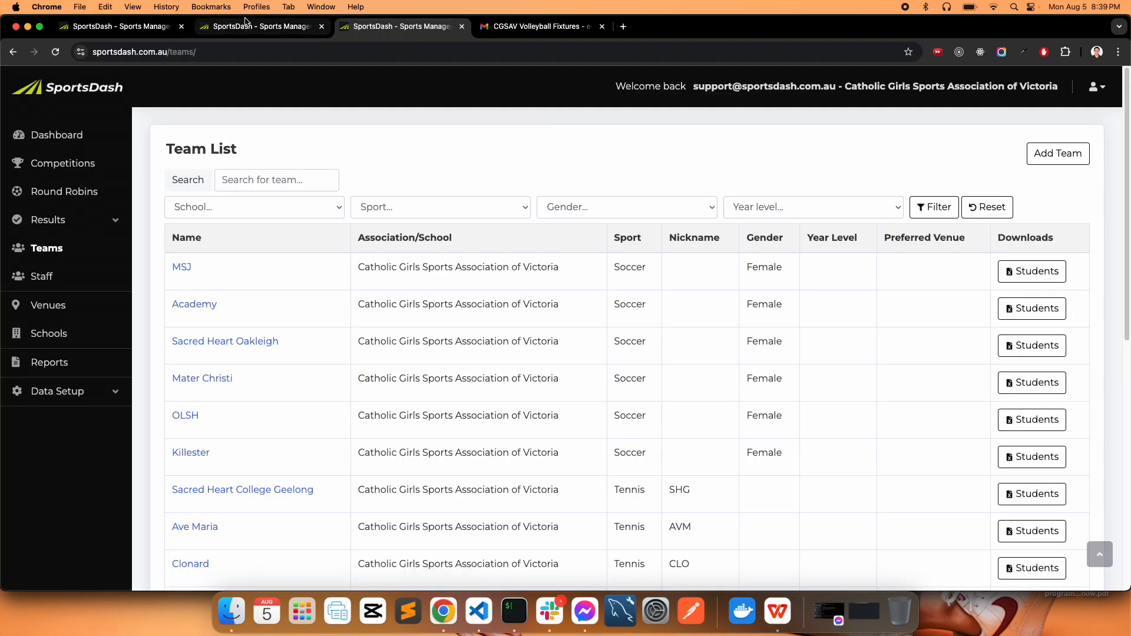
- Refresh the Volleyball-filtered Team List, search it for MERCY, and return to the other Team List tab
{"action": "key", "text": "ctrl+shift+Tab"}
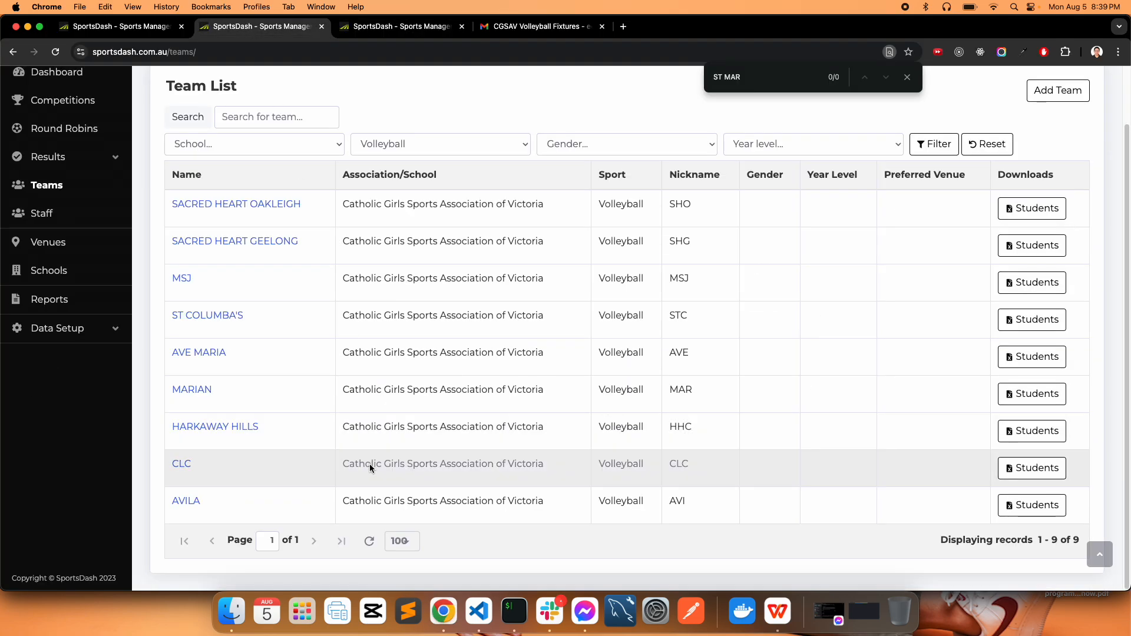
{"action": "left_click", "coordinate": [938, 142]}
{"action": "scroll", "coordinate": [448, 338], "scroll_direction": "down", "scroll_amount": 2}
{"action": "key", "text": "super+f"}
{"action": "type", "text": "MERCY"}
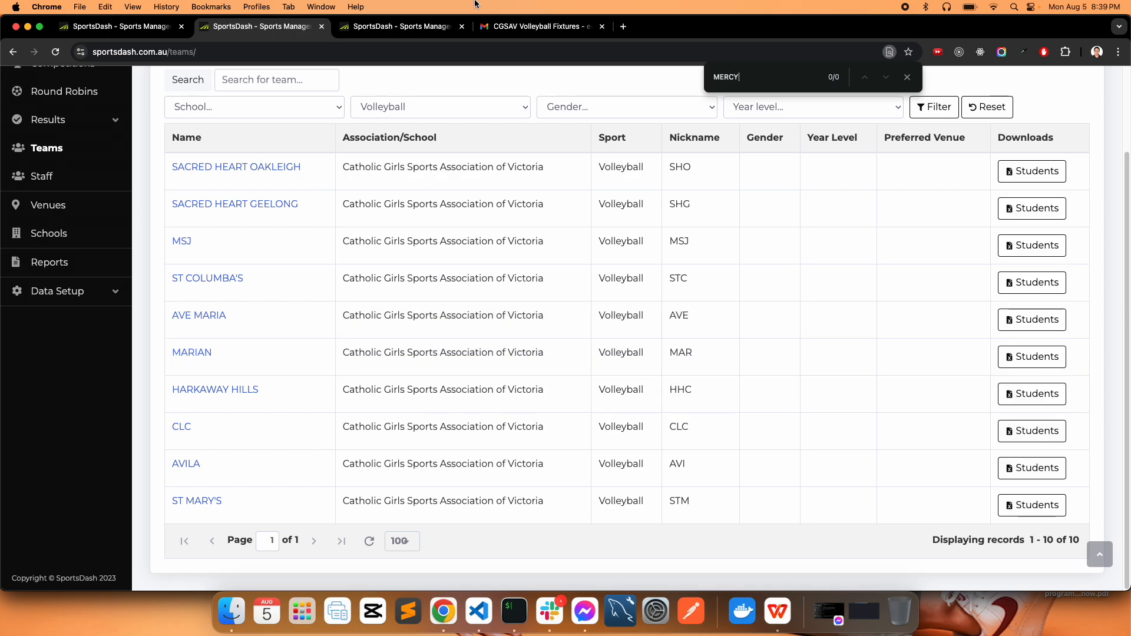
{"action": "left_click", "coordinate": [385, 27]}
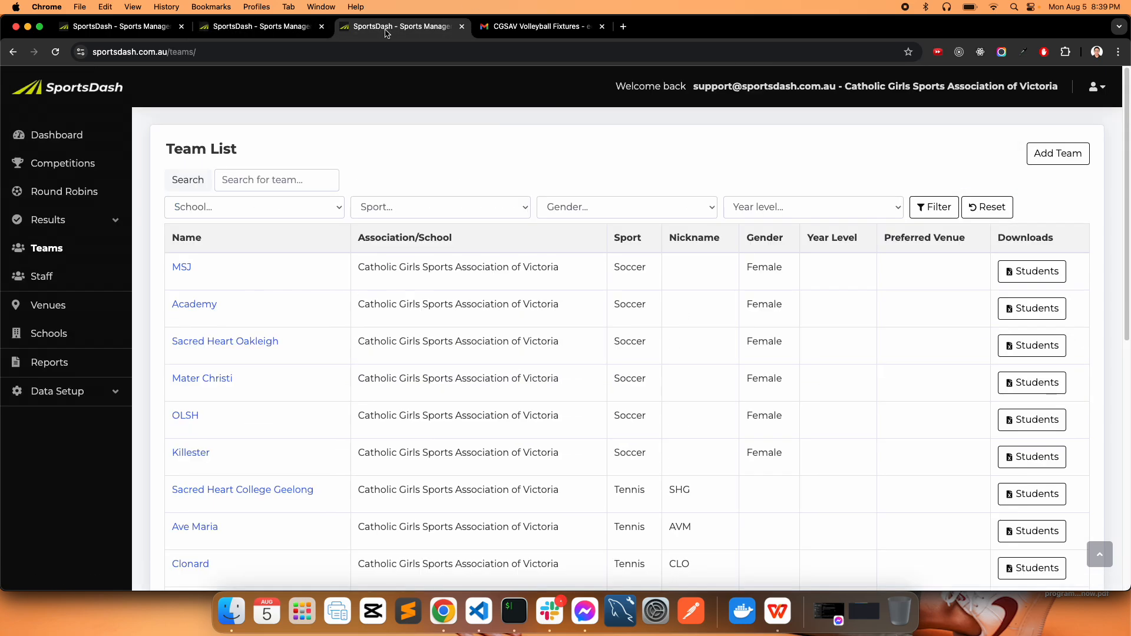
- Start a new team owned by Catholic Girls Sports Association of Victoria and name it MERCY
{"action": "left_click", "coordinate": [1058, 153]}
{"action": "left_click", "coordinate": [354, 222]}
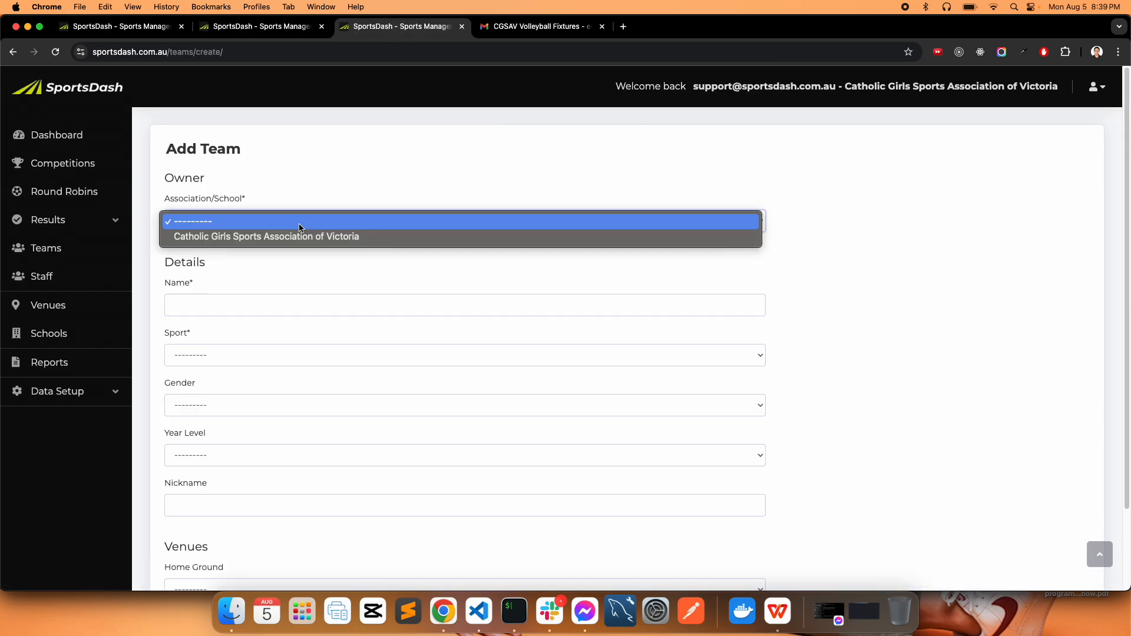
{"action": "left_click", "coordinate": [293, 235]}
{"action": "left_click", "coordinate": [285, 304]}
{"action": "type", "text": "MERCY (MER)"}
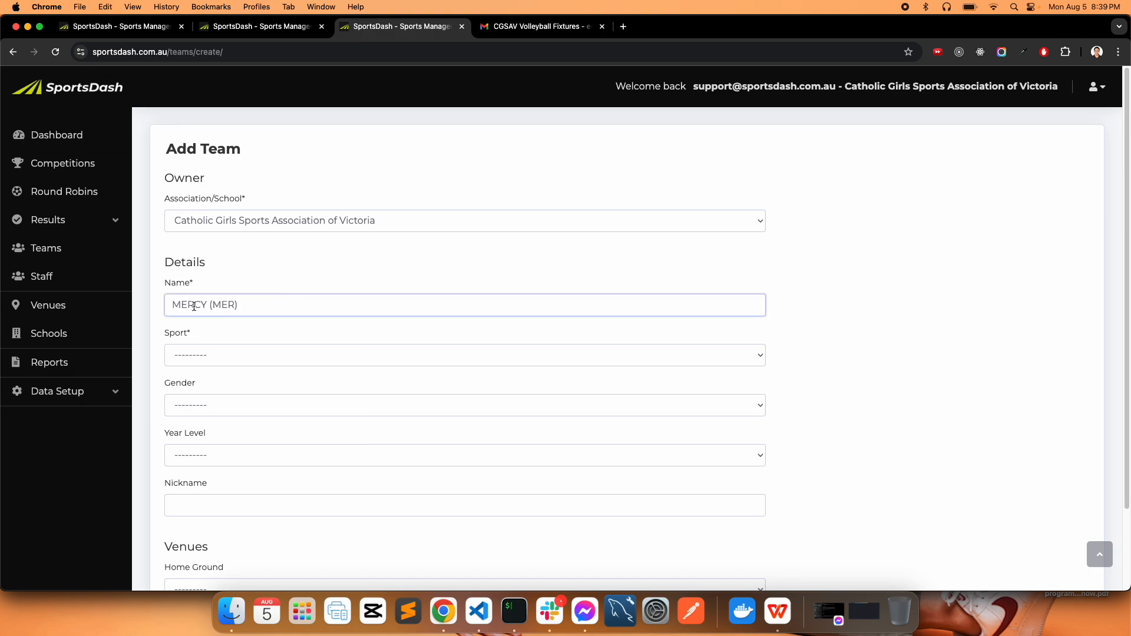
{"action": "double_click", "coordinate": [222, 304]}
{"action": "key", "text": "BackSpace"}
{"action": "key", "text": "Delete"}
{"action": "key", "text": "BackSpace"}
{"action": "key", "text": "BackSpace"}
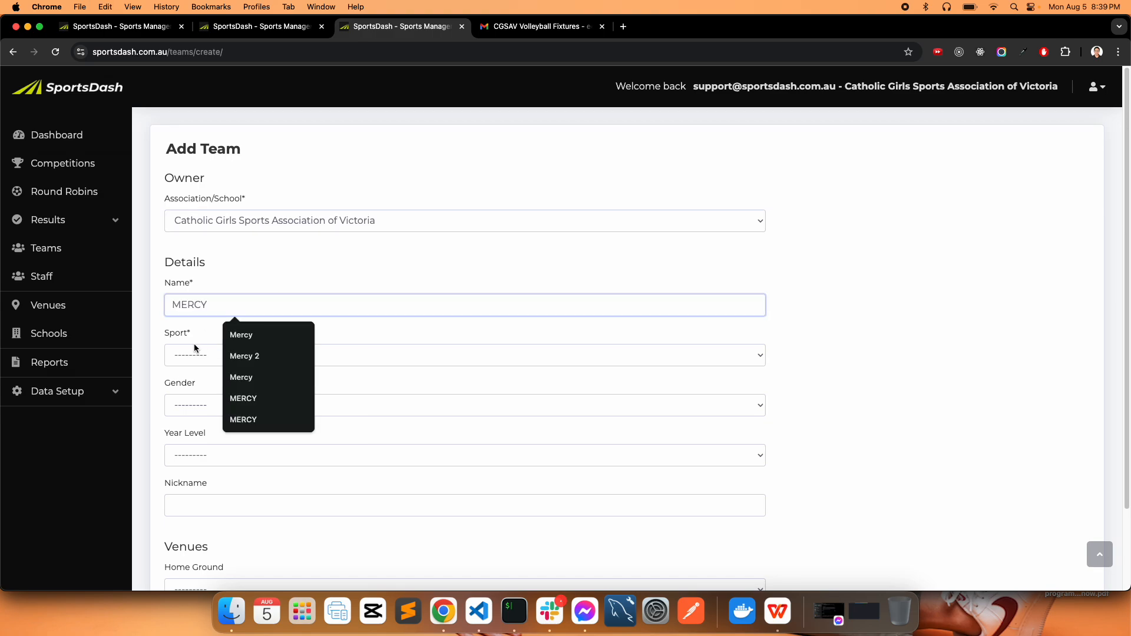
- Set the MERCY team's sport to Volleyball and its nickname to MER, and save the team
{"action": "left_click", "coordinate": [194, 351]}
{"action": "left_click", "coordinate": [234, 575]}
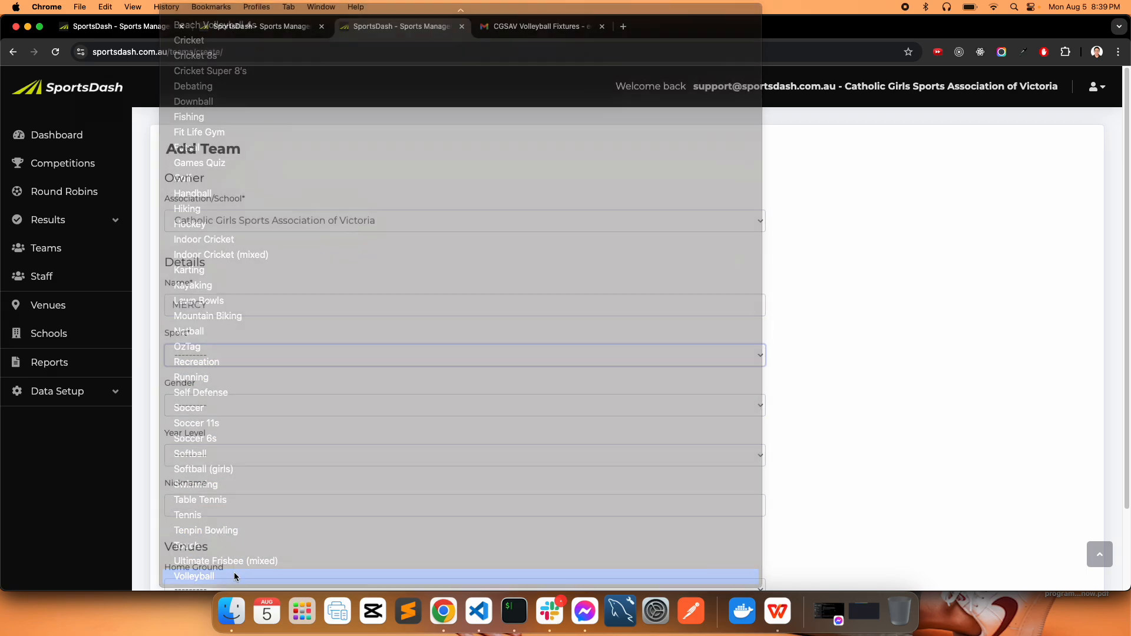
{"action": "scroll", "coordinate": [258, 425], "scroll_direction": "down", "scroll_amount": 2}
{"action": "left_click", "coordinate": [252, 441]}
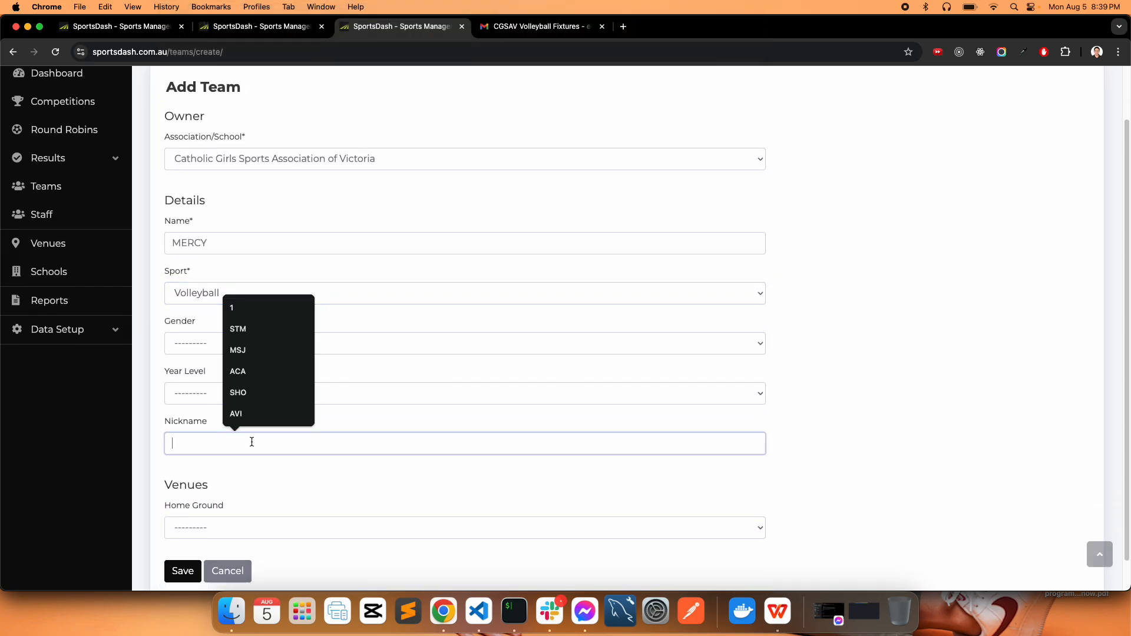
{"action": "type", "text": "MER"}
{"action": "key", "text": "BackSpace"}
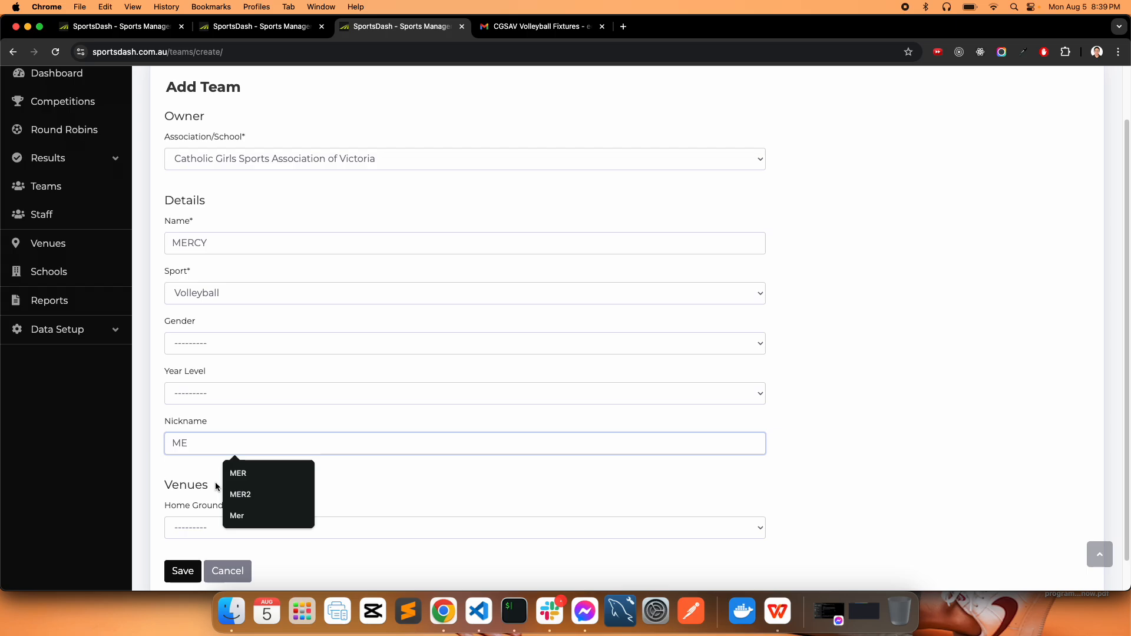
{"action": "type", "text": "R"}
{"action": "left_click", "coordinate": [180, 564]}
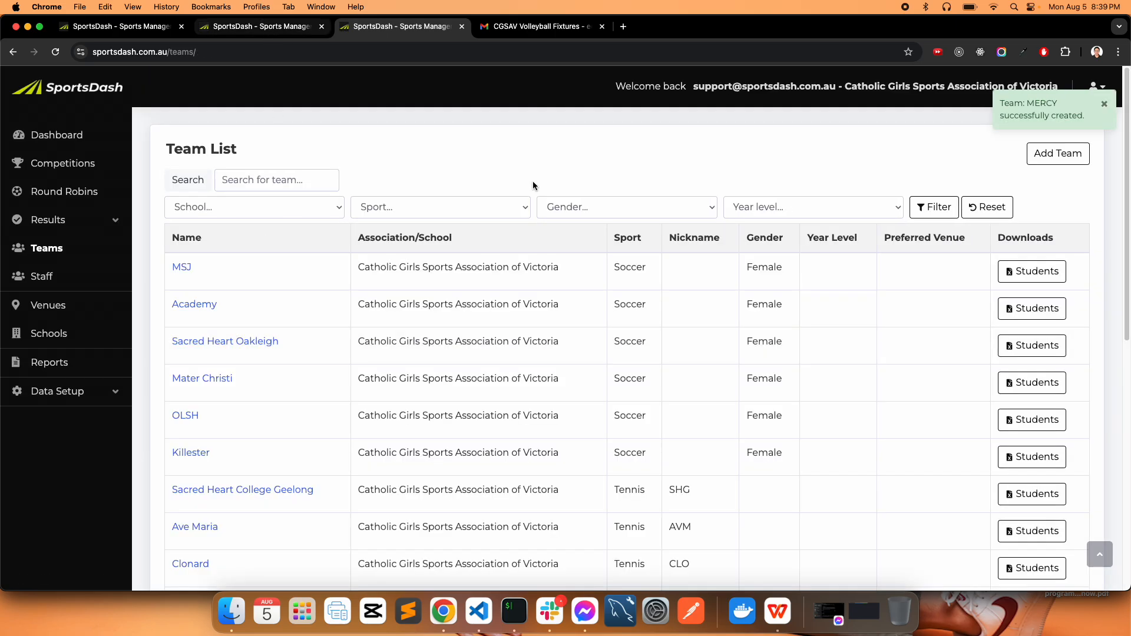
- Glance at the fixture in WPS Office, return to Chrome and refresh the Volleyball-filtered Team List to check for MERCY
{"action": "left_click", "coordinate": [777, 612]}
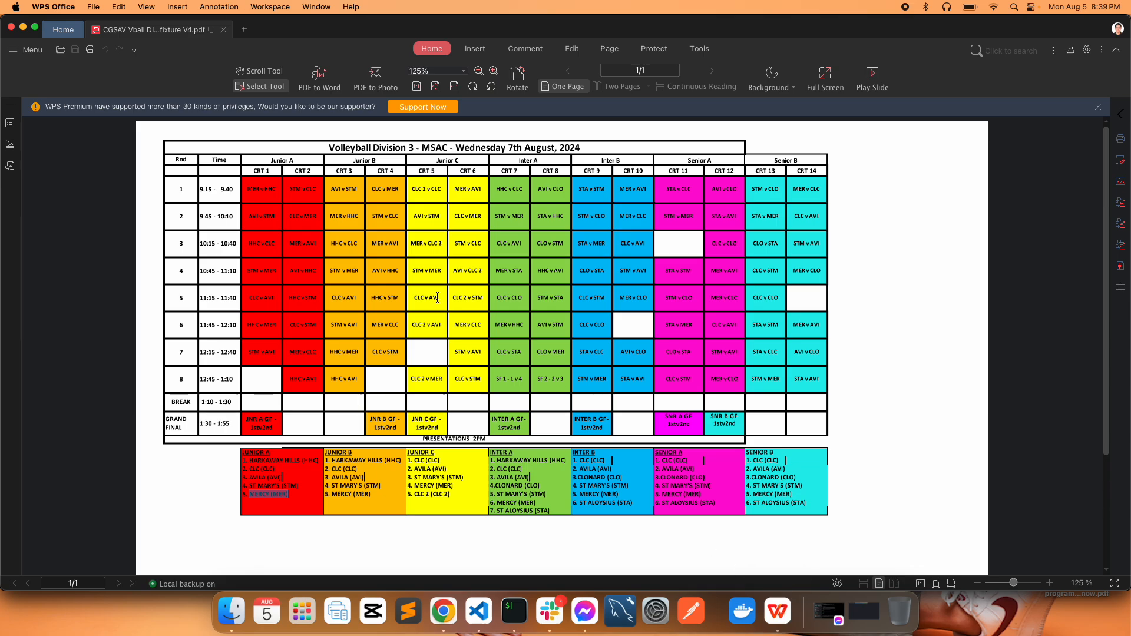
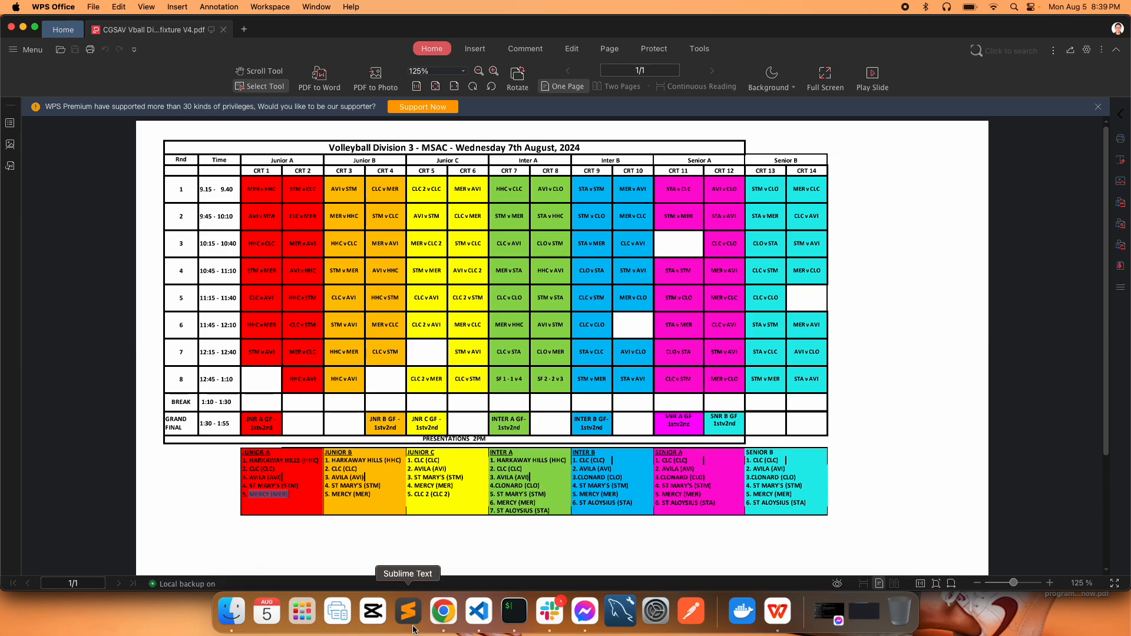
{"action": "left_click", "coordinate": [446, 625]}
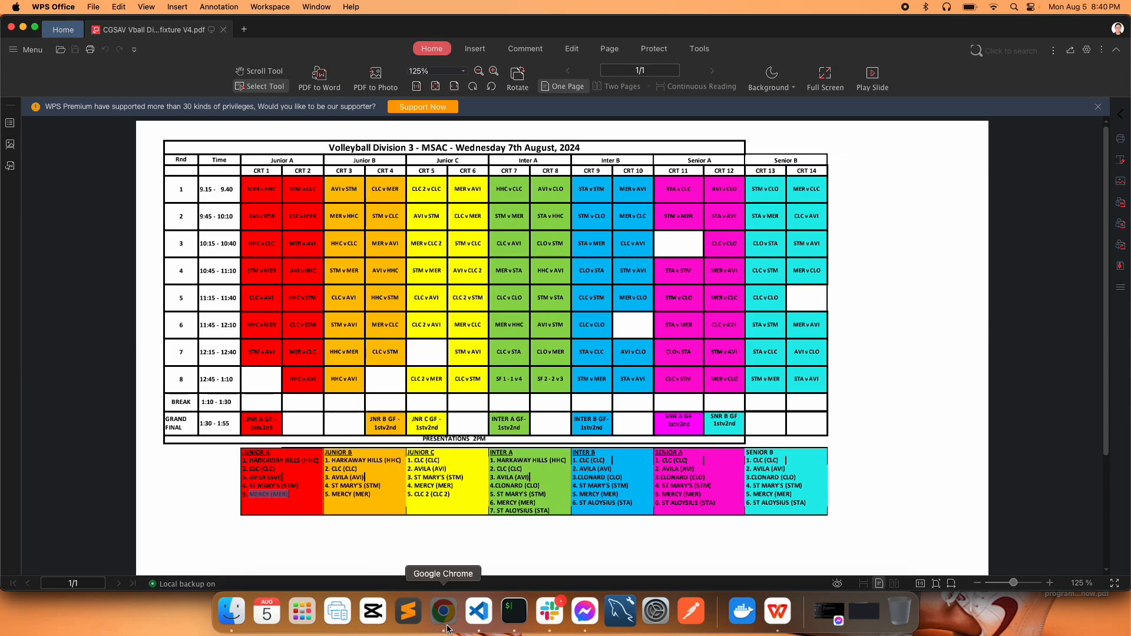
{"action": "left_click", "coordinate": [287, 26]}
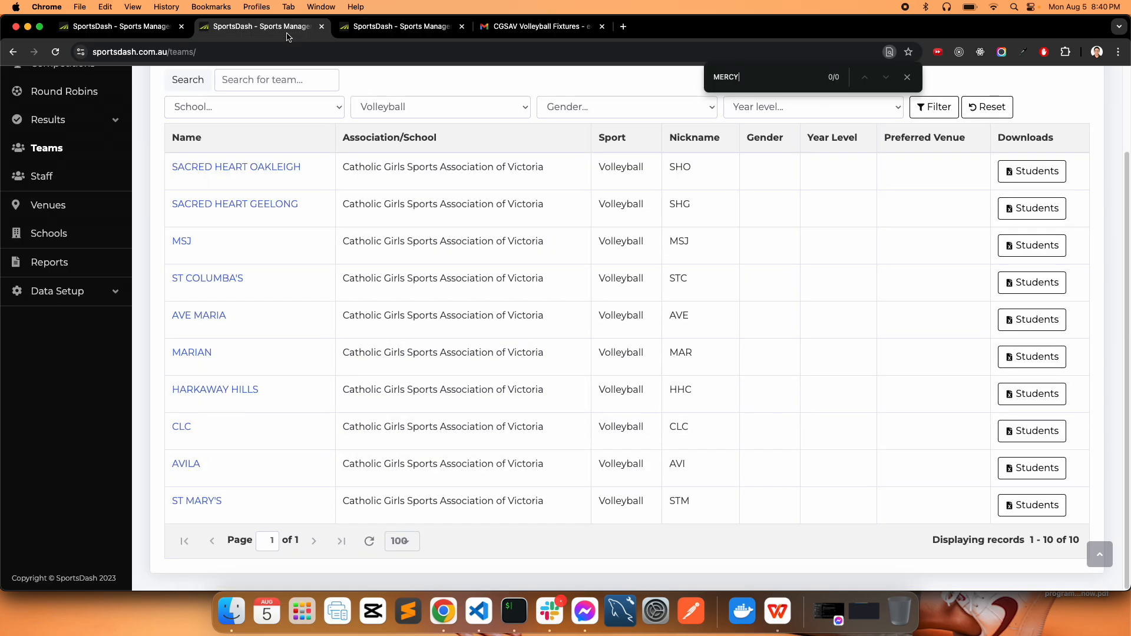
{"action": "left_click", "coordinate": [938, 109]}
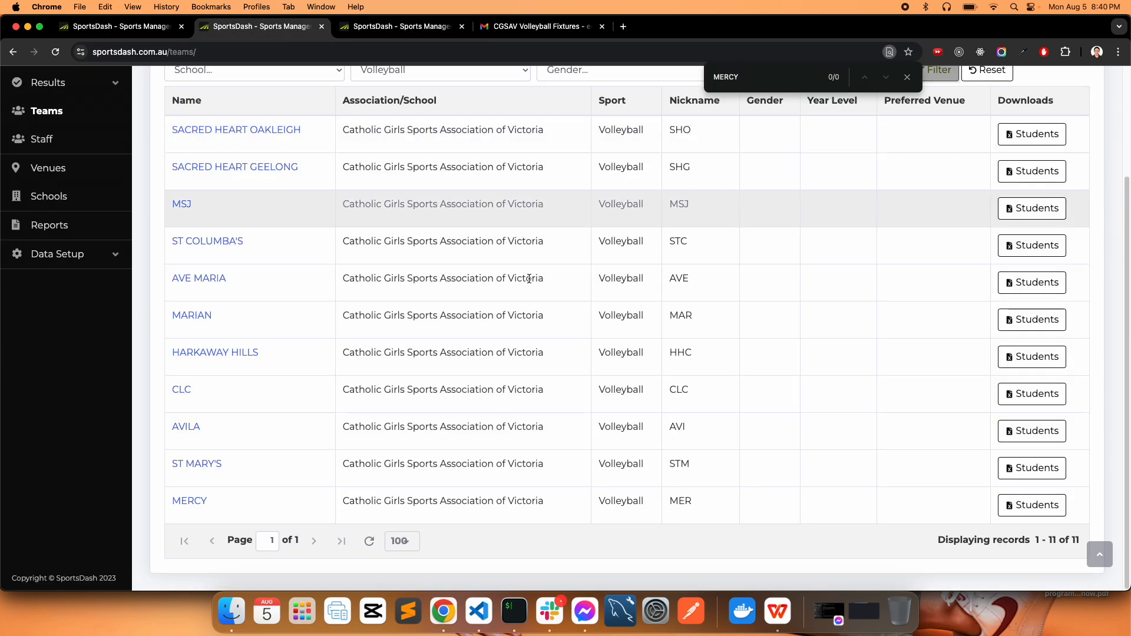
- Copy the team name CLC 2 from the Junior C list in the WPS Office fixture and return to Chrome
{"action": "left_click", "coordinate": [776, 611]}
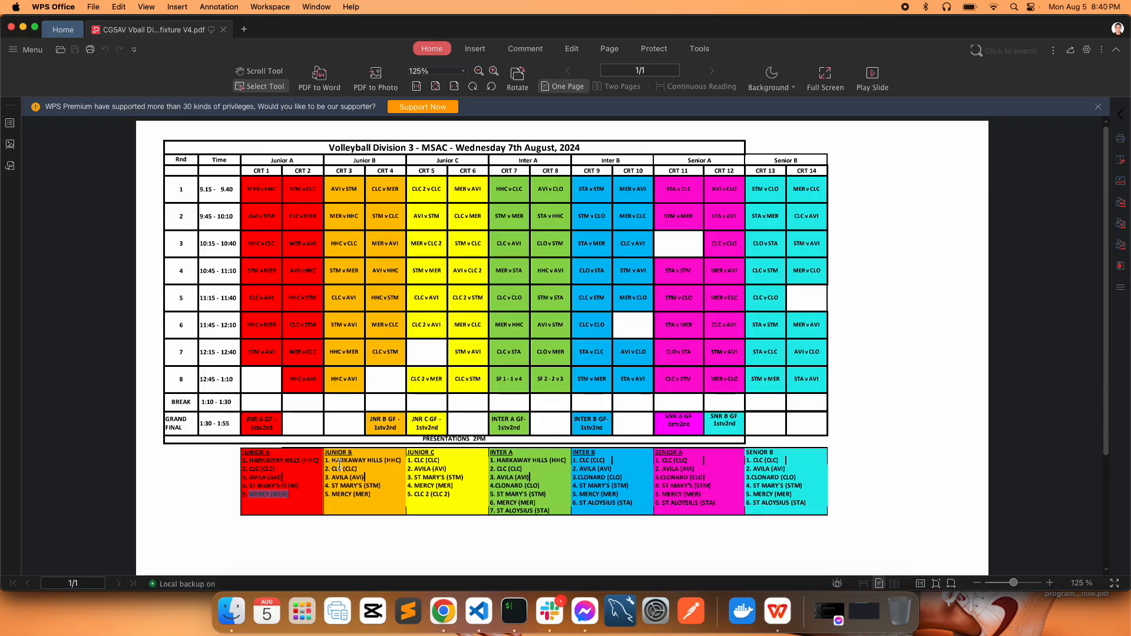
{"action": "left_click", "coordinate": [339, 464]}
{"action": "left_click_drag", "start_coordinate": [429, 495], "coordinate": [415, 496]}
{"action": "left_click", "coordinate": [444, 611]}
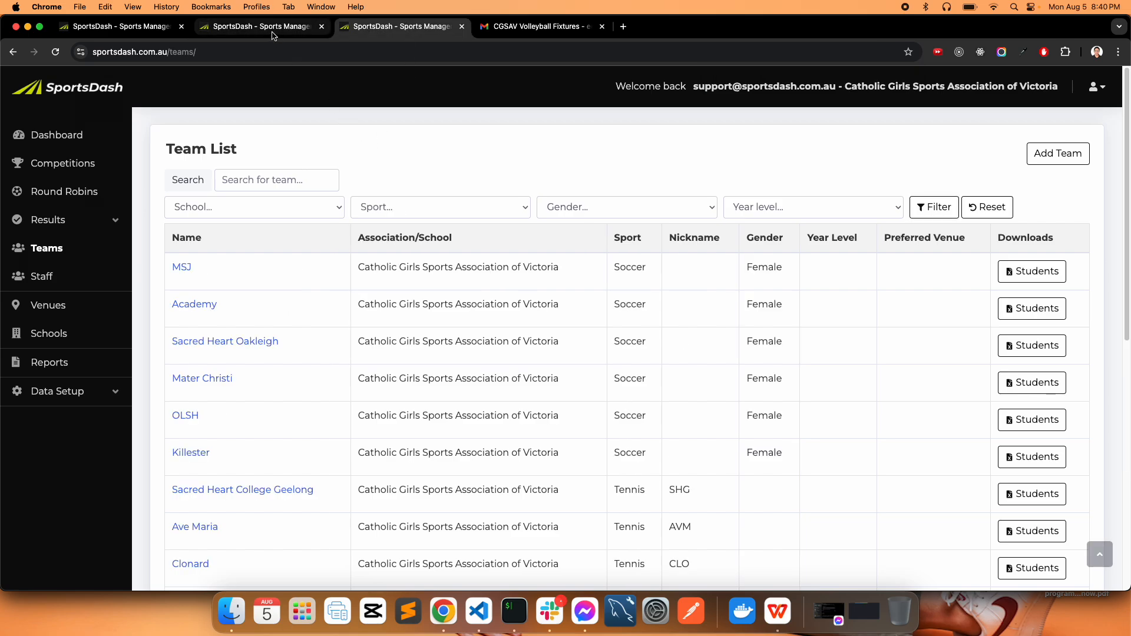
- Start a new team in the unfiltered Team List tab, owned by Catholic Girls Sports Association of Victoria and named CLC 2
{"action": "left_click", "coordinate": [274, 32]}
{"action": "left_click", "coordinate": [386, 32]}
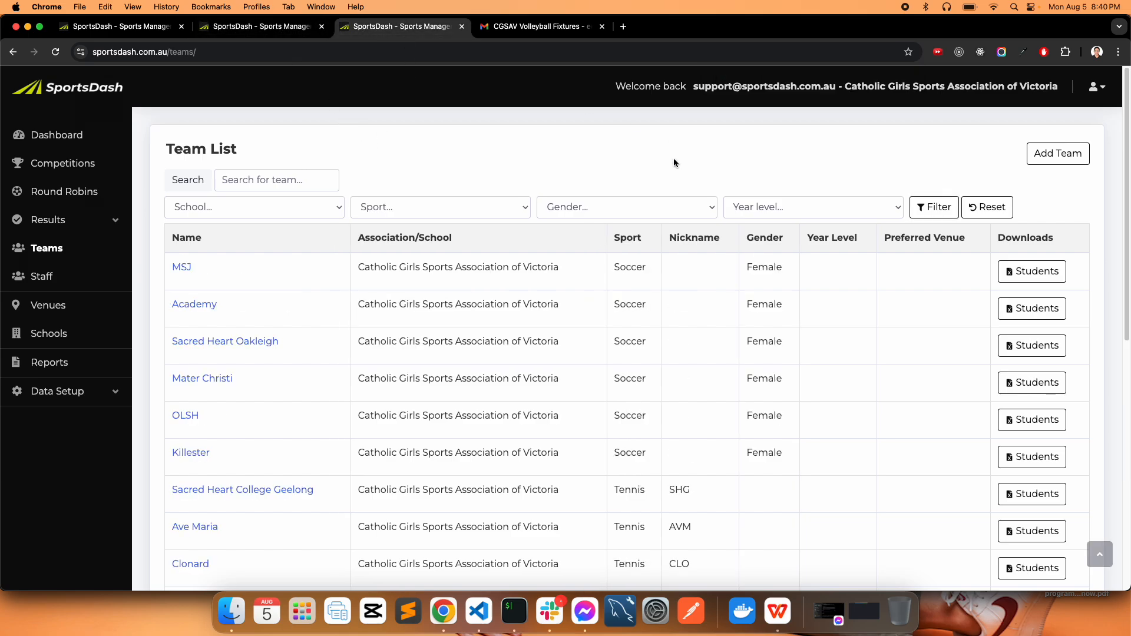
{"action": "left_click", "coordinate": [1053, 162]}
{"action": "left_click", "coordinate": [355, 220]}
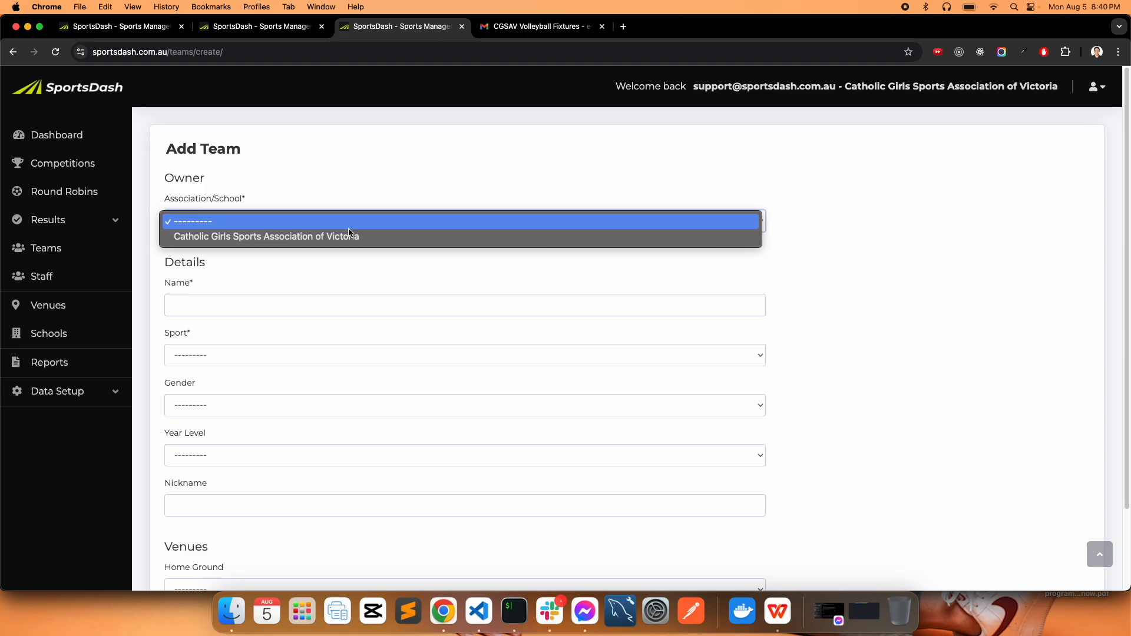
{"action": "left_click", "coordinate": [348, 236]}
{"action": "left_click", "coordinate": [306, 304]}
{"action": "type", "text": "CLC 2"}
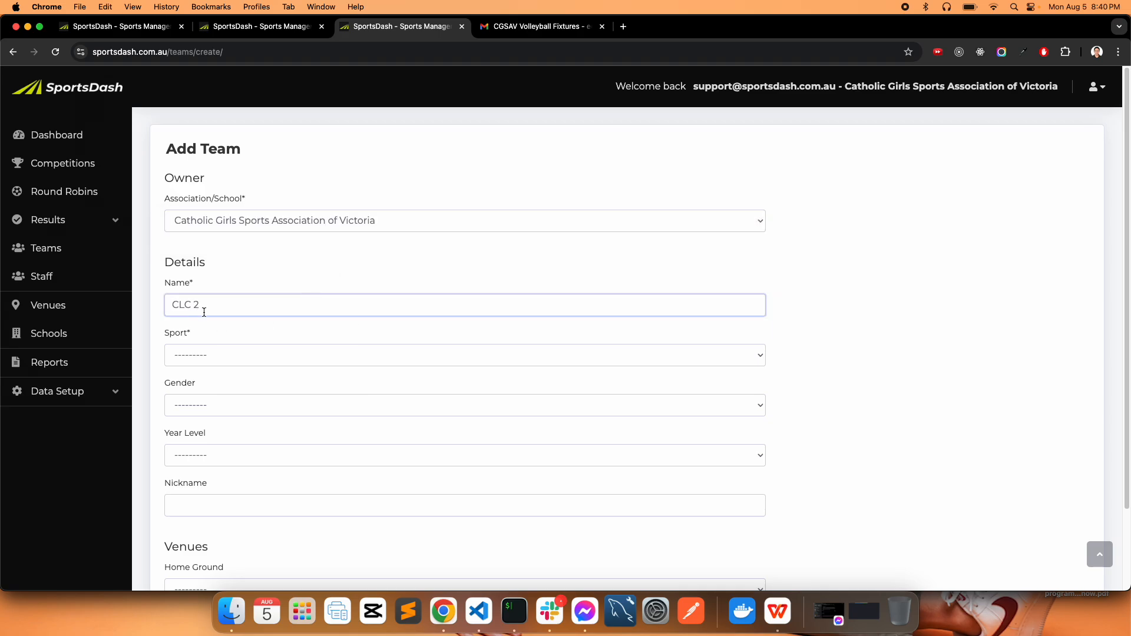
- Check the CLC 2 entry in the fixture, set the team's sport to Volleyball and nickname to CLC 2, and save it
{"action": "left_click", "coordinate": [778, 612]}
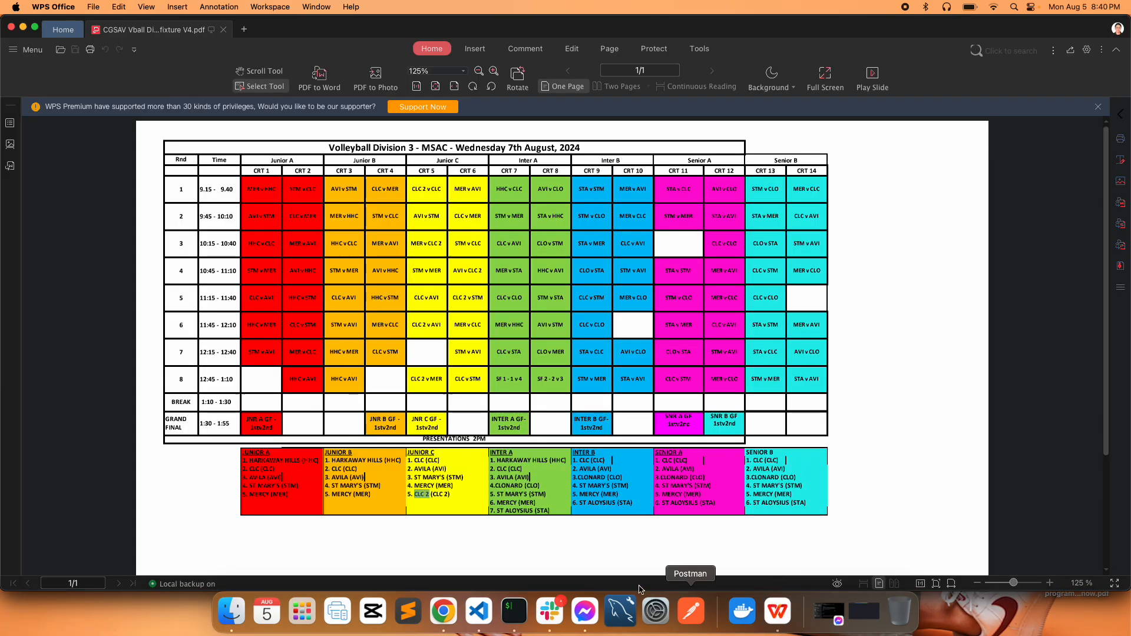
{"action": "left_click", "coordinate": [443, 612]}
{"action": "left_click", "coordinate": [222, 350]}
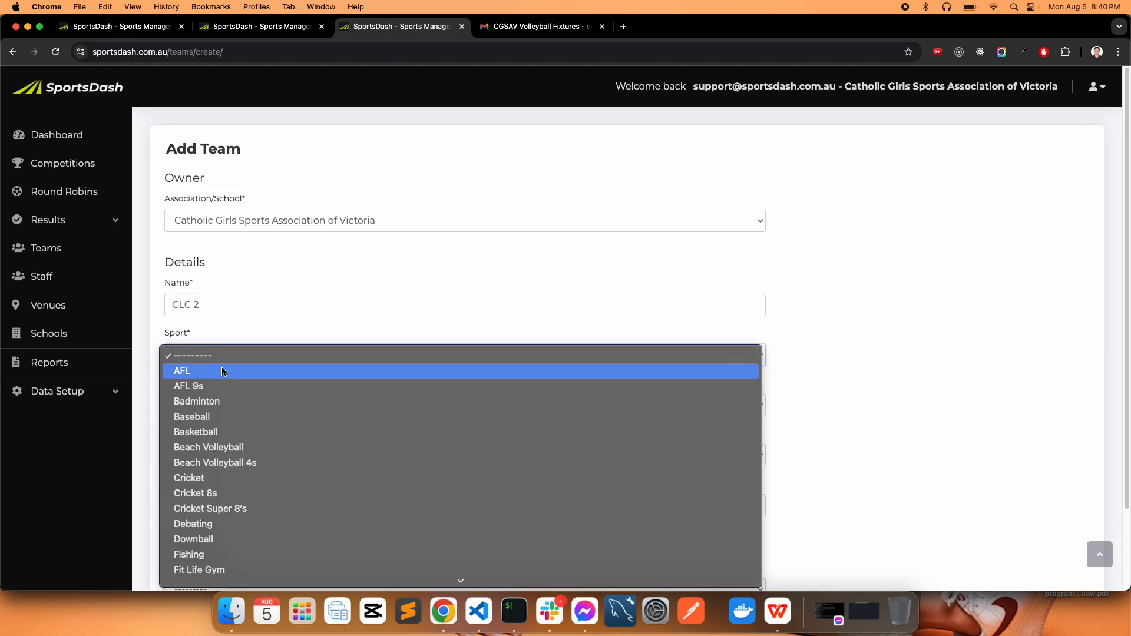
{"action": "scroll", "coordinate": [258, 583], "scroll_direction": "down", "scroll_amount": 10}
{"action": "left_click", "coordinate": [258, 578]}
{"action": "scroll", "coordinate": [294, 486], "scroll_direction": "down", "scroll_amount": 1}
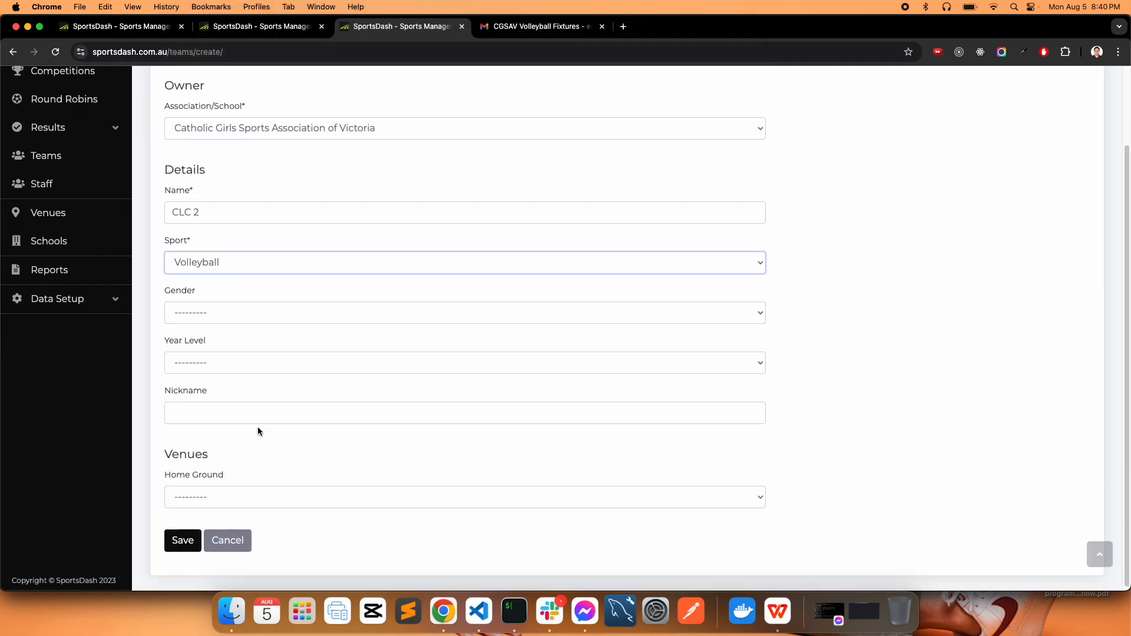
{"action": "left_click", "coordinate": [258, 421]}
{"action": "type", "text": "CLC 2"}
{"action": "left_click", "coordinate": [177, 541]}
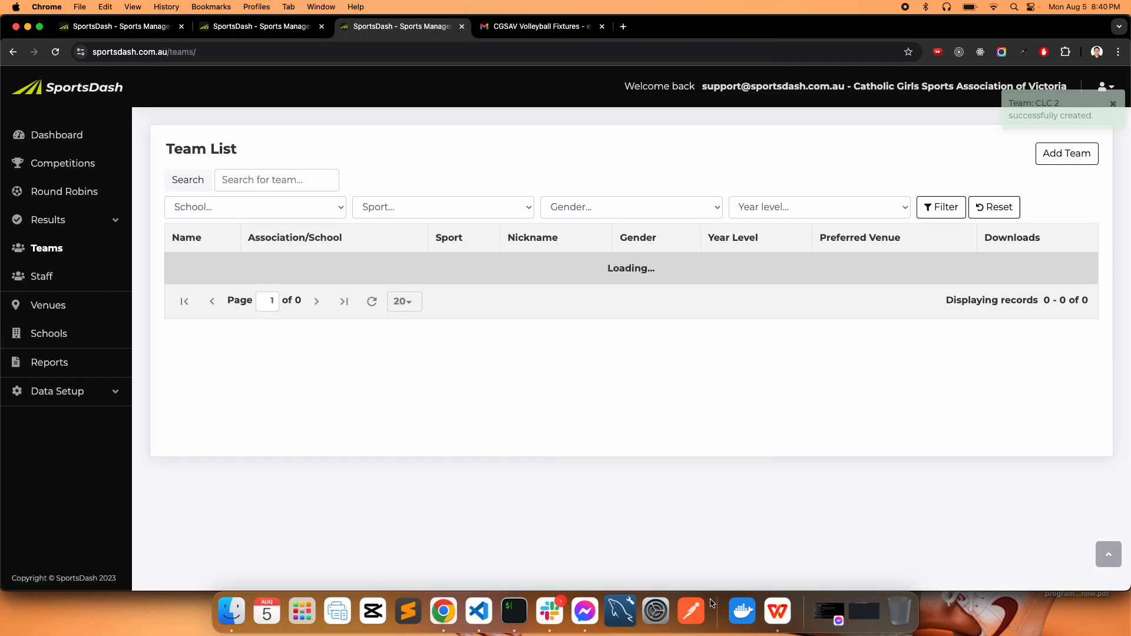
- Copy CLONARD (CLO) from the Inter A team list in the WPS Office fixture and return to Chrome
{"action": "left_click", "coordinate": [784, 610]}
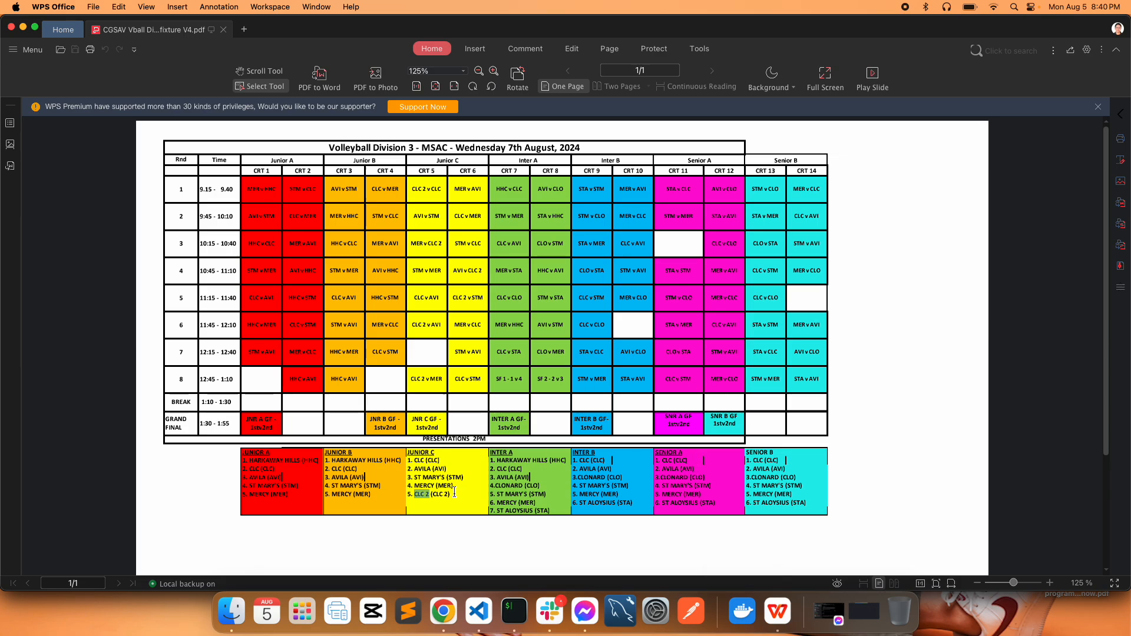
{"action": "left_click", "coordinate": [509, 464]}
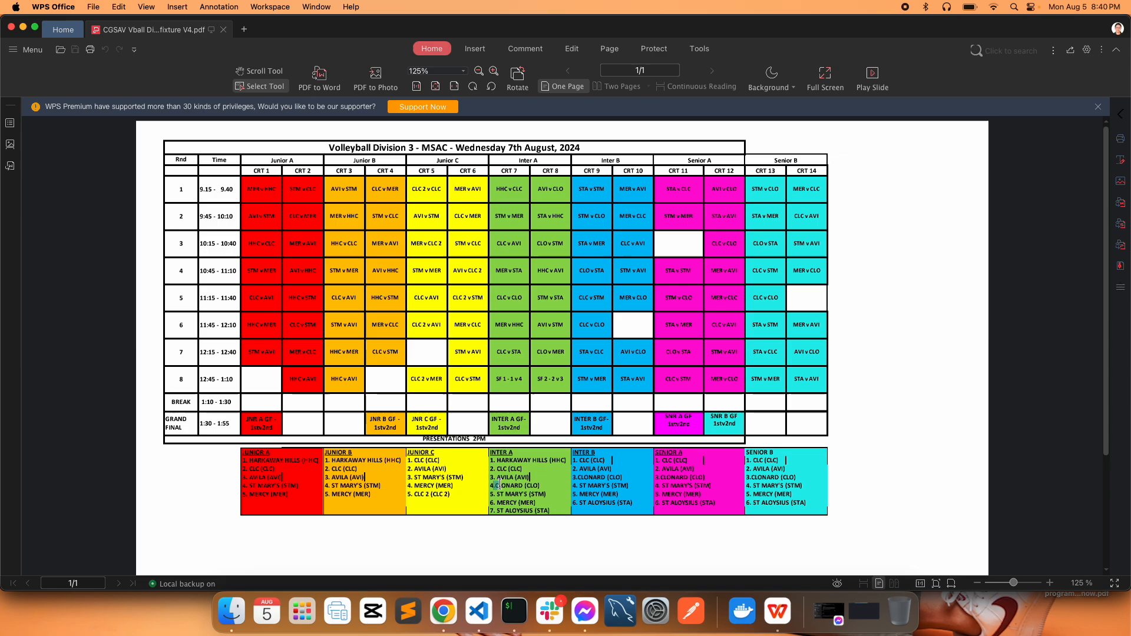
{"action": "left_click_drag", "start_coordinate": [499, 484], "coordinate": [540, 485]}
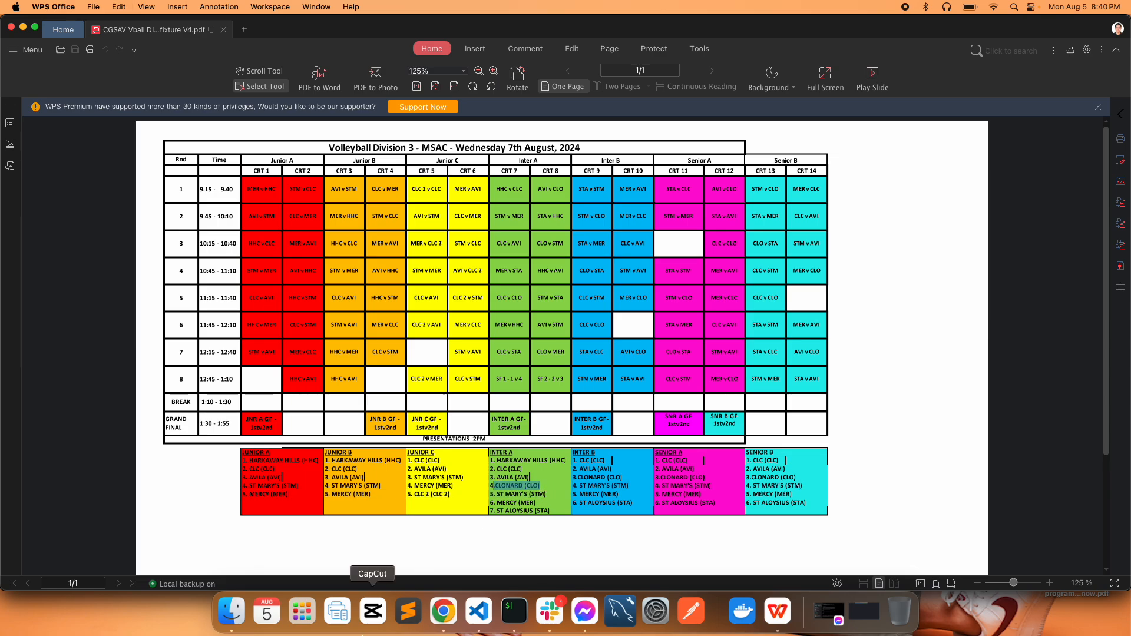
{"action": "left_click", "coordinate": [443, 611]}
- Close the browser tab with the Division 3 Volleyball Junior A round robin and go to the Volleyball-filtered Team List tab
{"action": "left_click", "coordinate": [281, 33]}
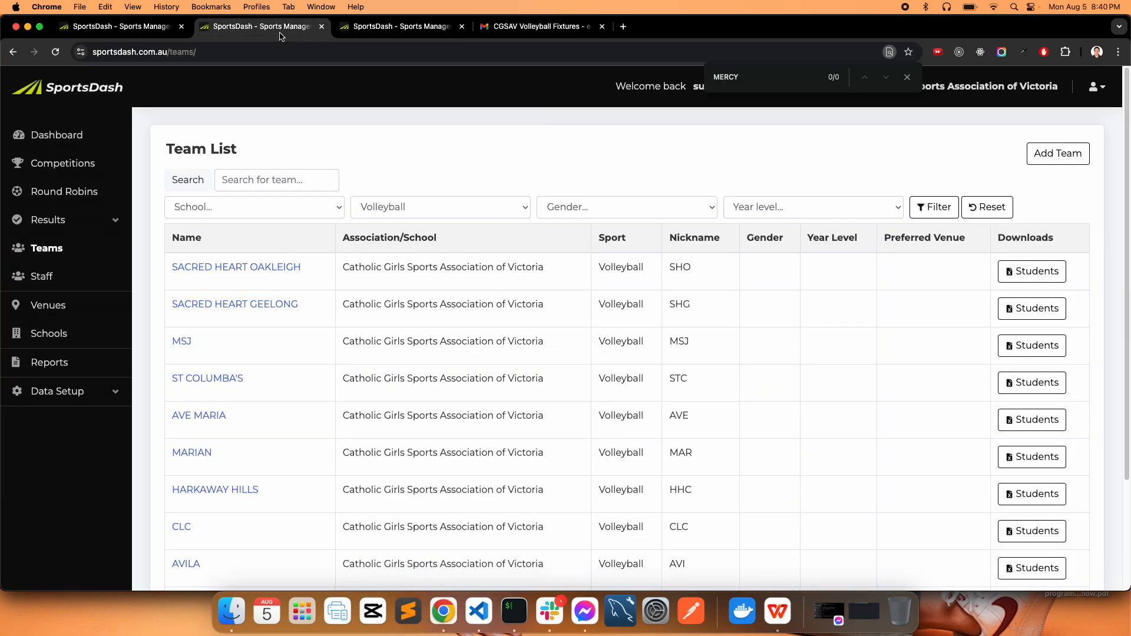
{"action": "left_click", "coordinate": [108, 26]}
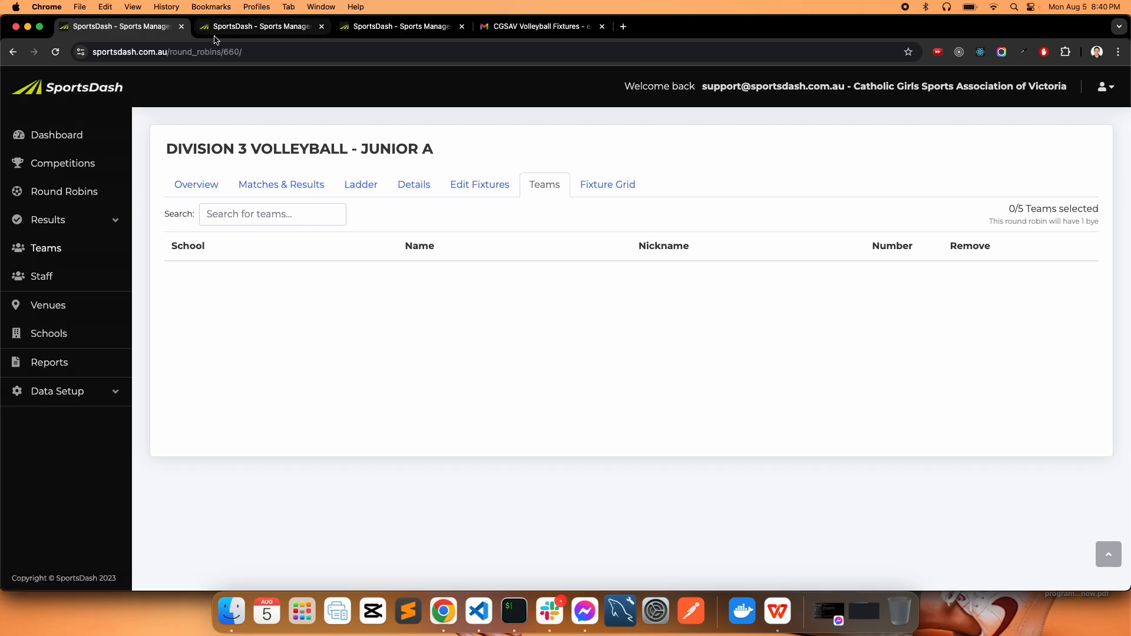
{"action": "left_click", "coordinate": [230, 25]}
{"action": "left_click", "coordinate": [167, 25]}
{"action": "left_click", "coordinate": [182, 29]}
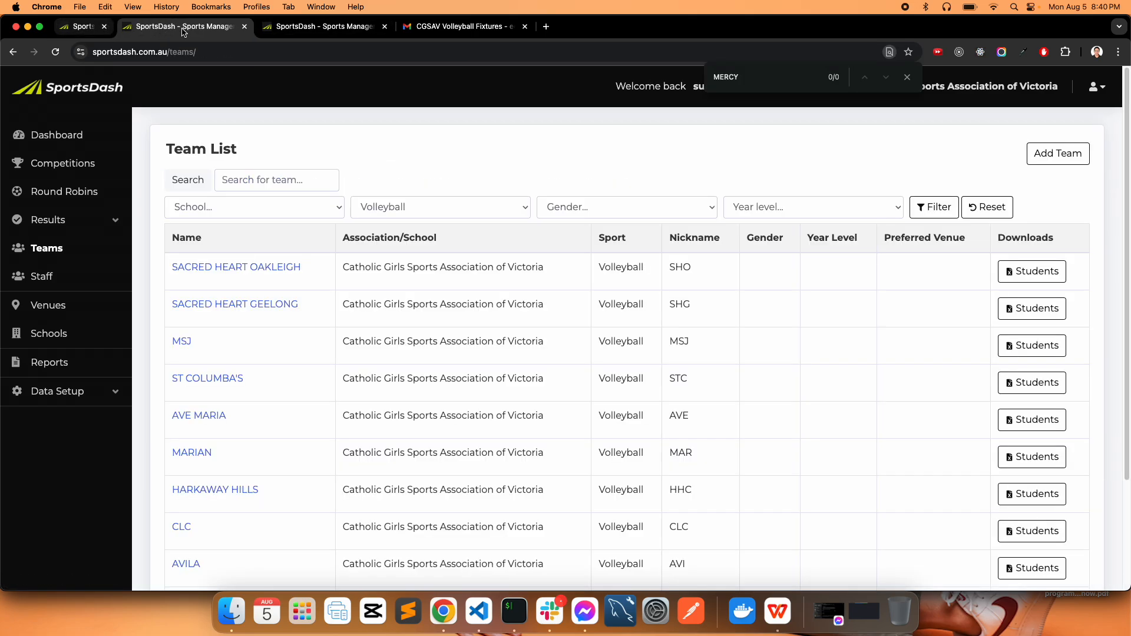
{"action": "left_click", "coordinate": [234, 28]}
{"action": "left_click", "coordinate": [121, 32]}
- Refresh the Volleyball-filtered Team List and search the page for CLONARD
{"action": "left_click", "coordinate": [935, 210]}
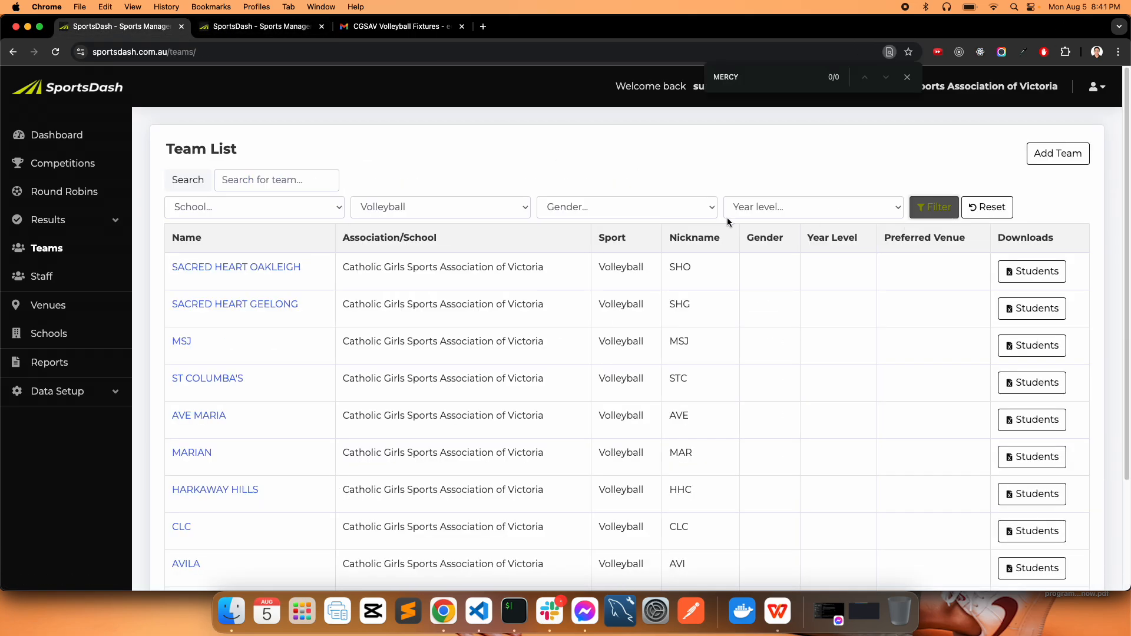
{"action": "scroll", "coordinate": [463, 357], "scroll_direction": "down", "scroll_amount": 3}
{"action": "scroll", "coordinate": [468, 371], "scroll_direction": "up", "scroll_amount": 3}
{"action": "key", "text": "super+f"}
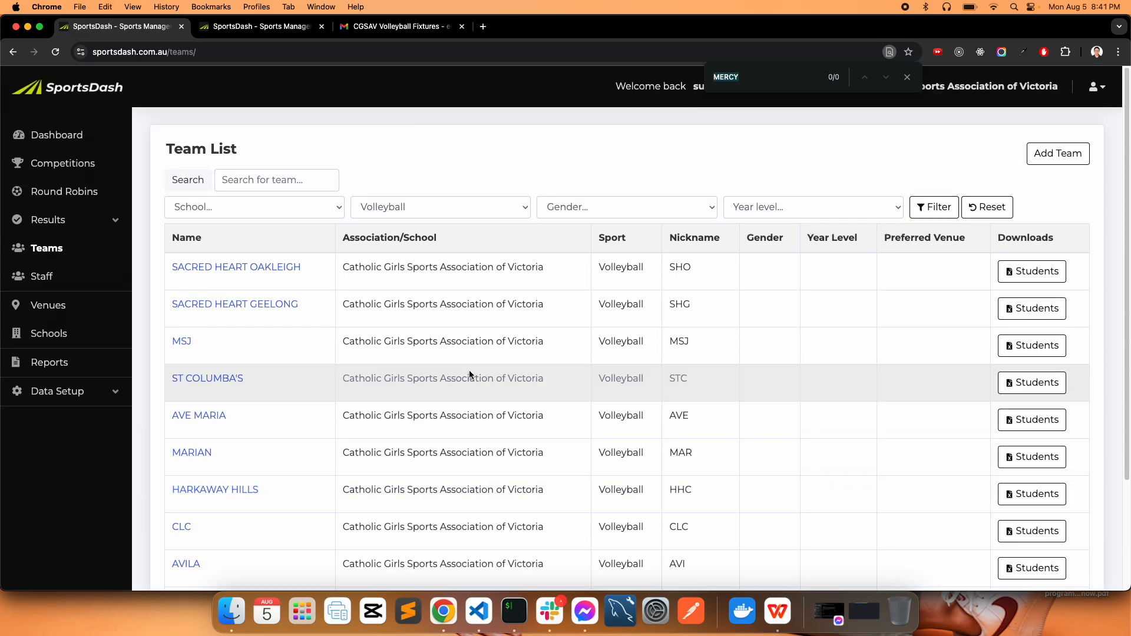
{"action": "type", "text": "CLONARD"}
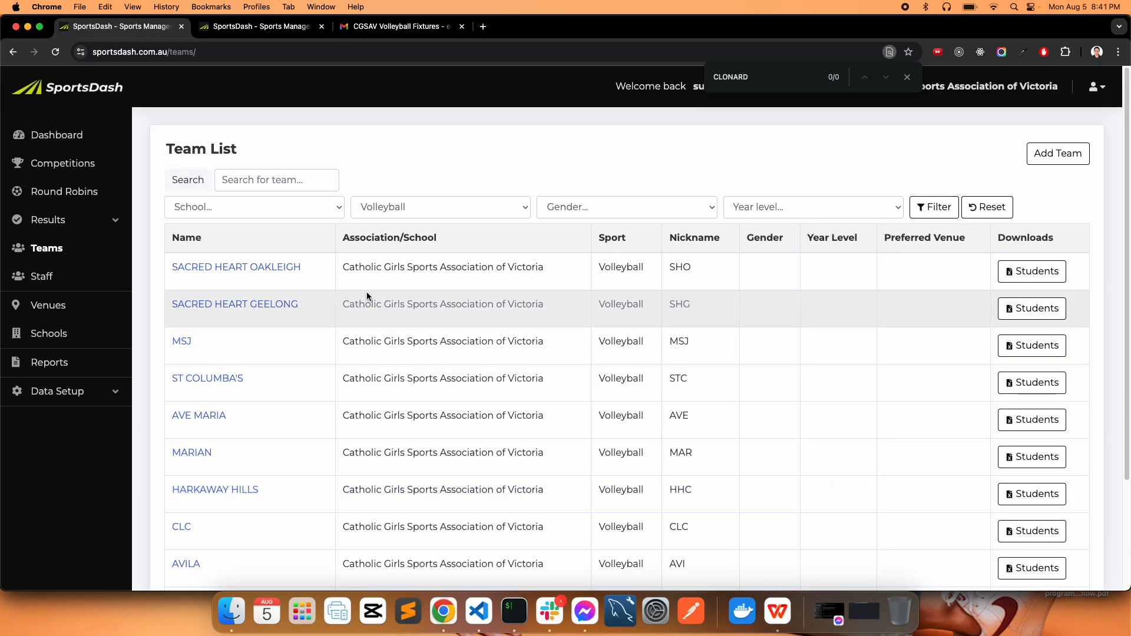
- Start a new team in the unfiltered Team List tab, owned by Catholic Girls Sports Association of Victoria and named CLONARD
{"action": "left_click", "coordinate": [260, 26]}
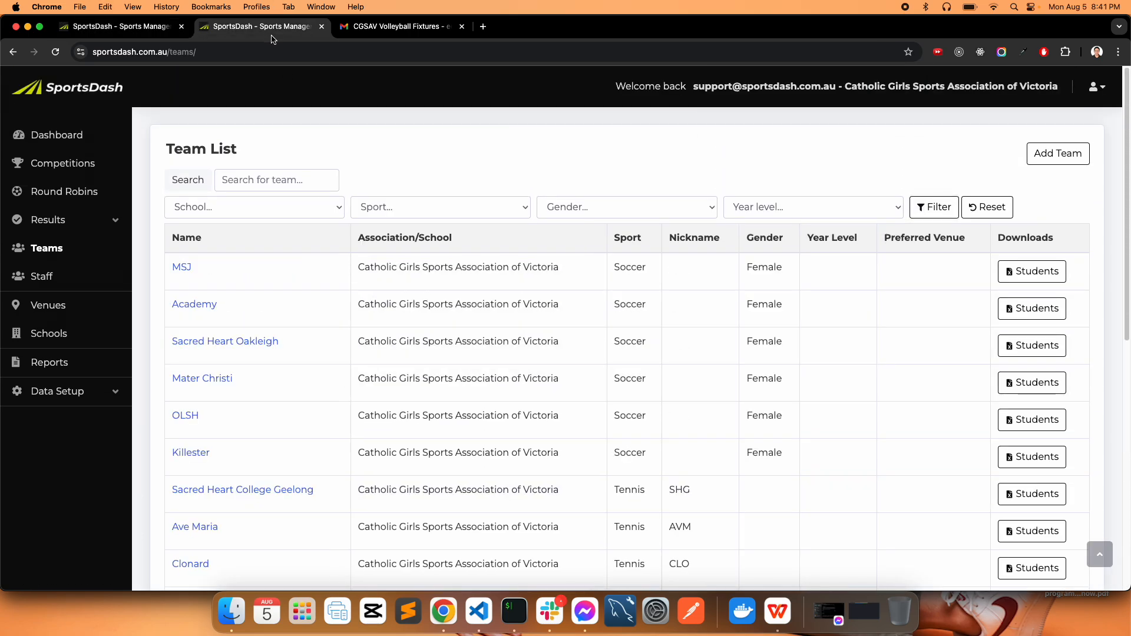
{"action": "left_click", "coordinate": [1059, 153]}
{"action": "left_click", "coordinate": [244, 220]}
{"action": "left_click", "coordinate": [241, 235]}
{"action": "left_click", "coordinate": [230, 299]}
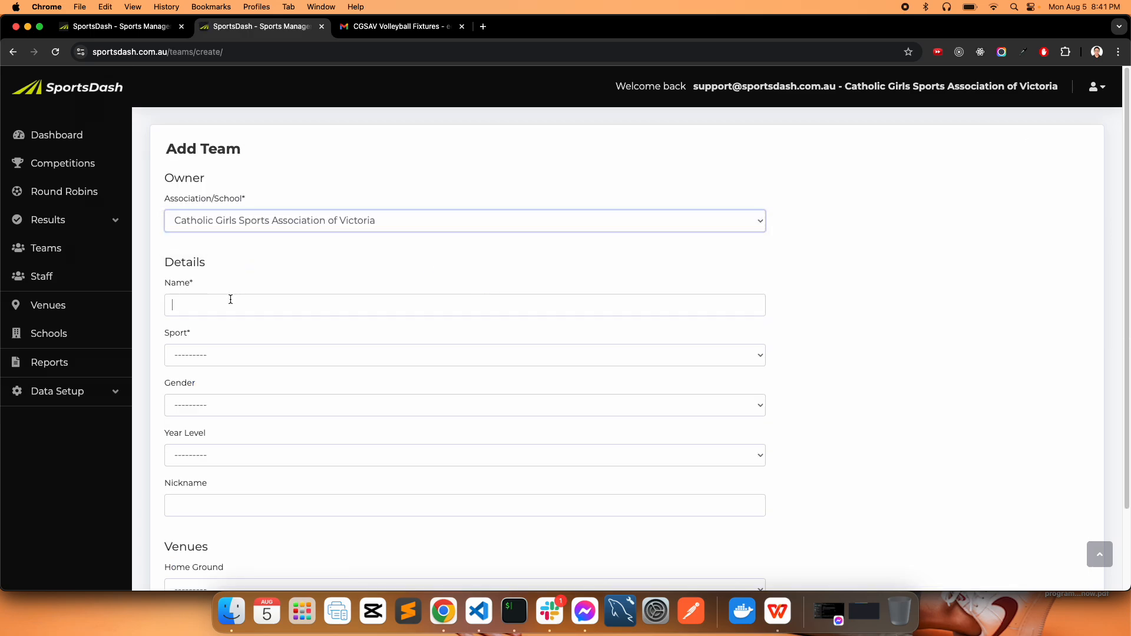
{"action": "key", "text": "super+v"}
{"action": "double_click", "coordinate": [239, 305]}
{"action": "key", "text": "BackSpace"}
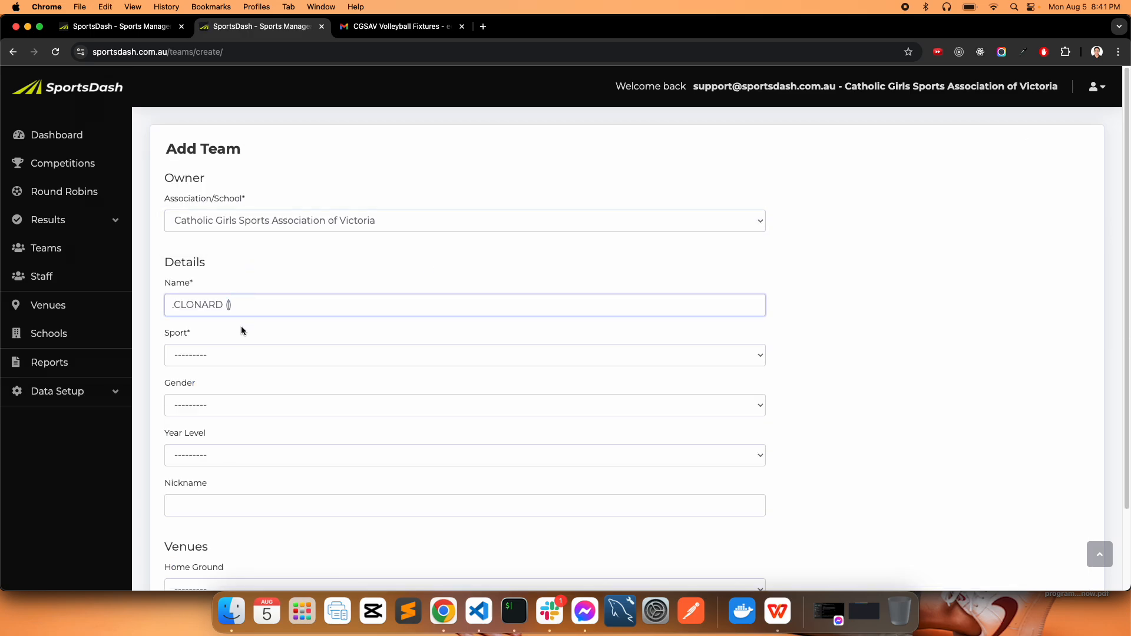
{"action": "left_click", "coordinate": [171, 306]}
{"action": "key", "text": "BackSpace"}
{"action": "key", "text": "BackSpace"}
{"action": "key", "text": "BackSpace"}
{"action": "key", "text": "BackSpace"}
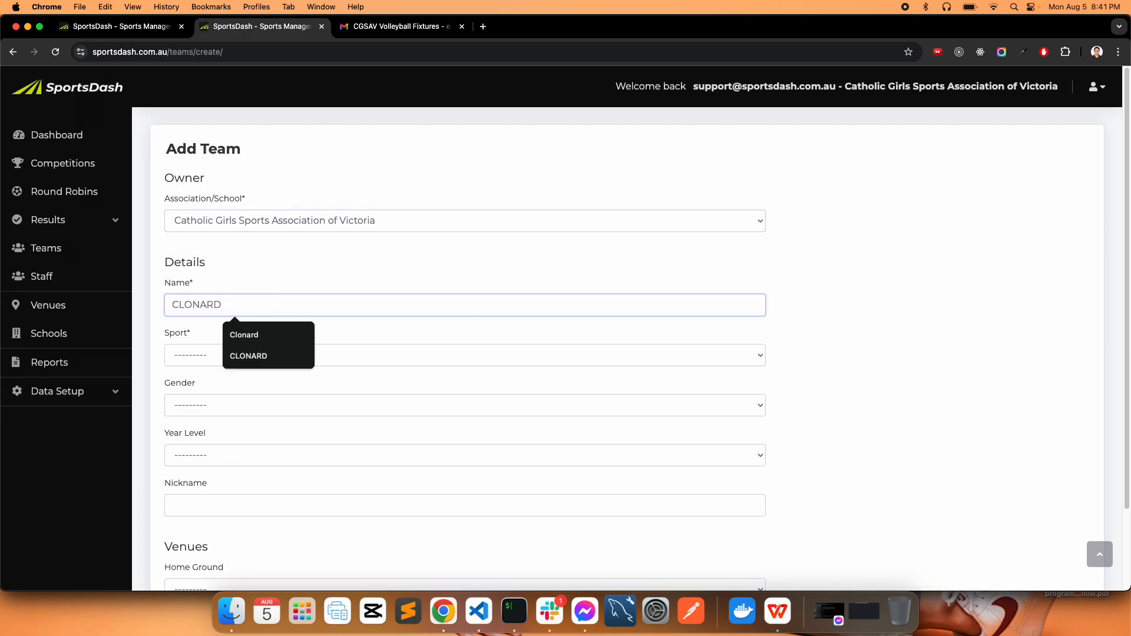
- Set the CLONARD team's sport to Volleyball and its nickname to CLO, and save the team
{"action": "left_click", "coordinate": [192, 356]}
{"action": "scroll", "coordinate": [246, 500], "scroll_direction": "down", "scroll_amount": 3}
{"action": "left_click", "coordinate": [234, 575]}
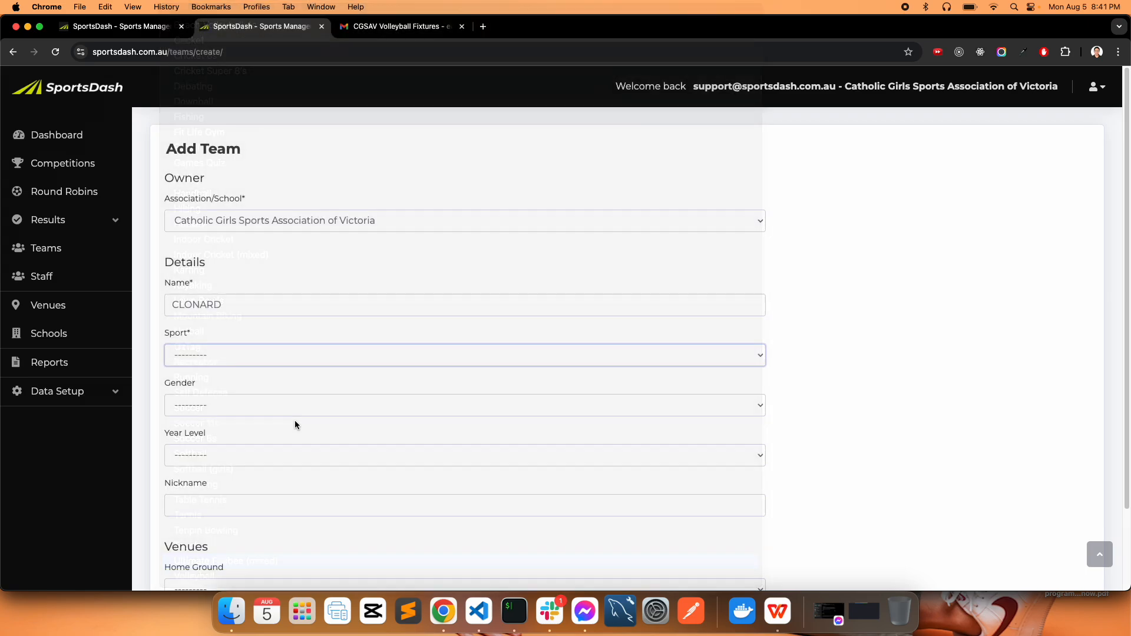
{"action": "scroll", "coordinate": [295, 420], "scroll_direction": "down", "scroll_amount": 3}
{"action": "left_click", "coordinate": [268, 412]}
{"action": "type", "text": "CLO"}
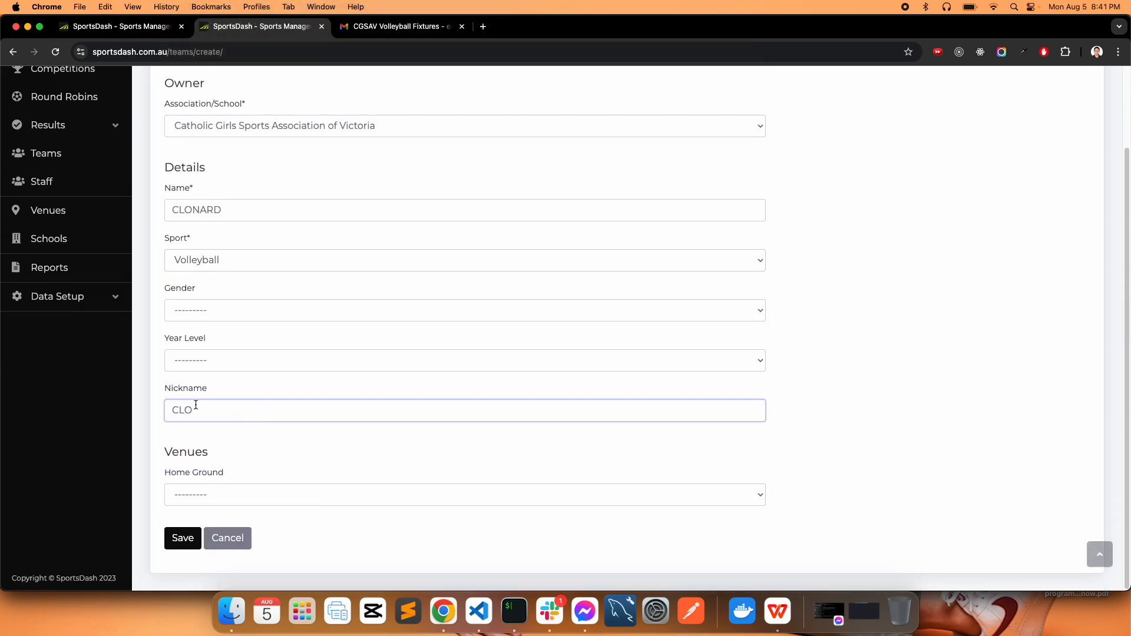
{"action": "left_click", "coordinate": [189, 536]}
- Copy ST ALOYSIUS (STA) from the Inter A team list in the WPS Office fixture and return to Chrome
{"action": "left_click", "coordinate": [780, 621]}
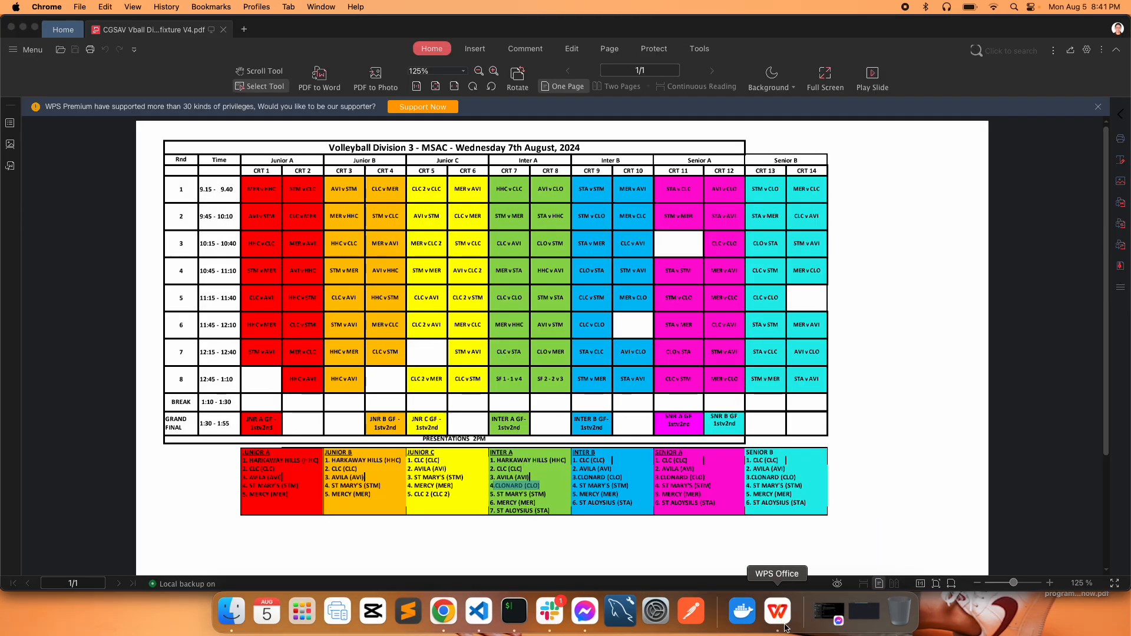
{"action": "left_click", "coordinate": [517, 491]}
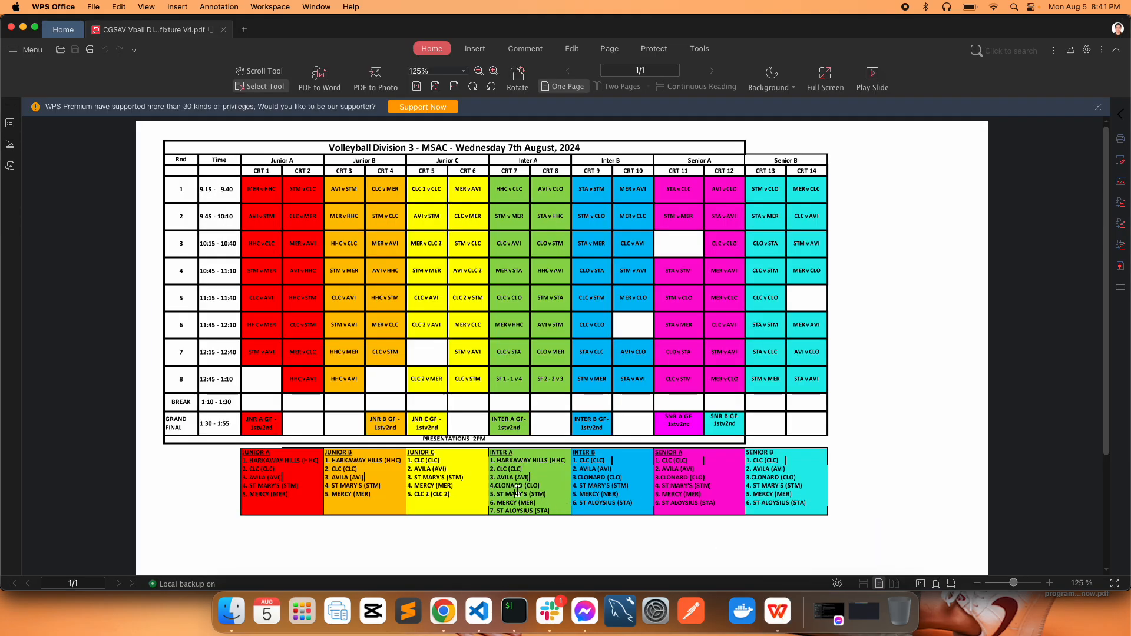
{"action": "mouse_move", "coordinate": [496, 502]}
{"action": "left_mouse_down"}
{"action": "mouse_move", "coordinate": [550, 510]}
{"action": "mouse_move", "coordinate": [497, 510]}
{"action": "left_mouse_up"}
{"action": "key", "text": "super+c"}
{"action": "left_click", "coordinate": [443, 611]}
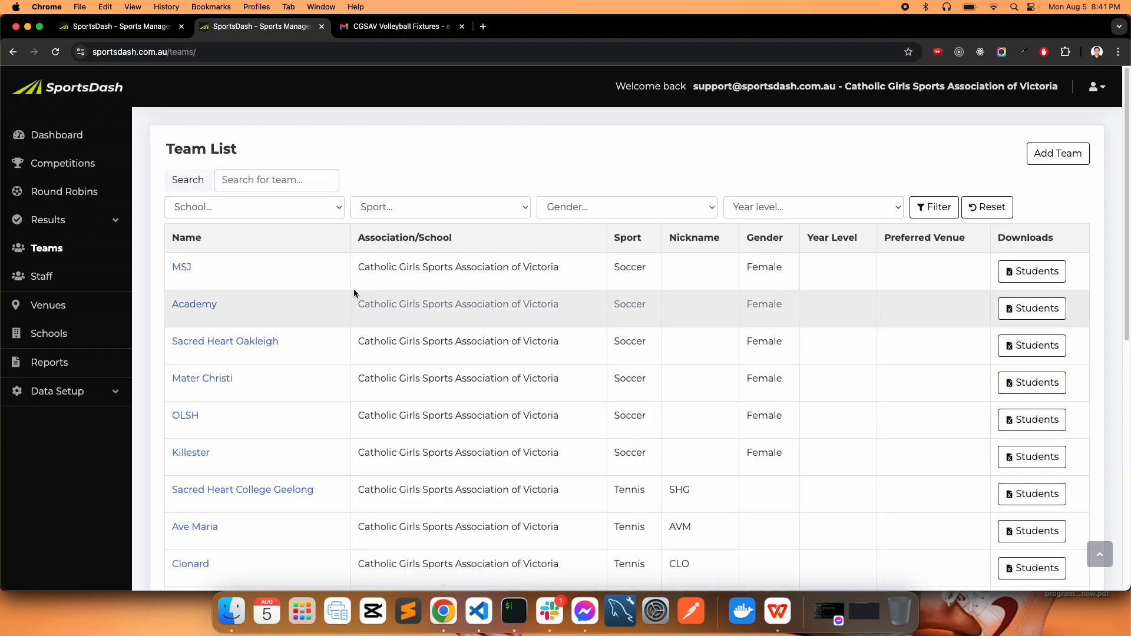
- Search the Volleyball-filtered Team List page for ST A
{"action": "left_click", "coordinate": [104, 21]}
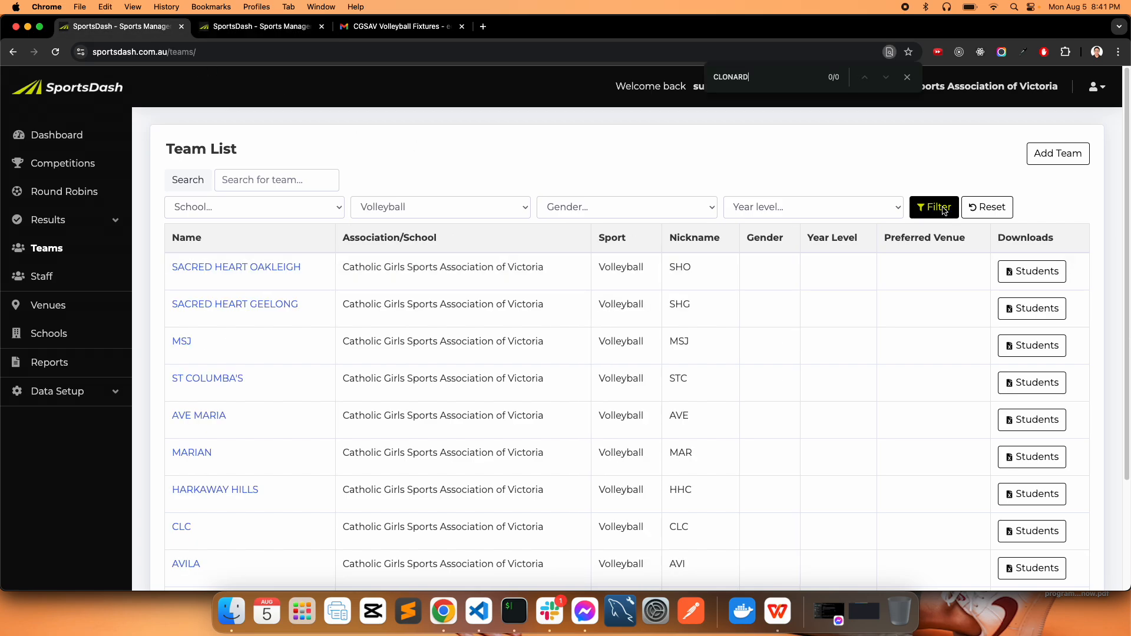
{"action": "scroll", "coordinate": [594, 386], "scroll_direction": "down", "scroll_amount": 3}
{"action": "key", "text": "super+f"}
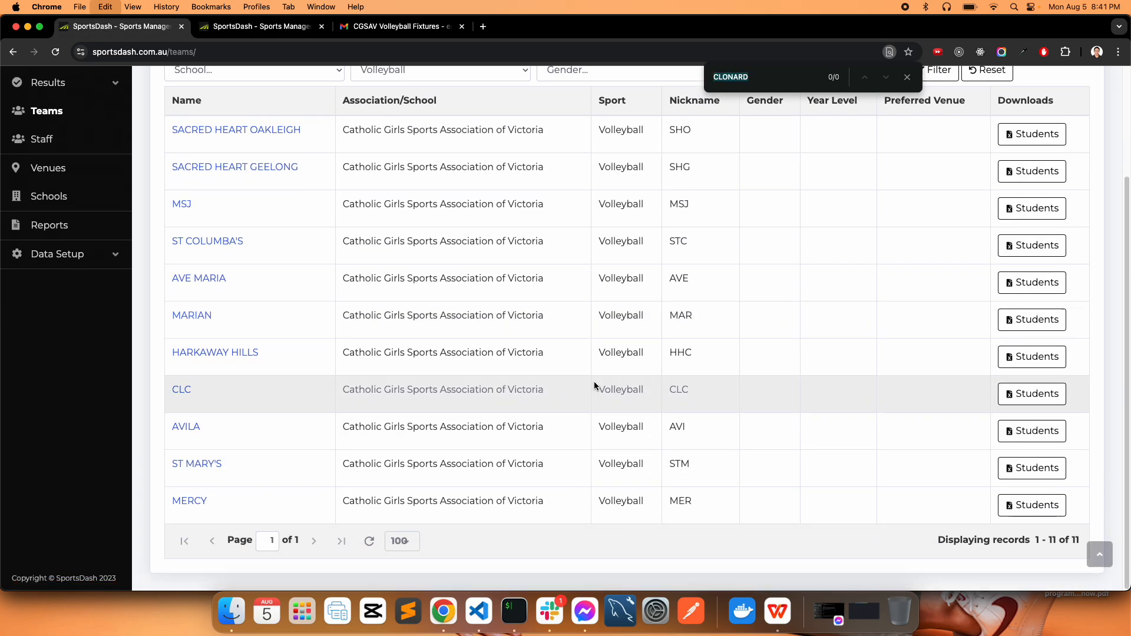
{"action": "type", "text": "A"}
{"action": "key", "text": "BackSpace"}
{"action": "type", "text": "ST "}
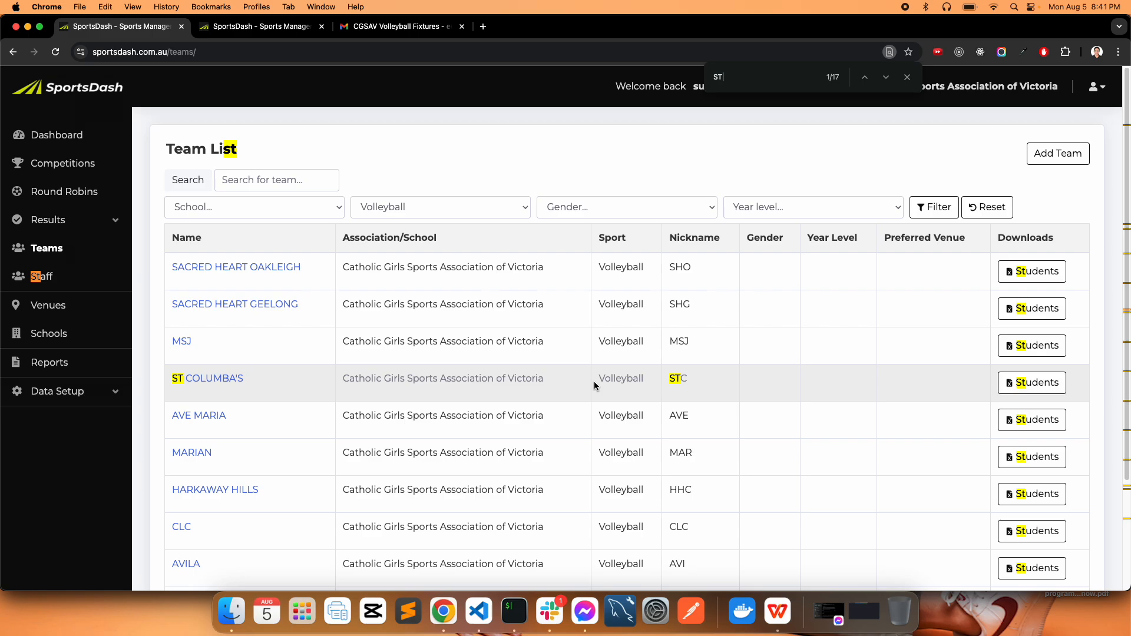
{"action": "type", "text": "A"}
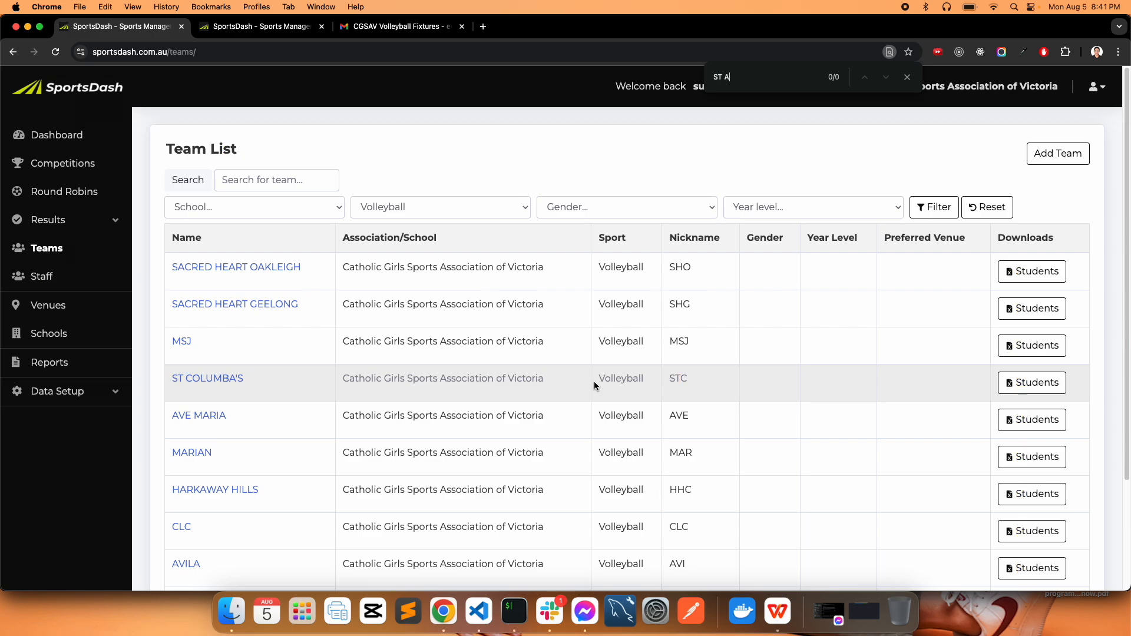
- Start a new team from the unfiltered Team List, owned by Catholic Girls Sports Association of Victoria and named ST ALOYSIUS
{"action": "key", "text": "ctrl+Tab"}
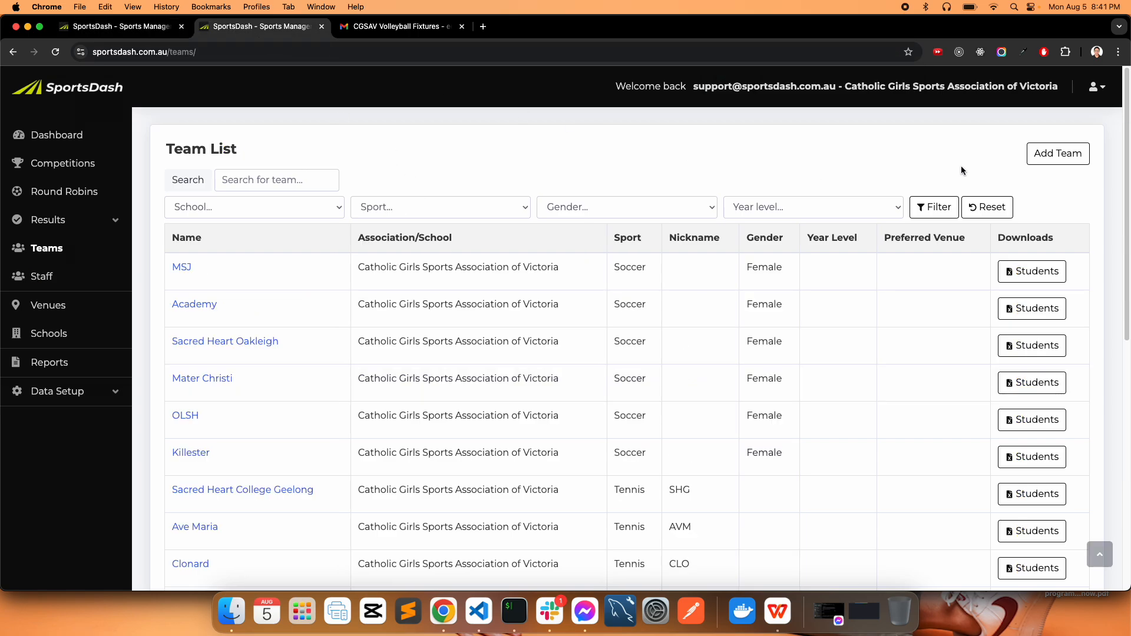
{"action": "left_click", "coordinate": [1068, 158]}
{"action": "left_click", "coordinate": [250, 221]}
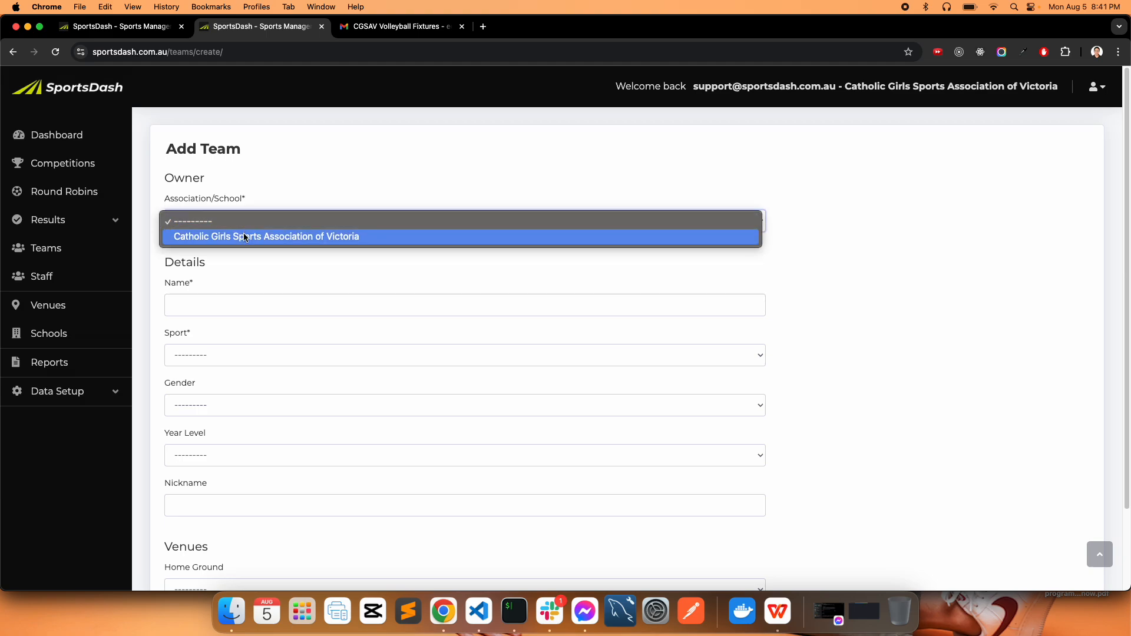
{"action": "left_click", "coordinate": [246, 236]}
{"action": "left_click", "coordinate": [234, 300]}
{"action": "key", "text": "super+v"}
{"action": "double_click", "coordinate": [250, 305]}
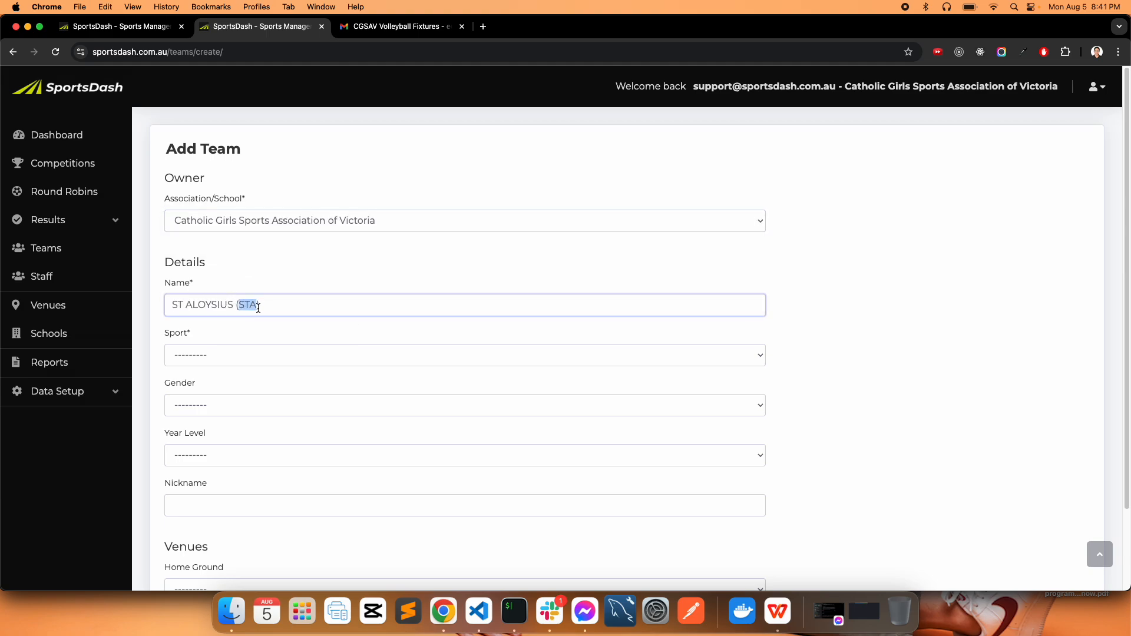
{"action": "key", "text": "BackSpace"}
{"action": "key", "text": "BackSpace"}
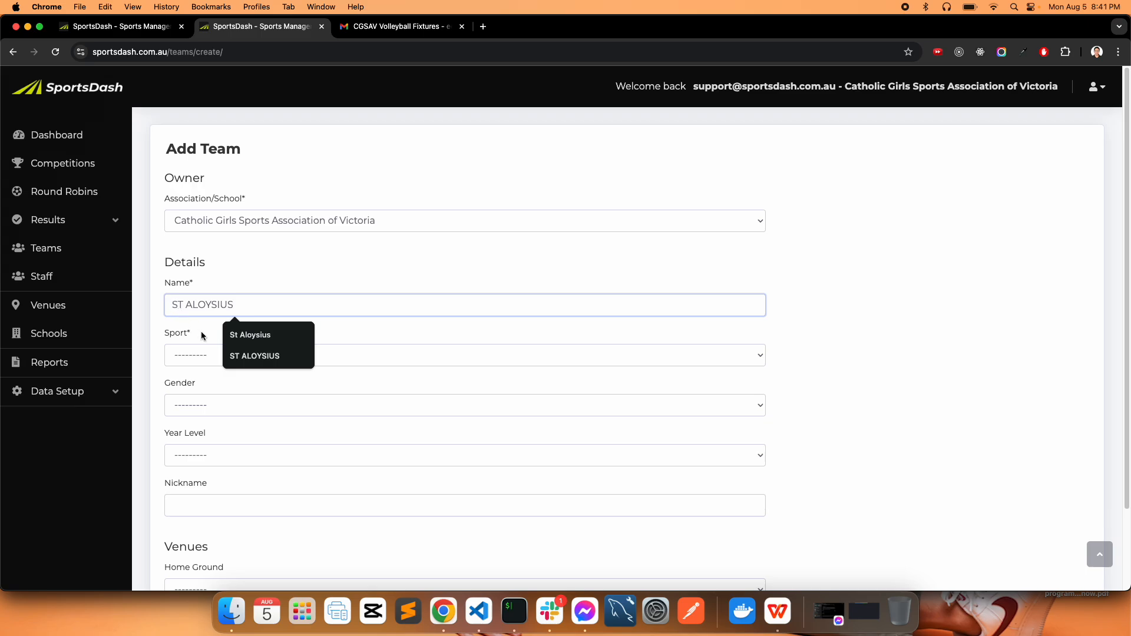
- Set the ST ALOYSIUS team's sport to Volleyball and its nickname to STA, and save the team
{"action": "left_click", "coordinate": [365, 356]}
{"action": "left_click", "coordinate": [314, 347]}
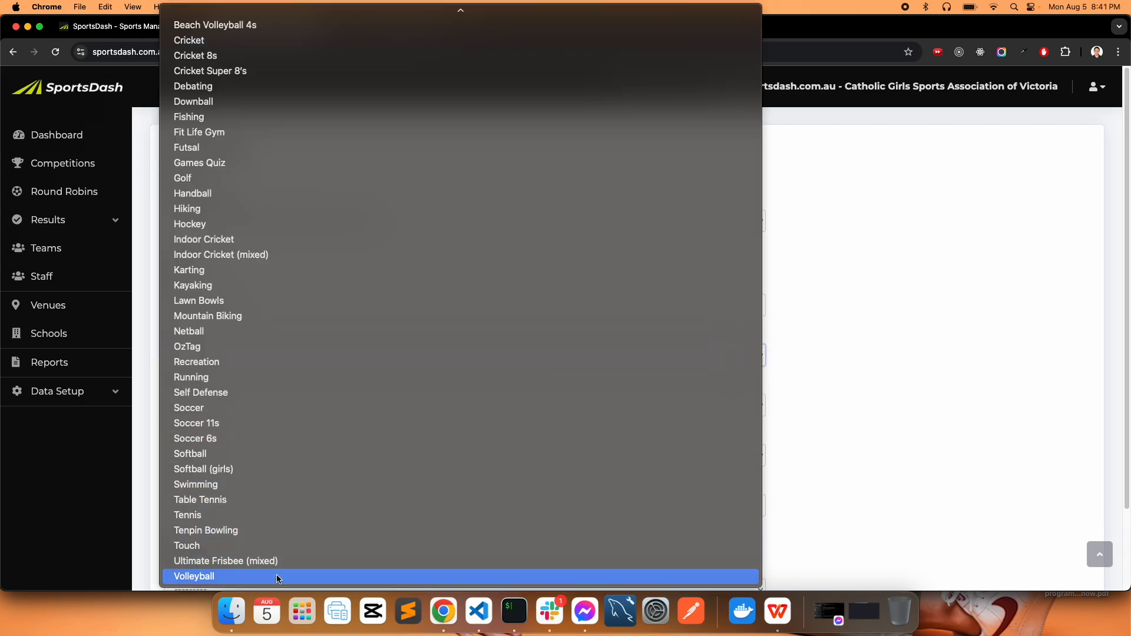
{"action": "left_click", "coordinate": [278, 576]}
{"action": "scroll", "coordinate": [354, 430], "scroll_direction": "down", "scroll_amount": 1}
{"action": "left_click", "coordinate": [298, 495]}
{"action": "type", "text": "STA"}
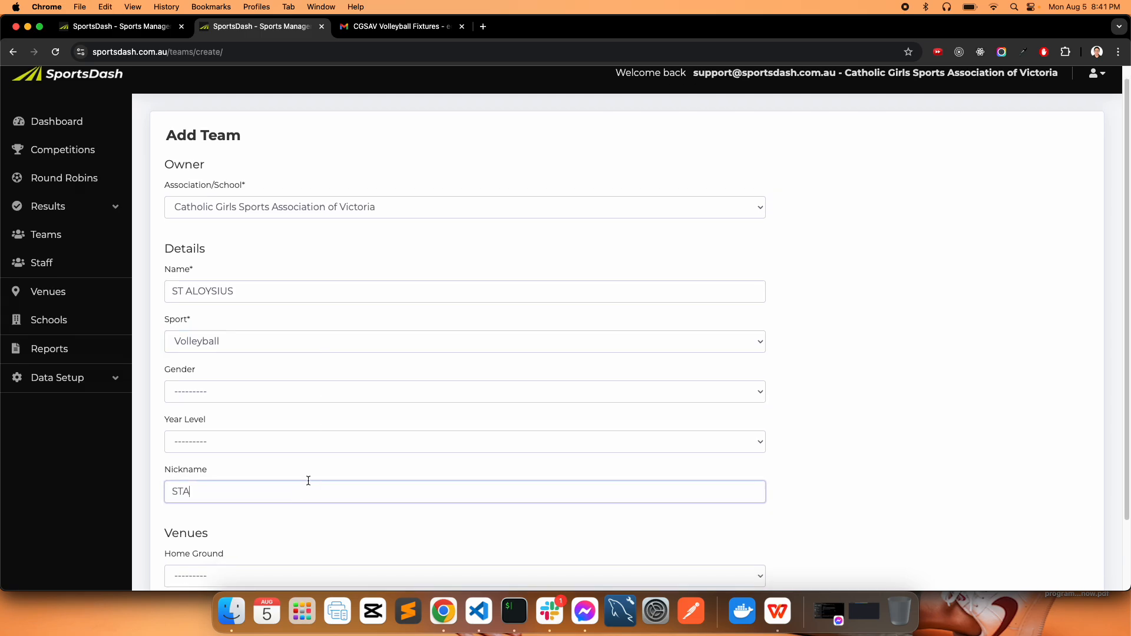
{"action": "scroll", "coordinate": [298, 499], "scroll_direction": "down", "scroll_amount": 2}
{"action": "left_click", "coordinate": [183, 538]}
- Review the team lists of all Junior, Inter and Senior divisions in the WPS Office fixture for missing teams, and return to Chrome
{"action": "left_click", "coordinate": [775, 609]}
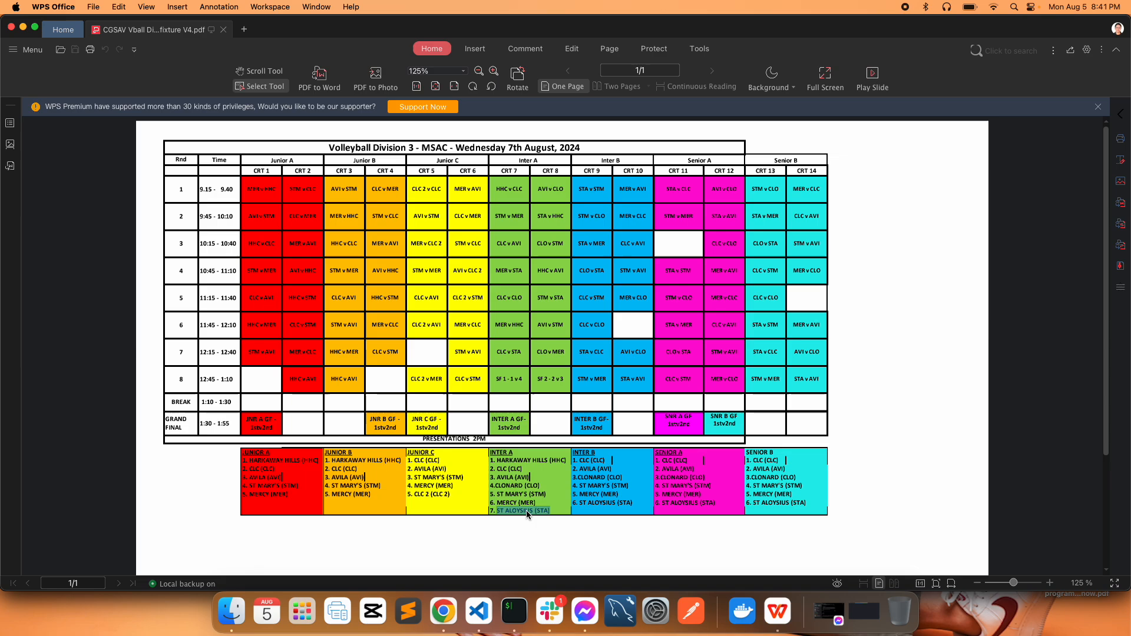
{"action": "left_click", "coordinate": [589, 461]}
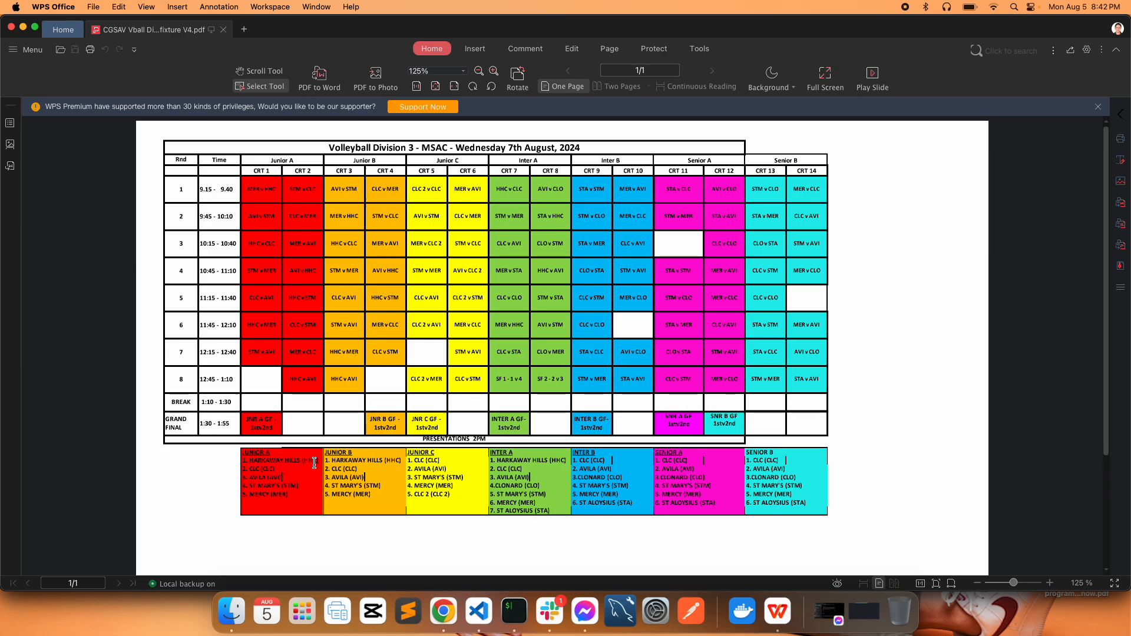
{"action": "left_click_drag", "start_coordinate": [261, 469], "coordinate": [291, 487]}
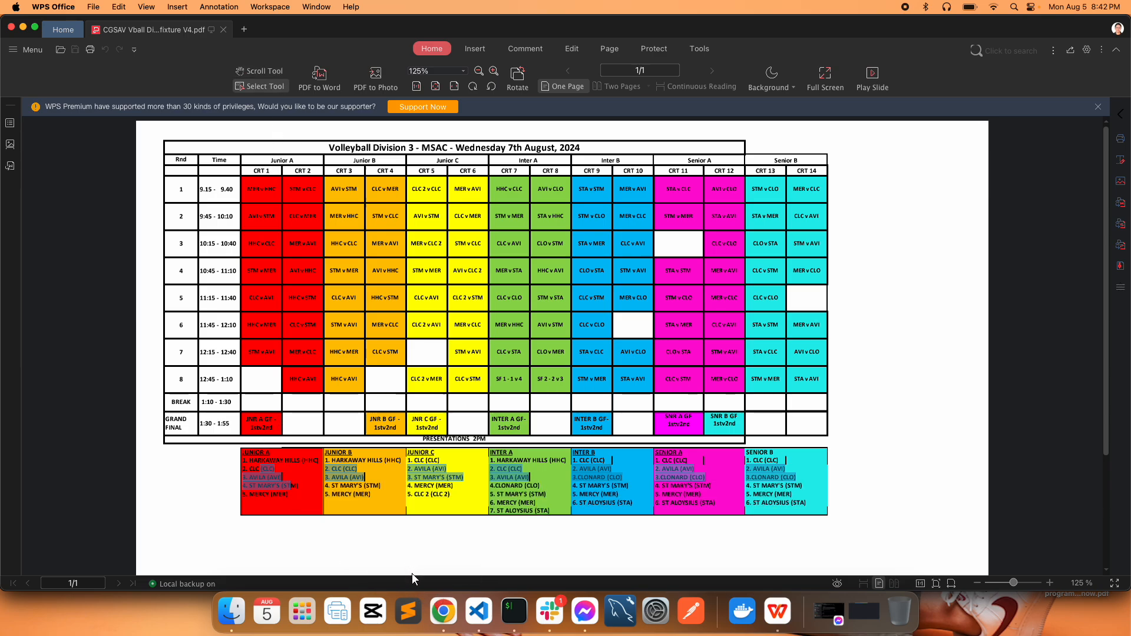
{"action": "left_click", "coordinate": [190, 466]}
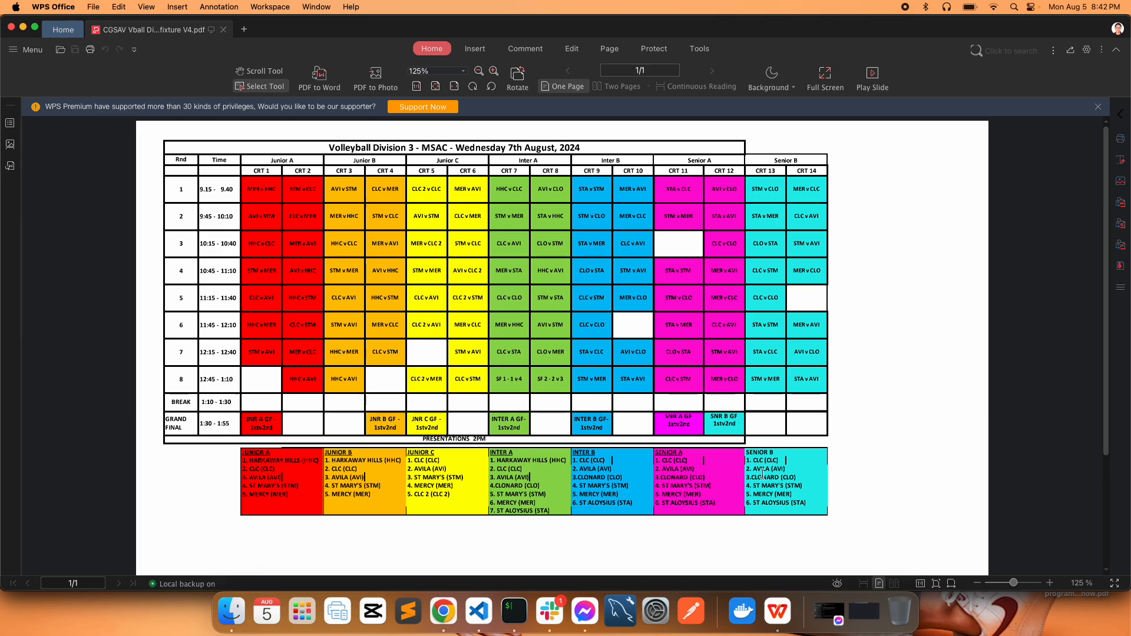
{"action": "left_click", "coordinate": [443, 612]}
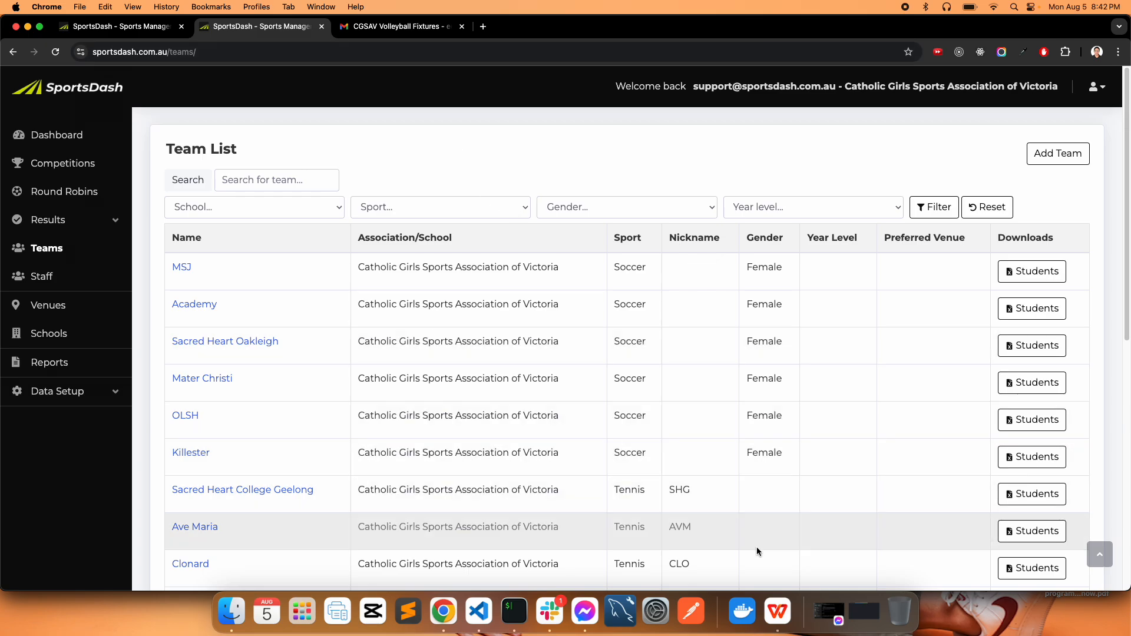
{"action": "left_click", "coordinate": [778, 613]}
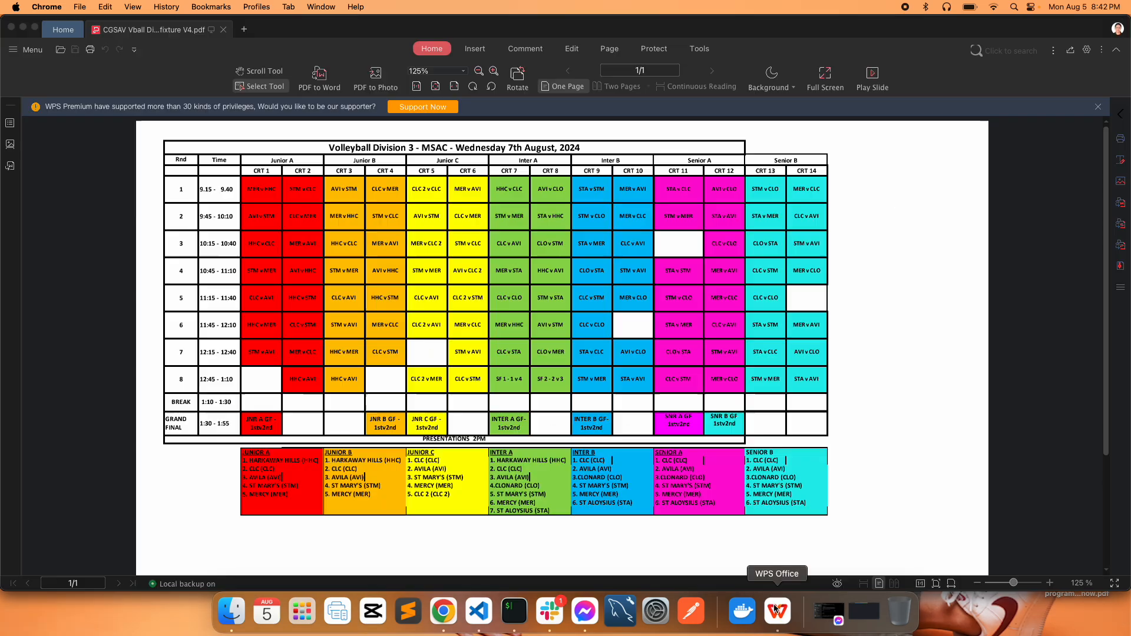
{"action": "left_click", "coordinate": [443, 613]}
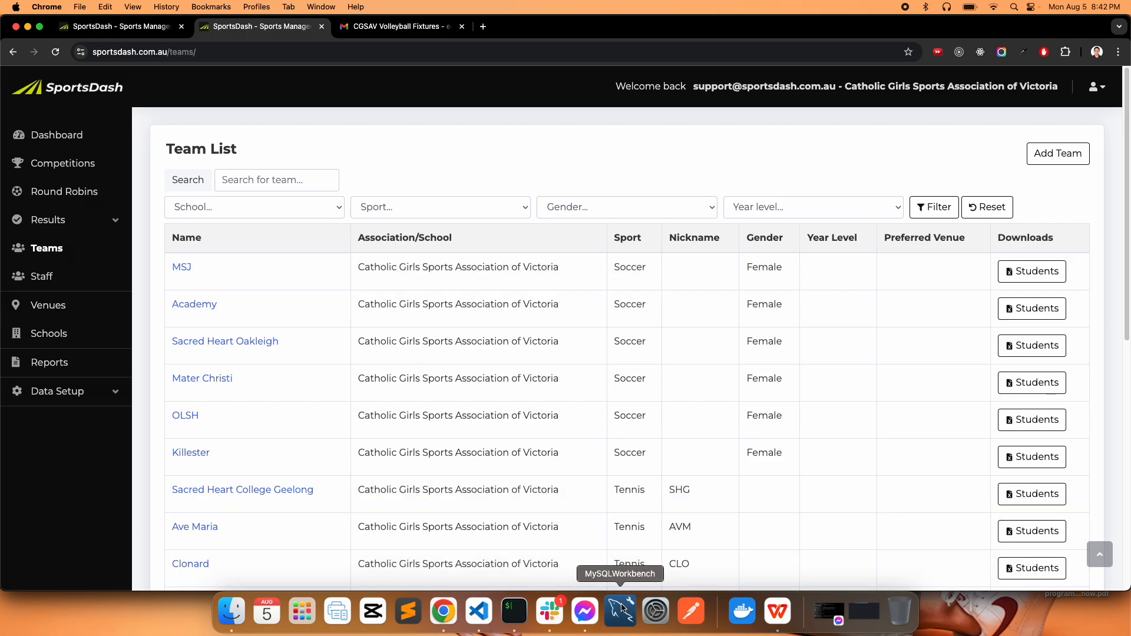
{"action": "left_click", "coordinate": [774, 612]}
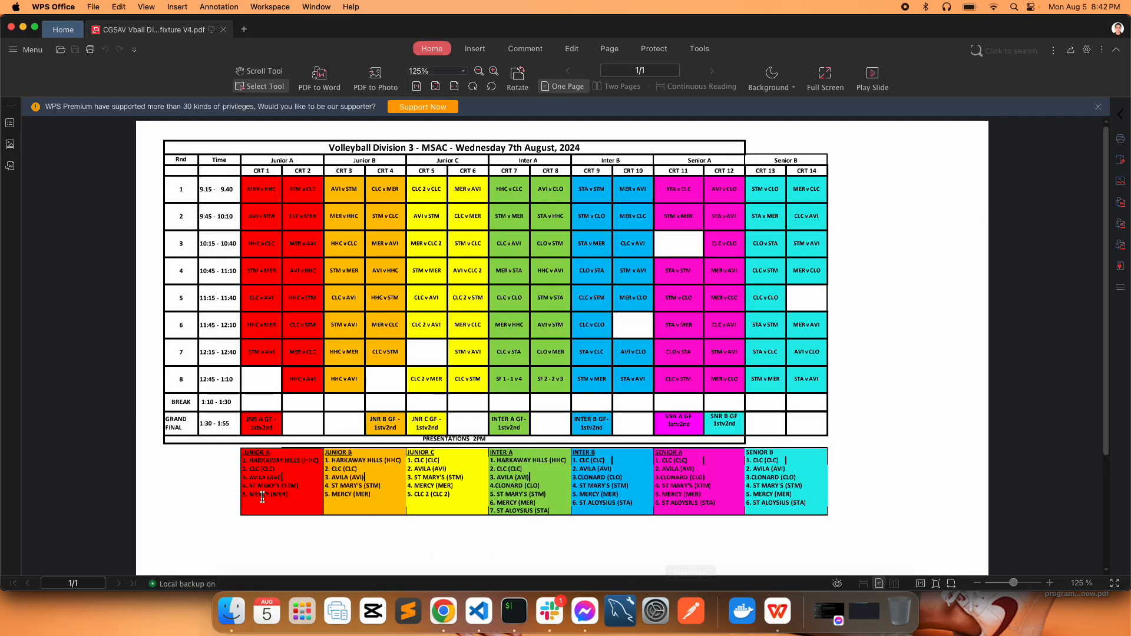
{"action": "left_click", "coordinate": [443, 611]}
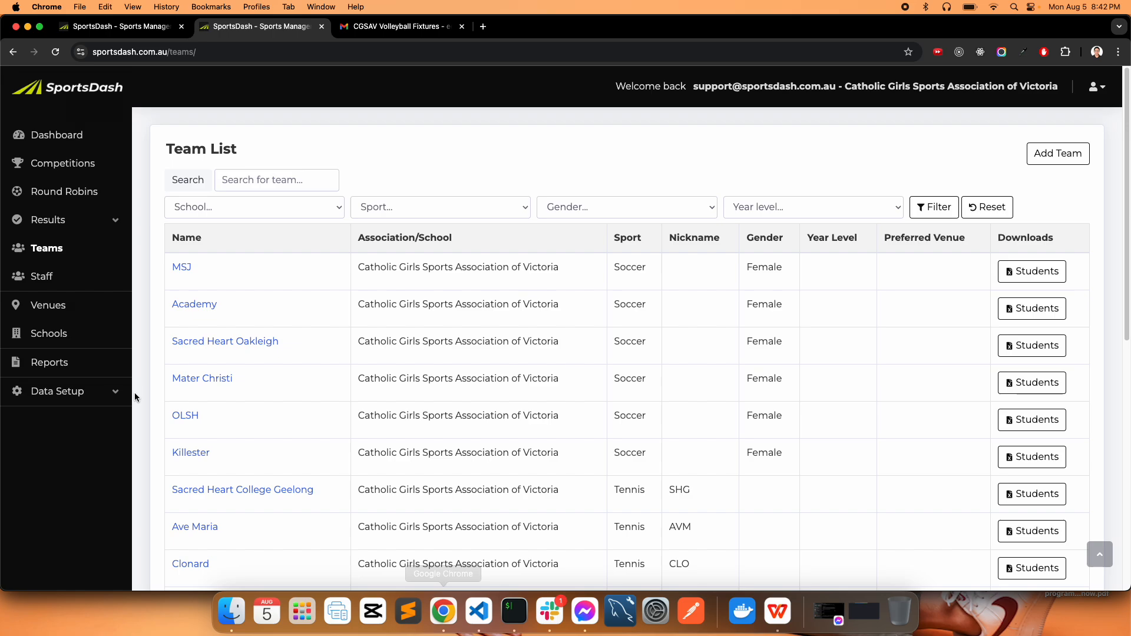
- Close the unfiltered Team List browser tab and go back to the Volleyball-filtered one
{"action": "left_click", "coordinate": [43, 277]}
{"action": "left_click", "coordinate": [55, 250]}
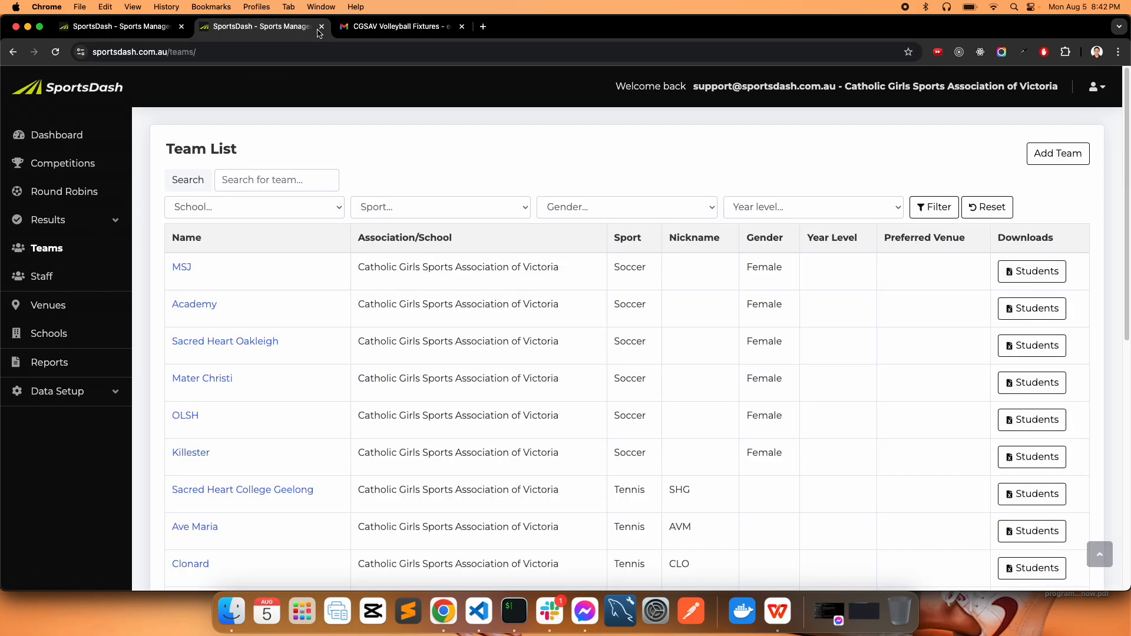
{"action": "key", "text": "super+w"}
{"action": "key", "text": "super+f"}
{"action": "type", "text": "ST A"}
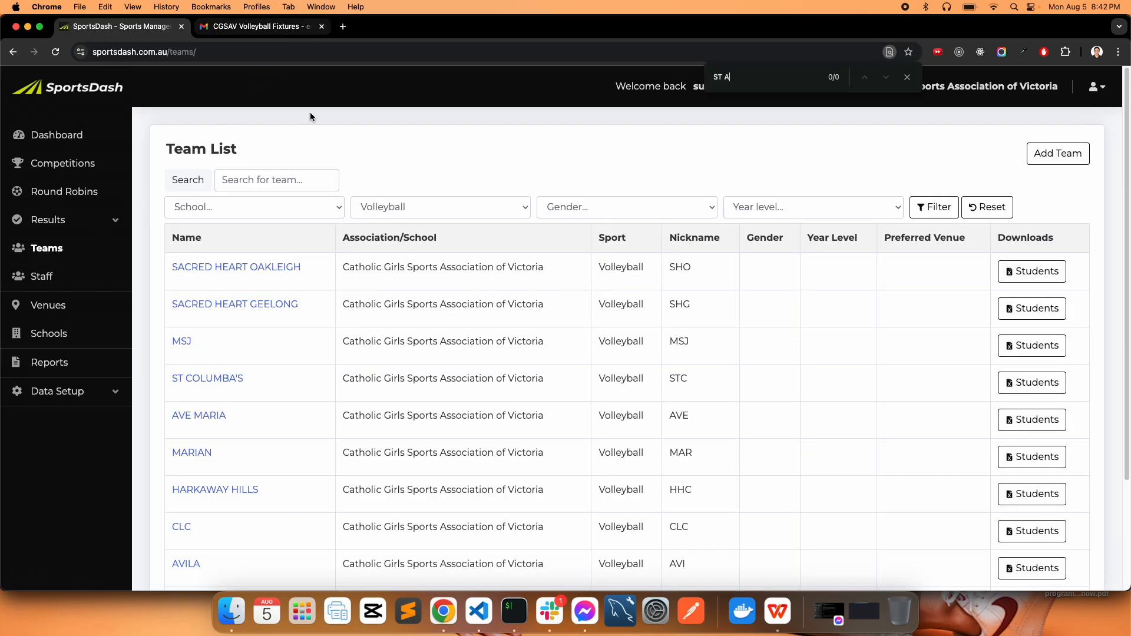
- Open the Round Robins list and filter it by the sport Volleyball
{"action": "left_click", "coordinate": [84, 194]}
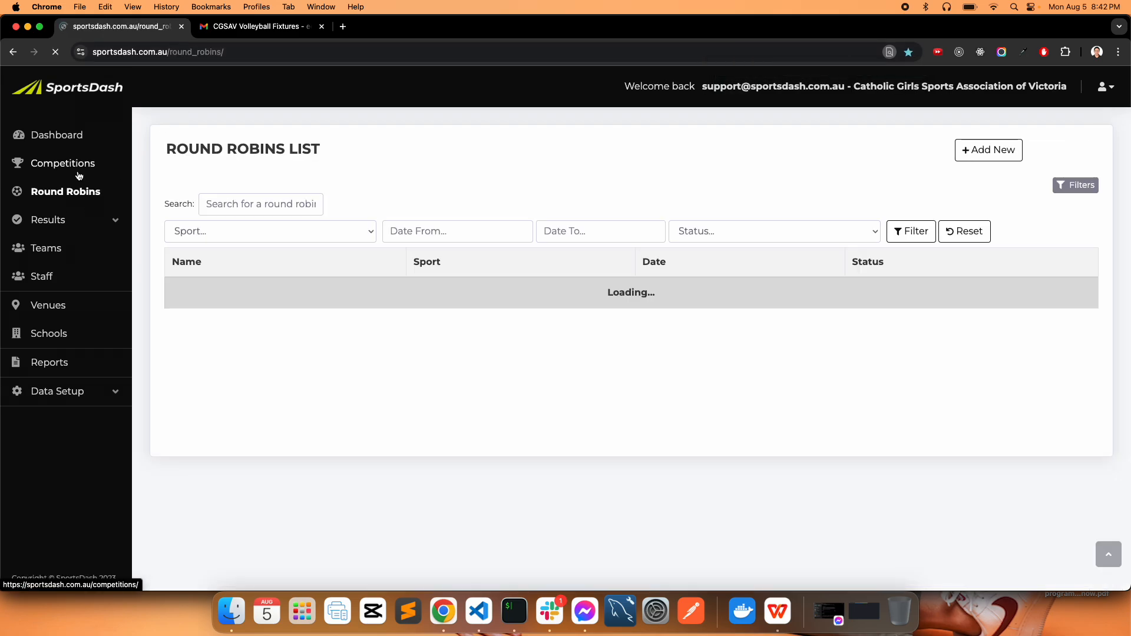
{"action": "left_click", "coordinate": [336, 236]}
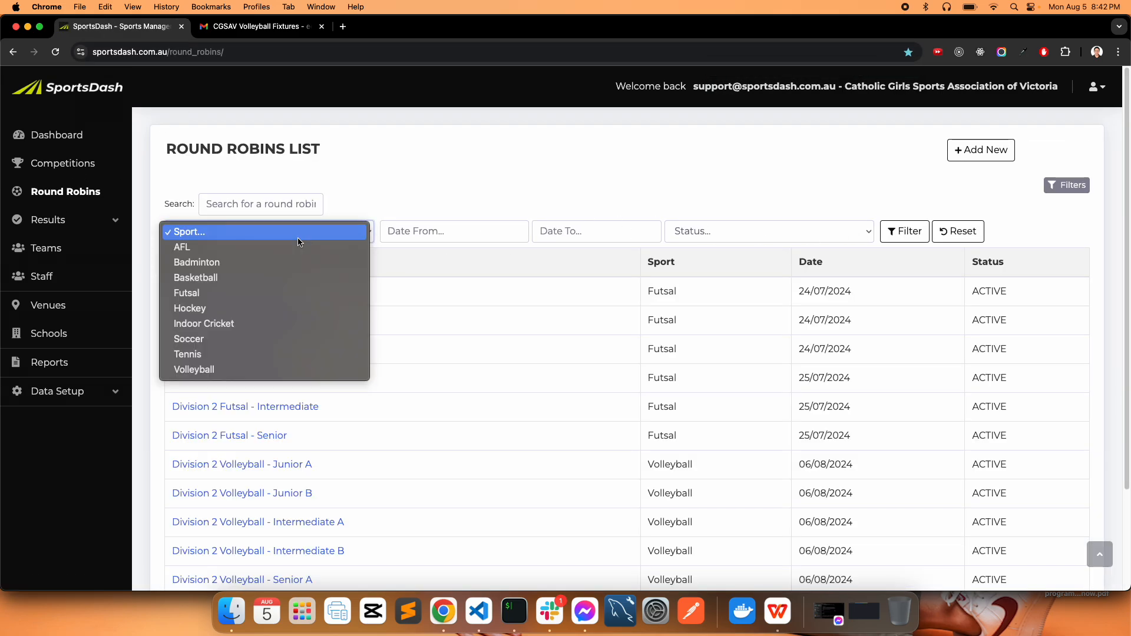
{"action": "left_click", "coordinate": [277, 370]}
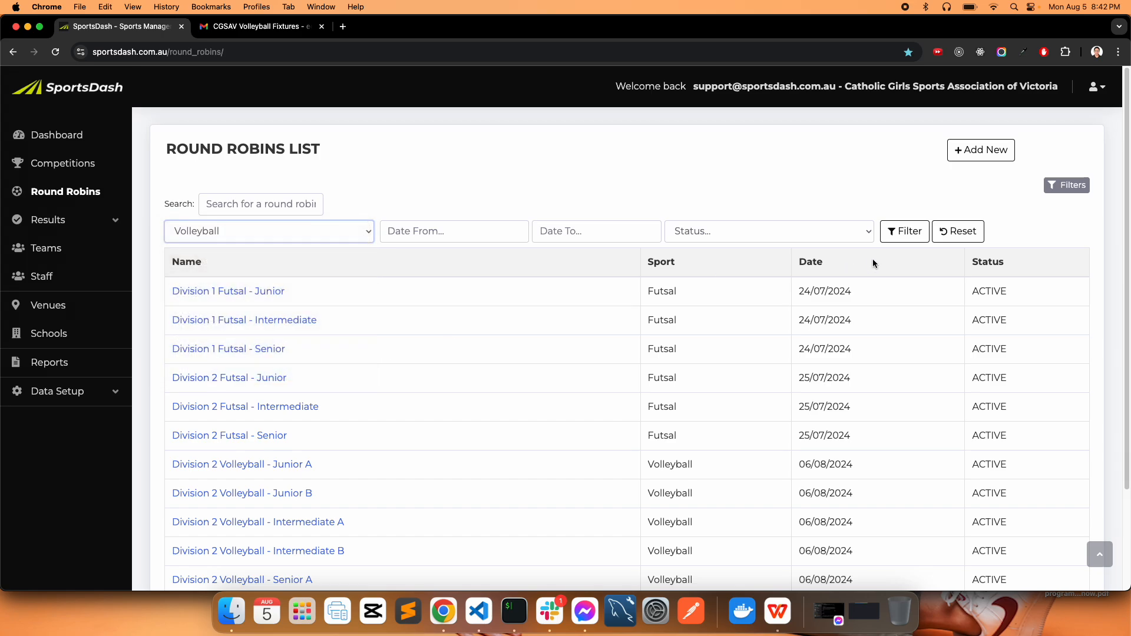
{"action": "left_click", "coordinate": [904, 231]}
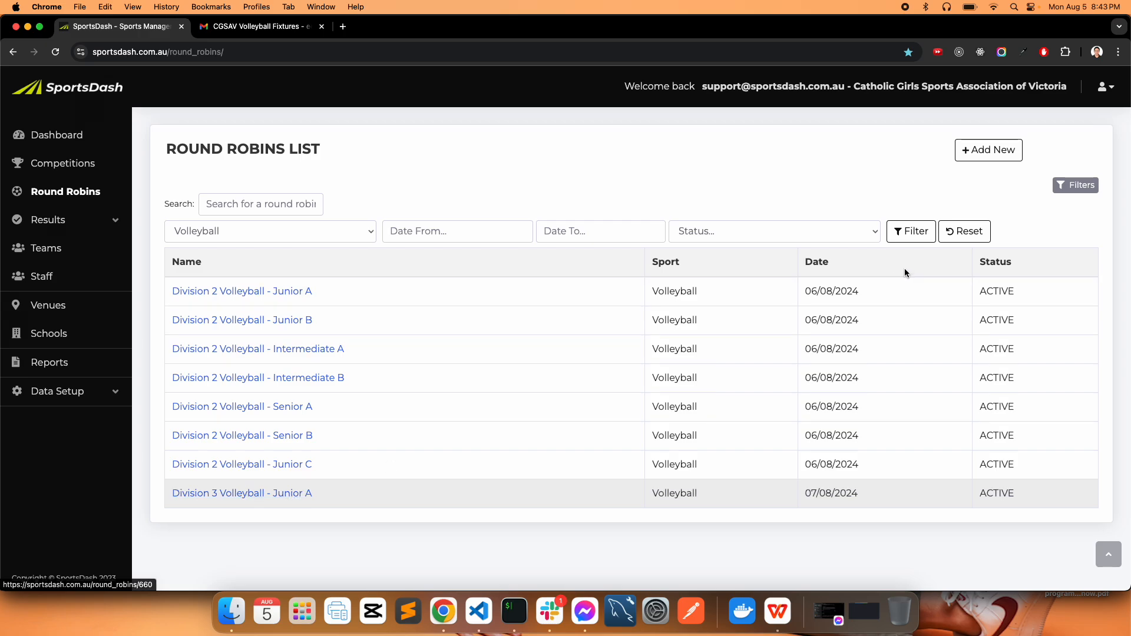
- Open the Division 2 Volleyball - Junior A round robin, consult the WPS Office fixture, and return to the Round Robins list in Chrome
{"action": "left_click", "coordinate": [288, 290]}
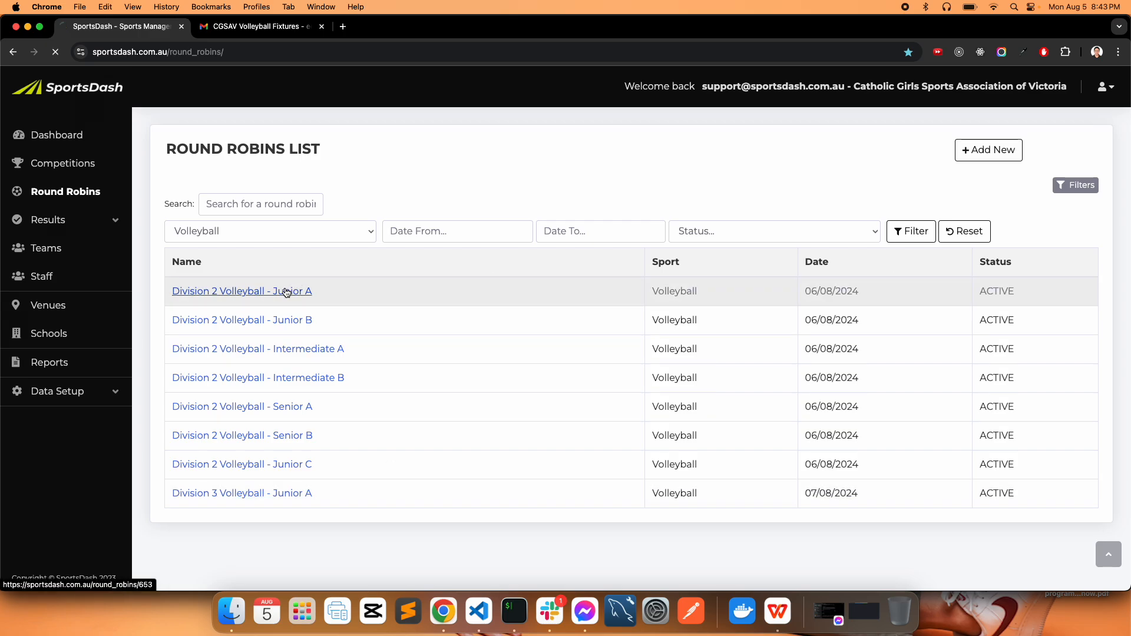
{"action": "left_click", "coordinate": [784, 626]}
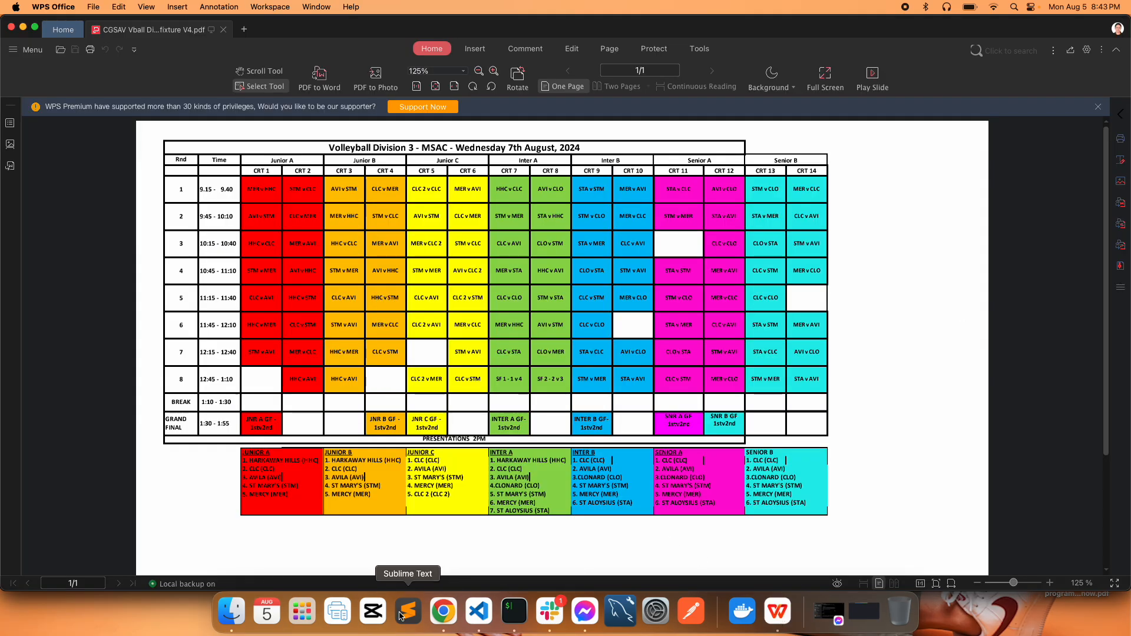
{"action": "left_click", "coordinate": [443, 612]}
{"action": "left_click", "coordinate": [12, 52]}
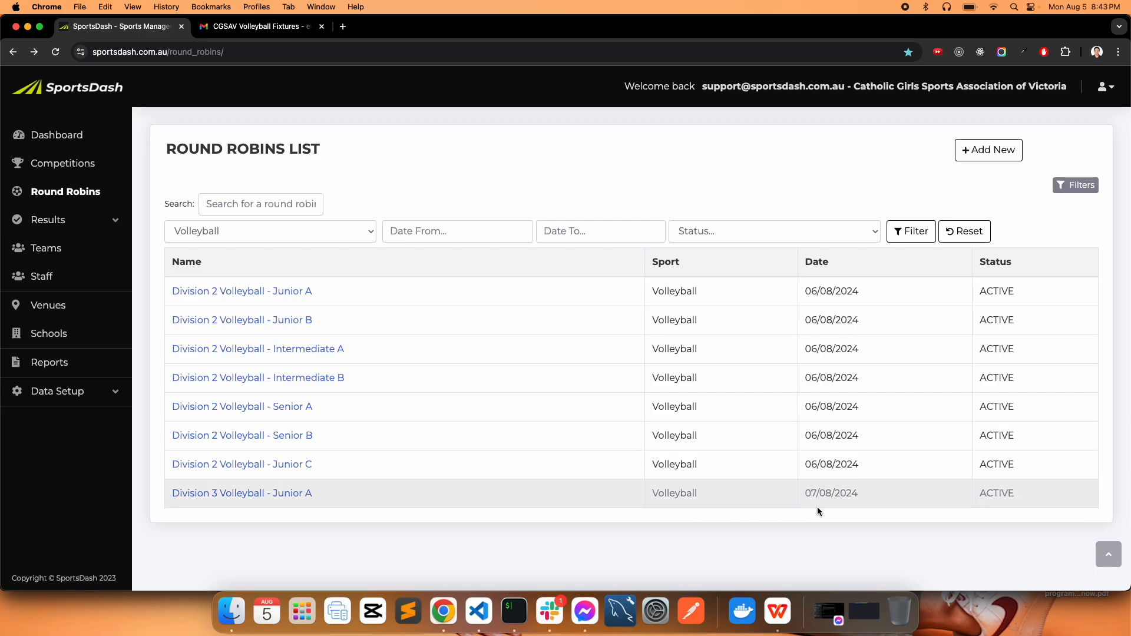
- Open the Division 3 Volleyball - Junior A round robin, consult its team list in the WPS Office fixture, and return to Chrome
{"action": "left_click", "coordinate": [277, 495]}
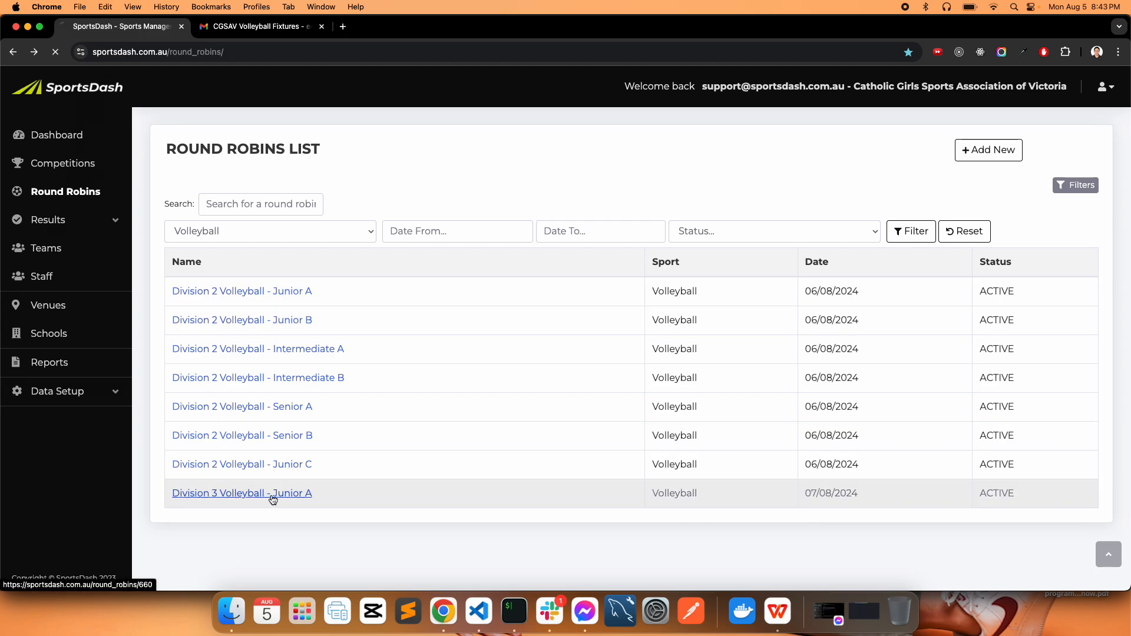
{"action": "left_click", "coordinate": [776, 613]}
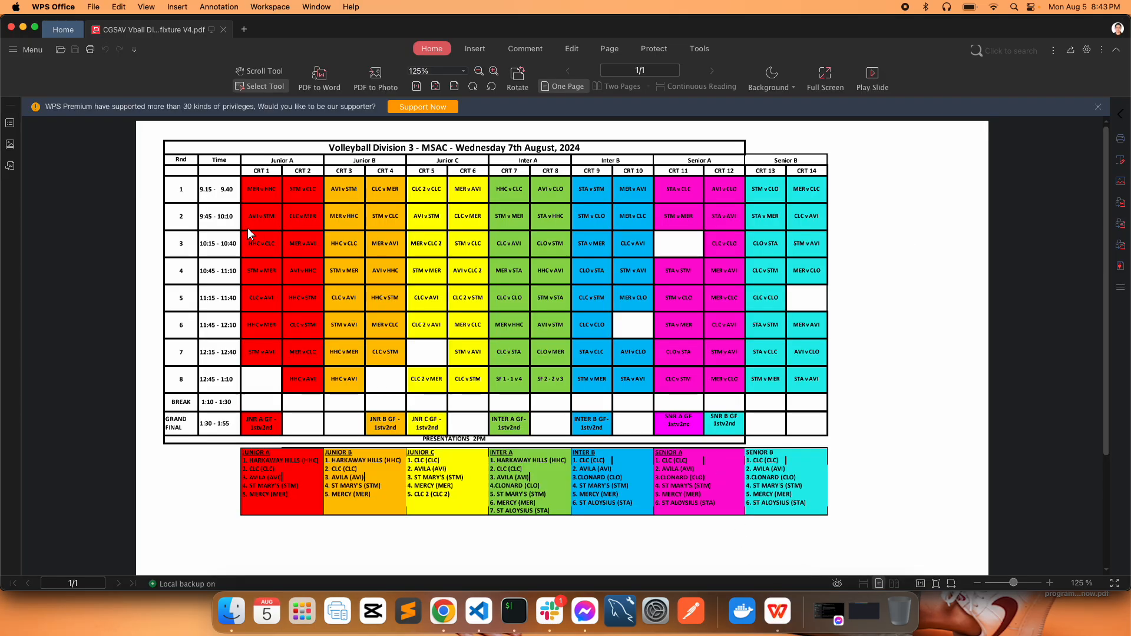
{"action": "left_click", "coordinate": [444, 612]}
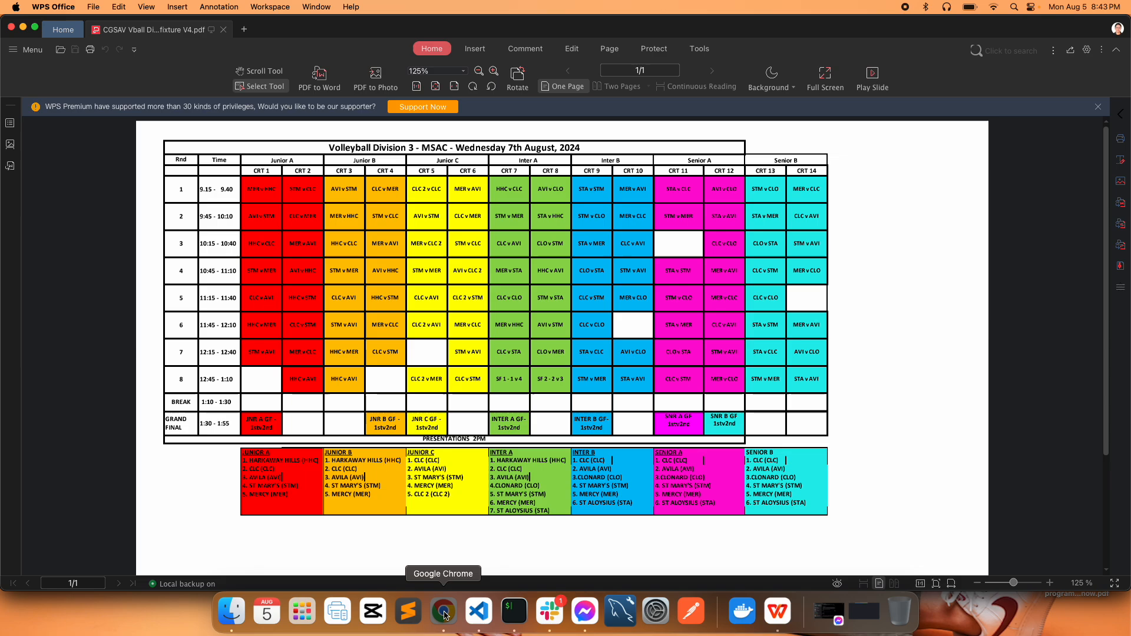
{"action": "left_click", "coordinate": [777, 613]}
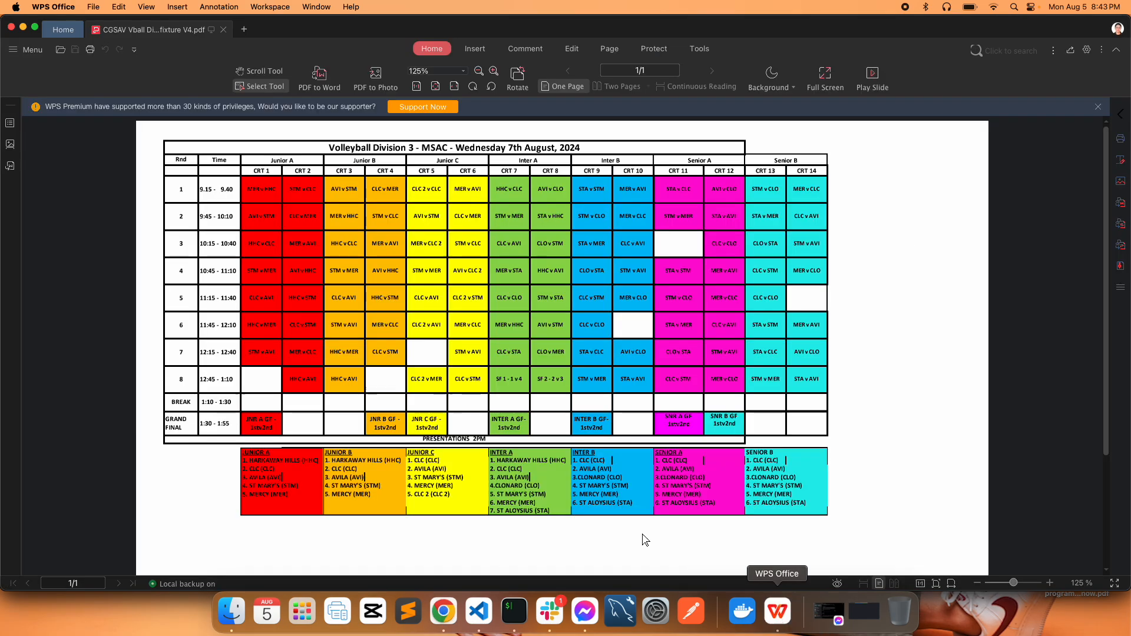
{"action": "left_click", "coordinate": [445, 611]}
- Search for team HHC and add HARKAWAY HILLS to the Division 3 Volleyball - Junior A round robin
{"action": "left_click", "coordinate": [212, 214]}
{"action": "type", "text": "hhc"}
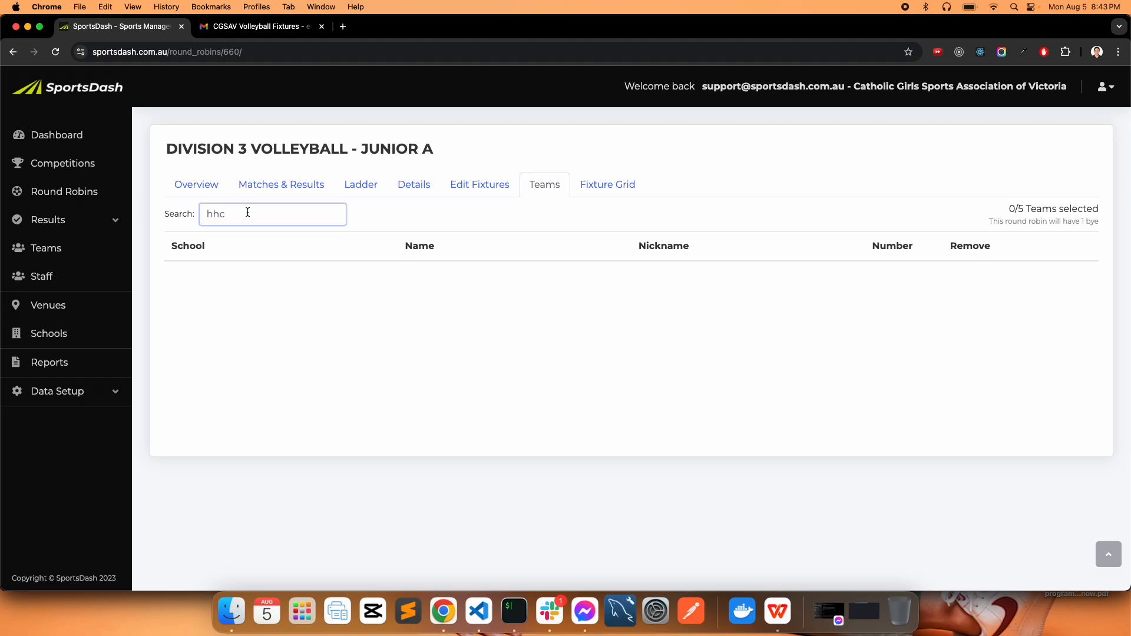
{"action": "left_click", "coordinate": [254, 235]}
{"action": "left_click", "coordinate": [534, 404]}
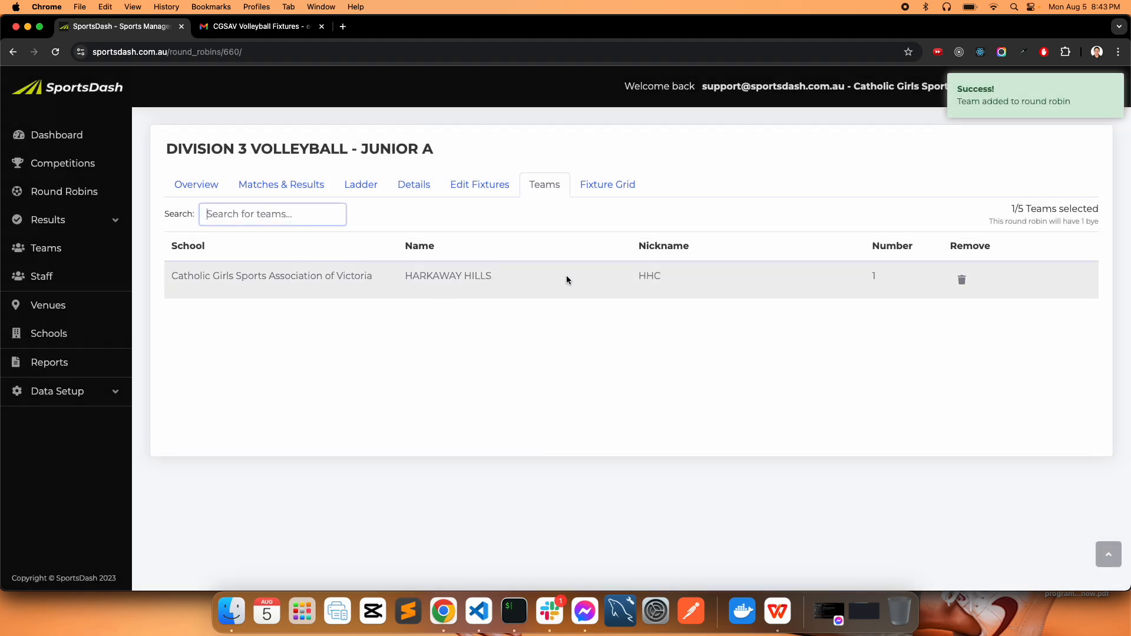
- Consult the WPS Office fixture for the second Junior A team, and add CLC to the round robin in Chrome
{"action": "left_click", "coordinate": [778, 610]}
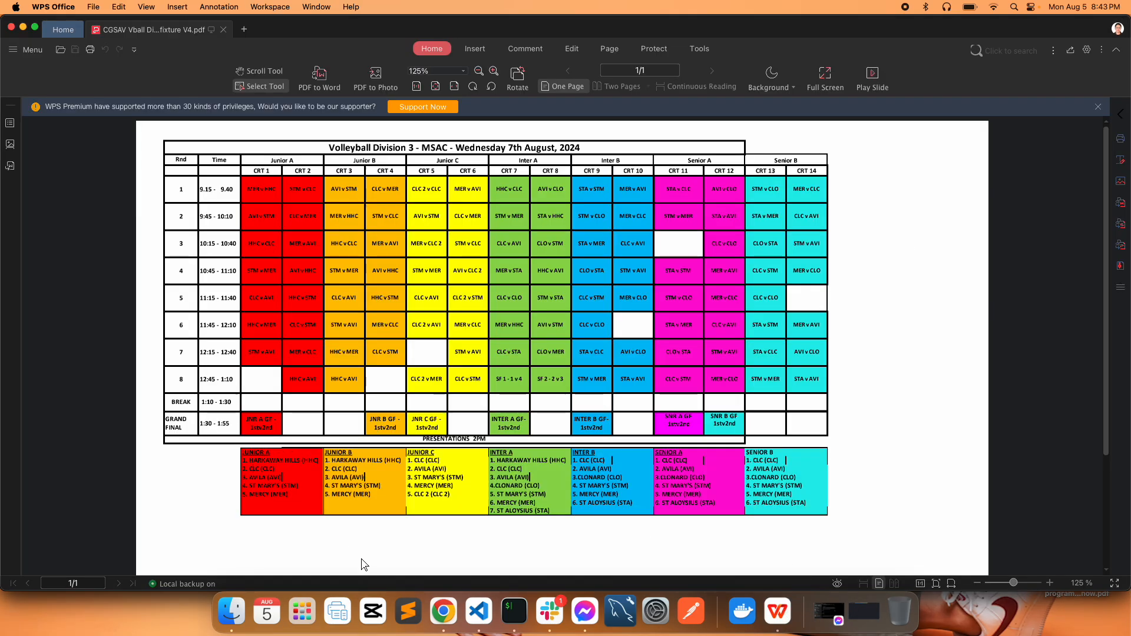
{"action": "left_click", "coordinate": [443, 611]}
{"action": "type", "text": "c"}
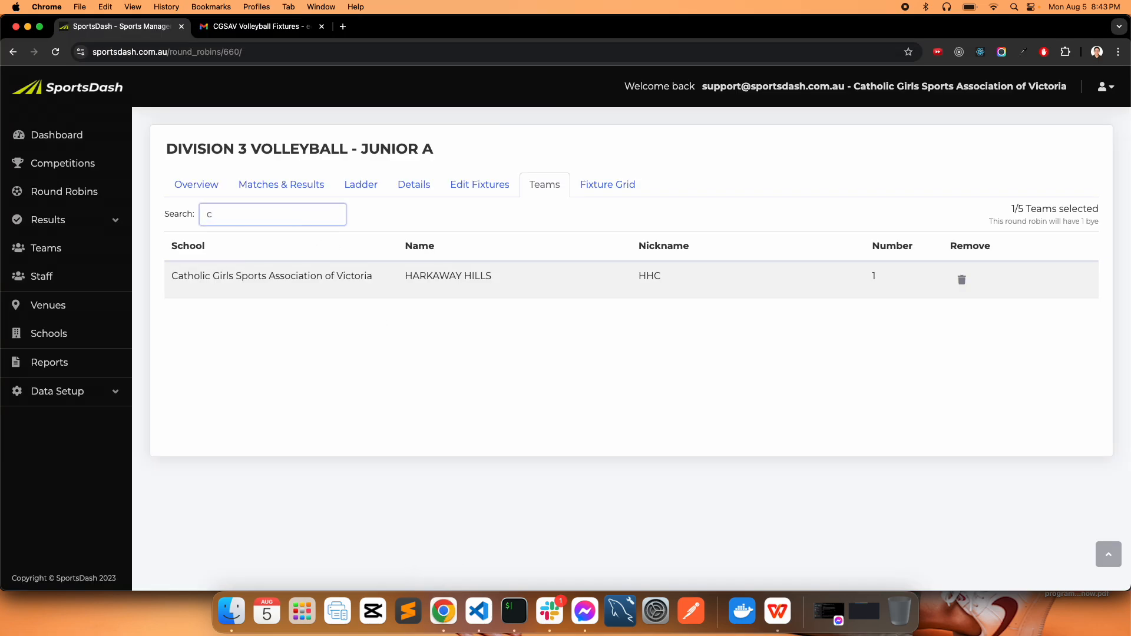
{"action": "type", "text": "lc"}
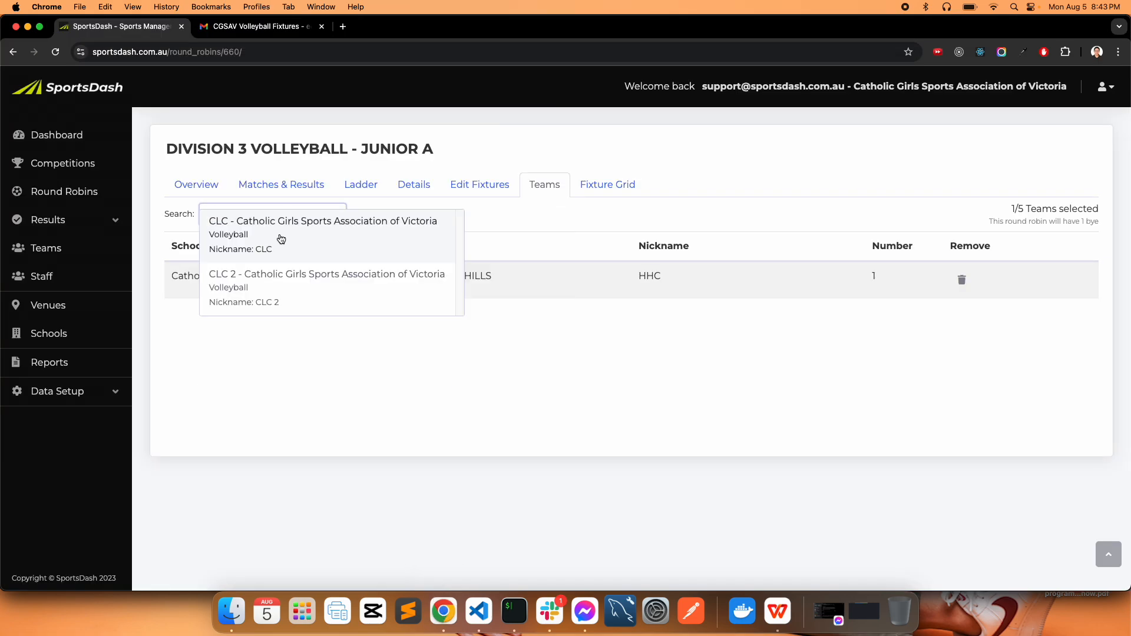
{"action": "left_click", "coordinate": [283, 244]}
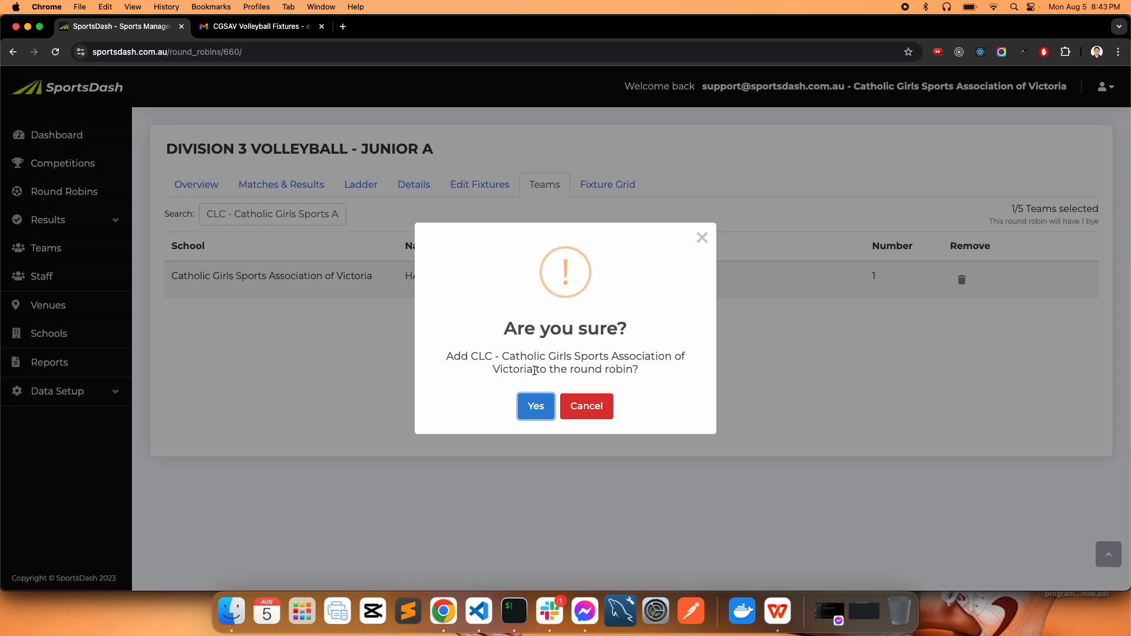
{"action": "left_click", "coordinate": [534, 406]}
- Copy the third Junior A team name, AVILA, from the WPS Office fixture and add that team to the round robin in Chrome
{"action": "left_click", "coordinate": [778, 614]}
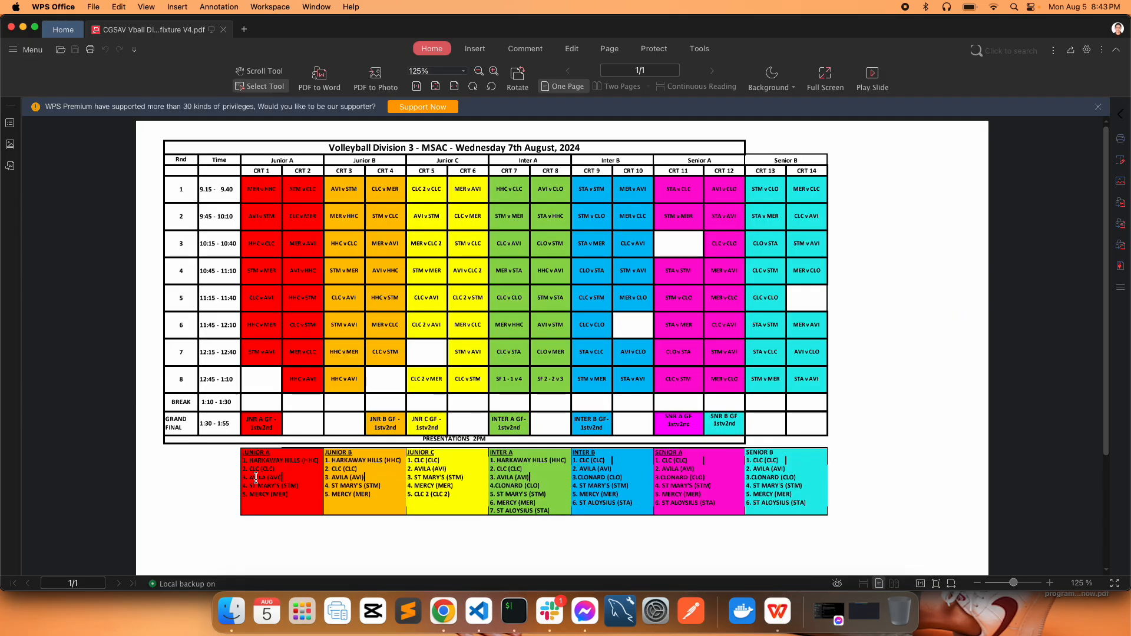
{"action": "left_click_drag", "start_coordinate": [266, 477], "coordinate": [250, 478]}
{"action": "key", "text": "super+c"}
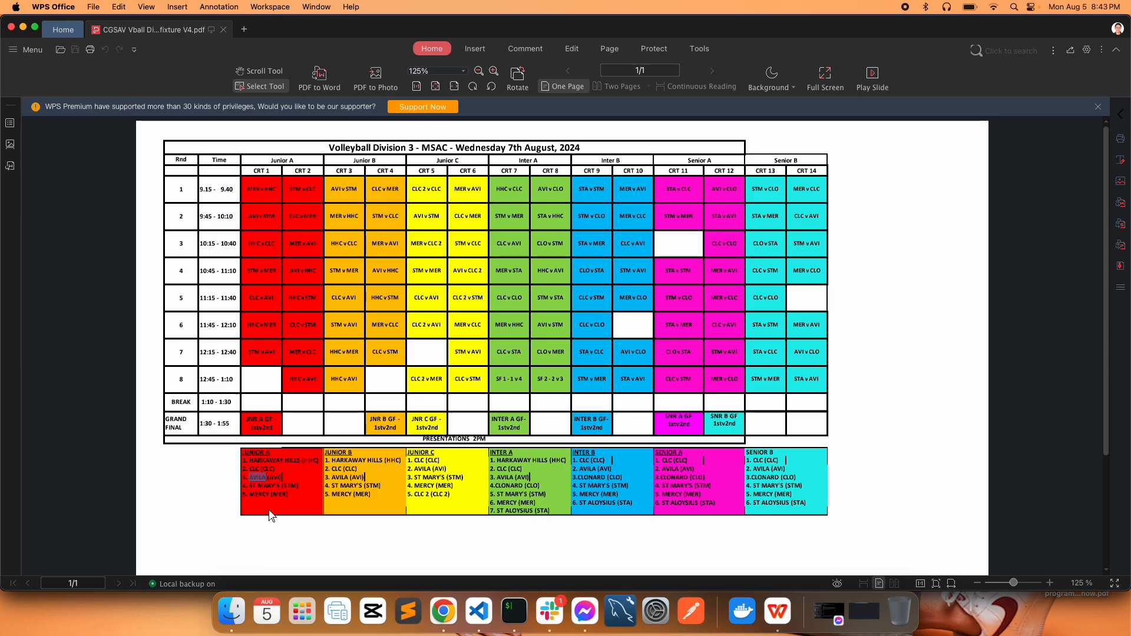
{"action": "left_click", "coordinate": [443, 612]}
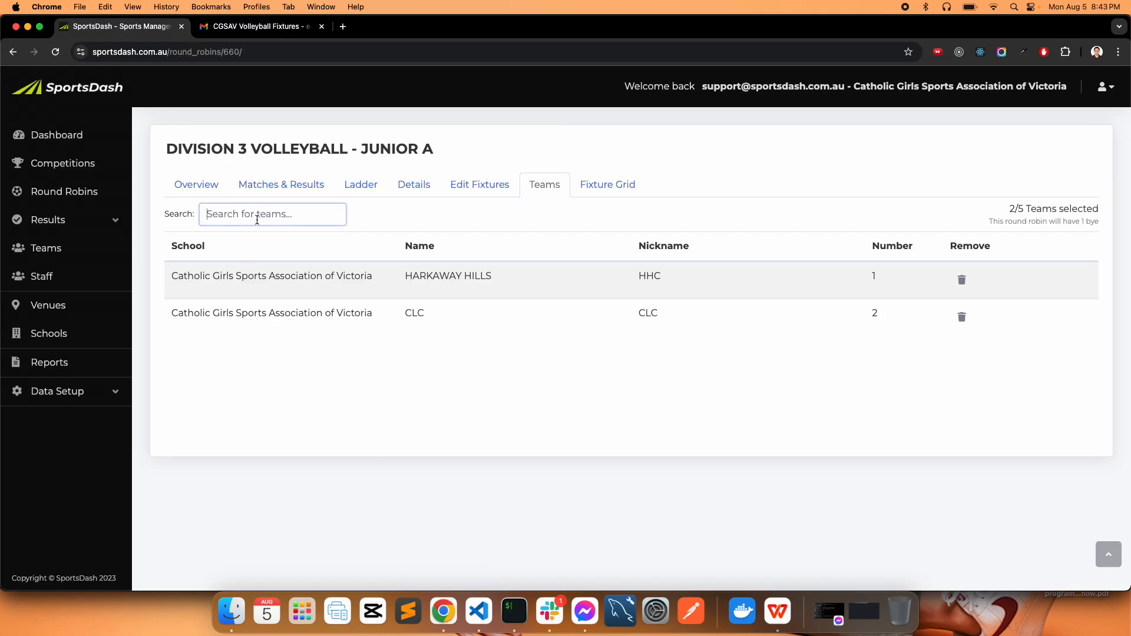
{"action": "key", "text": "super+v"}
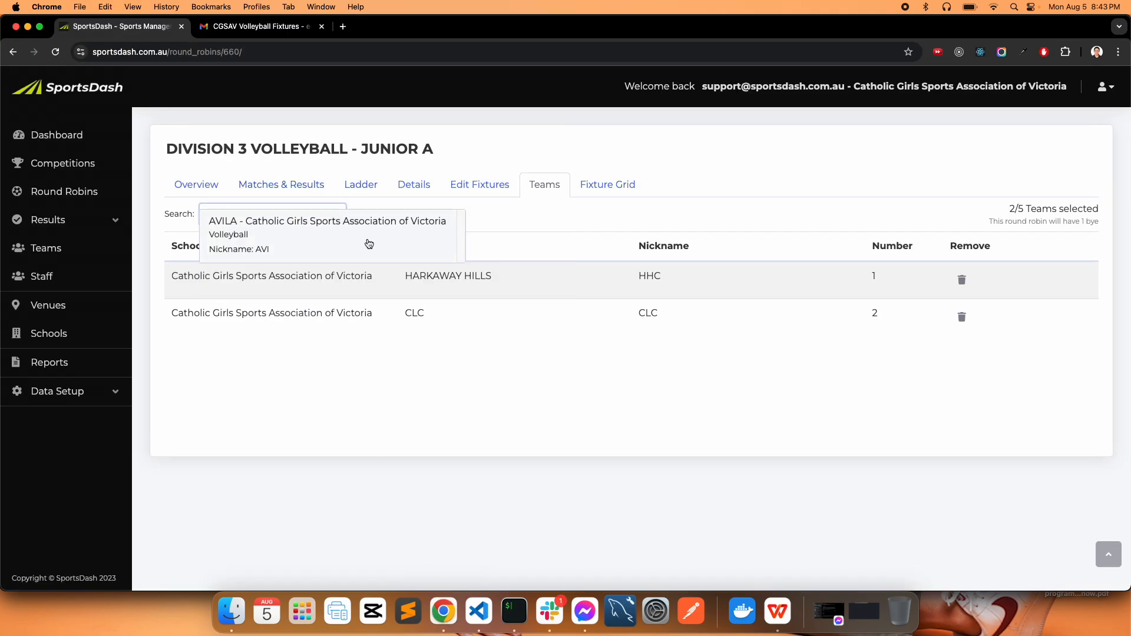
{"action": "left_click", "coordinate": [369, 243]}
{"action": "left_click", "coordinate": [535, 402]}
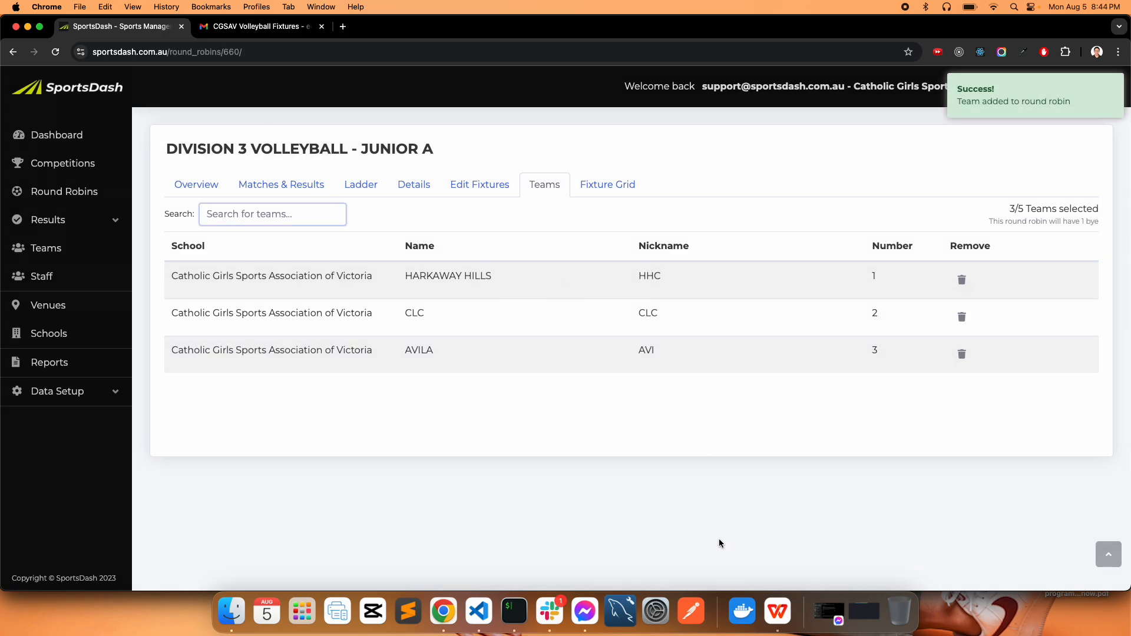
{"action": "left_click", "coordinate": [961, 354]}
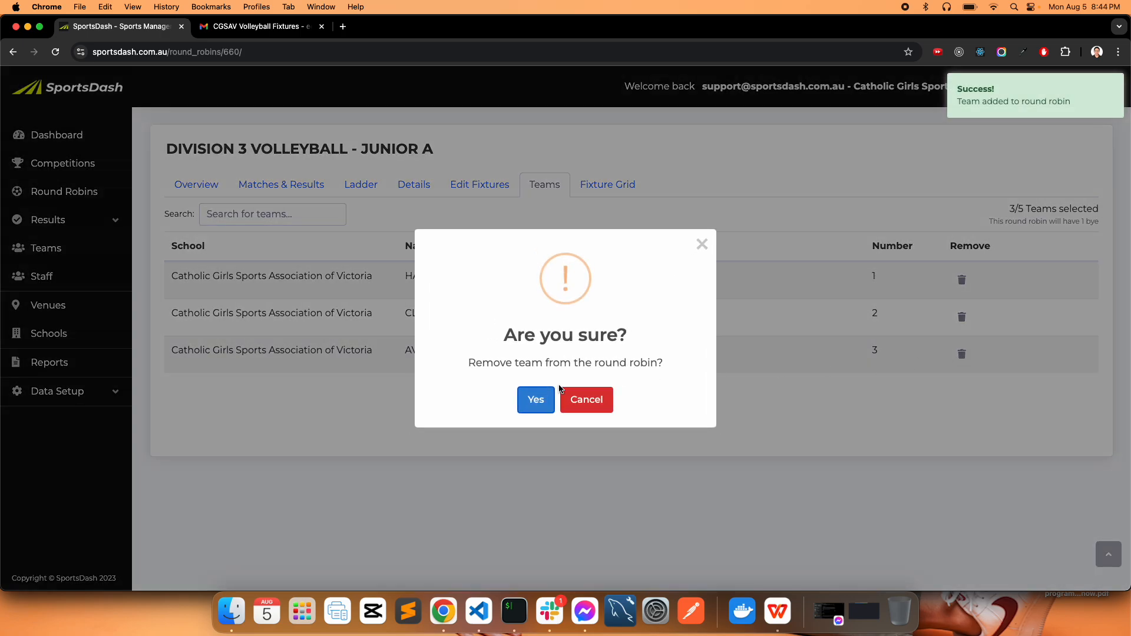
{"action": "left_click", "coordinate": [593, 406]}
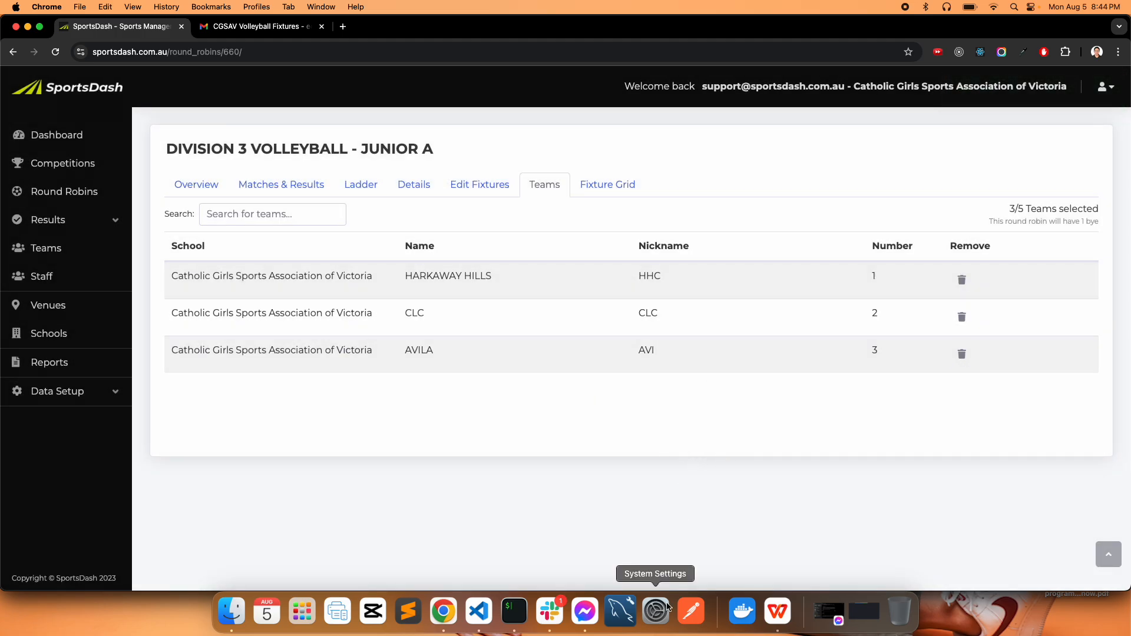
- Look up the fourth Junior A team in the WPS Office fixture and add ST MARY'S to the round robin in Chrome
{"action": "left_click", "coordinate": [778, 612]}
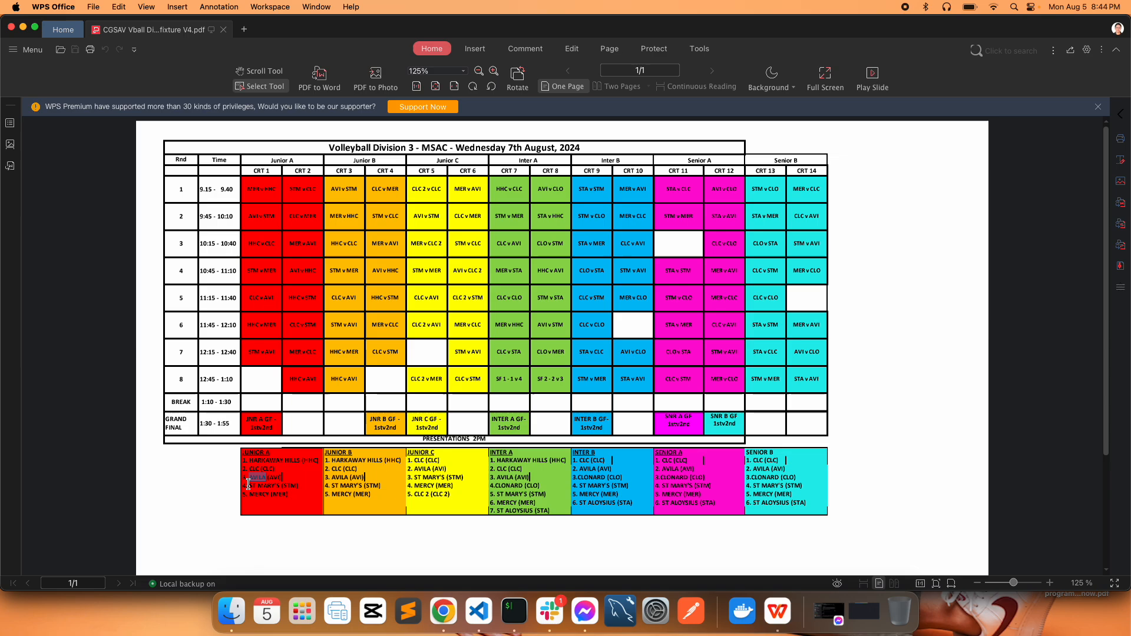
{"action": "left_click_drag", "start_coordinate": [248, 486], "coordinate": [279, 485]}
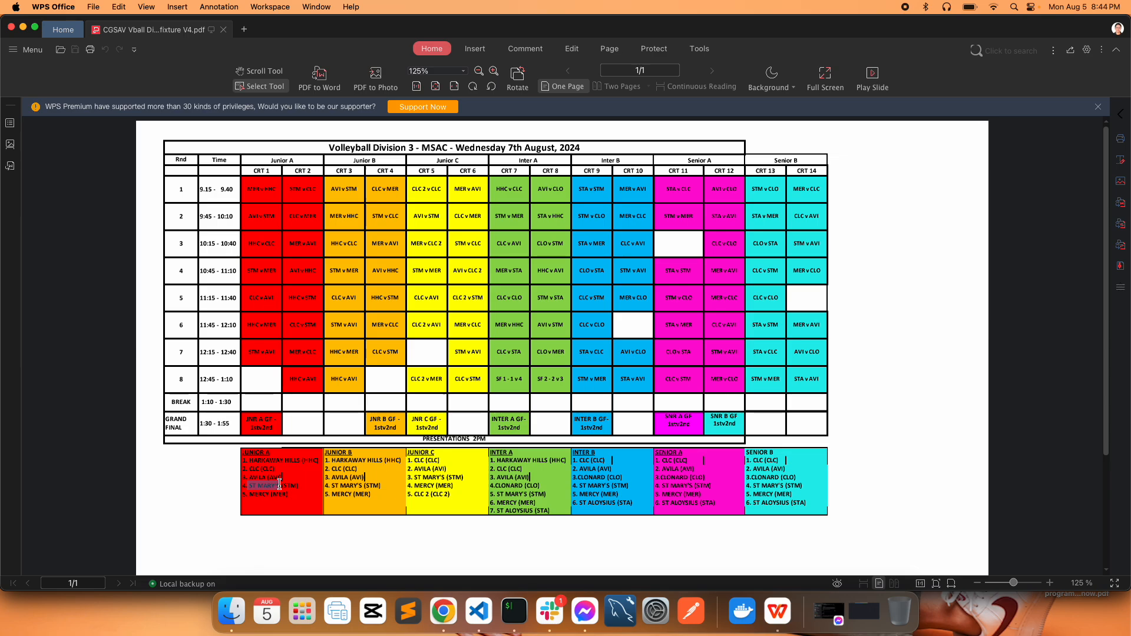
{"action": "left_click", "coordinate": [288, 485]}
{"action": "left_click", "coordinate": [443, 612]}
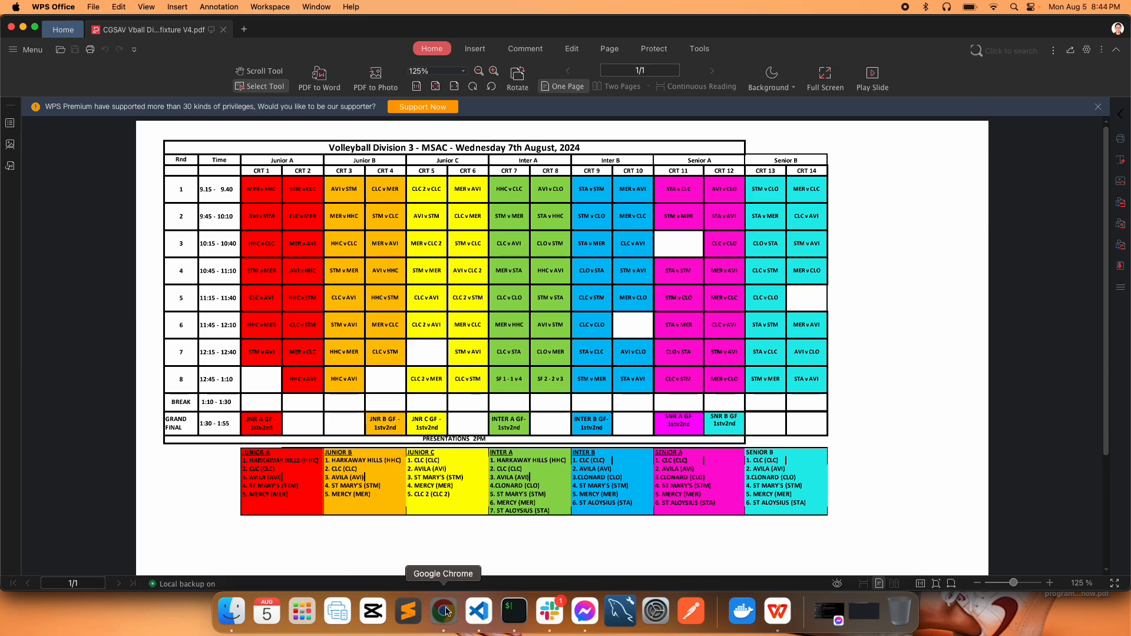
{"action": "left_click", "coordinate": [250, 213]}
{"action": "type", "text": "ST M"}
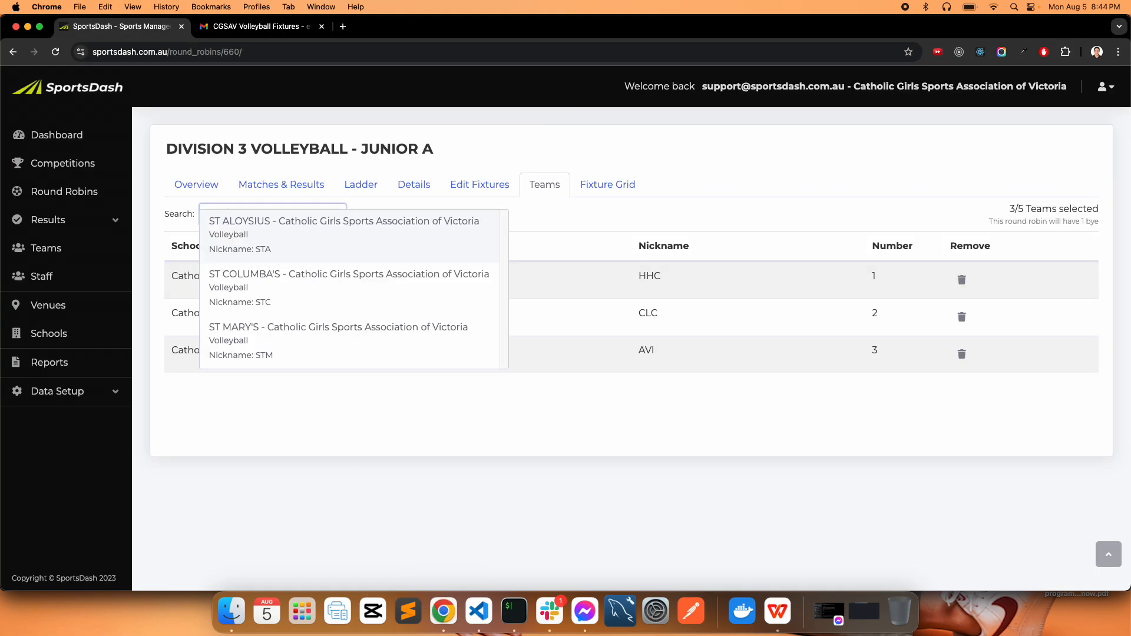
{"action": "left_click", "coordinate": [254, 220]}
{"action": "left_click", "coordinate": [539, 407]}
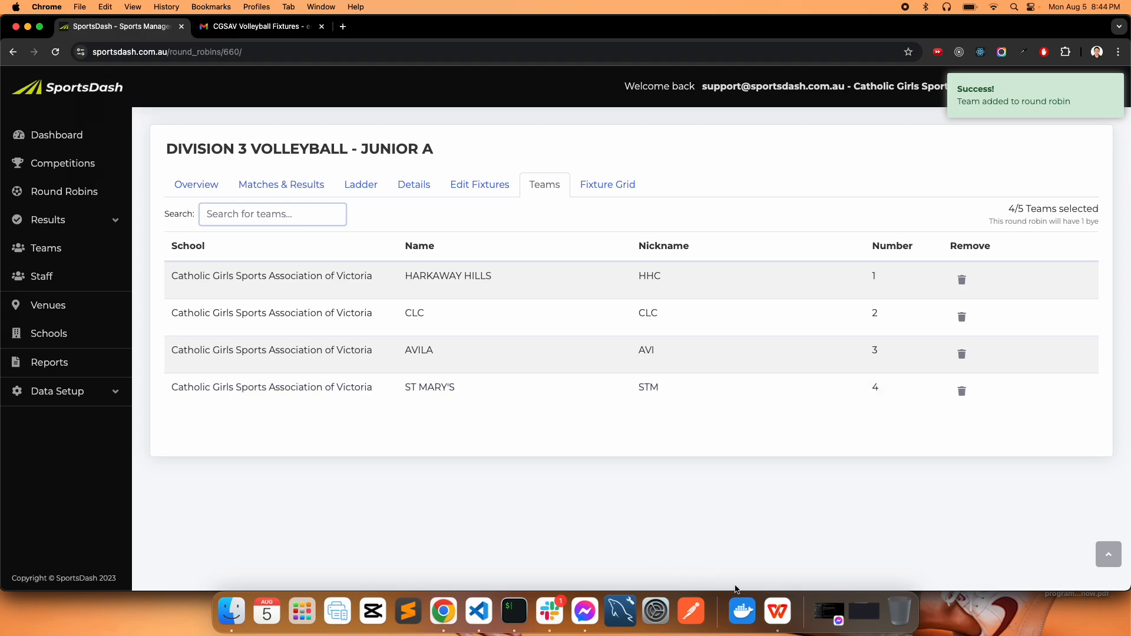
- Check the fifth Junior A team in the WPS Office fixture and add MERCY to the round robin in Chrome
{"action": "left_click", "coordinate": [778, 611]}
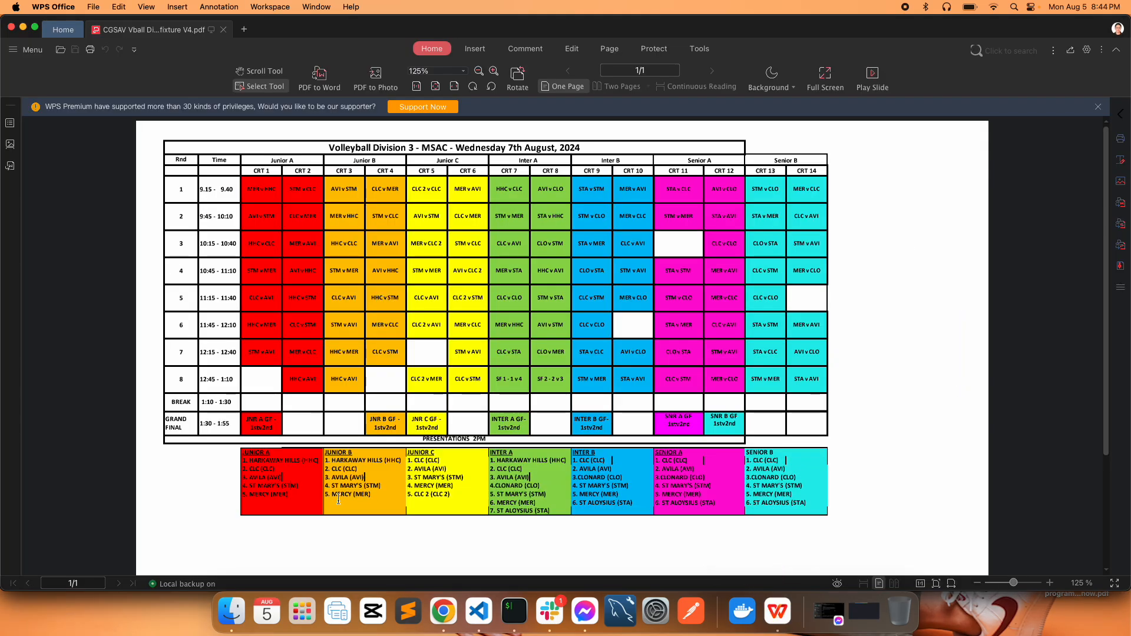
{"action": "left_click", "coordinate": [443, 612]}
{"action": "left_click", "coordinate": [236, 213]}
{"action": "type", "text": "mercy"}
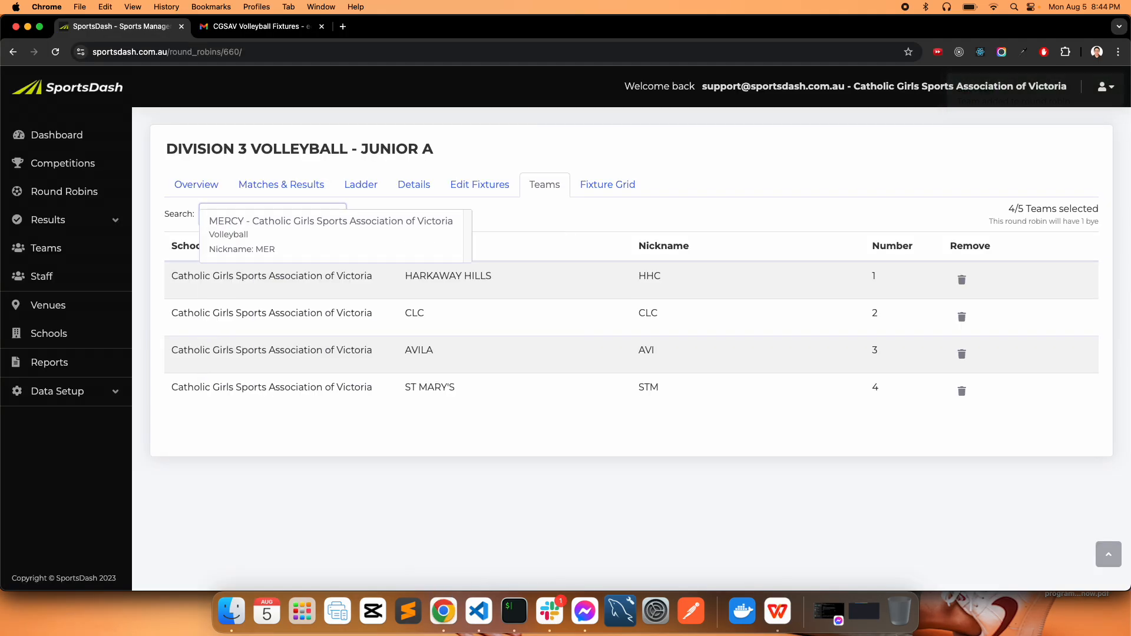
{"action": "left_click", "coordinate": [253, 224]}
{"action": "left_click", "coordinate": [527, 408]}
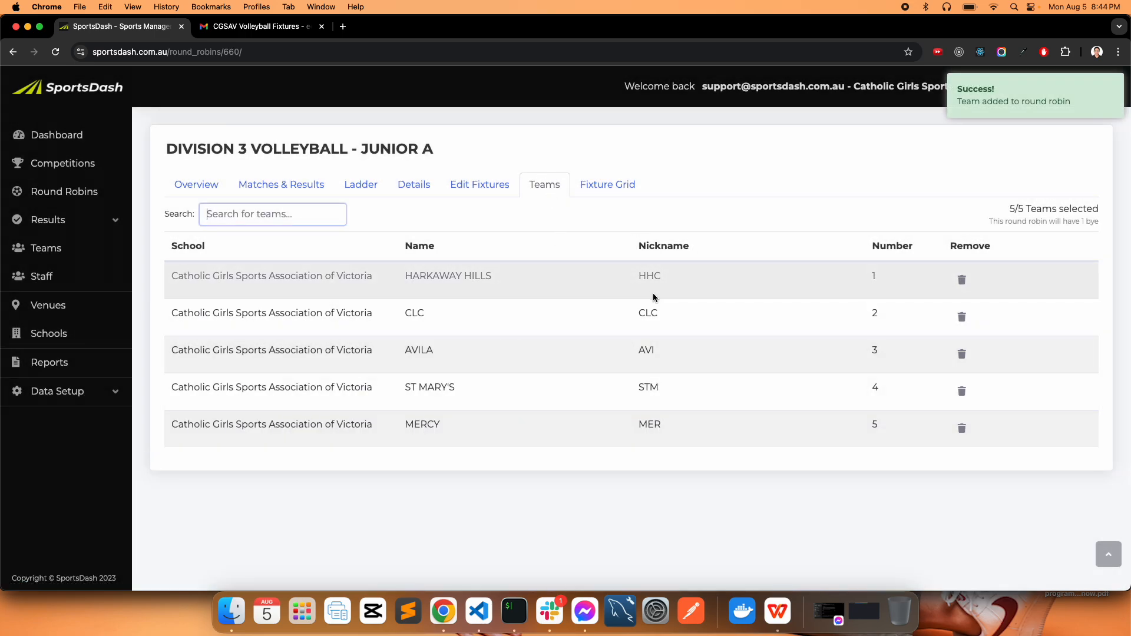
- Try to shrink the WPS Office fixture window and place it beside the round robin's team list, and restore its full size
{"action": "left_click", "coordinate": [778, 611]}
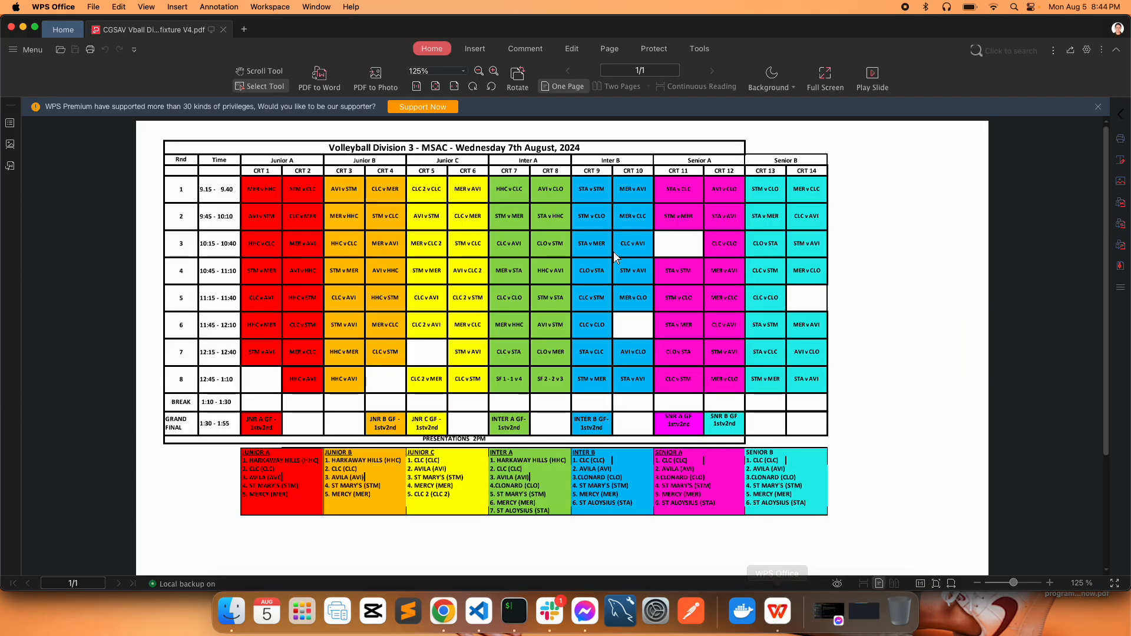
{"action": "left_click_drag", "start_coordinate": [644, 32], "coordinate": [667, 336]}
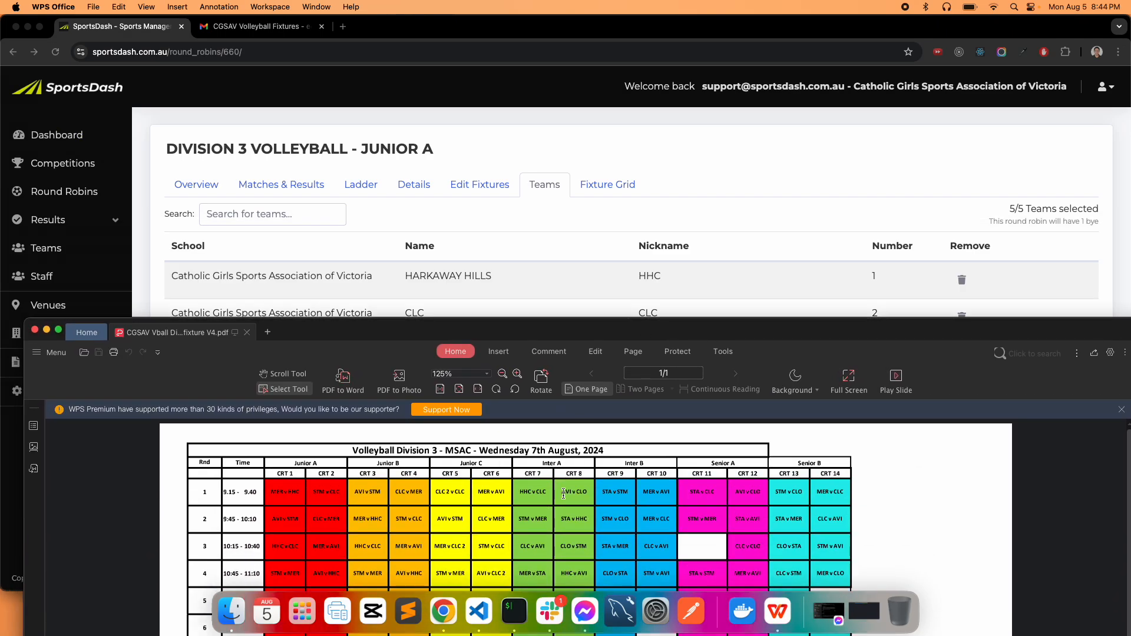
{"action": "scroll", "coordinate": [564, 493], "scroll_direction": "down", "scroll_amount": 5}
{"action": "left_click_drag", "start_coordinate": [589, 329], "coordinate": [344, 86]}
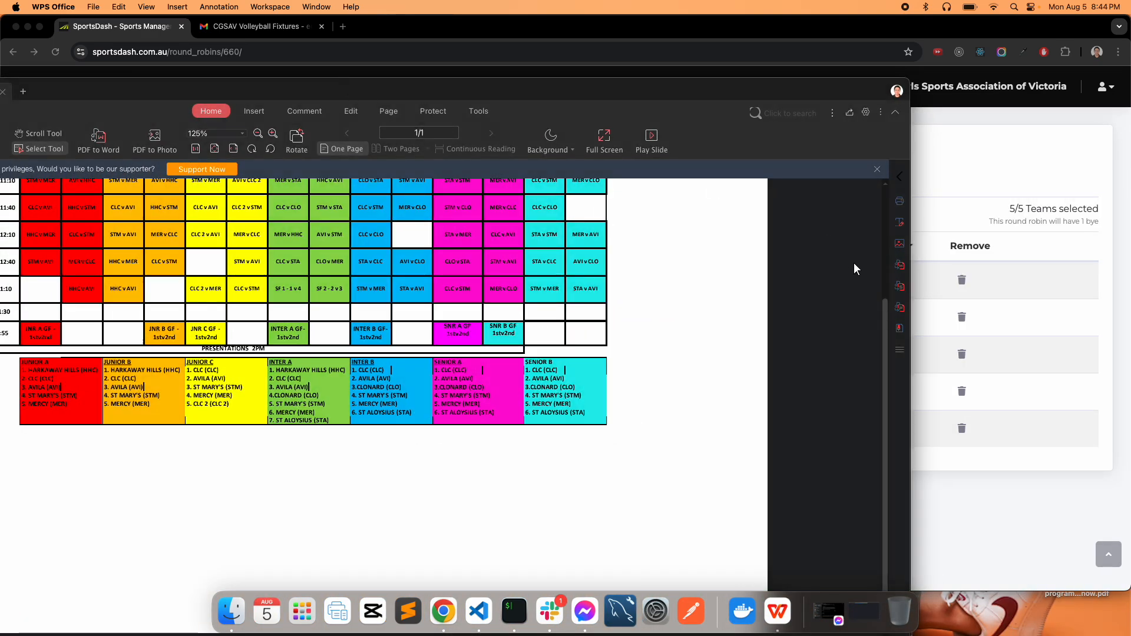
{"action": "left_click_drag", "start_coordinate": [911, 293], "coordinate": [431, 263]}
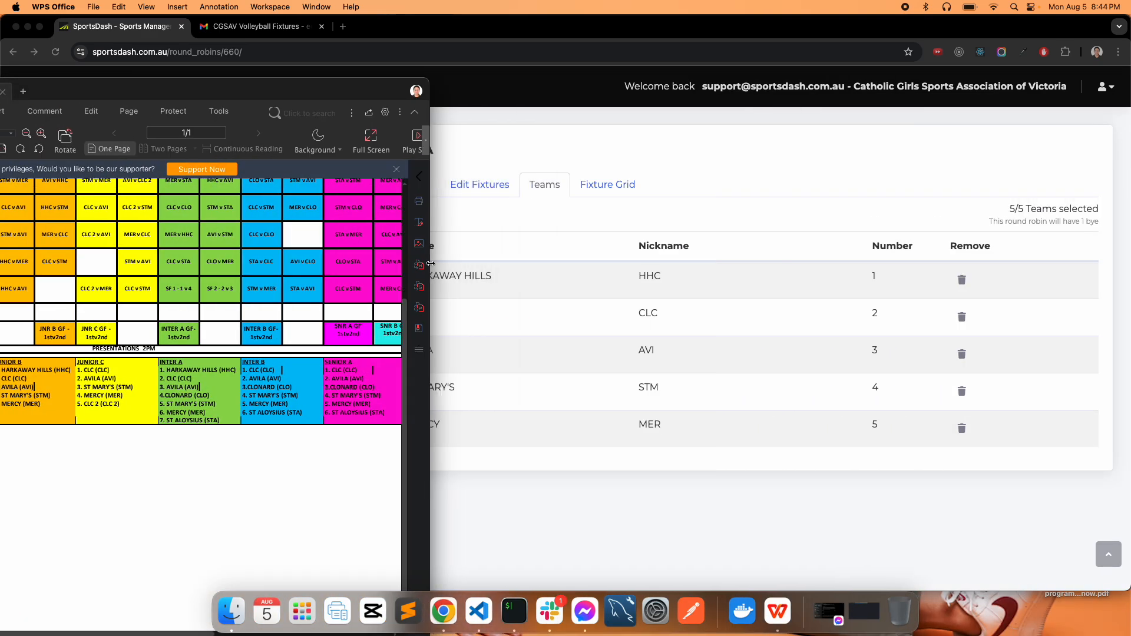
{"action": "left_click_drag", "start_coordinate": [301, 87], "coordinate": [413, 43]}
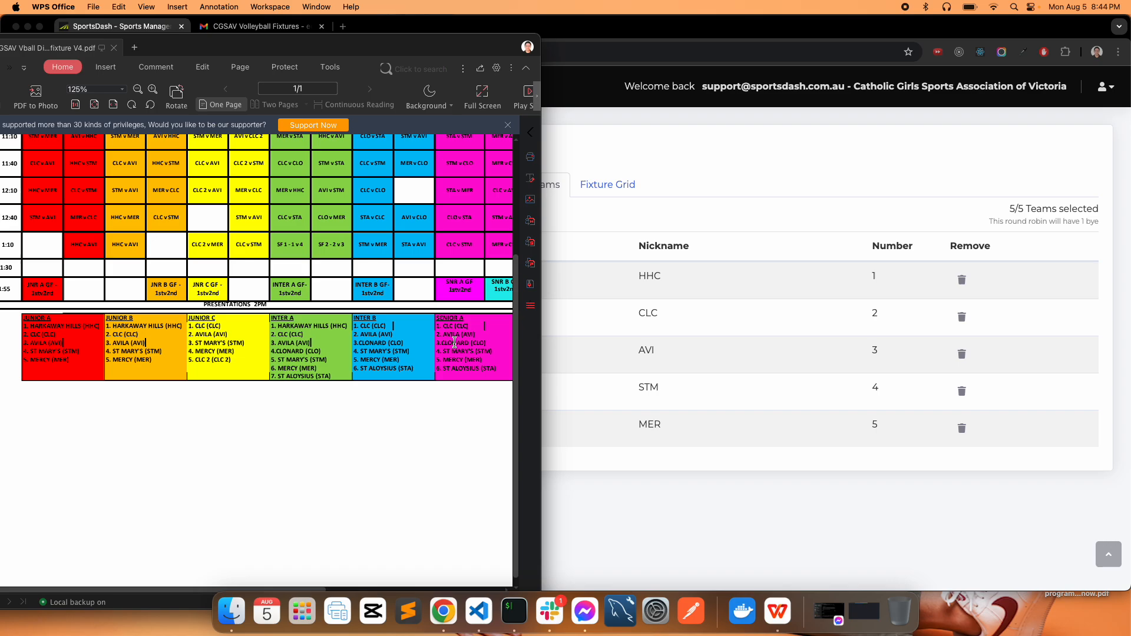
{"action": "double_click", "coordinate": [406, 50]}
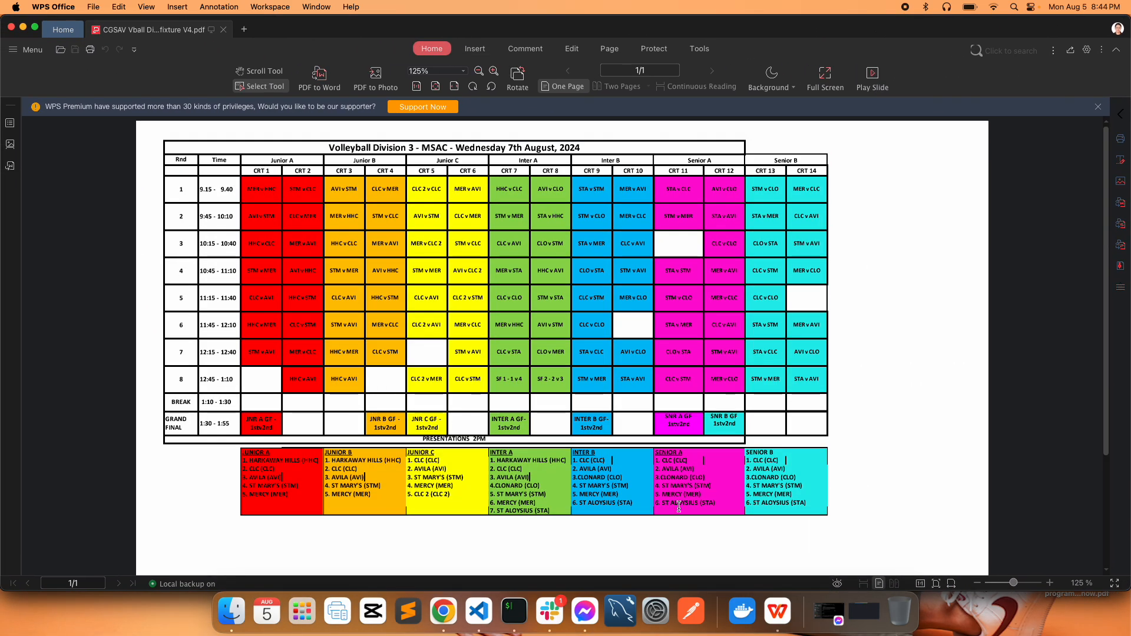
- Enlarge the WPS Office fixture to 140%, and generate the fixtures of the Division 3 Volleyball - Junior A round robin in Chrome
{"action": "left_click", "coordinate": [1051, 583]}
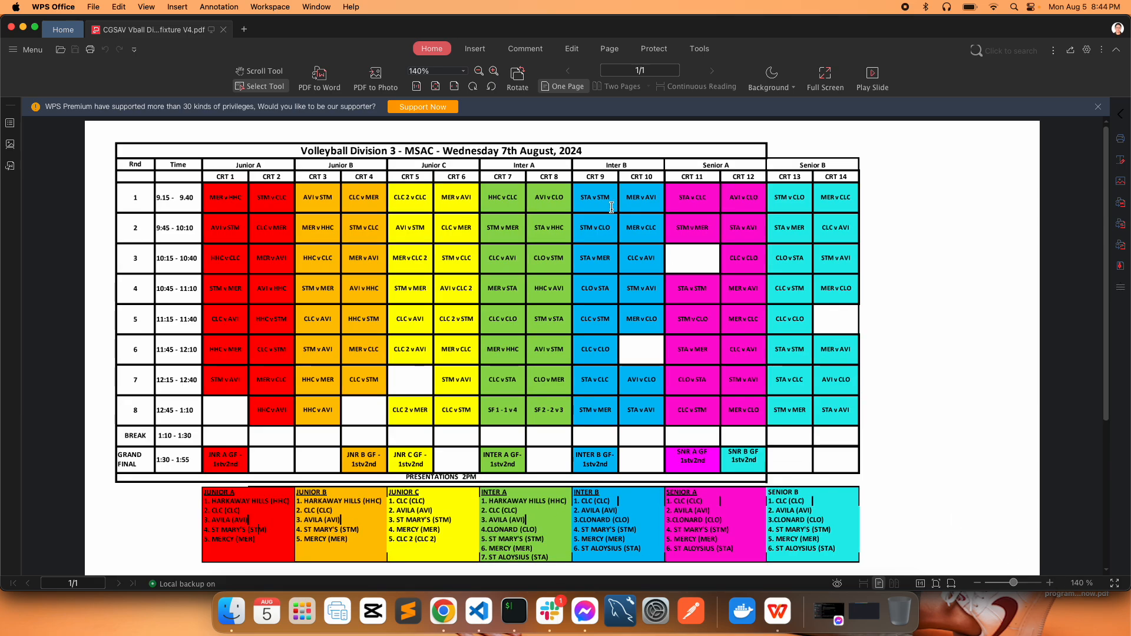
{"action": "double_click", "coordinate": [391, 41]}
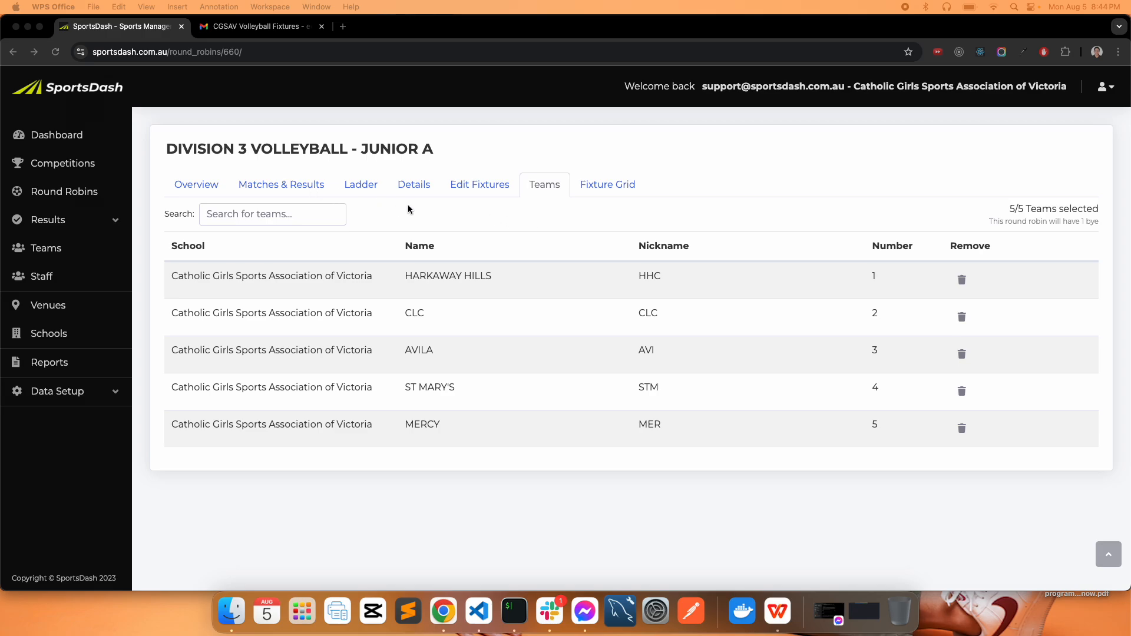
{"action": "left_click", "coordinate": [480, 185]}
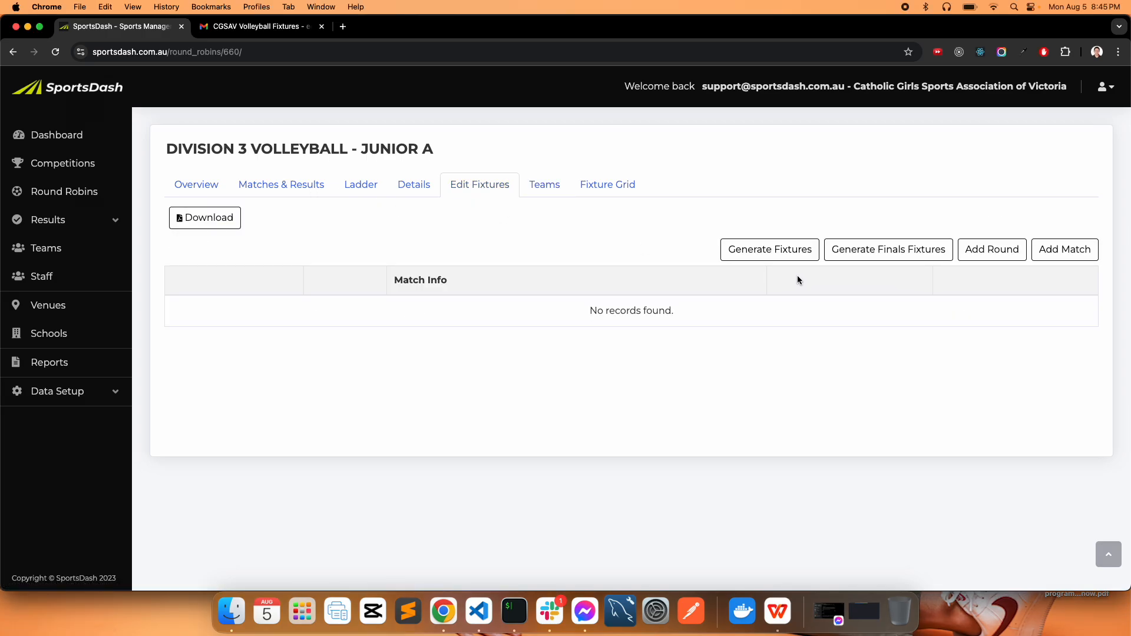
{"action": "left_click", "coordinate": [772, 256]}
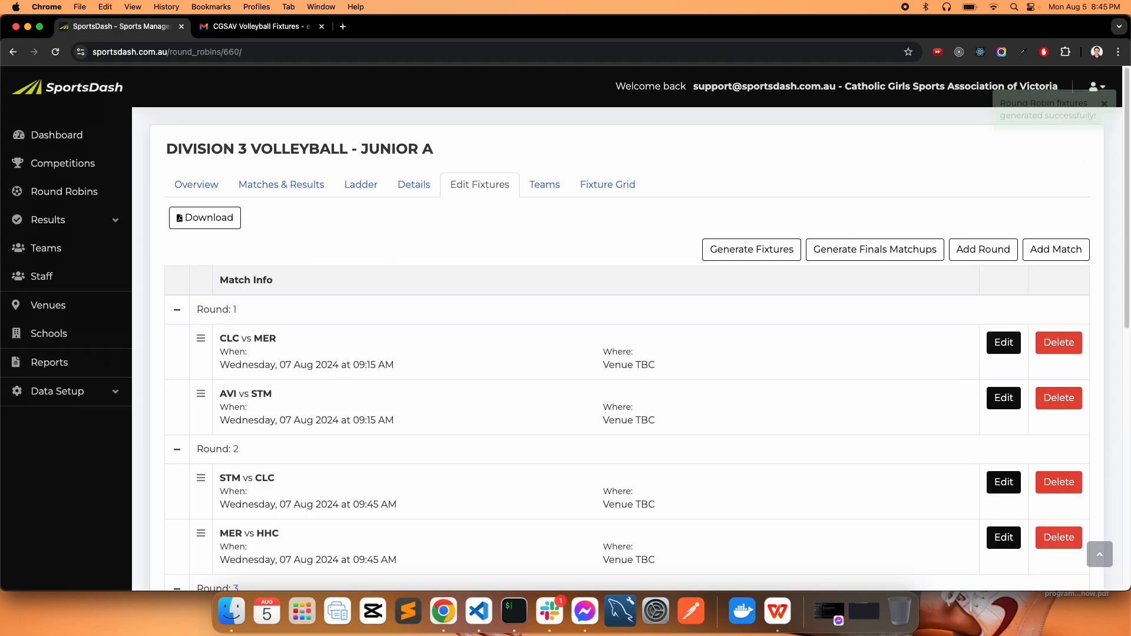
- Compare the Junior A rounds generated in Chrome with the Junior A columns of the WPS Office fixture
{"action": "left_click_drag", "start_coordinate": [1130, 77], "coordinate": [502, 78]}
{"action": "double_click", "coordinate": [503, 78]}
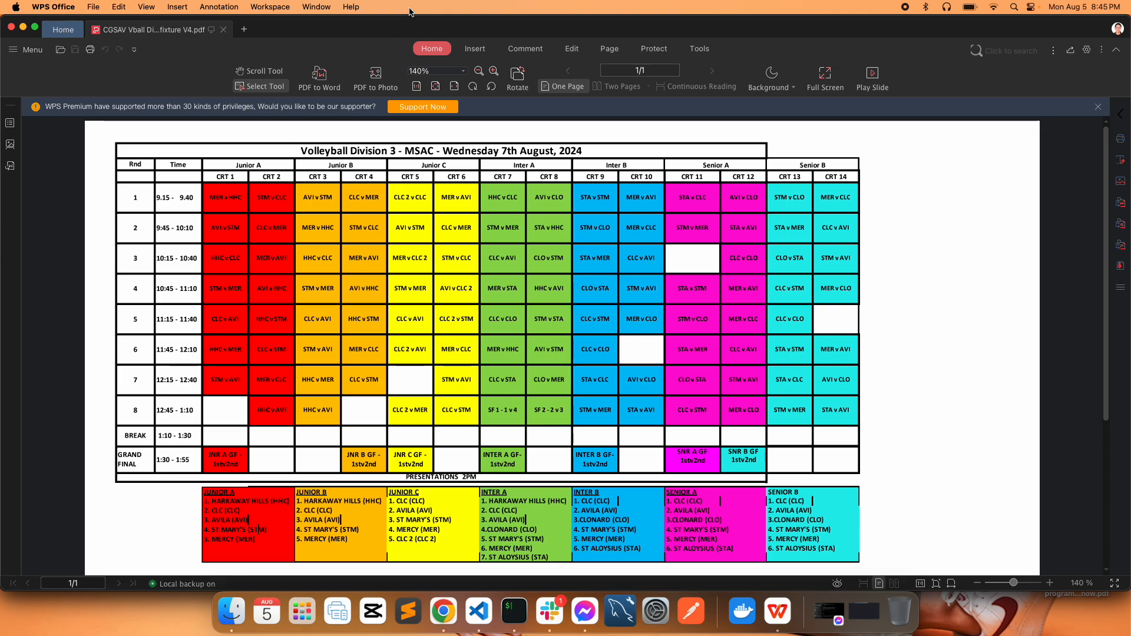
{"action": "left_click_drag", "start_coordinate": [407, 26], "coordinate": [1130, 92]}
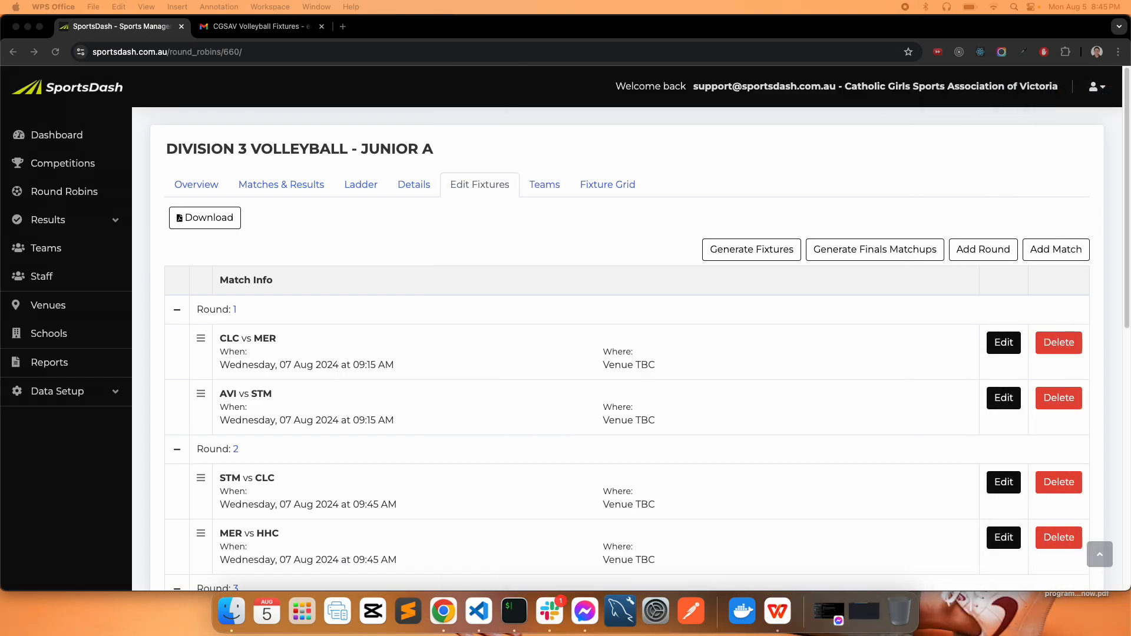
{"action": "scroll", "coordinate": [250, 382], "scroll_direction": "down", "scroll_amount": 10}
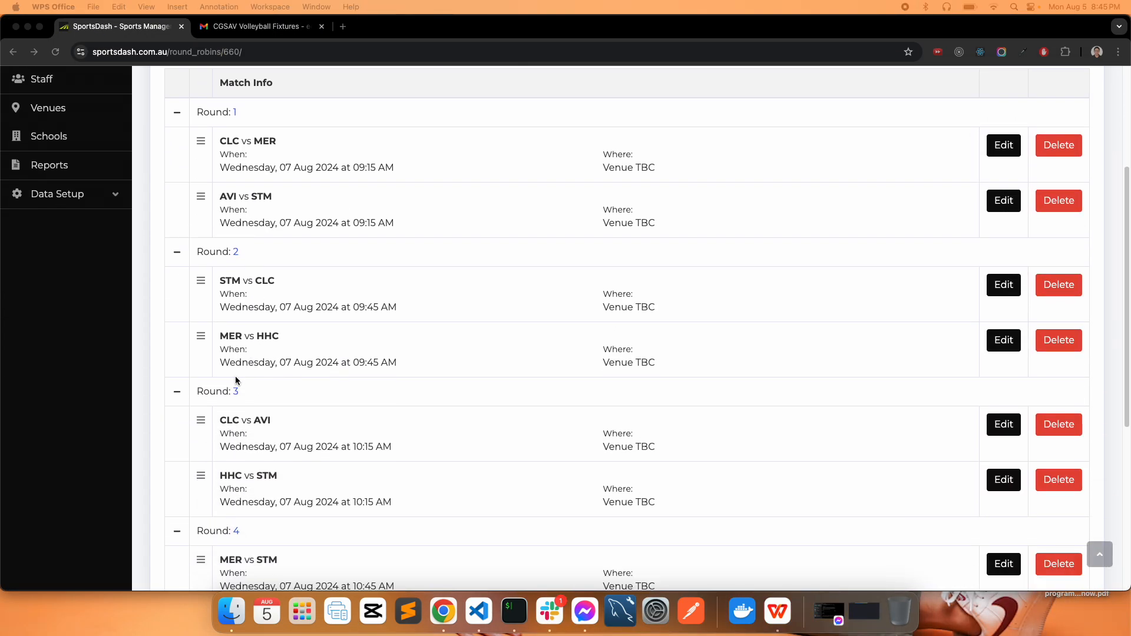
{"action": "scroll", "coordinate": [307, 381], "scroll_direction": "up", "scroll_amount": 10}
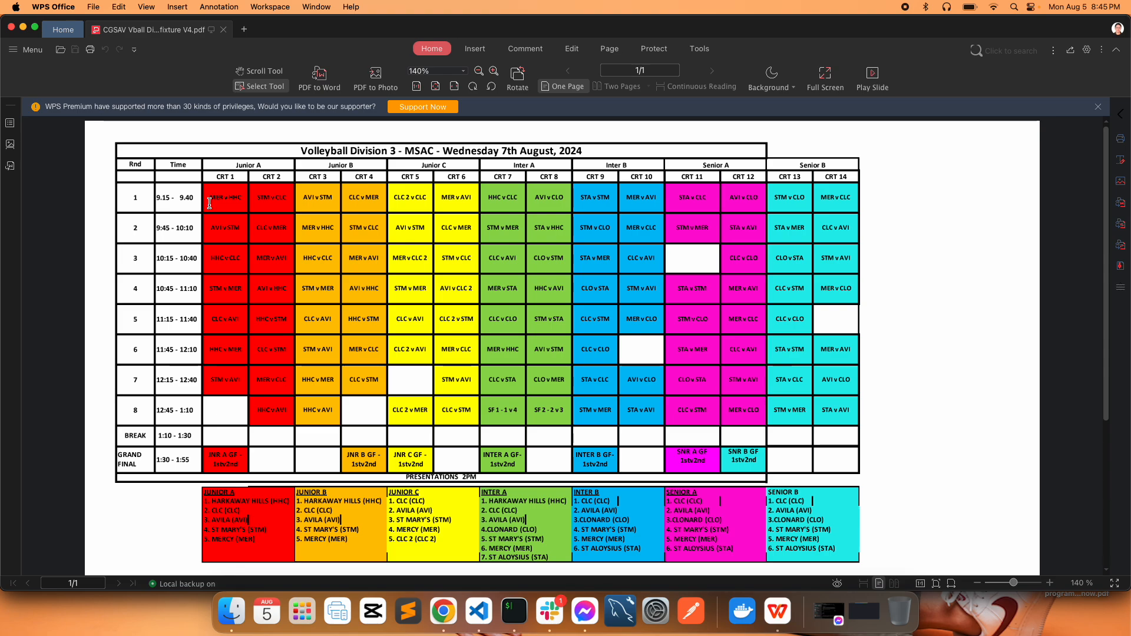
- Check the round 1 time slot and the Junior A rounds through to the grand final in the WPS Office fixture
{"action": "left_click_drag", "start_coordinate": [158, 197], "coordinate": [175, 205]}
{"action": "left_click", "coordinate": [174, 206]}
{"action": "left_click_drag", "start_coordinate": [354, 30], "coordinate": [486, 338]}
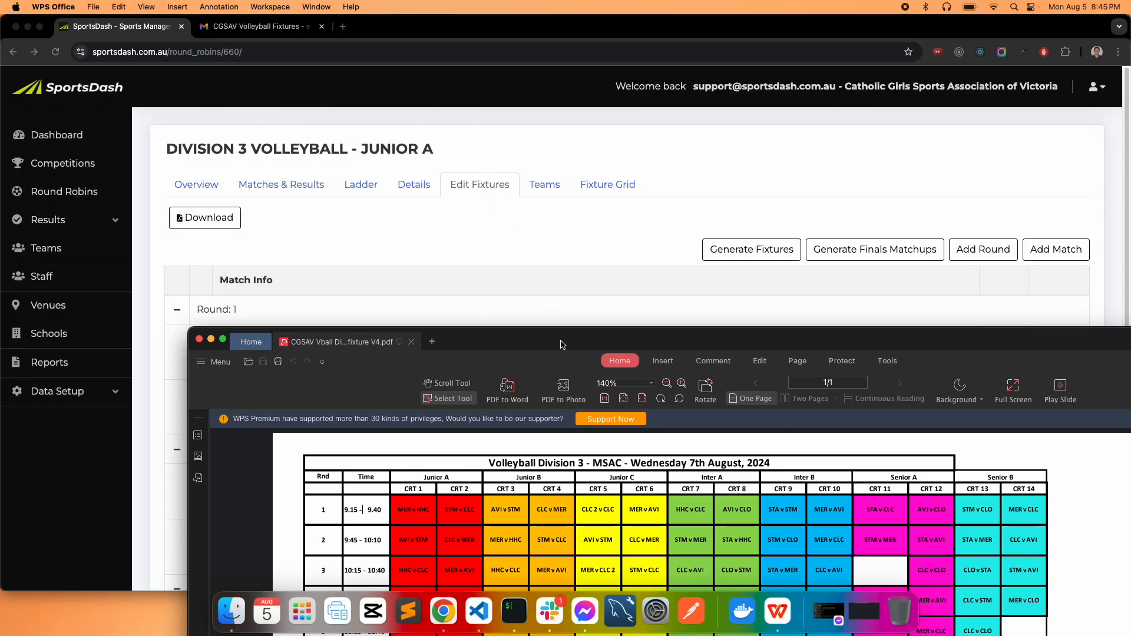
{"action": "left_click_drag", "start_coordinate": [562, 344], "coordinate": [444, 49]}
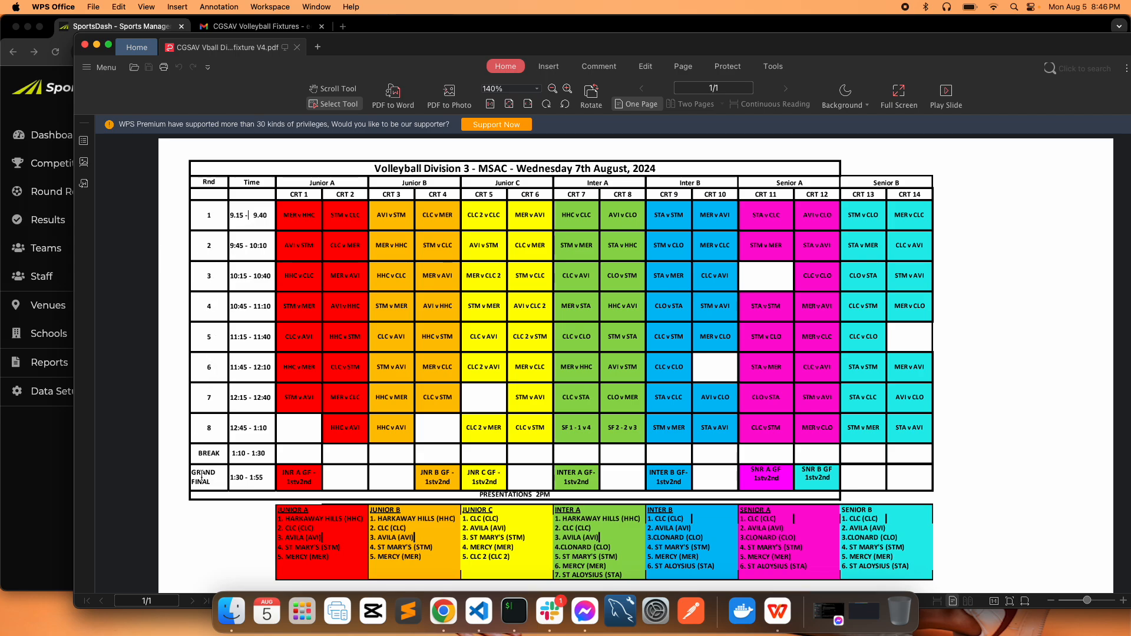
{"action": "key", "text": "super+m"}
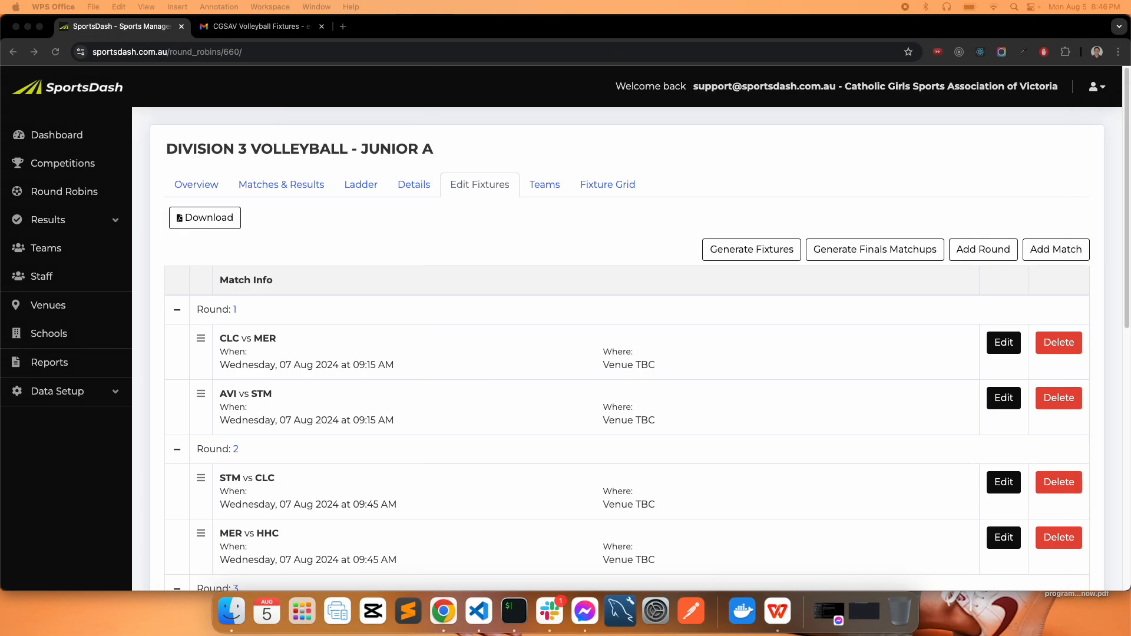
- Compare the last rounds and the finals of the generated Junior A fixtures in Chrome with the round numbering in the WPS Office fixture
{"action": "scroll", "coordinate": [499, 359], "scroll_direction": "down", "scroll_amount": 10}
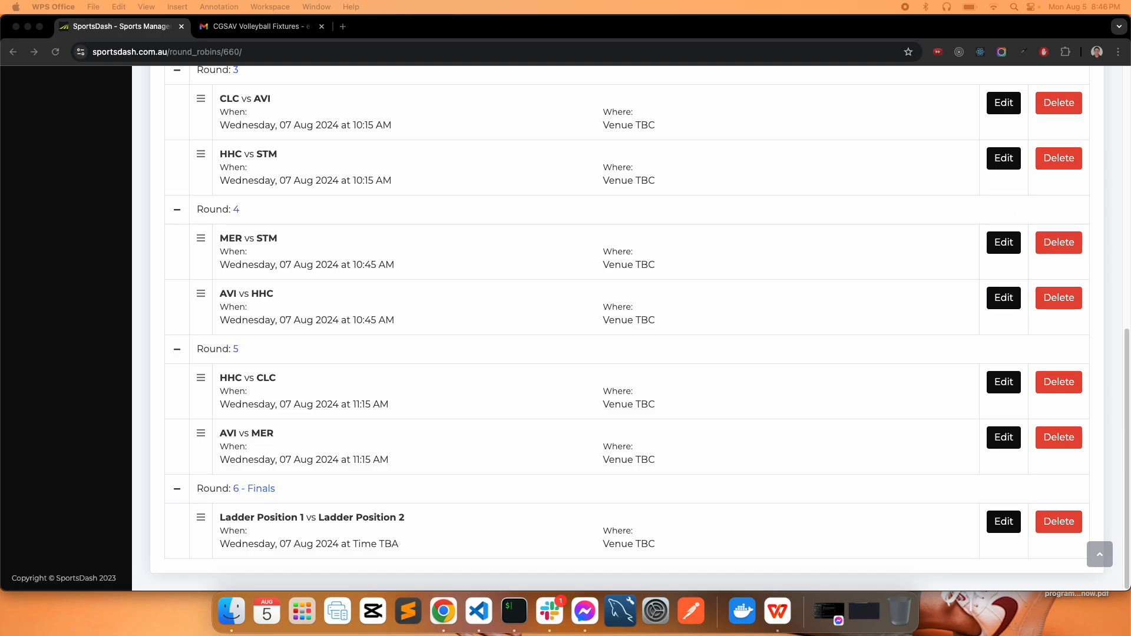
{"action": "left_click_drag", "start_coordinate": [1130, 46], "coordinate": [301, 27]}
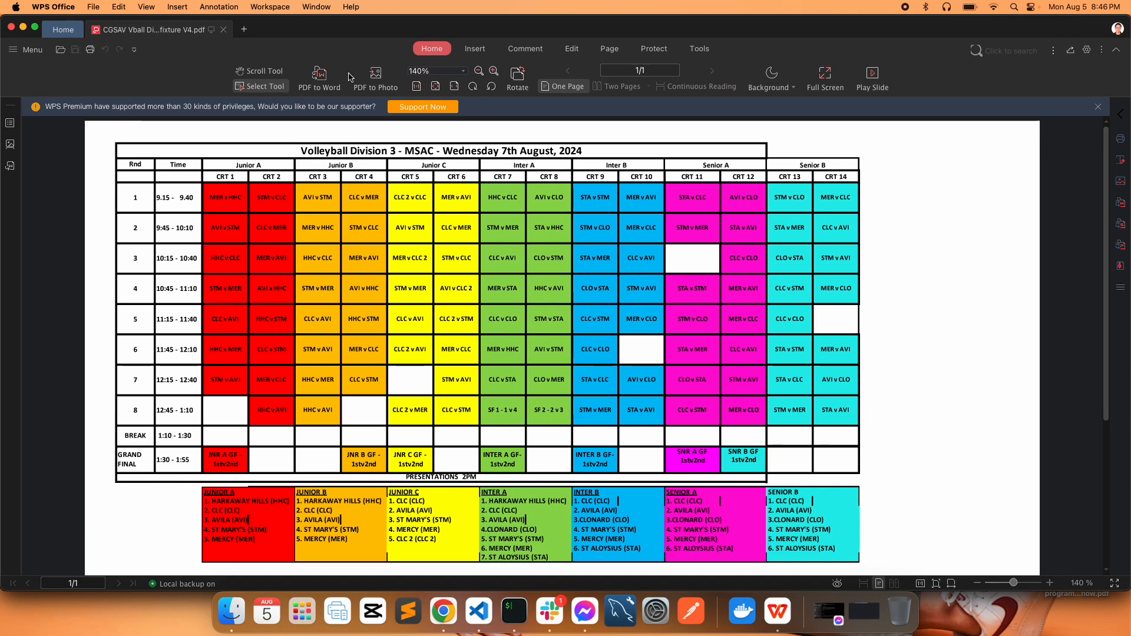
{"action": "left_click_drag", "start_coordinate": [337, 30], "coordinate": [1130, 65]}
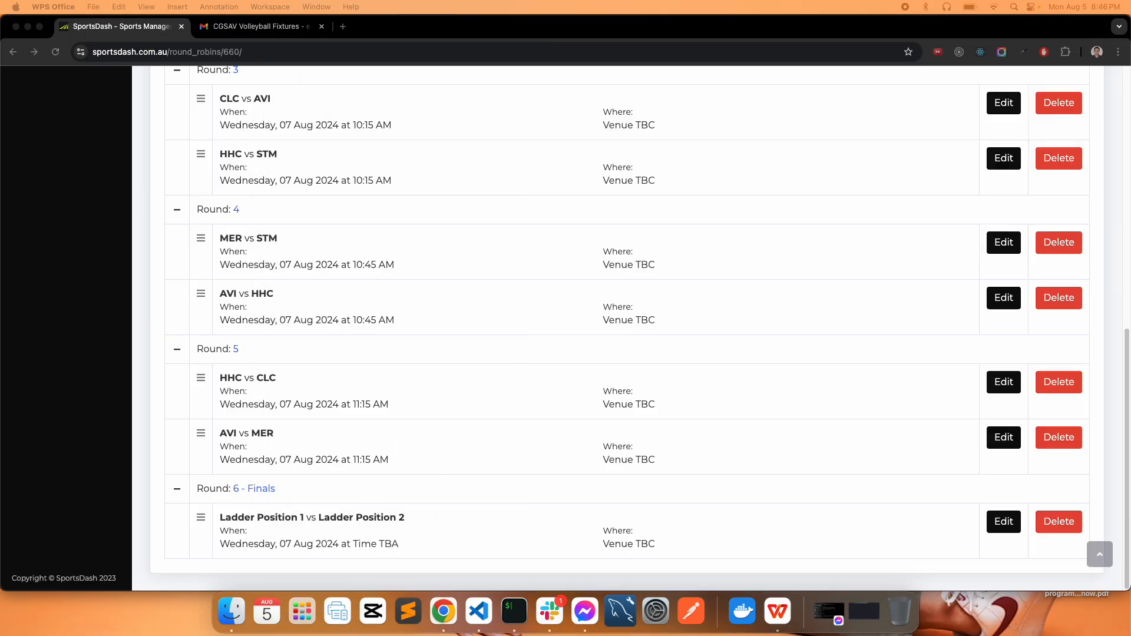
{"action": "left_click_drag", "start_coordinate": [1130, 184], "coordinate": [606, 185]}
{"action": "double_click", "coordinate": [606, 184]}
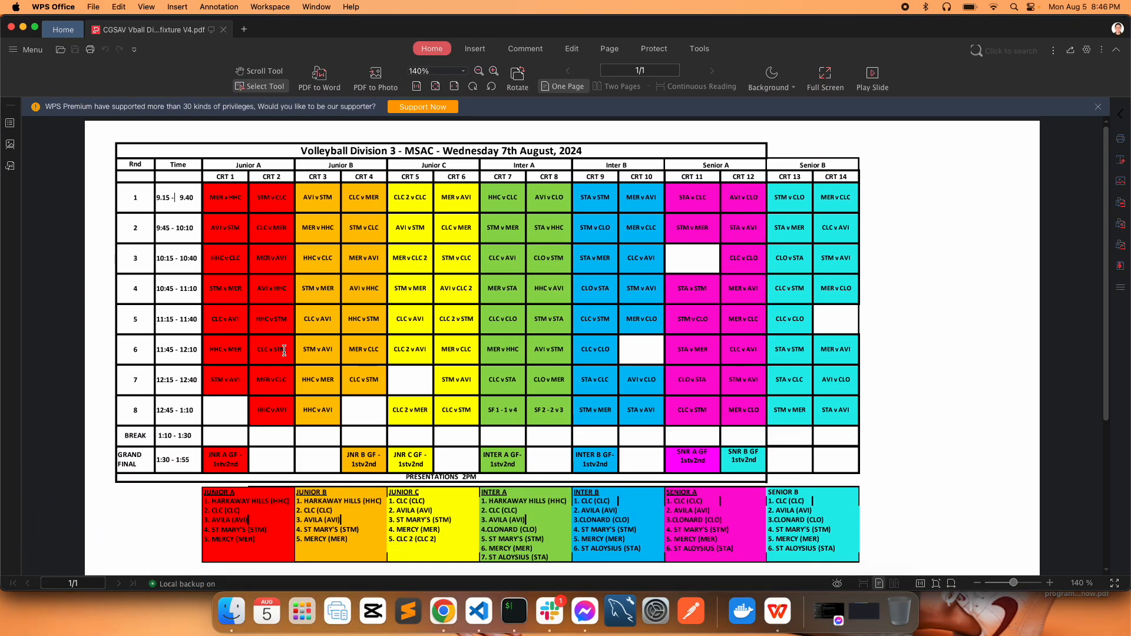
{"action": "left_click_drag", "start_coordinate": [431, 30], "coordinate": [1130, 176]}
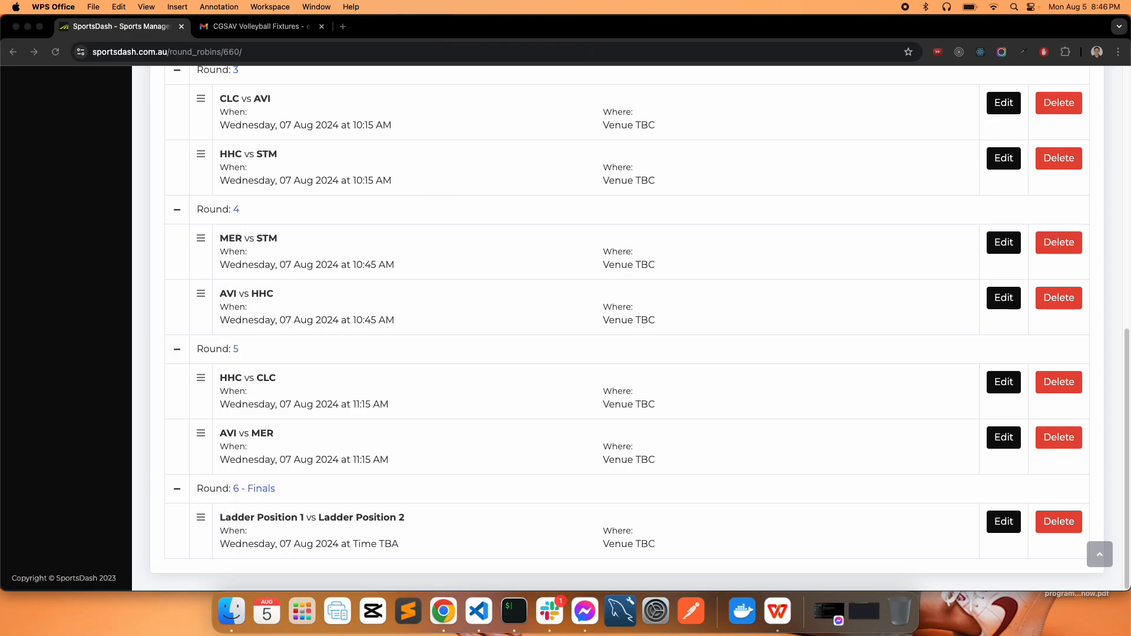
- Set the number of the Junior A Finals round to 9 and save the round in Chrome
{"action": "left_click", "coordinate": [251, 491]}
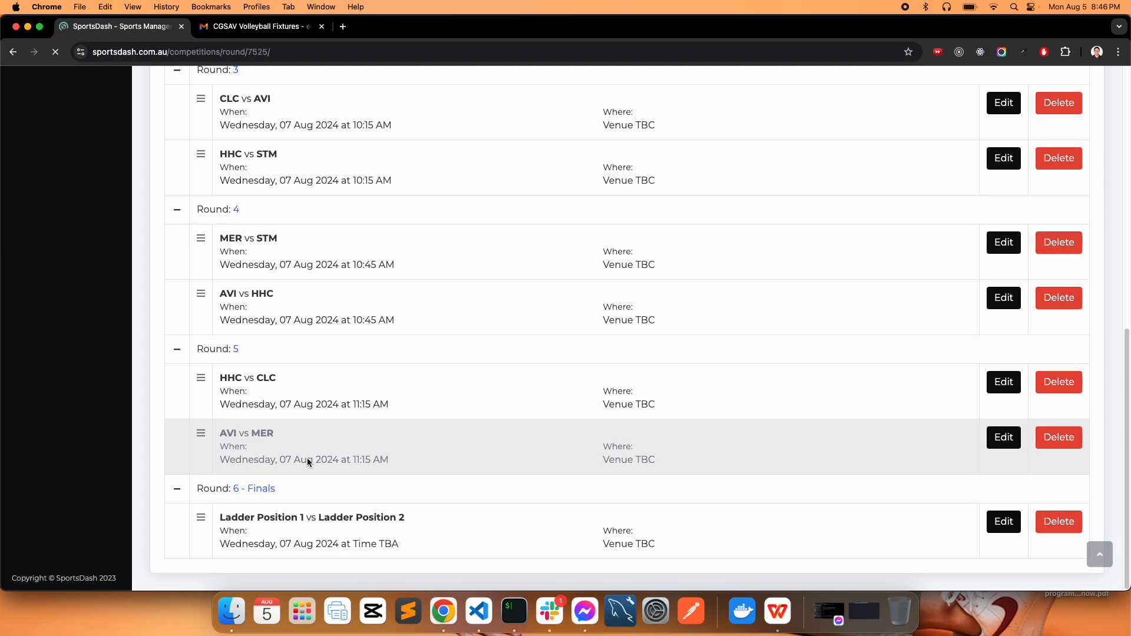
{"action": "left_click", "coordinate": [229, 311]}
{"action": "left_click_drag", "start_coordinate": [207, 190], "coordinate": [164, 188]}
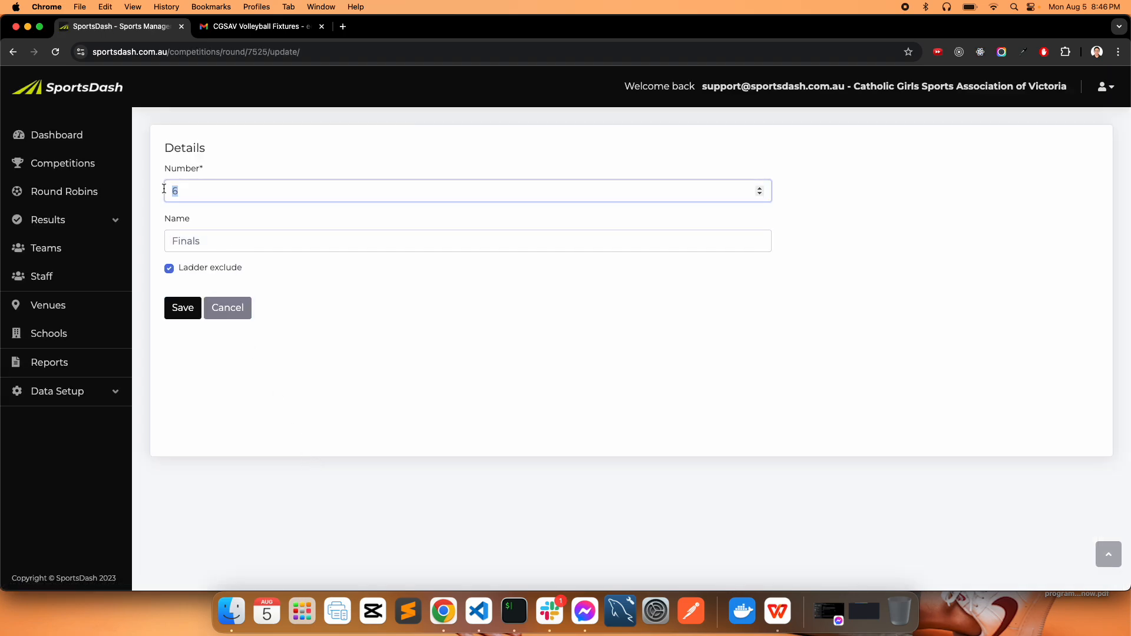
{"action": "type", "text": "9"}
{"action": "left_click", "coordinate": [183, 307]}
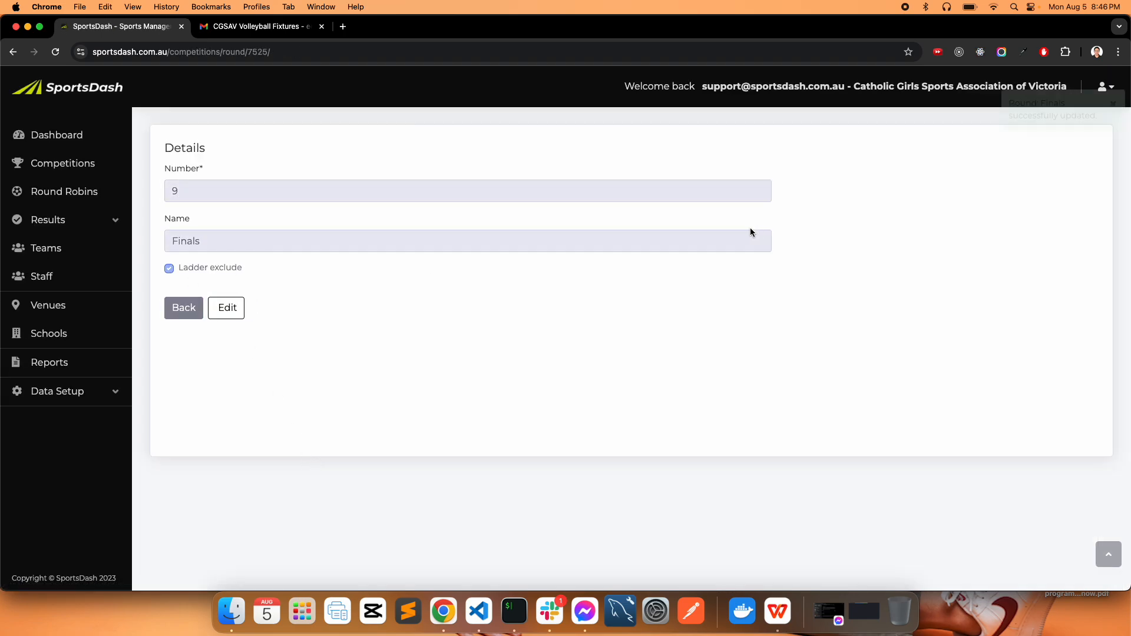
- Return to the Junior A round robin's fixtures and add a round with number 6, leaving its name blank
{"action": "left_click", "coordinate": [187, 312]}
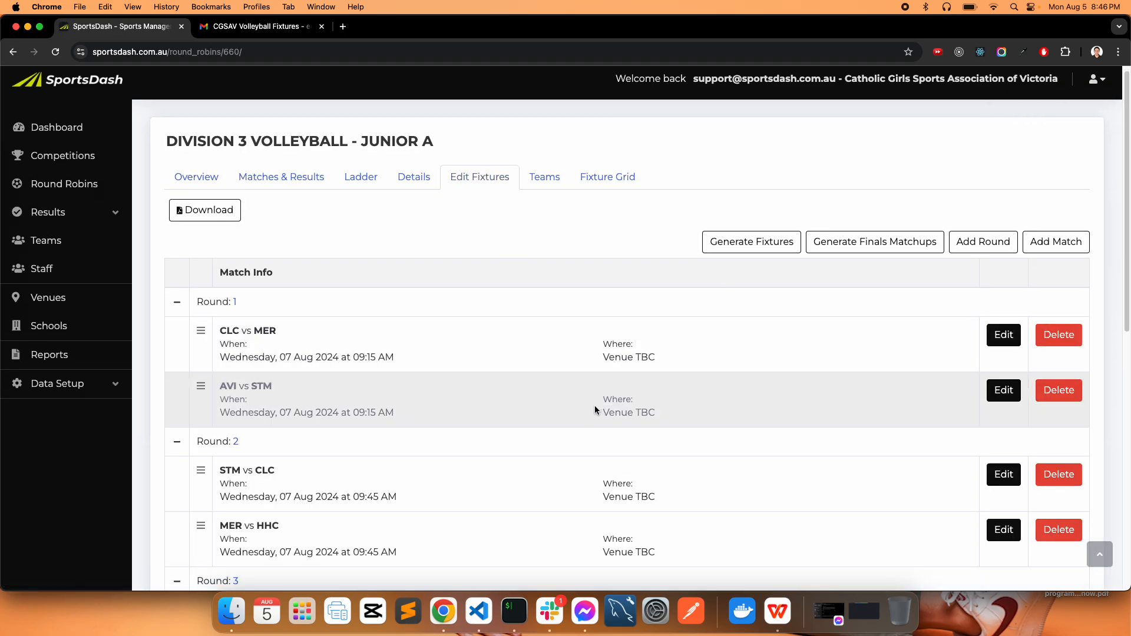
{"action": "scroll", "coordinate": [595, 407], "scroll_direction": "down", "scroll_amount": 9}
{"action": "scroll", "coordinate": [460, 412], "scroll_direction": "up", "scroll_amount": 9}
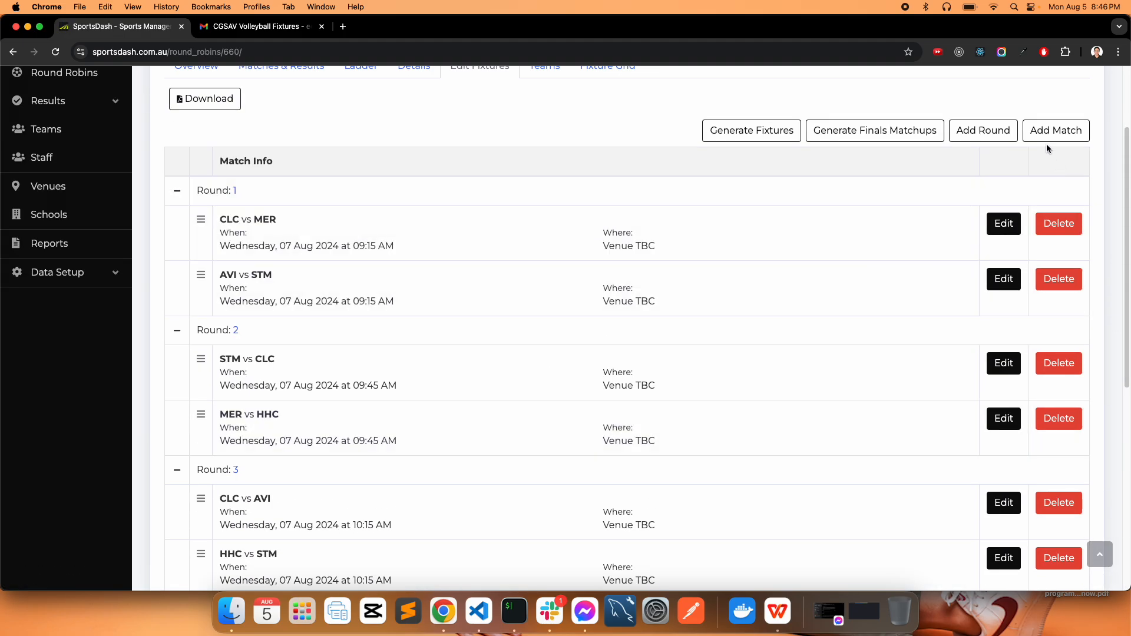
{"action": "scroll", "coordinate": [446, 490], "scroll_direction": "down", "scroll_amount": 9}
{"action": "scroll", "coordinate": [751, 307], "scroll_direction": "up", "scroll_amount": 10}
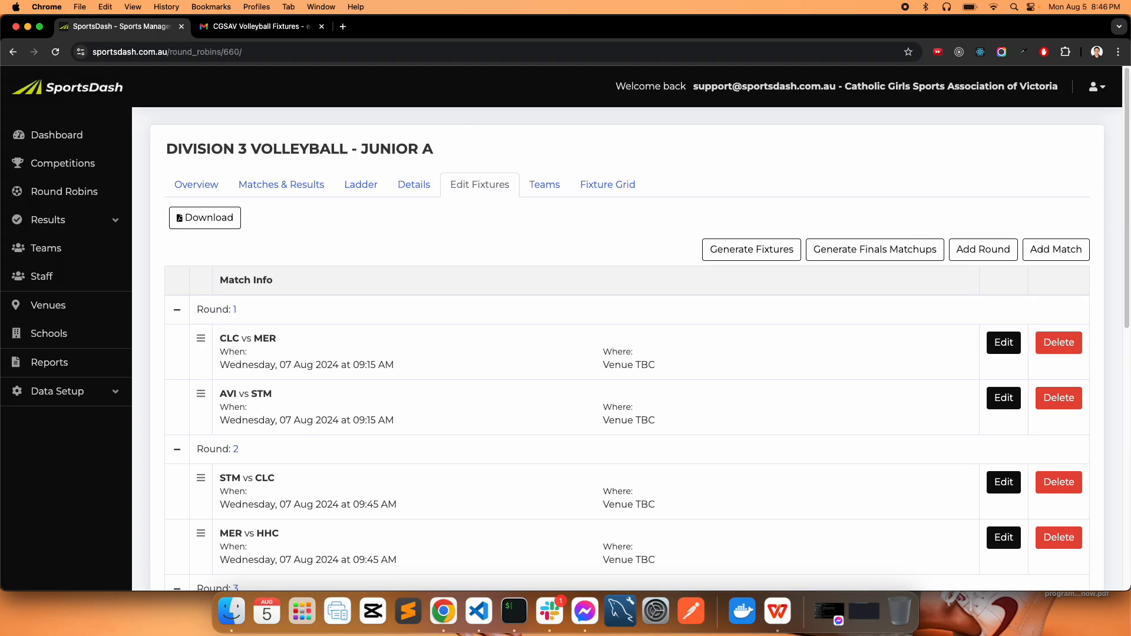
{"action": "left_click_drag", "start_coordinate": [353, 1], "coordinate": [1130, 132]}
{"action": "left_click", "coordinate": [983, 249]}
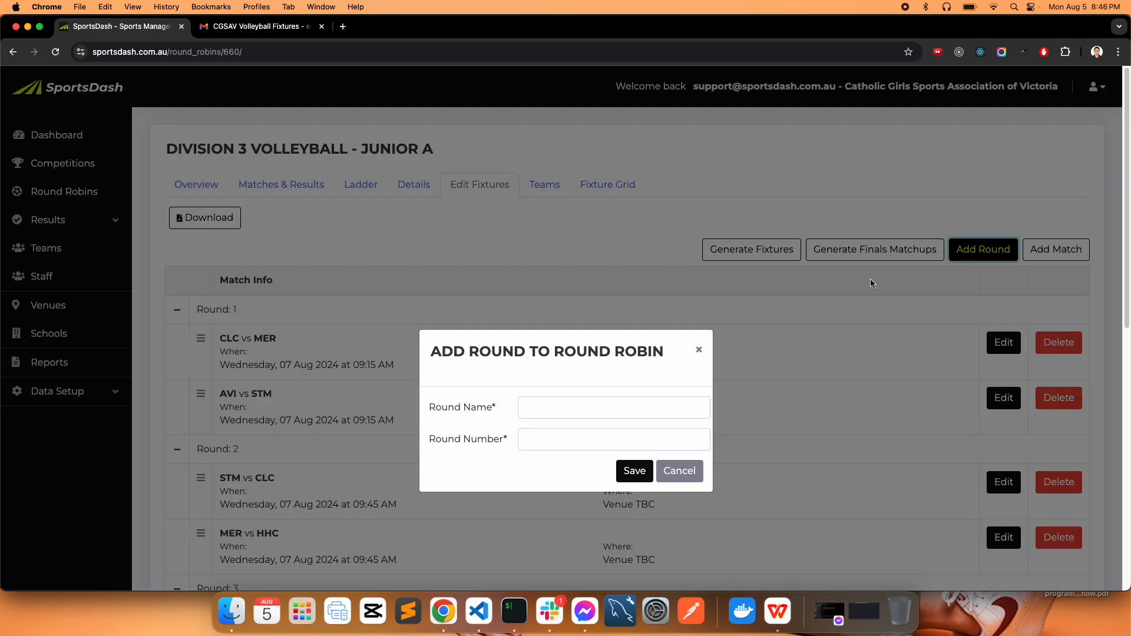
{"action": "left_click", "coordinate": [521, 443]}
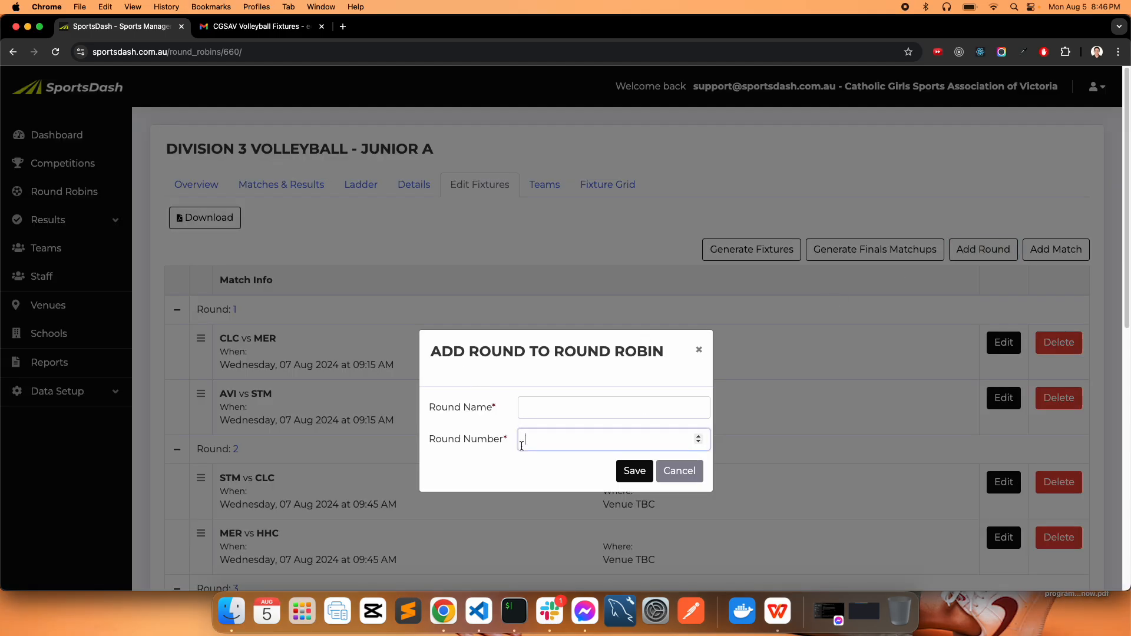
{"action": "type", "text": "1"}
{"action": "left_click", "coordinate": [630, 471]}
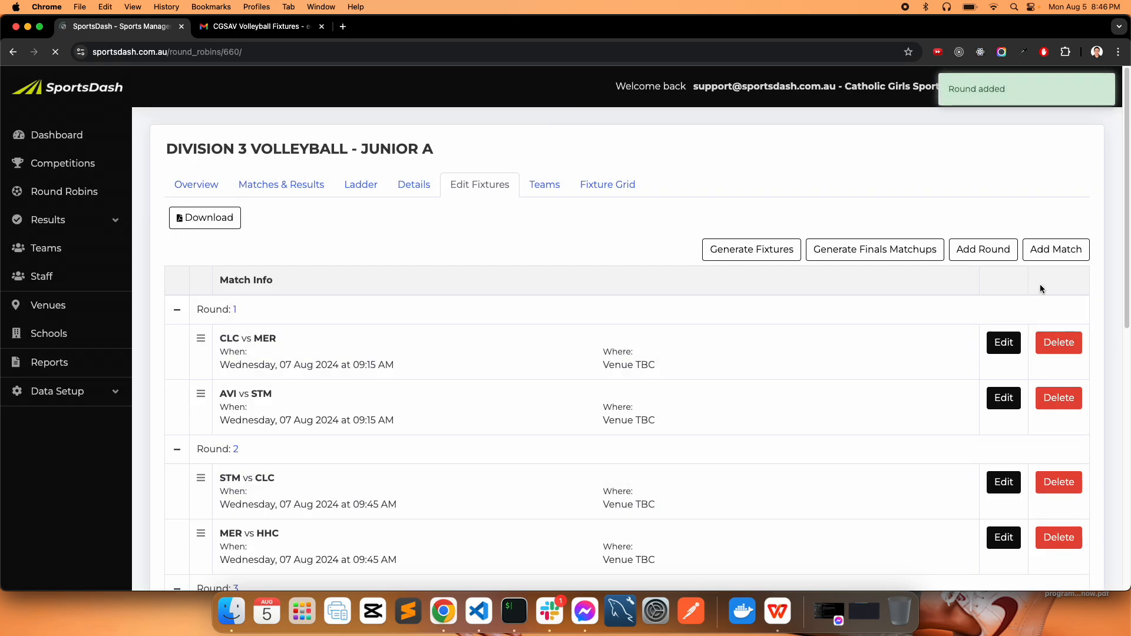
- Add two more unnamed rounds to the round robin, numbered 7 and 8
{"action": "left_click", "coordinate": [984, 254]}
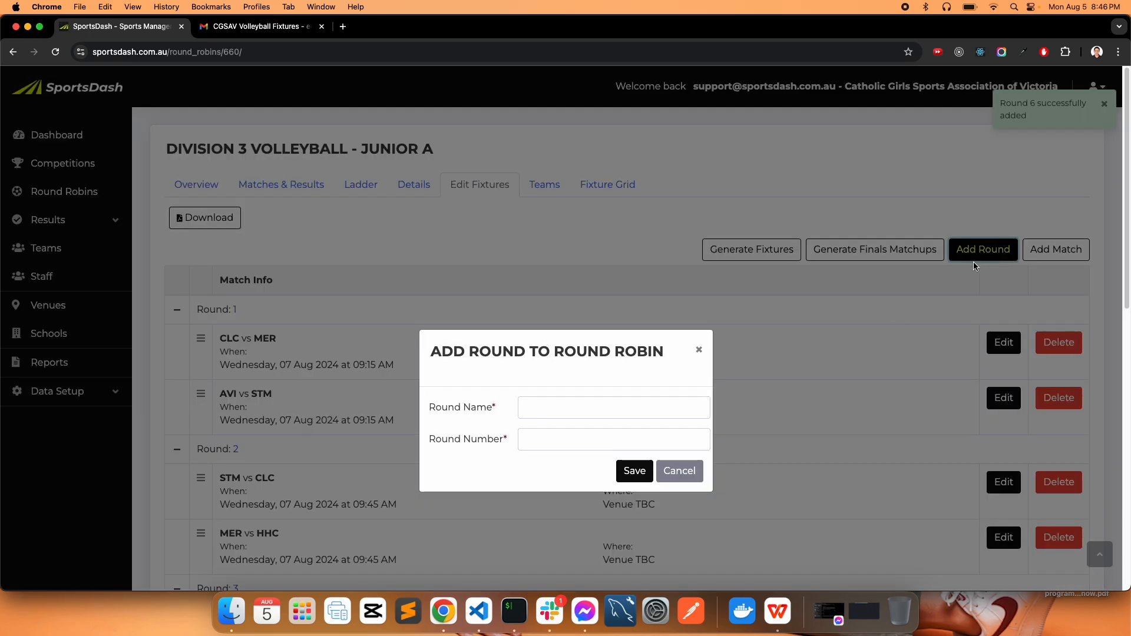
{"action": "left_click", "coordinate": [616, 444]}
{"action": "type", "text": "7"}
{"action": "left_click", "coordinate": [633, 470]}
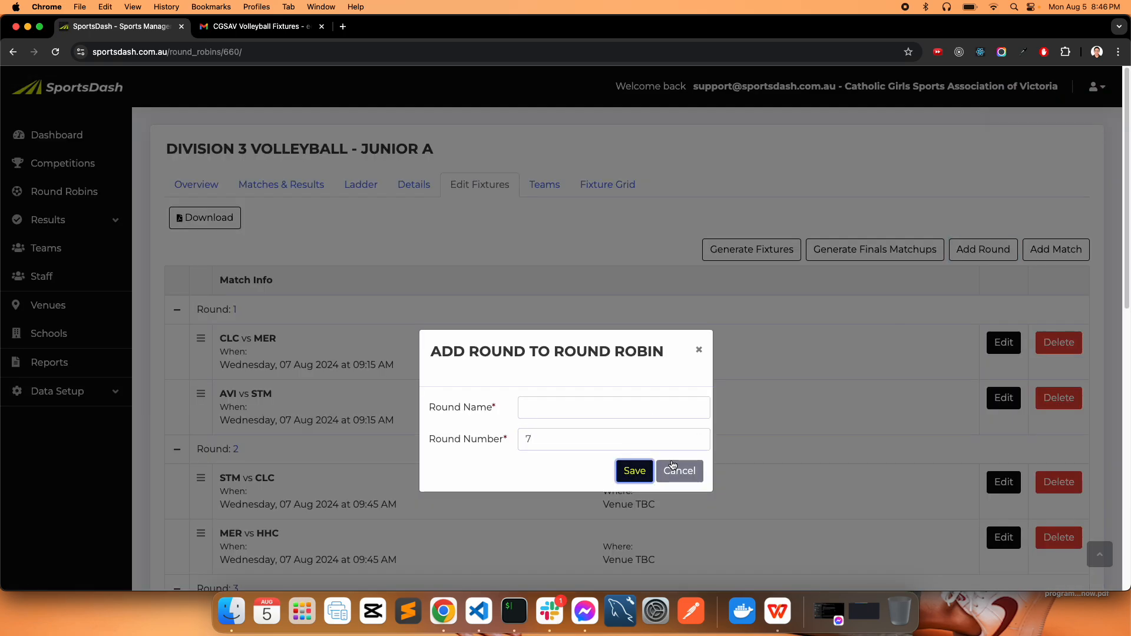
{"action": "left_click", "coordinate": [983, 249]}
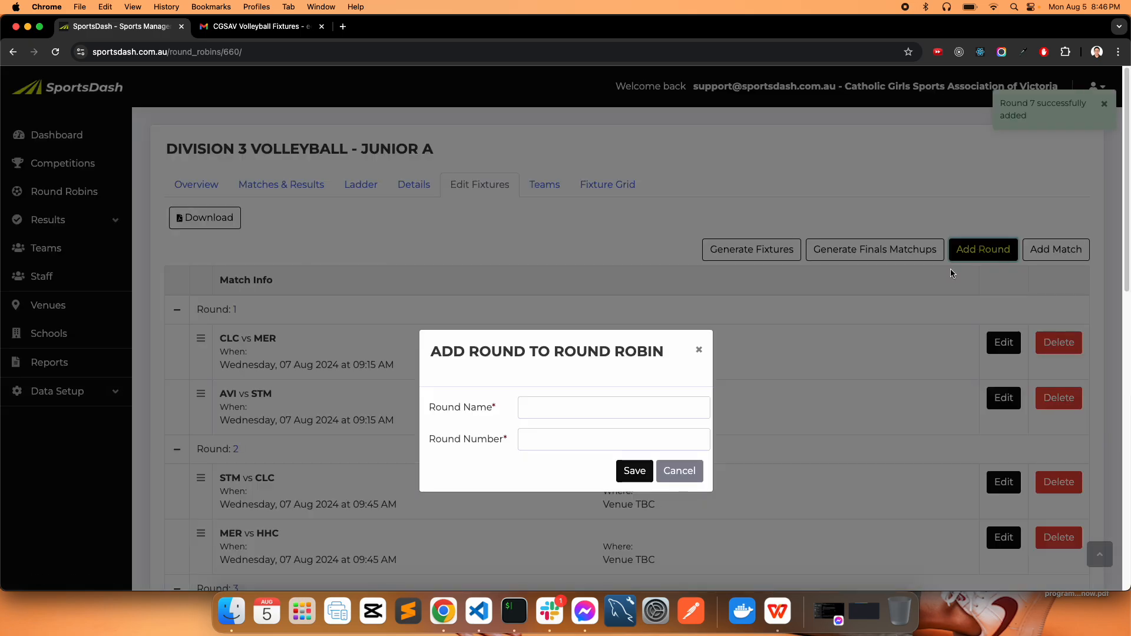
{"action": "left_click", "coordinate": [552, 441]}
{"action": "type", "text": "8"}
{"action": "left_click", "coordinate": [628, 471]}
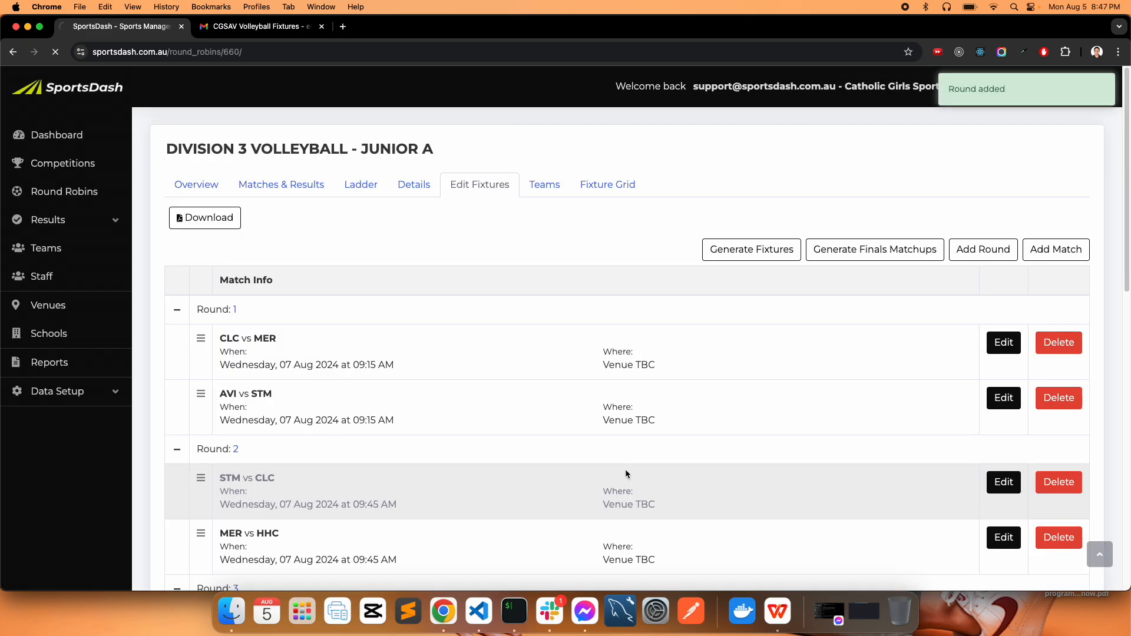
- Review the fixture list from round 1 through the Finals round and the added rounds 6, 7 and 8
{"action": "scroll", "coordinate": [483, 397], "scroll_direction": "down", "scroll_amount": 15}
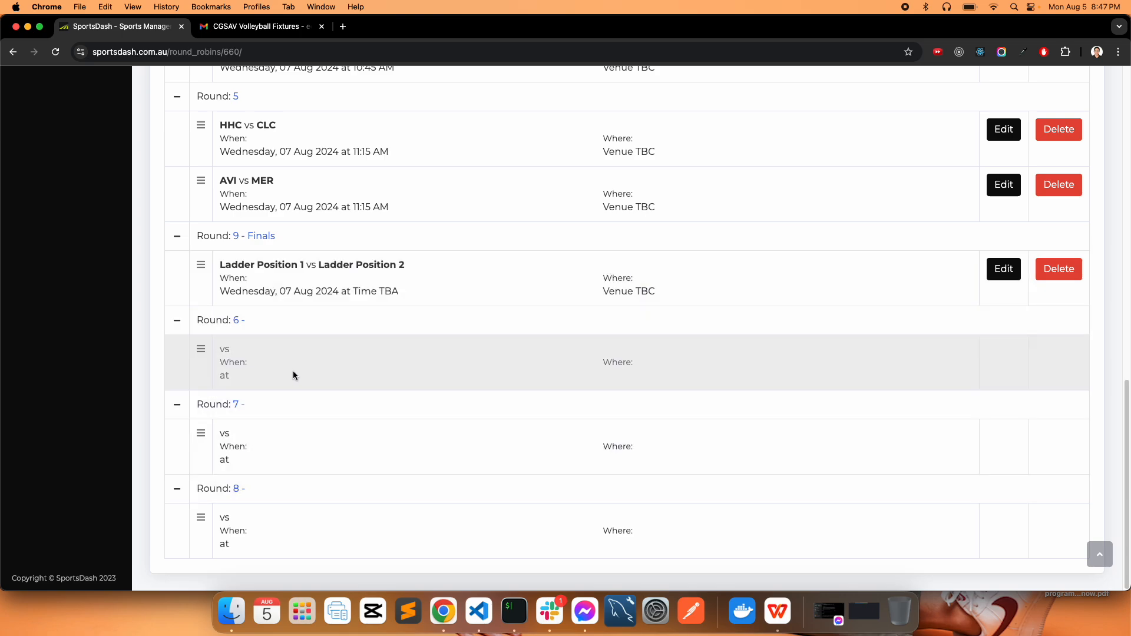
{"action": "scroll", "coordinate": [308, 381], "scroll_direction": "up", "scroll_amount": 1}
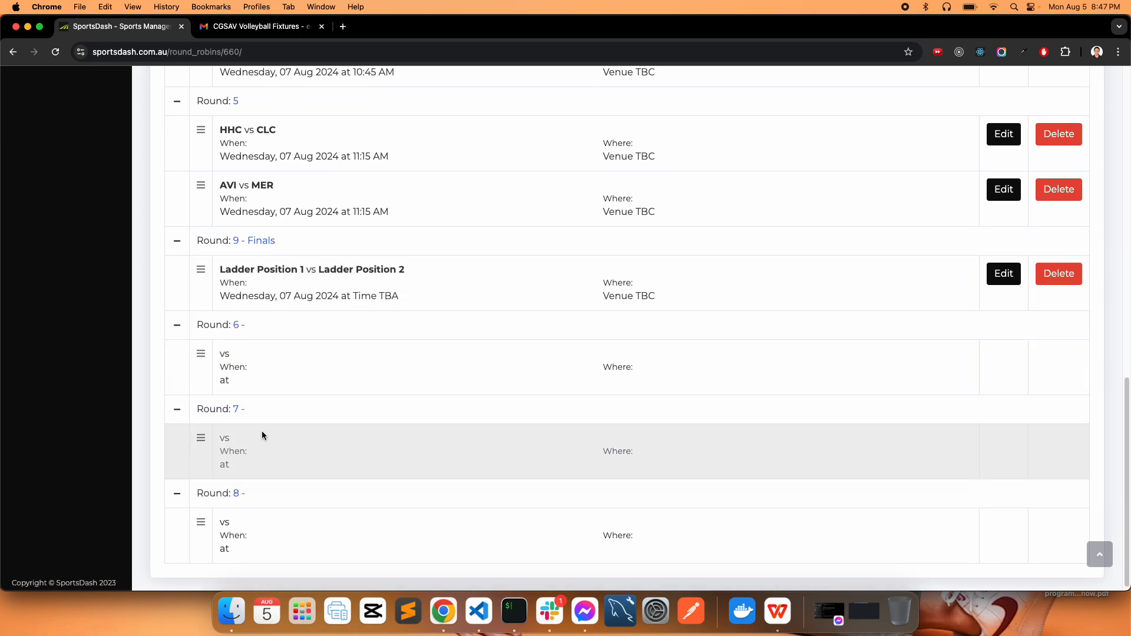
{"action": "scroll", "coordinate": [269, 509], "scroll_direction": "up", "scroll_amount": 3}
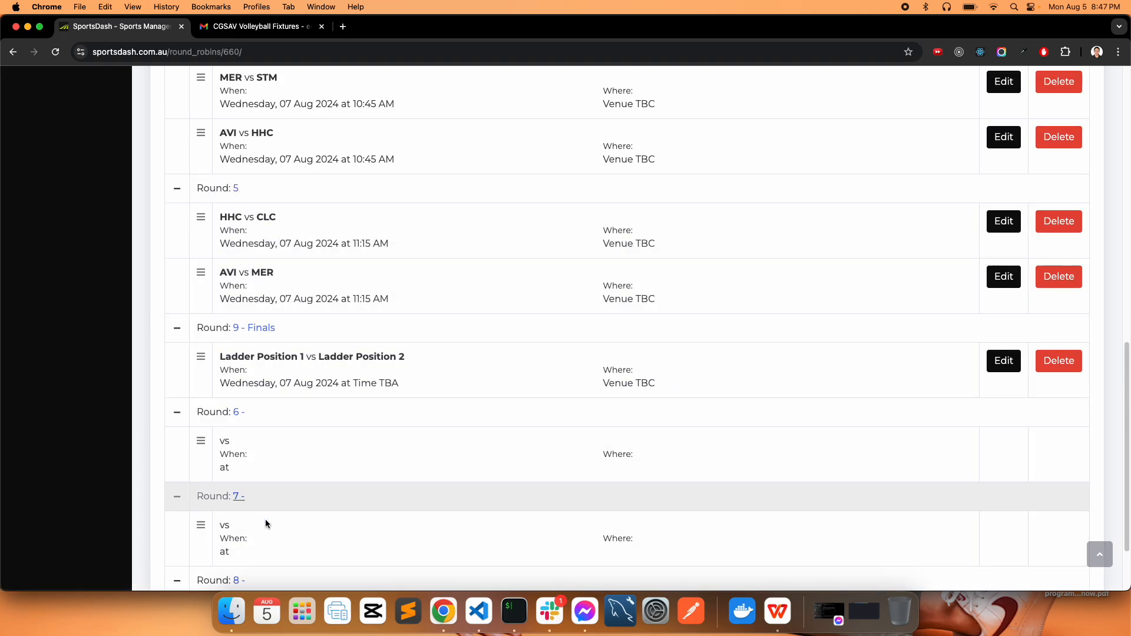
{"action": "scroll", "coordinate": [277, 519], "scroll_direction": "down", "scroll_amount": 2}
{"action": "scroll", "coordinate": [283, 522], "scroll_direction": "up", "scroll_amount": 12}
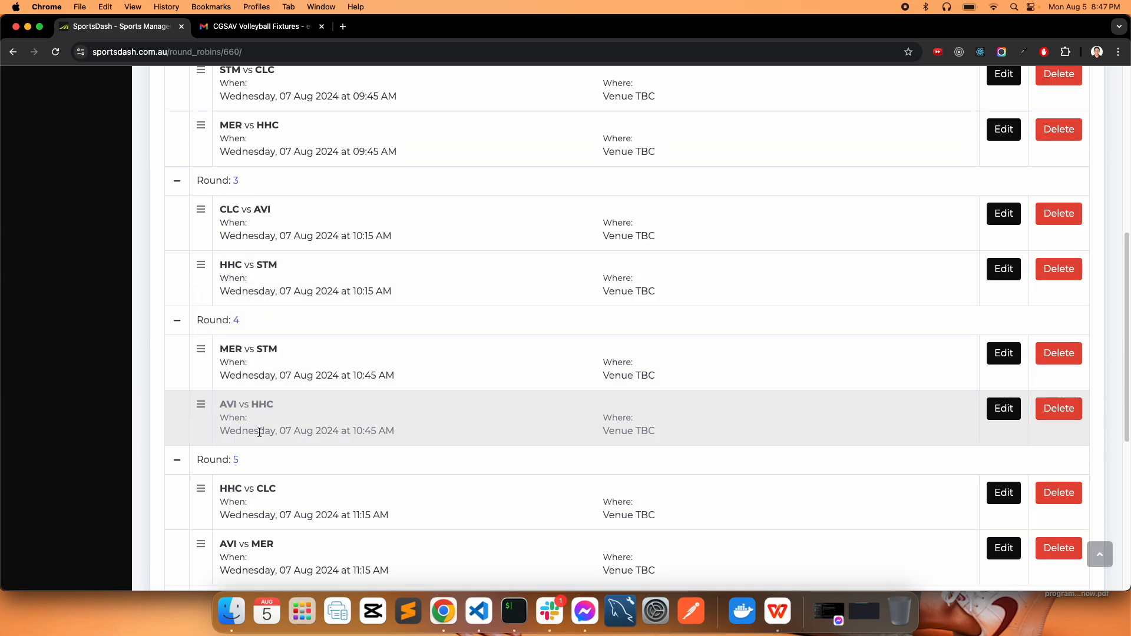
{"action": "scroll", "coordinate": [330, 413], "scroll_direction": "down", "scroll_amount": 6}
{"action": "scroll", "coordinate": [402, 307], "scroll_direction": "up", "scroll_amount": 7}
{"action": "scroll", "coordinate": [399, 317], "scroll_direction": "up", "scroll_amount": 4}
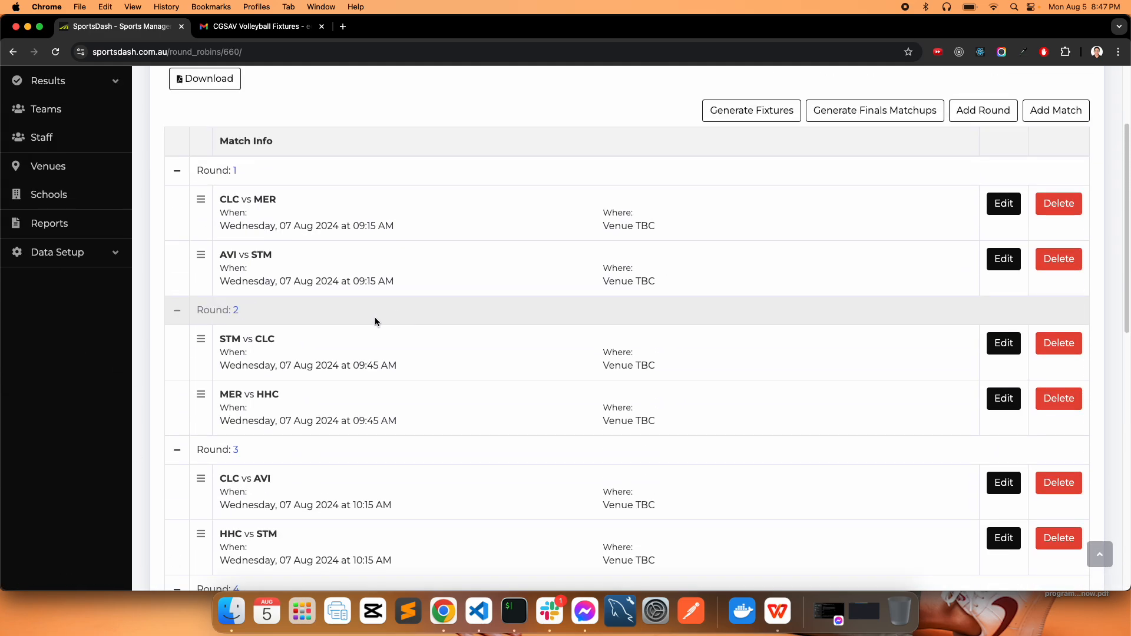
{"action": "scroll", "coordinate": [375, 320], "scroll_direction": "down", "scroll_amount": 8}
{"action": "scroll", "coordinate": [376, 326], "scroll_direction": "down", "scroll_amount": 2}
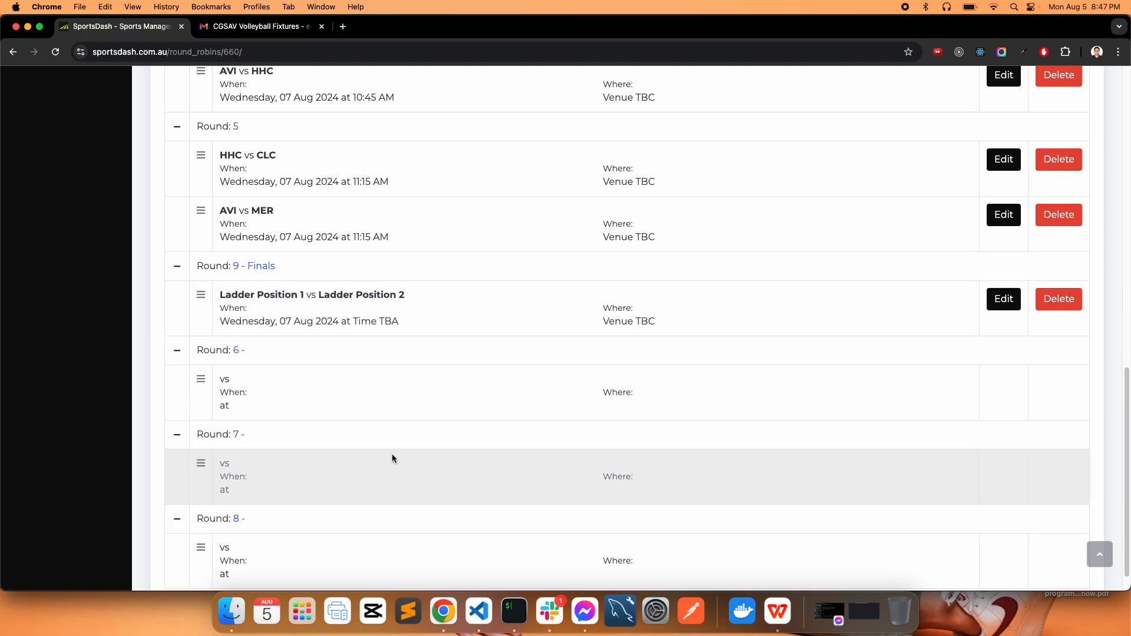
{"action": "scroll", "coordinate": [696, 106], "scroll_direction": "up", "scroll_amount": 15}
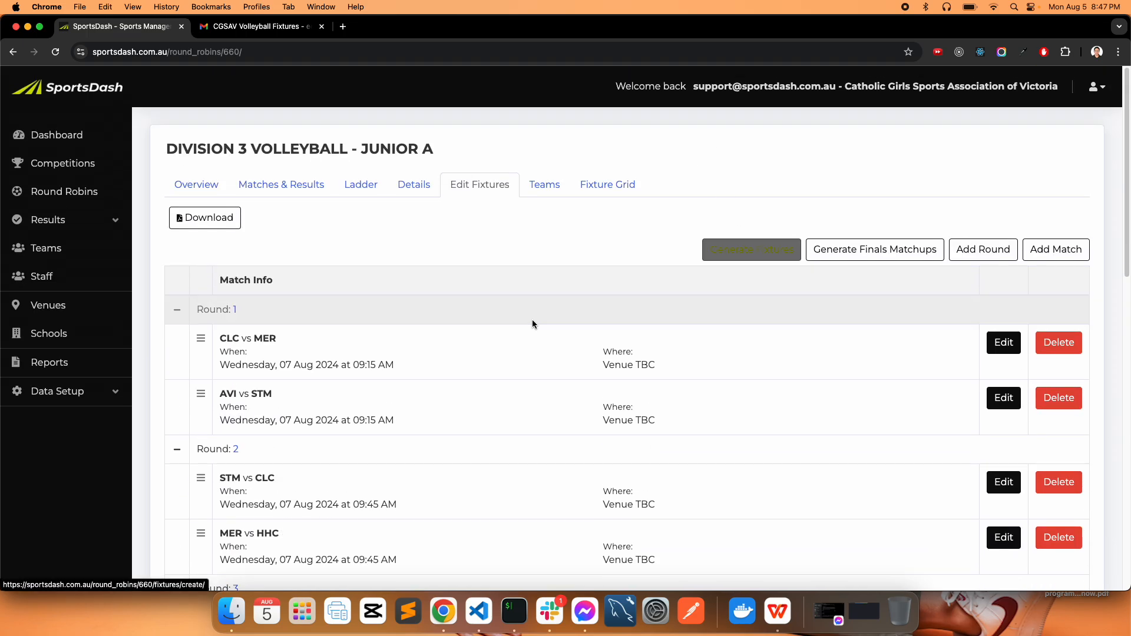
{"action": "scroll", "coordinate": [484, 353], "scroll_direction": "down", "scroll_amount": 7}
{"action": "scroll", "coordinate": [318, 494], "scroll_direction": "down", "scroll_amount": 3}
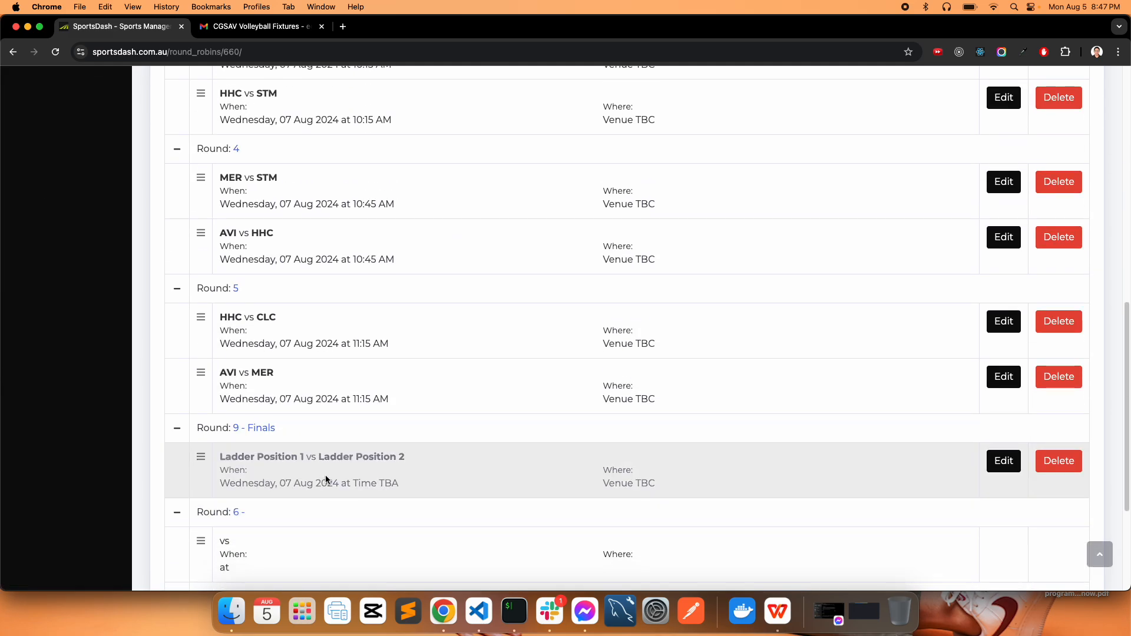
{"action": "scroll", "coordinate": [220, 512], "scroll_direction": "down", "scroll_amount": 1}
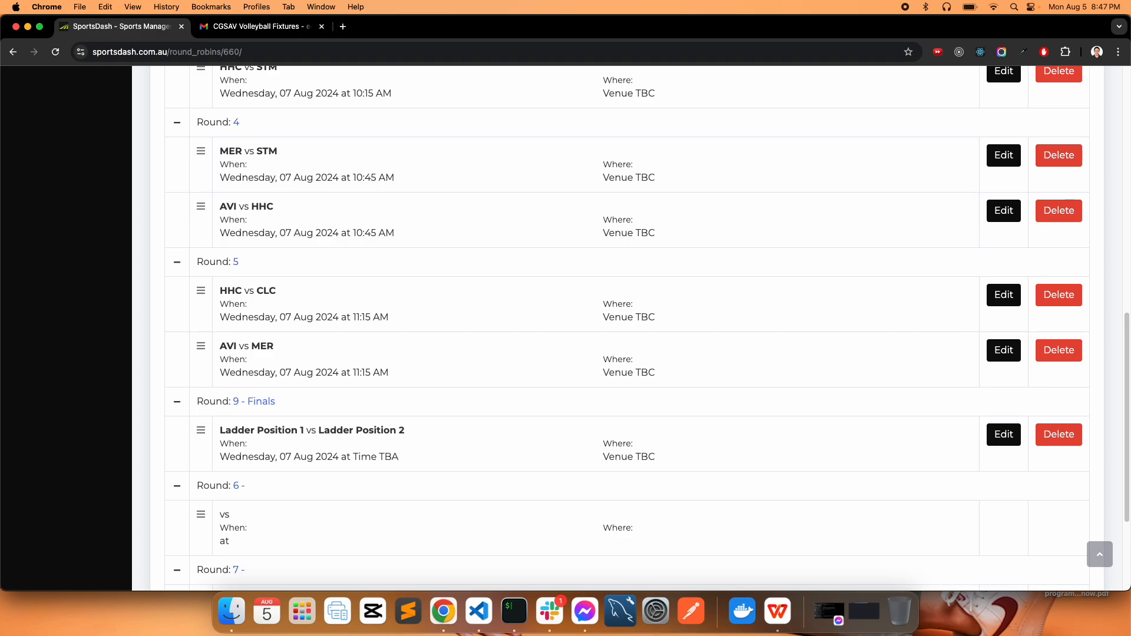
- Check the Volleyball Division 3 fixture PDF in WPS Office, then return to the SportsDash fixture list
{"action": "left_click_drag", "start_coordinate": [1130, 30], "coordinate": [564, 130]}
{"action": "double_click", "coordinate": [563, 130]}
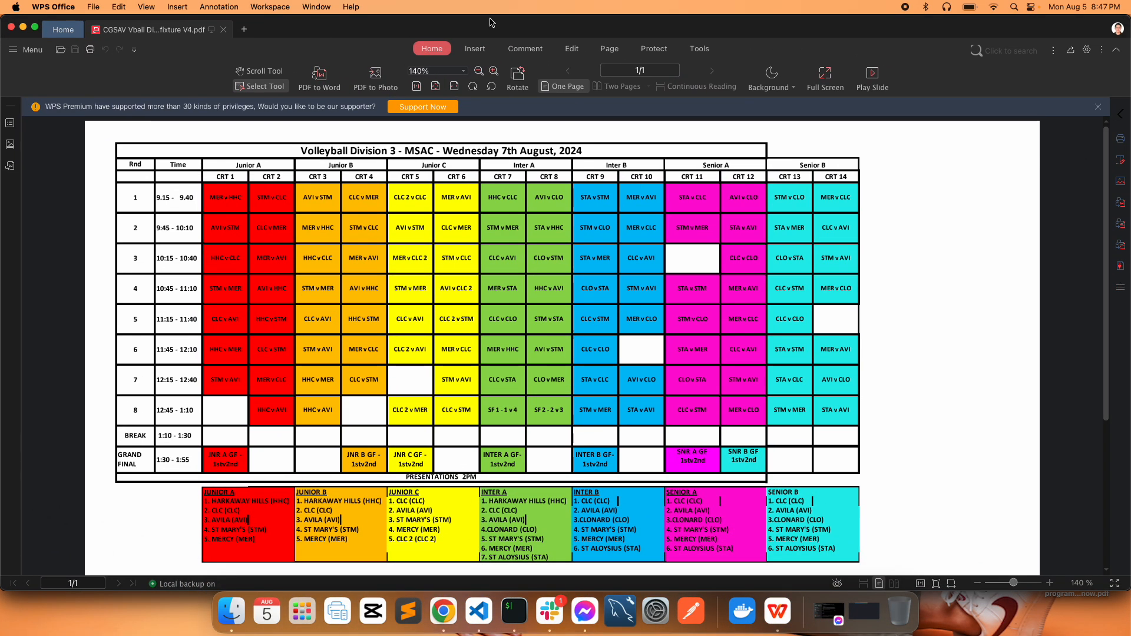
{"action": "left_click_drag", "start_coordinate": [493, 23], "coordinate": [1130, 94]}
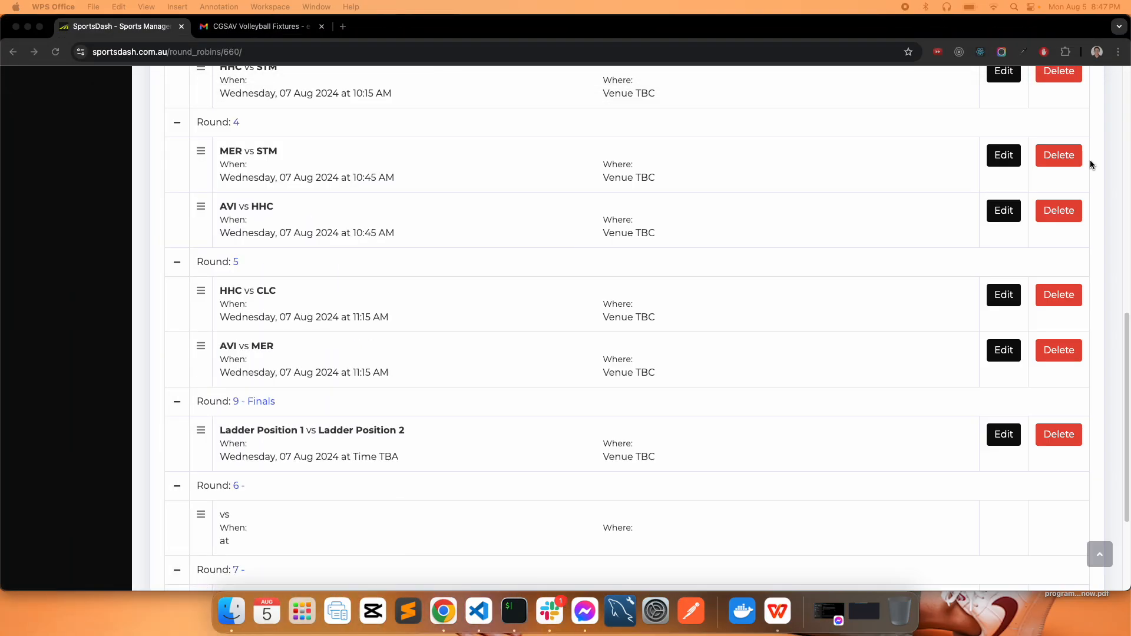
- Mark the Division 3 Volleyball Junior A fixtures as final from the round robin's overview
{"action": "scroll", "coordinate": [783, 283], "scroll_direction": "up", "scroll_amount": 10}
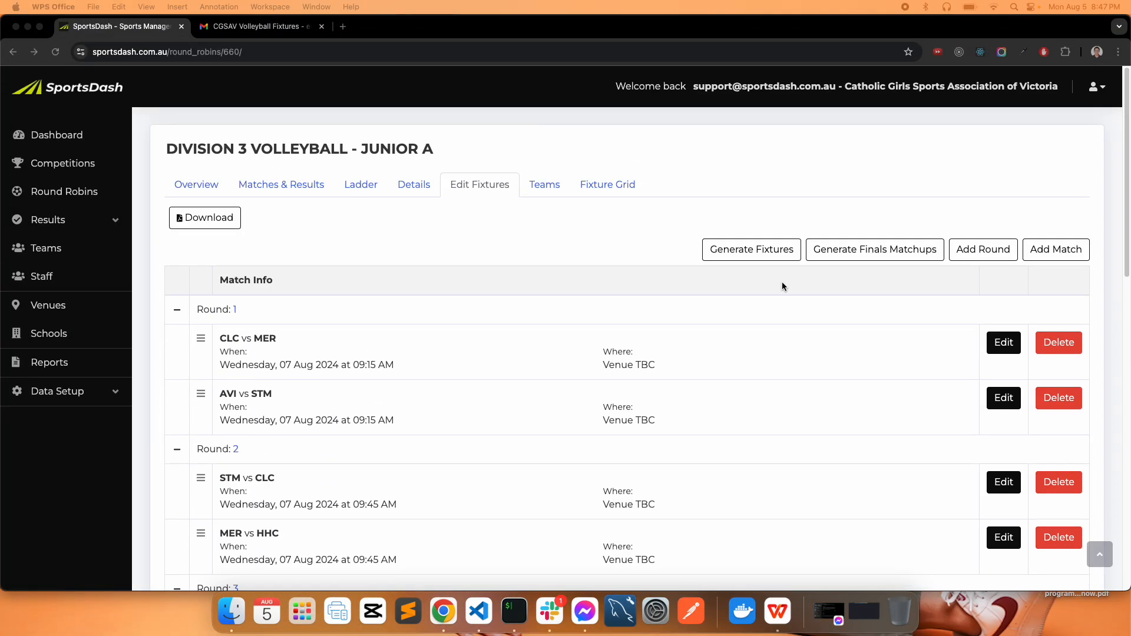
{"action": "left_click", "coordinate": [204, 187]}
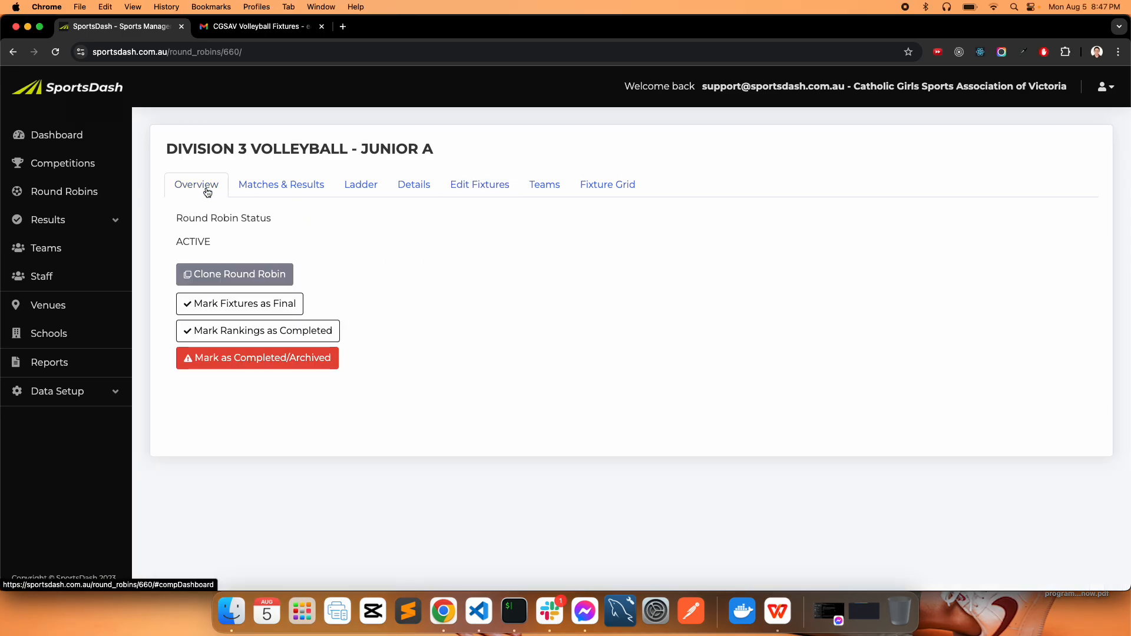
{"action": "left_click", "coordinate": [228, 307]}
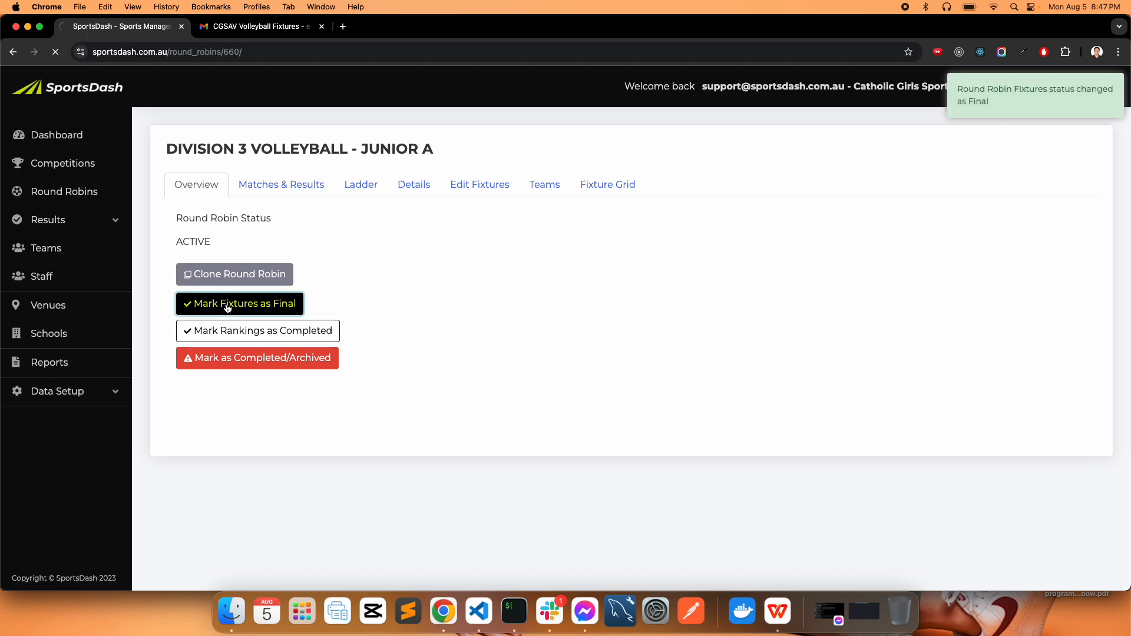
- Reopen the fixtures for editing and place the WPS Office fixture PDF beneath the round 1 matches for side-by-side reference
{"action": "left_click", "coordinate": [494, 192]}
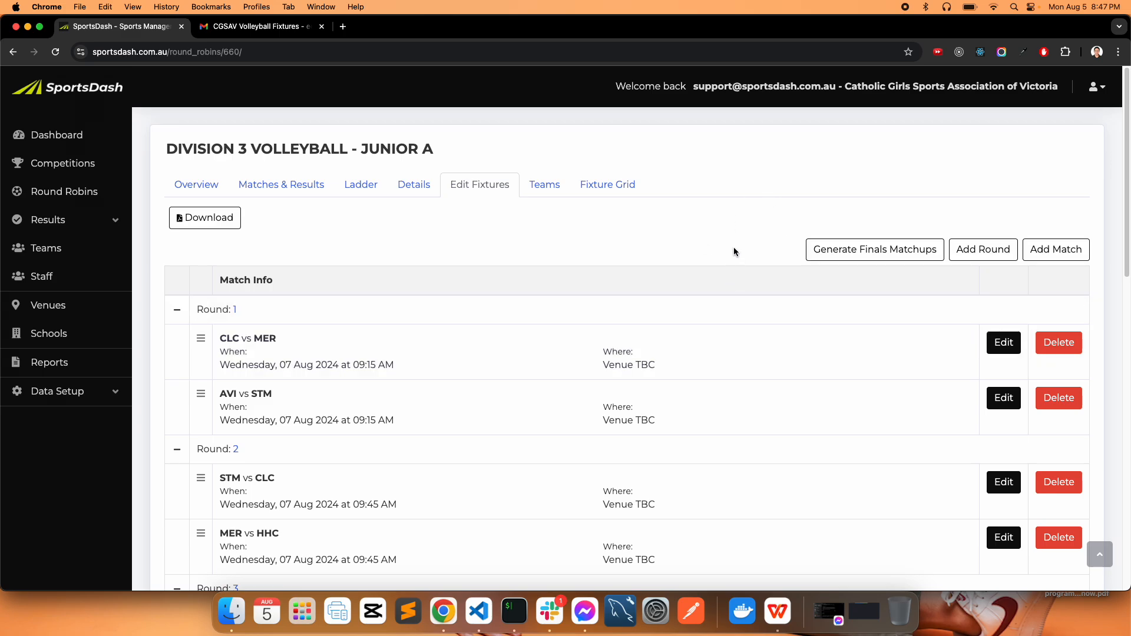
{"action": "scroll", "coordinate": [521, 469], "scroll_direction": "down", "scroll_amount": 13}
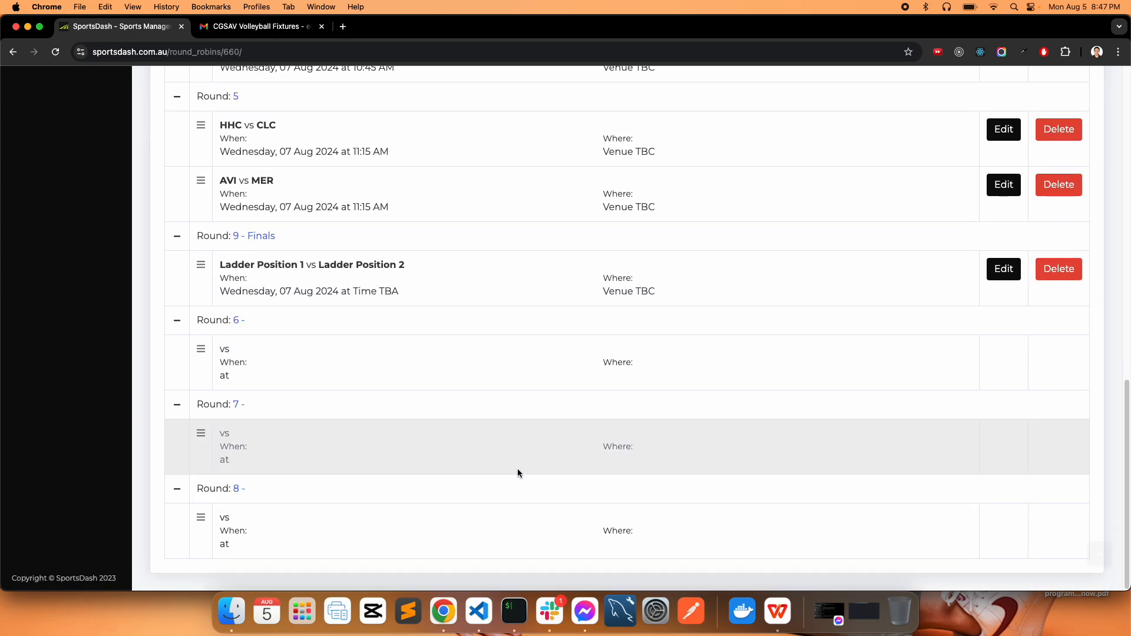
{"action": "scroll", "coordinate": [330, 489], "scroll_direction": "up", "scroll_amount": 13}
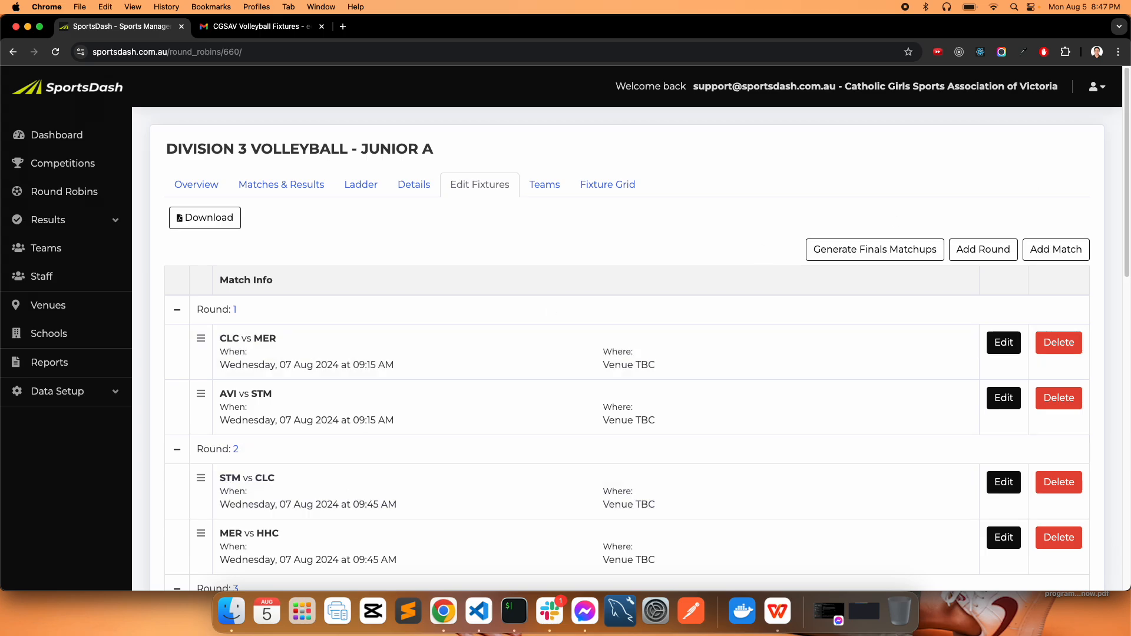
{"action": "left_click_drag", "start_coordinate": [1130, 47], "coordinate": [646, 170]}
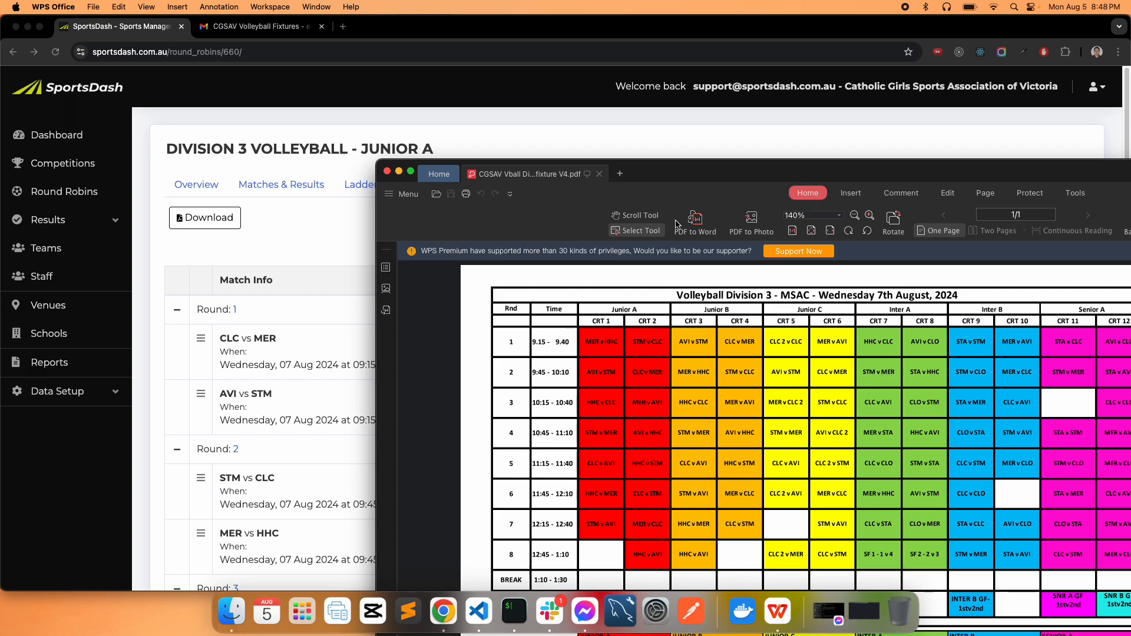
{"action": "left_click_drag", "start_coordinate": [691, 165], "coordinate": [435, 344]}
{"action": "scroll", "coordinate": [429, 272], "scroll_direction": "down", "scroll_amount": 2}
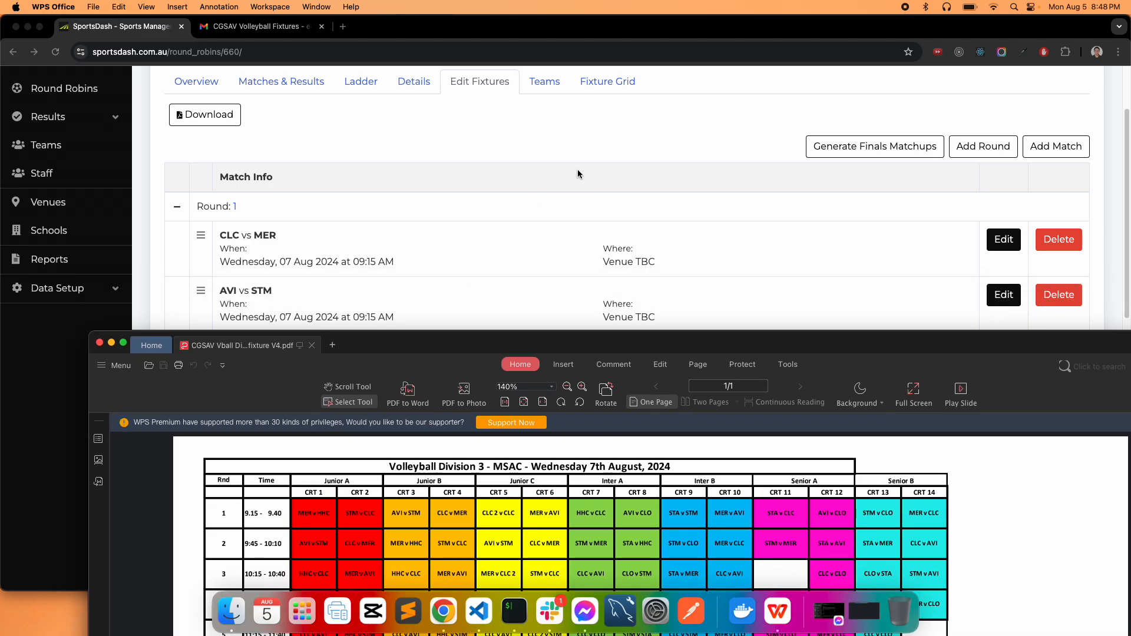
- In the CLC vs MER fixture of round 1, set Team One to MERCY and Team Two to HARKAWAY HILLS
{"action": "left_click", "coordinate": [1003, 239]}
{"action": "left_click", "coordinate": [1003, 240]}
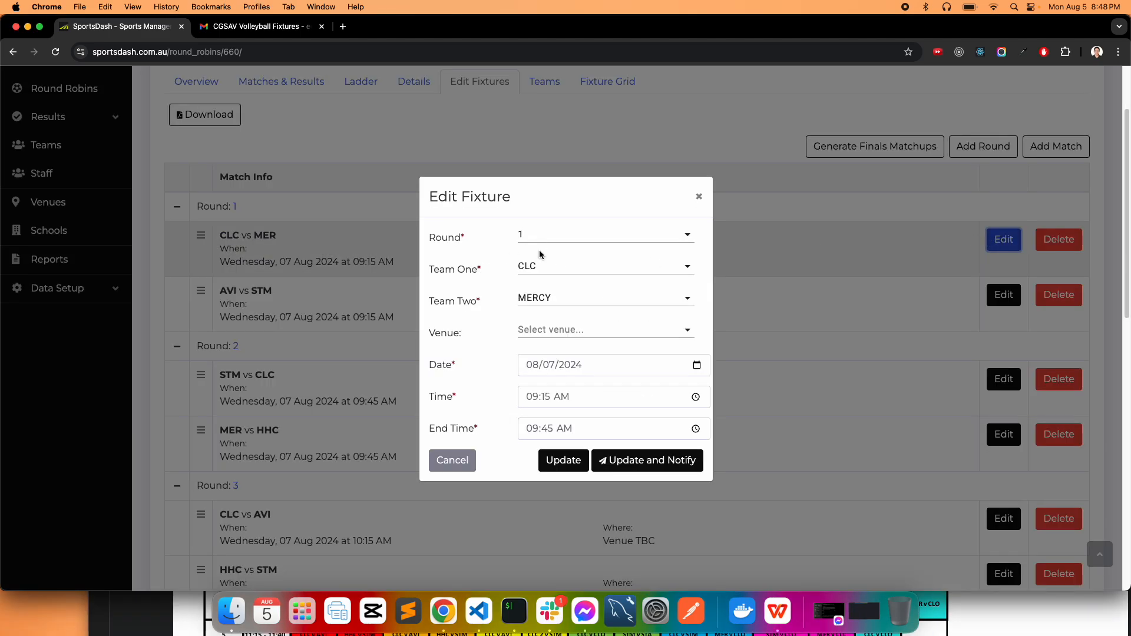
{"action": "left_click", "coordinate": [543, 268]}
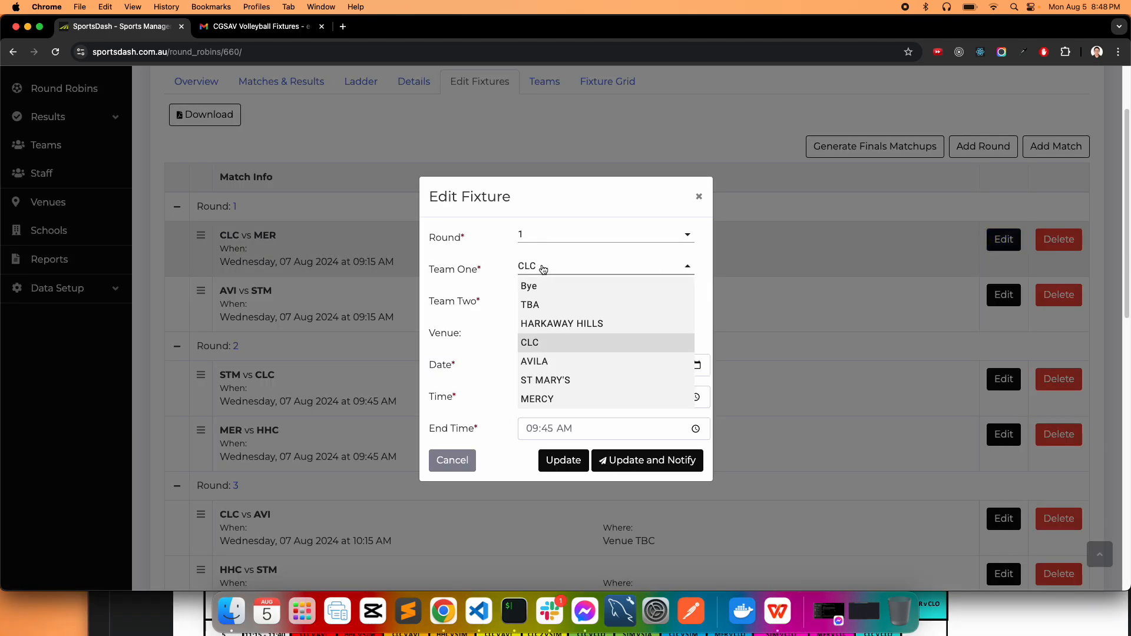
{"action": "left_click", "coordinate": [543, 400]}
{"action": "left_click", "coordinate": [187, 608]}
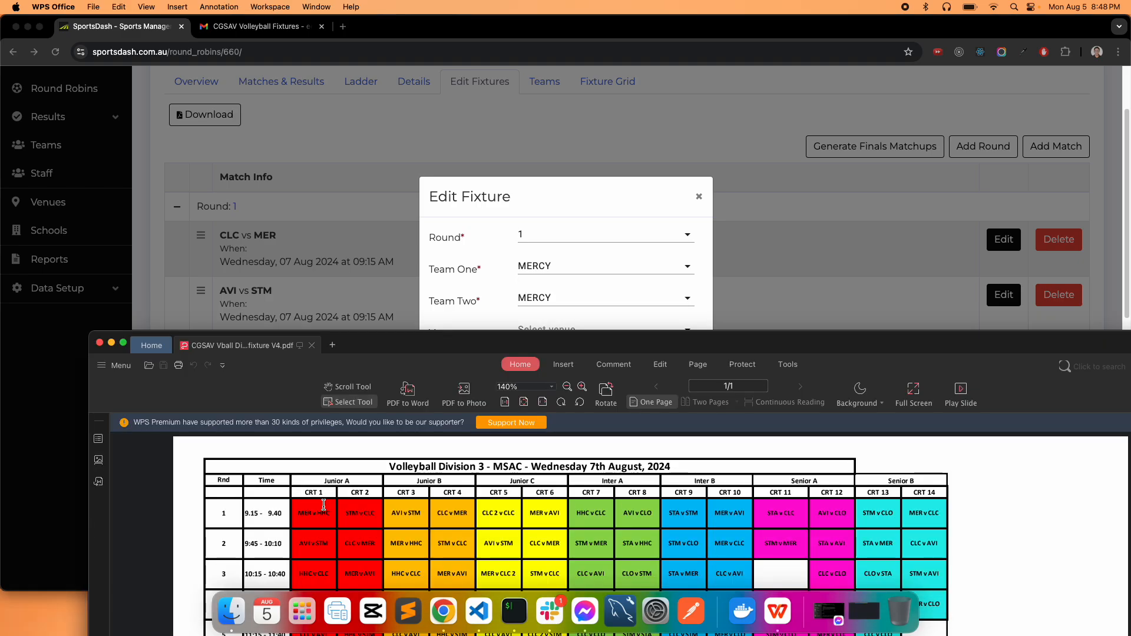
{"action": "left_click", "coordinate": [568, 234]}
{"action": "left_click", "coordinate": [559, 304]}
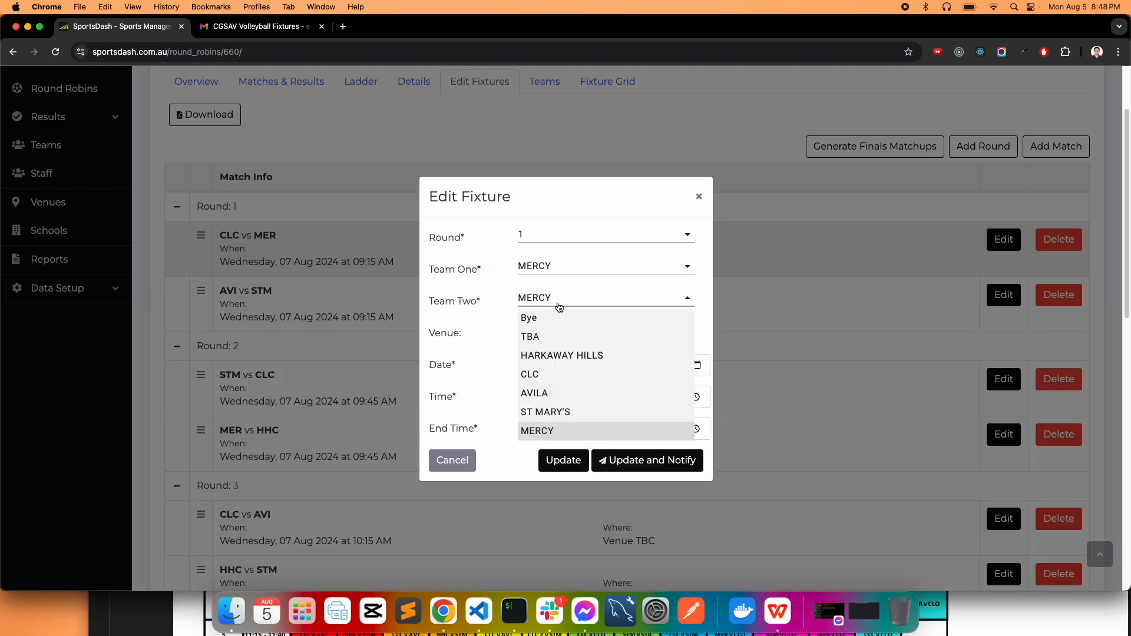
{"action": "left_click", "coordinate": [559, 355]}
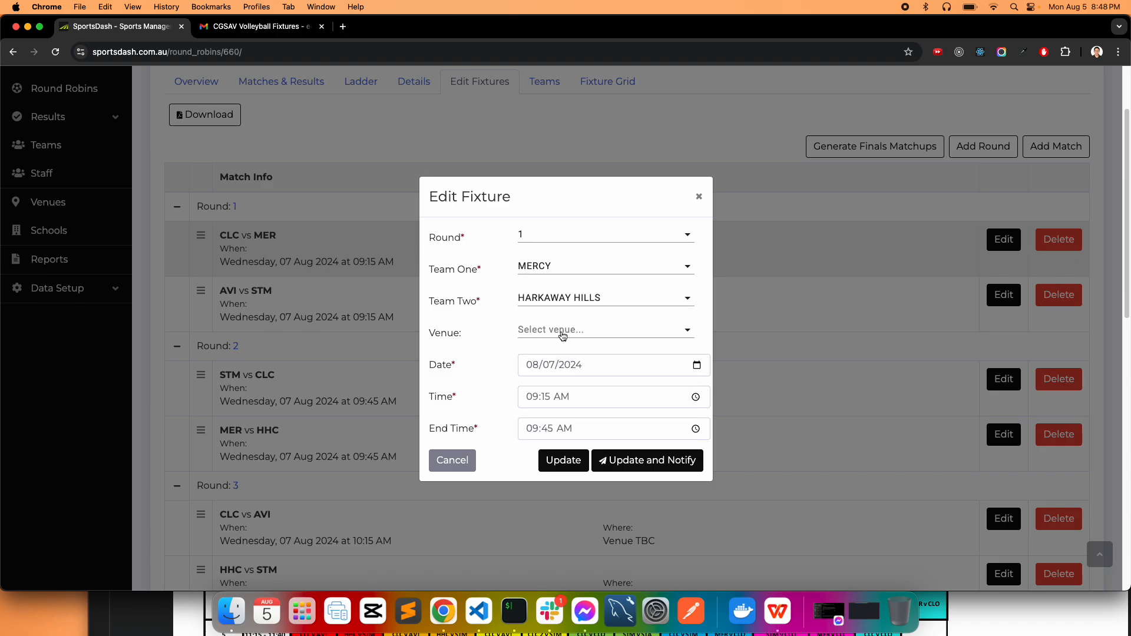
- Set the MERCY vs HARKAWAY HILLS fixture's venue to MSAC Court 1 and its end time to 09:40 AM, and save it
{"action": "left_click", "coordinate": [563, 333]}
{"action": "left_click", "coordinate": [563, 347]}
{"action": "left_click", "coordinate": [165, 627]}
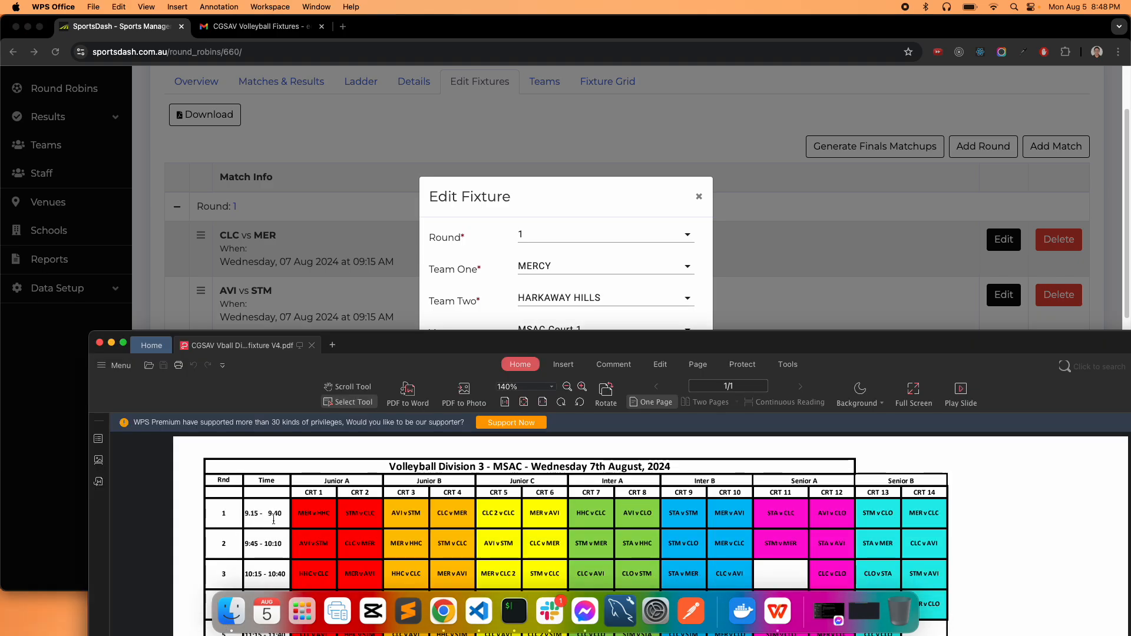
{"action": "left_click", "coordinate": [605, 221]}
{"action": "left_click", "coordinate": [552, 431]}
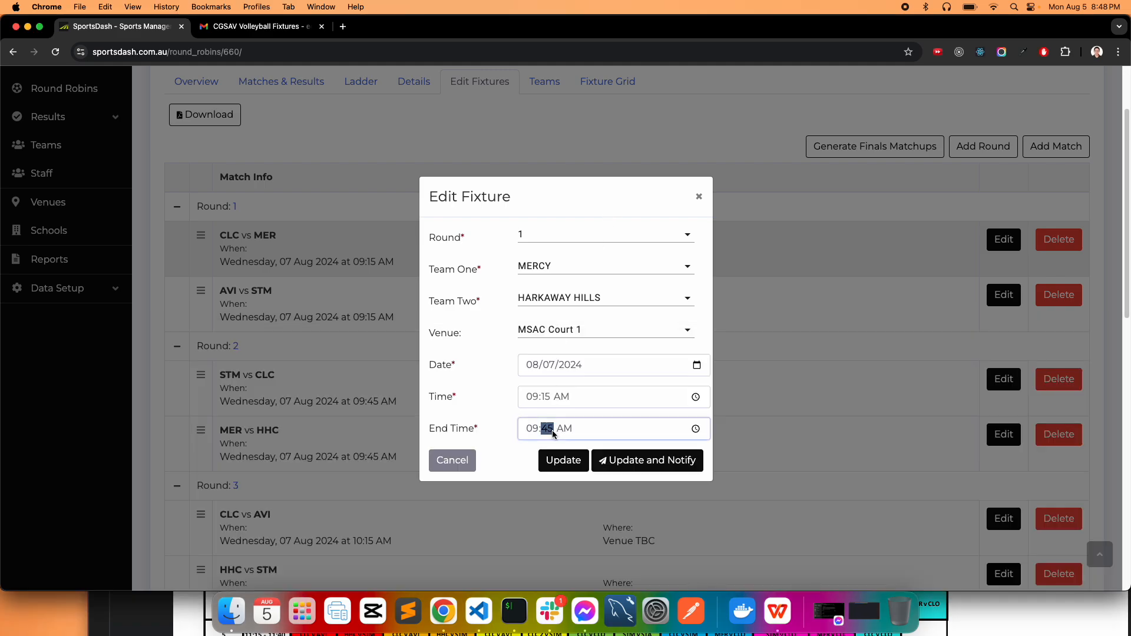
{"action": "type", "text": "4"}
{"action": "left_click", "coordinate": [563, 462]}
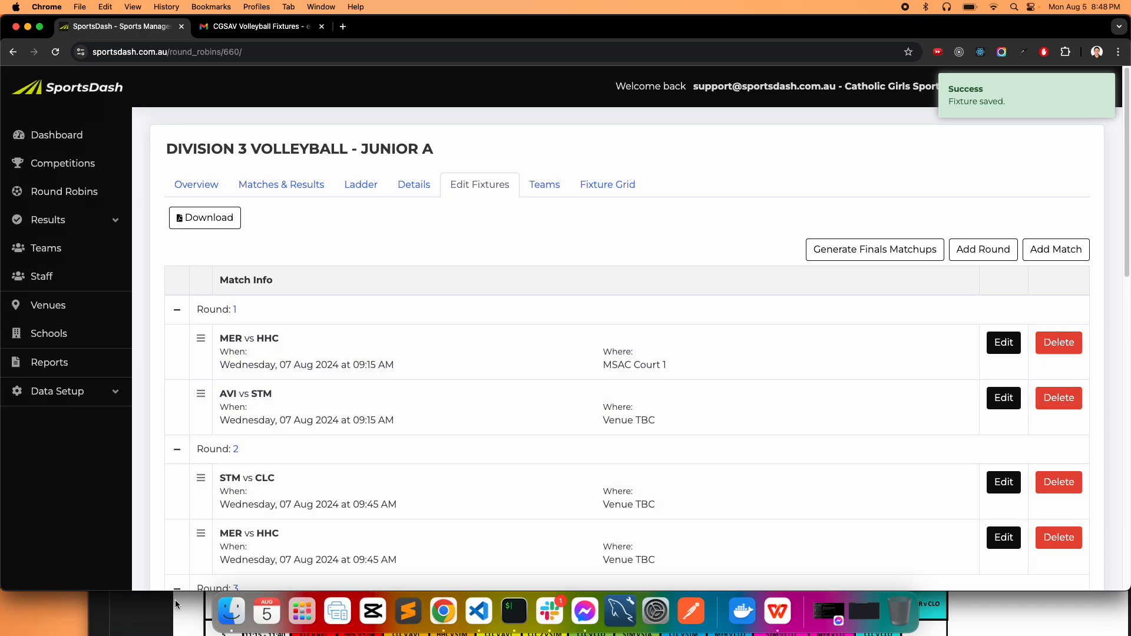
- Check the second Junior A match of round 1 in the fixture PDF and open the AVI vs STM fixture for editing
{"action": "left_click", "coordinate": [175, 600]}
{"action": "left_click", "coordinate": [409, 317]}
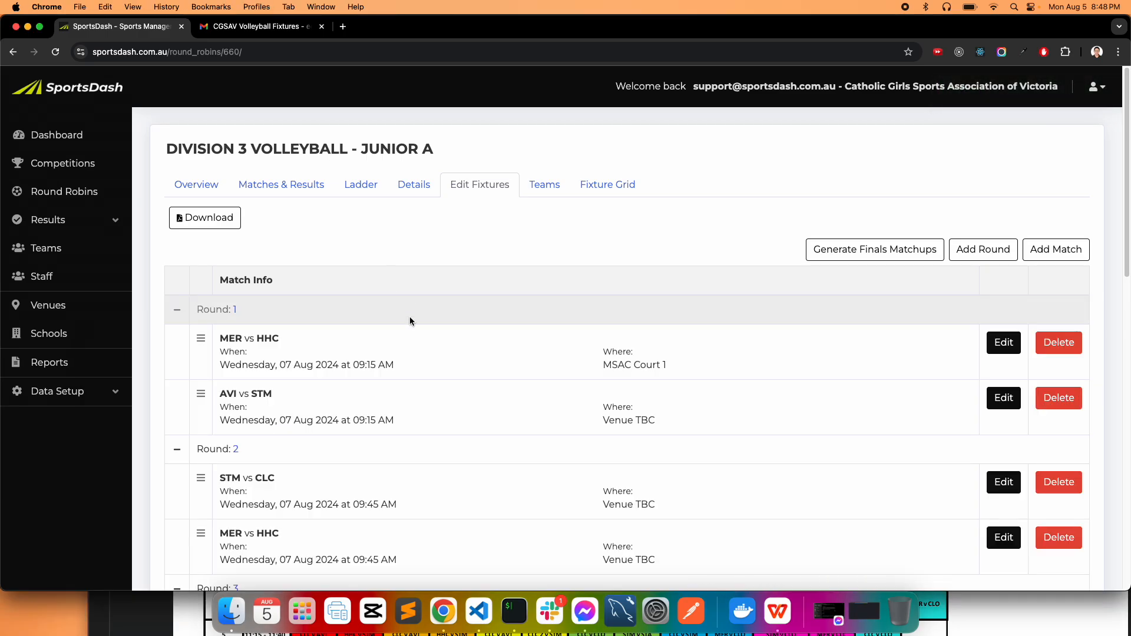
{"action": "left_click", "coordinate": [182, 620]}
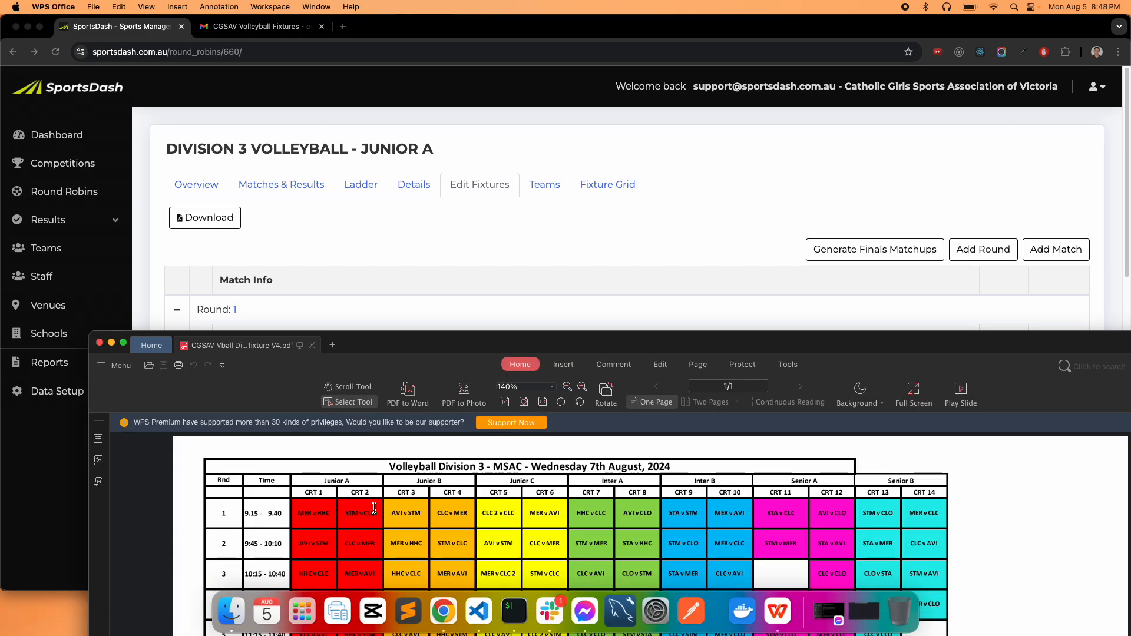
{"action": "left_click", "coordinate": [394, 188]}
{"action": "left_click", "coordinate": [1004, 398]}
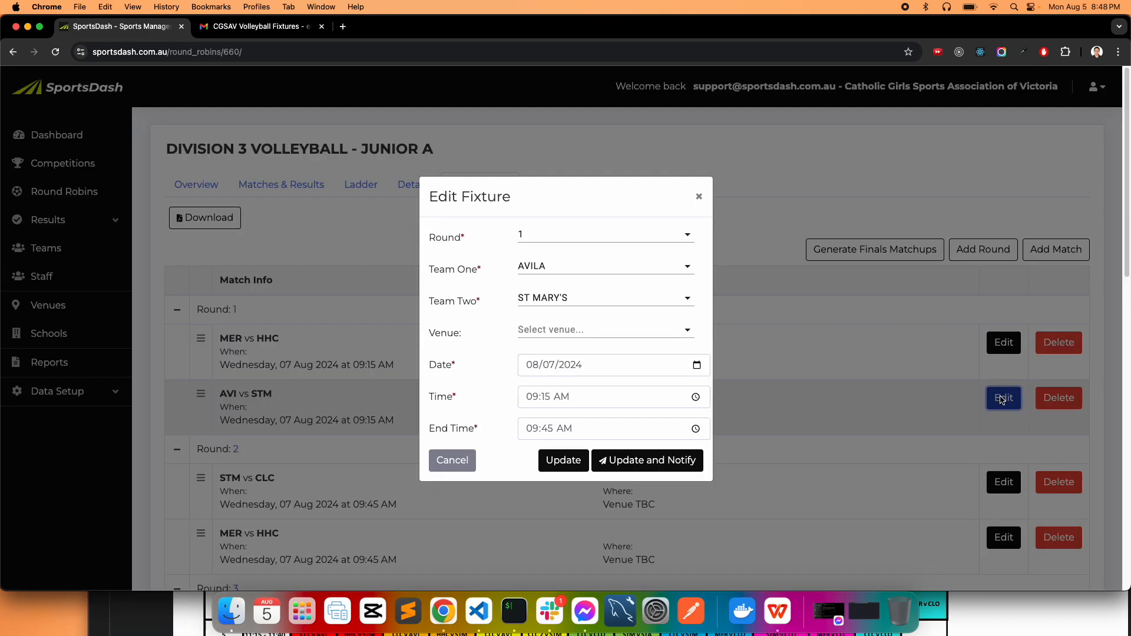
{"action": "left_click", "coordinate": [596, 273]}
{"action": "left_click", "coordinate": [585, 270]}
{"action": "left_click", "coordinate": [582, 300]}
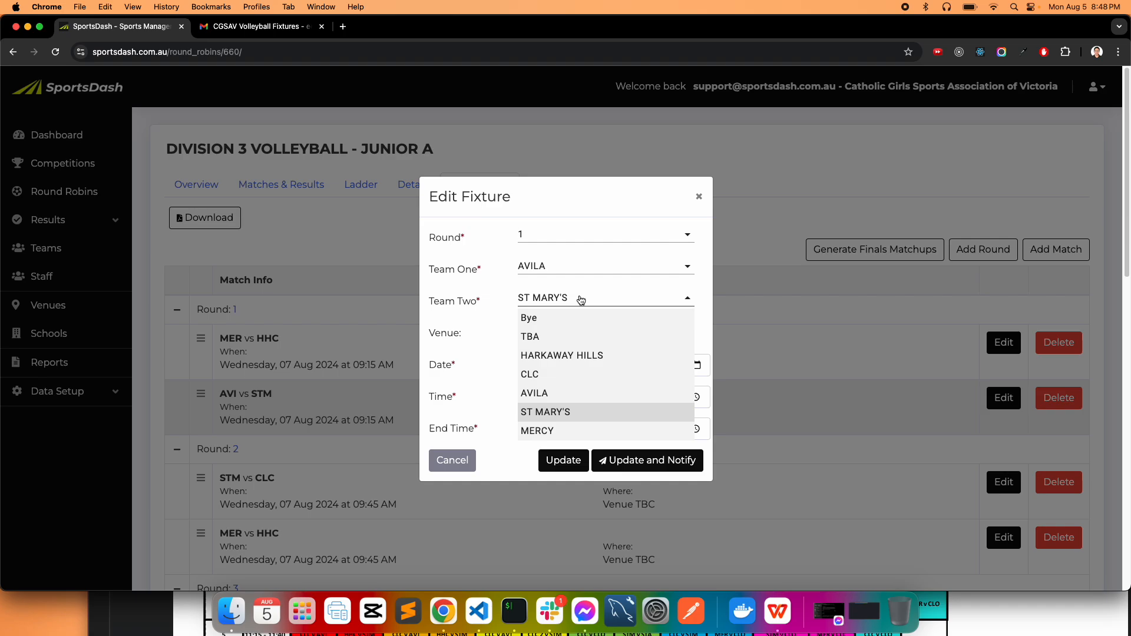
{"action": "left_click", "coordinate": [581, 300]}
{"action": "left_click", "coordinate": [582, 300]}
{"action": "left_click", "coordinate": [579, 267]}
{"action": "left_click", "coordinate": [580, 266]}
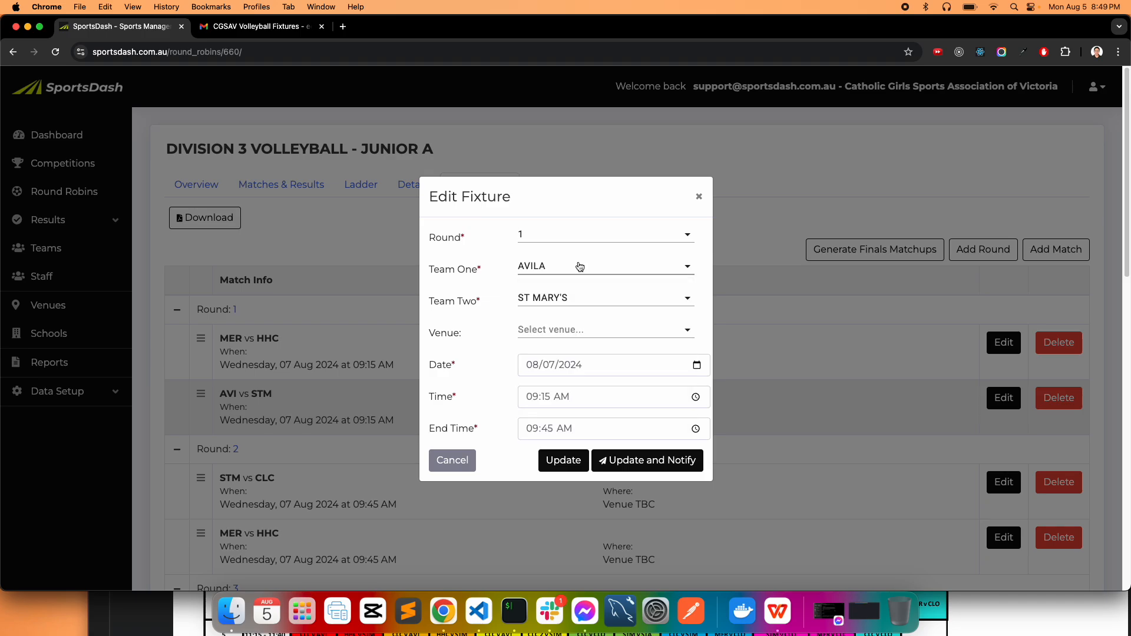
- Check the Junior A matchups and team abbreviations in the WPS Office fixture PDF, then uncover the fixture dialog again
{"action": "left_click", "coordinate": [183, 598]}
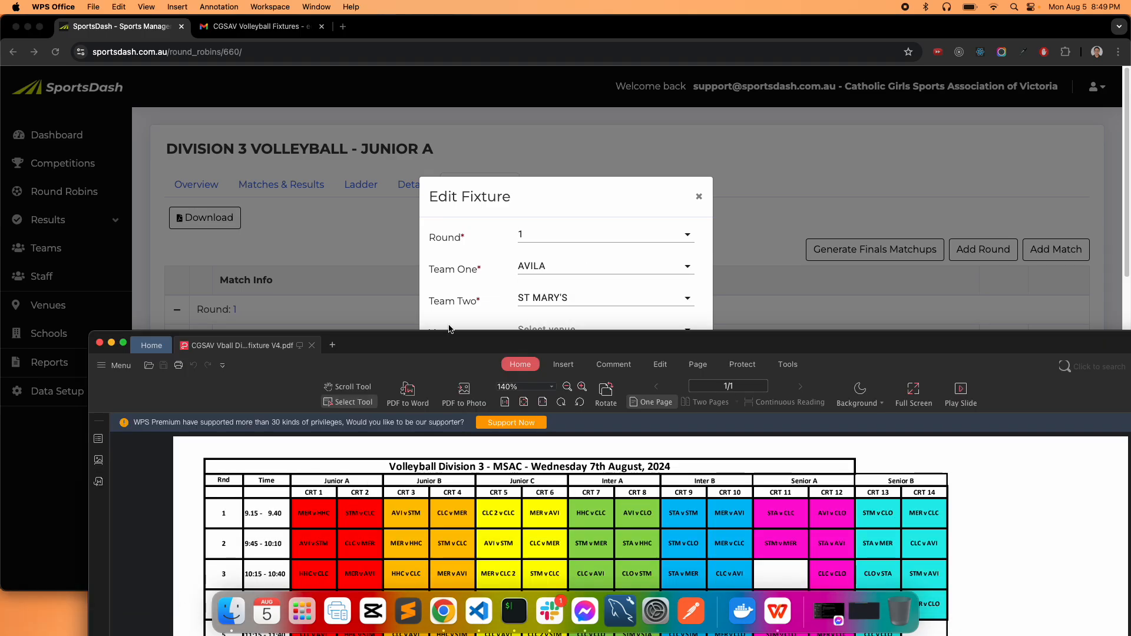
{"action": "left_click_drag", "start_coordinate": [442, 350], "coordinate": [421, 172]}
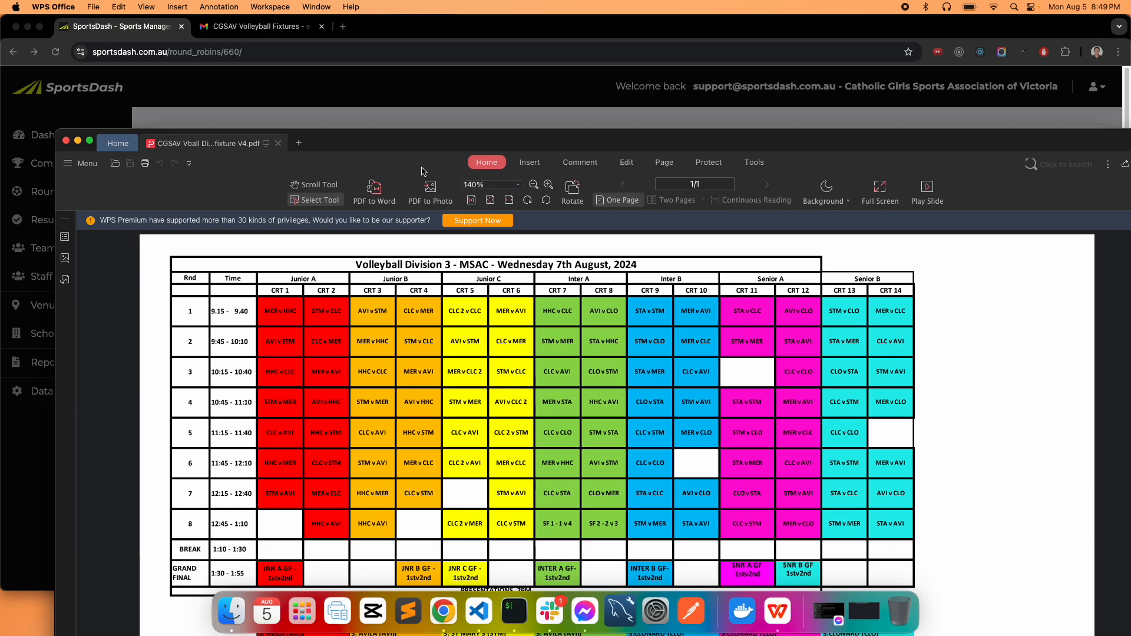
{"action": "double_click", "coordinate": [421, 172]}
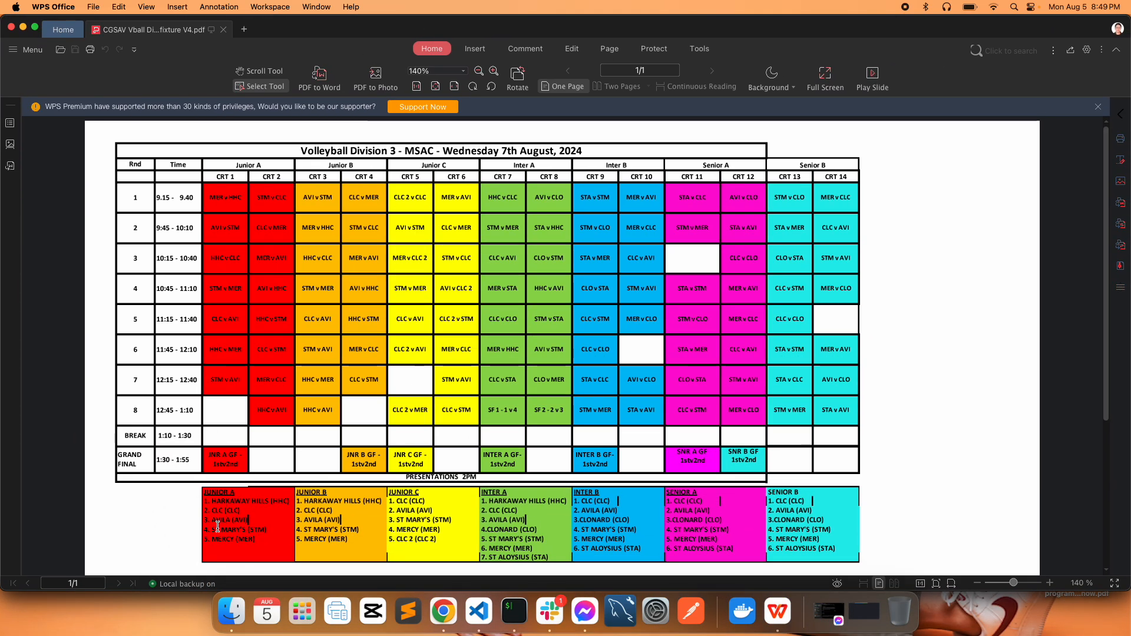
{"action": "left_click_drag", "start_coordinate": [412, 33], "coordinate": [404, 550]}
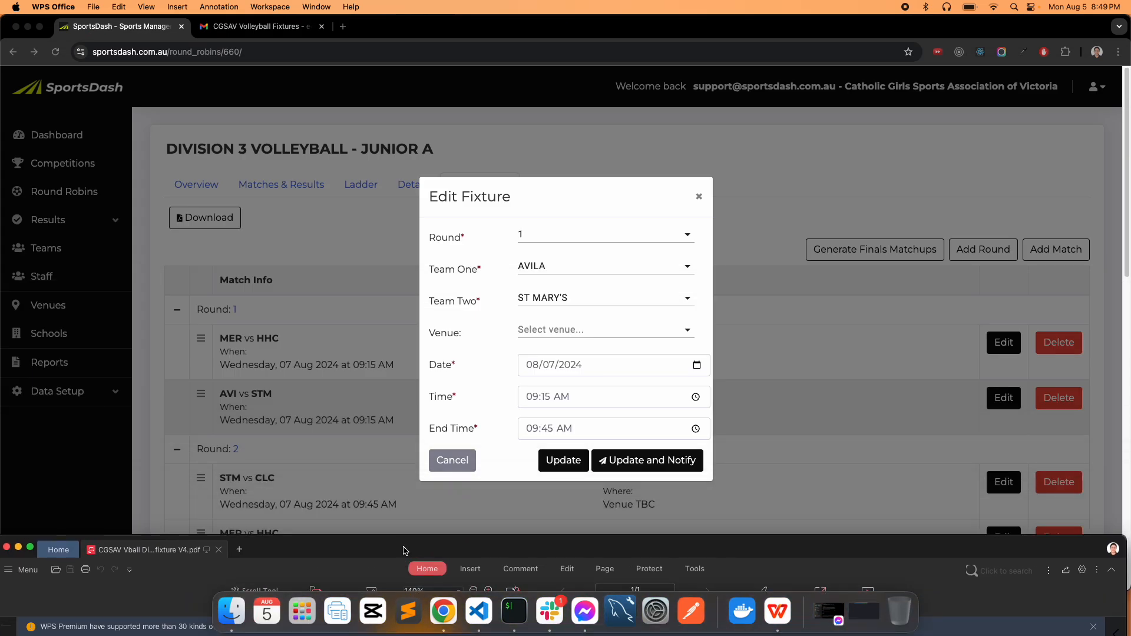
- Set Team One of the second round 1 fixture to ST MARY'S
{"action": "left_click", "coordinate": [569, 319]}
{"action": "left_click", "coordinate": [576, 298]}
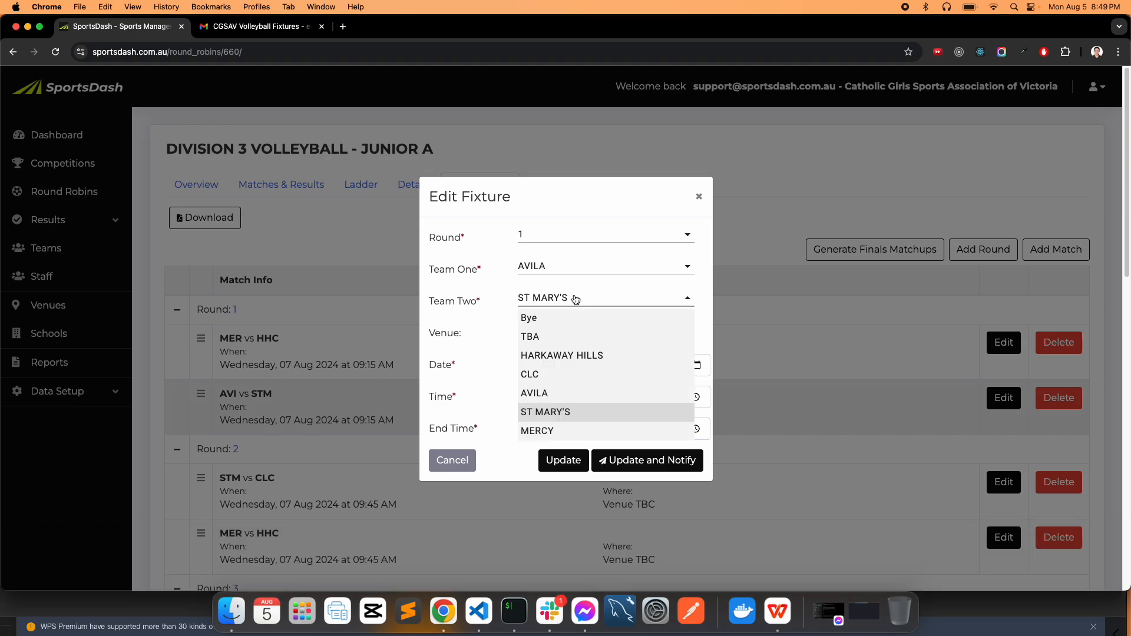
{"action": "left_click", "coordinate": [584, 268]}
{"action": "left_click", "coordinate": [584, 269]}
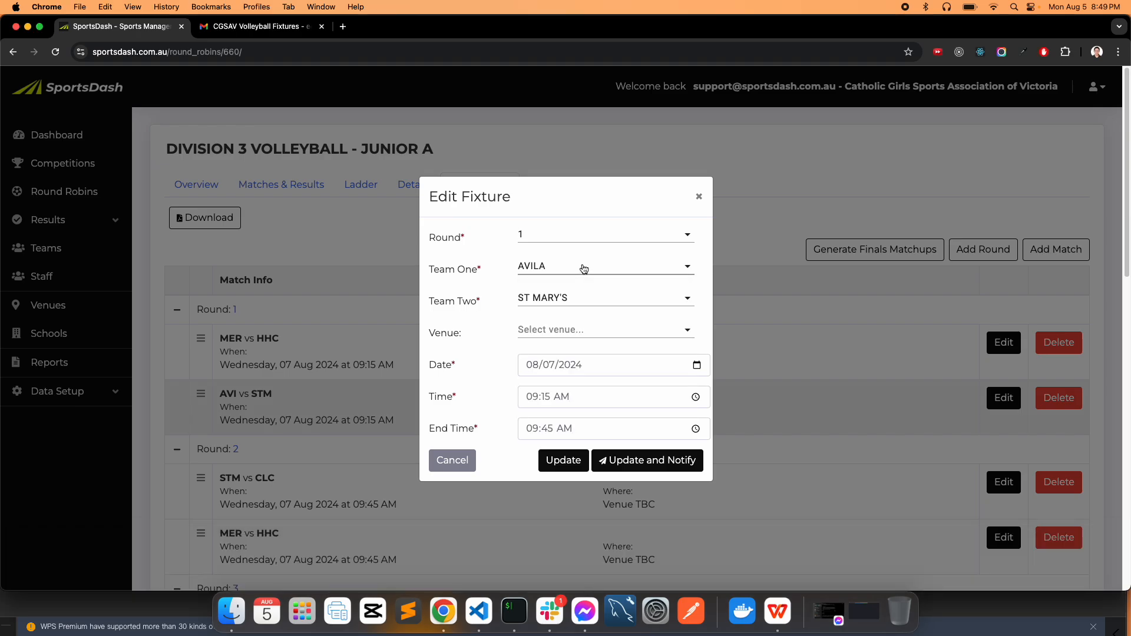
{"action": "left_click", "coordinate": [583, 268]}
{"action": "left_click", "coordinate": [554, 381]}
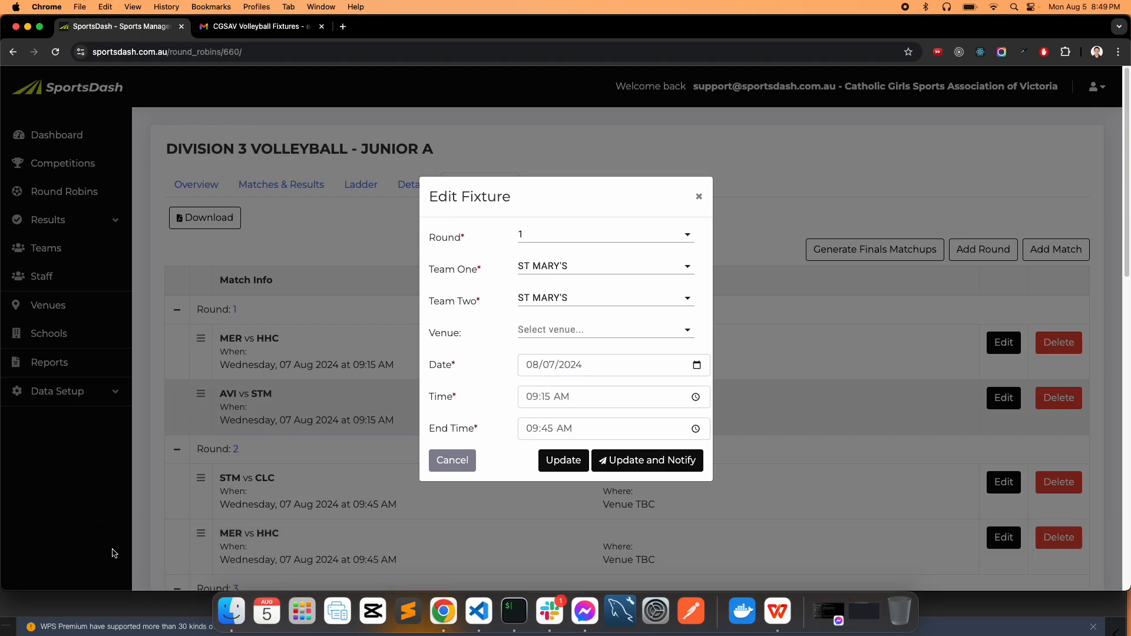
- Shift the browser window aside and bring the fixture PDF into view to check the round 1 Court 2 opponent
{"action": "left_click_drag", "start_coordinate": [383, 28], "coordinate": [493, 28]}
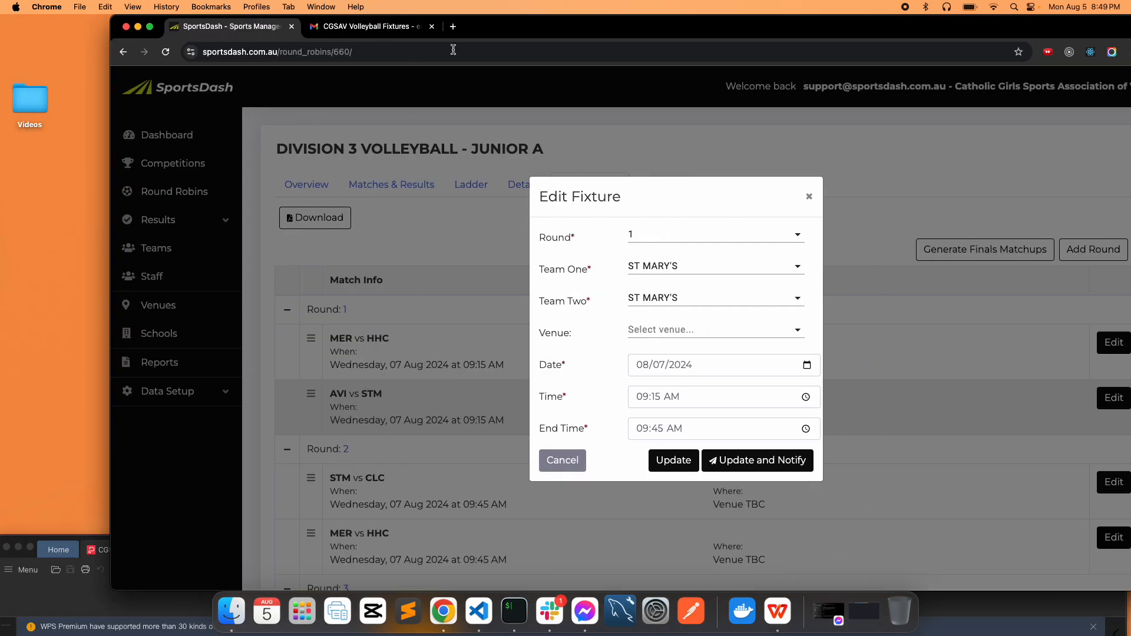
{"action": "left_click_drag", "start_coordinate": [71, 541], "coordinate": [212, 125]}
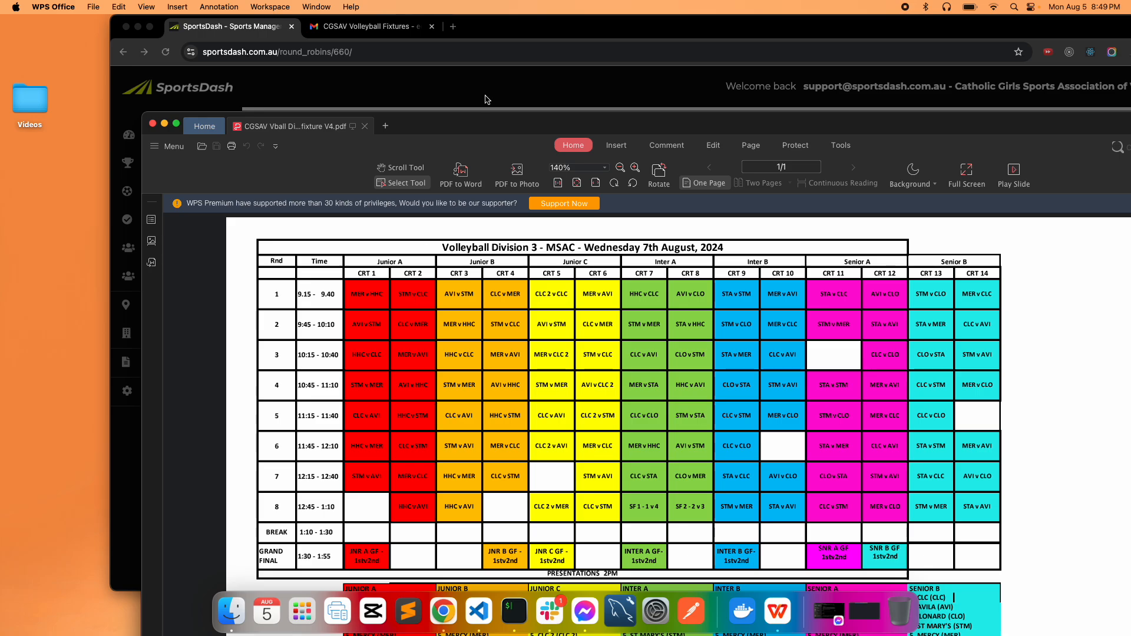
{"action": "left_click_drag", "start_coordinate": [488, 119], "coordinate": [355, 496]}
- Set Team Two to CLC and the venue to MSAC Court 2 for the ST MARY'S fixture in round 1
{"action": "left_click", "coordinate": [678, 299]}
{"action": "left_click", "coordinate": [679, 300]}
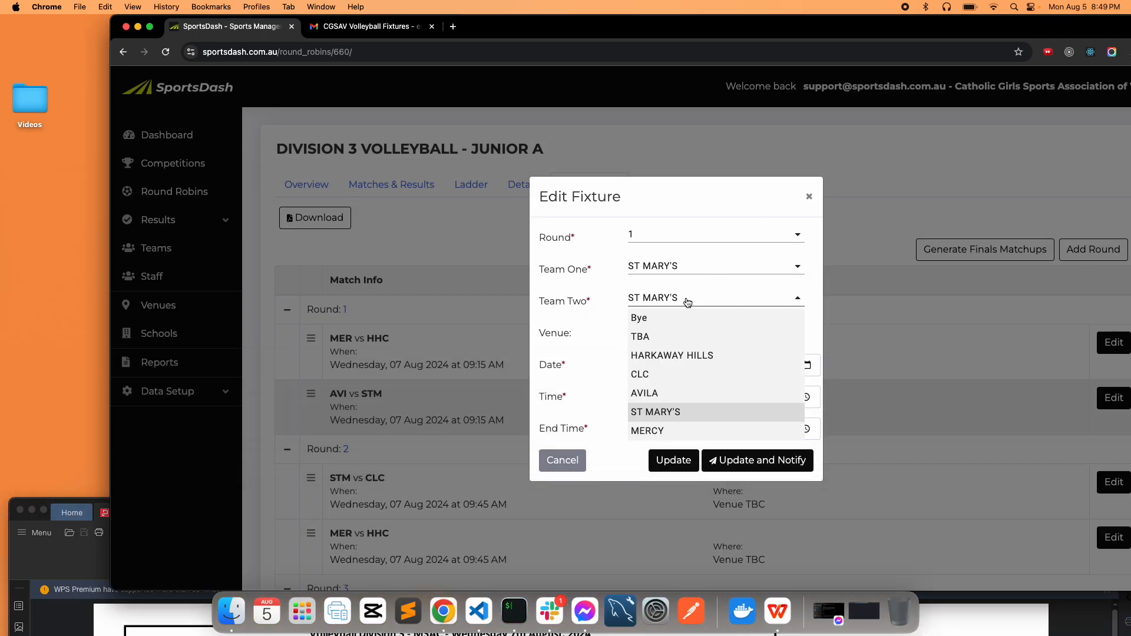
{"action": "left_click", "coordinate": [653, 375]}
{"action": "left_click", "coordinate": [671, 341]}
{"action": "left_click", "coordinate": [663, 367]}
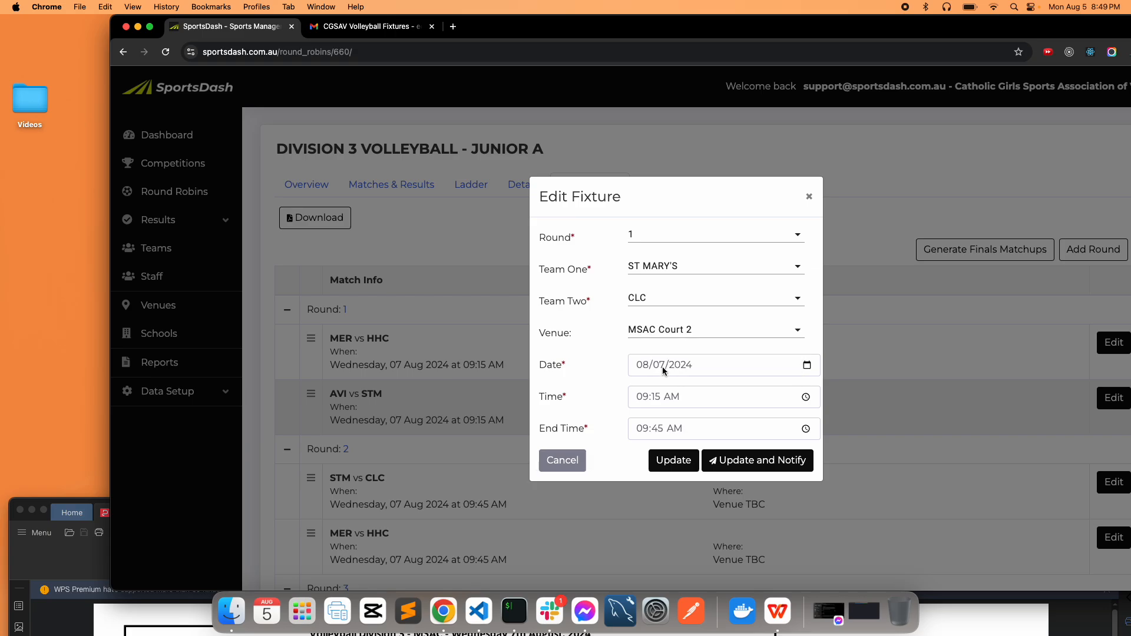
- Move the PDF window clear of the dialog, set the ST MARY'S vs CLC end time to 09:40 AM and save the fixture
{"action": "left_click", "coordinate": [86, 565]}
{"action": "left_click_drag", "start_coordinate": [339, 509], "coordinate": [360, 581]}
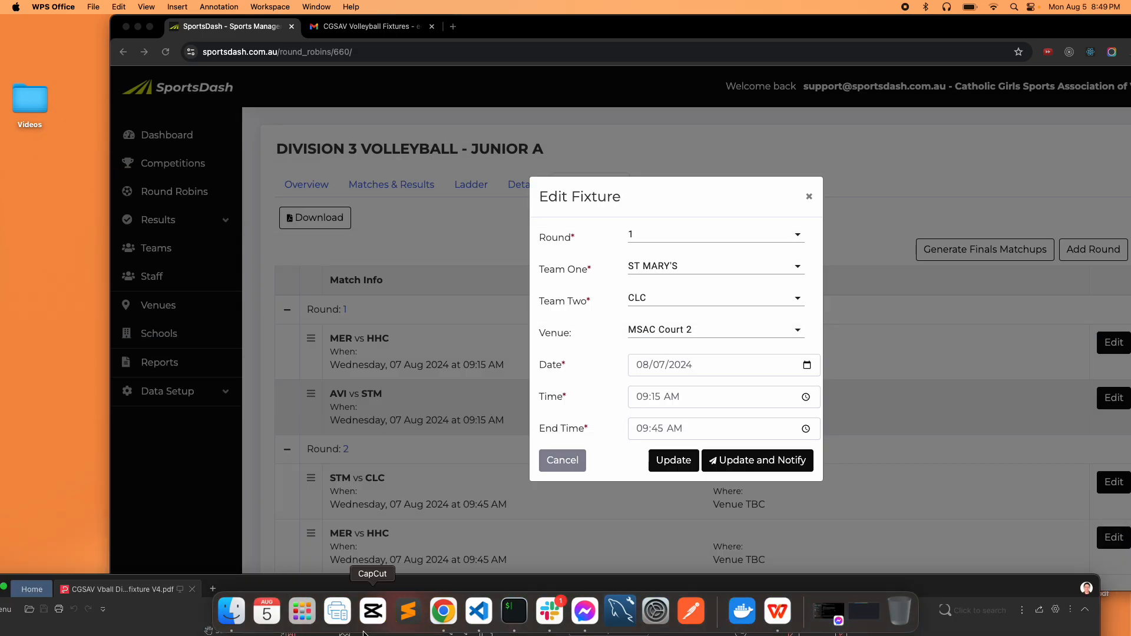
{"action": "left_click", "coordinate": [658, 428]}
{"action": "type", "text": "40"}
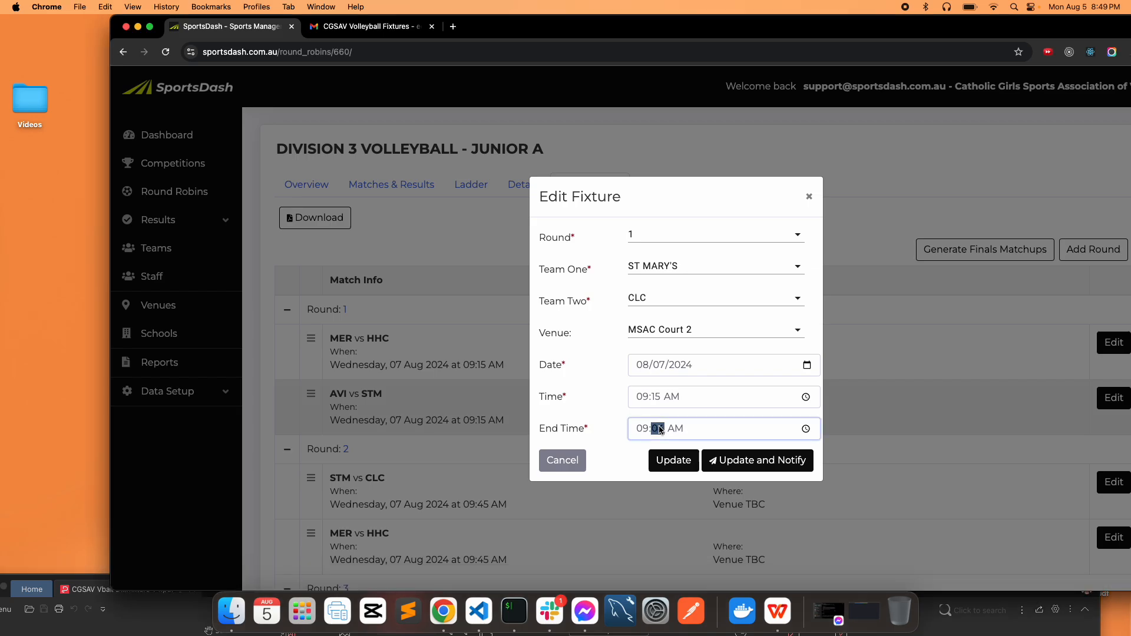
{"action": "left_click", "coordinate": [670, 462]}
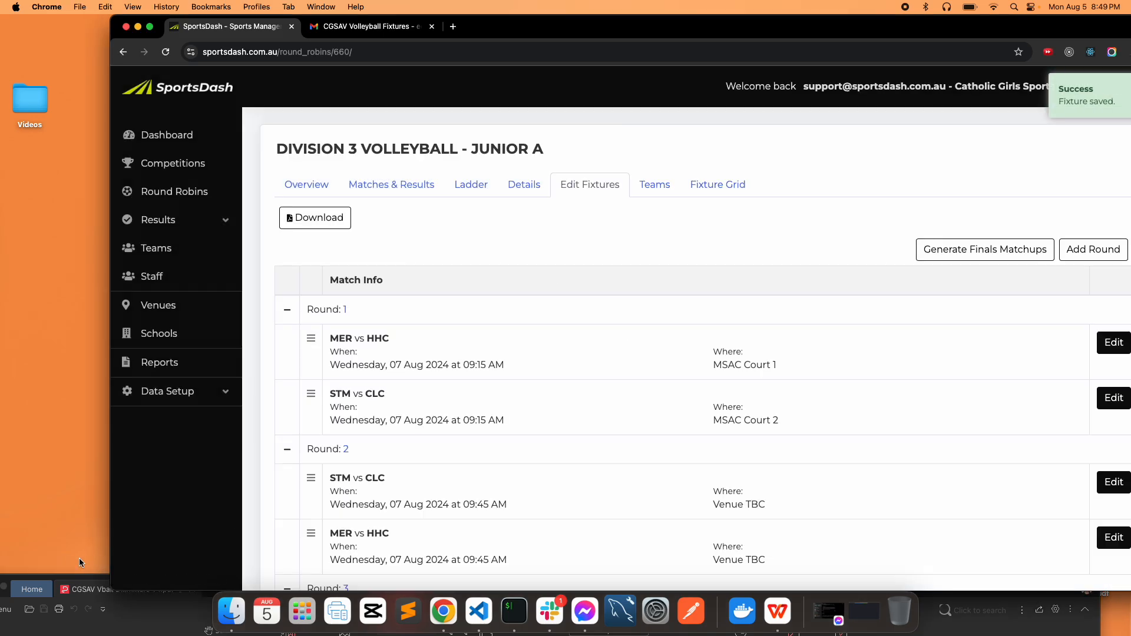
- Restore the browser to full width, review the Junior A column of the fixture PDF, and move the PDF window off this screen
{"action": "double_click", "coordinate": [568, 16]}
{"action": "scroll", "coordinate": [172, 292], "scroll_direction": "down", "scroll_amount": 7}
{"action": "left_click", "coordinate": [31, 602]}
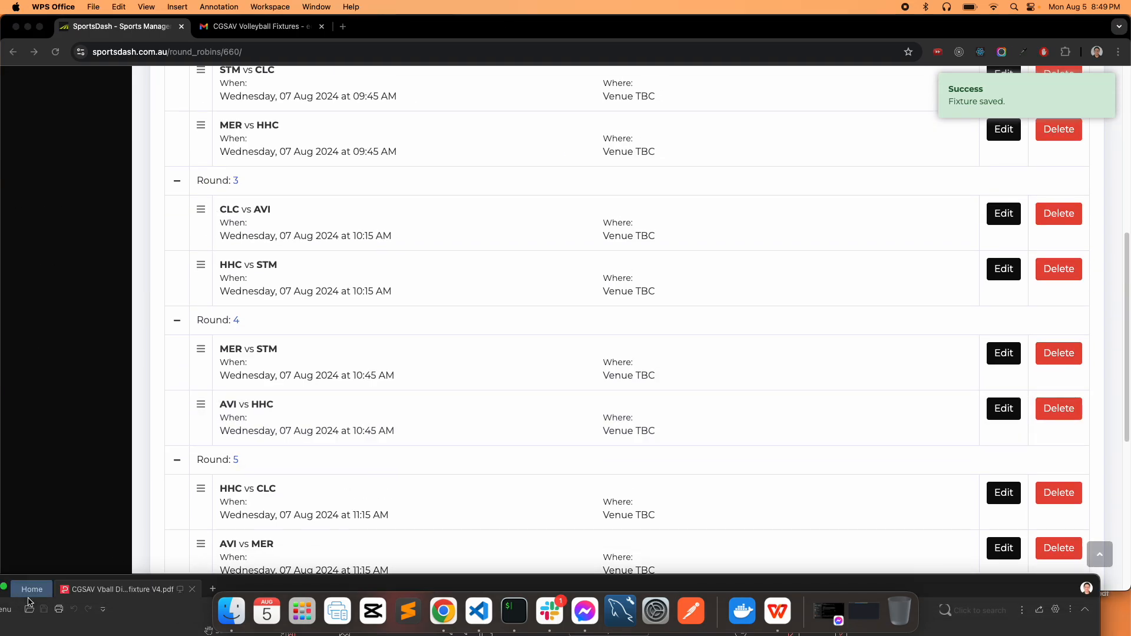
{"action": "left_click_drag", "start_coordinate": [285, 585], "coordinate": [457, 71]}
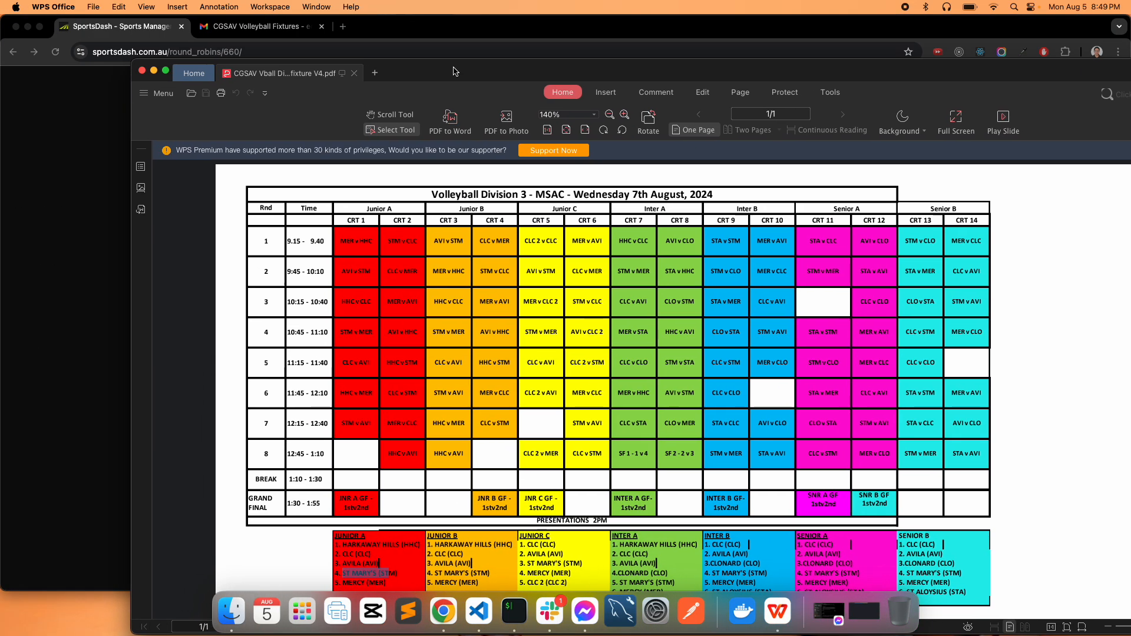
{"action": "double_click", "coordinate": [458, 71]}
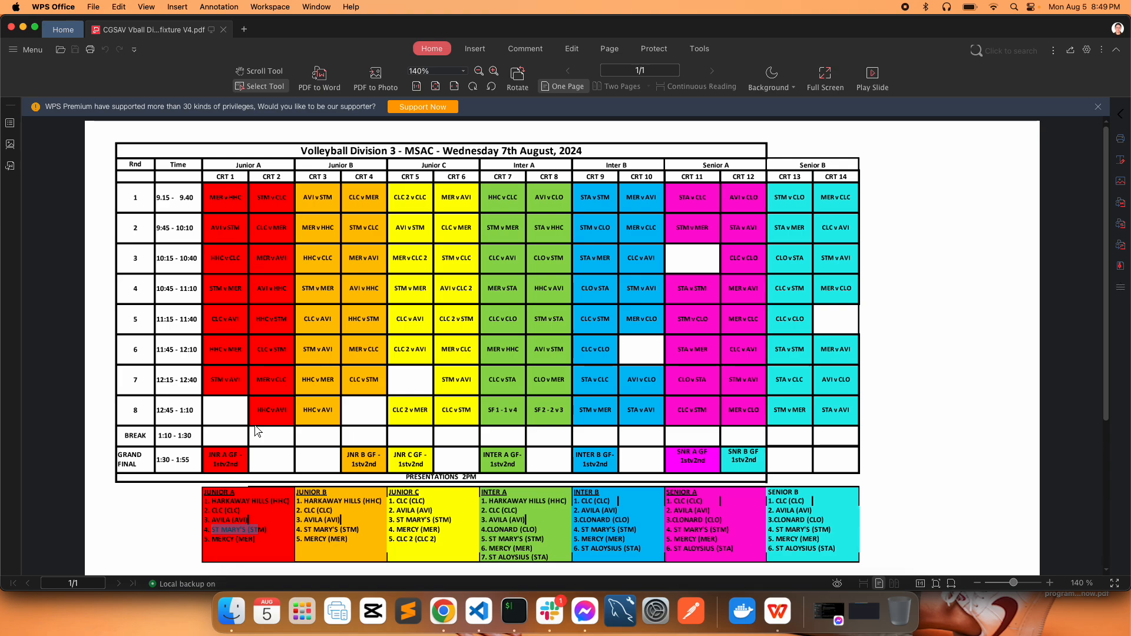
{"action": "double_click", "coordinate": [371, 22]}
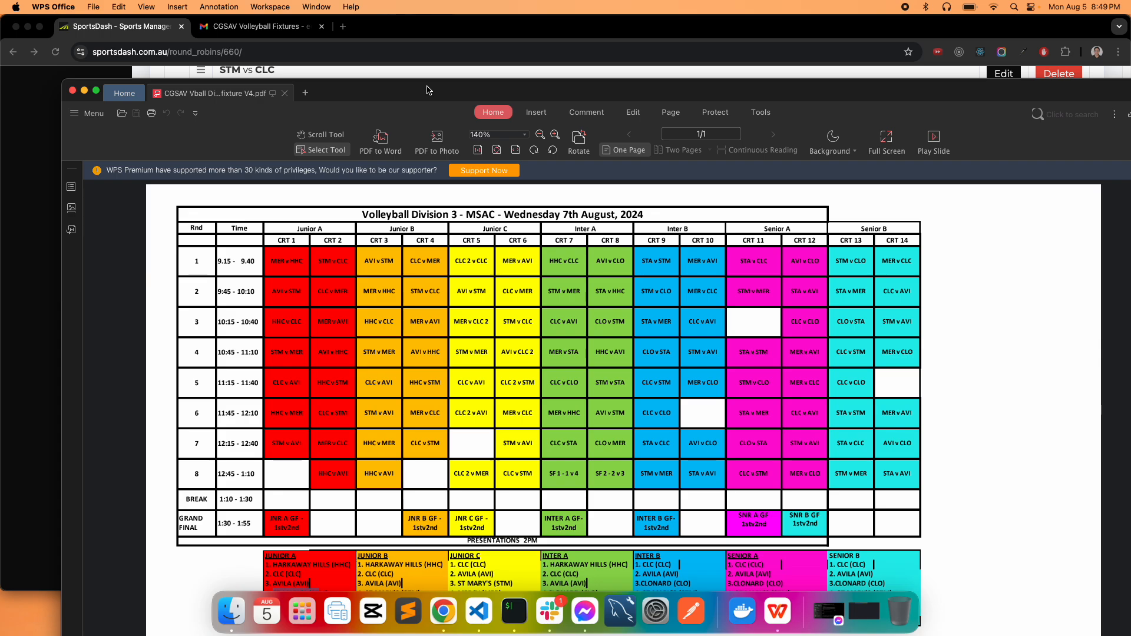
{"action": "left_click_drag", "start_coordinate": [428, 90], "coordinate": [398, 90]}
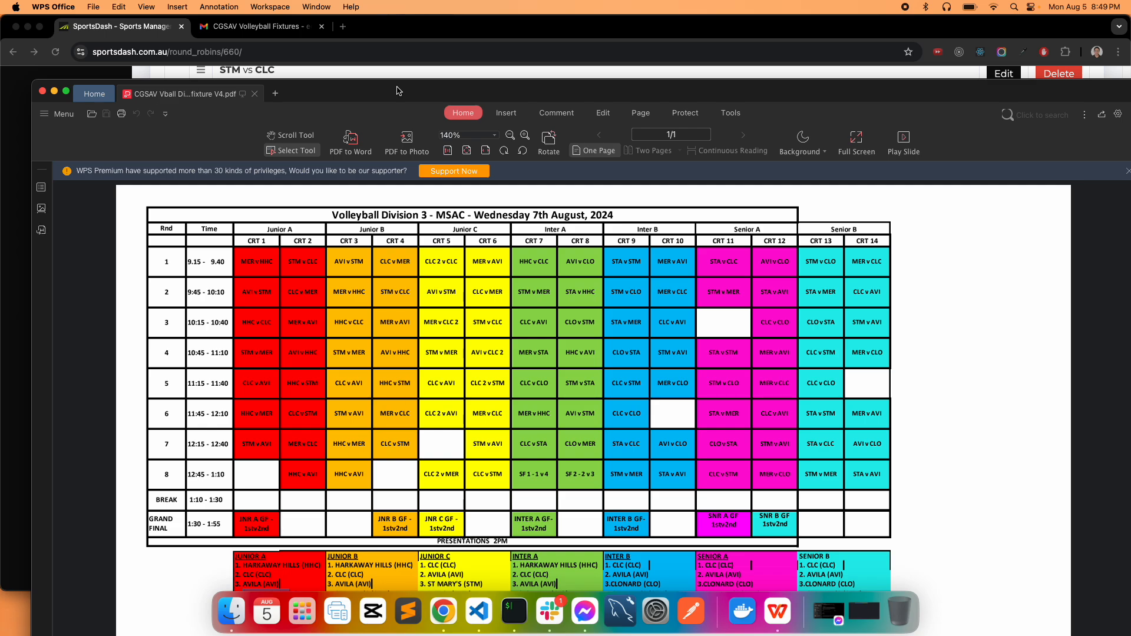
{"action": "left_click_drag", "start_coordinate": [399, 91], "coordinate": [1130, 95]}
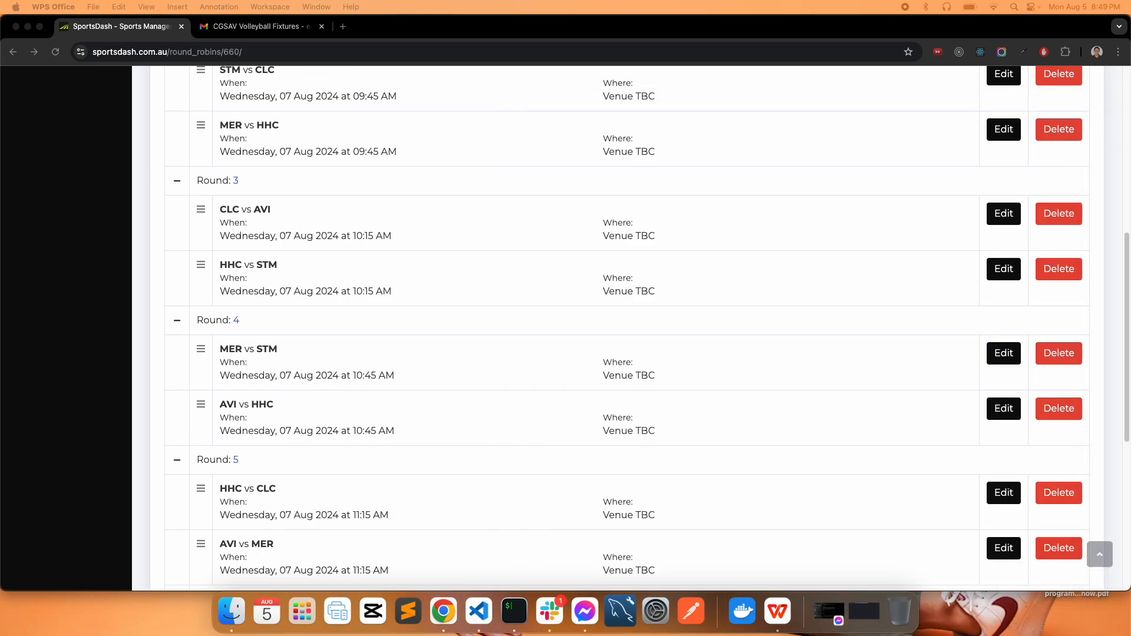
- In the STM vs CLC fixture of round 2, set Team One to AVILA and Team Two to ST MARY'S
{"action": "scroll", "coordinate": [572, 258], "scroll_direction": "up", "scroll_amount": 7}
{"action": "scroll", "coordinate": [660, 392], "scroll_direction": "down", "scroll_amount": 1}
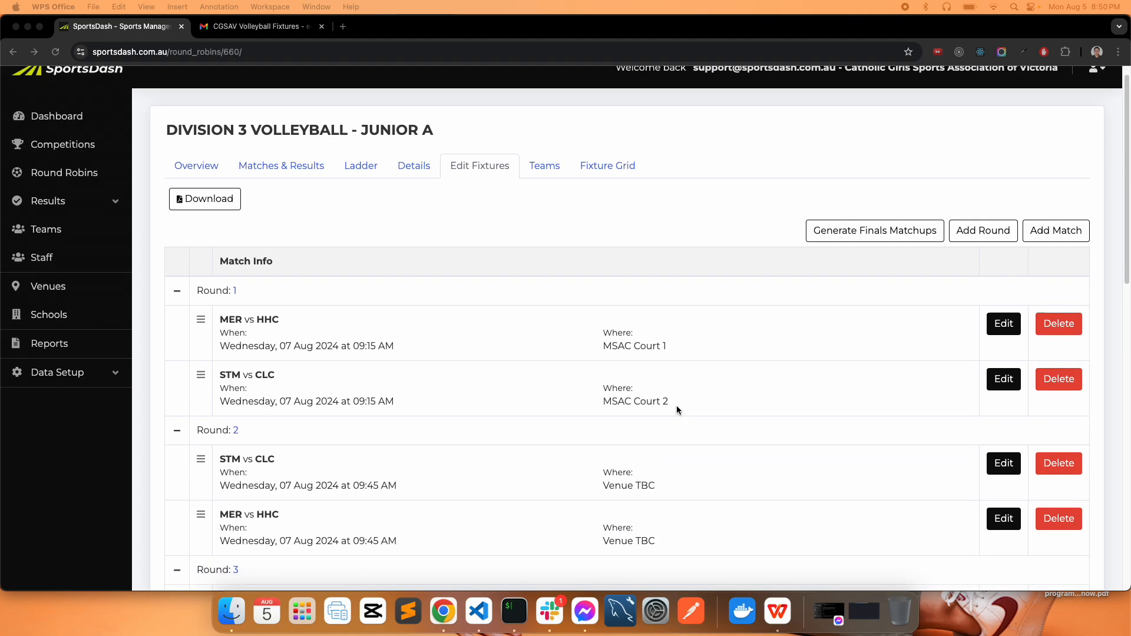
{"action": "left_click", "coordinate": [1011, 459]}
{"action": "left_click", "coordinate": [550, 245]}
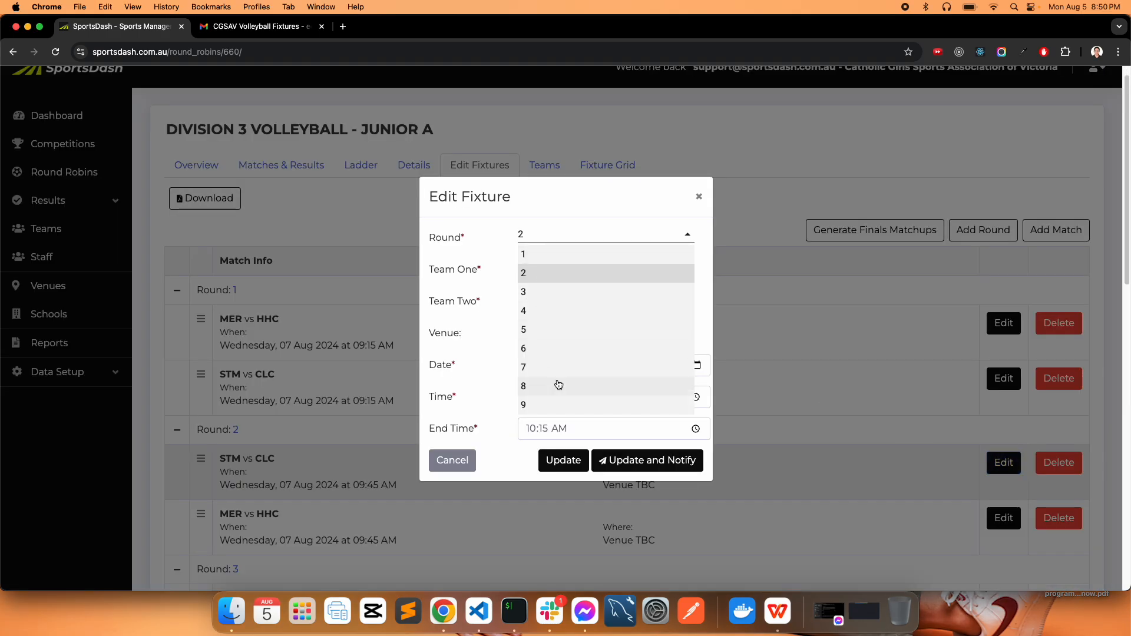
{"action": "left_click", "coordinate": [634, 202]}
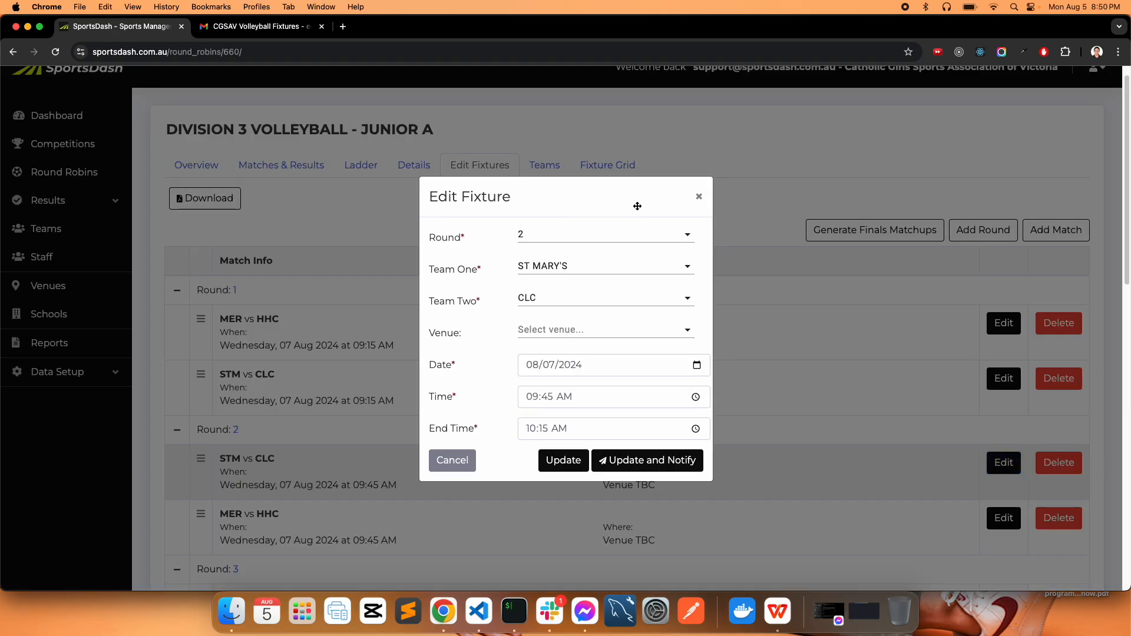
{"action": "left_click", "coordinate": [587, 238]}
{"action": "left_click", "coordinate": [617, 213]}
{"action": "left_click", "coordinate": [636, 272]}
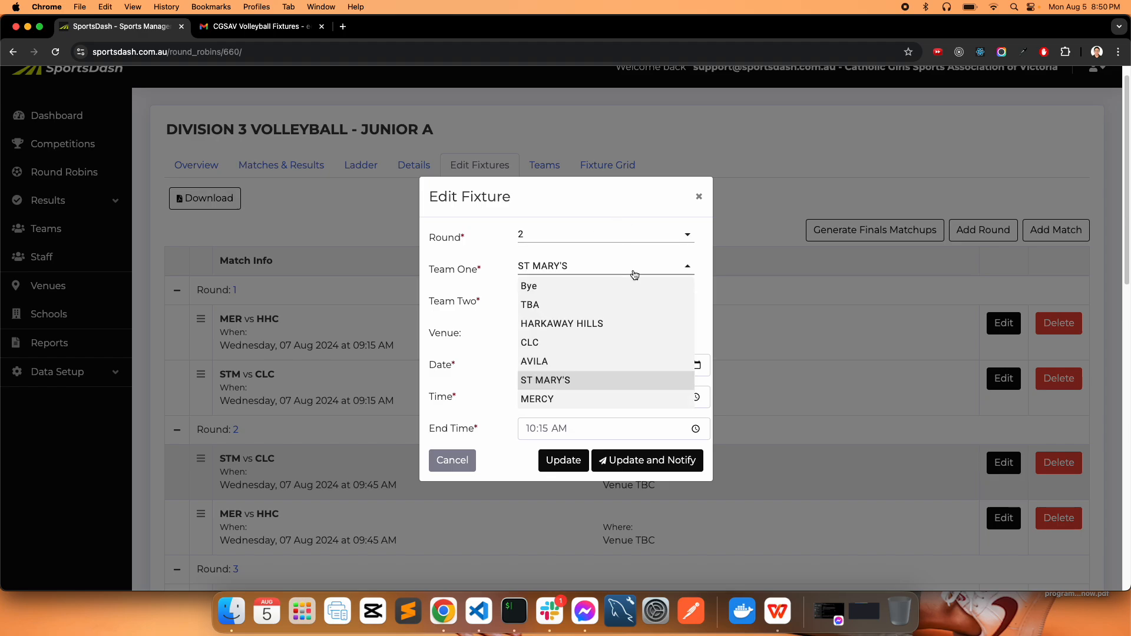
{"action": "left_click", "coordinate": [583, 361]}
{"action": "left_click", "coordinate": [571, 300]}
{"action": "left_click", "coordinate": [561, 406]}
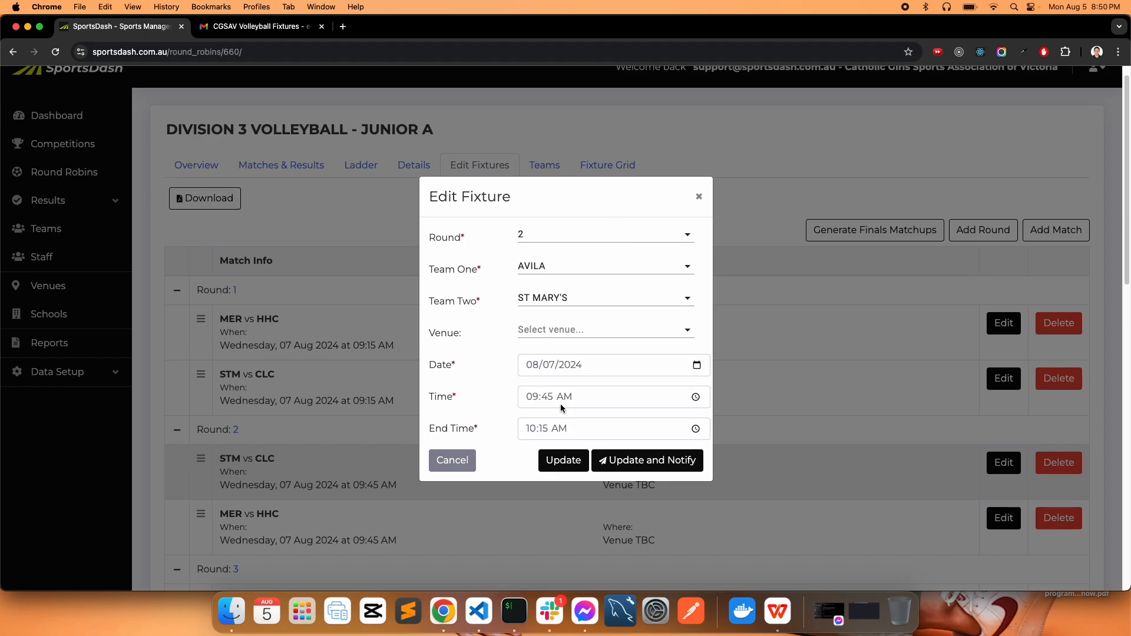
- Set the AVILA vs ST MARY'S fixture's venue to MSAC Court 1 and its end time to 10:10 AM, and save it
{"action": "left_click", "coordinate": [559, 328]}
{"action": "left_click", "coordinate": [549, 345]}
{"action": "left_click", "coordinate": [542, 434]}
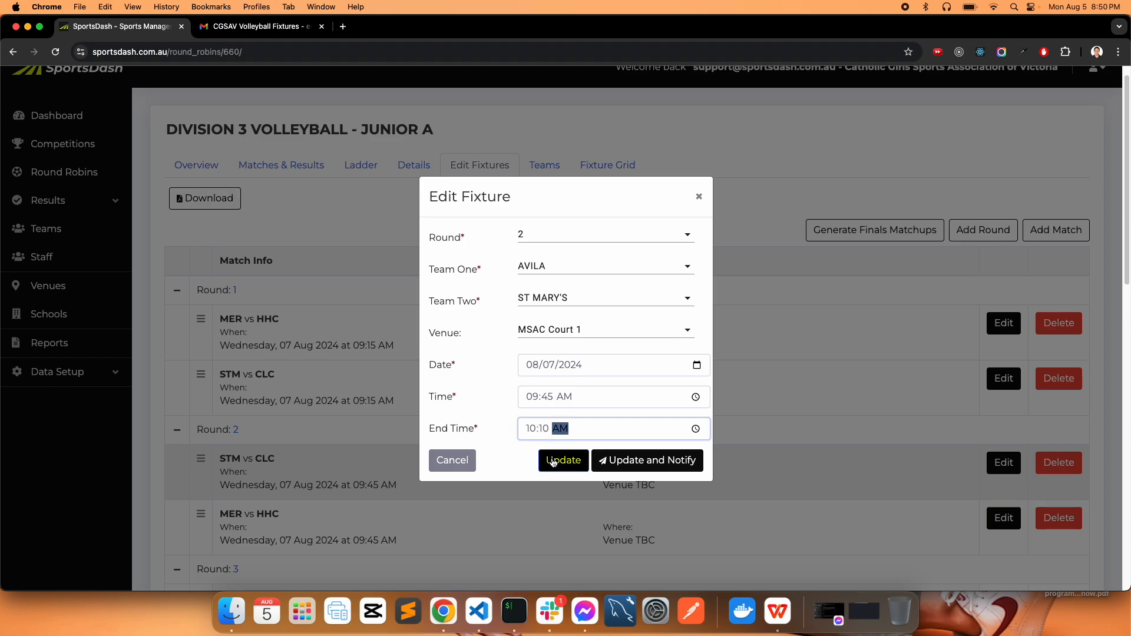
{"action": "left_click", "coordinate": [552, 462]}
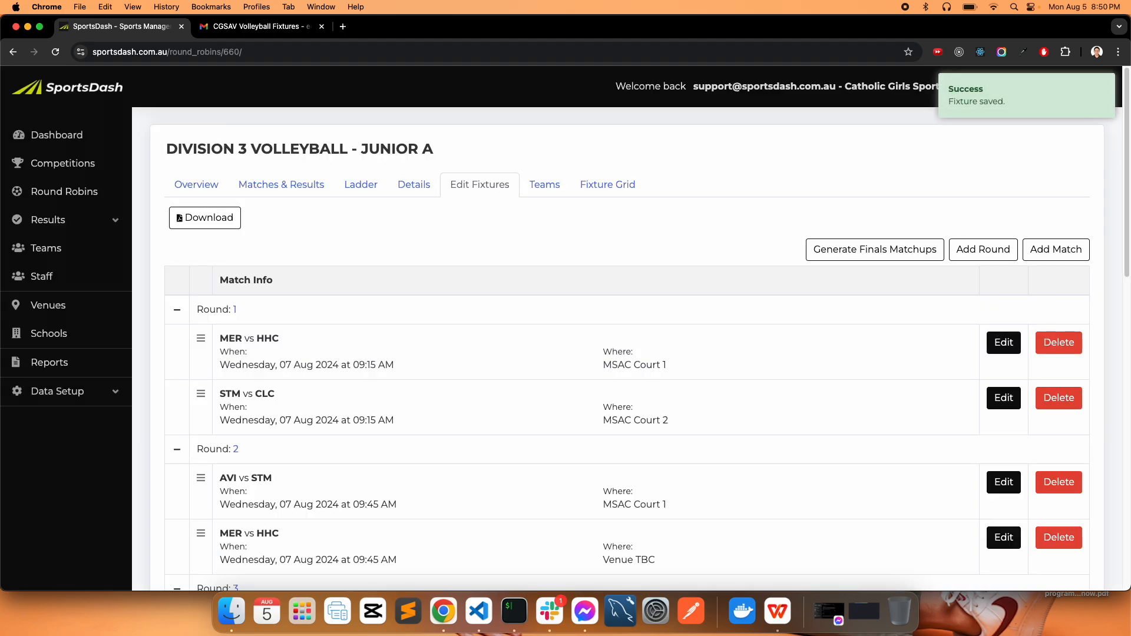
- In the MER vs HHC fixture of round 2, set Team One to CLC and the venue to MSAC Court 2
{"action": "scroll", "coordinate": [734, 384], "scroll_direction": "down", "scroll_amount": 3}
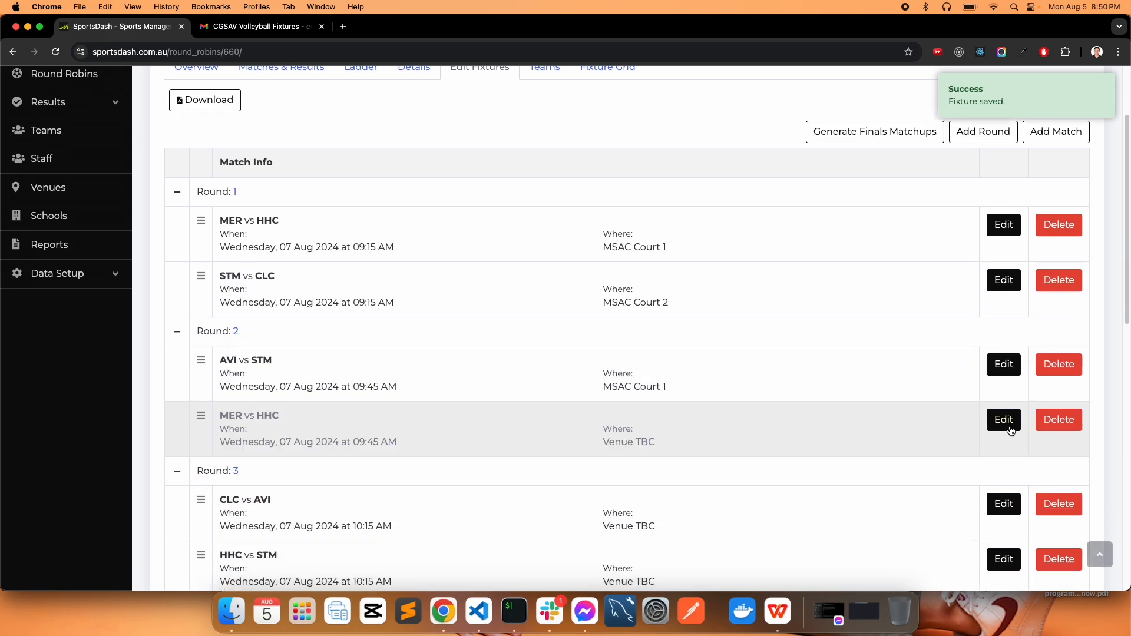
{"action": "left_click", "coordinate": [1010, 429]}
{"action": "left_click", "coordinate": [533, 271]}
{"action": "left_click", "coordinate": [539, 345]}
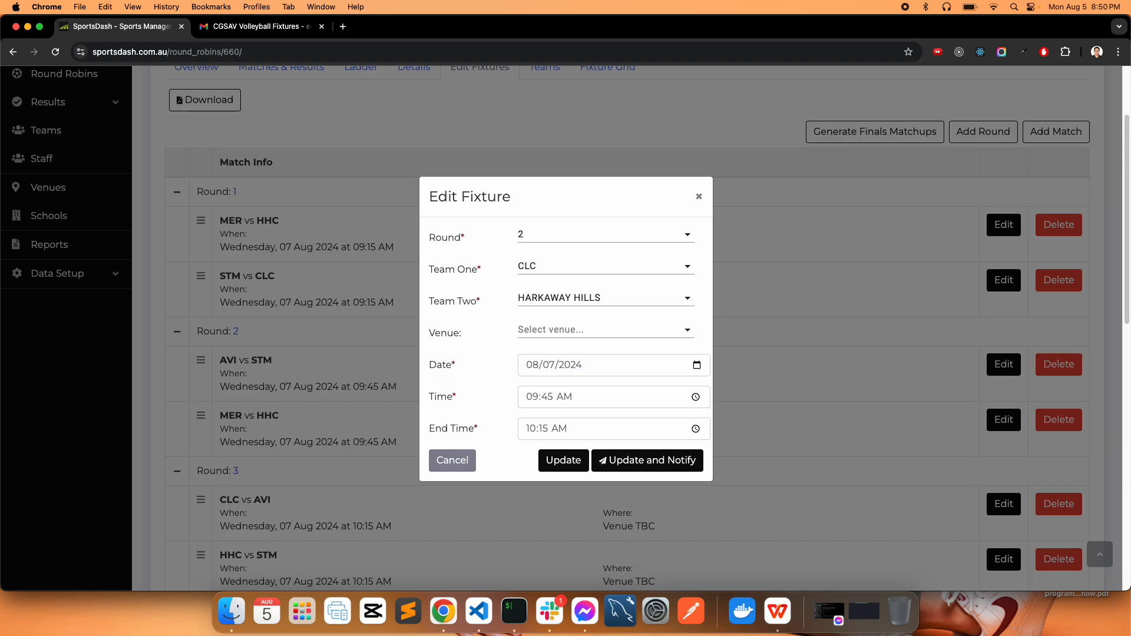
{"action": "mouse_move", "coordinate": [1130, 94]}
{"action": "left_mouse_down"}
{"action": "mouse_move", "coordinate": [529, 94]}
{"action": "mouse_move", "coordinate": [1130, 94]}
{"action": "left_mouse_up"}
{"action": "left_click_drag", "start_coordinate": [1130, 45], "coordinate": [1130, 77]}
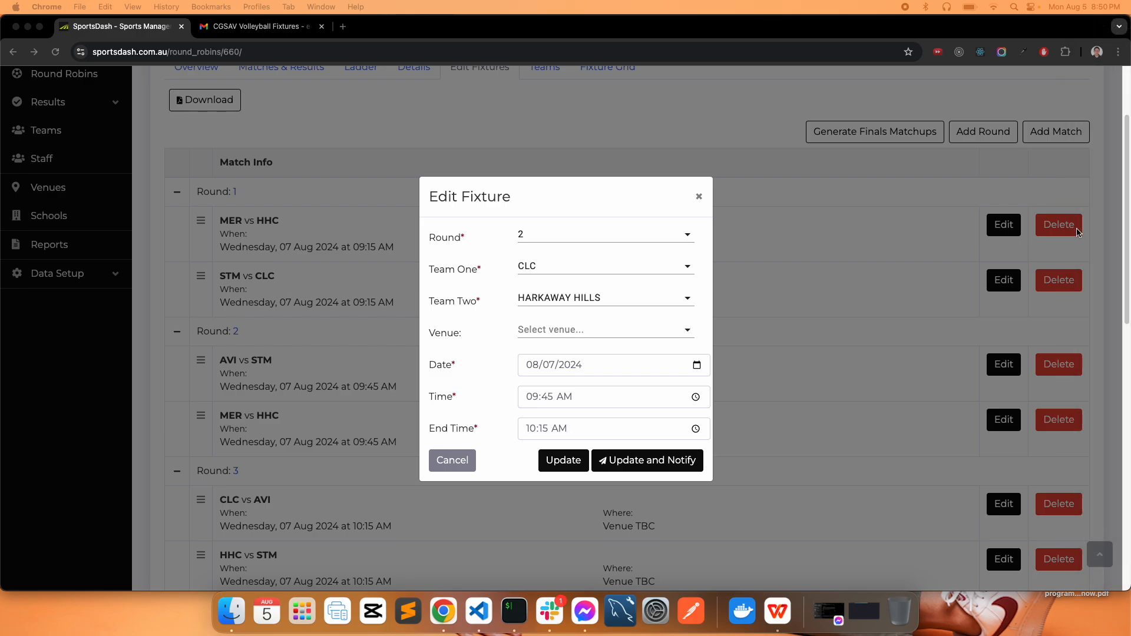
{"action": "left_click", "coordinate": [621, 330]}
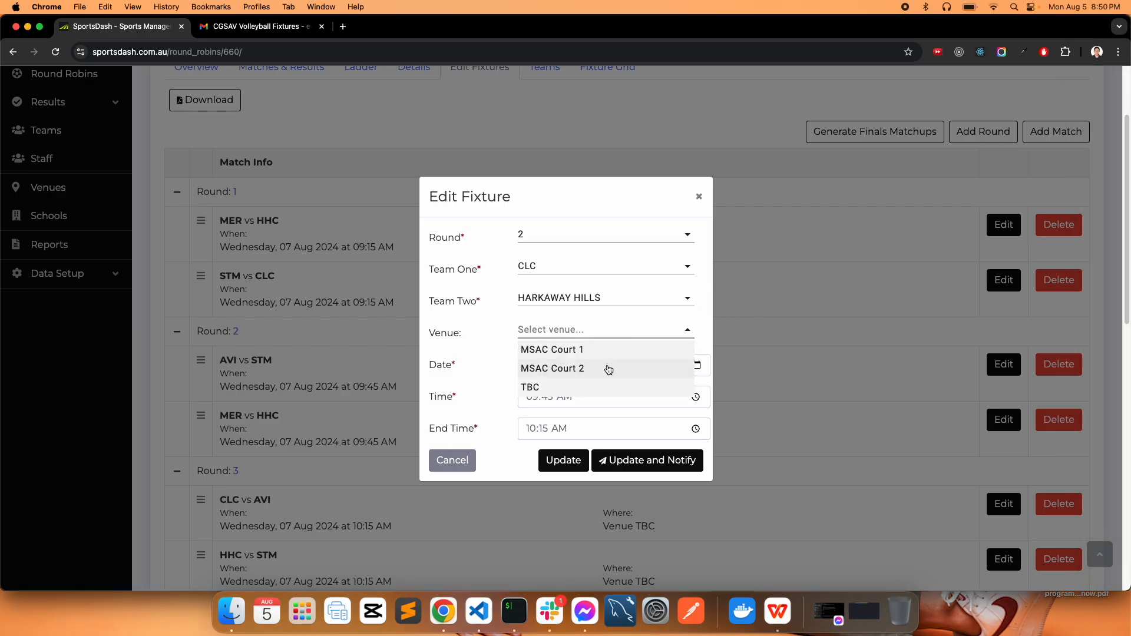
{"action": "left_click", "coordinate": [608, 368]}
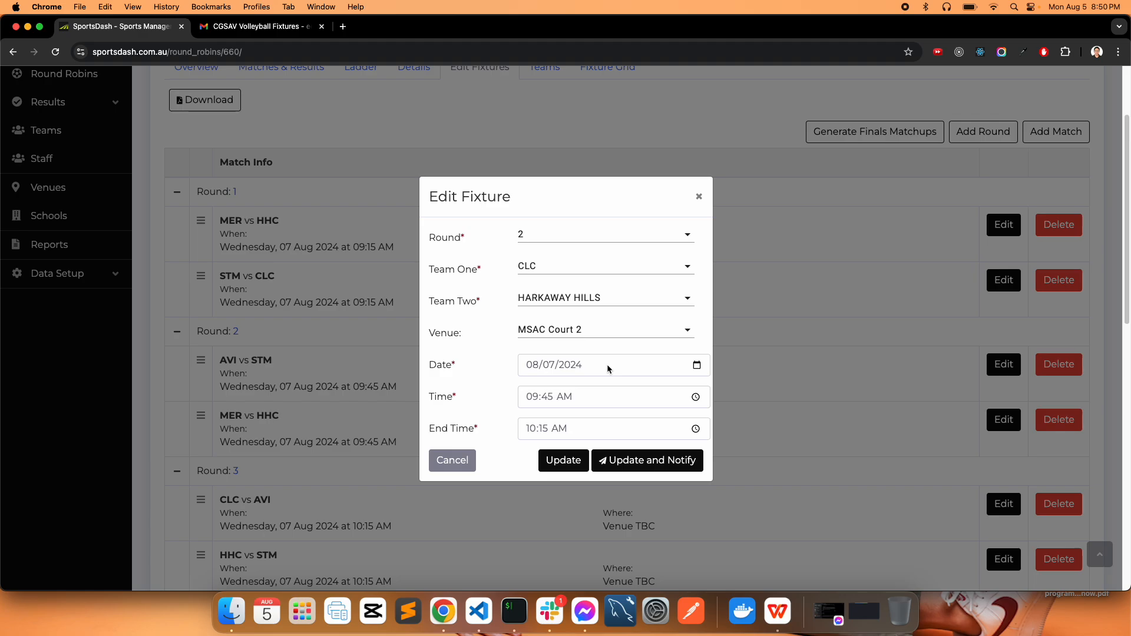
- Check the round 2 time in the fixture PDF, then set the CLC vs HARKAWAY HILLS end time to 10:10 AM and save the fixture
{"action": "key", "text": "super+Tab"}
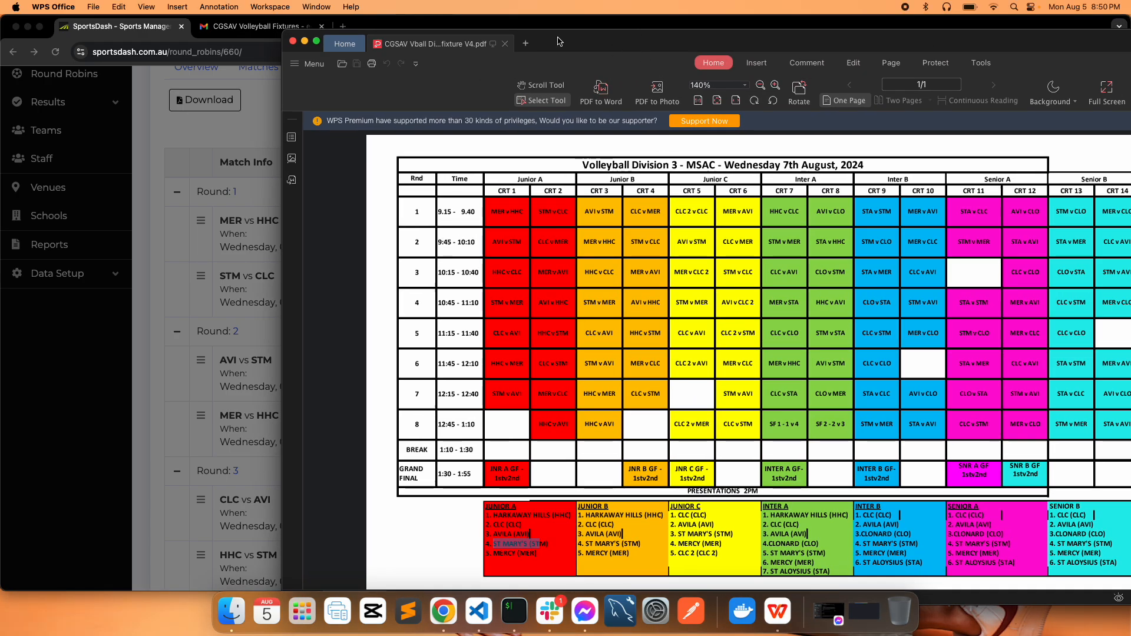
{"action": "left_click_drag", "start_coordinate": [558, 40], "coordinate": [1130, 45]}
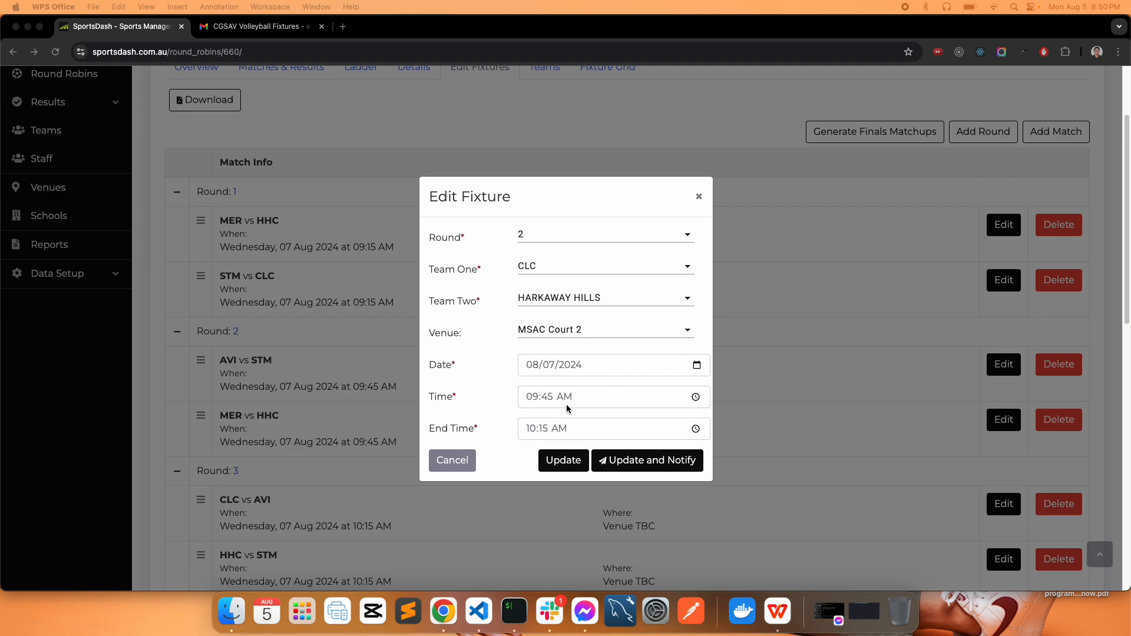
{"action": "left_click", "coordinate": [542, 430]}
{"action": "type", "text": "10"}
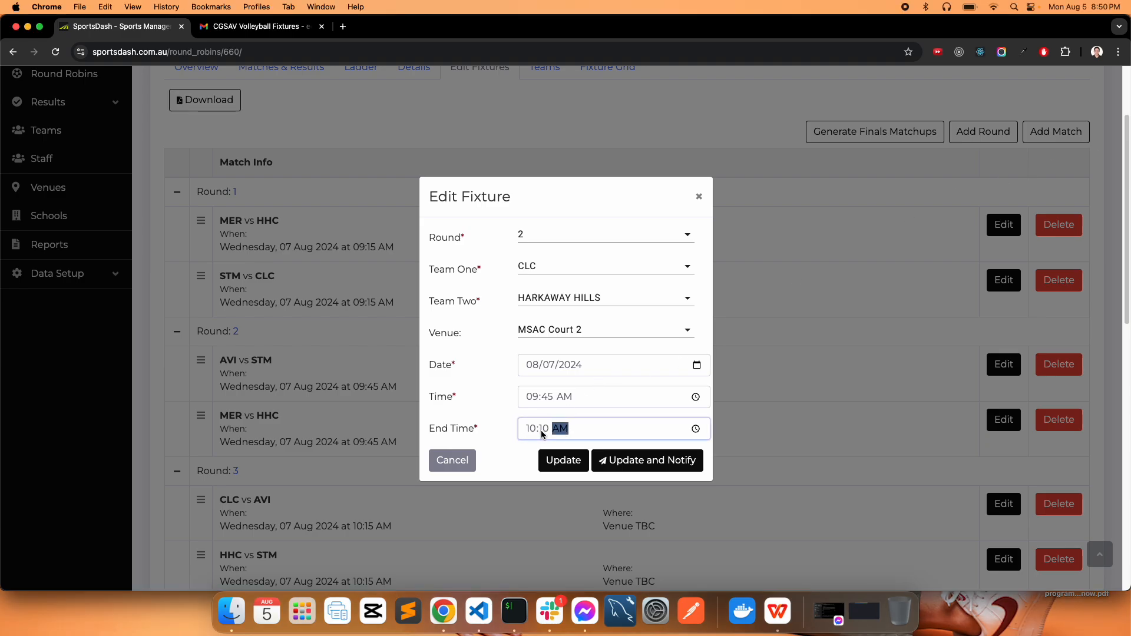
{"action": "left_click", "coordinate": [551, 461]}
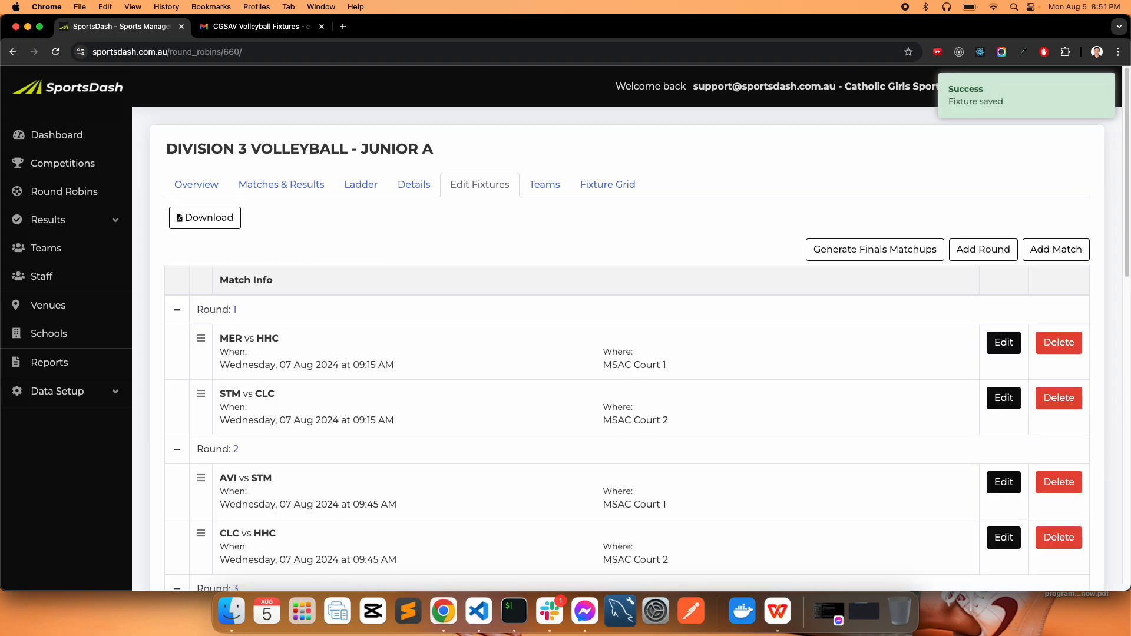
- Review the Junior A matches in the fixture PDF, move it off this screen, and look through the listed rounds to locate round 3
{"action": "left_click_drag", "start_coordinate": [1130, 71], "coordinate": [297, 27]}
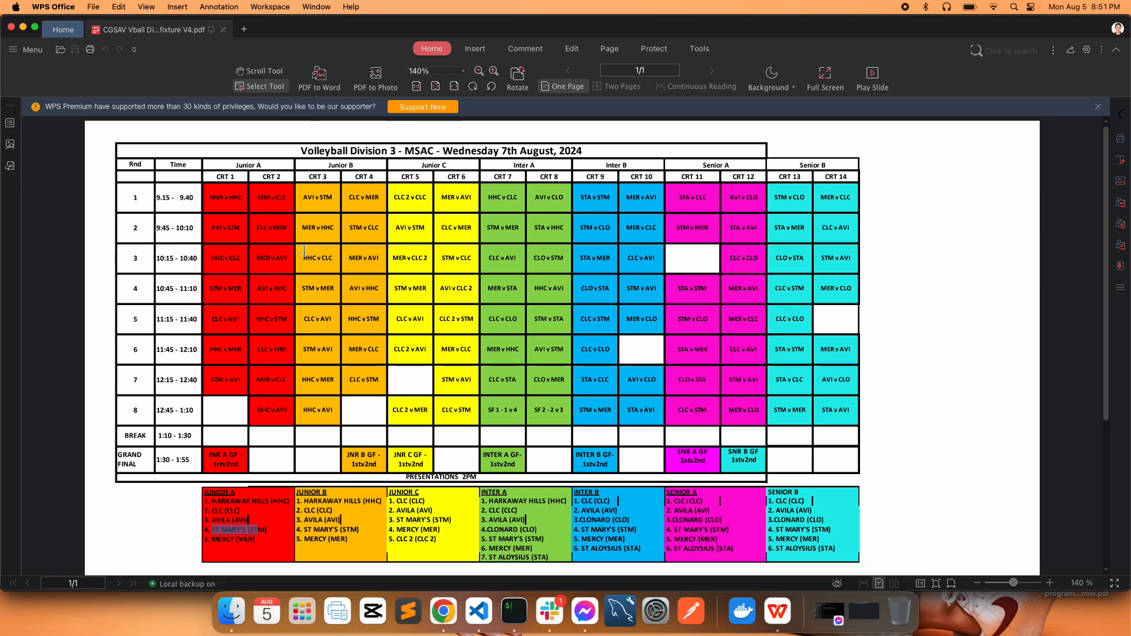
{"action": "left_click_drag", "start_coordinate": [369, 32], "coordinate": [1130, 59]}
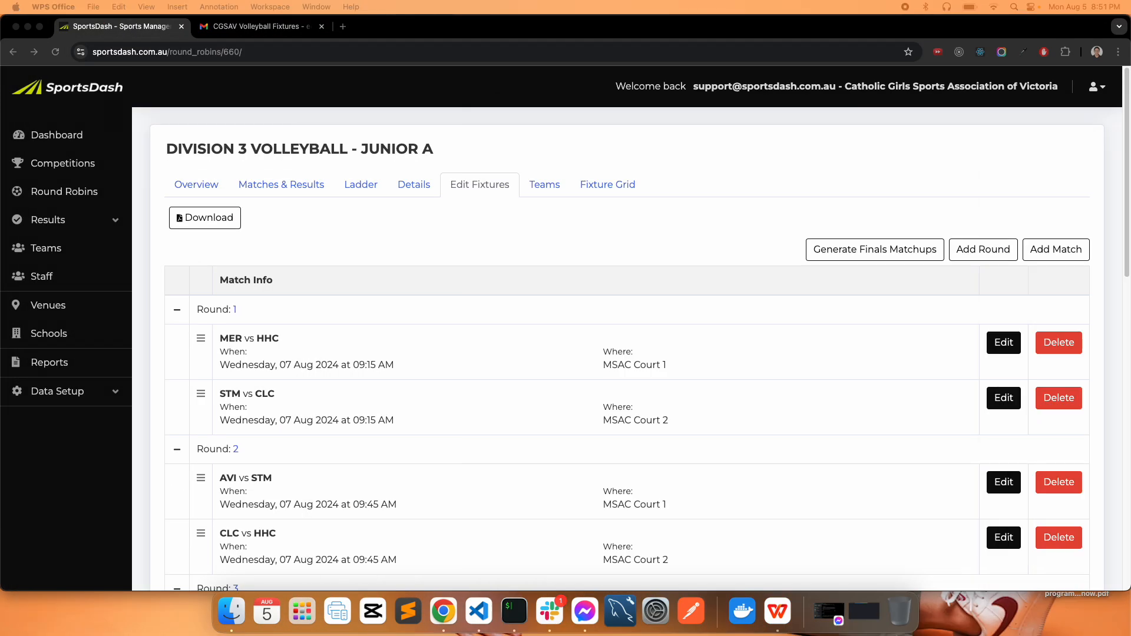
{"action": "scroll", "coordinate": [617, 334], "scroll_direction": "down", "scroll_amount": 7}
{"action": "scroll", "coordinate": [617, 333], "scroll_direction": "down", "scroll_amount": 6}
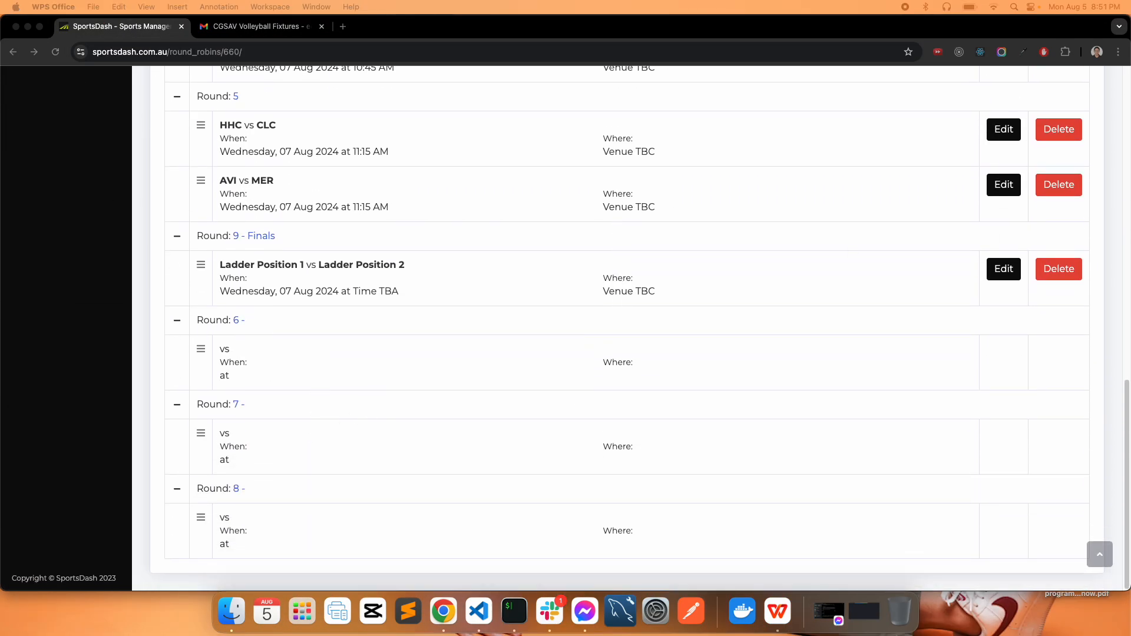
{"action": "scroll", "coordinate": [682, 354], "scroll_direction": "up", "scroll_amount": 6}
{"action": "scroll", "coordinate": [446, 485], "scroll_direction": "down", "scroll_amount": 4}
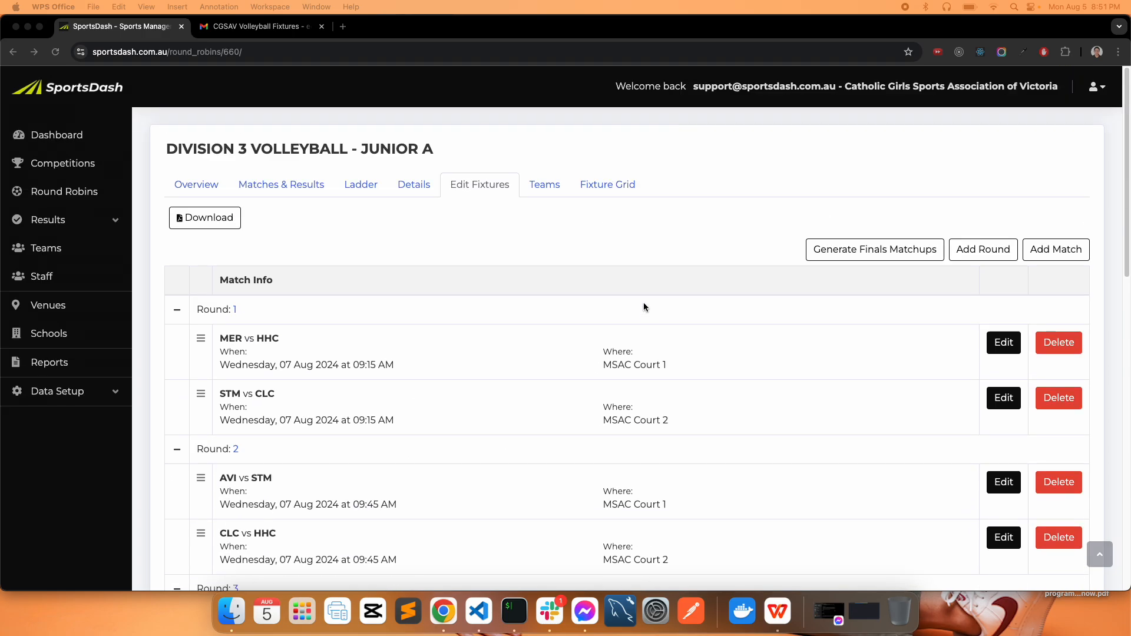
{"action": "scroll", "coordinate": [643, 302], "scroll_direction": "down", "scroll_amount": 3}
{"action": "scroll", "coordinate": [643, 302], "scroll_direction": "down", "scroll_amount": 3}
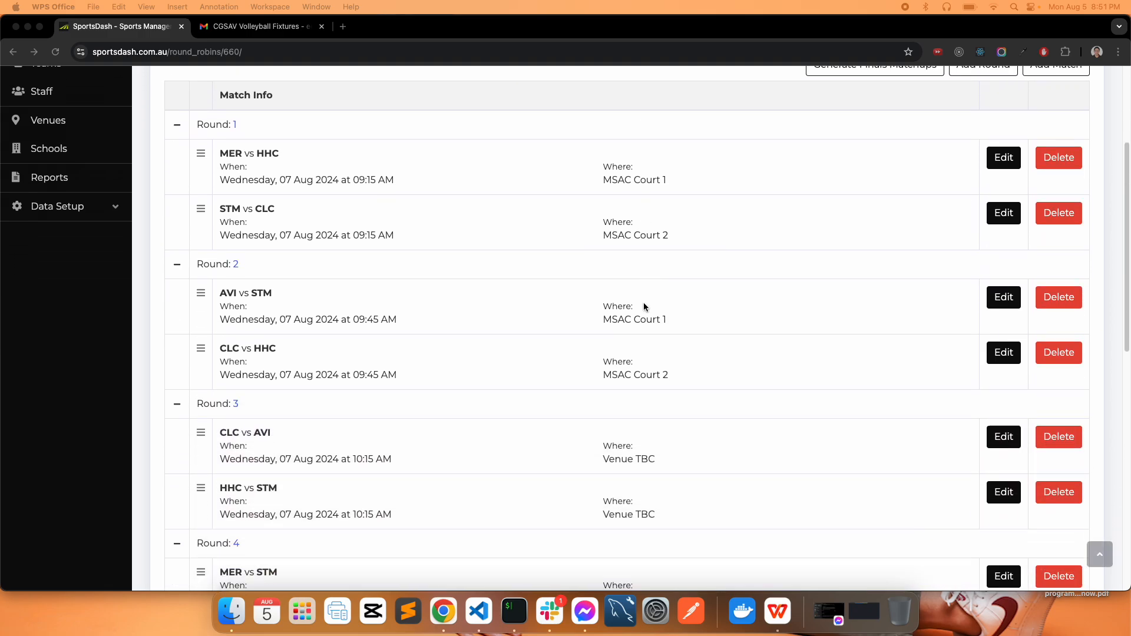
{"action": "scroll", "coordinate": [644, 303], "scroll_direction": "up", "scroll_amount": 1}
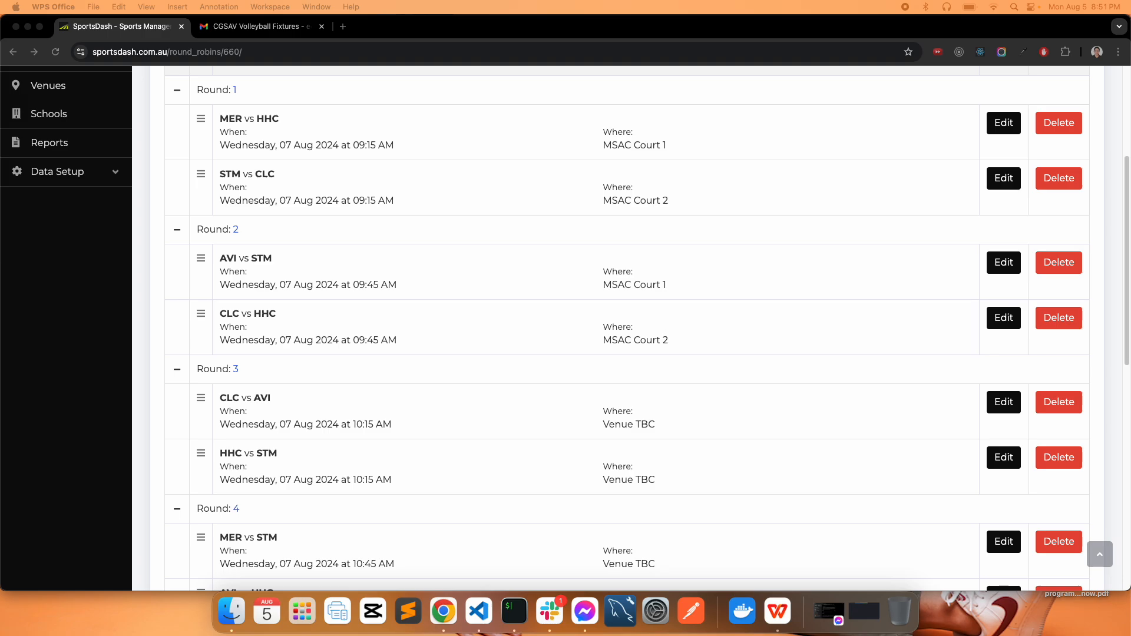
- In the CLC vs AVI fixture of round 3, set Team One to HARKAWAY HILLS and Team Two to CLC
{"action": "left_click", "coordinate": [571, 409]}
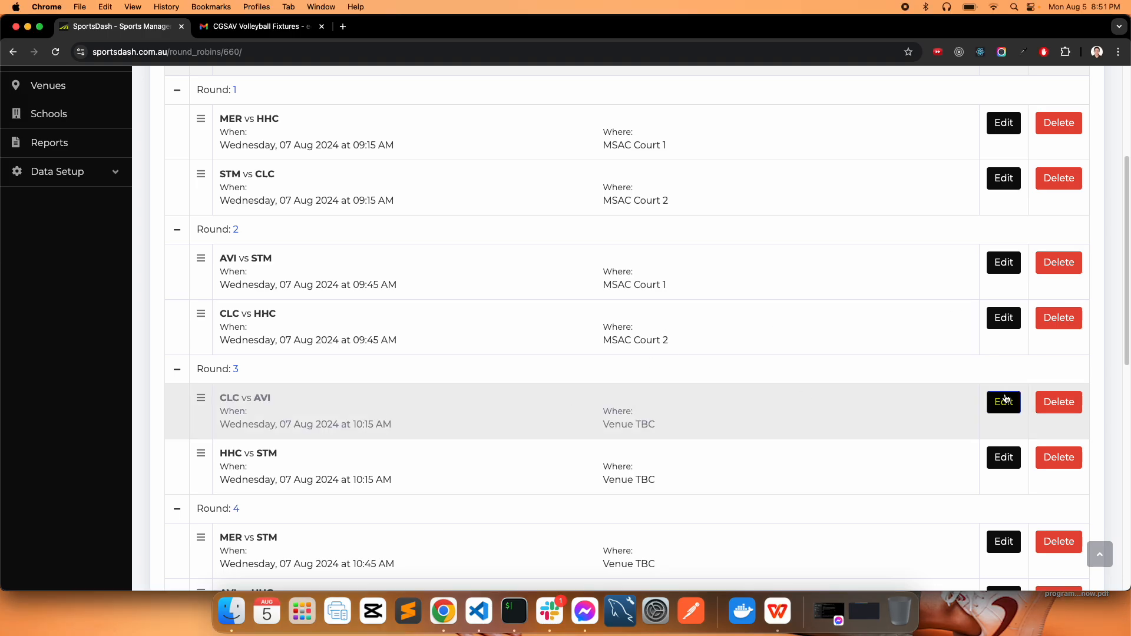
{"action": "left_click", "coordinate": [1004, 402]}
{"action": "left_click", "coordinate": [533, 267]}
{"action": "left_click", "coordinate": [538, 323]}
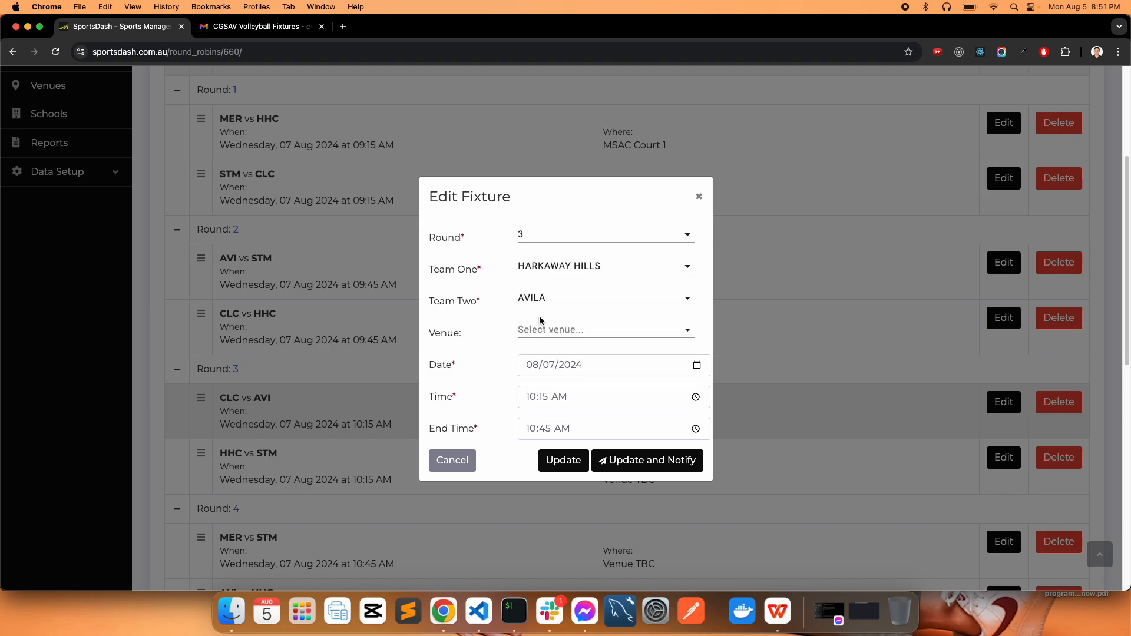
{"action": "left_click", "coordinate": [540, 297]}
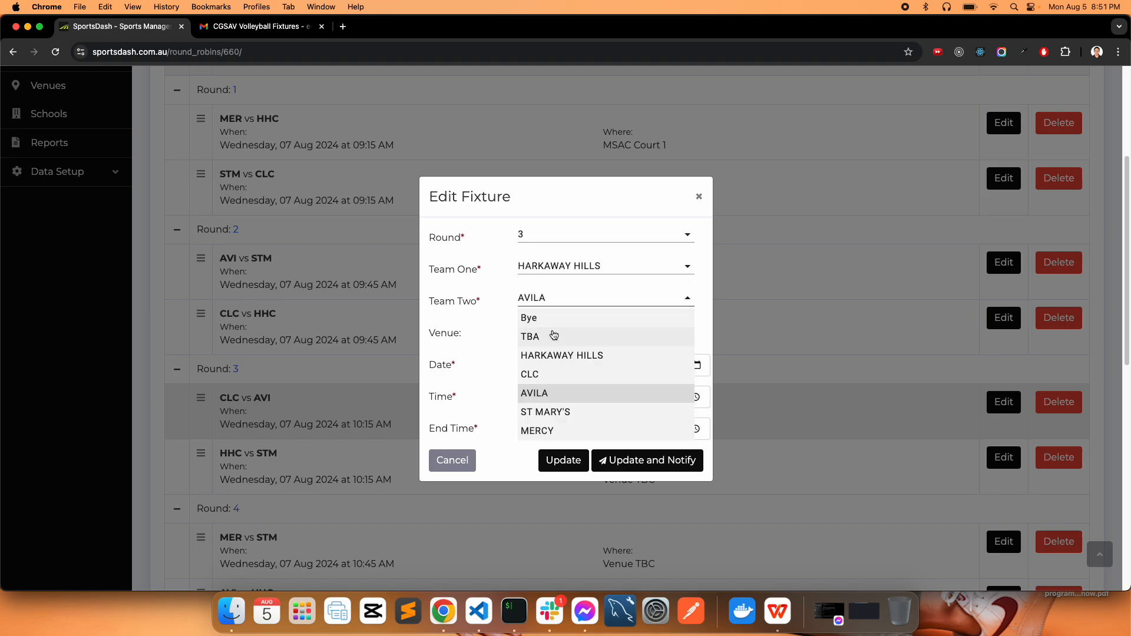
{"action": "left_click", "coordinate": [556, 373]}
- Set the HARKAWAY HILLS vs CLC fixture's venue to MSAC Court 1 and its end time to the PDF's 10:40 AM, and save it
{"action": "left_click", "coordinate": [562, 338]}
{"action": "left_click", "coordinate": [561, 351]}
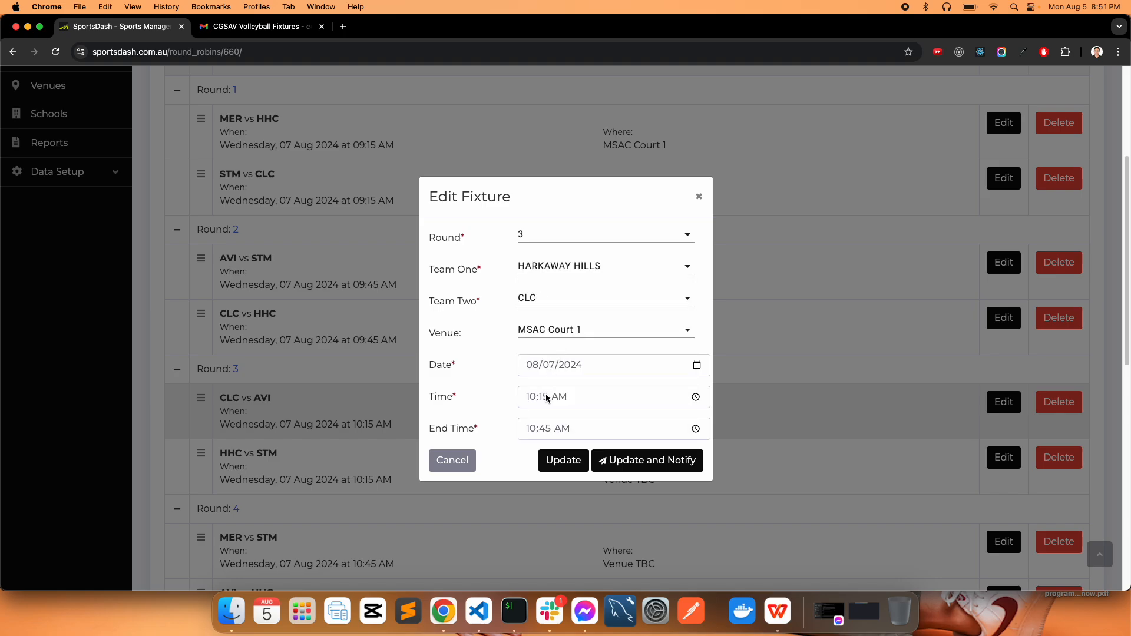
{"action": "left_click", "coordinate": [545, 430]}
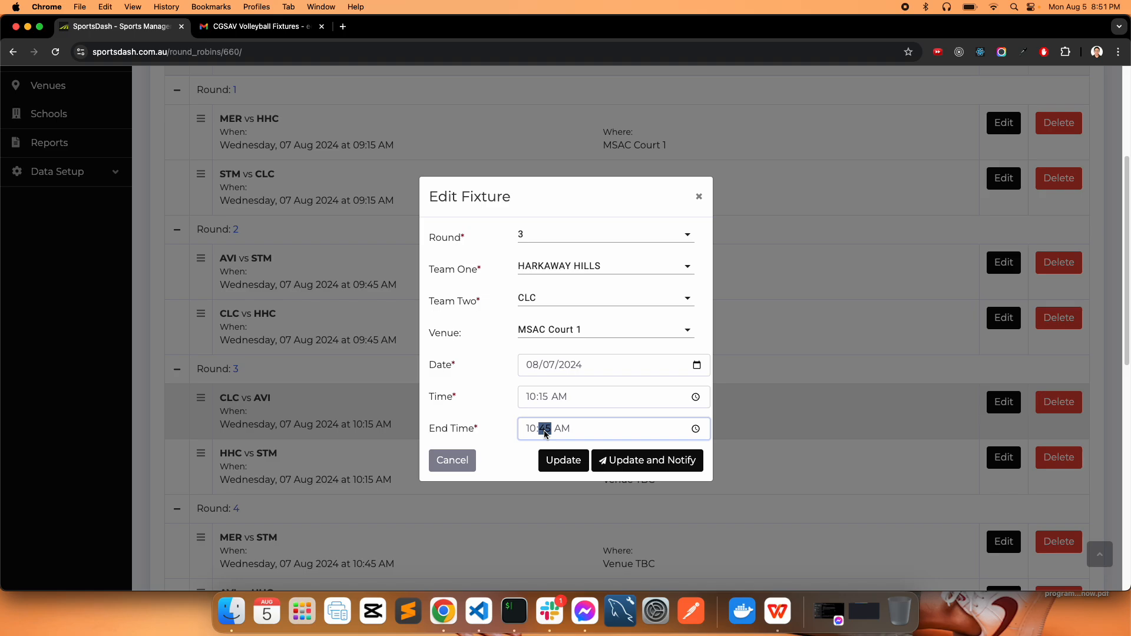
{"action": "left_click", "coordinate": [564, 461]}
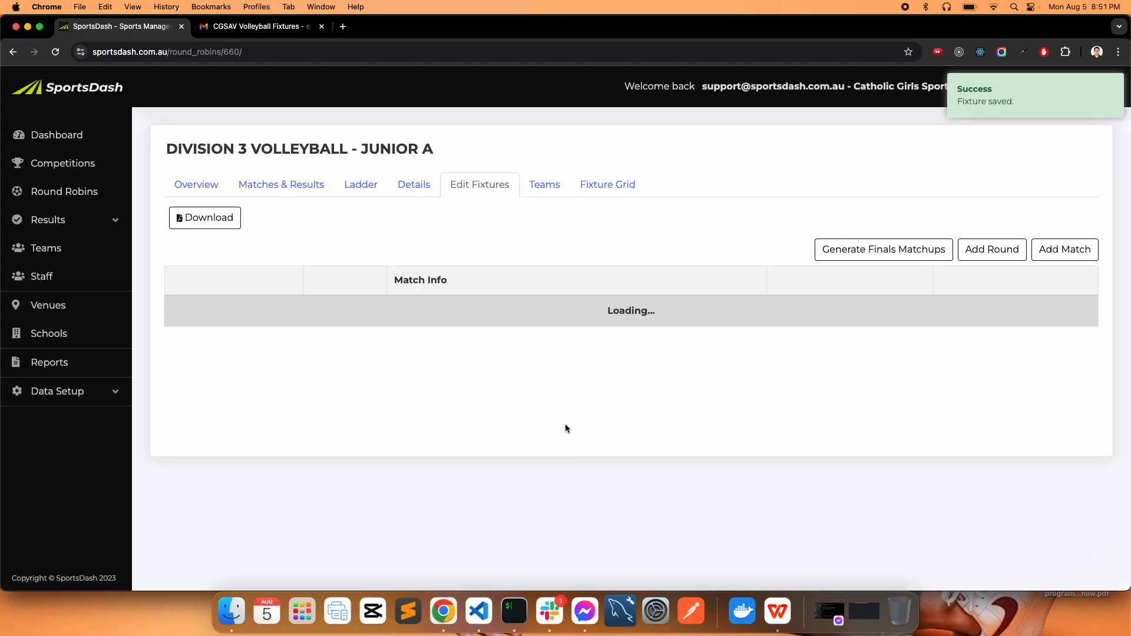
- Open the HHC vs STM fixture of round 3 for editing and set its venue to MSAC Court 2
{"action": "scroll", "coordinate": [566, 423], "scroll_direction": "down", "scroll_amount": 3}
{"action": "left_click", "coordinate": [1011, 463]}
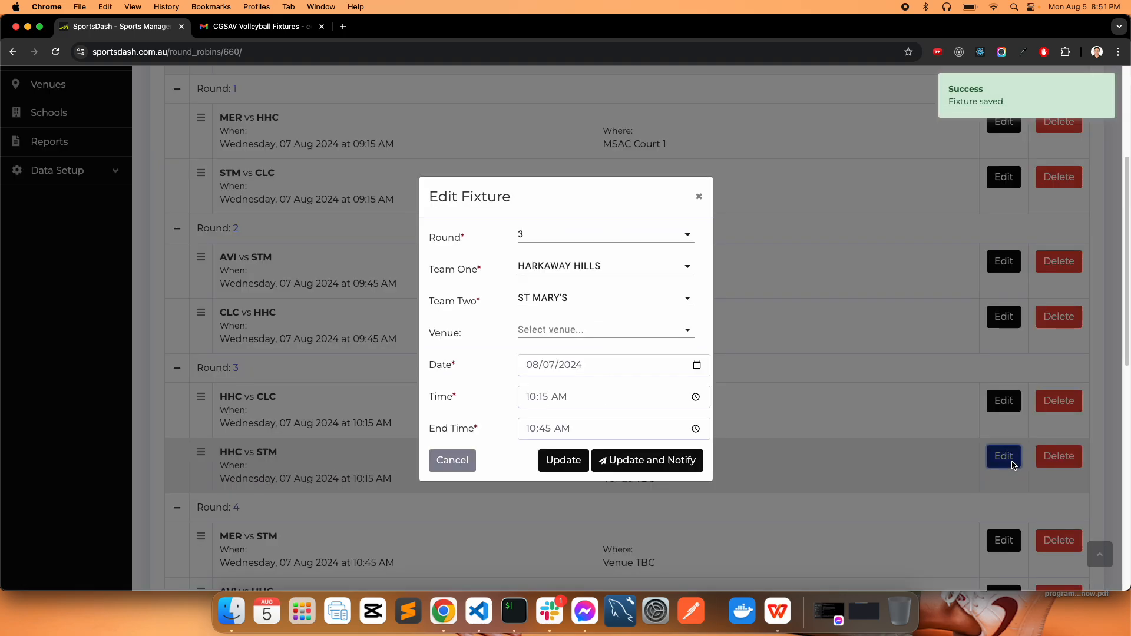
{"action": "left_click", "coordinate": [538, 328]}
{"action": "left_click", "coordinate": [543, 366]}
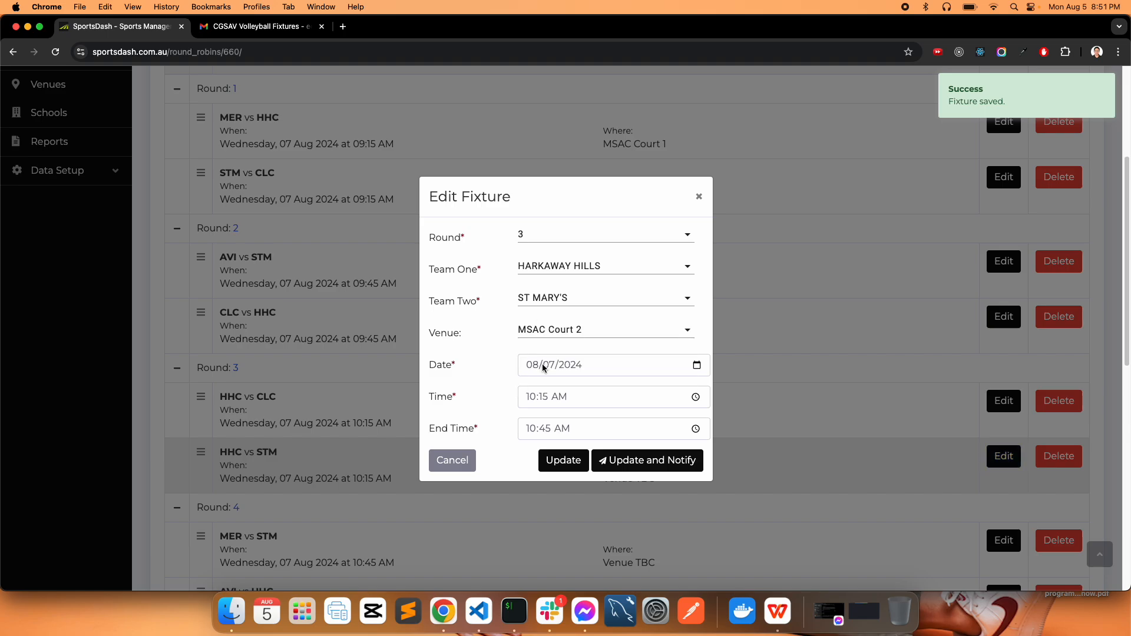
- Change this round 3 fixture's teams to MERCY vs AVILA, set its end time to 10:40 AM, and save it
{"action": "left_click", "coordinate": [568, 278]}
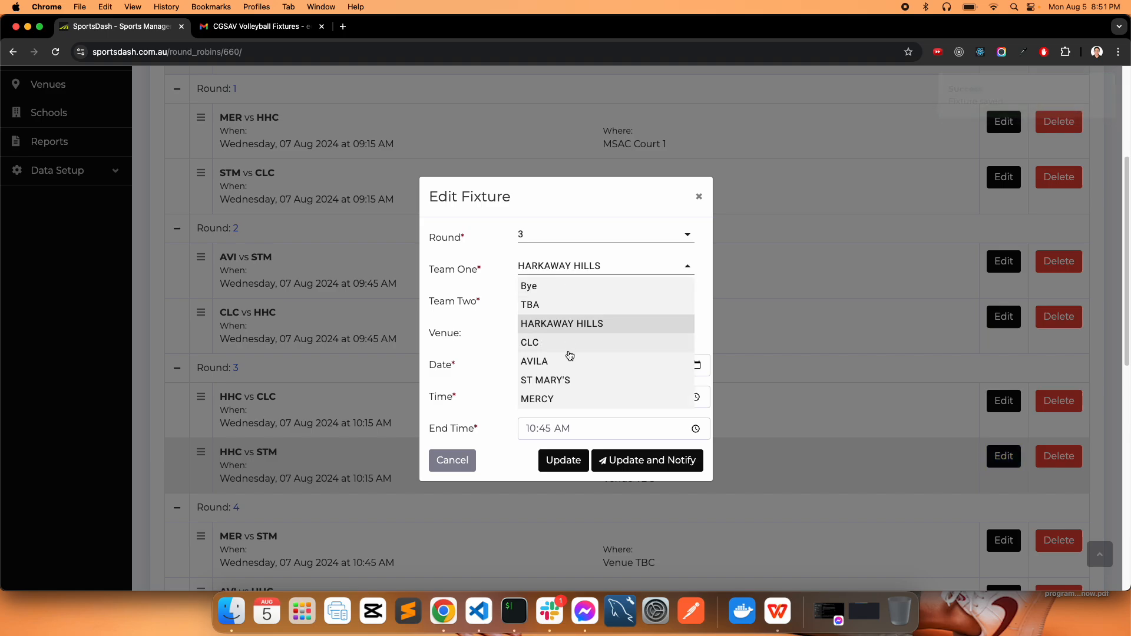
{"action": "left_click", "coordinate": [563, 396]}
{"action": "left_click", "coordinate": [564, 308]}
{"action": "left_click", "coordinate": [547, 393]}
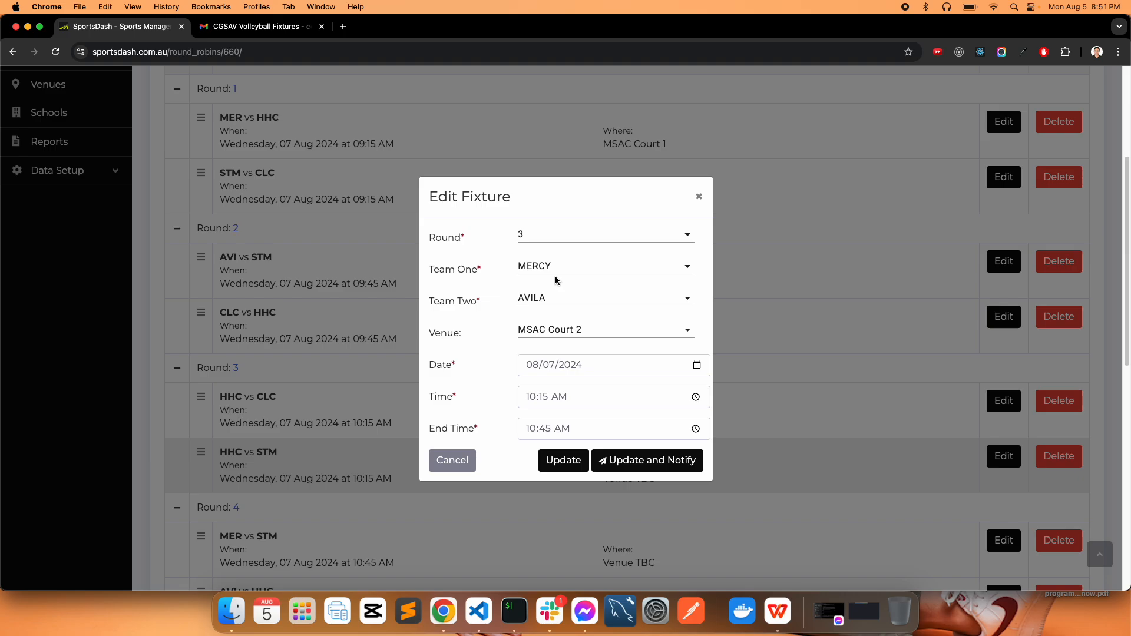
{"action": "left_click", "coordinate": [546, 433]}
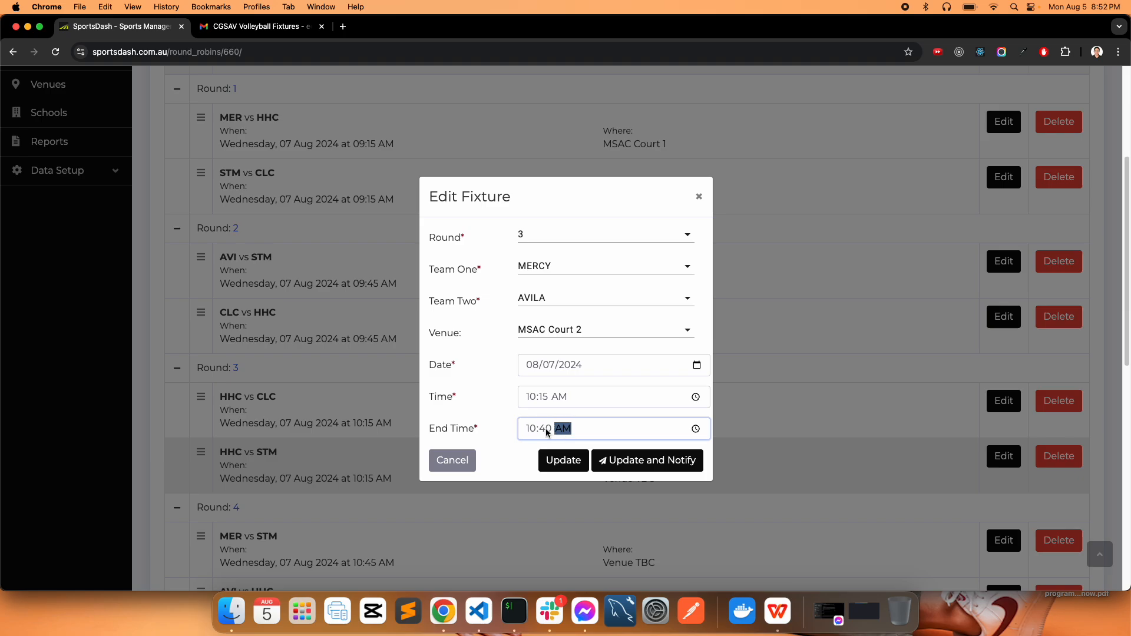
{"action": "left_click", "coordinate": [560, 460]}
- In the MER vs STM fixture of round 4, set Team One to ST MARY'S and Team Two to MERCY
{"action": "scroll", "coordinate": [477, 285], "scroll_direction": "down", "scroll_amount": 5}
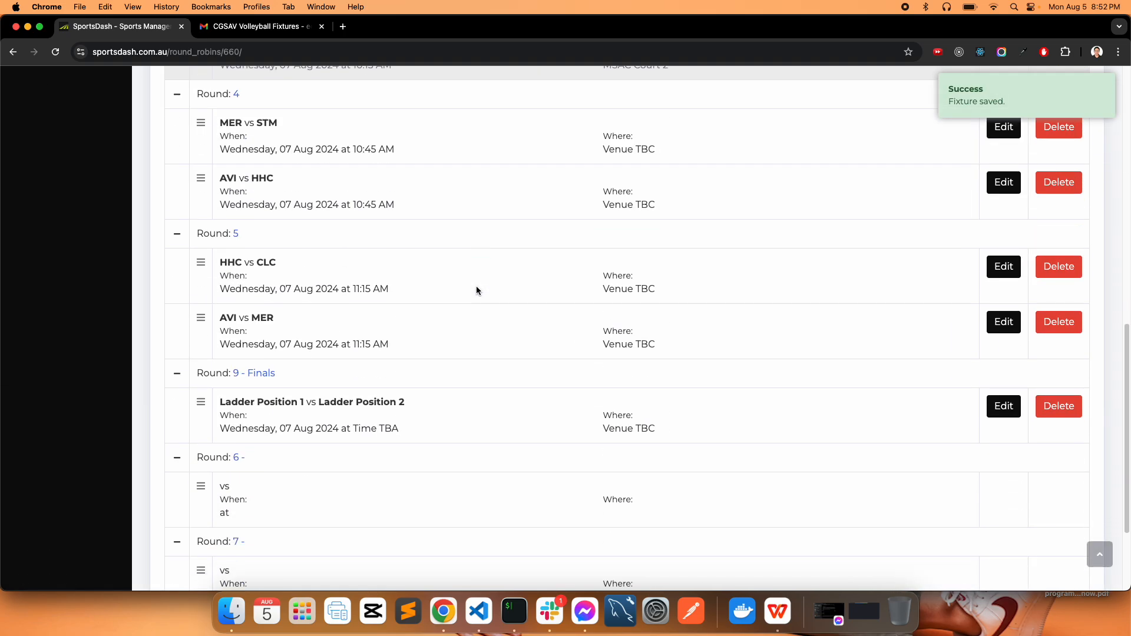
{"action": "scroll", "coordinate": [451, 273], "scroll_direction": "up", "scroll_amount": 3}
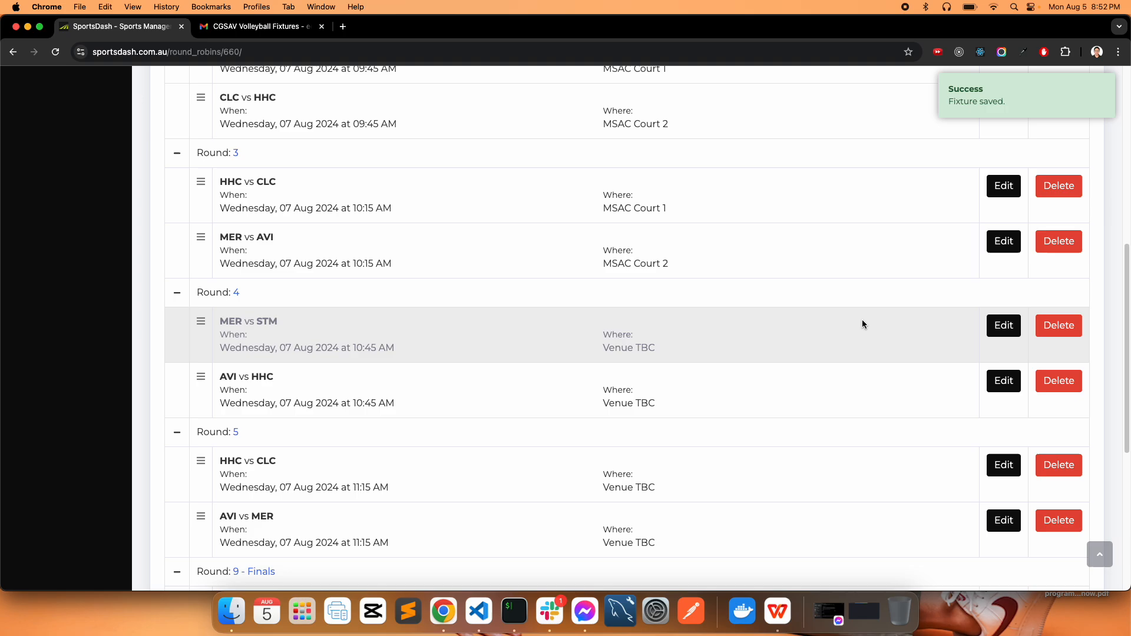
{"action": "left_click", "coordinate": [1008, 328]}
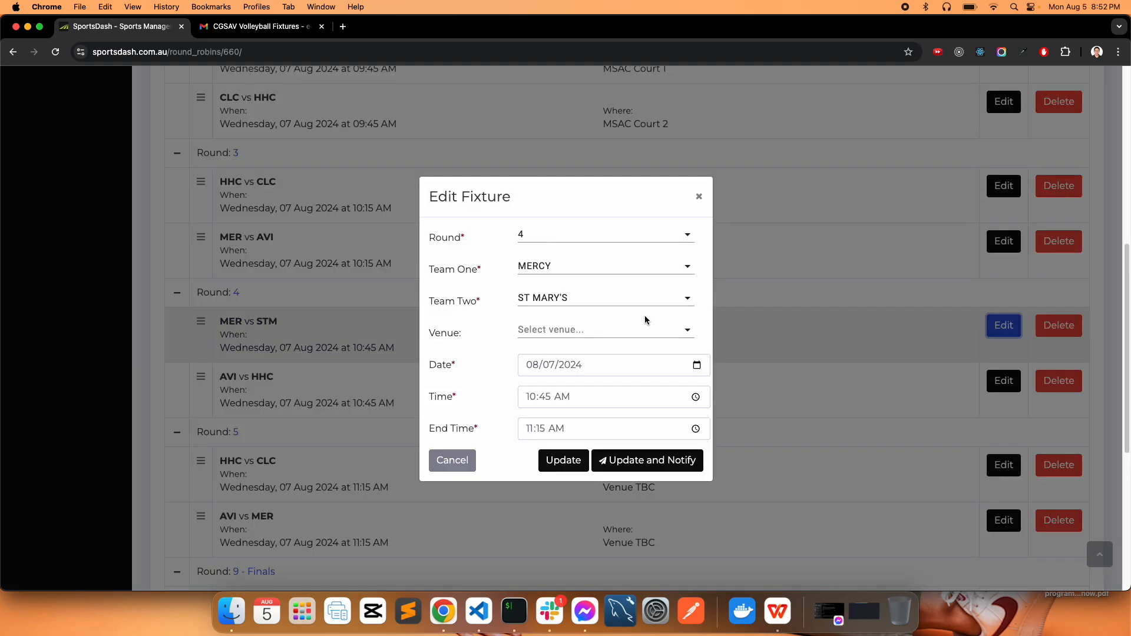
{"action": "left_click", "coordinate": [561, 268]}
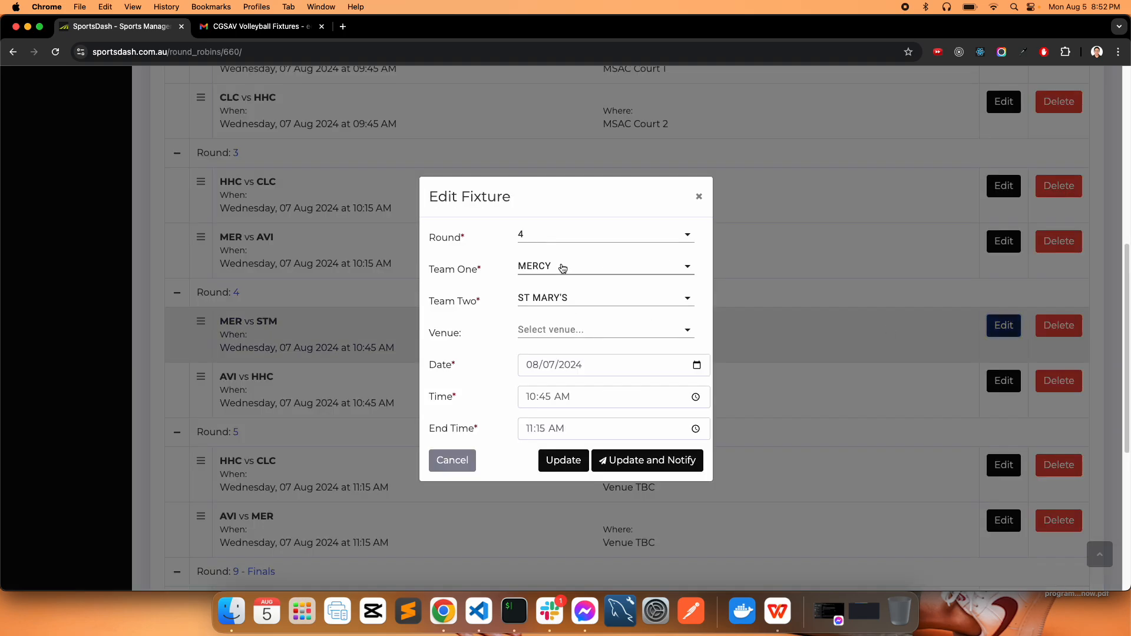
{"action": "left_click", "coordinate": [550, 399]}
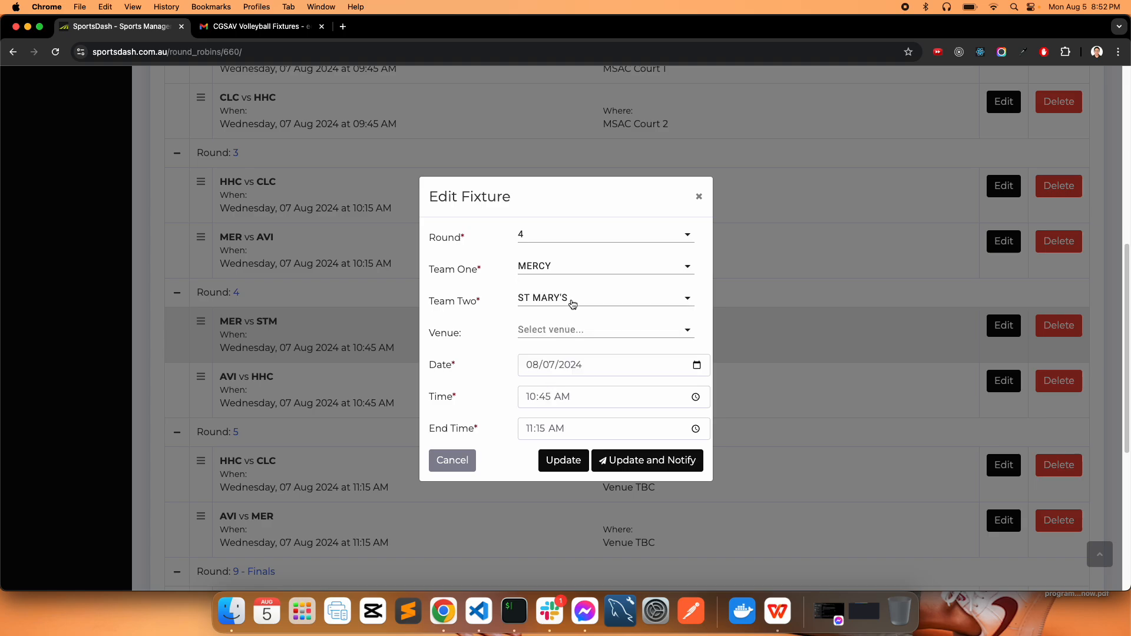
{"action": "left_click", "coordinate": [569, 271]}
{"action": "left_click", "coordinate": [567, 378]}
{"action": "left_click", "coordinate": [561, 300]}
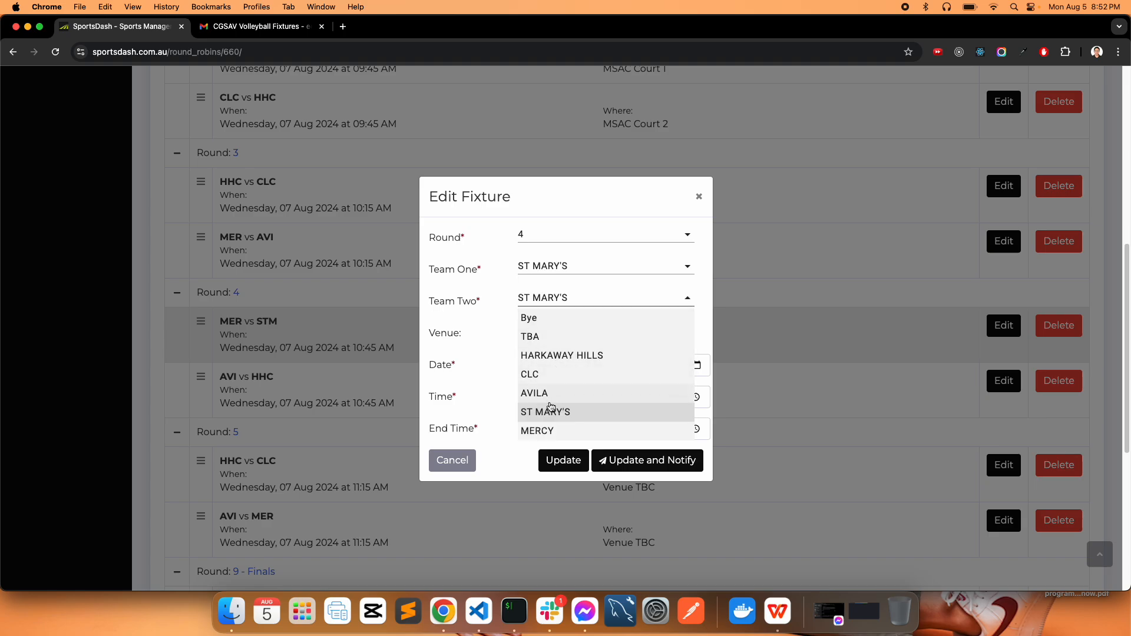
{"action": "left_click", "coordinate": [548, 431]}
- Set the ST MARY'S vs MERCY fixture's venue to MSAC Court 1 and its end time to 11:10 AM, and save it
{"action": "left_click", "coordinate": [560, 331]}
{"action": "left_click", "coordinate": [556, 348]}
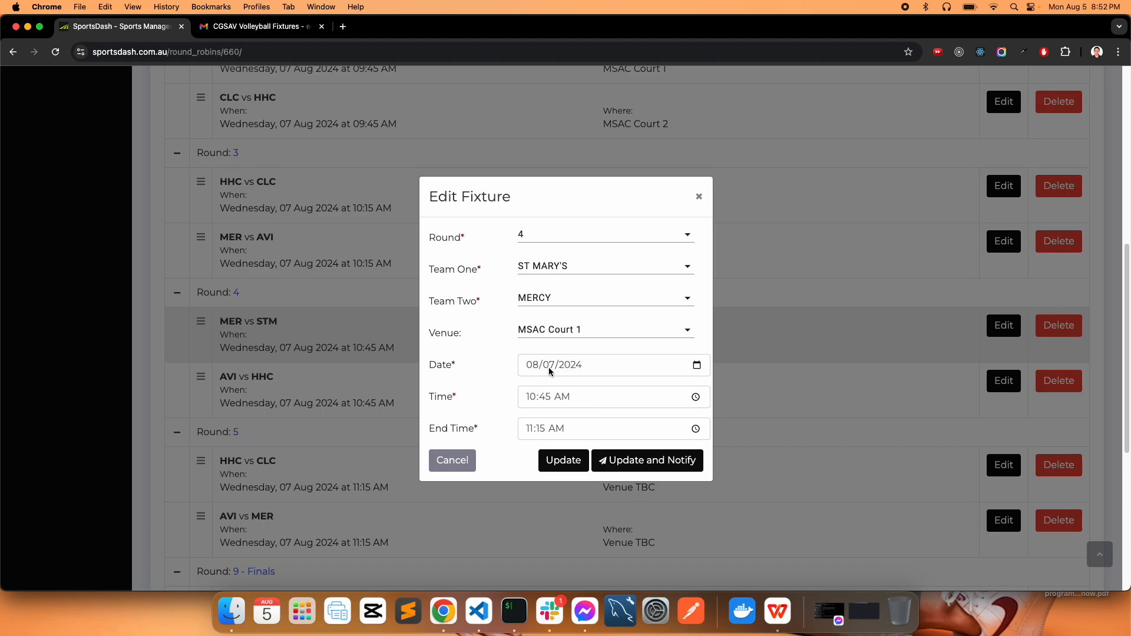
{"action": "left_click", "coordinate": [541, 430]}
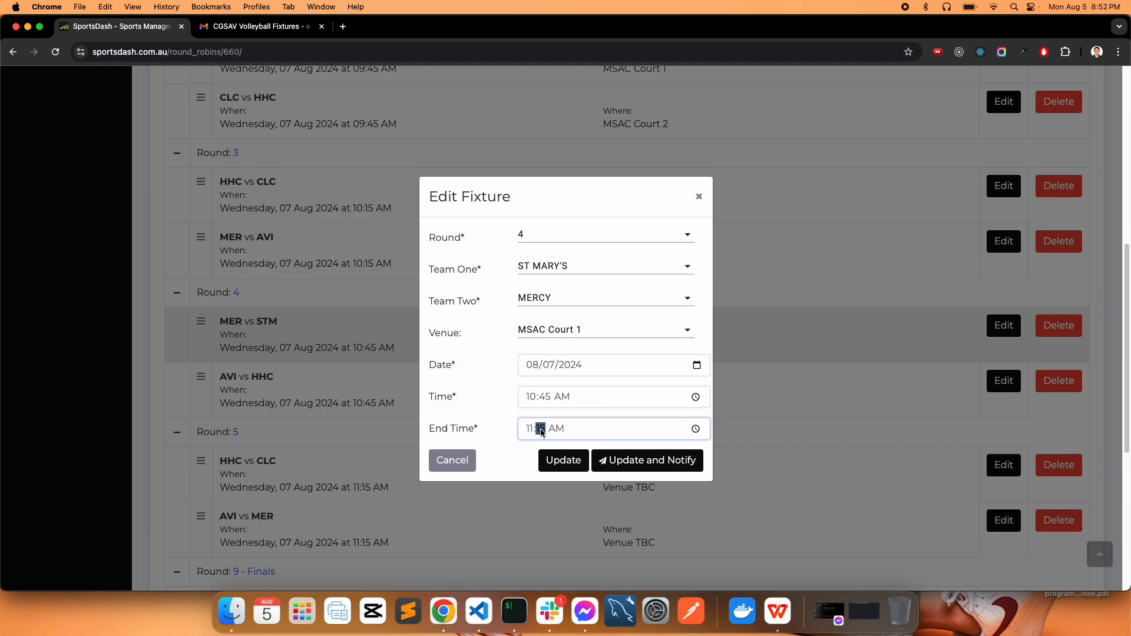
{"action": "left_click", "coordinate": [564, 460]}
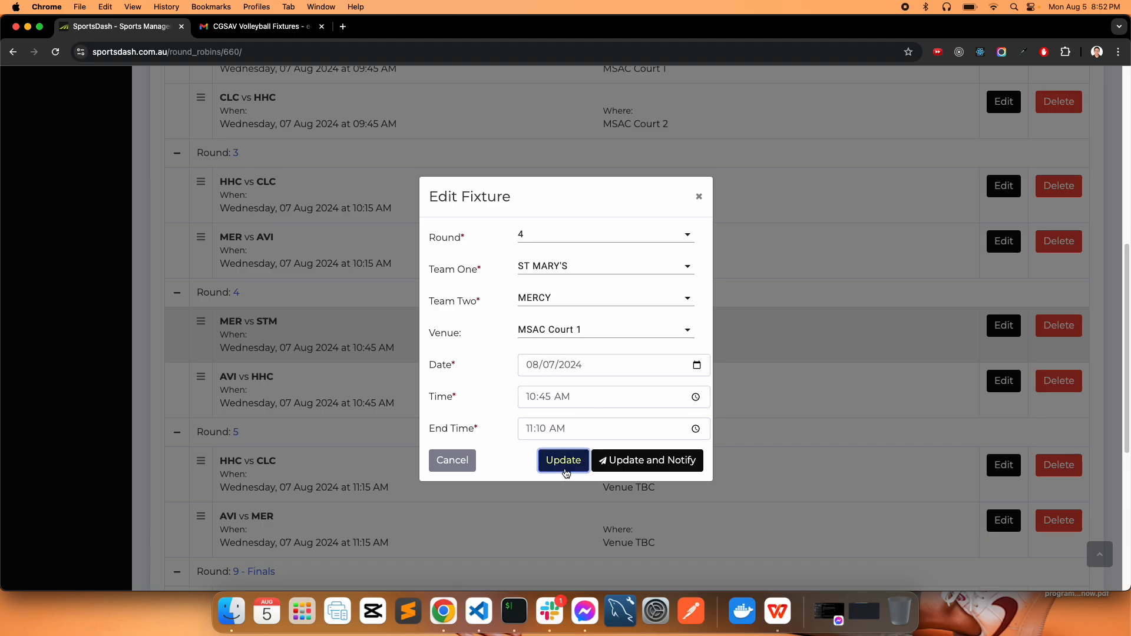
- In the AVI vs HHC fixture of round 4, set the venue to MSAC Court 2 and the end time to 11:10 AM, and save it
{"action": "scroll", "coordinate": [705, 372], "scroll_direction": "down", "scroll_amount": 5}
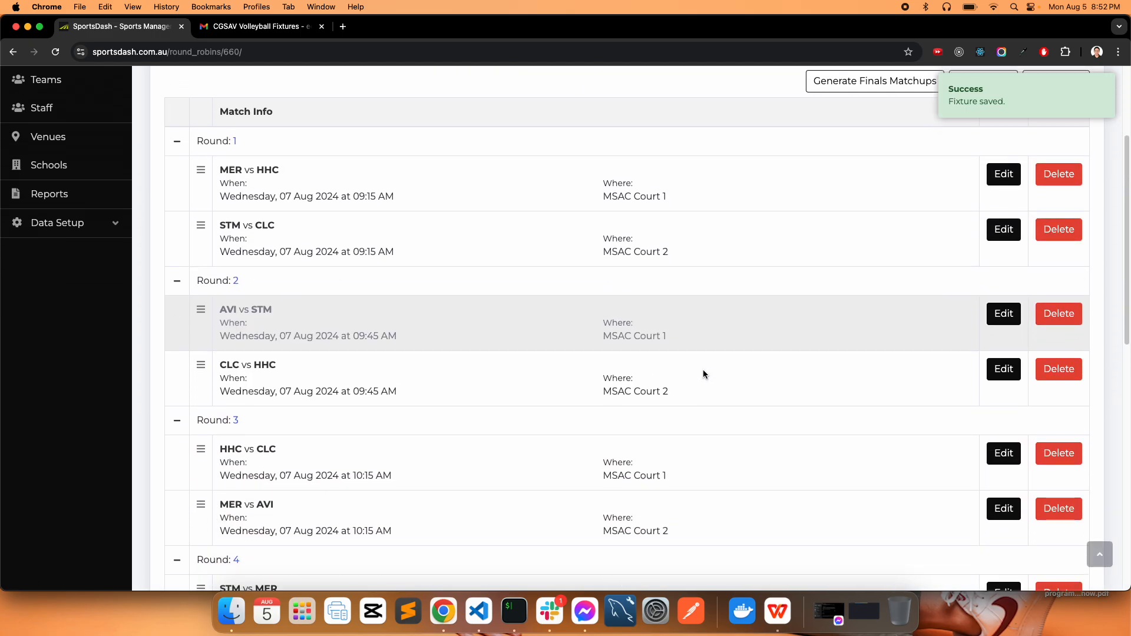
{"action": "scroll", "coordinate": [703, 373], "scroll_direction": "down", "scroll_amount": 2}
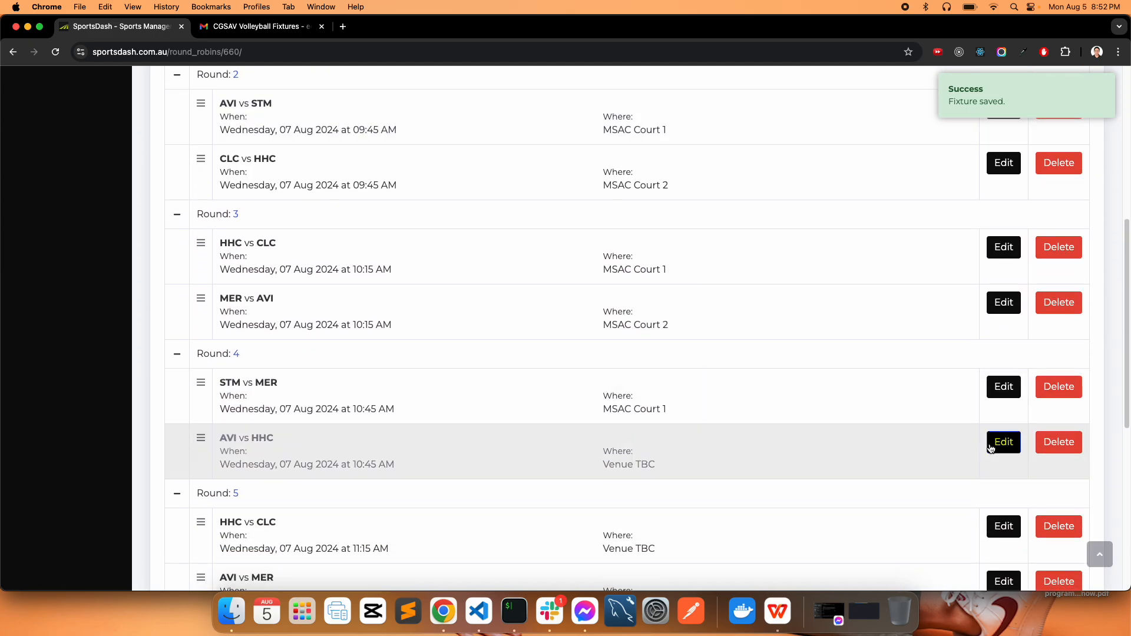
{"action": "left_click", "coordinate": [993, 445]}
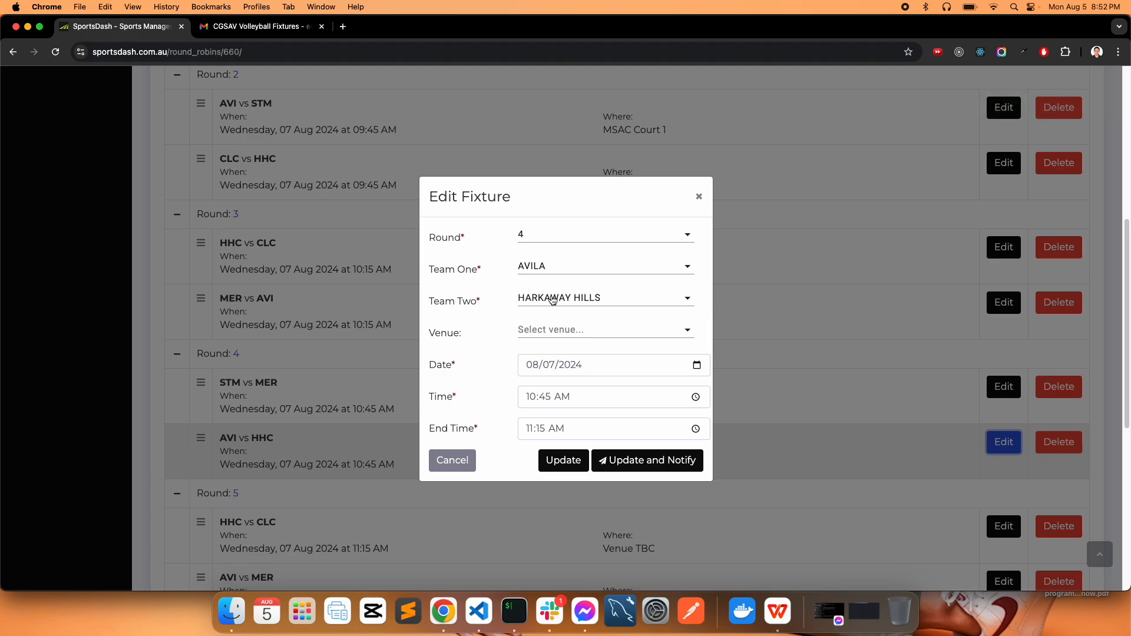
{"action": "left_click", "coordinate": [552, 331]}
{"action": "left_click", "coordinate": [554, 364]}
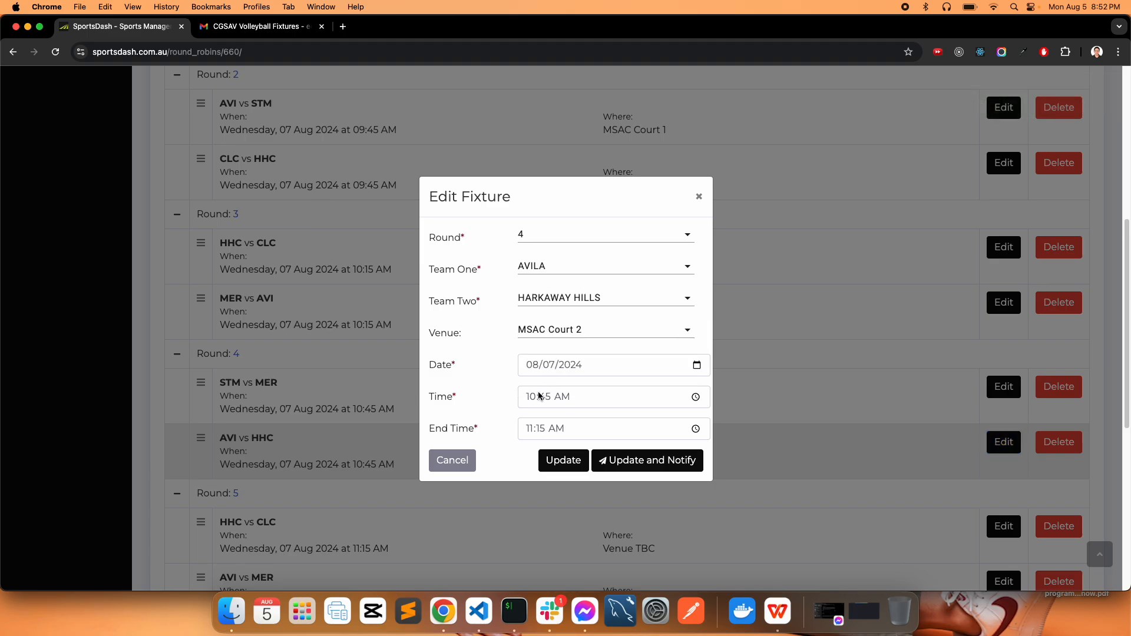
{"action": "left_click", "coordinate": [540, 429]}
{"action": "type", "text": "10"}
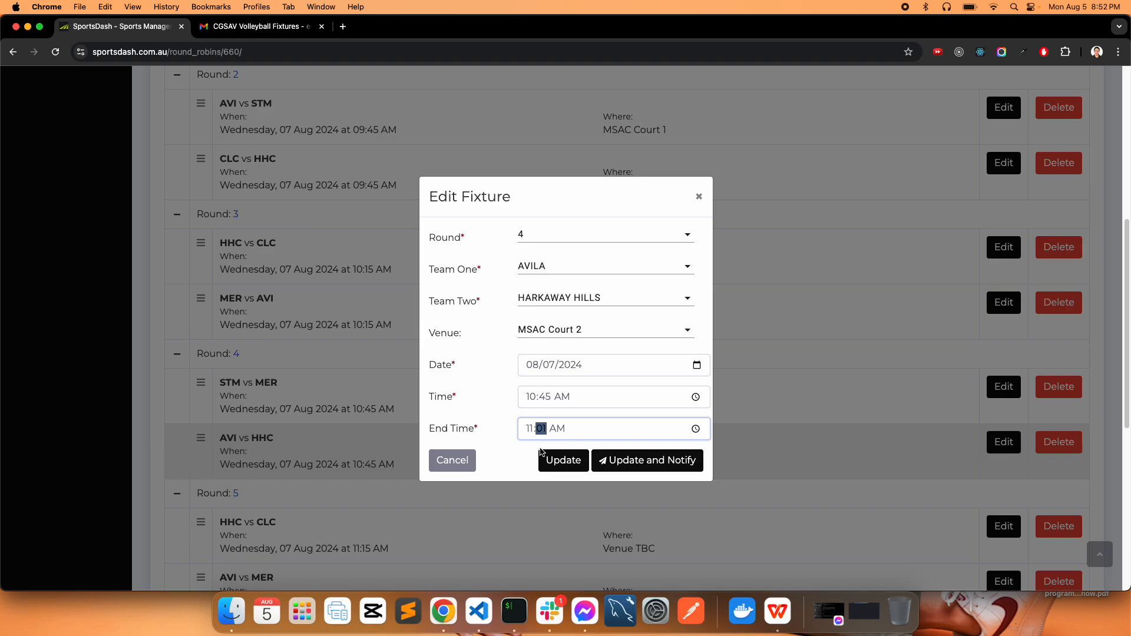
{"action": "left_click", "coordinate": [563, 466]}
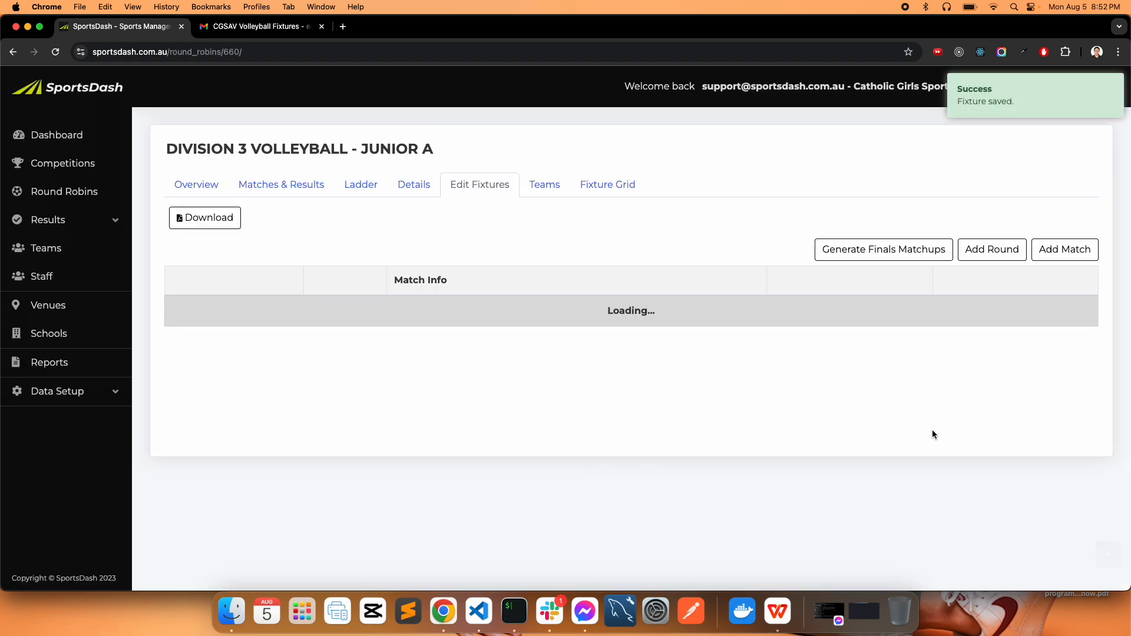
- In the HHC vs CLC fixture of round 5, set Team One to CLC and Team Two to AVILA
{"action": "scroll", "coordinate": [678, 403], "scroll_direction": "down", "scroll_amount": 8}
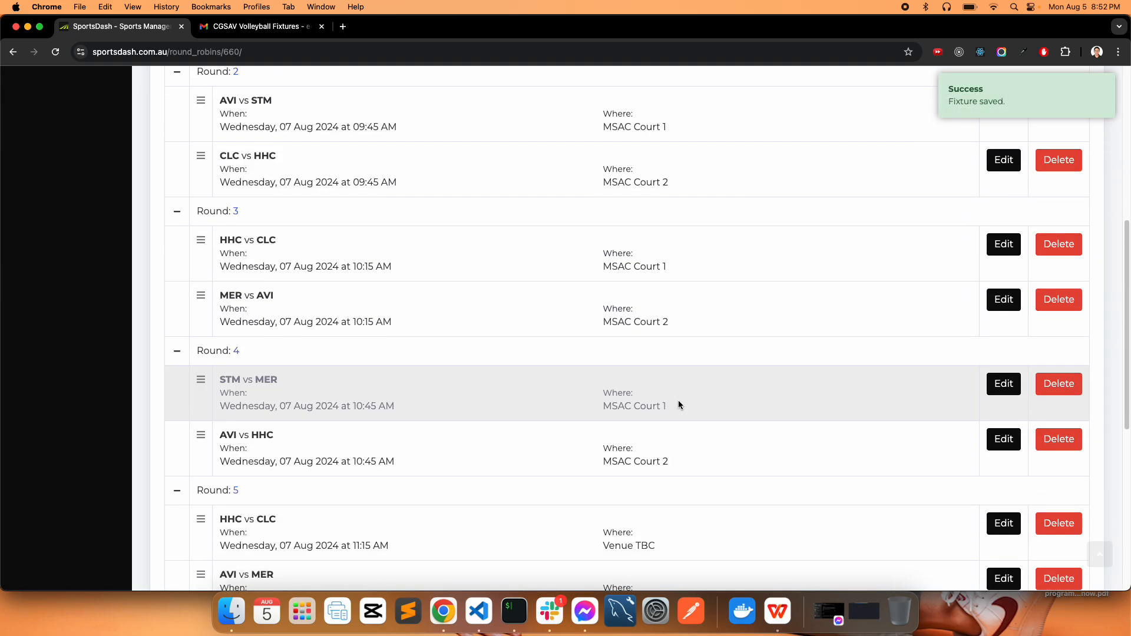
{"action": "left_click", "coordinate": [991, 411]}
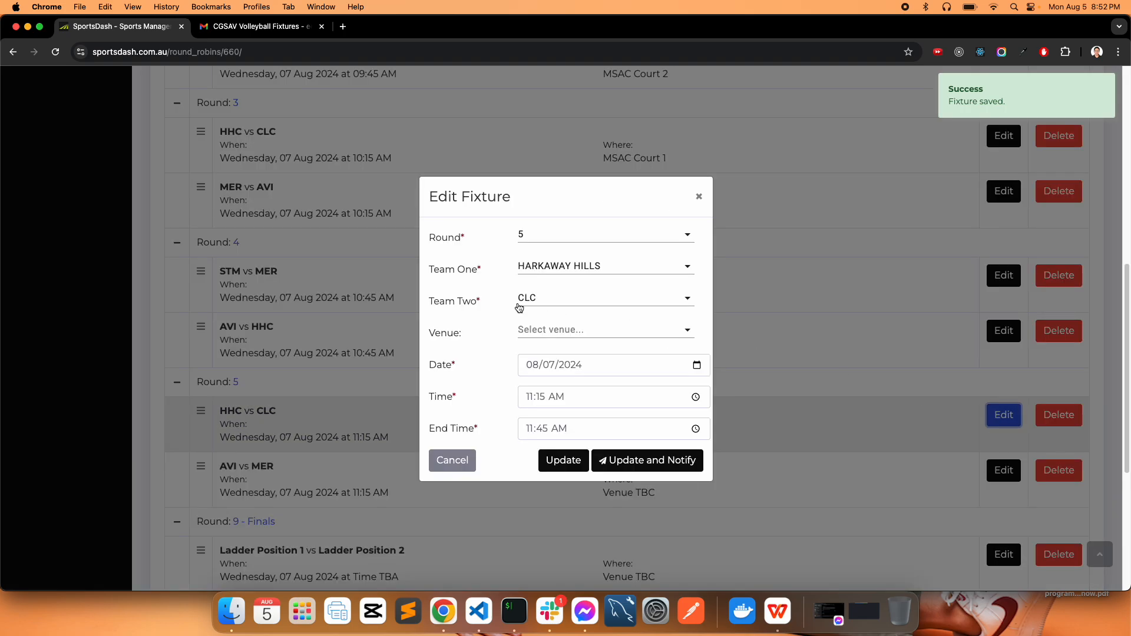
{"action": "left_click", "coordinate": [538, 265]}
{"action": "left_click", "coordinate": [542, 341]}
{"action": "left_click", "coordinate": [554, 301]}
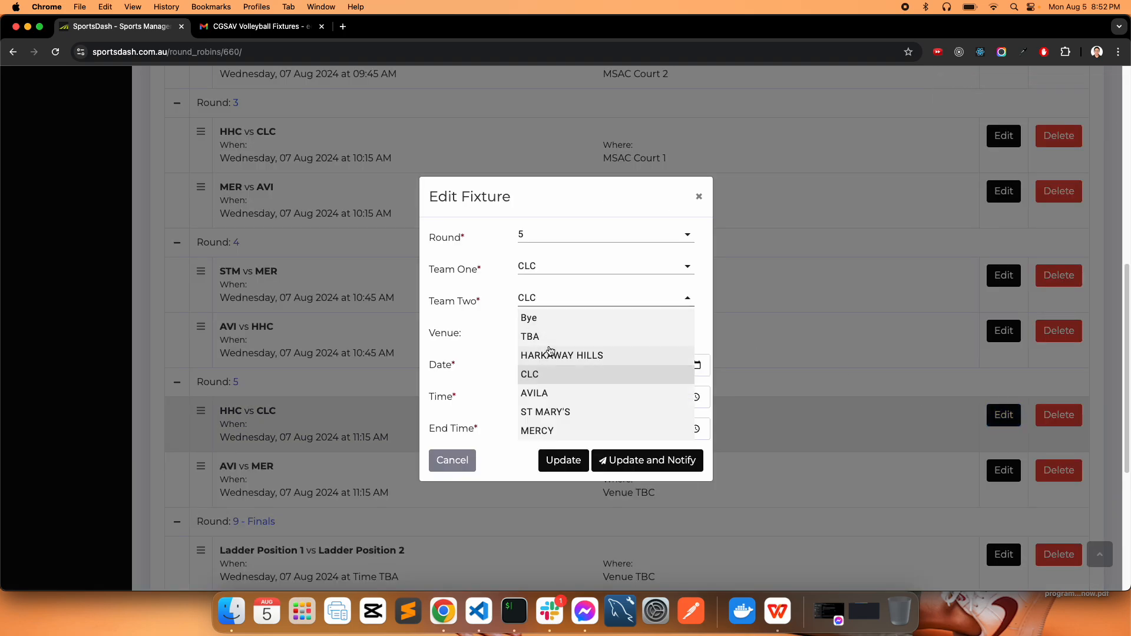
{"action": "left_click", "coordinate": [548, 390]}
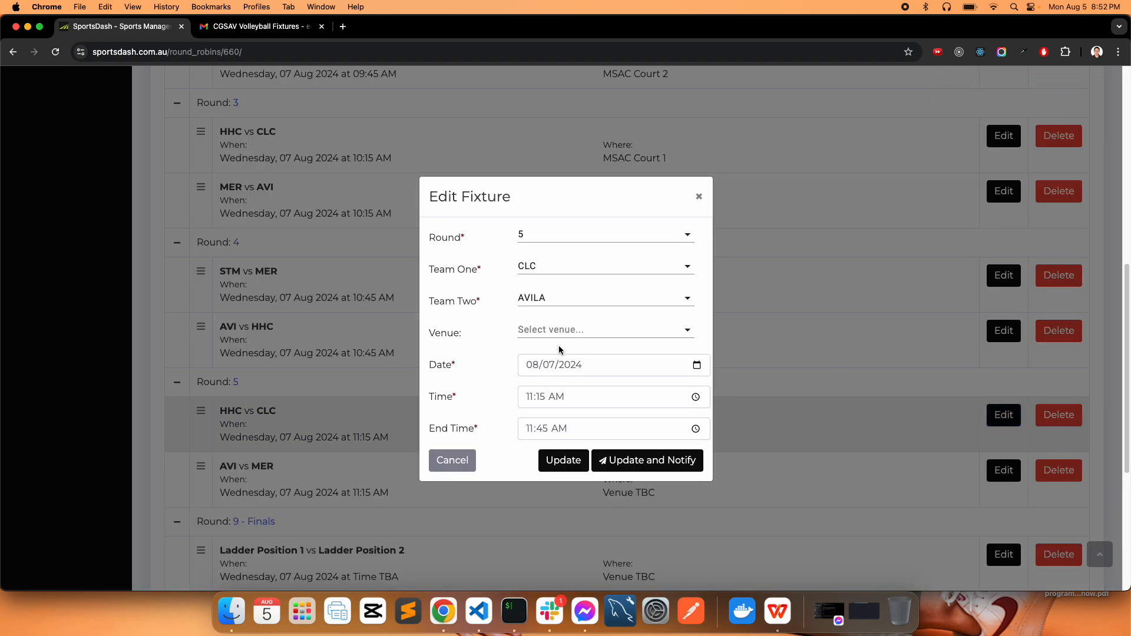
- Set the CLC vs AVILA fixture's venue to MSAC Court 1 and its end time to 11:40 AM, and save it
{"action": "left_click", "coordinate": [564, 330]}
{"action": "left_click", "coordinate": [557, 344]}
{"action": "left_click", "coordinate": [542, 430]}
{"action": "type", "text": "4"}
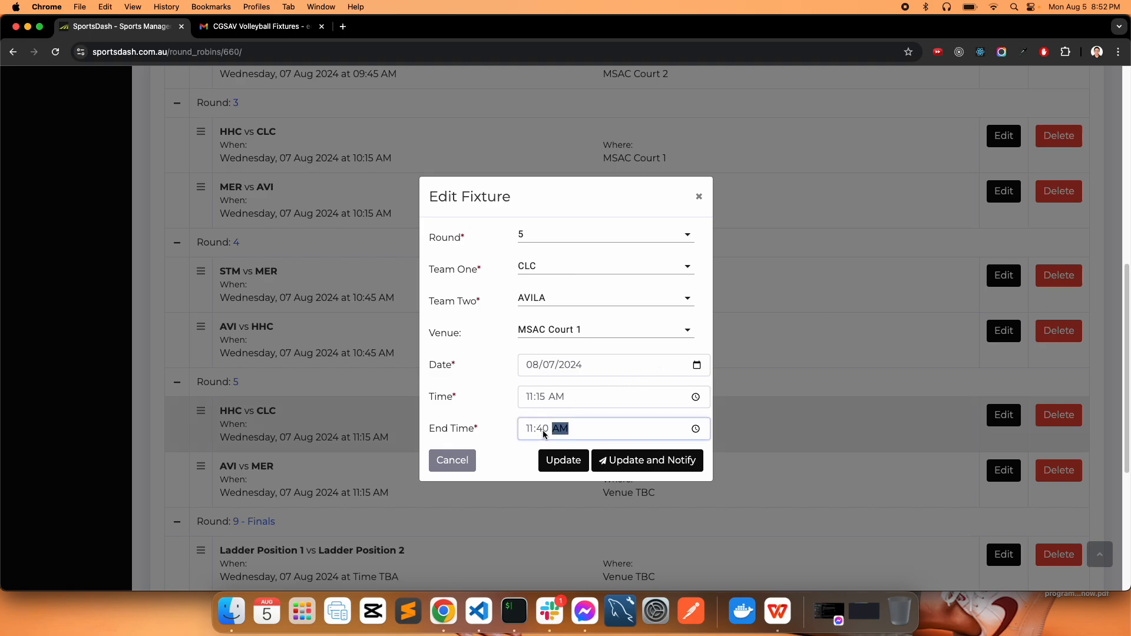
{"action": "type", "text": "0"}
{"action": "left_click", "coordinate": [558, 460]}
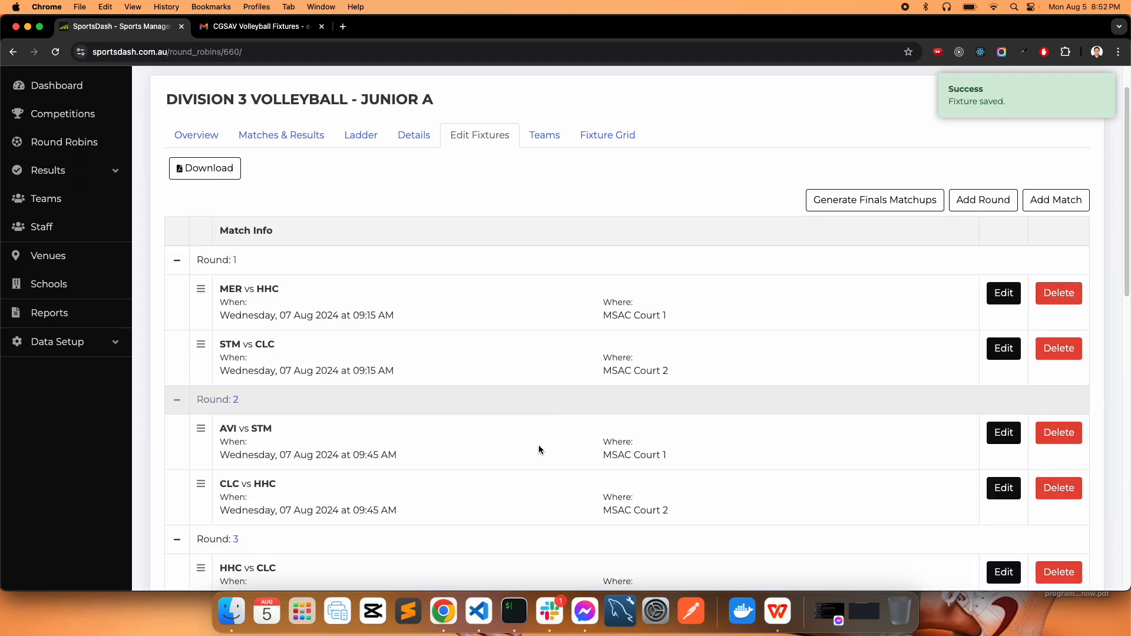
- In the AVI vs MER fixture of round 5, set Team One to HARKAWAY HILLS and Team Two to ST MARY'S
{"action": "scroll", "coordinate": [537, 447], "scroll_direction": "down", "scroll_amount": 8}
{"action": "left_click", "coordinate": [1004, 449]}
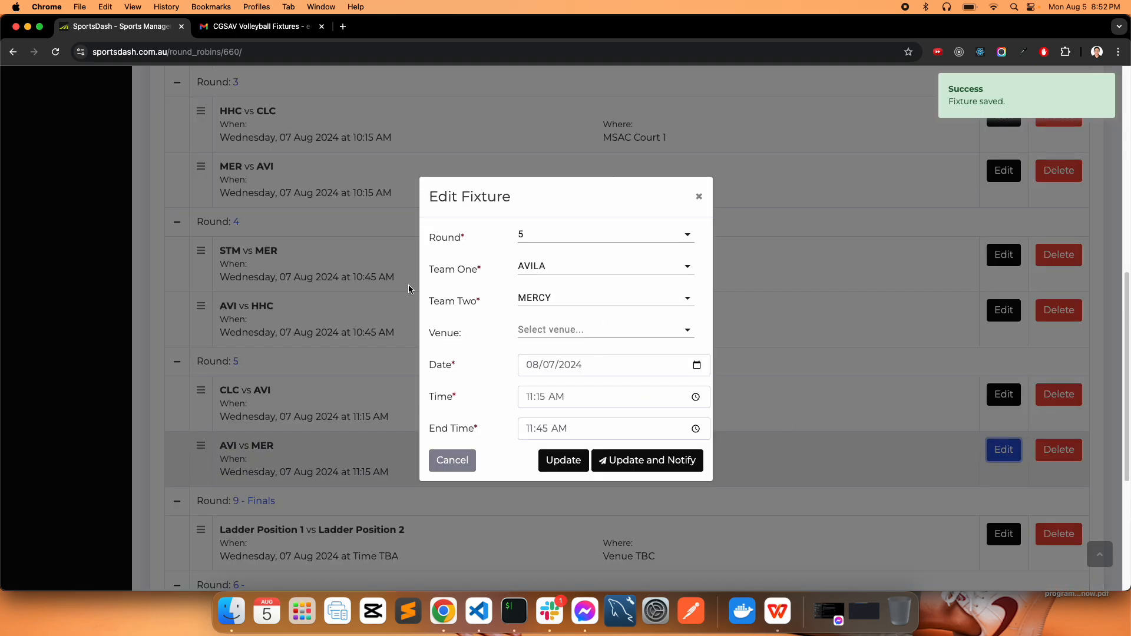
{"action": "left_click", "coordinate": [553, 262]}
{"action": "left_click", "coordinate": [563, 318]}
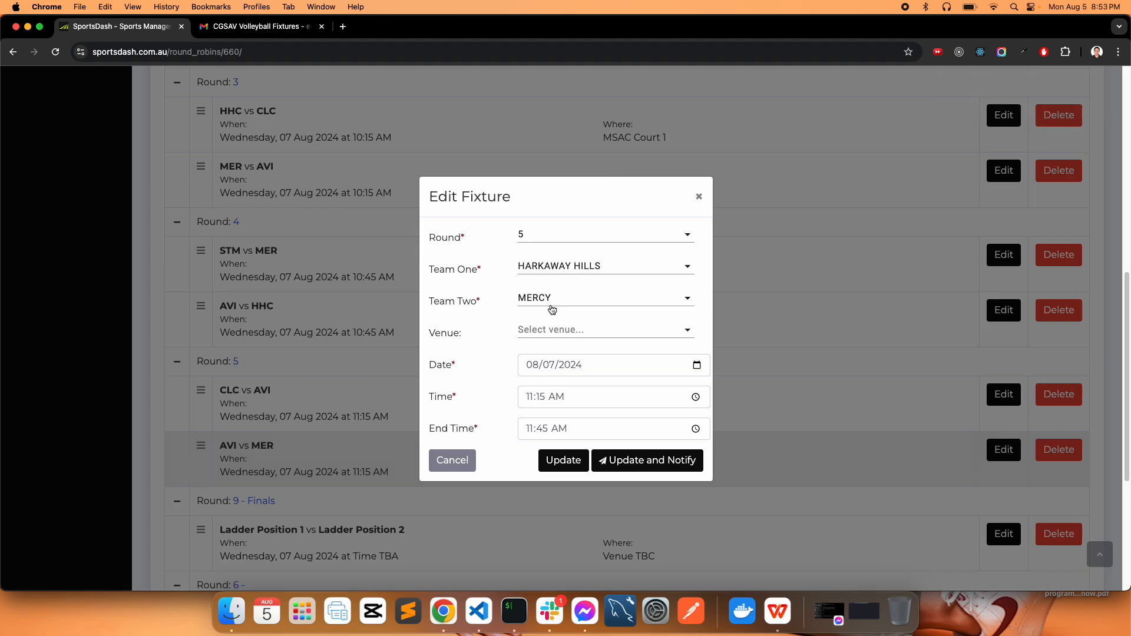
{"action": "left_click", "coordinate": [557, 298]}
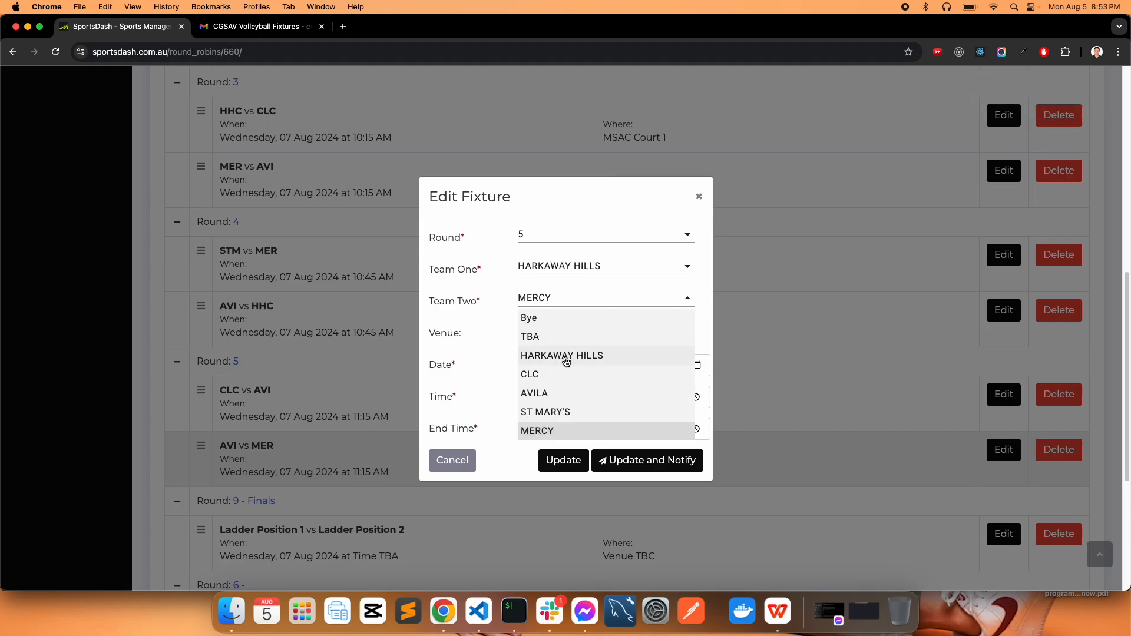
{"action": "left_click", "coordinate": [561, 413]}
- Set the HARKAWAY HILLS vs ST MARY'S fixture's venue to MSAC Court 2 and its end time to 11:40 AM, and save it
{"action": "left_click", "coordinate": [561, 328]}
{"action": "left_click", "coordinate": [564, 368]}
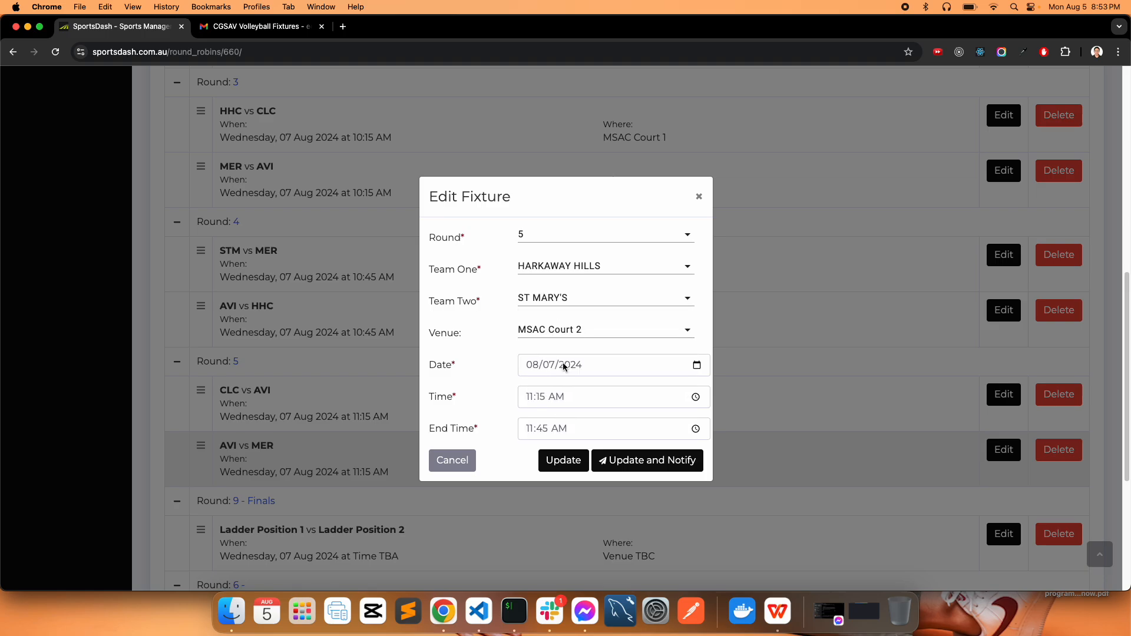
{"action": "left_click", "coordinate": [538, 429]}
{"action": "type", "text": "4"}
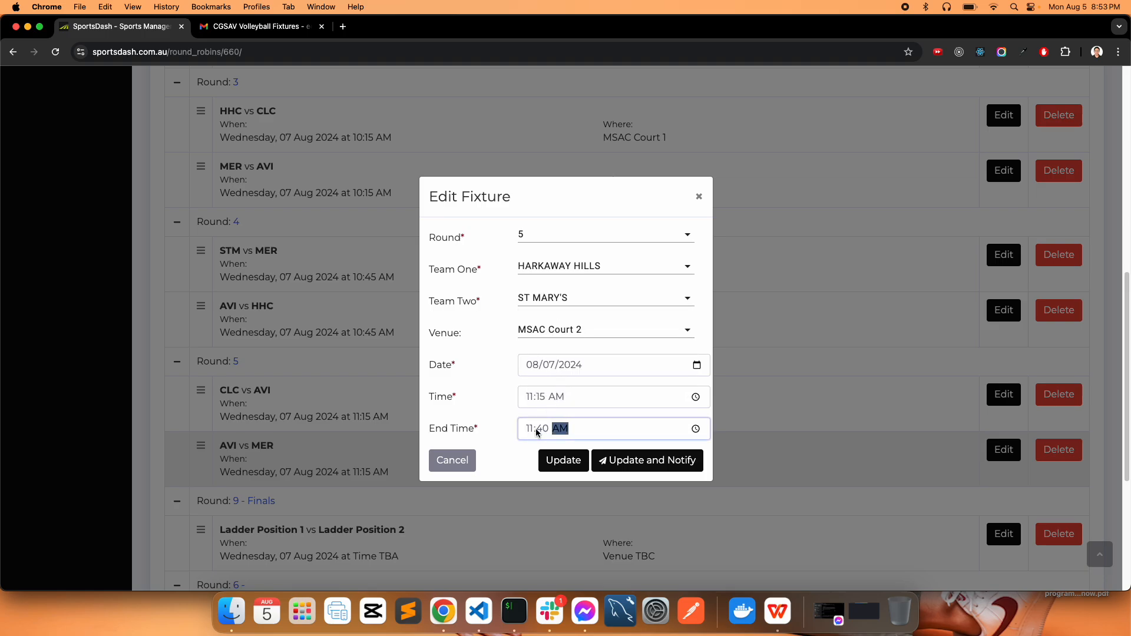
{"action": "type", "text": "0"}
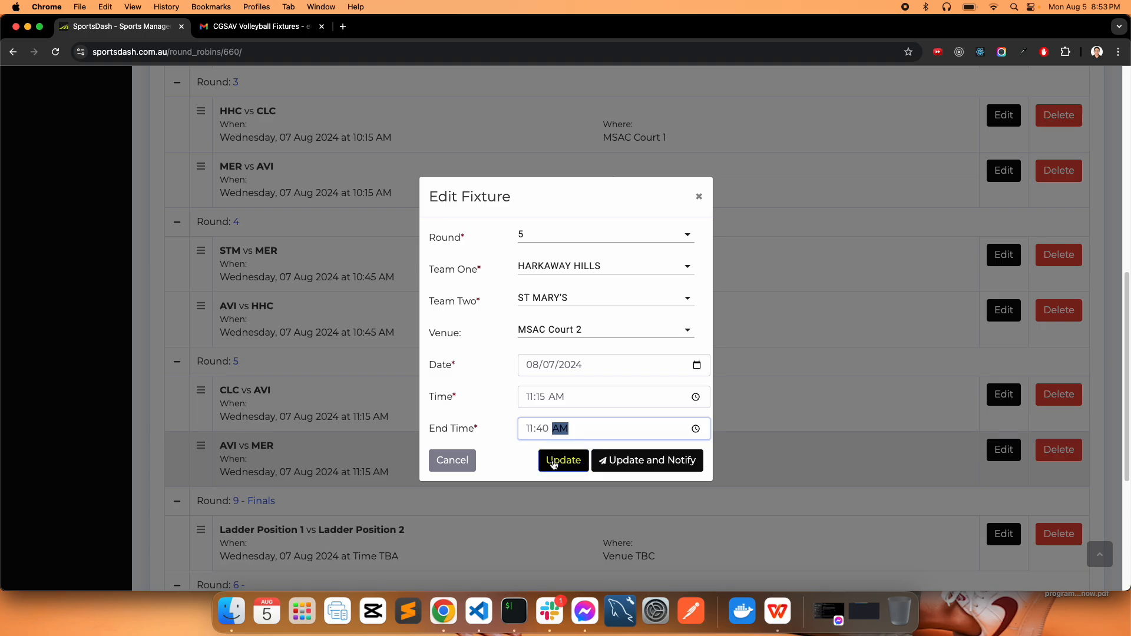
{"action": "left_click", "coordinate": [551, 460]}
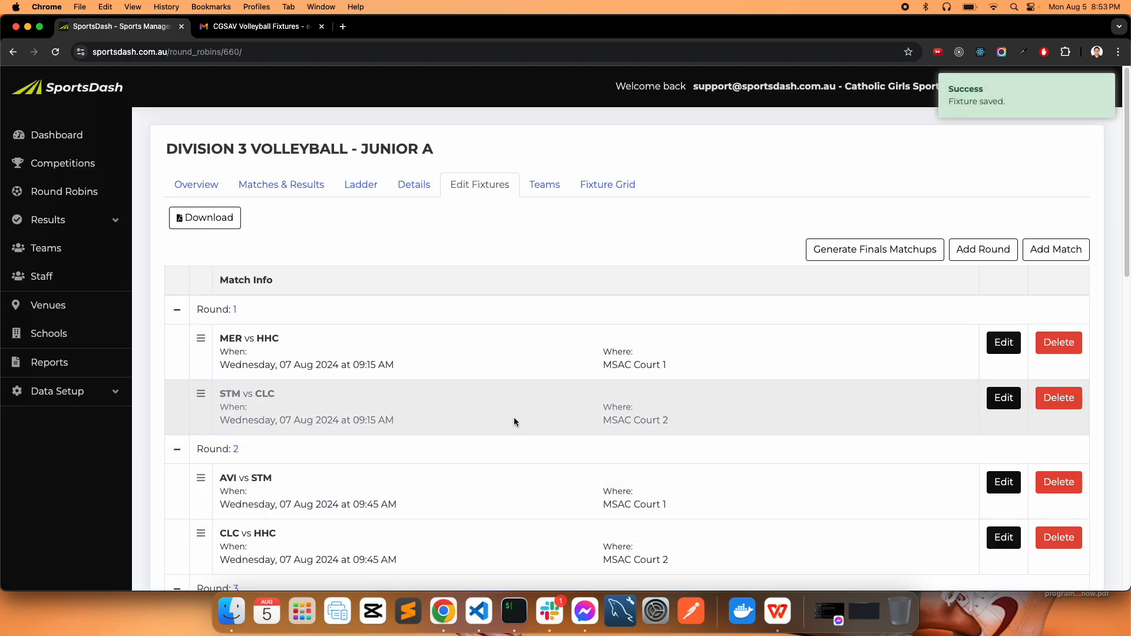
- Compare the round robin's fixture list with the fixture PDF in WPS Office, examining the Junior A matches of round 6
{"action": "scroll", "coordinate": [512, 415], "scroll_direction": "down", "scroll_amount": 7}
{"action": "scroll", "coordinate": [507, 396], "scroll_direction": "down", "scroll_amount": 2}
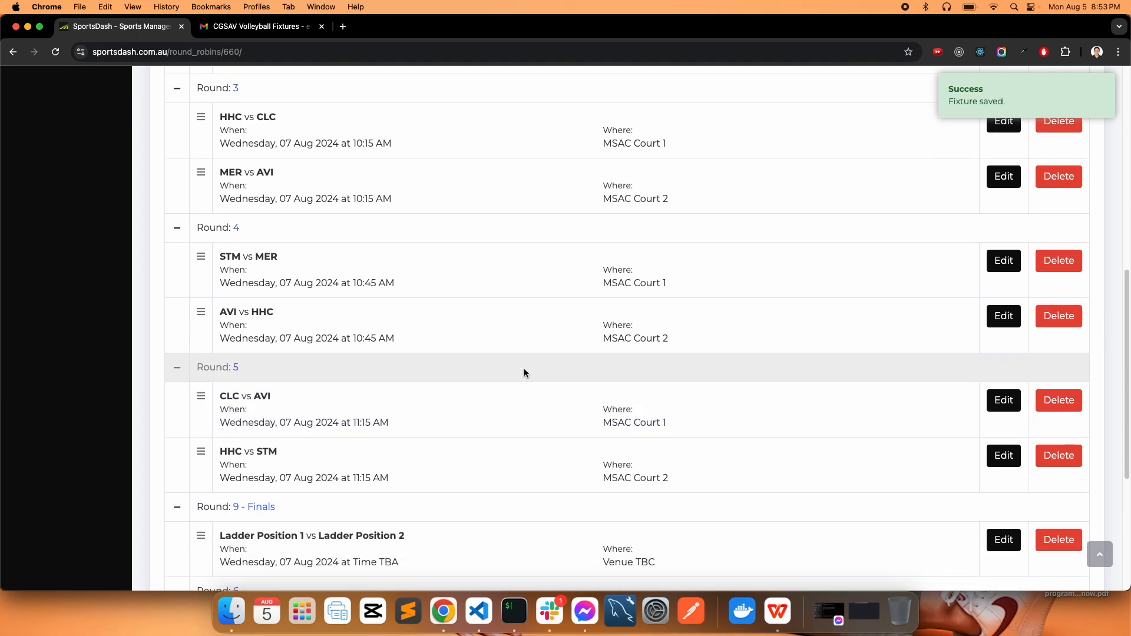
{"action": "scroll", "coordinate": [534, 375], "scroll_direction": "down", "scroll_amount": 2}
{"action": "left_click_drag", "start_coordinate": [601, 100], "coordinate": [660, 84]}
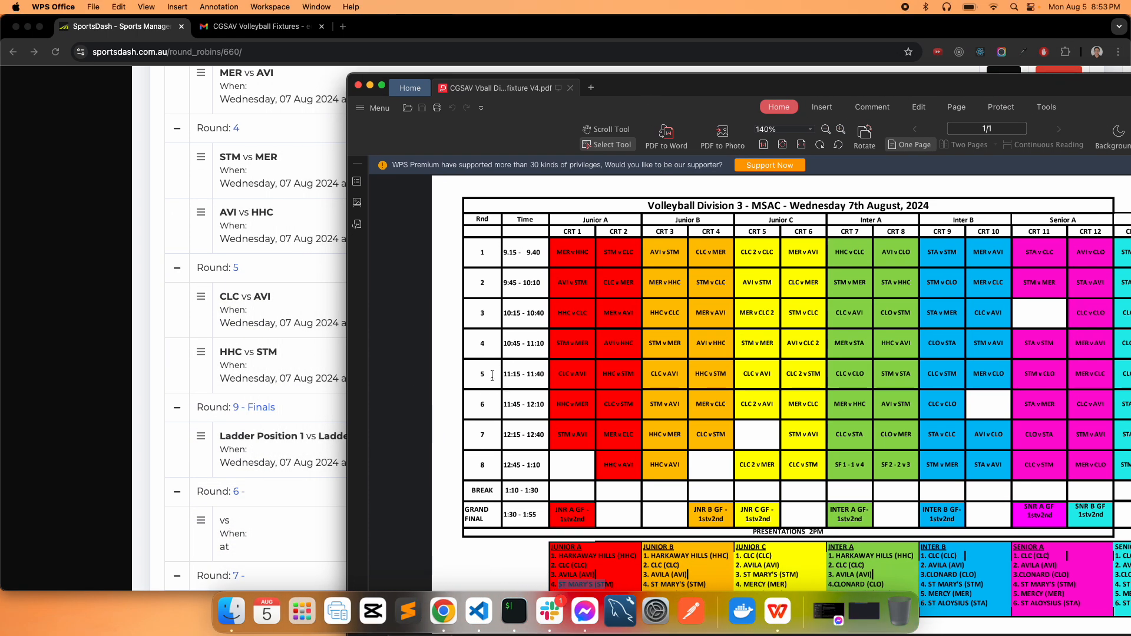
{"action": "left_click_drag", "start_coordinate": [480, 398], "coordinate": [591, 406]}
{"action": "left_click", "coordinate": [613, 420]}
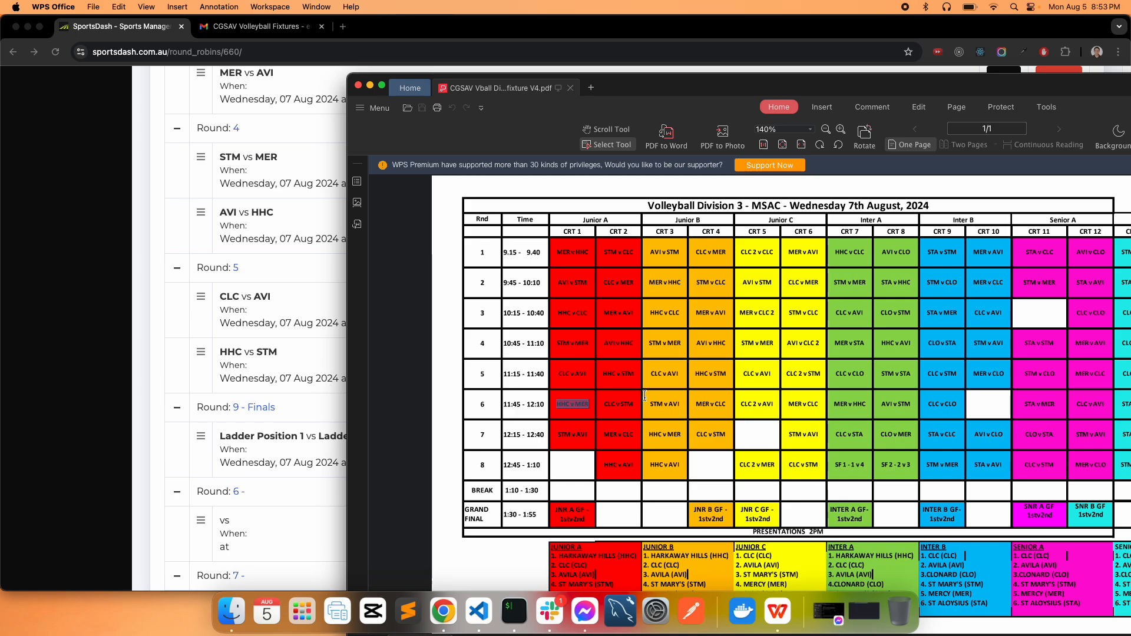
{"action": "left_click", "coordinate": [340, 360]}
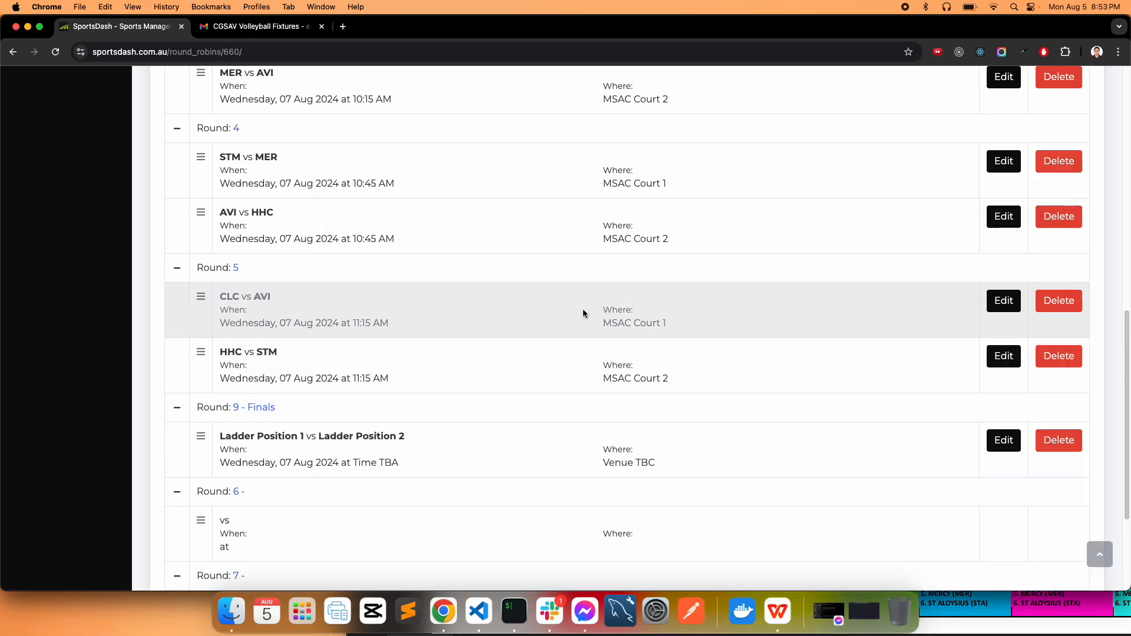
- Start adding a new match to the round robin and assign it to round 6
{"action": "scroll", "coordinate": [590, 313], "scroll_direction": "up", "scroll_amount": 10}
{"action": "left_click", "coordinate": [1078, 258]}
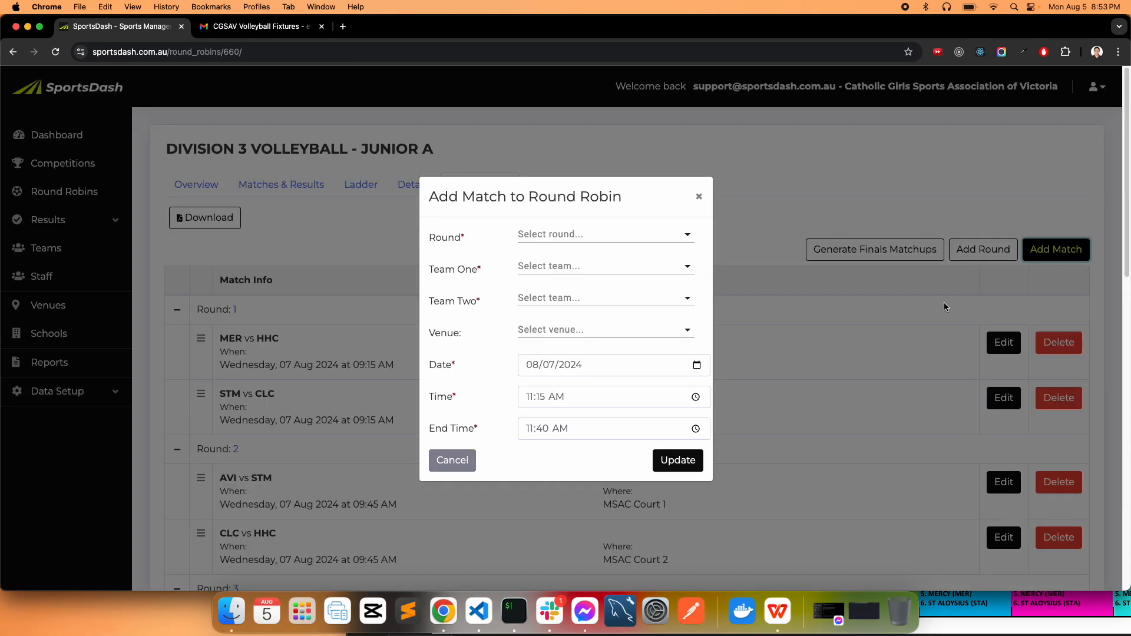
{"action": "left_click", "coordinate": [778, 612]}
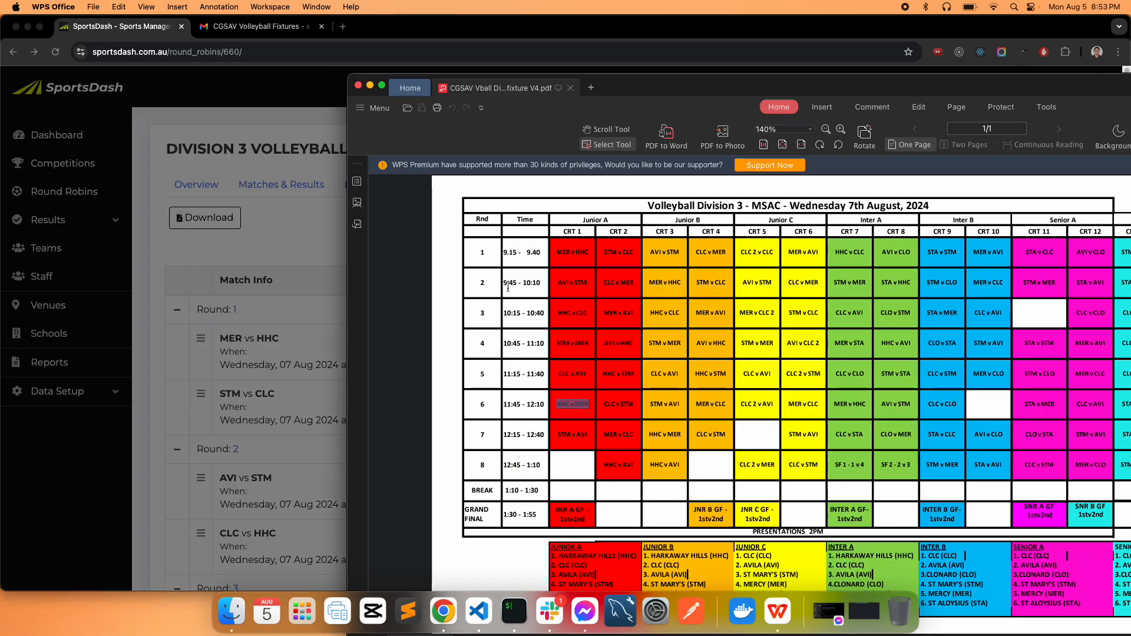
{"action": "left_click", "coordinate": [305, 379]}
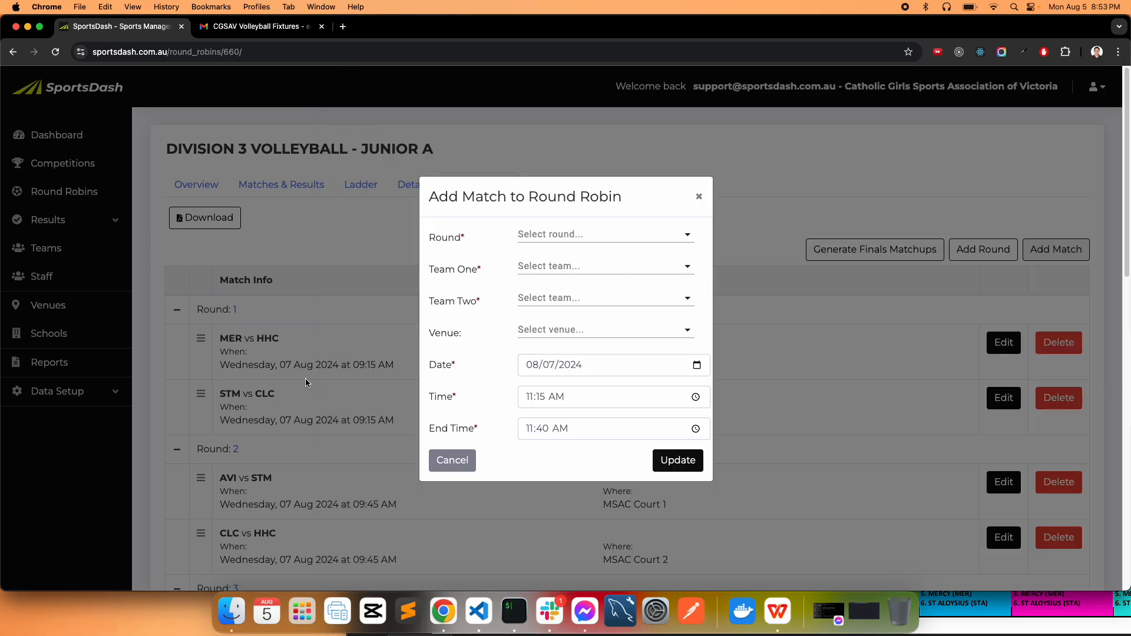
{"action": "left_click", "coordinate": [653, 233]}
{"action": "left_click", "coordinate": [562, 348]}
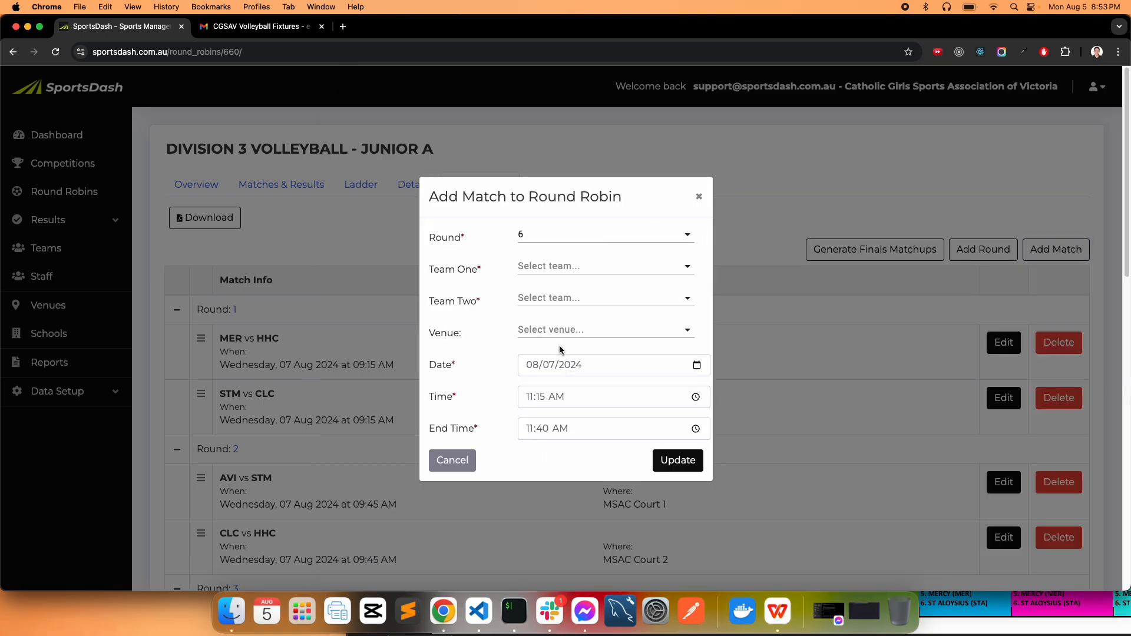
- Consult the fixture PDF and set the new round 6 match's teams to HARKAWAY HILLS vs MERCY
{"action": "left_click", "coordinate": [778, 612]}
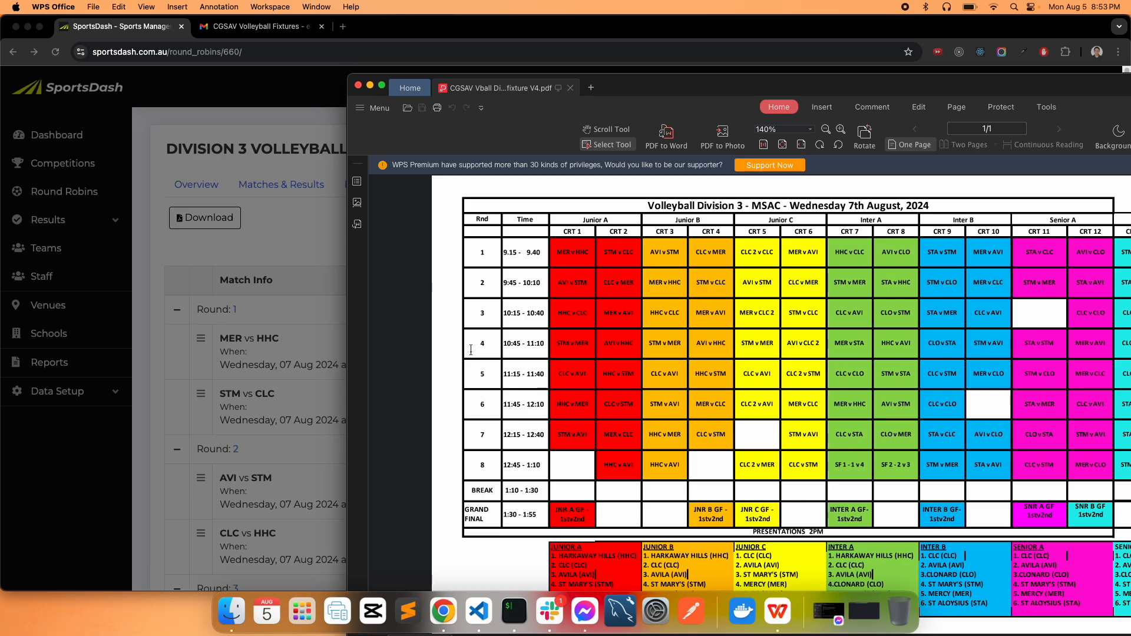
{"action": "left_click", "coordinate": [318, 277]}
{"action": "left_click", "coordinate": [581, 271]}
{"action": "left_click", "coordinate": [571, 322]}
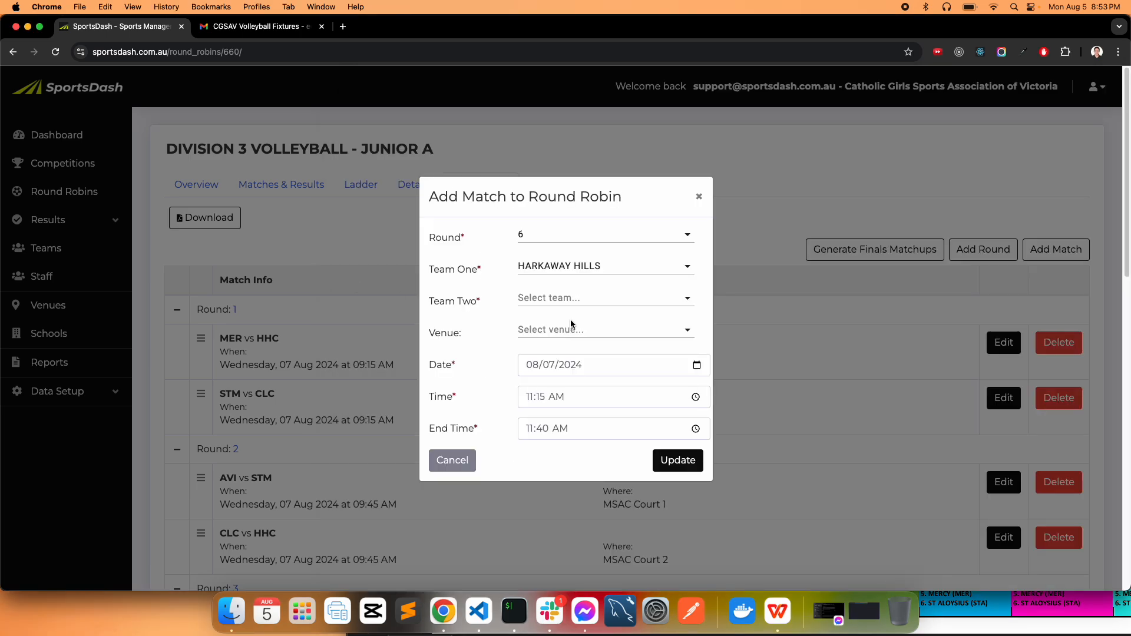
{"action": "left_click", "coordinate": [569, 305]}
{"action": "left_click", "coordinate": [540, 429]}
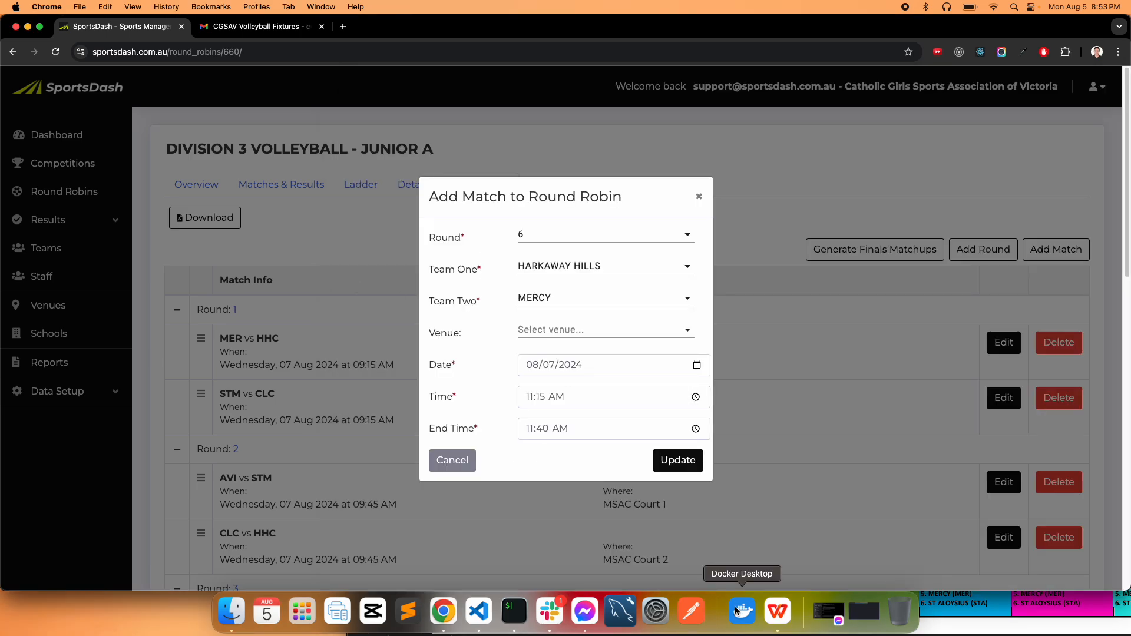
- Schedule the new match from 11:45 AM to 12:10 PM at MSAC Court 1, checking the details against the fixture PDF
{"action": "left_click", "coordinate": [778, 612]}
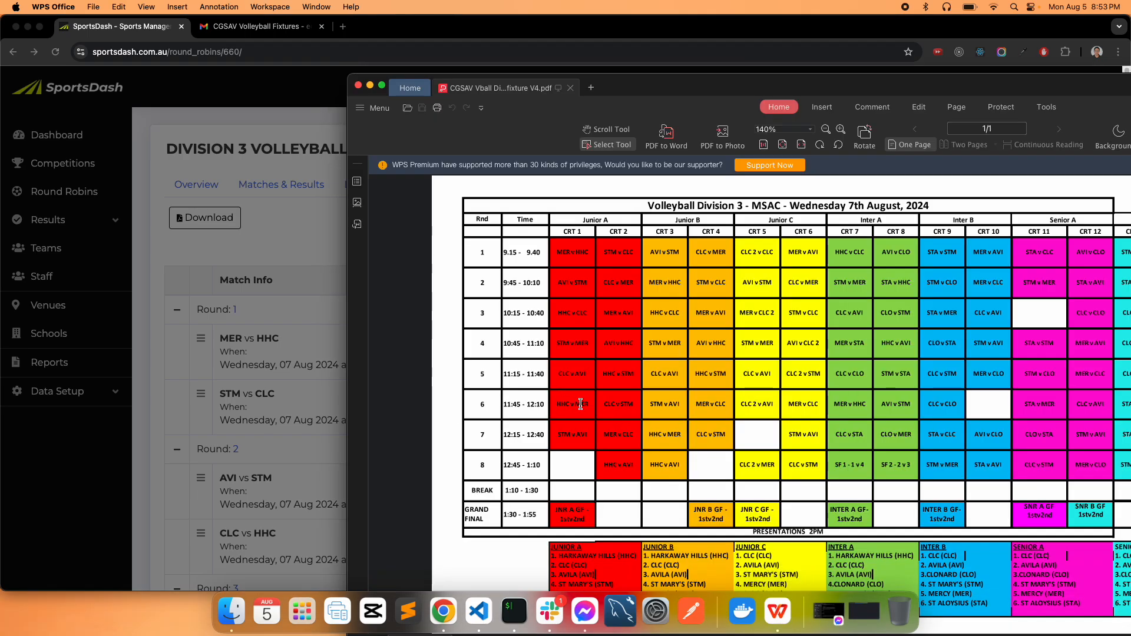
{"action": "left_click", "coordinate": [336, 328]}
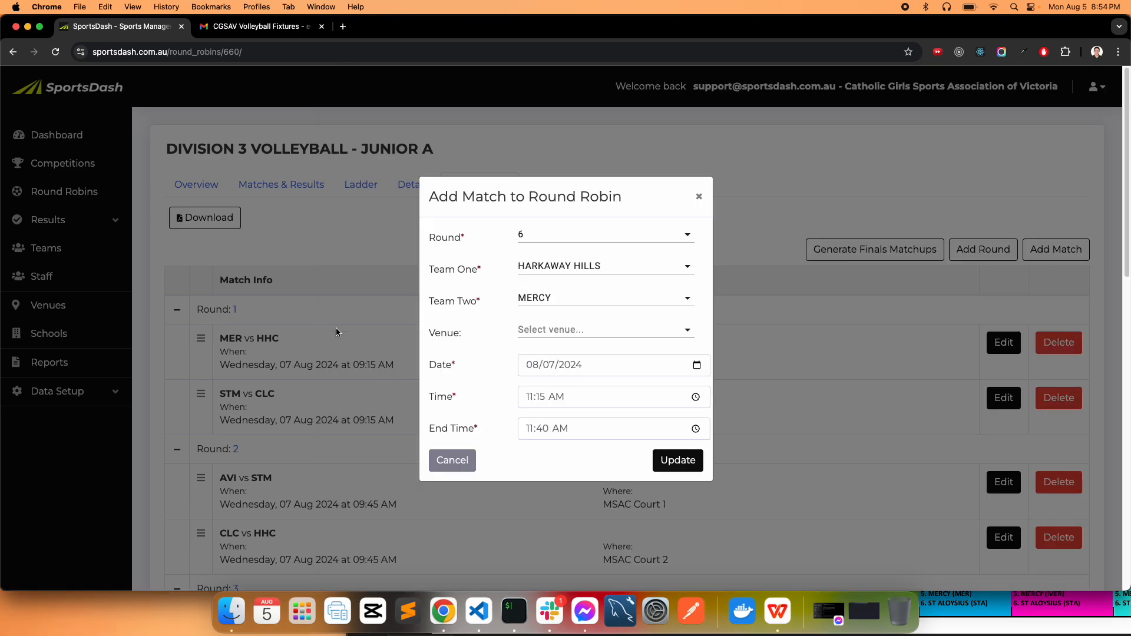
{"action": "left_click", "coordinate": [541, 397]}
{"action": "type", "text": "45"}
{"action": "left_click", "coordinate": [543, 432]}
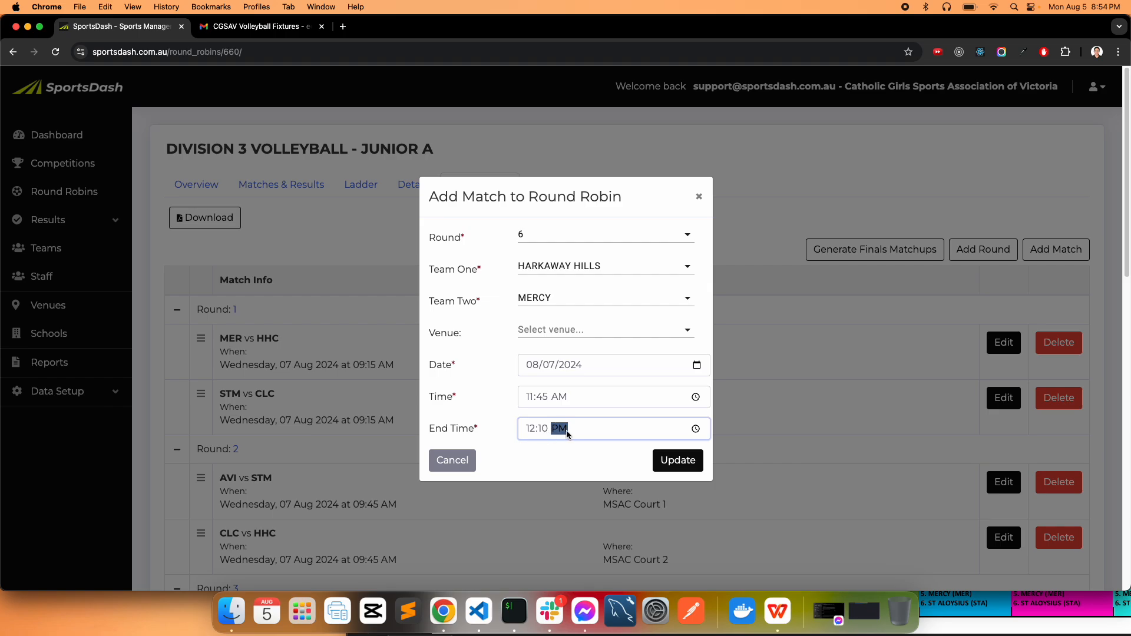
{"action": "left_click", "coordinate": [570, 330]}
{"action": "left_click", "coordinate": [566, 346]}
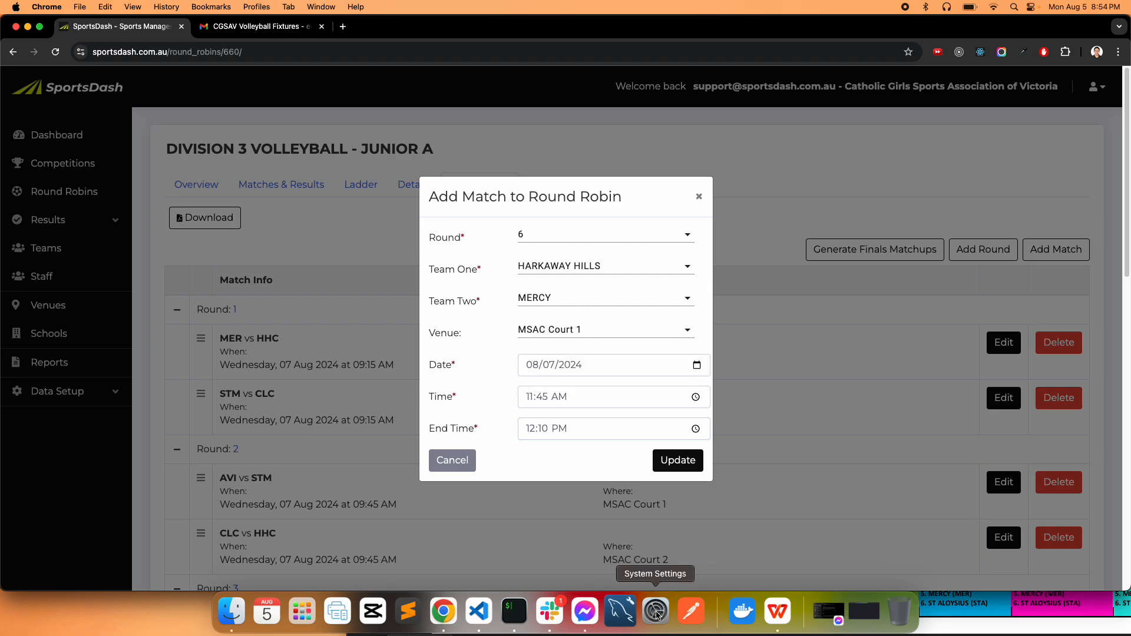
{"action": "left_click", "coordinate": [778, 611]}
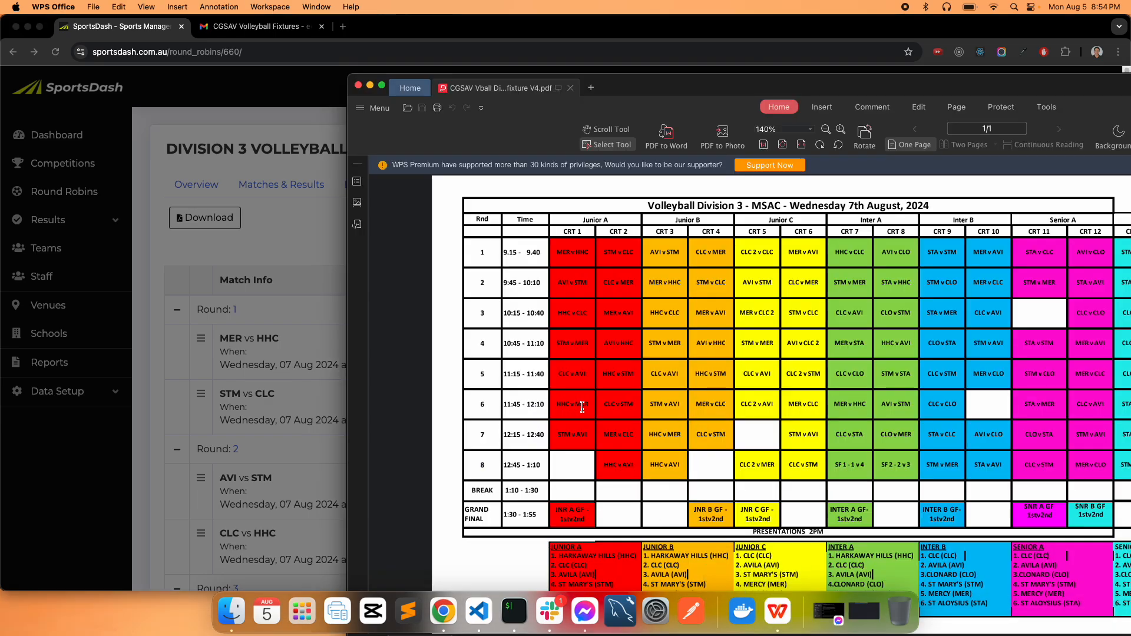
- Save the new HARKAWAY HILLS vs MERCY match and check its entry under round 6 in the fixture list
{"action": "left_click", "coordinate": [346, 373]}
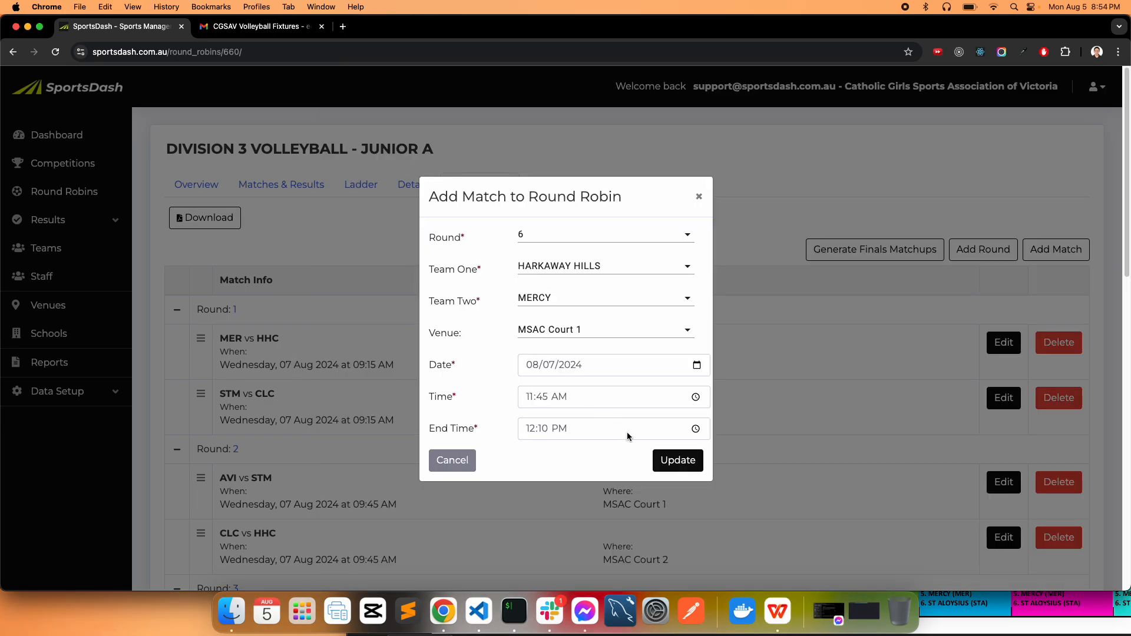
{"action": "left_click", "coordinate": [668, 462]}
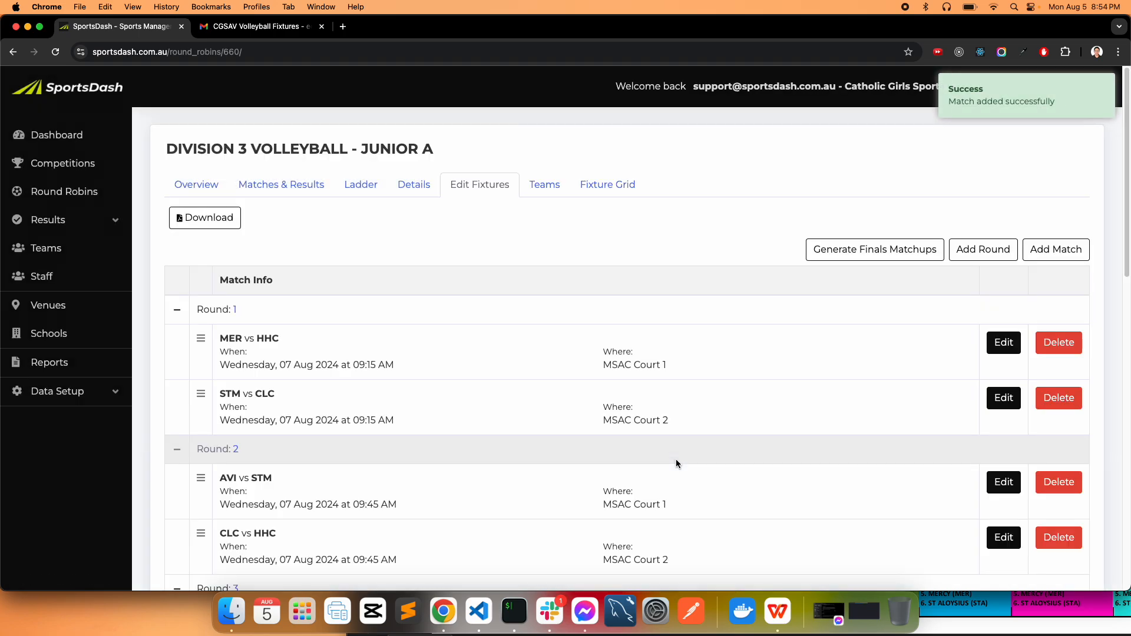
{"action": "scroll", "coordinate": [676, 458], "scroll_direction": "down", "scroll_amount": 13}
{"action": "scroll", "coordinate": [510, 442], "scroll_direction": "up", "scroll_amount": 3}
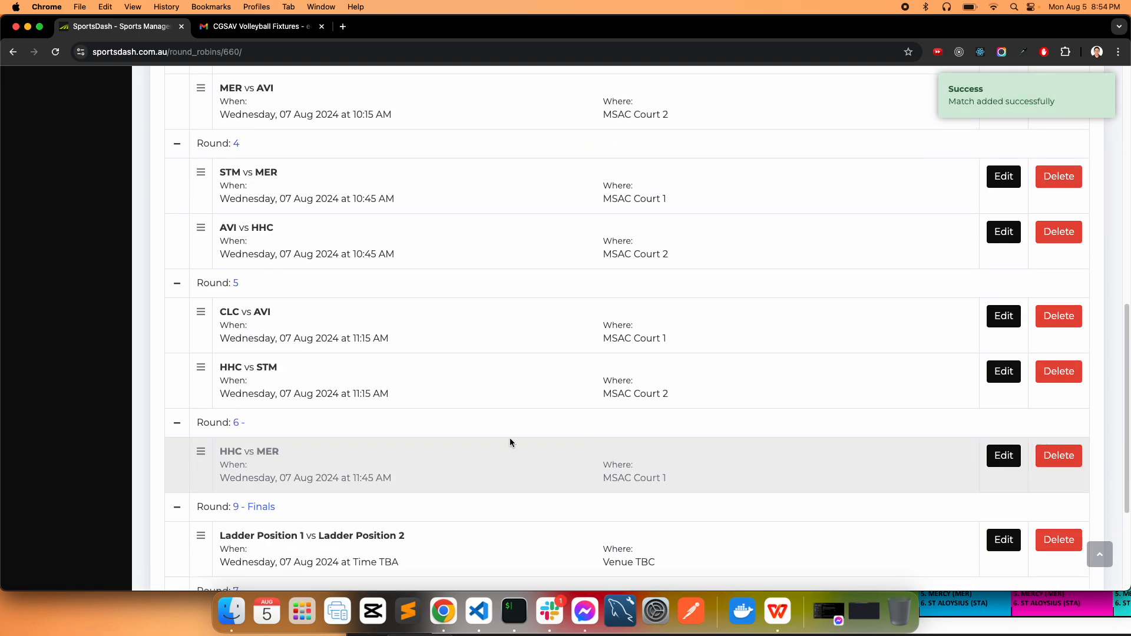
{"action": "scroll", "coordinate": [394, 490], "scroll_direction": "down", "scroll_amount": 1}
{"action": "scroll", "coordinate": [381, 388], "scroll_direction": "up", "scroll_amount": 11}
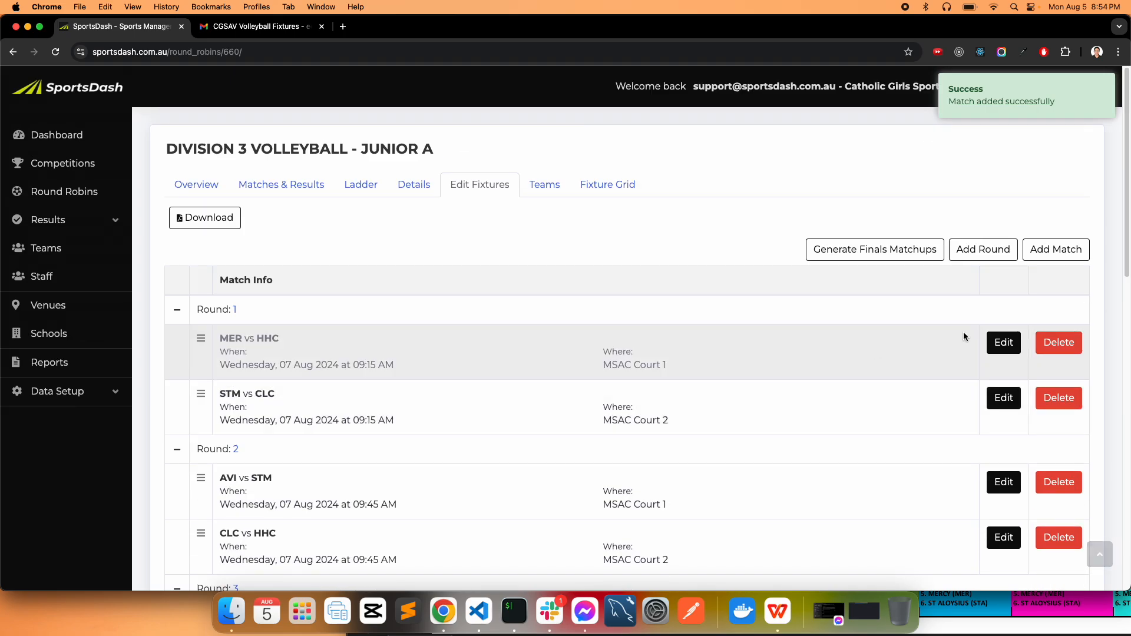
- Start another round 6 match and, consulting the fixture PDF, set its teams to CLC vs ST MARY'S
{"action": "left_click", "coordinate": [1064, 247]}
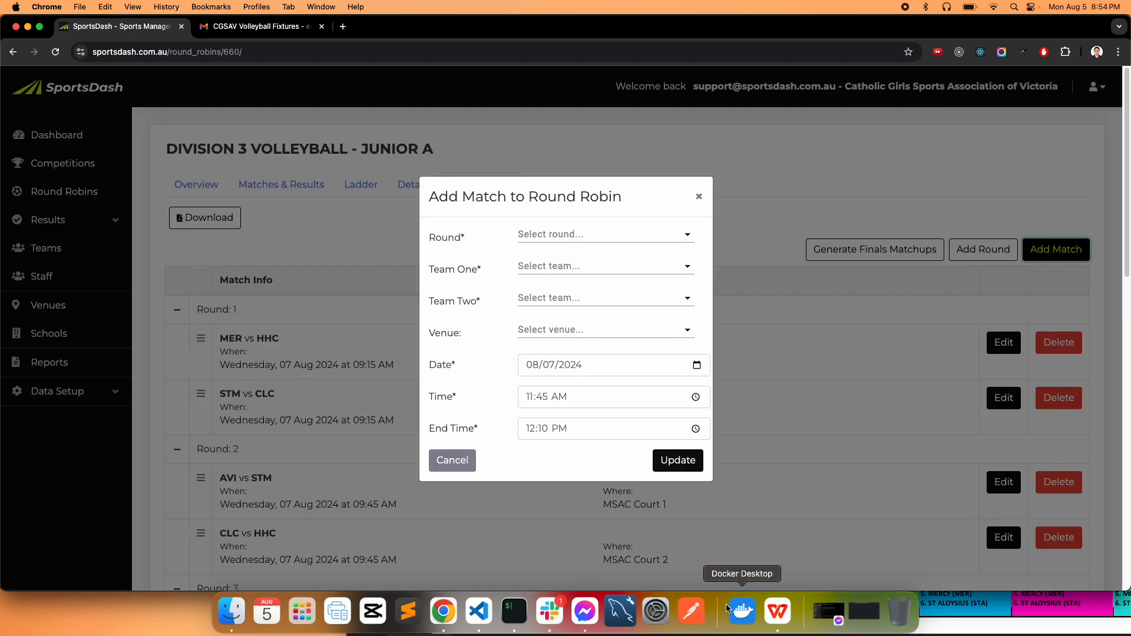
{"action": "left_click", "coordinate": [777, 611]}
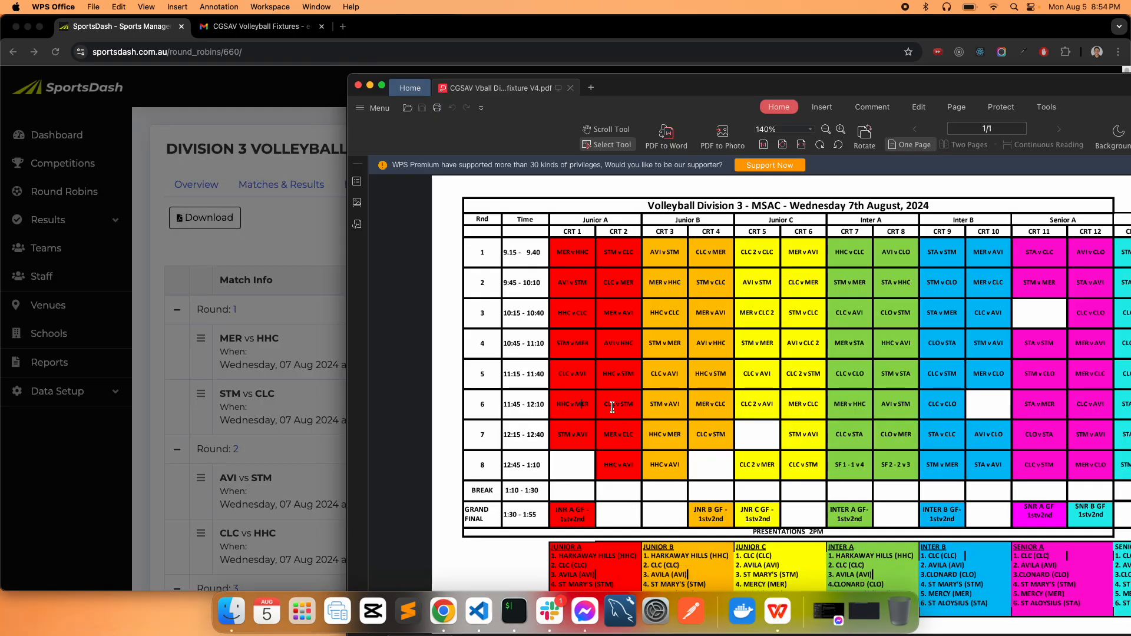
{"action": "left_click", "coordinate": [444, 612]}
{"action": "left_click", "coordinate": [557, 236]}
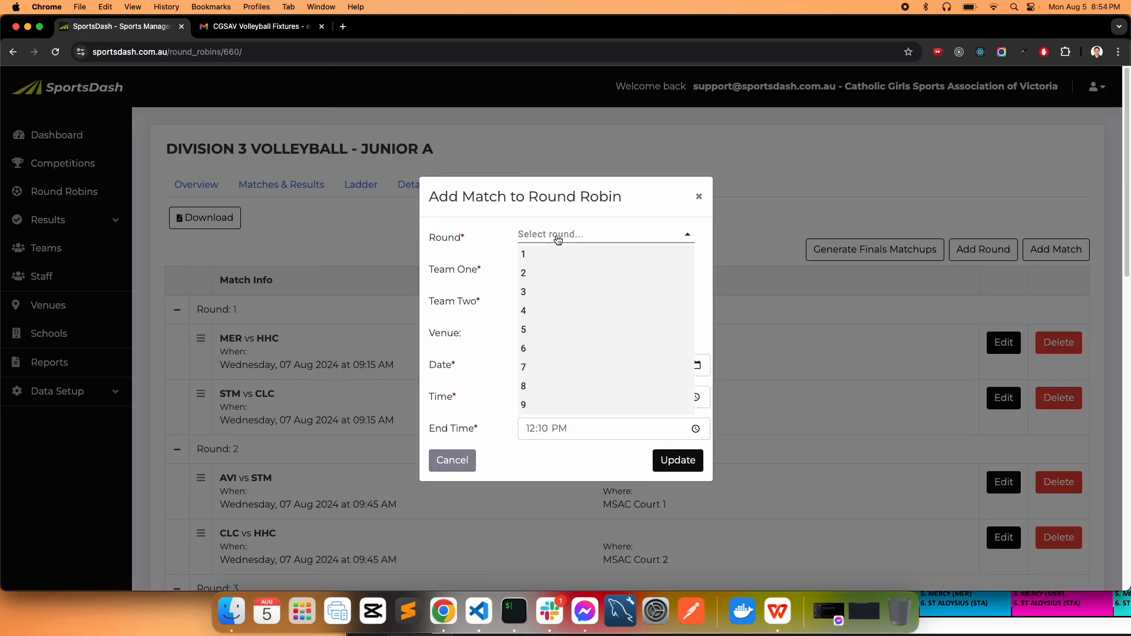
{"action": "left_click", "coordinate": [528, 348]}
{"action": "left_click", "coordinate": [550, 267]}
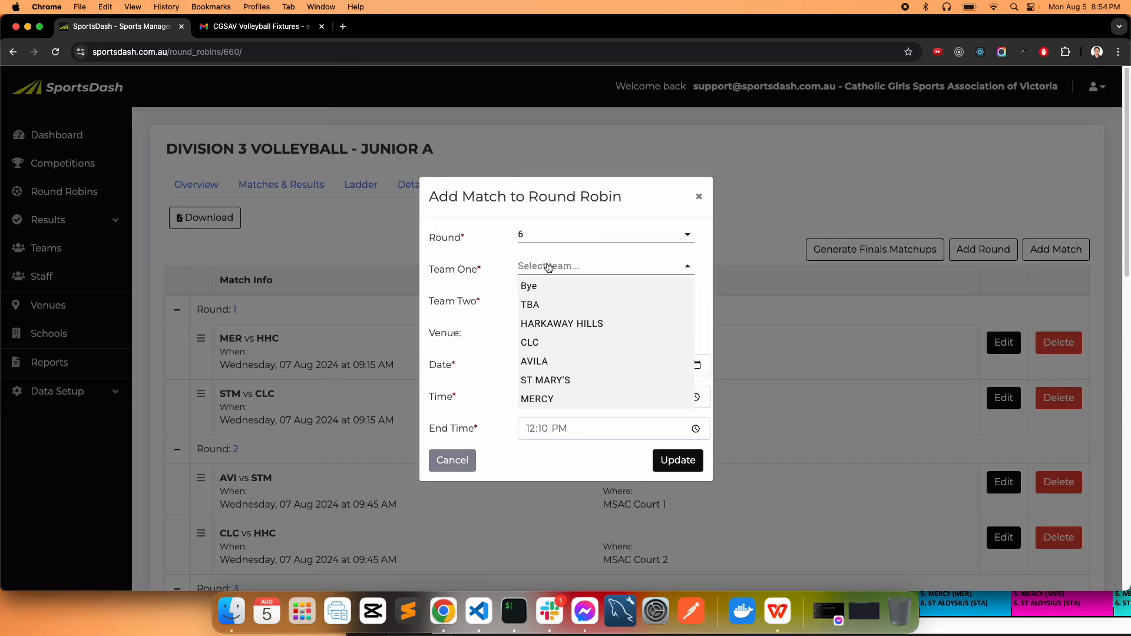
{"action": "left_click", "coordinate": [548, 341]}
{"action": "left_click", "coordinate": [554, 302]}
{"action": "left_click", "coordinate": [556, 411]}
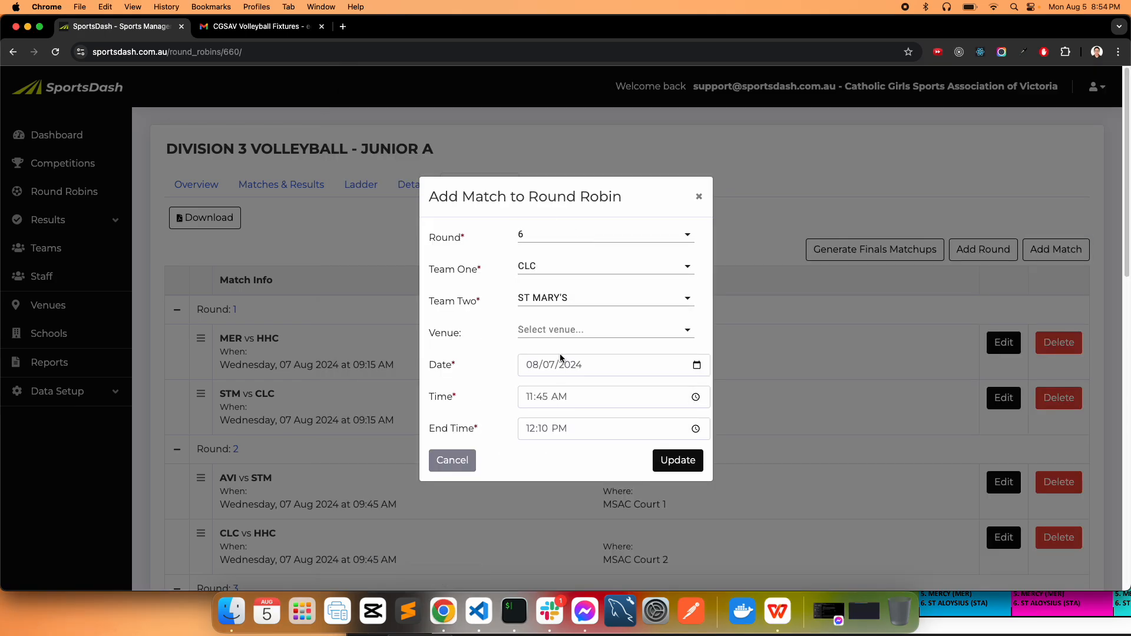
- Assign the CLC vs ST MARY'S match to MSAC Court 2, check it against the fixture PDF, and save it
{"action": "left_click", "coordinate": [559, 333]}
{"action": "left_click", "coordinate": [562, 366]}
{"action": "left_click", "coordinate": [775, 612]}
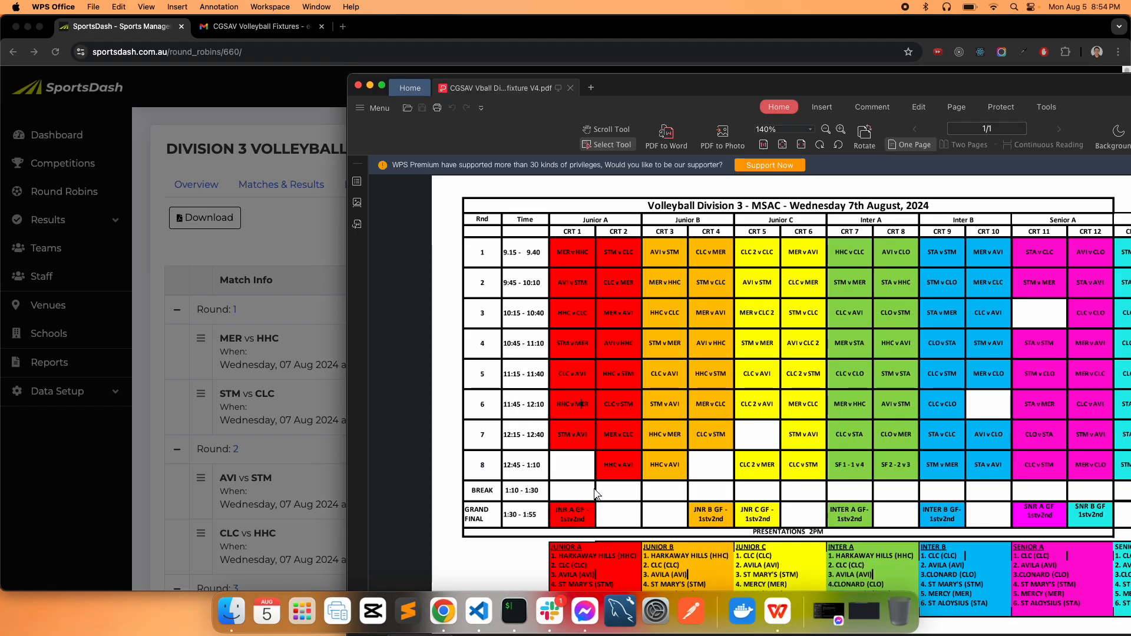
{"action": "left_click", "coordinate": [321, 423]}
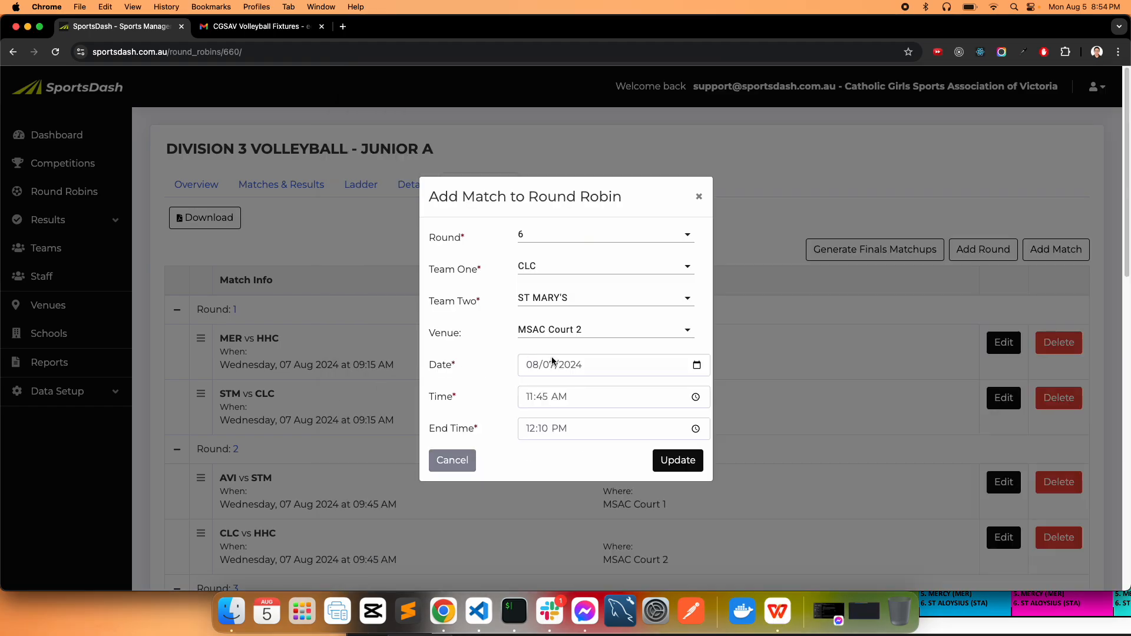
{"action": "left_click", "coordinate": [679, 463]}
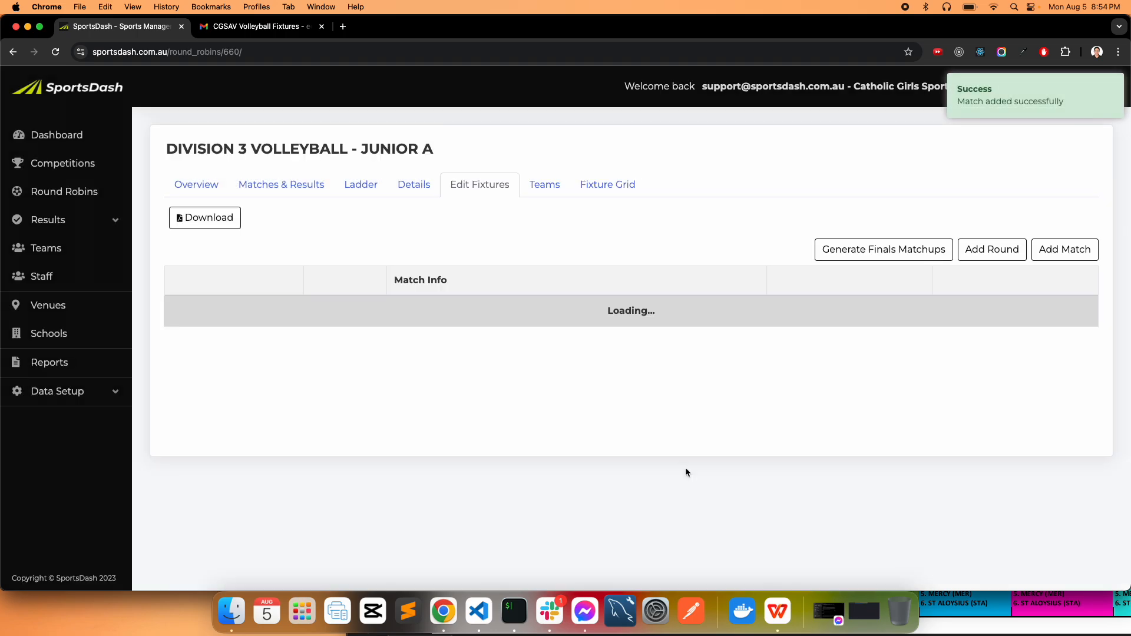
- Consult the fixture PDF, then start a new match in the round robin and assign it to round 7
{"action": "left_click", "coordinate": [766, 600]}
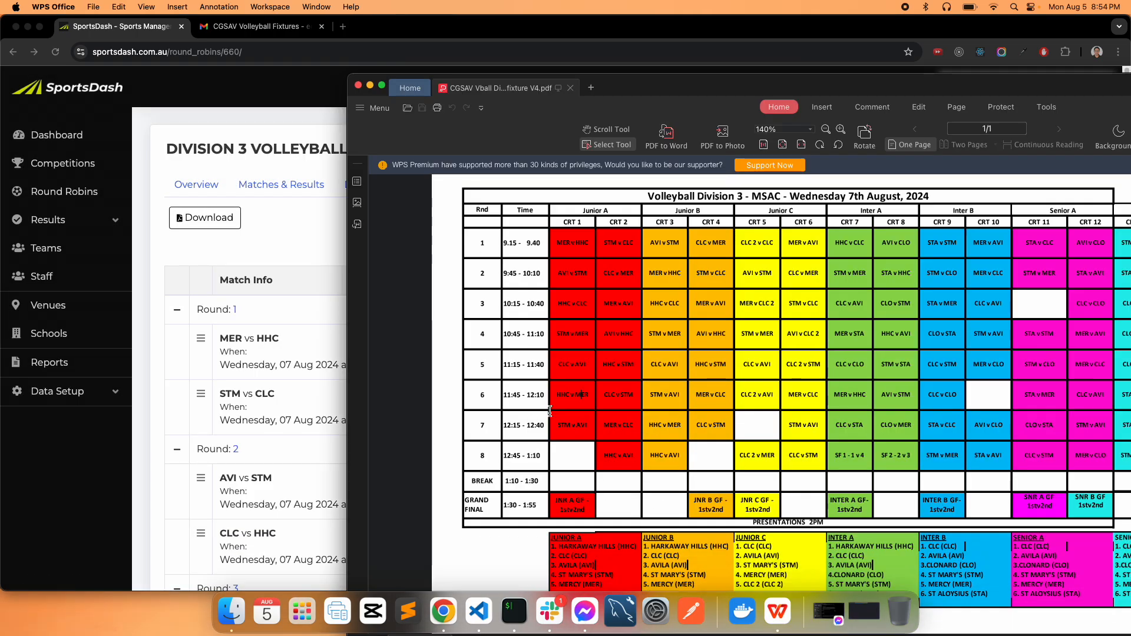
{"action": "key", "text": "super+Tab"}
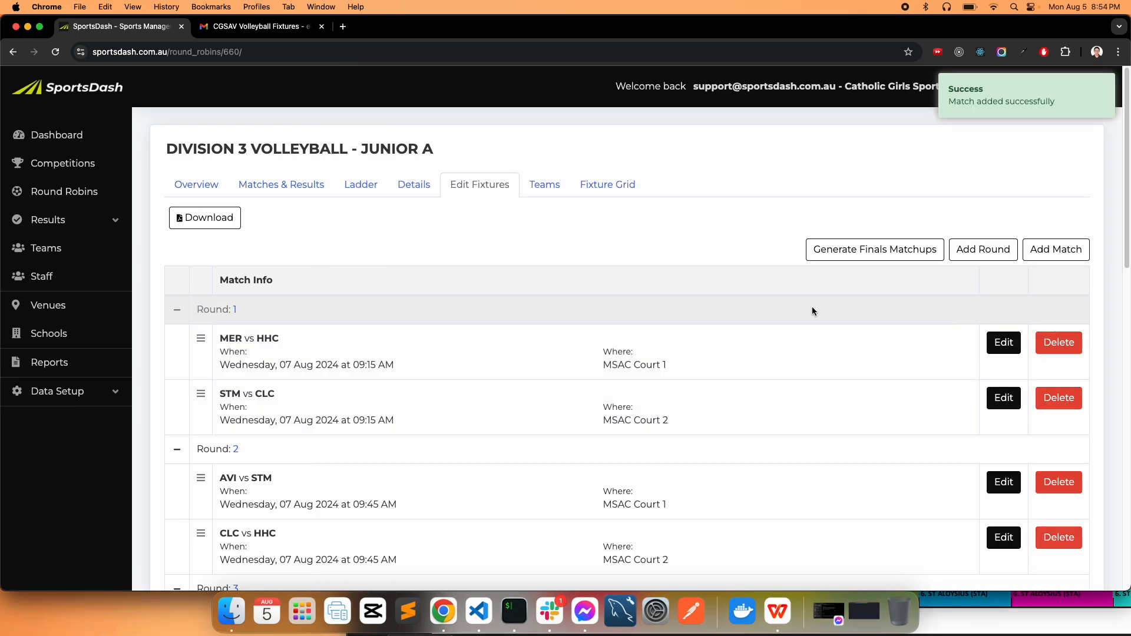
{"action": "left_click", "coordinate": [1053, 253]}
{"action": "left_click", "coordinate": [554, 235]}
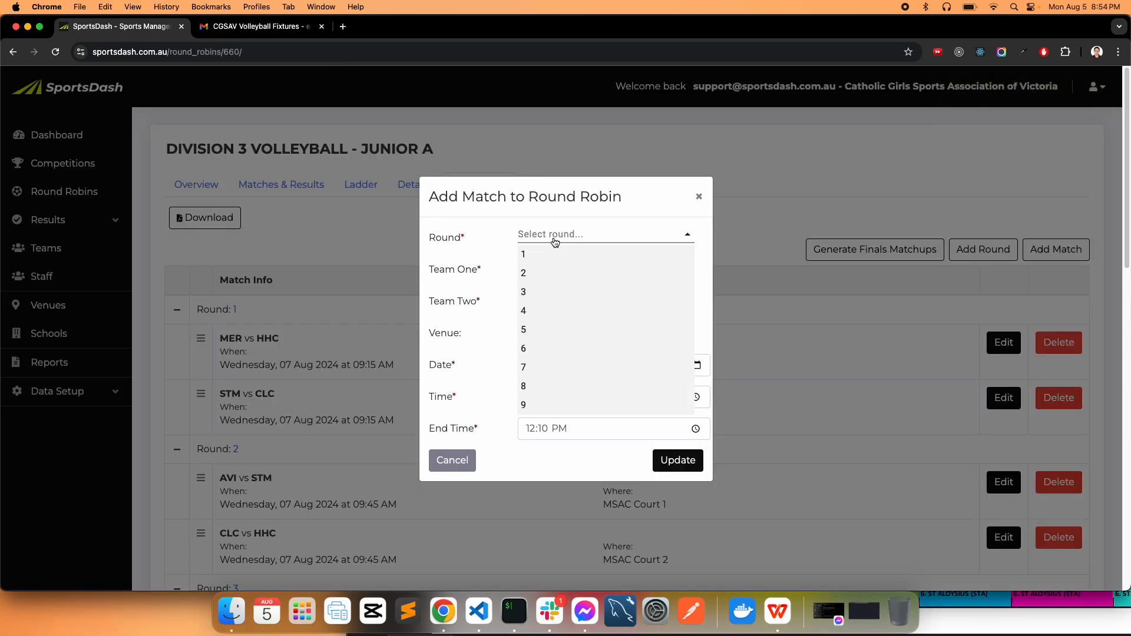
{"action": "left_click", "coordinate": [535, 367]}
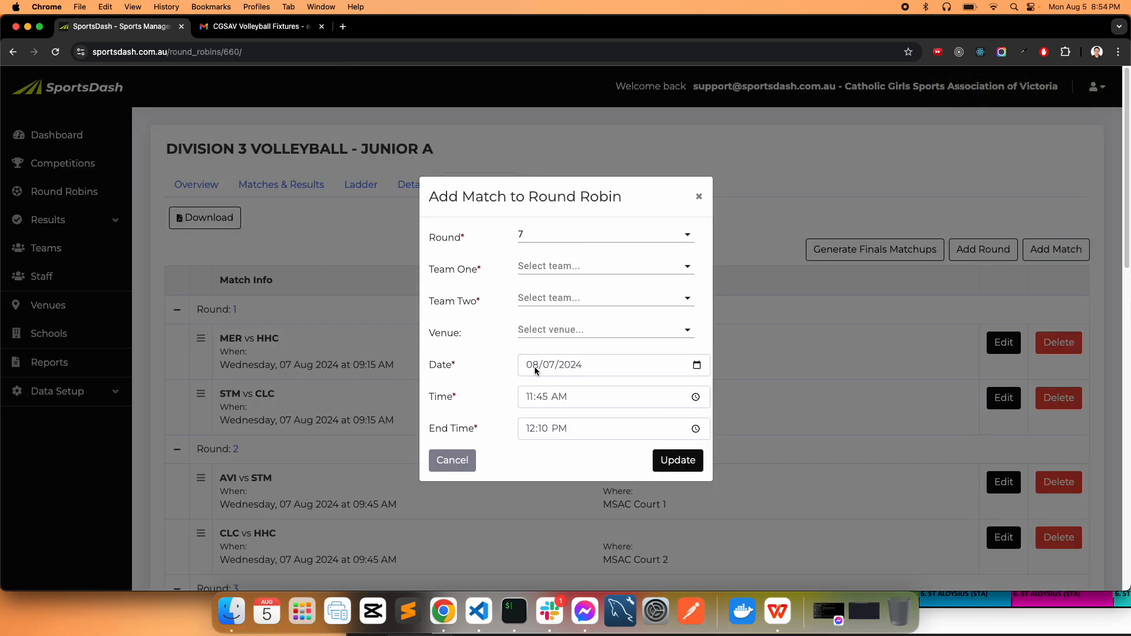
- Look up round 7 in the fixture PDF and set the new match's teams to ST MARY'S vs AVILA
{"action": "left_click", "coordinate": [777, 612]}
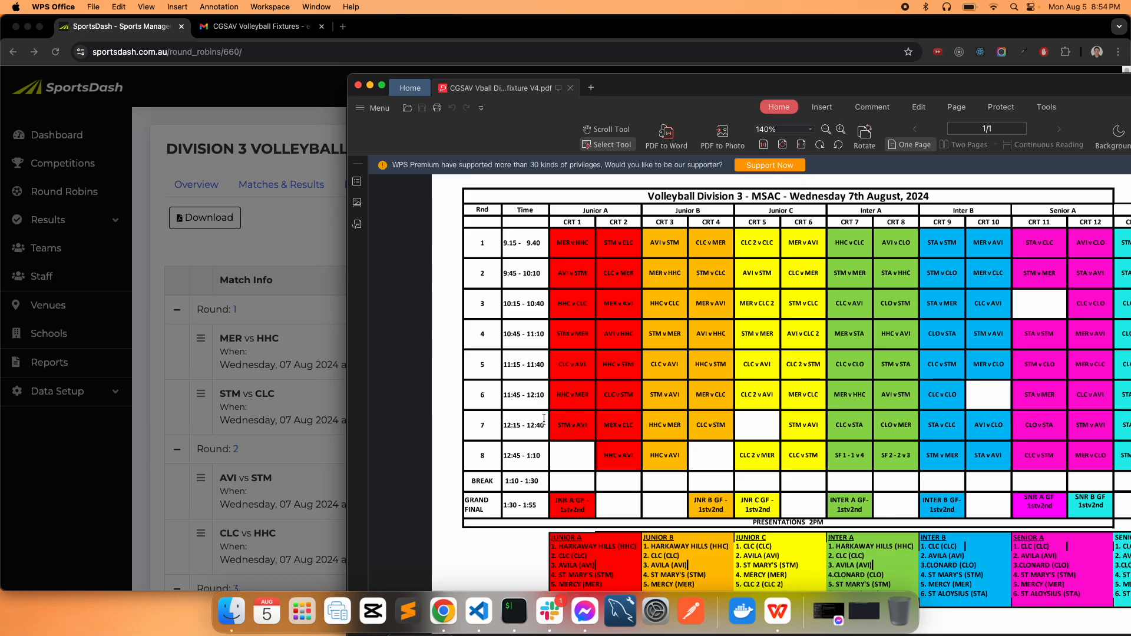
{"action": "key", "text": "super+Tab"}
{"action": "left_click", "coordinate": [566, 276]}
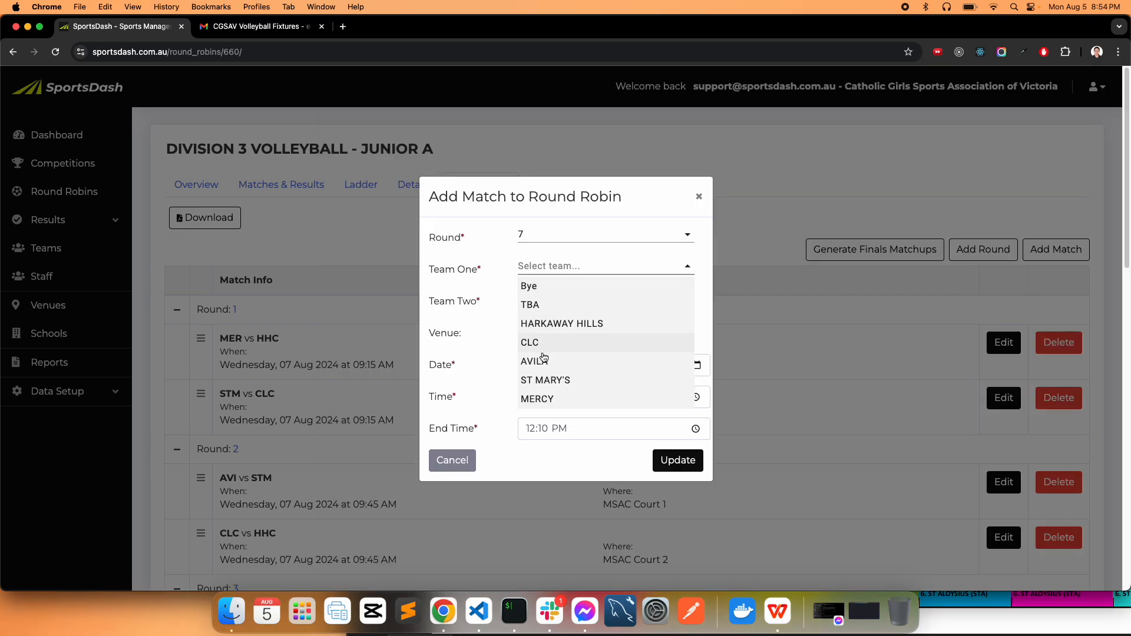
{"action": "left_click", "coordinate": [545, 380]}
{"action": "left_click", "coordinate": [558, 300]}
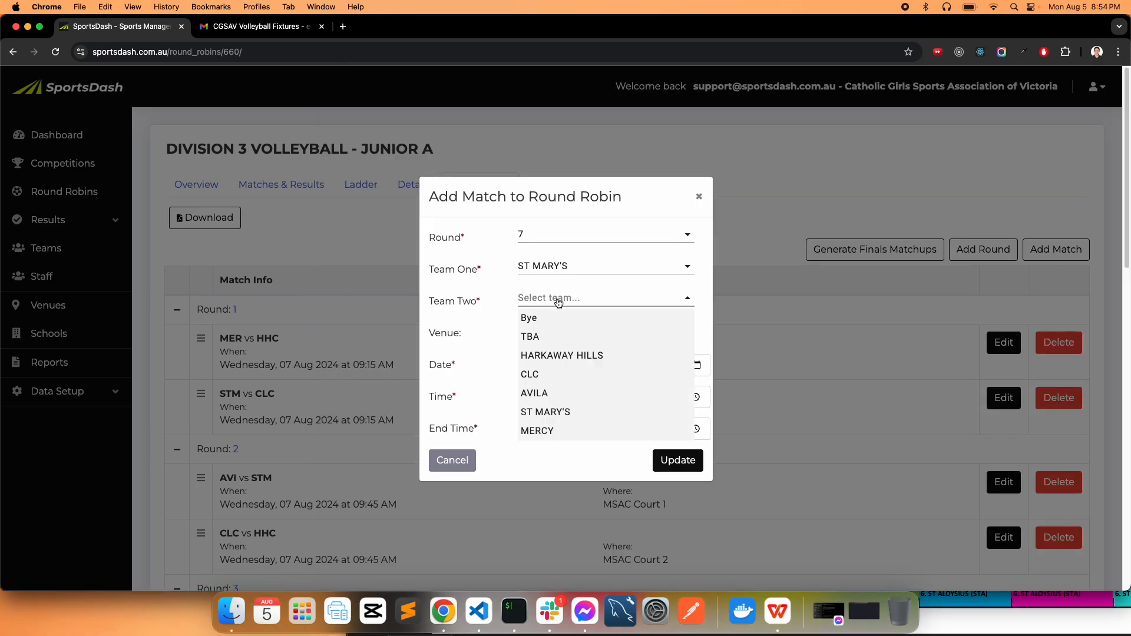
{"action": "left_click", "coordinate": [557, 393]}
- Set the ST MARY'S vs AVILA match to run from 12:15 PM to 12:40 PM, following the fixture PDF
{"action": "left_click", "coordinate": [766, 602]}
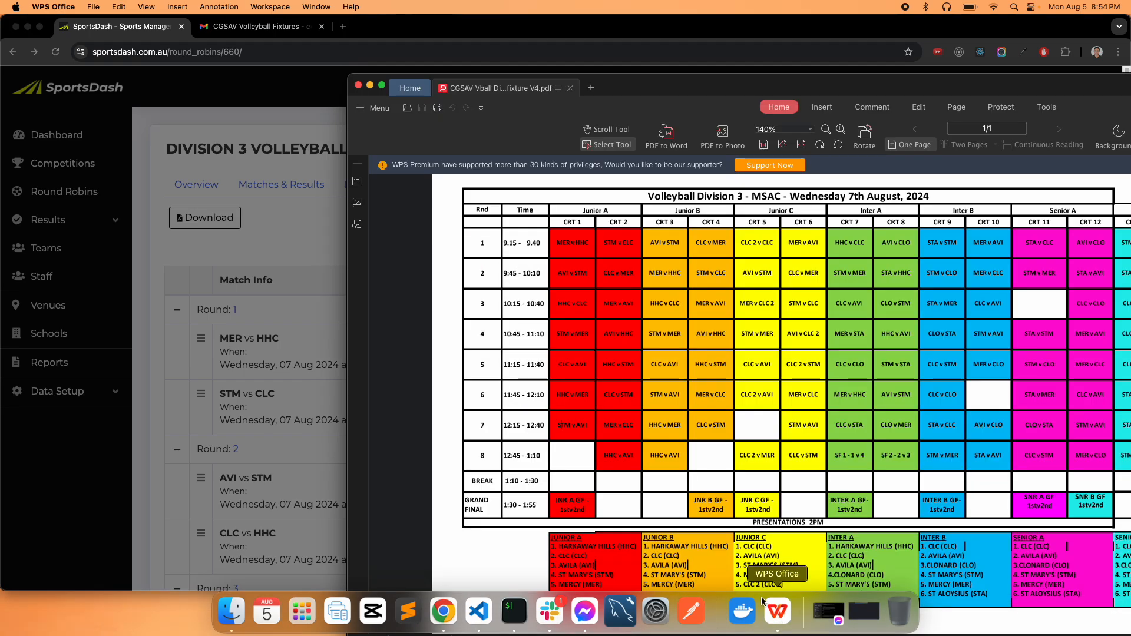
{"action": "left_click", "coordinate": [332, 277]}
{"action": "left_click", "coordinate": [528, 403]}
{"action": "type", "text": "12:15 PM"}
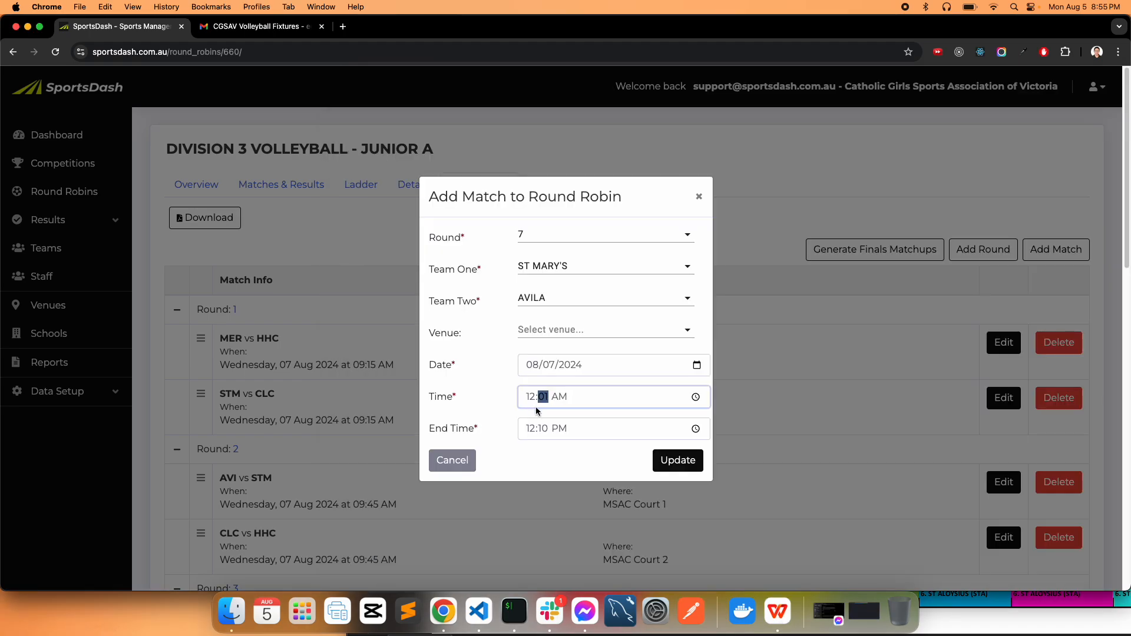
{"action": "left_click", "coordinate": [780, 608]}
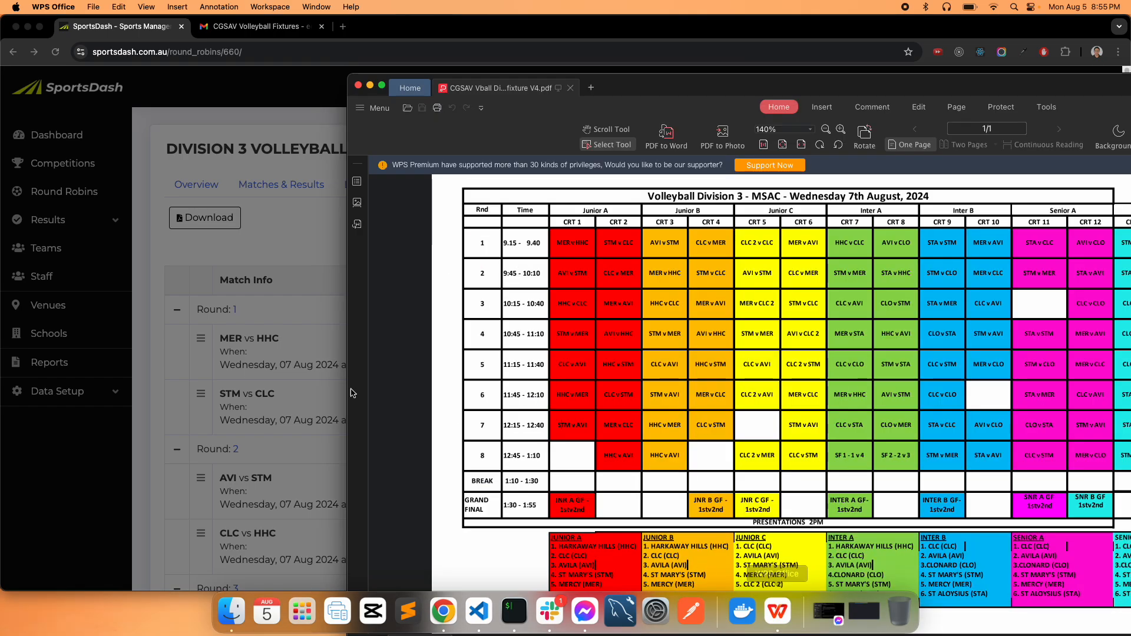
{"action": "left_click", "coordinate": [279, 274]}
{"action": "type", "text": "15 PM"}
{"action": "left_click", "coordinate": [538, 432]}
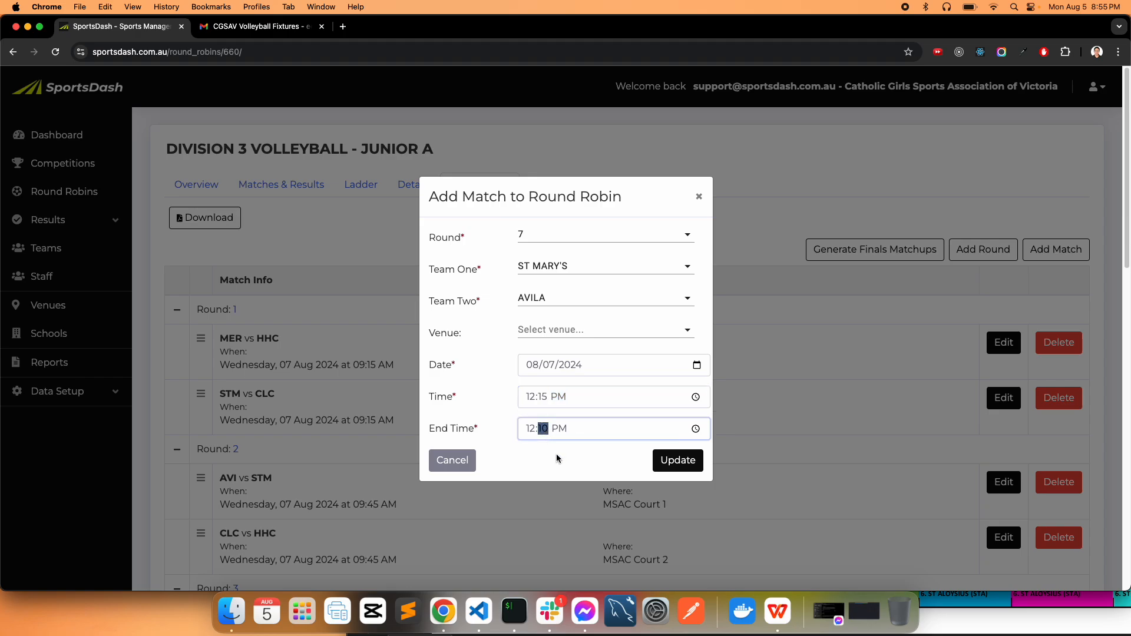
{"action": "type", "text": "1240"}
- Assign the ST MARY'S vs AVILA match to MSAC Court 1, verify it against the fixture PDF, and save it
{"action": "left_click", "coordinate": [560, 330]}
{"action": "left_click", "coordinate": [563, 348]}
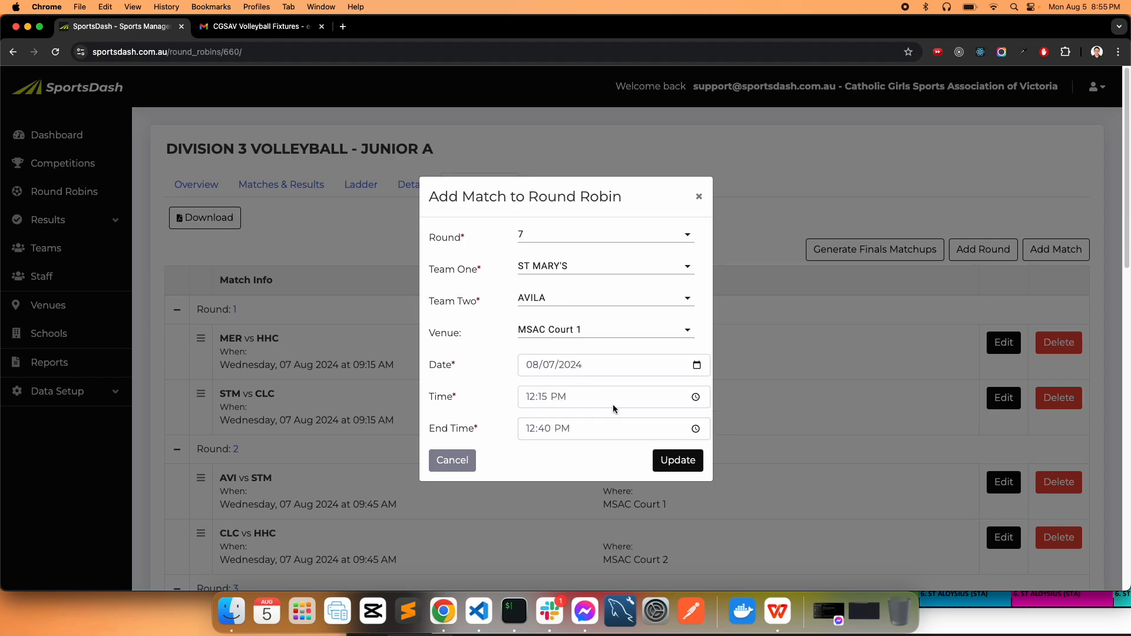
{"action": "left_click", "coordinate": [777, 612]}
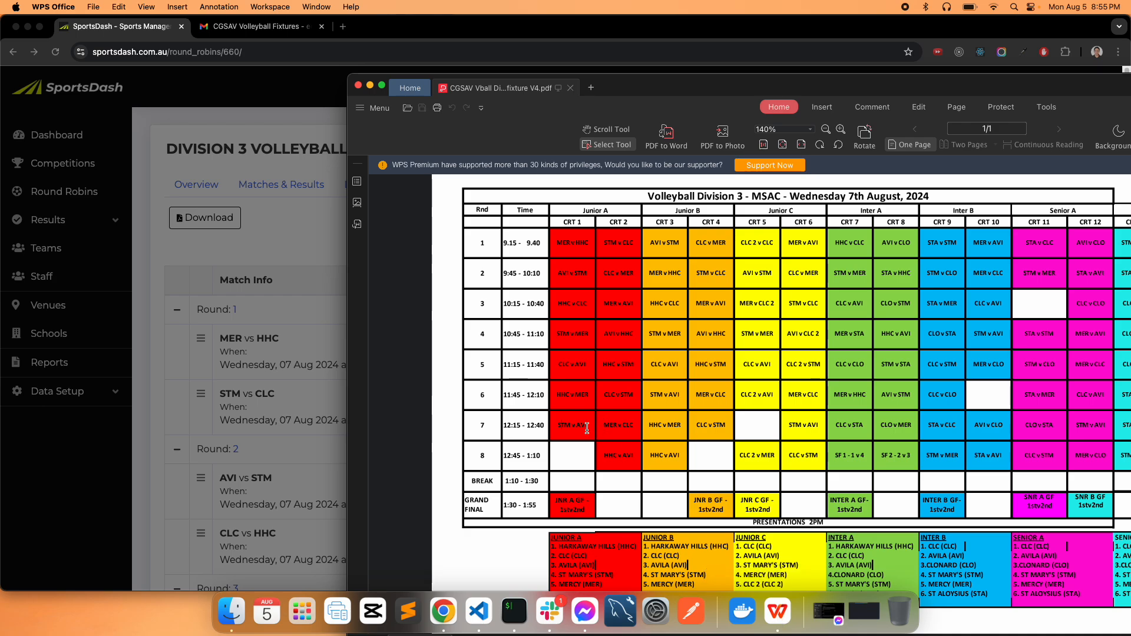
{"action": "left_click", "coordinate": [277, 232]}
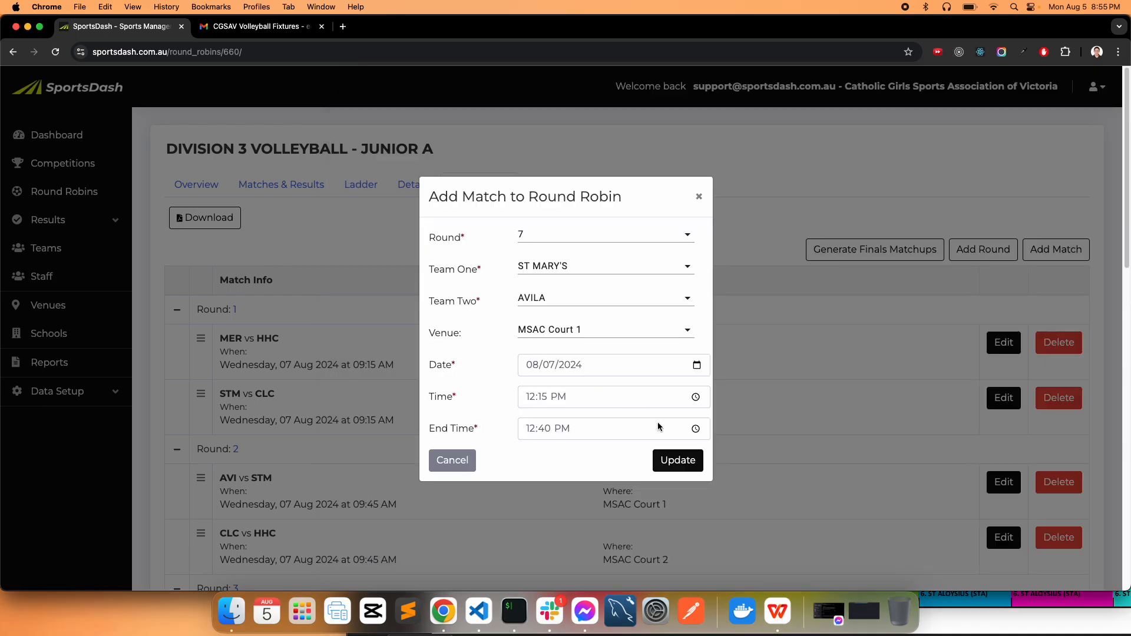
{"action": "left_click", "coordinate": [675, 459]}
- Start a second round 7 match and, using the fixture PDF's court 2 entry, set its teams to MERCY vs CLC
{"action": "left_click", "coordinate": [1032, 255]}
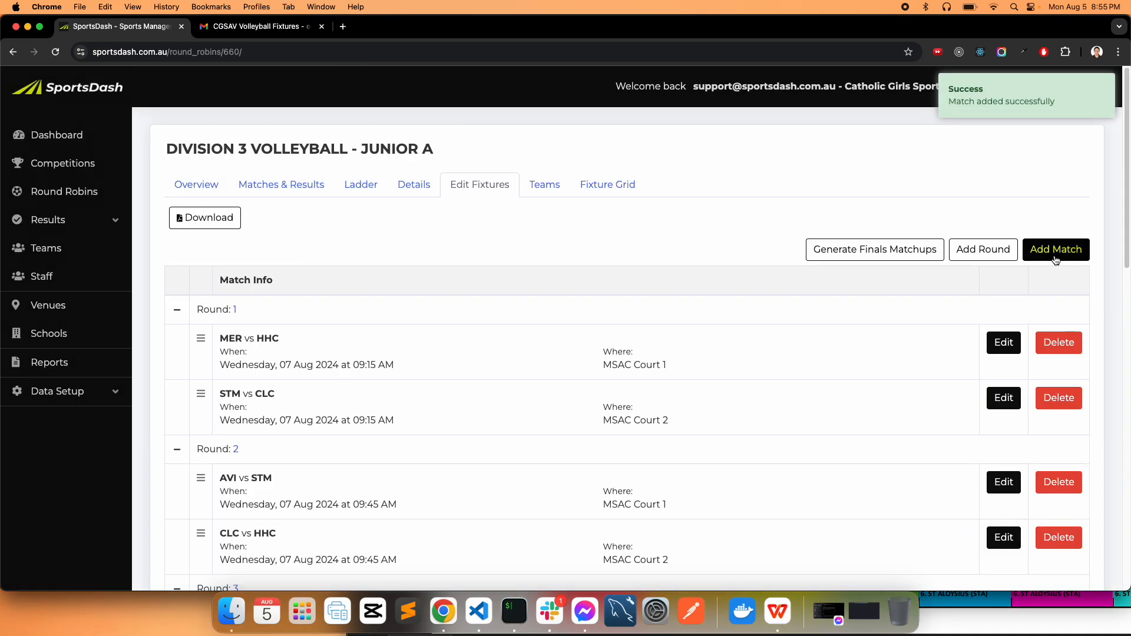
{"action": "left_click", "coordinate": [778, 612]}
{"action": "scroll", "coordinate": [618, 407], "scroll_direction": "down", "scroll_amount": 1}
{"action": "left_click_drag", "start_coordinate": [602, 416], "coordinate": [632, 417]}
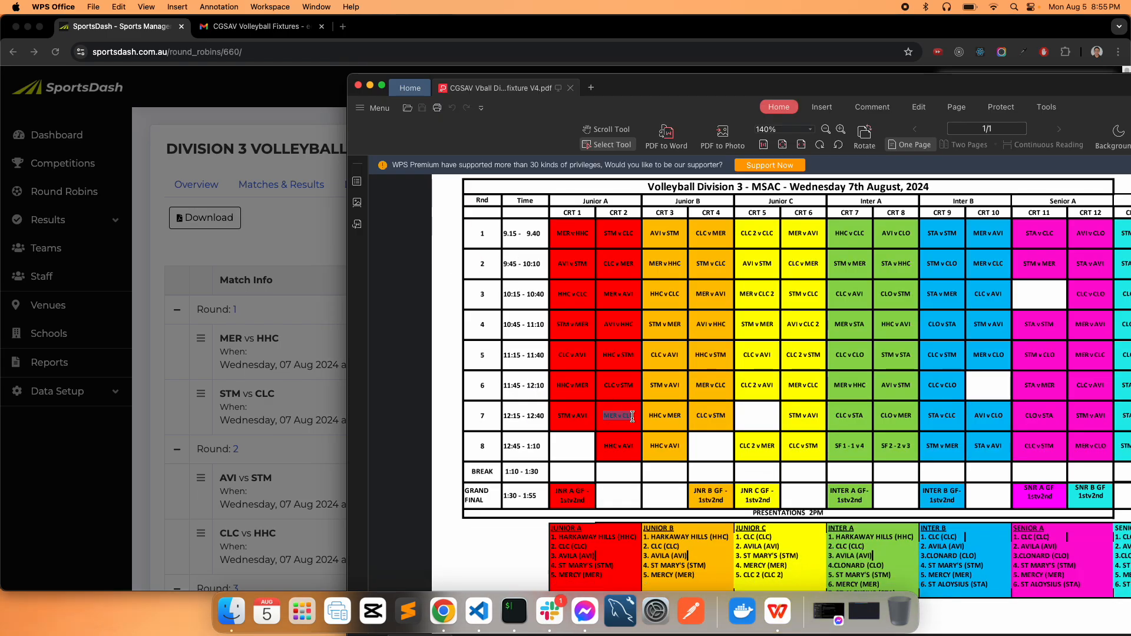
{"action": "left_click", "coordinate": [278, 259]}
{"action": "left_click", "coordinate": [566, 235]}
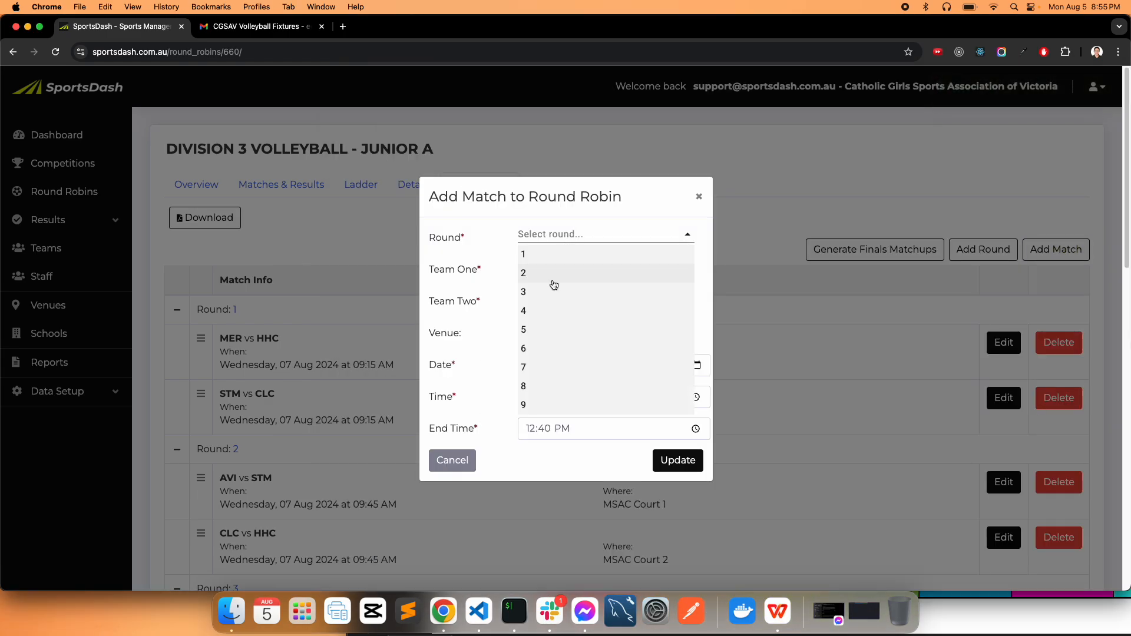
{"action": "left_click", "coordinate": [544, 364]}
{"action": "left_click", "coordinate": [560, 266]}
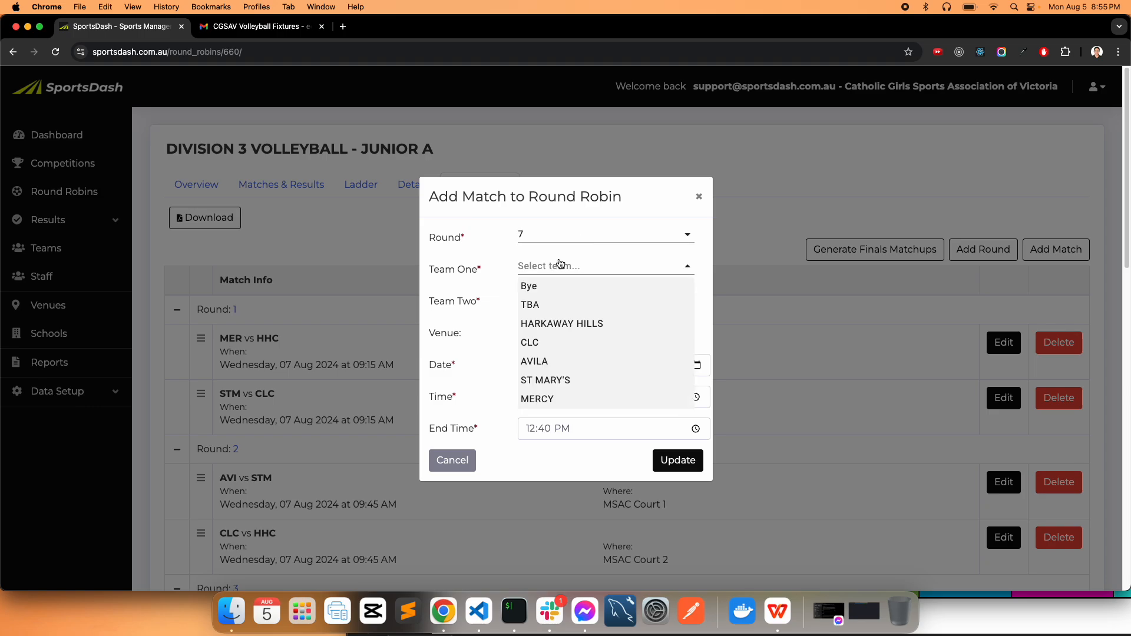
{"action": "left_click", "coordinate": [557, 398]}
{"action": "left_click", "coordinate": [561, 301]}
{"action": "left_click", "coordinate": [548, 377]}
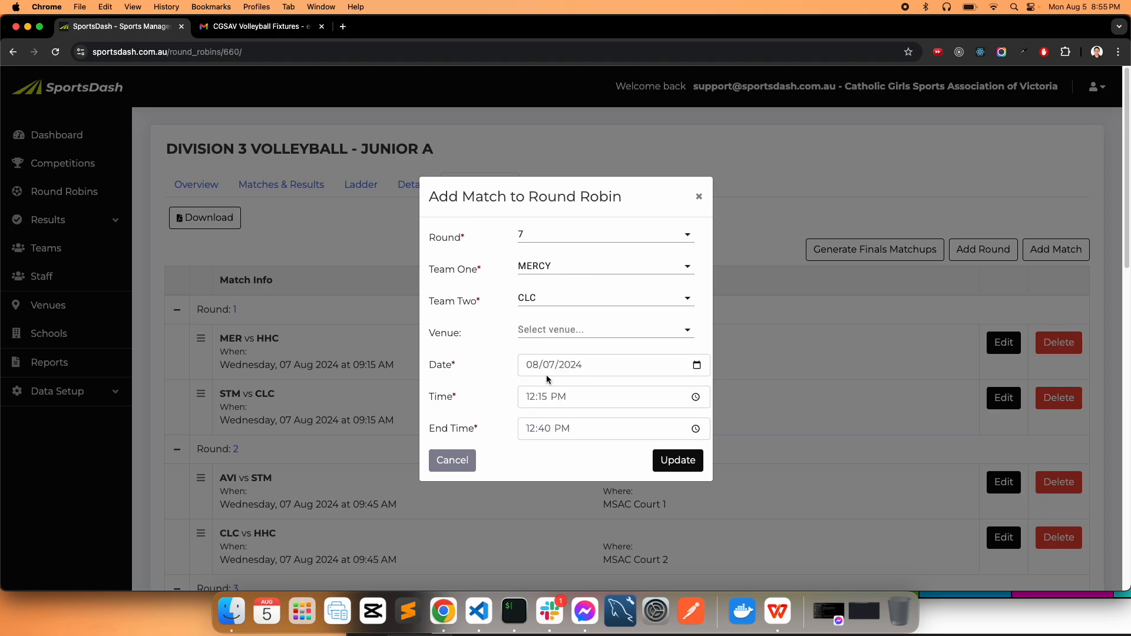
- Assign the MERCY vs CLC match to MSAC Court 2, check its time against the fixture PDF, and save it
{"action": "left_click", "coordinate": [563, 333]}
{"action": "left_click", "coordinate": [558, 368]}
{"action": "left_click", "coordinate": [777, 612]}
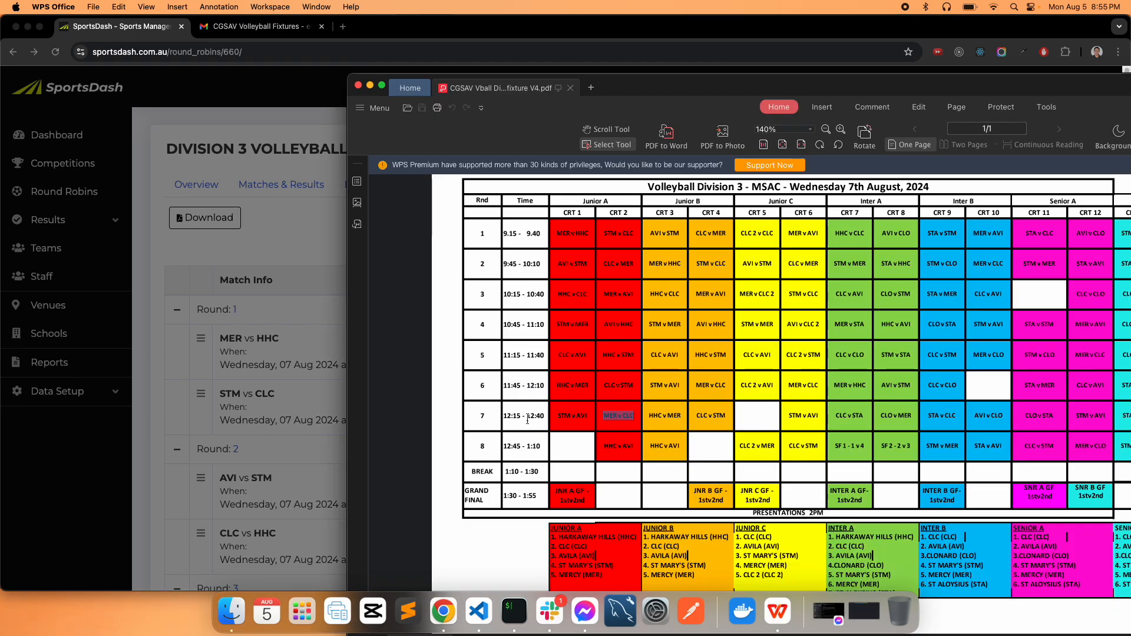
{"action": "left_click", "coordinate": [322, 286]}
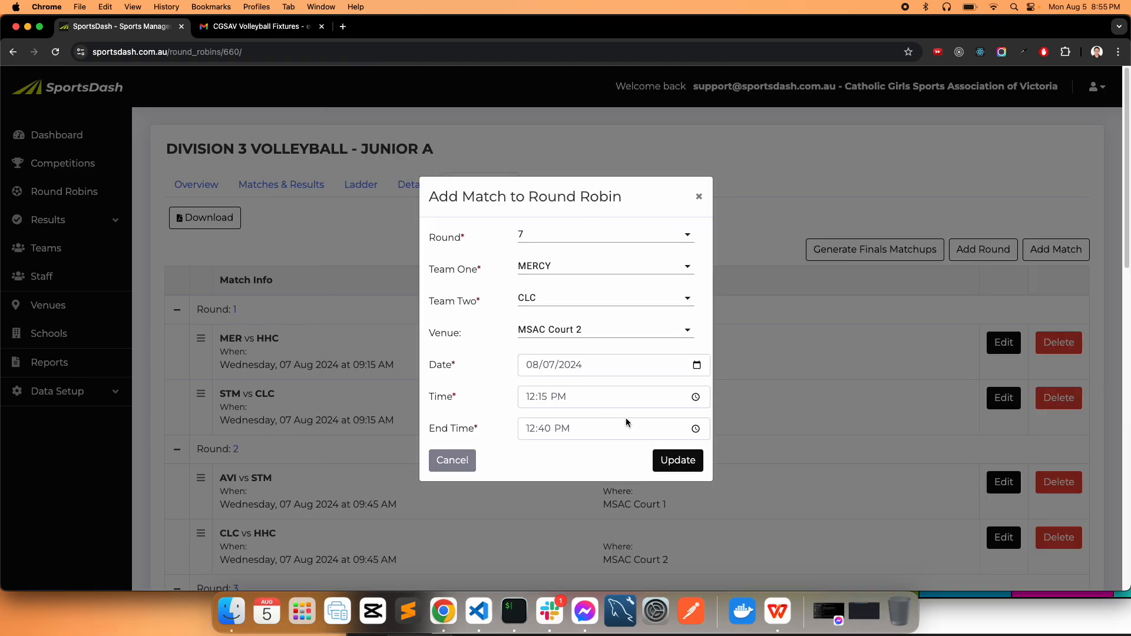
{"action": "left_click", "coordinate": [676, 462]}
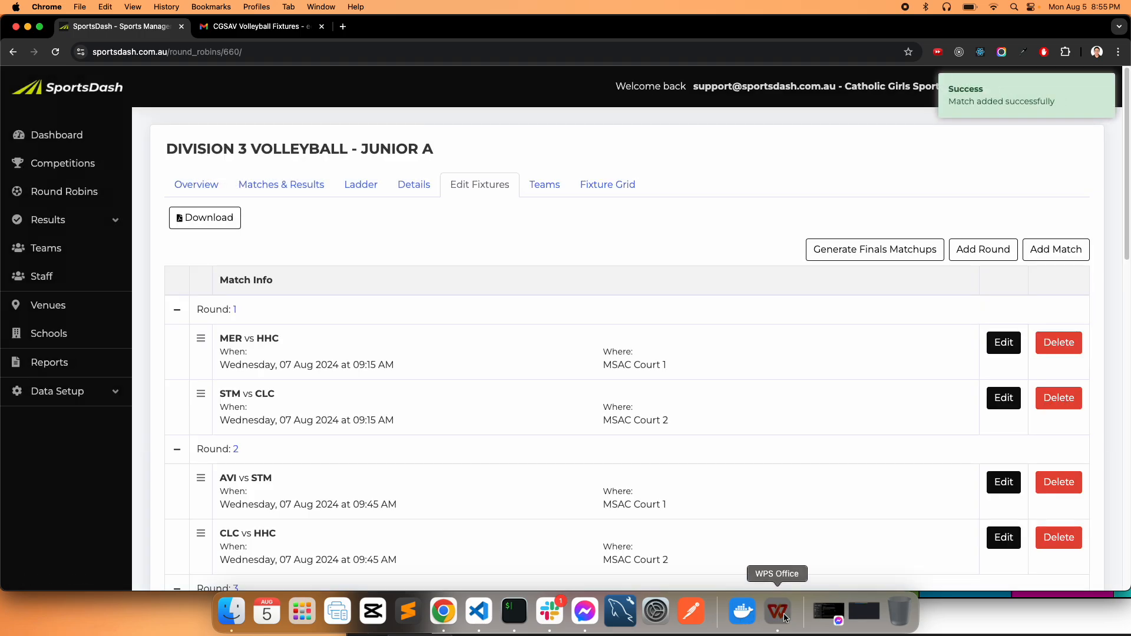
- Check the round 8 entry in the fixture PDF and start adding a new match assigned to round 8
{"action": "left_click", "coordinate": [778, 612]}
{"action": "scroll", "coordinate": [613, 463], "scroll_direction": "down", "scroll_amount": 1}
{"action": "left_click_drag", "start_coordinate": [605, 443], "coordinate": [626, 444]}
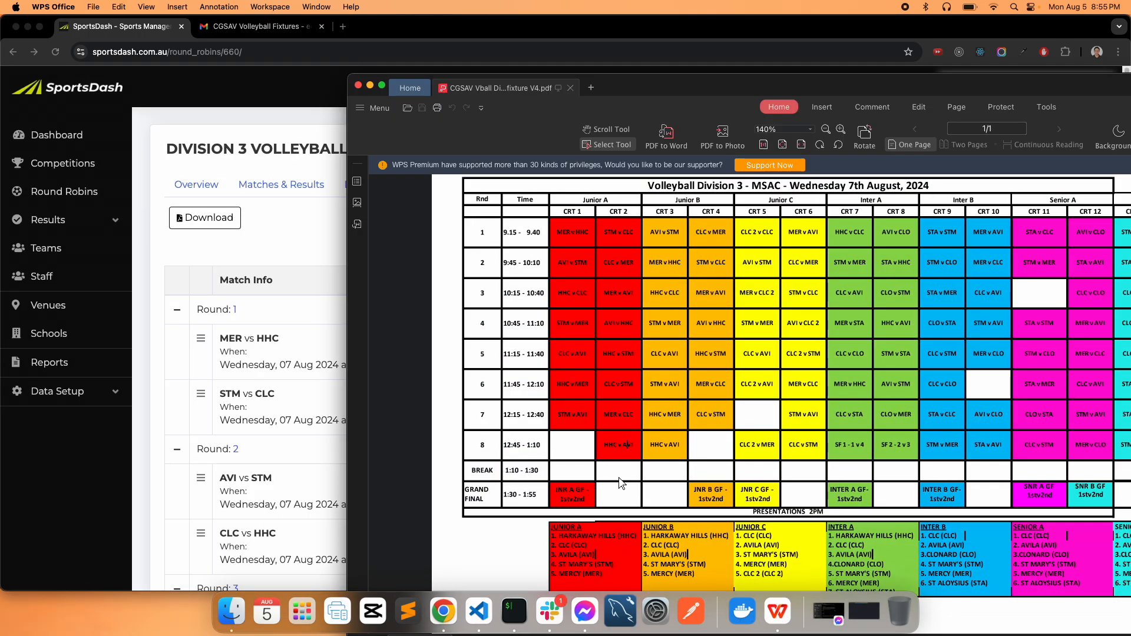
{"action": "left_click", "coordinate": [327, 232]}
{"action": "scroll", "coordinate": [720, 337], "scroll_direction": "down", "scroll_amount": 15}
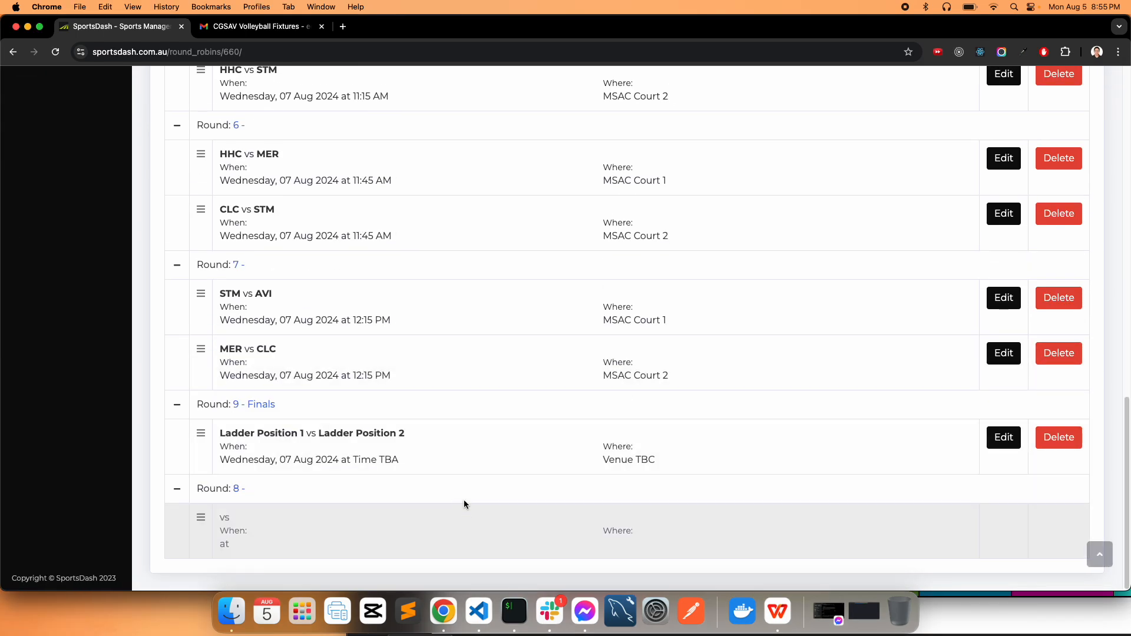
{"action": "scroll", "coordinate": [464, 504], "scroll_direction": "up", "scroll_amount": 15}
{"action": "left_click", "coordinate": [1056, 246]}
{"action": "left_click", "coordinate": [547, 234]}
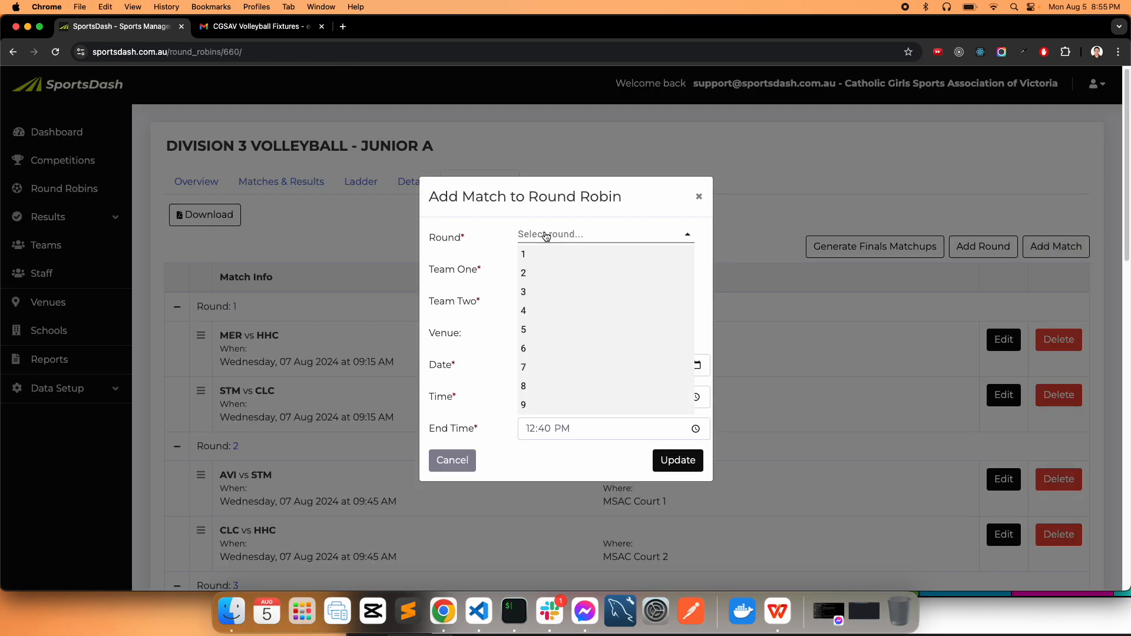
{"action": "left_click", "coordinate": [534, 387]}
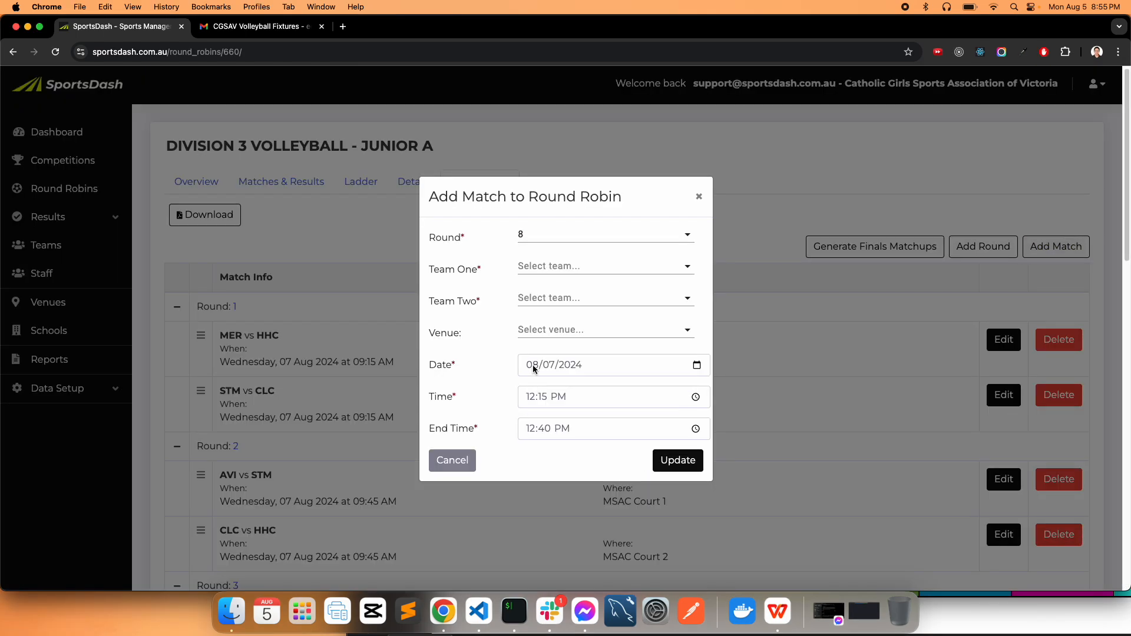
- Following the fixture PDF, set the round 8 teams to HARKAWAY HILLS vs AVILA and the venue to MSAC Court 2
{"action": "left_click", "coordinate": [781, 618]}
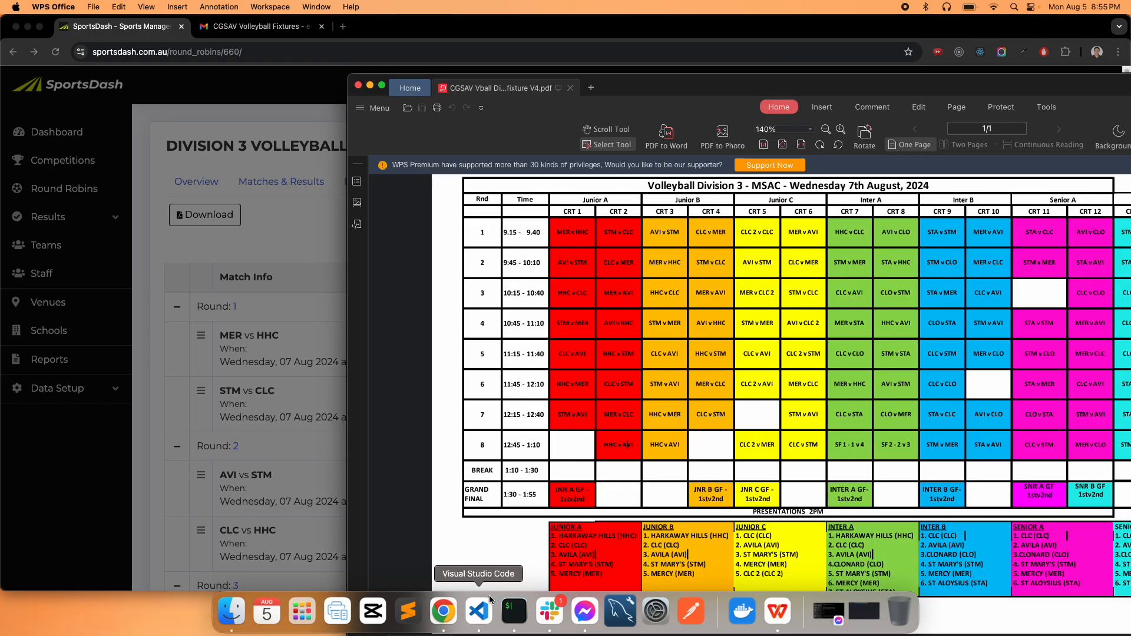
{"action": "left_click", "coordinate": [443, 611]}
{"action": "left_click", "coordinate": [552, 277]}
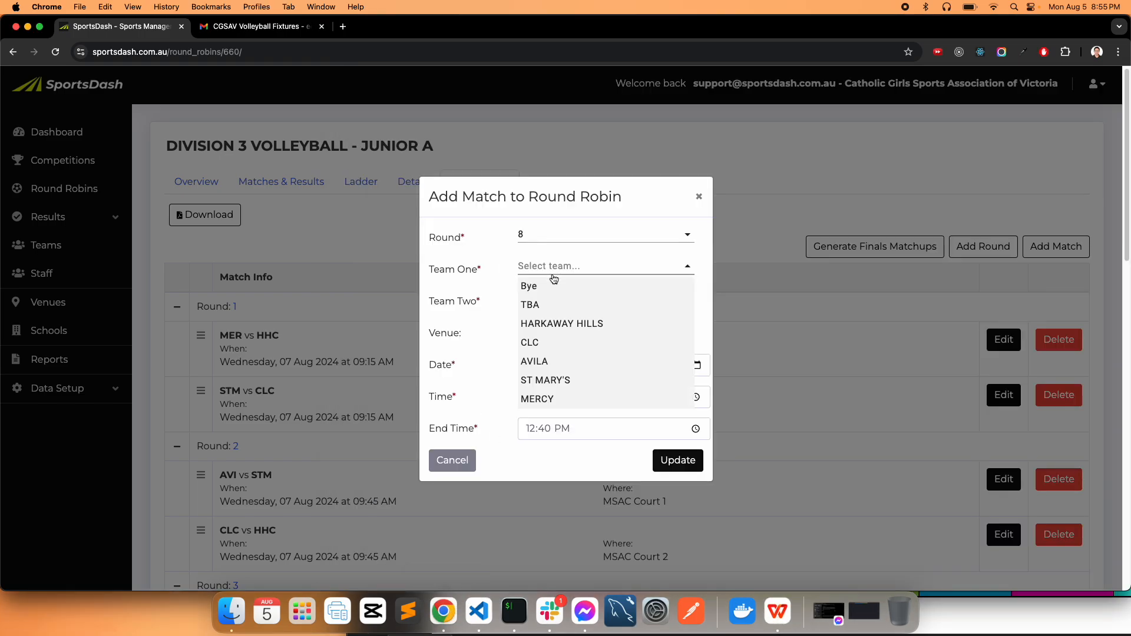
{"action": "left_click", "coordinate": [557, 323]}
{"action": "left_click", "coordinate": [552, 299]}
{"action": "left_click", "coordinate": [547, 395]}
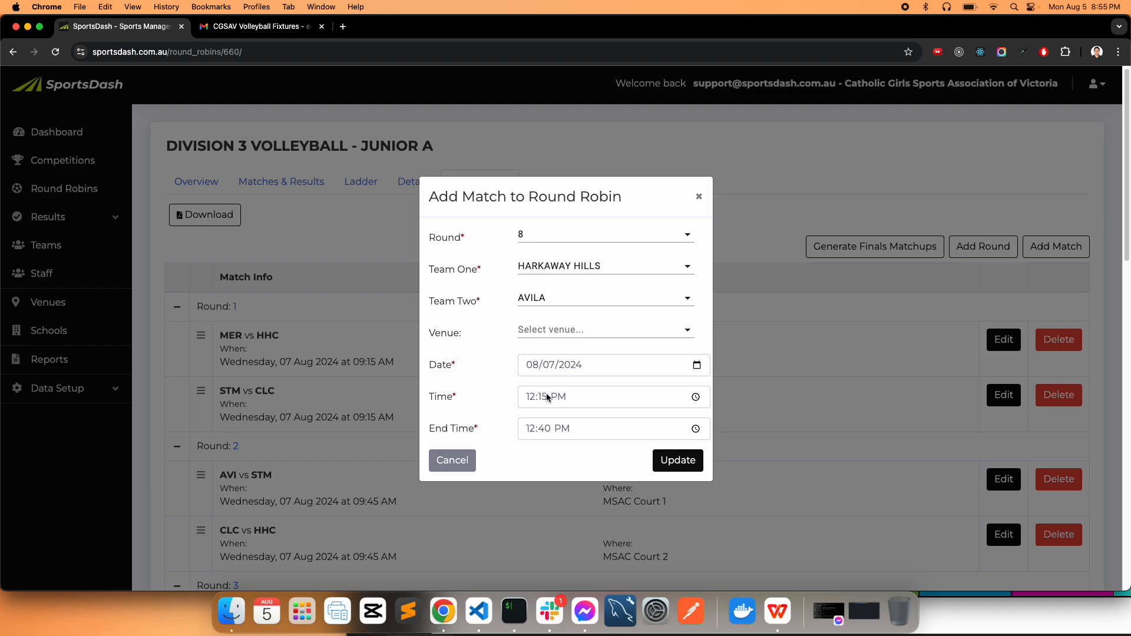
{"action": "left_click", "coordinate": [567, 330]}
{"action": "left_click", "coordinate": [570, 368]}
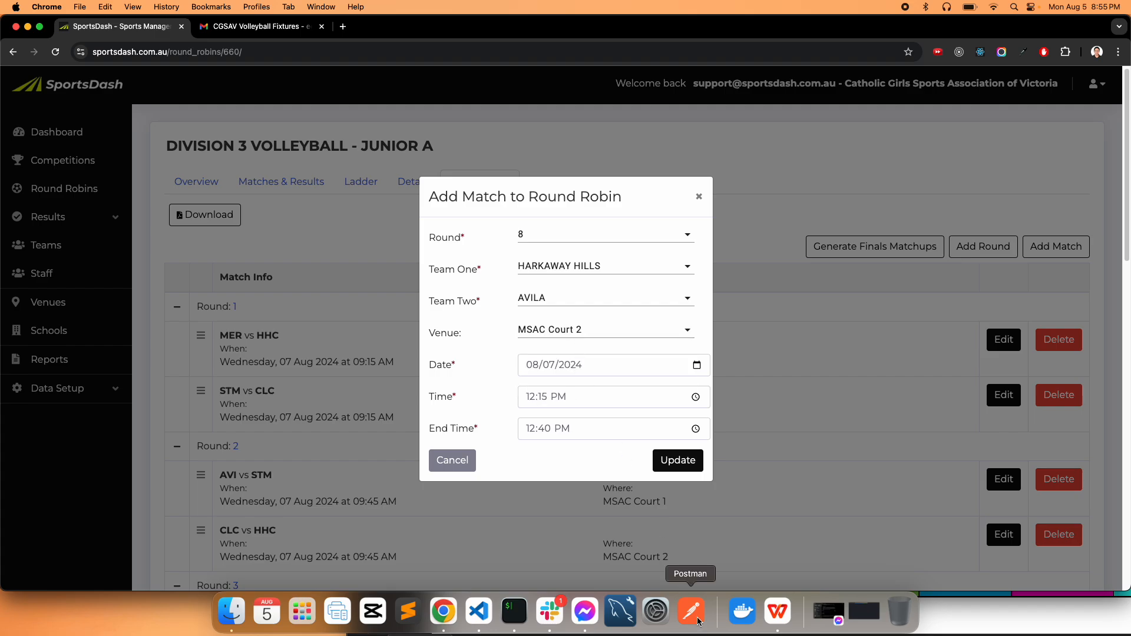
- Set the HARKAWAY HILLS vs AVILA match's start time to 12:45 PM, following the fixture PDF
{"action": "left_click", "coordinate": [778, 611]}
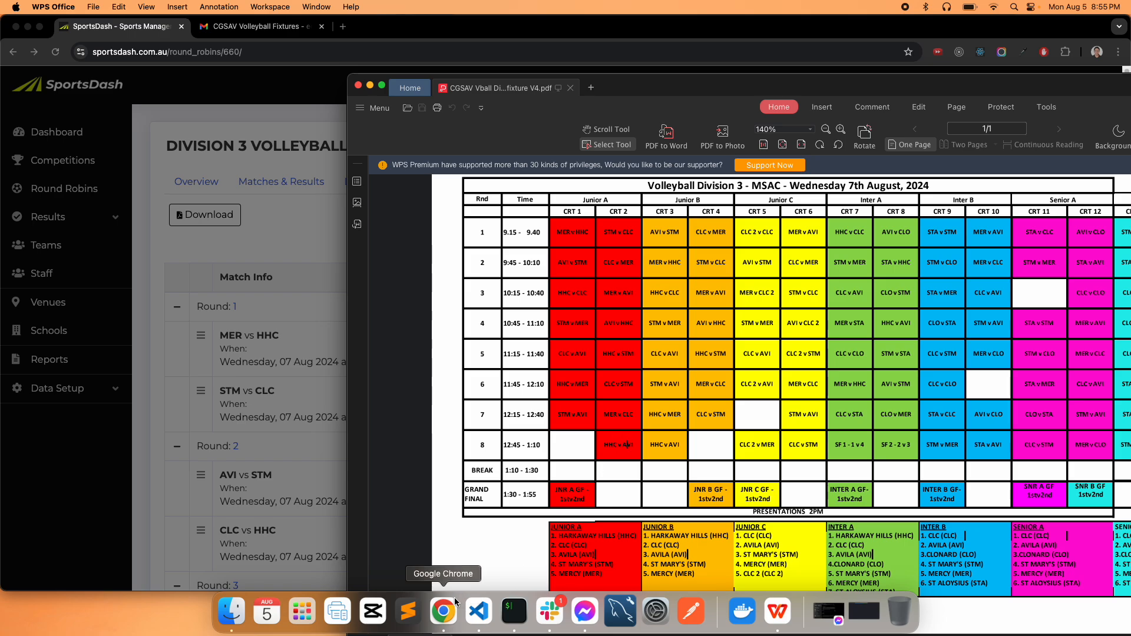
{"action": "left_click", "coordinate": [443, 611]}
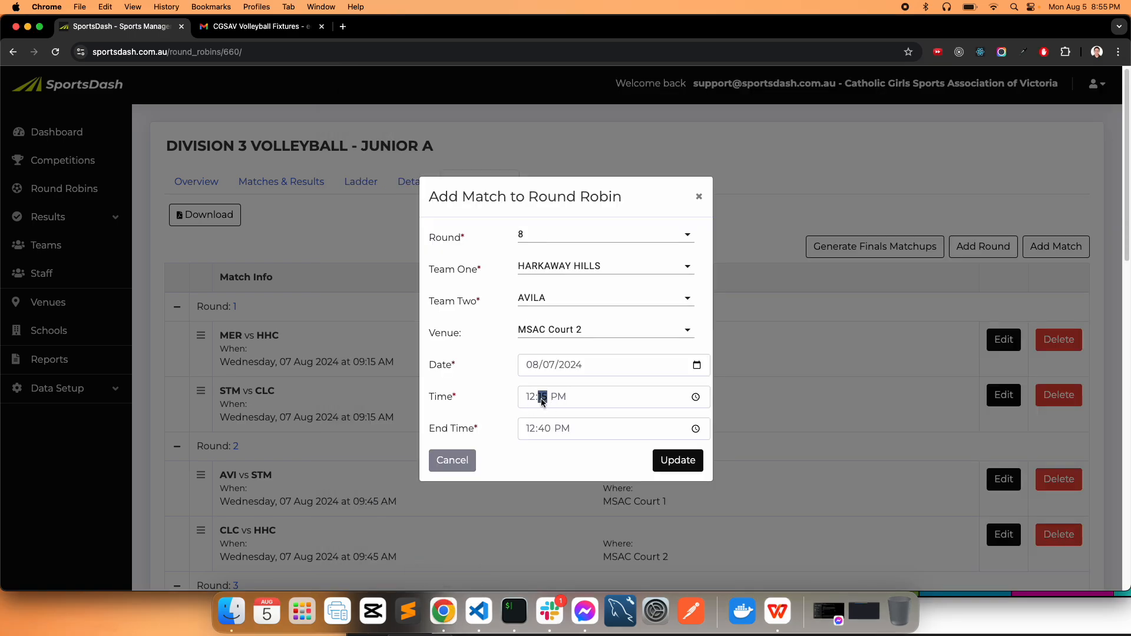
{"action": "left_click", "coordinate": [542, 401]}
{"action": "type", "text": "4"}
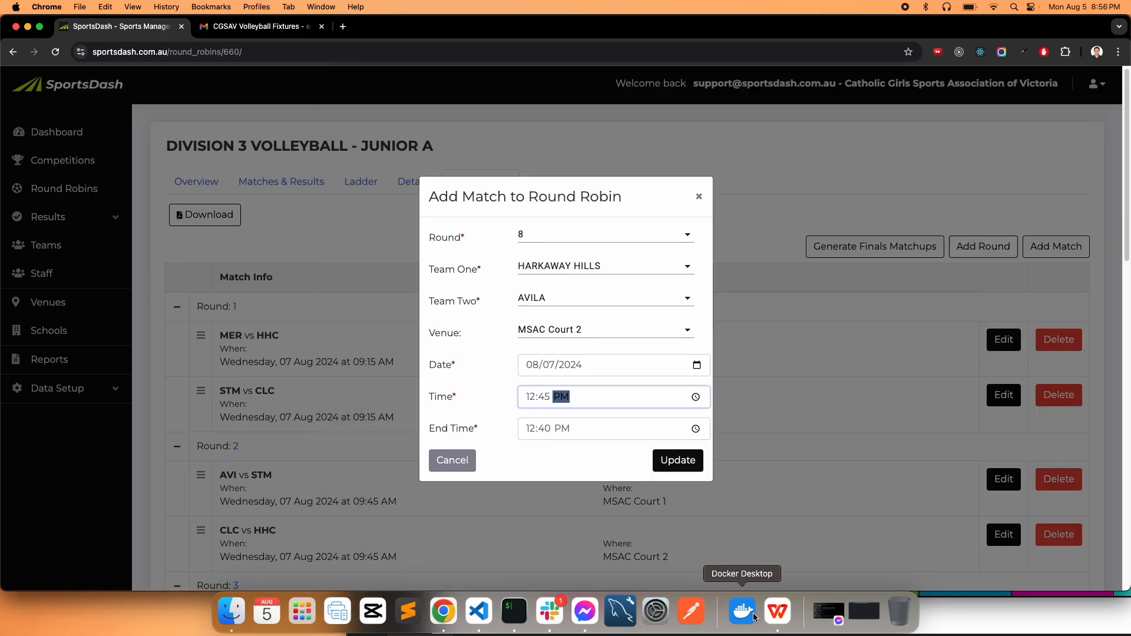
- Set the HARKAWAY HILLS vs AVILA match's end time to 1:10 PM per the fixture PDF and save the match
{"action": "left_click", "coordinate": [778, 611]}
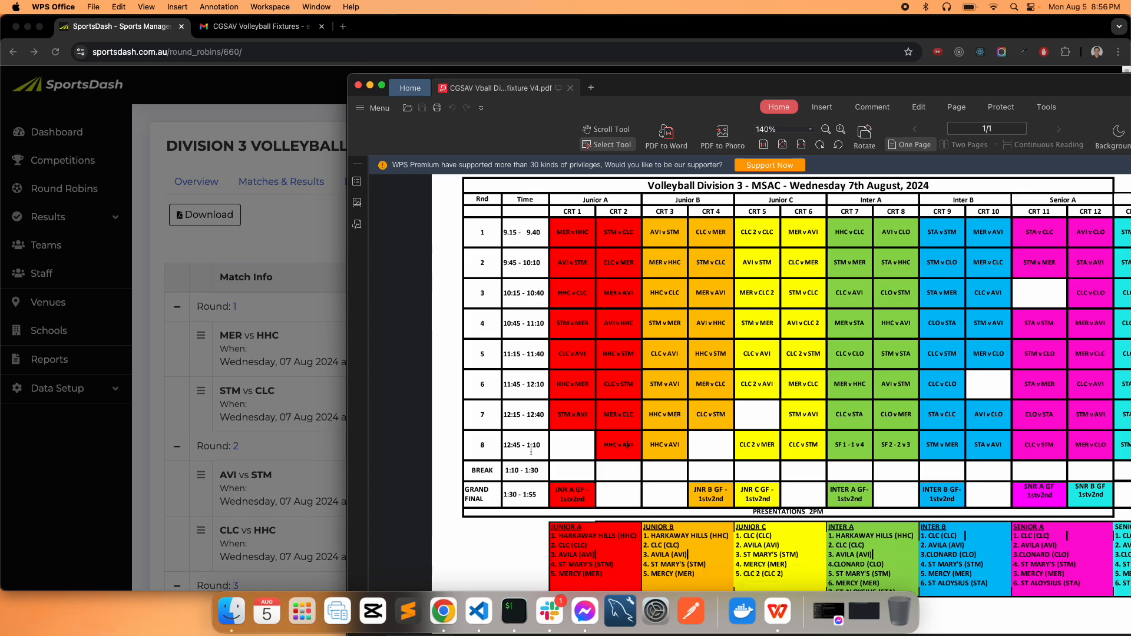
{"action": "left_click", "coordinate": [443, 611]}
{"action": "type", "text": "45 PM"}
{"action": "key", "text": "Tab"}
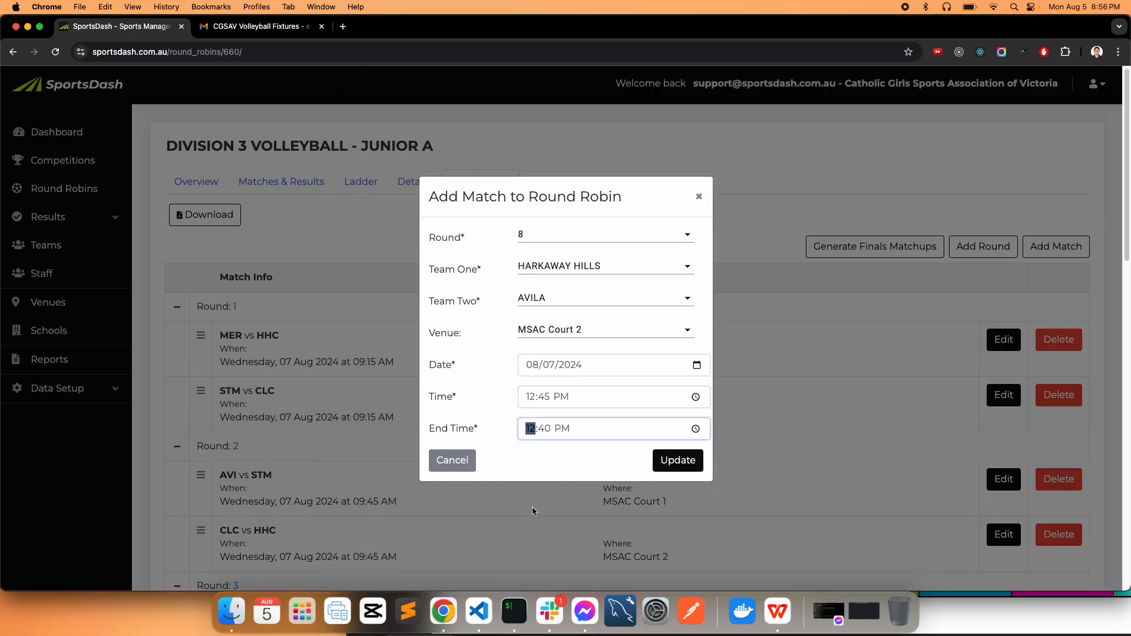
{"action": "type", "text": "01"}
{"action": "key", "text": "Left"}
{"action": "type", "text": "0"}
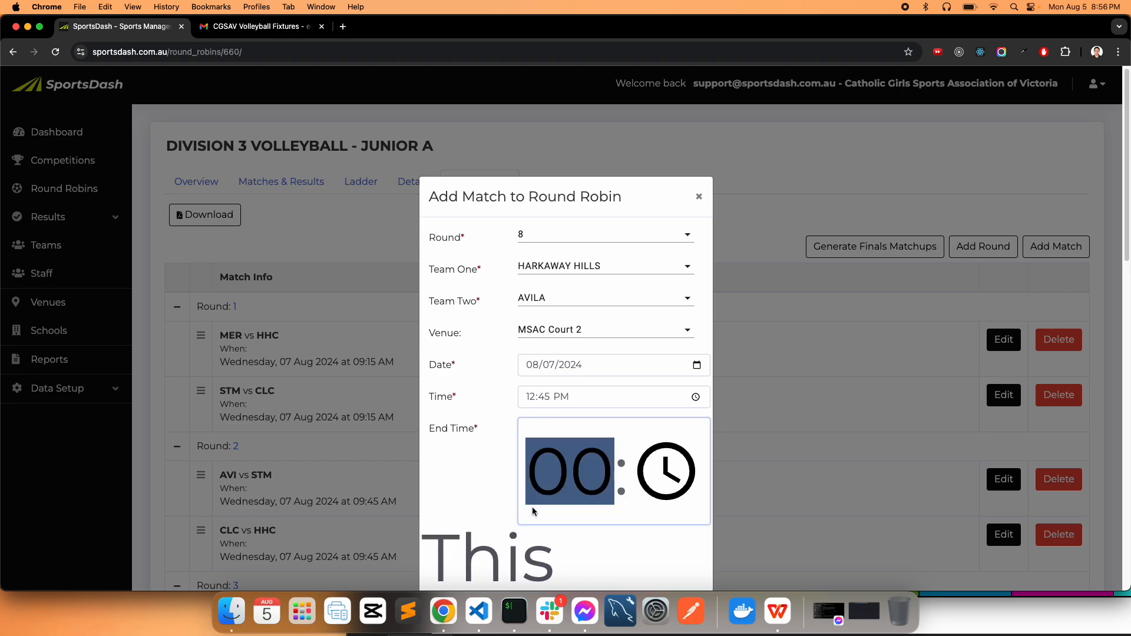
{"action": "type", "text": "1:"}
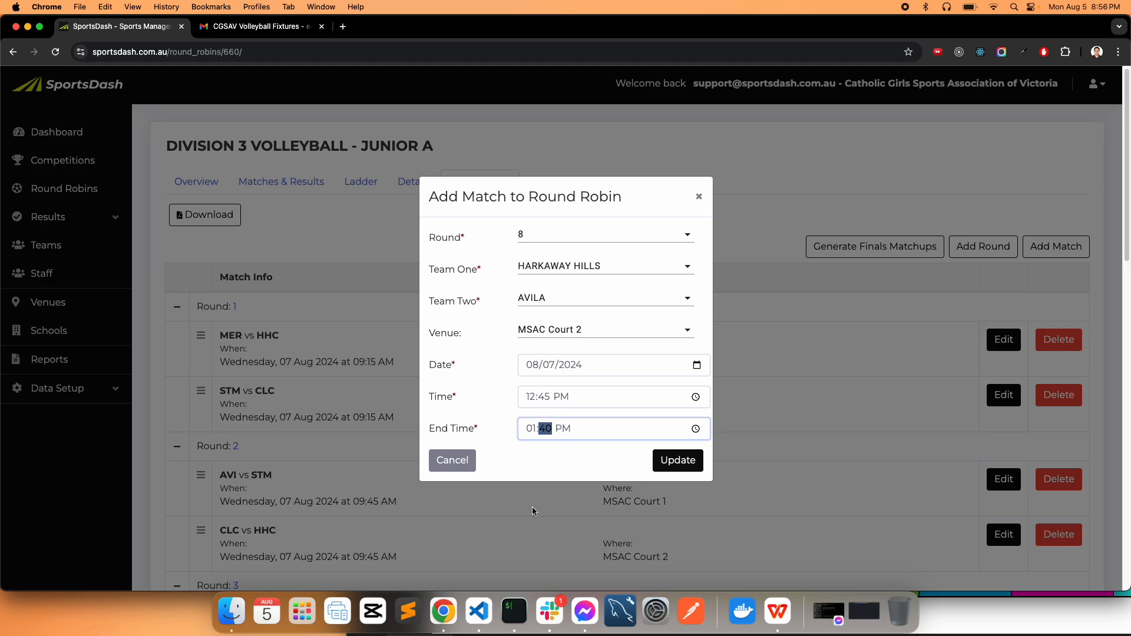
{"action": "type", "text": "10"}
{"action": "left_click", "coordinate": [701, 469]}
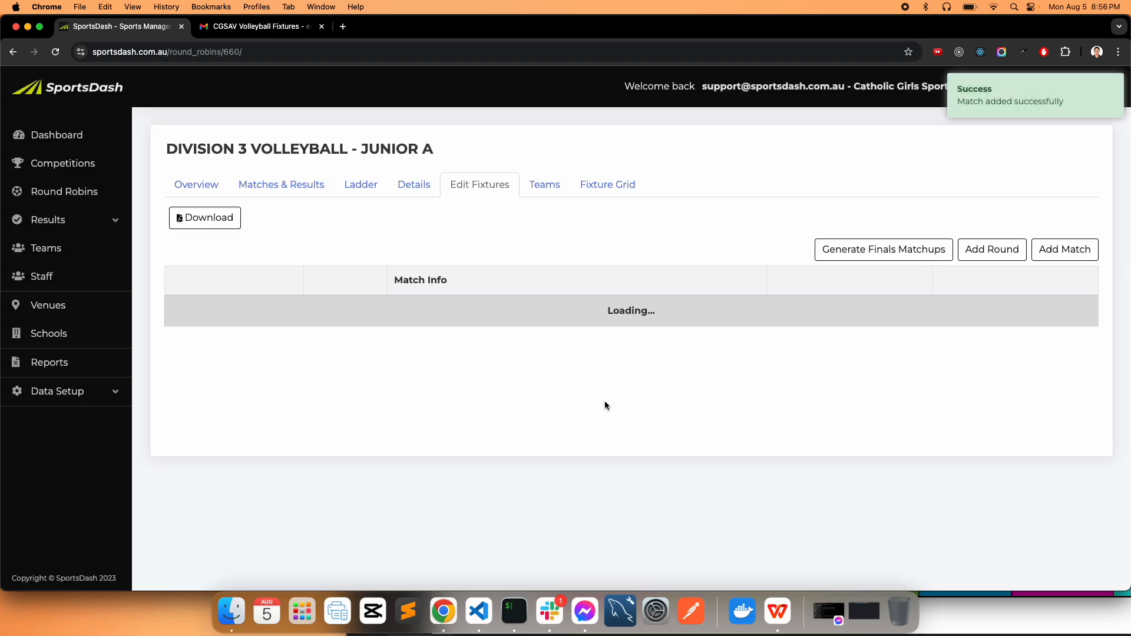
- Check the grand final row in the fixture PDF, then open the round 9 finals fixture and assign it to MSAC Court 1
{"action": "scroll", "coordinate": [568, 389], "scroll_direction": "down", "scroll_amount": 1}
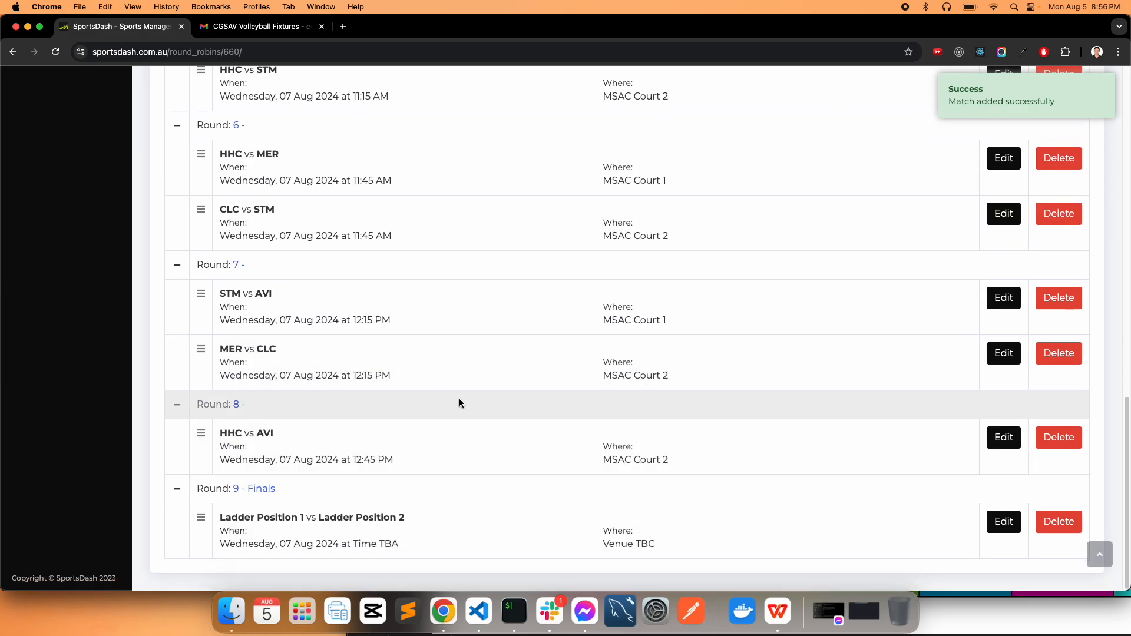
{"action": "left_click", "coordinate": [778, 611]}
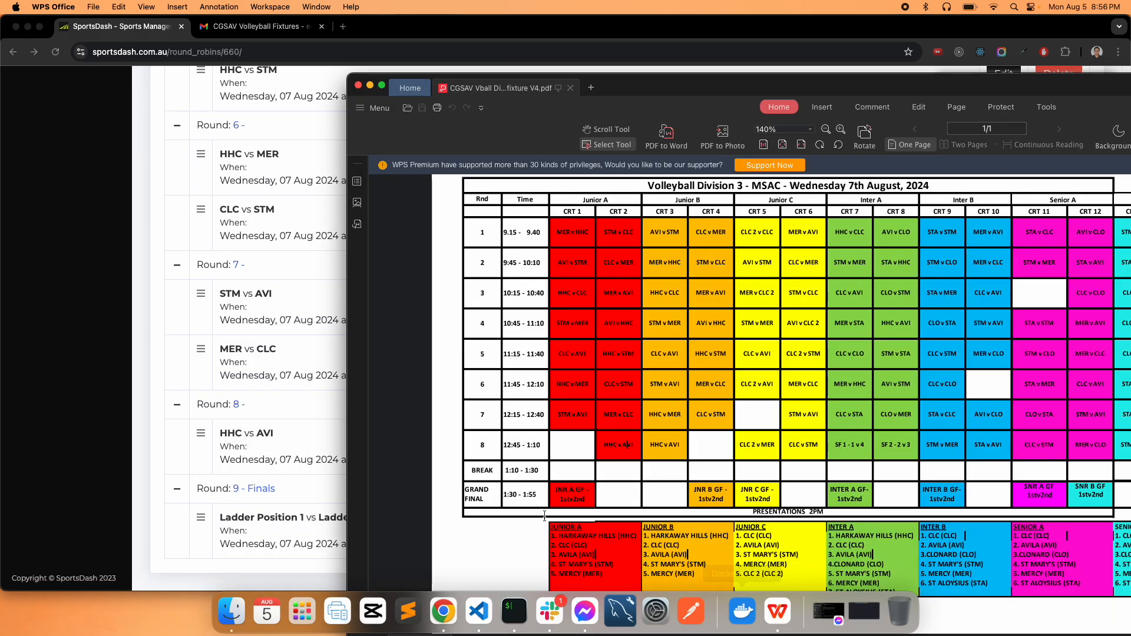
{"action": "left_click_drag", "start_coordinate": [504, 494], "coordinate": [539, 495]}
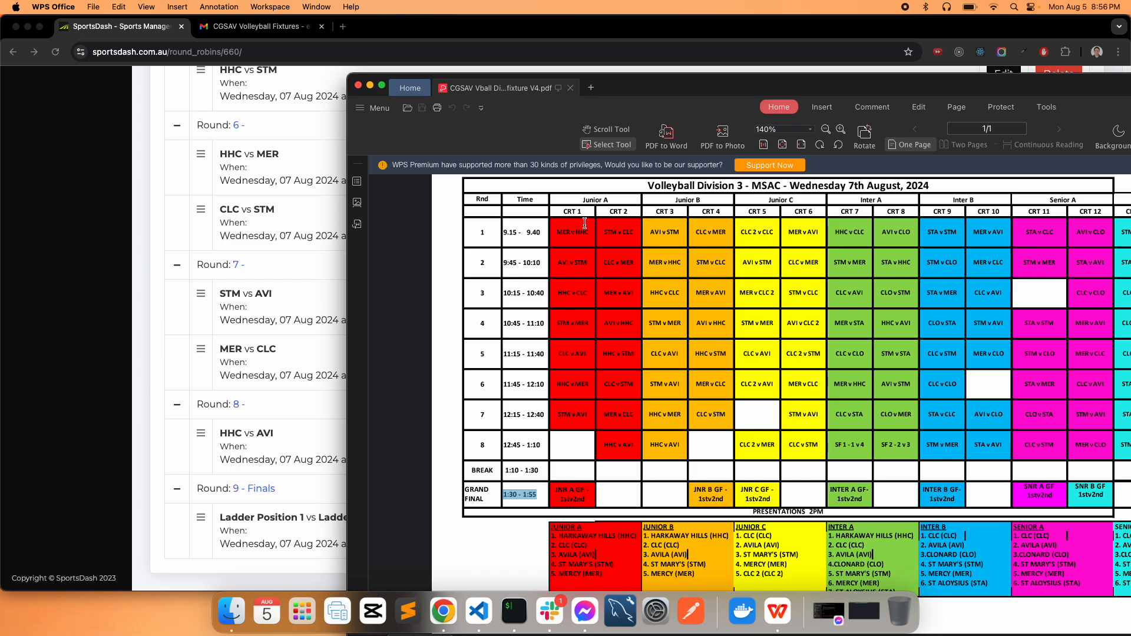
{"action": "left_click", "coordinate": [281, 502]}
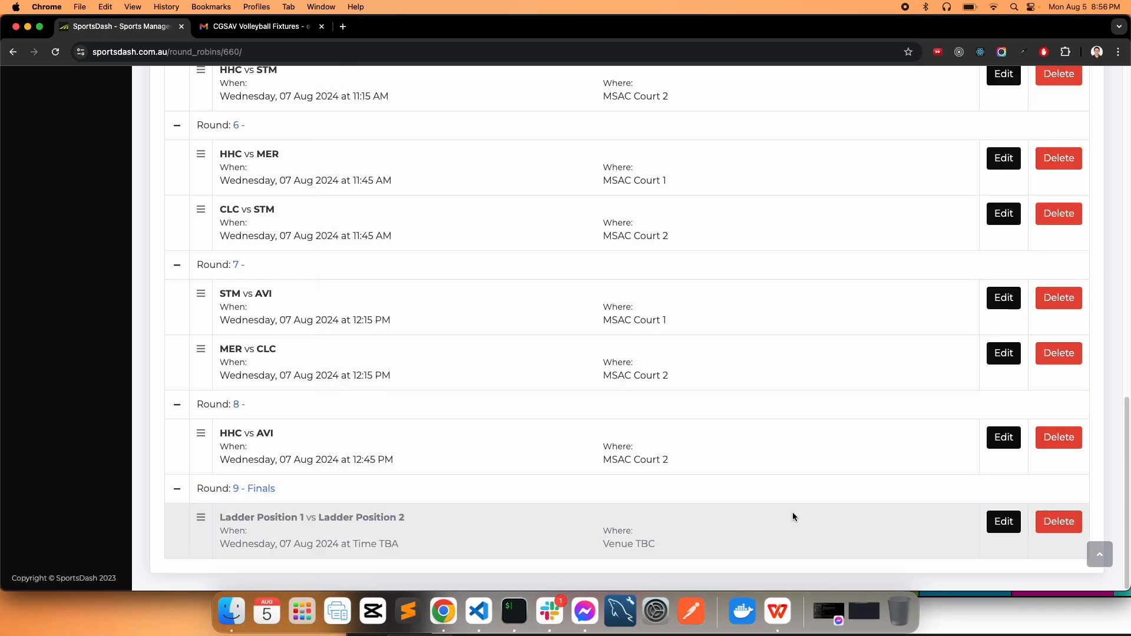
{"action": "left_click", "coordinate": [999, 523]}
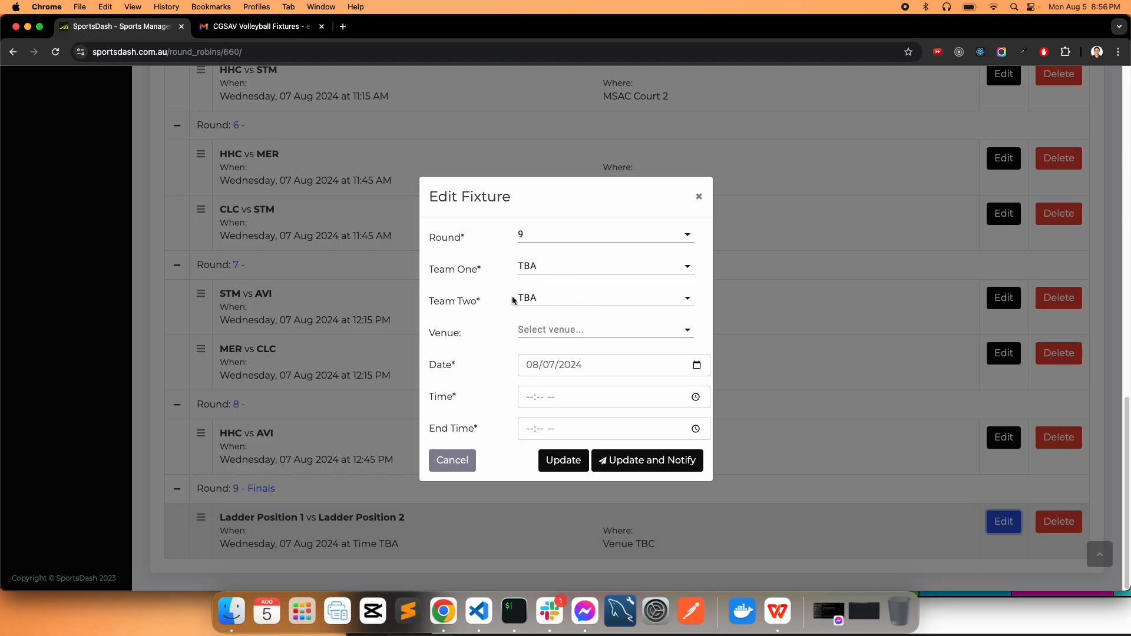
{"action": "left_click", "coordinate": [542, 330]}
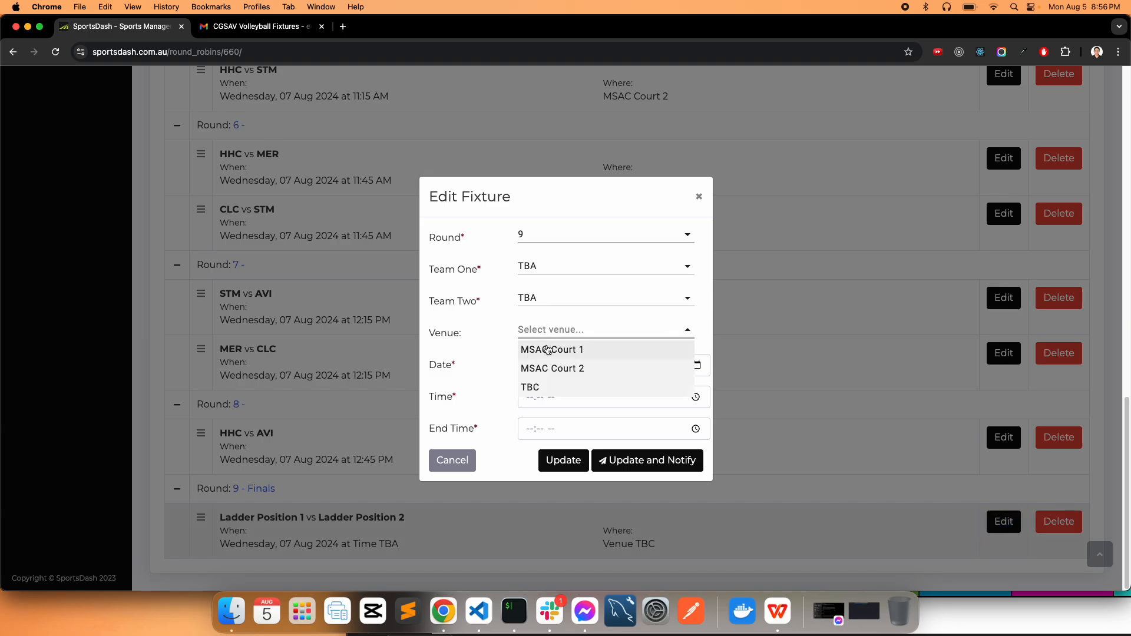
{"action": "left_click", "coordinate": [548, 350]}
- Set the round 9 final's start time to 1:30 PM, following the fixture PDF
{"action": "left_click", "coordinate": [529, 398]}
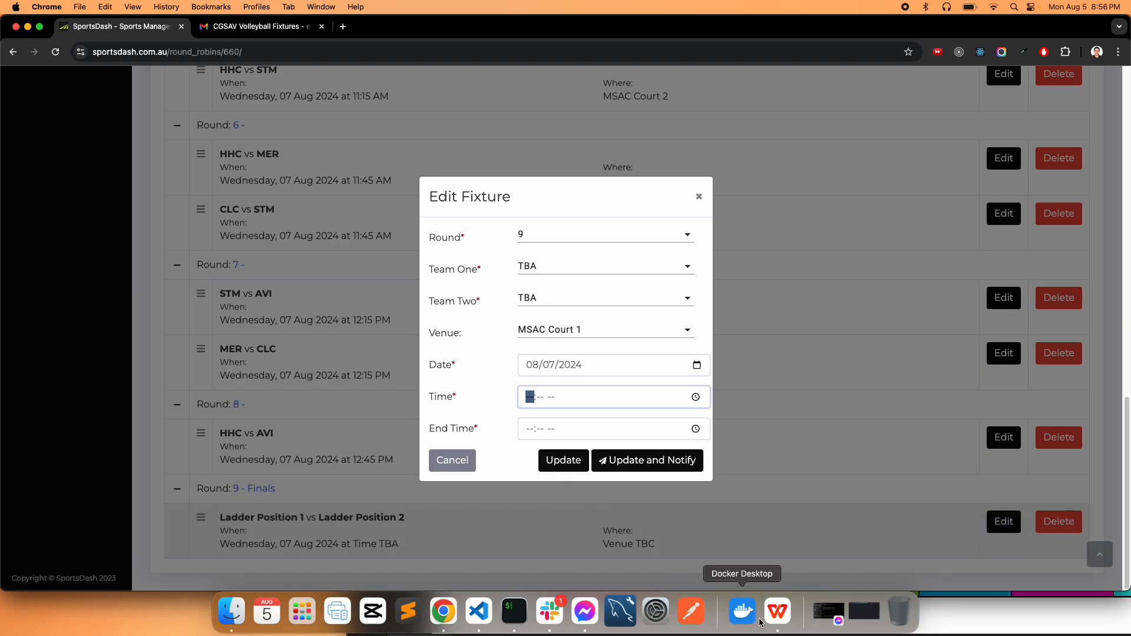
{"action": "left_click", "coordinate": [777, 614]}
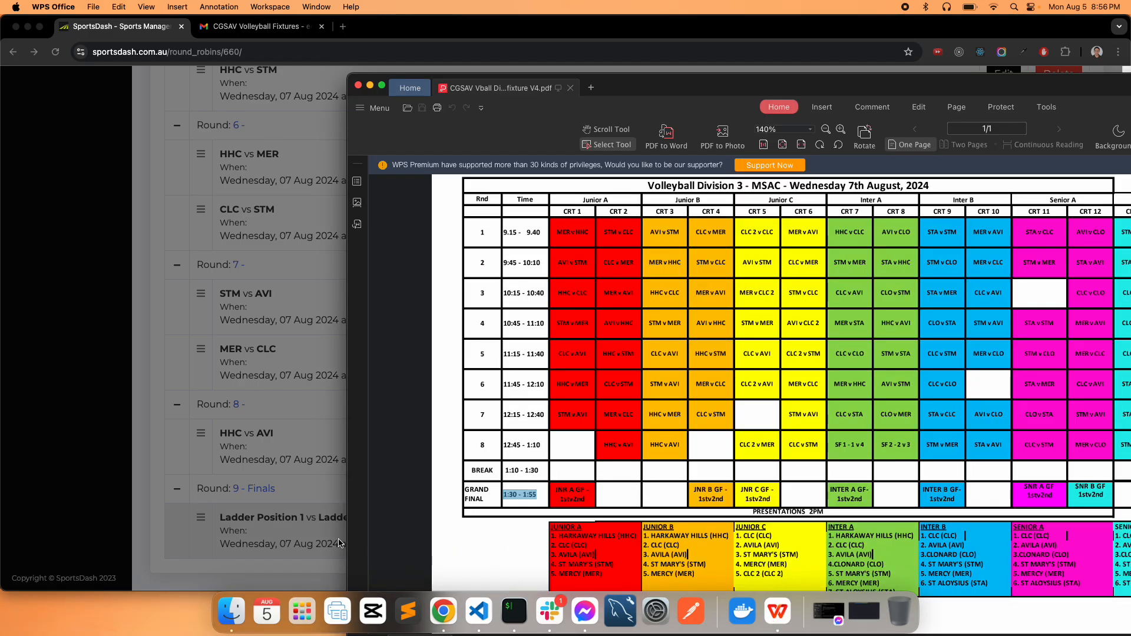
{"action": "left_click", "coordinate": [331, 437]}
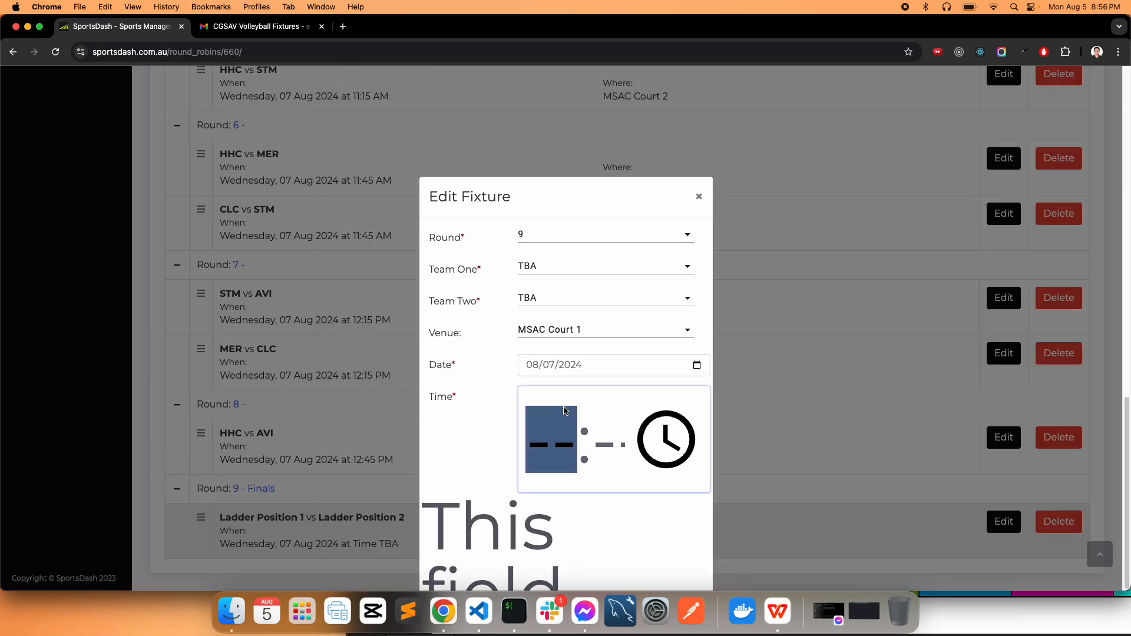
{"action": "type", "text": "10p"}
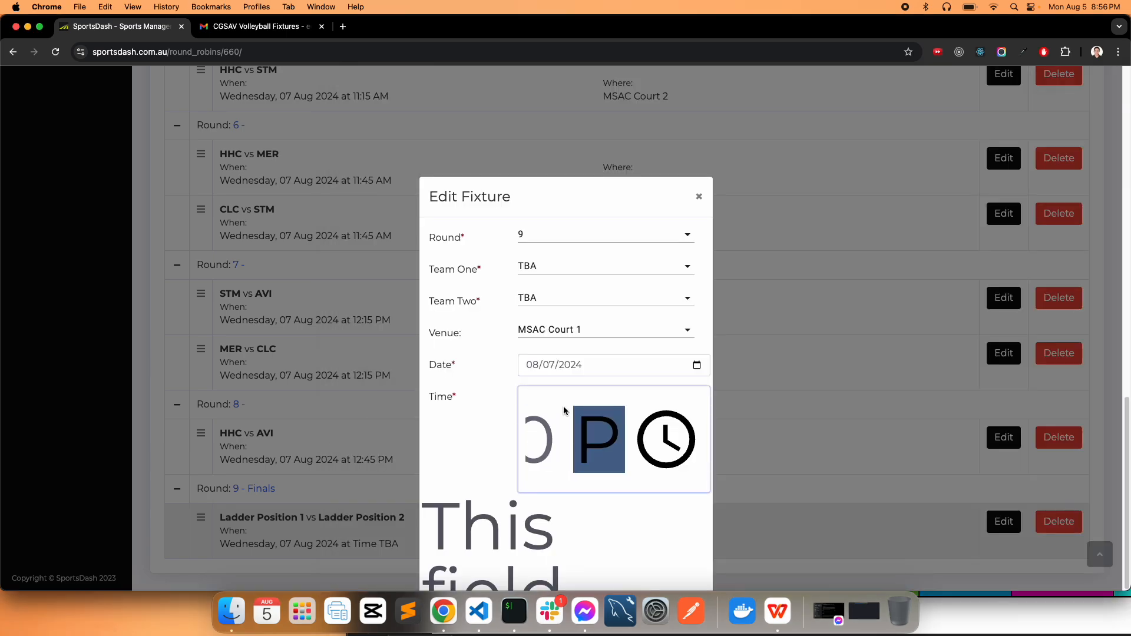
- Set the round 9 final's end time to 1:55 PM per the fixture PDF and save without notifying
{"action": "left_click", "coordinate": [524, 430]}
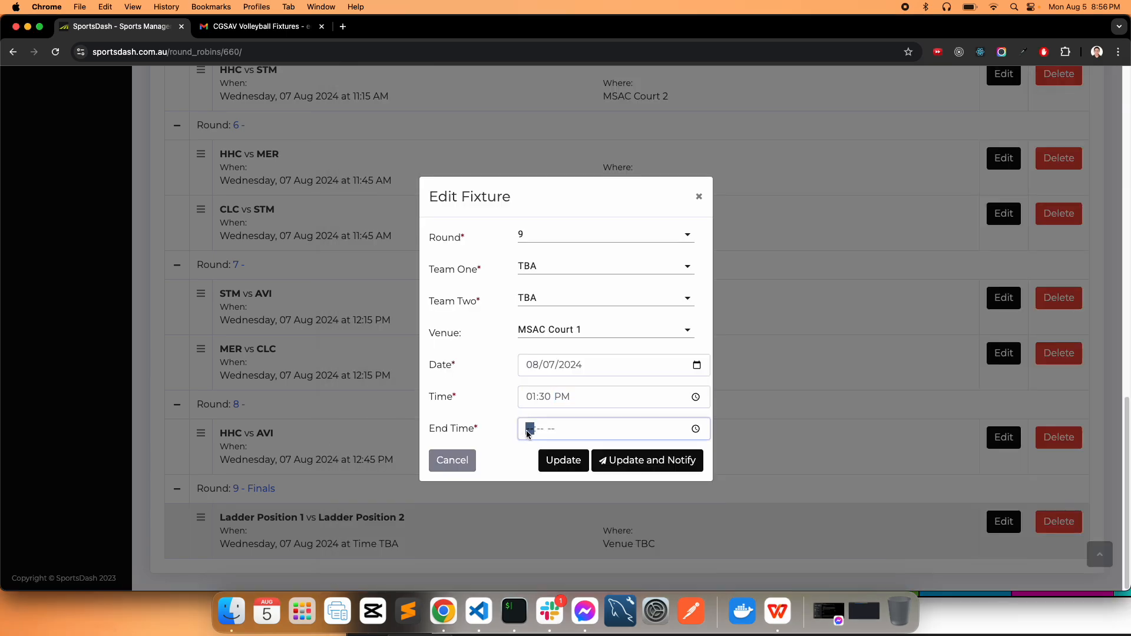
{"action": "left_click", "coordinate": [782, 611]}
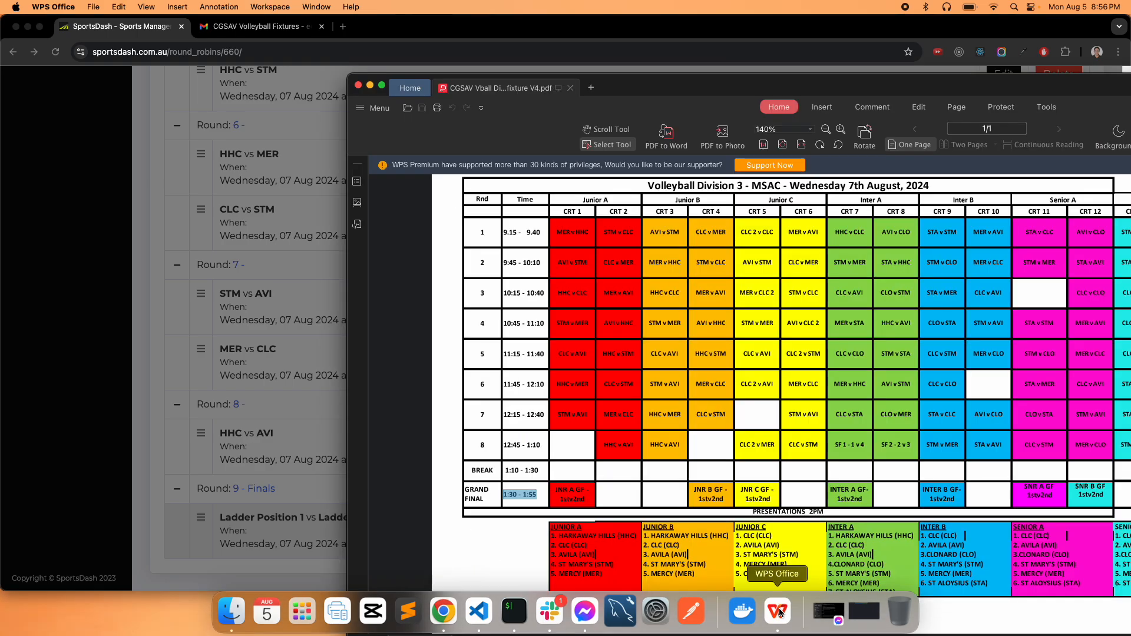
{"action": "left_click", "coordinate": [443, 611]}
{"action": "type", "text": "05"}
{"action": "type", "text": "55 PM"}
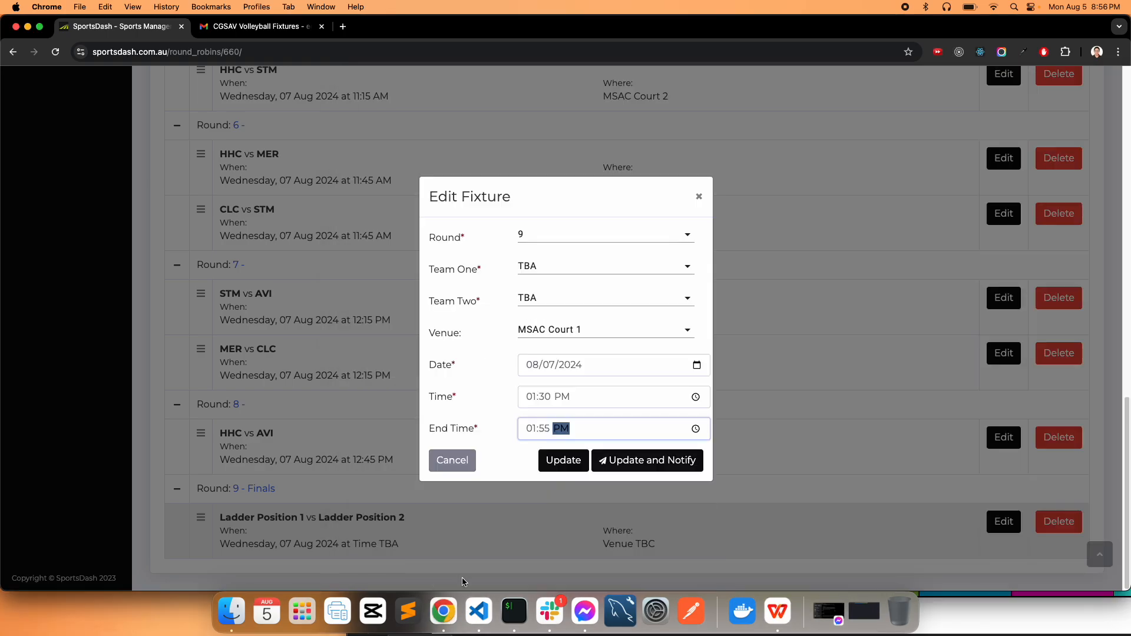
{"action": "left_click", "coordinate": [540, 460]}
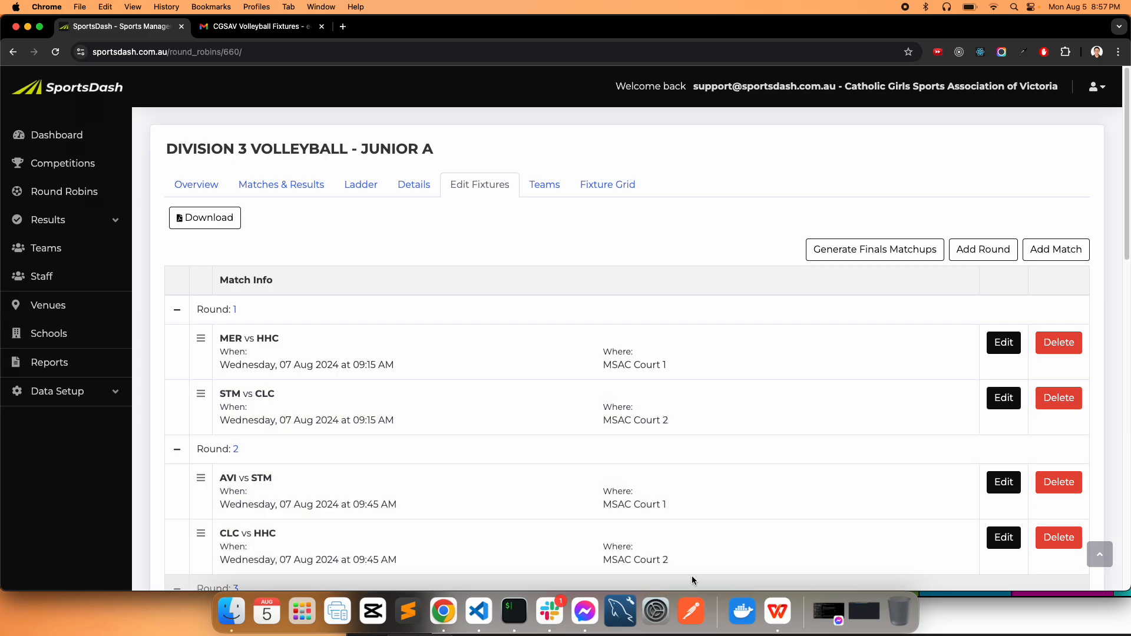
- Place the fixture PDF beside the Junior A fixture list and compare the teams, courts and times of the early rounds
{"action": "left_click", "coordinate": [777, 611]}
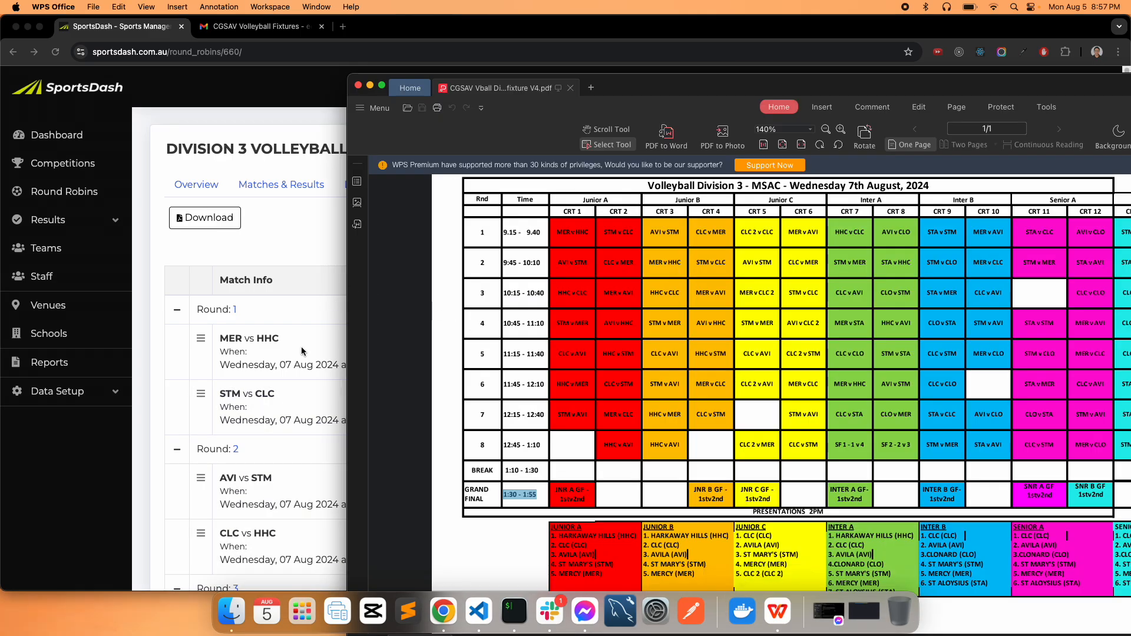
{"action": "left_click_drag", "start_coordinate": [347, 344], "coordinate": [443, 348]}
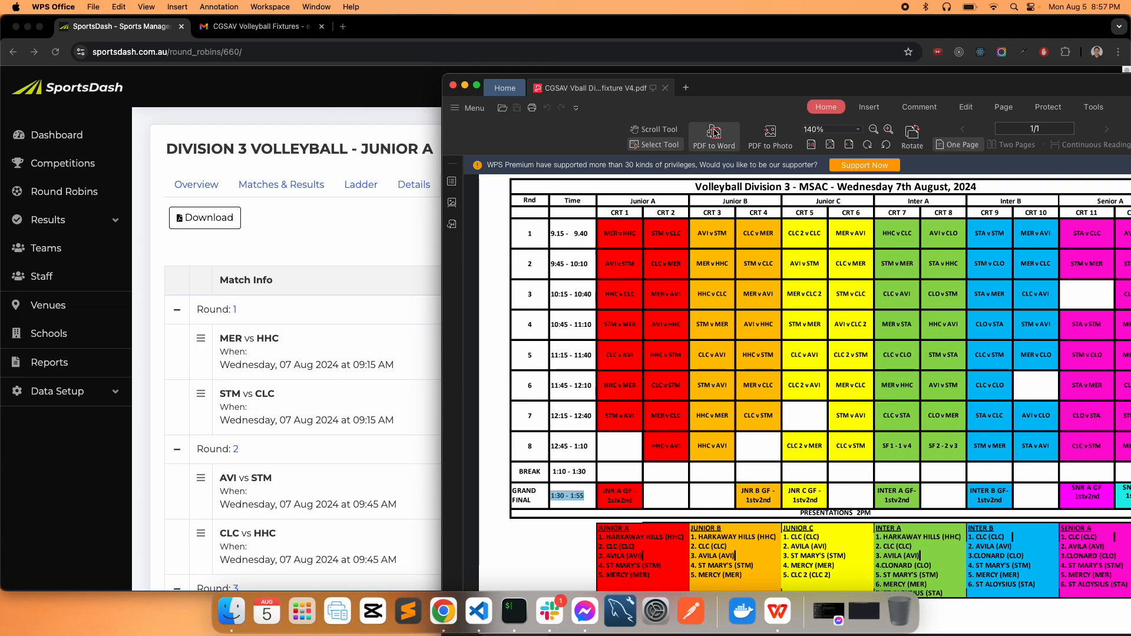
{"action": "left_click_drag", "start_coordinate": [739, 90], "coordinate": [988, 161]}
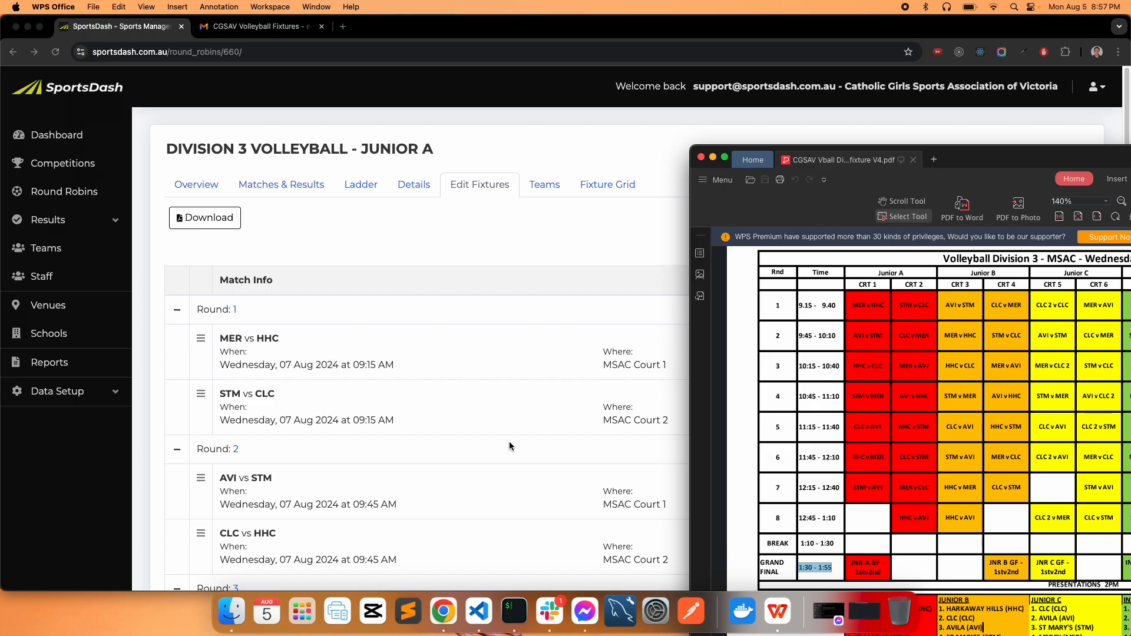
{"action": "scroll", "coordinate": [397, 473], "scroll_direction": "down", "scroll_amount": 3}
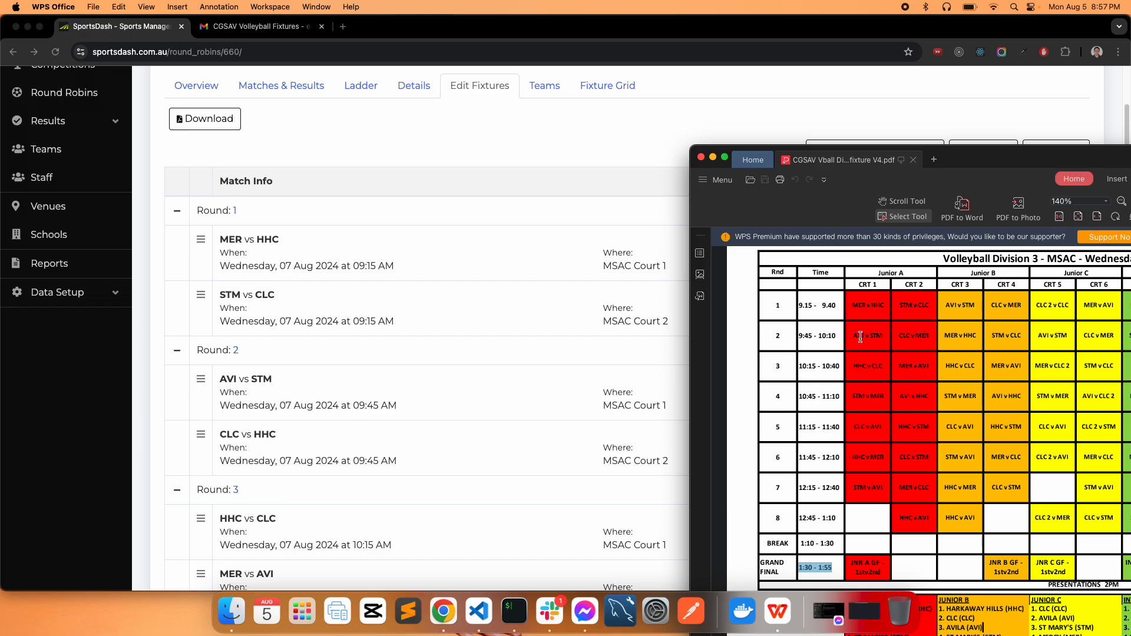
{"action": "scroll", "coordinate": [476, 305], "scroll_direction": "up", "scroll_amount": 2}
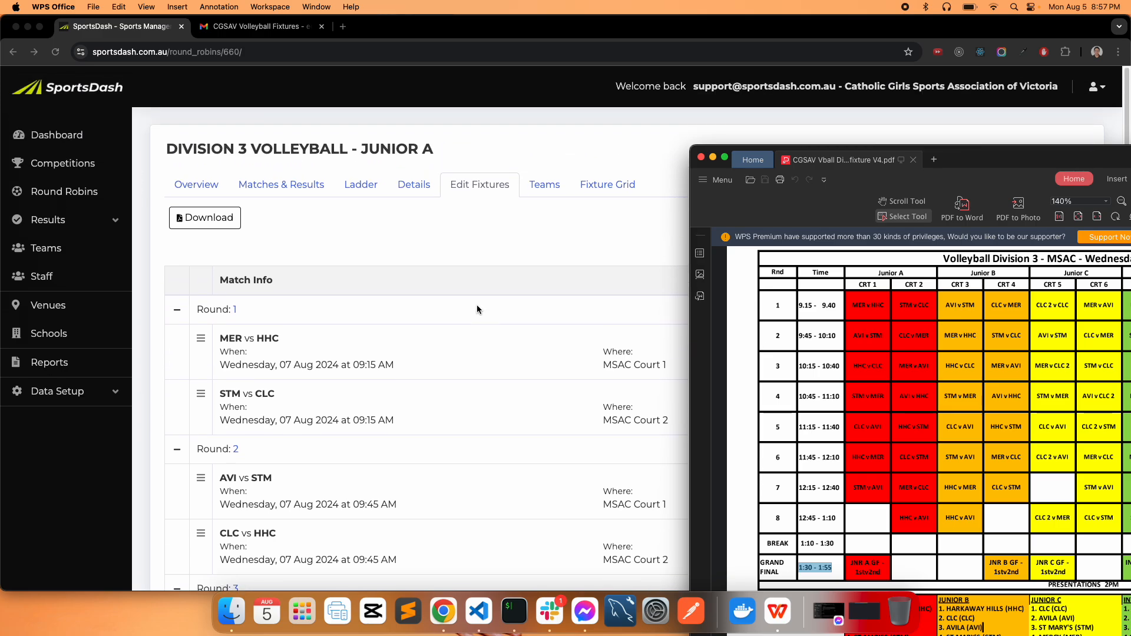
- Change Team Two of the round 2 MSAC Court 2 fixture to MERCY, matching the fixture PDF, and save without notifying
{"action": "scroll", "coordinate": [489, 306], "scroll_direction": "down", "scroll_amount": 4}
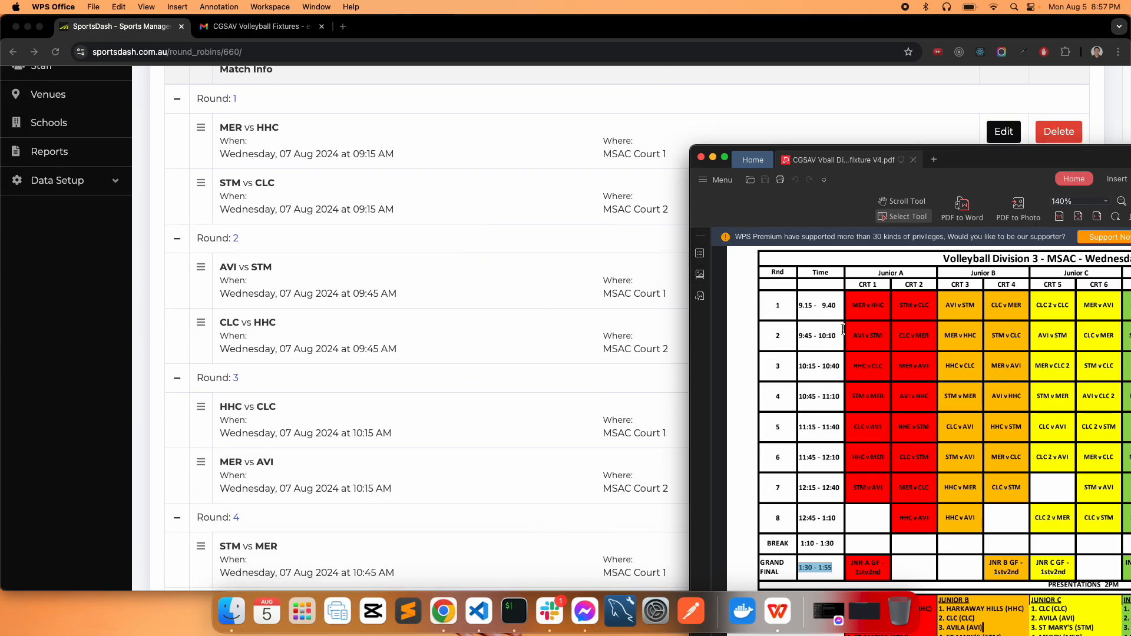
{"action": "scroll", "coordinate": [405, 222], "scroll_direction": "up", "scroll_amount": 1}
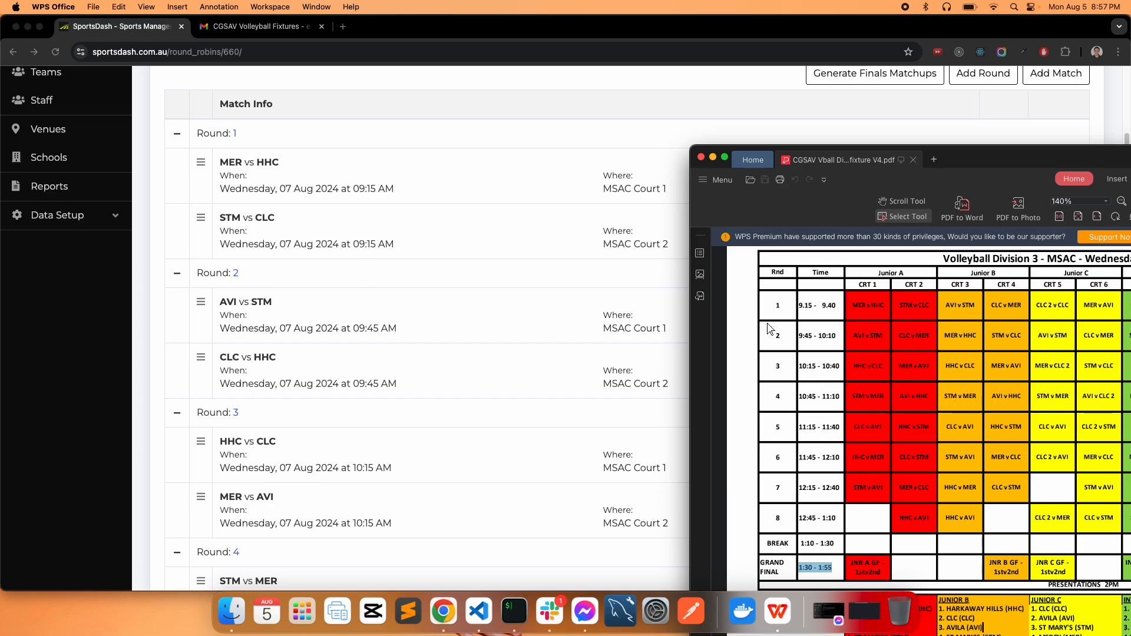
{"action": "scroll", "coordinate": [406, 334], "scroll_direction": "up", "scroll_amount": 1}
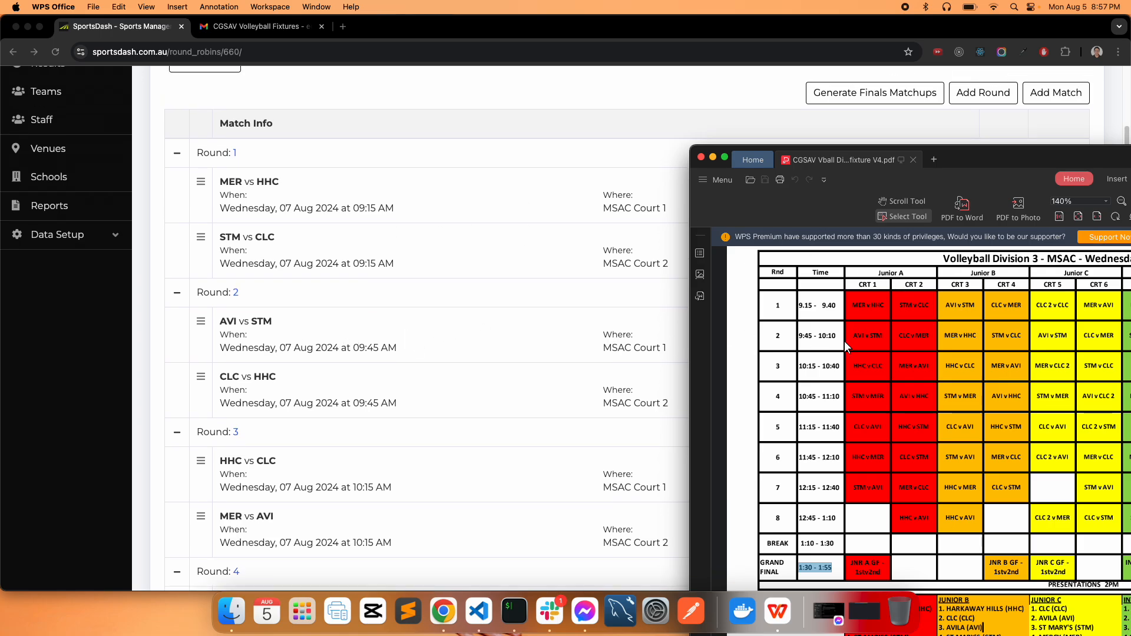
{"action": "left_click", "coordinate": [505, 395]}
{"action": "left_click", "coordinate": [1004, 382]}
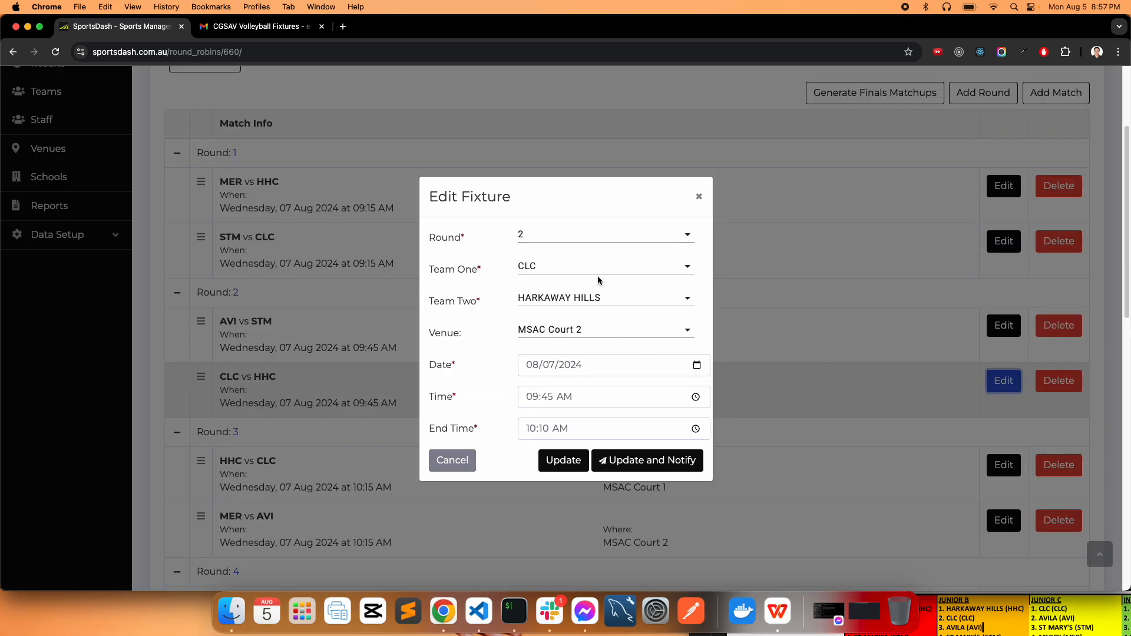
{"action": "left_click", "coordinate": [589, 300]}
{"action": "left_click", "coordinate": [554, 428]}
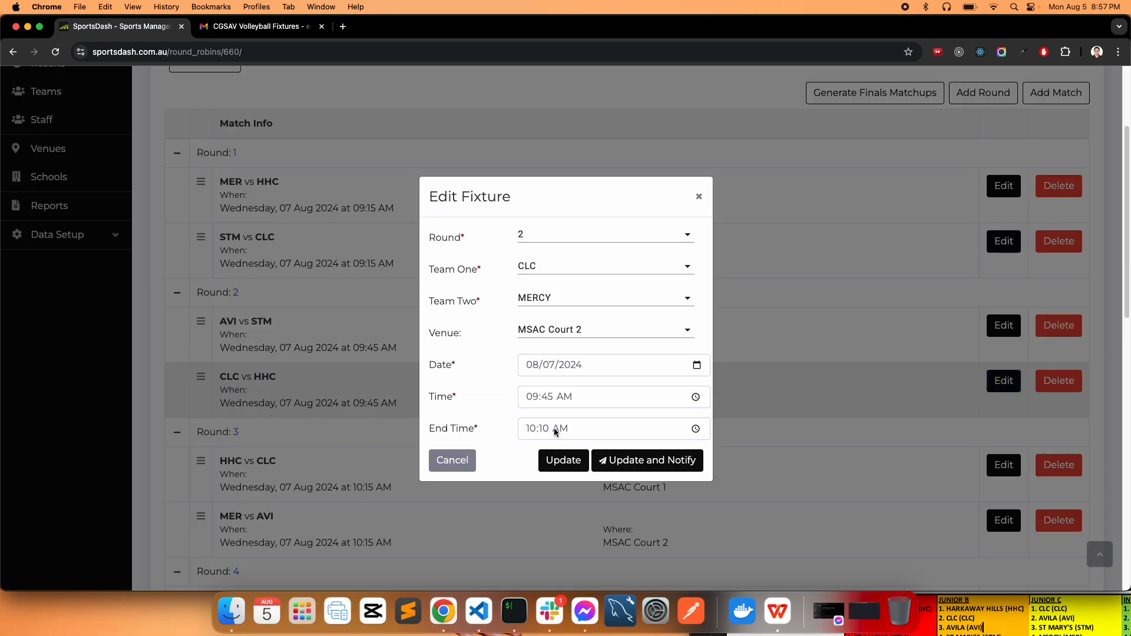
{"action": "left_click", "coordinate": [563, 460]}
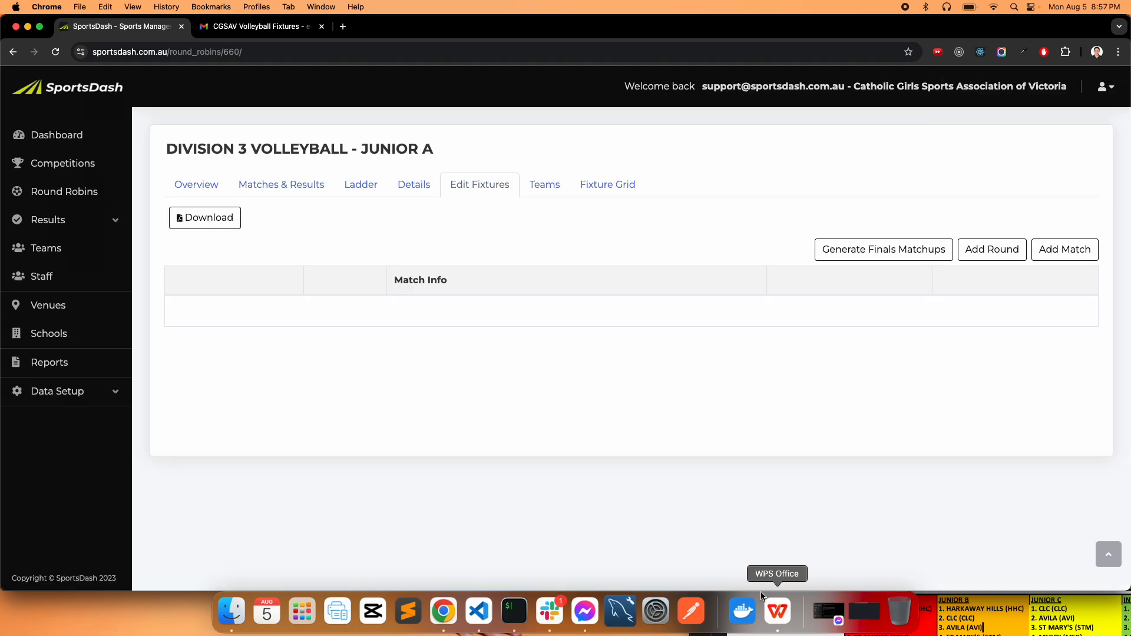
- Compare the Junior A fixtures of rounds 2 to 5 with the fixture PDF, checking teams, courts and times
{"action": "left_click", "coordinate": [771, 607]}
{"action": "scroll", "coordinate": [377, 354], "scroll_direction": "down", "scroll_amount": 5}
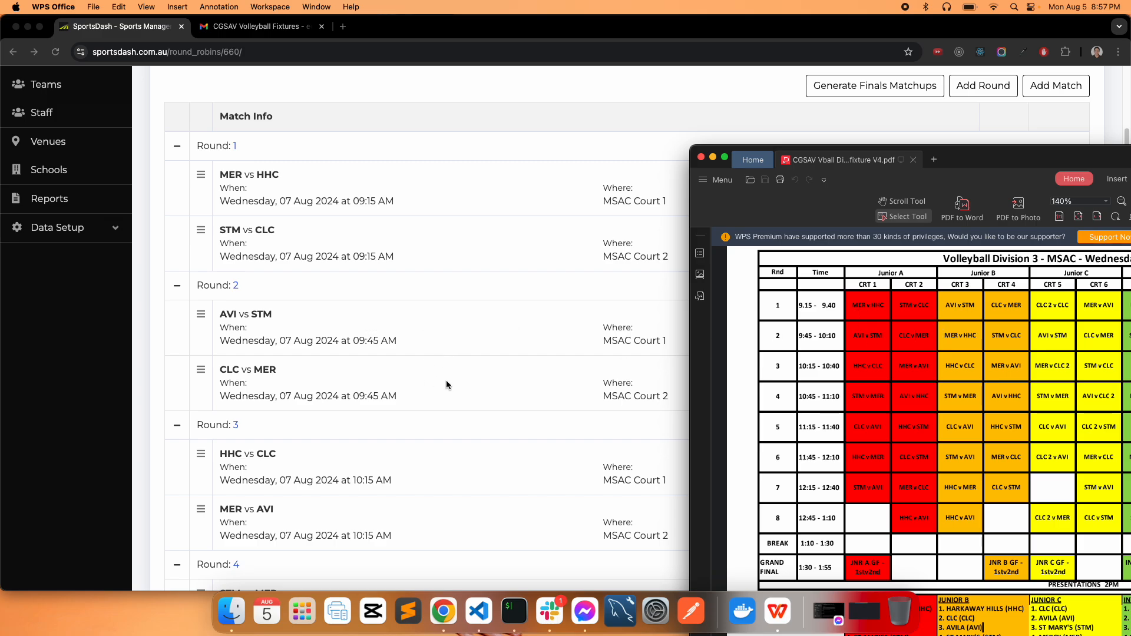
{"action": "scroll", "coordinate": [447, 380], "scroll_direction": "down", "scroll_amount": 5}
{"action": "scroll", "coordinate": [447, 380], "scroll_direction": "up", "scroll_amount": 1}
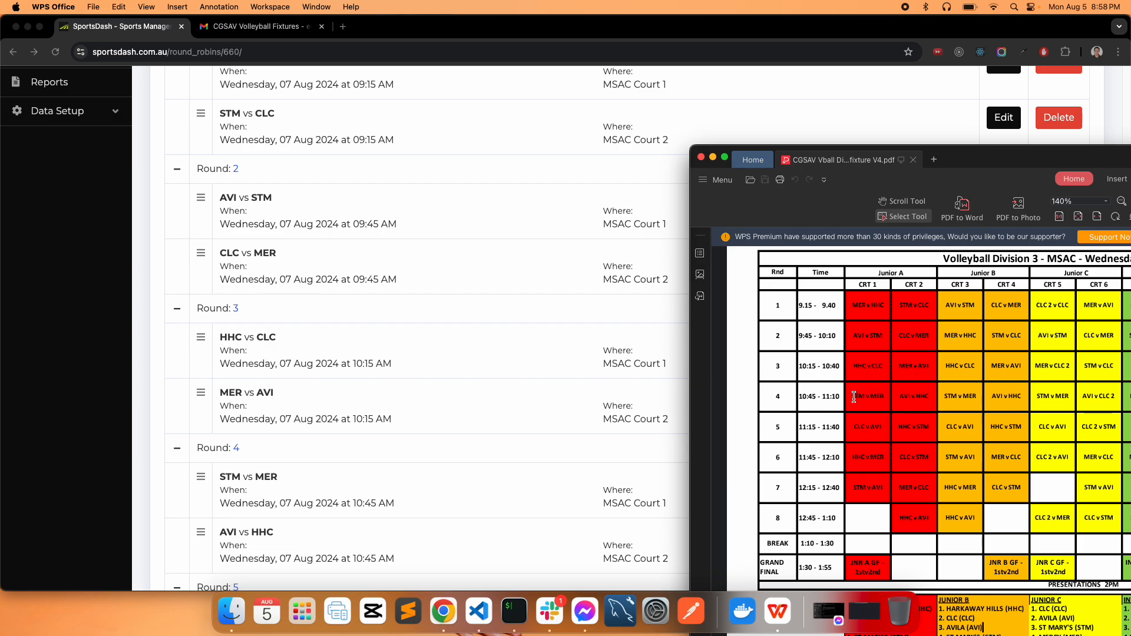
{"action": "scroll", "coordinate": [535, 412], "scroll_direction": "down", "scroll_amount": 5}
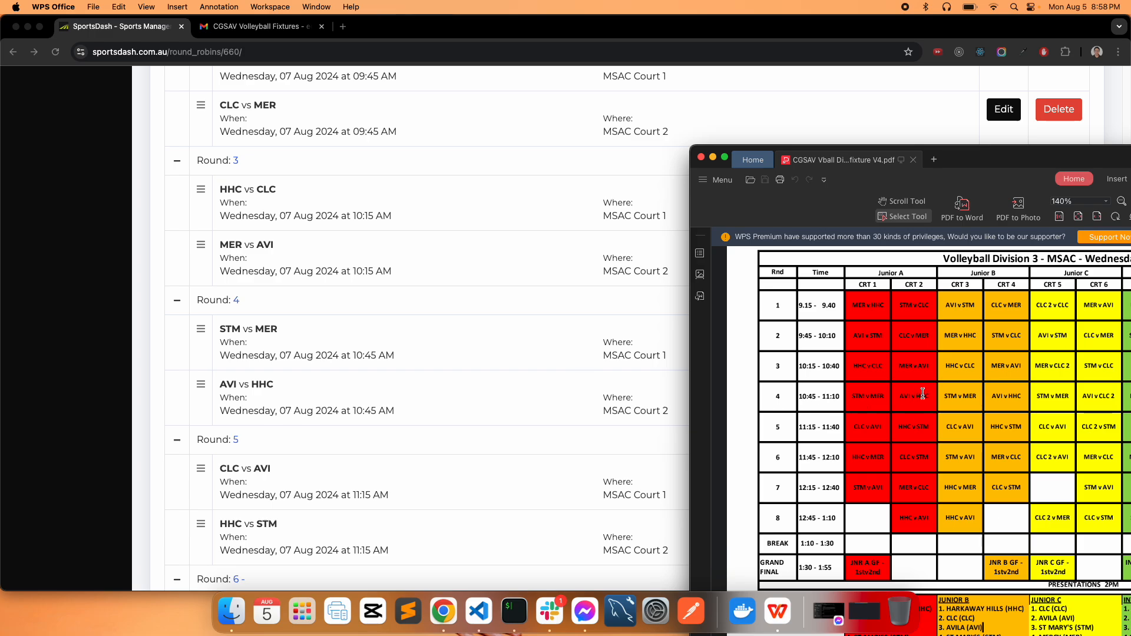
{"action": "scroll", "coordinate": [493, 444], "scroll_direction": "down", "scroll_amount": 2}
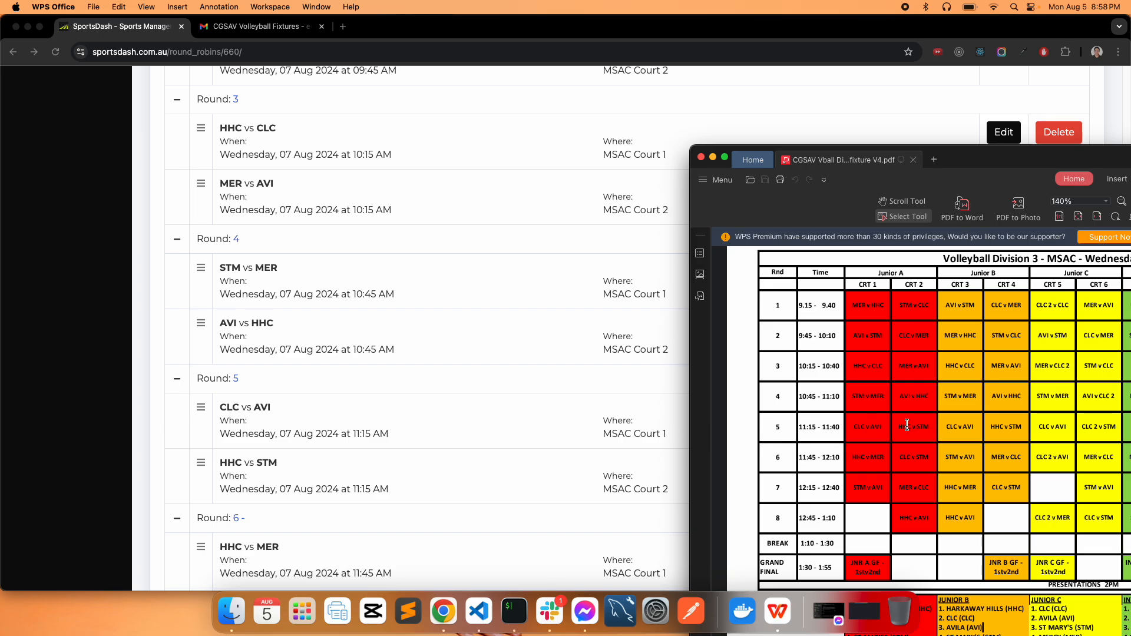
{"action": "scroll", "coordinate": [526, 424], "scroll_direction": "down", "scroll_amount": 3}
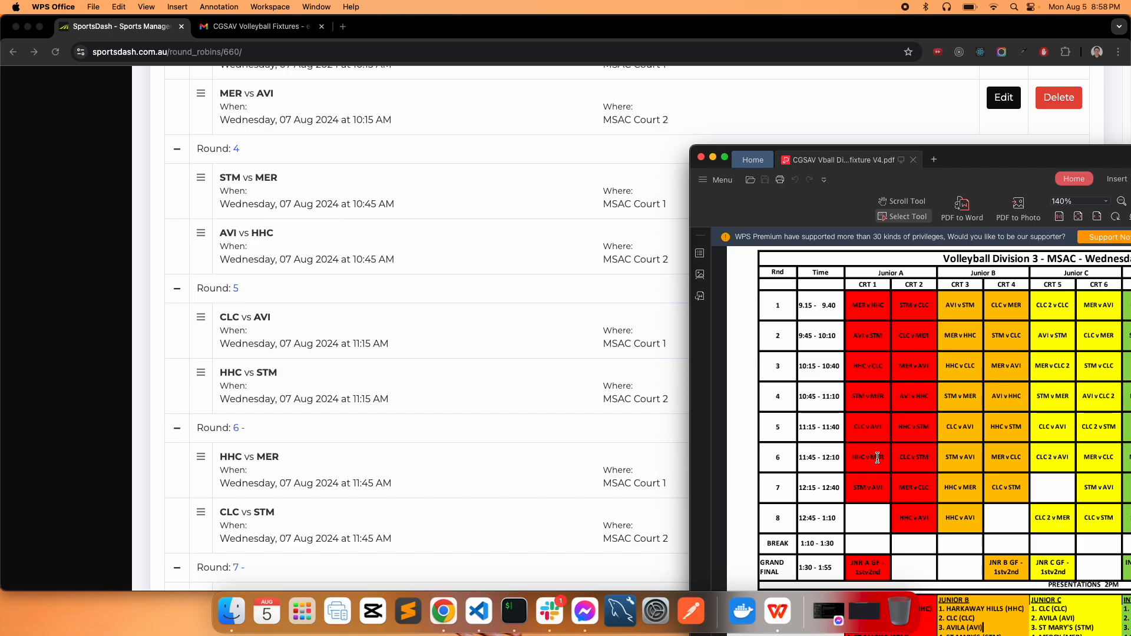
- Compare the Junior A fixtures of rounds 6 to 8 and the round 9 final with the fixture PDF
{"action": "scroll", "coordinate": [570, 449], "scroll_direction": "down", "scroll_amount": 3}
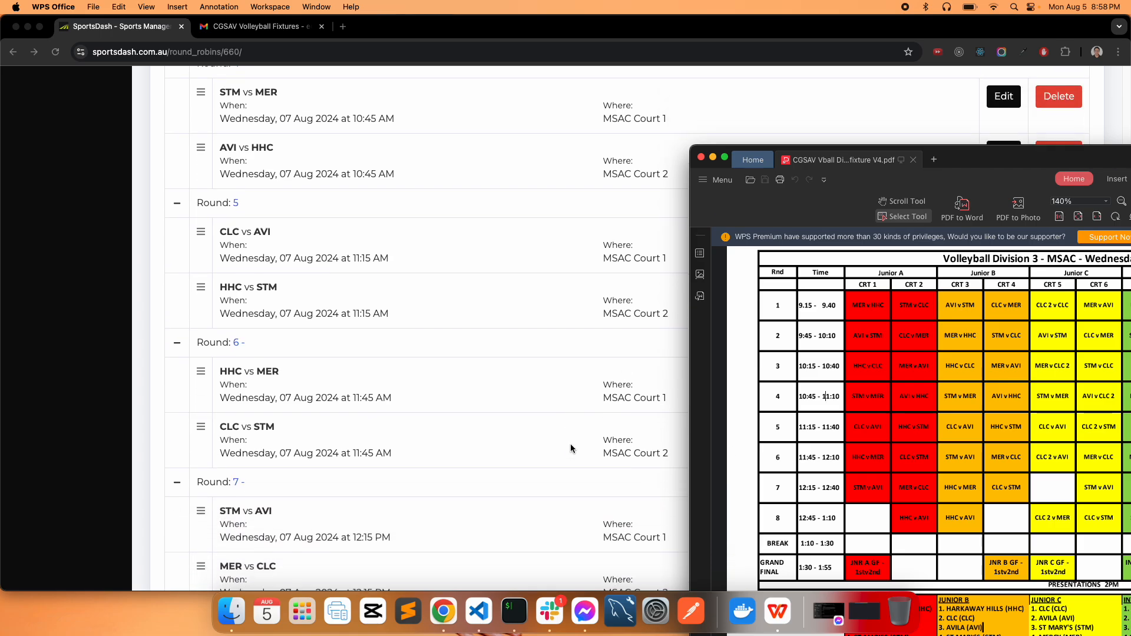
{"action": "scroll", "coordinate": [866, 474], "scroll_direction": "down", "scroll_amount": 1}
{"action": "scroll", "coordinate": [439, 452], "scroll_direction": "down", "scroll_amount": 3}
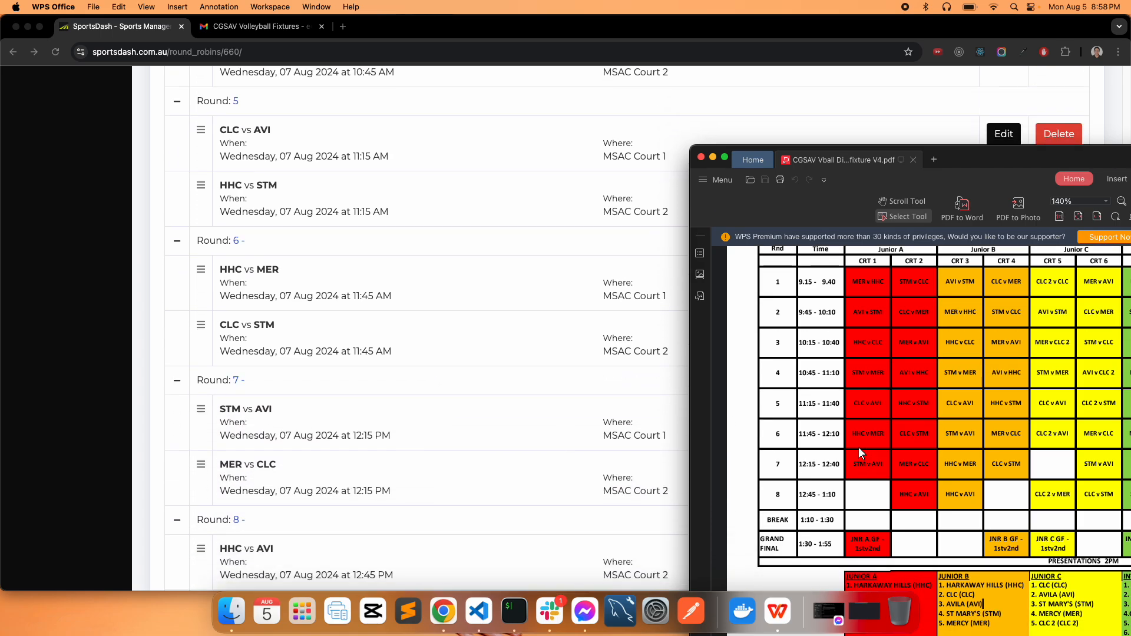
{"action": "scroll", "coordinate": [490, 478], "scroll_direction": "down", "scroll_amount": 1}
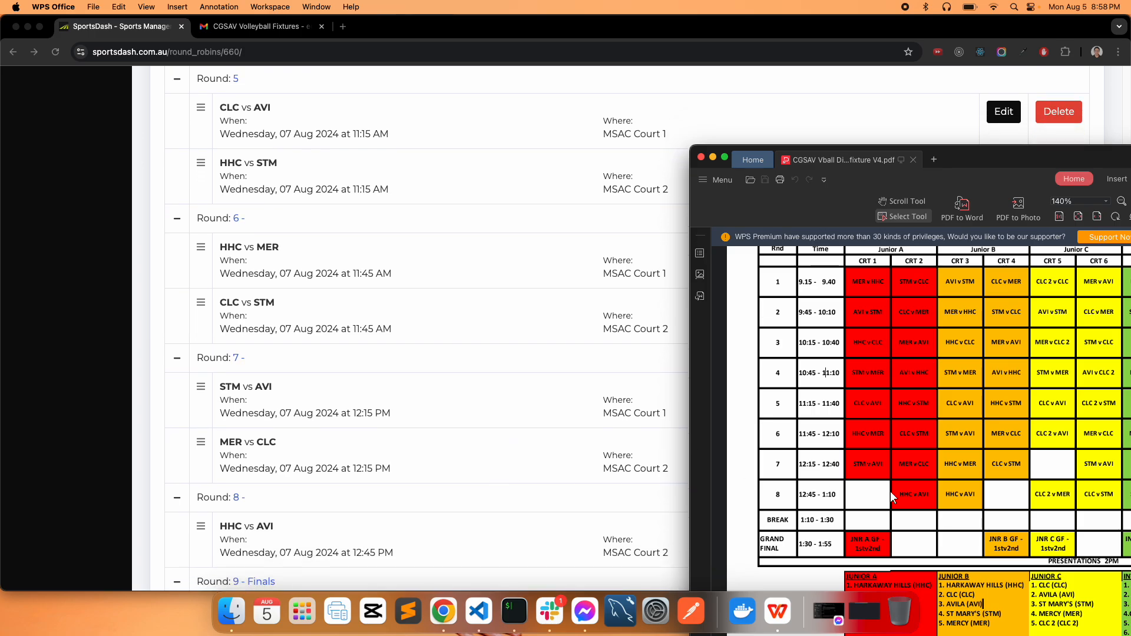
{"action": "scroll", "coordinate": [890, 492], "scroll_direction": "down", "scroll_amount": 1}
{"action": "scroll", "coordinate": [421, 478], "scroll_direction": "down", "scroll_amount": 1}
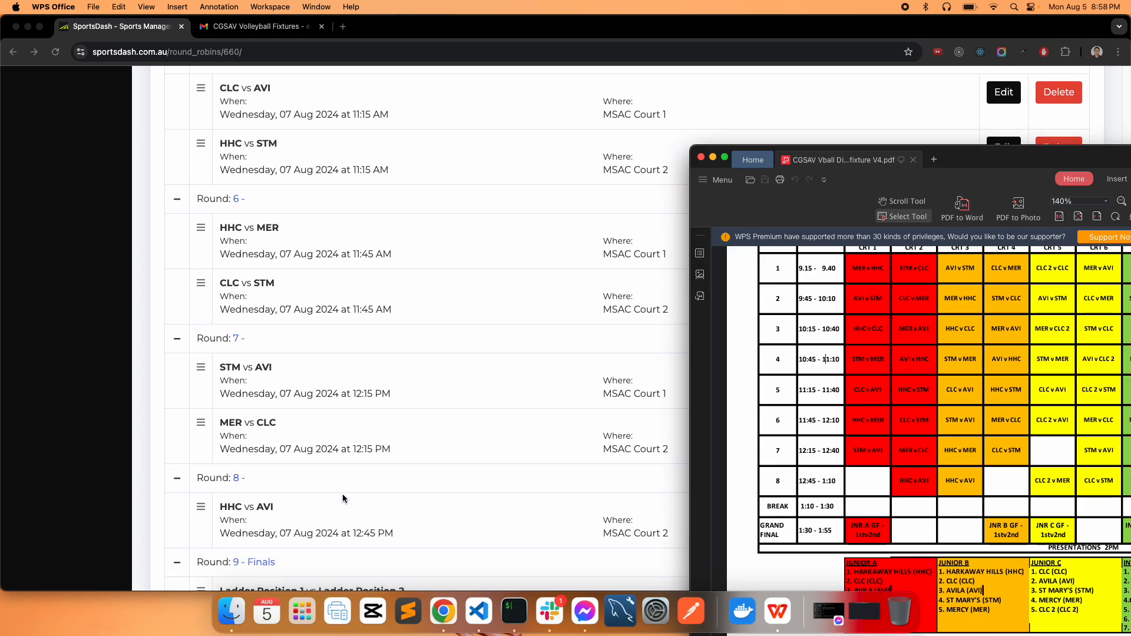
{"action": "scroll", "coordinate": [345, 511], "scroll_direction": "down", "scroll_amount": 3}
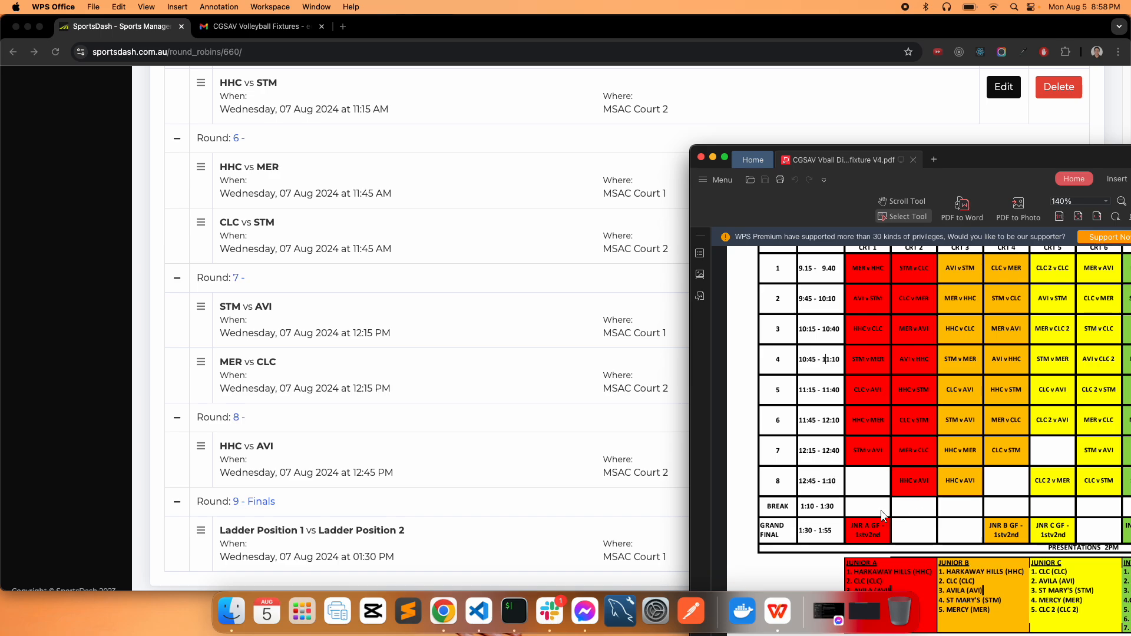
{"action": "left_click", "coordinate": [541, 543]}
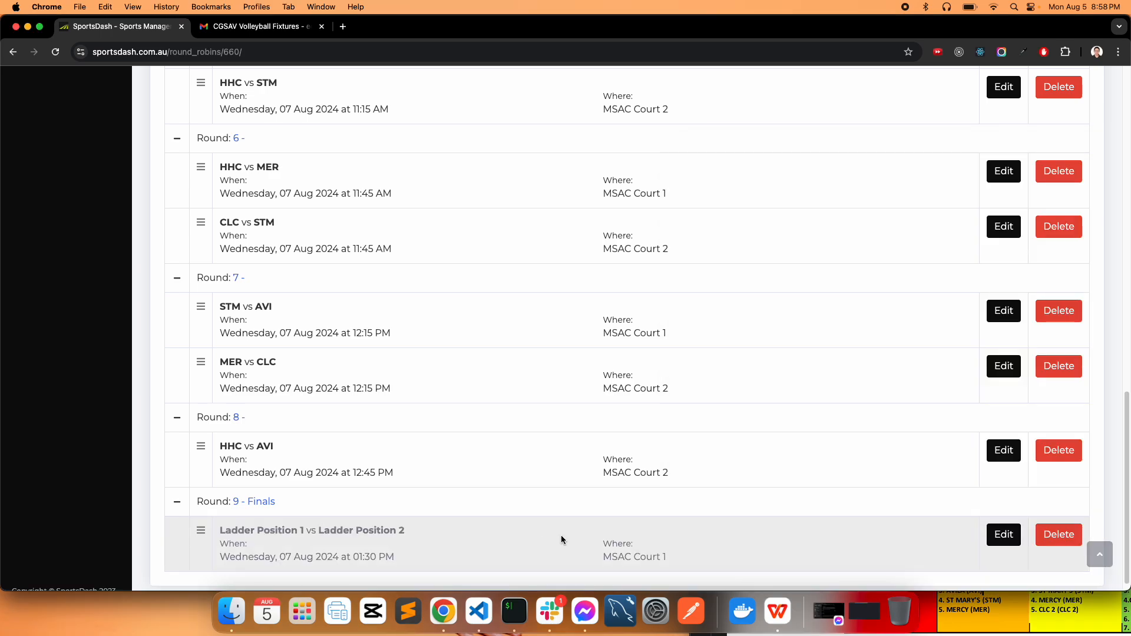
{"action": "scroll", "coordinate": [589, 507], "scroll_direction": "up", "scroll_amount": 15}
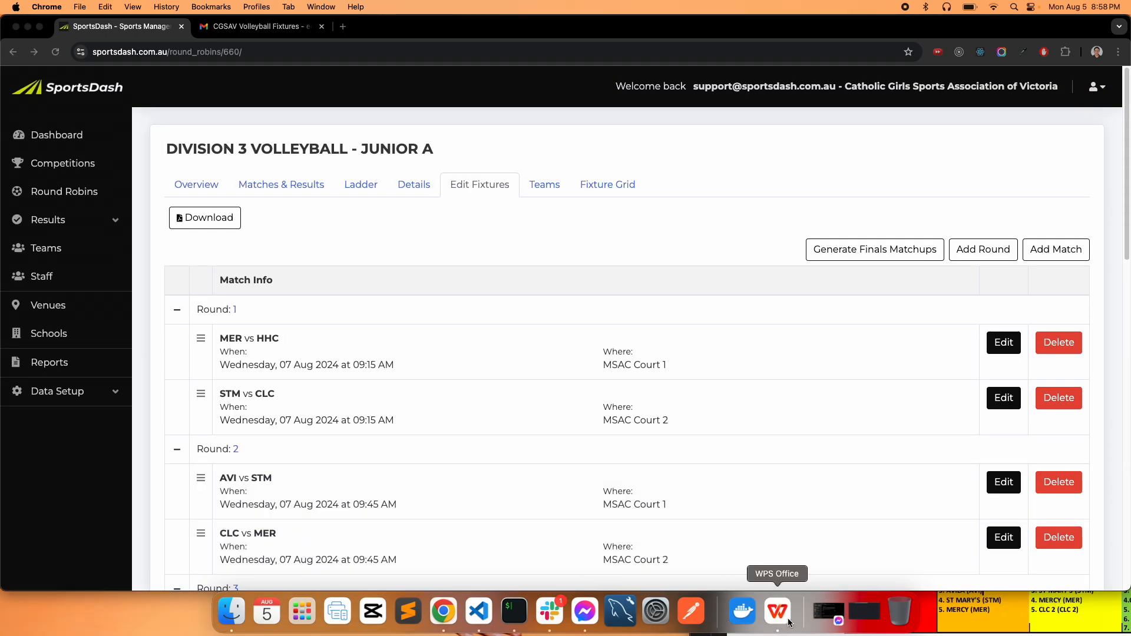
- Maximize the fixture PDF and compare the numbered Junior A and Junior B team lists below the grid, team by team
{"action": "left_click", "coordinate": [779, 613]}
{"action": "double_click", "coordinate": [968, 150]}
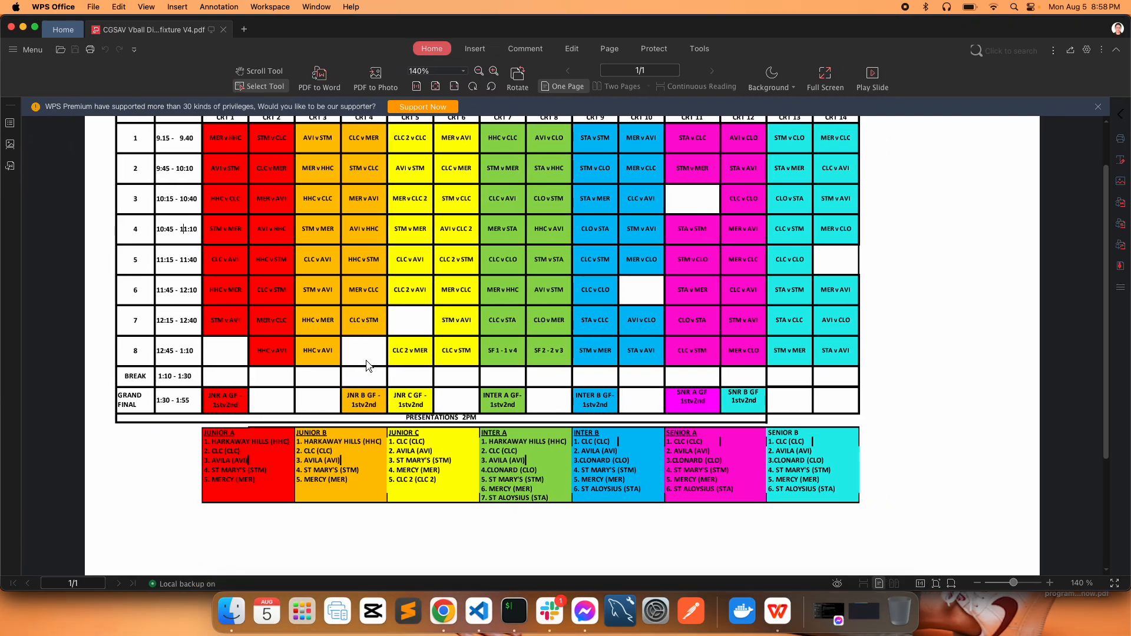
{"action": "scroll", "coordinate": [362, 364], "scroll_direction": "up", "scroll_amount": 2}
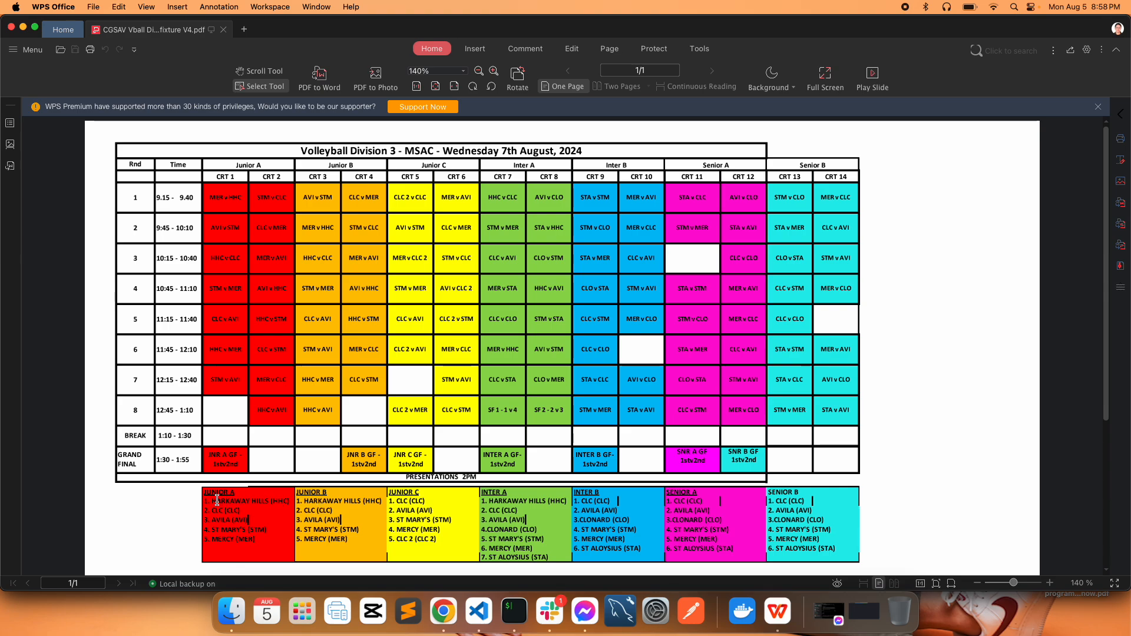
{"action": "left_click_drag", "start_coordinate": [212, 501], "coordinate": [329, 500]}
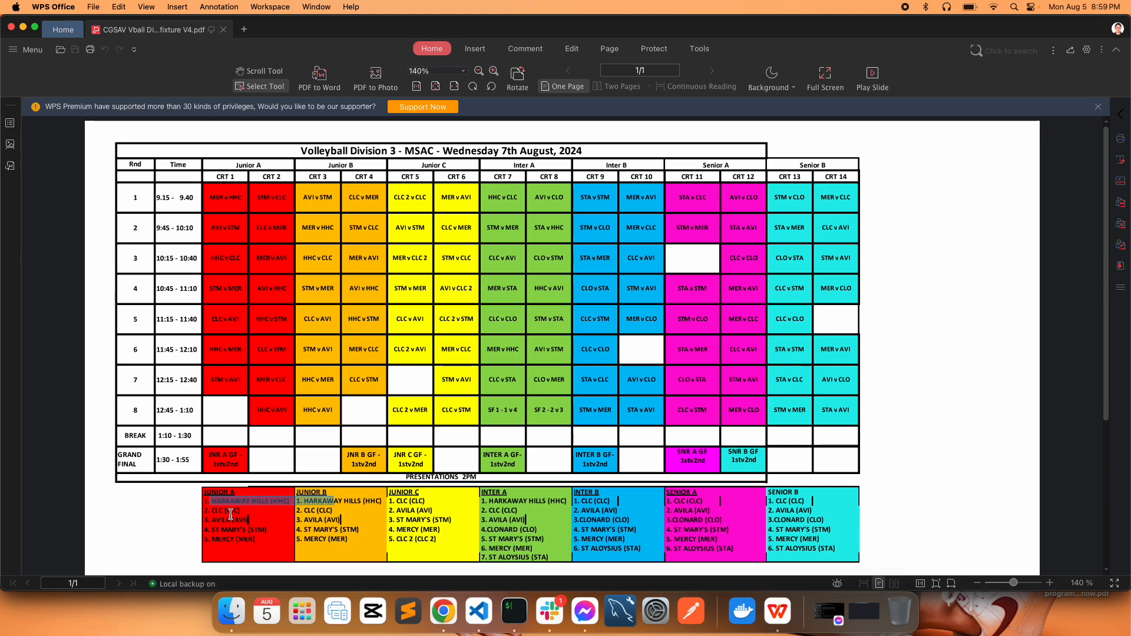
{"action": "left_click_drag", "start_coordinate": [232, 510], "coordinate": [329, 508]}
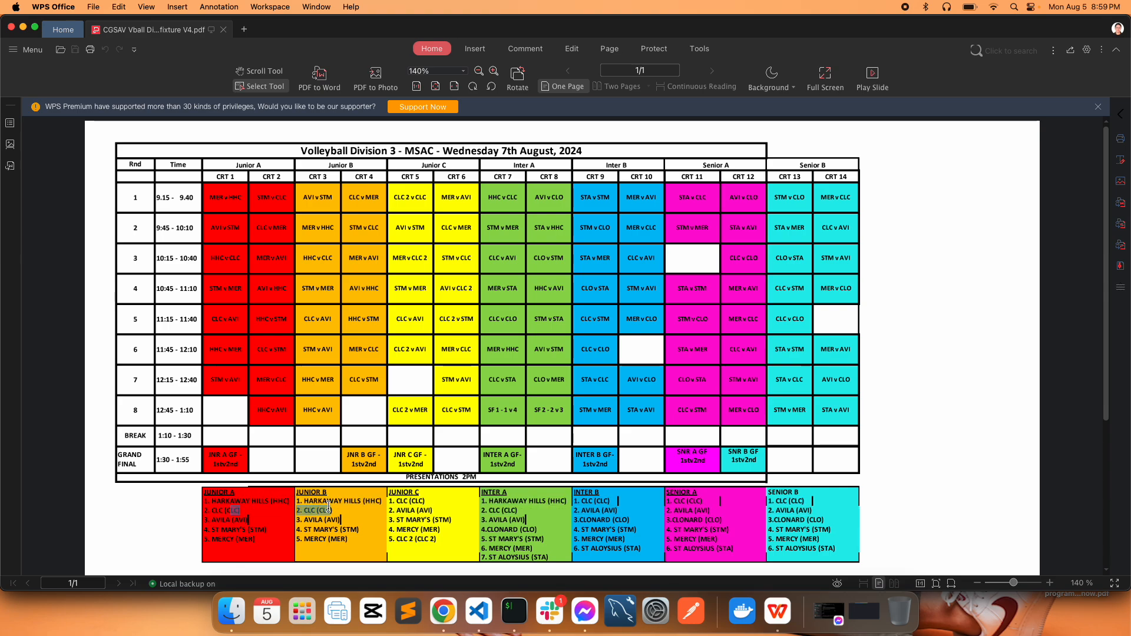
{"action": "left_click", "coordinate": [261, 502]}
{"action": "left_click_drag", "start_coordinate": [262, 501], "coordinate": [346, 500]}
{"action": "left_click_drag", "start_coordinate": [234, 510], "coordinate": [317, 521]}
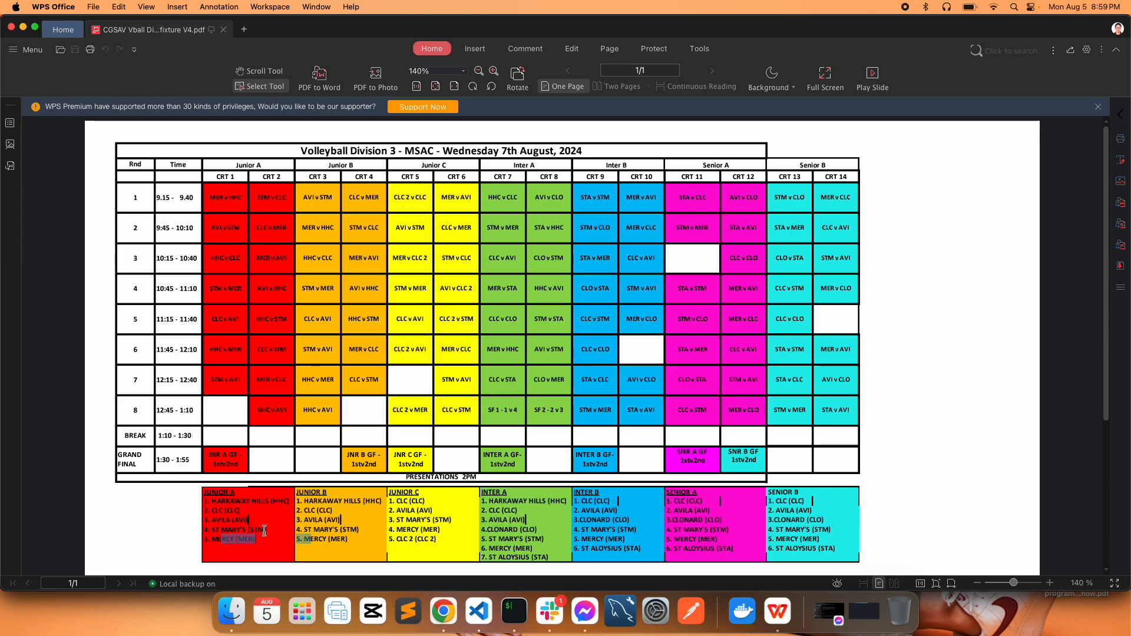
{"action": "left_click_drag", "start_coordinate": [240, 530], "coordinate": [321, 530]}
{"action": "left_click_drag", "start_coordinate": [231, 539], "coordinate": [312, 544]}
- Return to the Division 3 Volleyball - Junior A overview in SportsDash and open its Clone Round Robin form
{"action": "left_click", "coordinate": [443, 611]}
{"action": "left_click", "coordinate": [195, 187]}
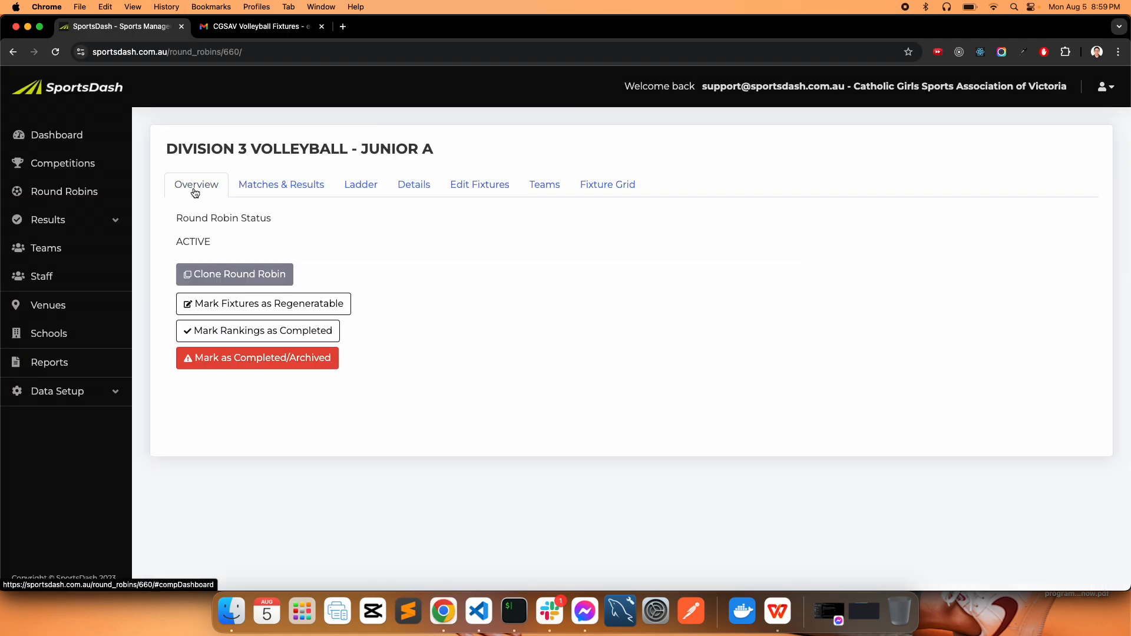
{"action": "key", "text": "super+space"}
{"action": "key", "text": "Escape"}
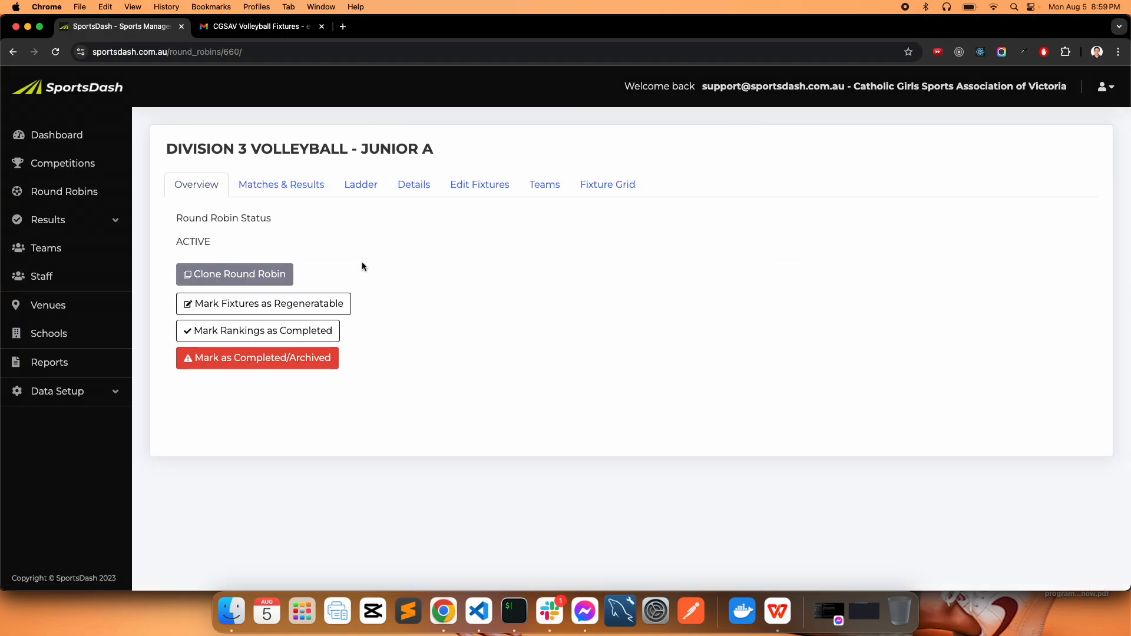
{"action": "left_click", "coordinate": [270, 274]}
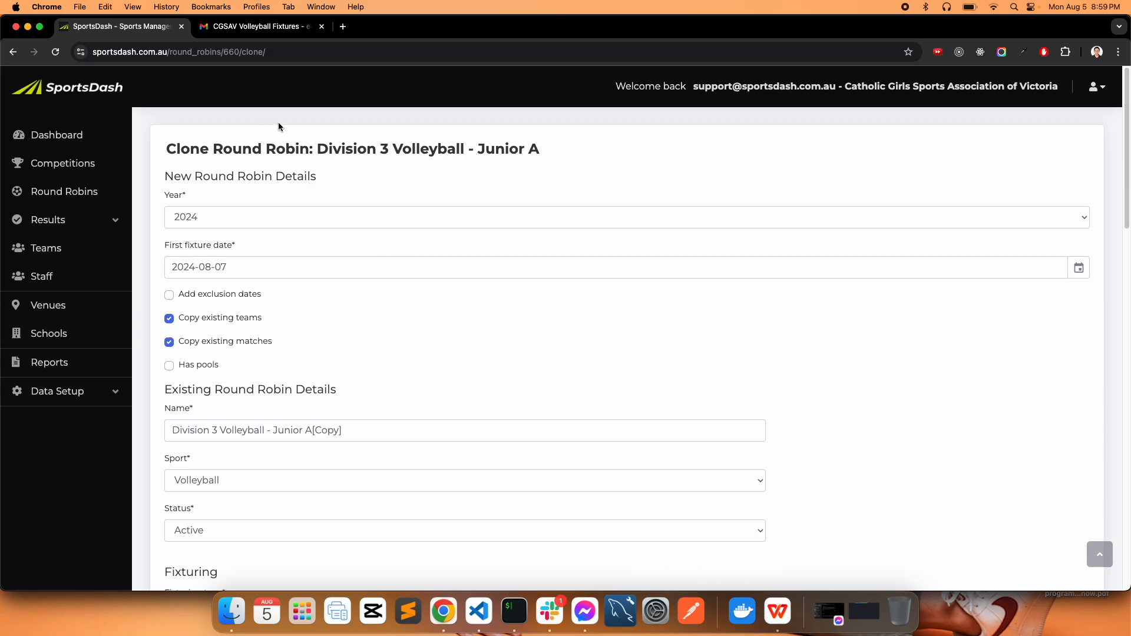
- Open SportsDash in a second browser tab and log in with the prefilled support account
{"action": "left_click", "coordinate": [343, 27]}
{"action": "type", "text": "s"}
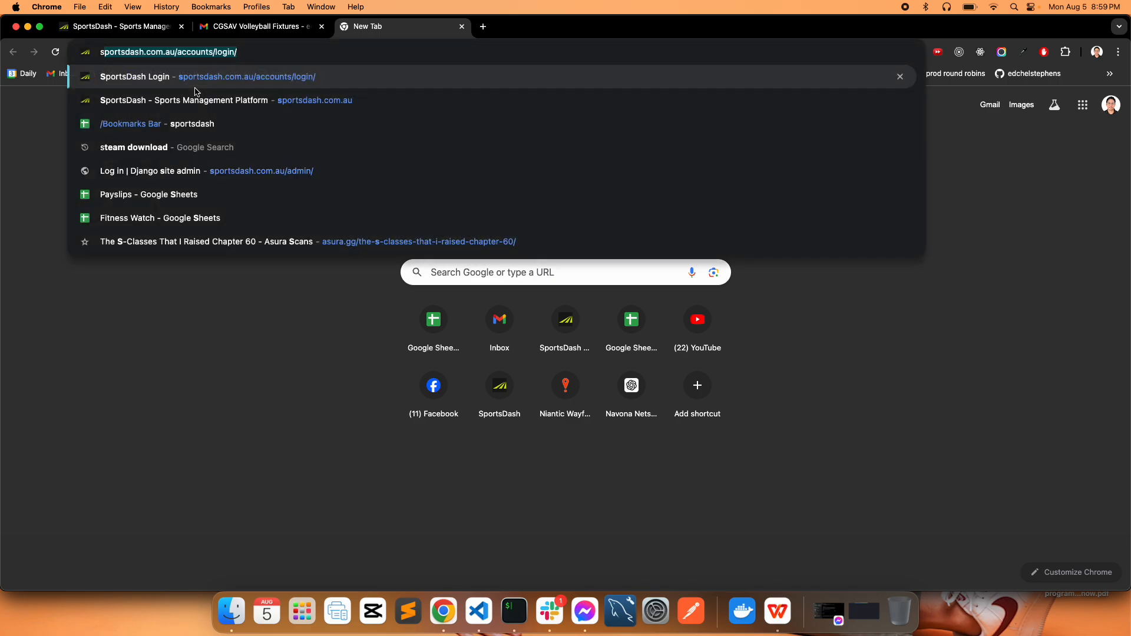
{"action": "key", "text": "Return"}
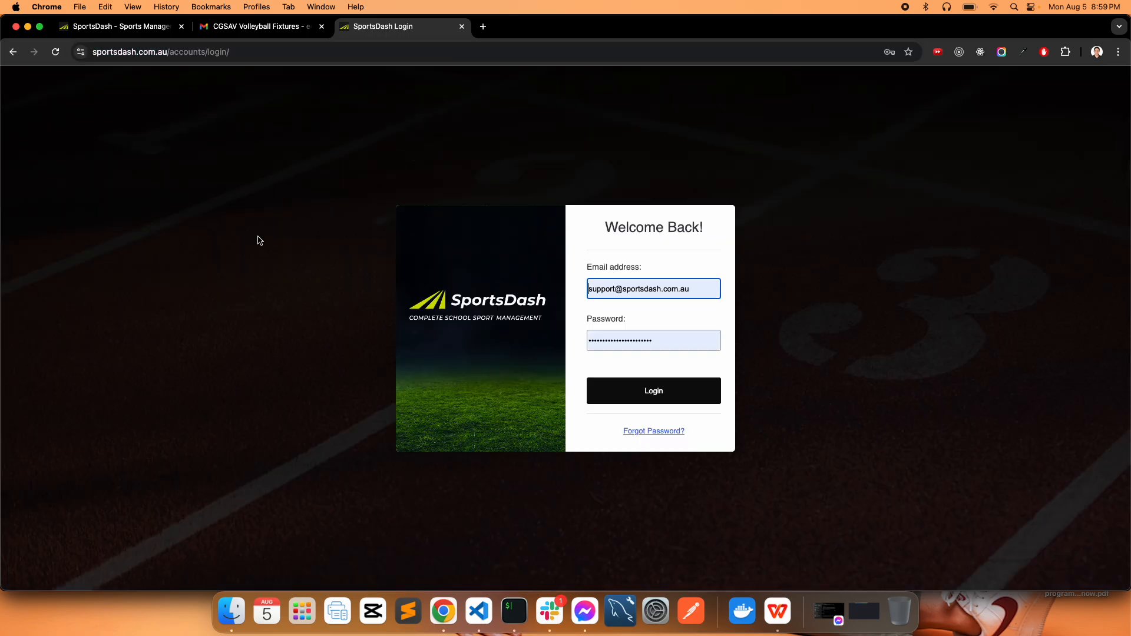
{"action": "left_click", "coordinate": [640, 391]}
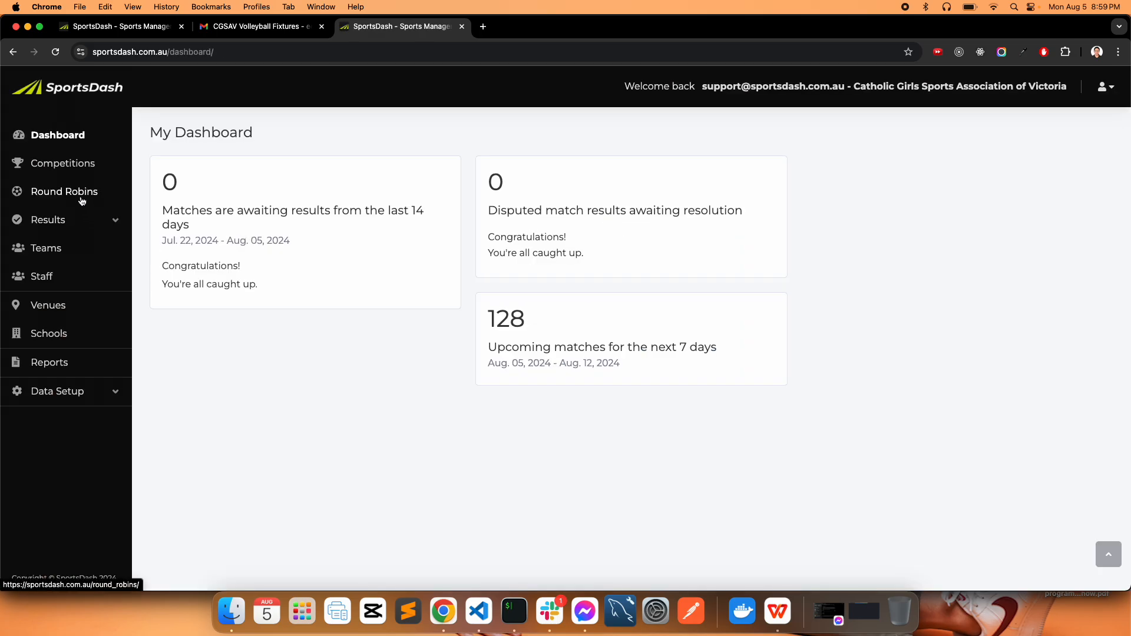
- Filter the round robins list by the sport Volleyball and open Division 3 Volleyball - Junior A
{"action": "left_click", "coordinate": [59, 192]}
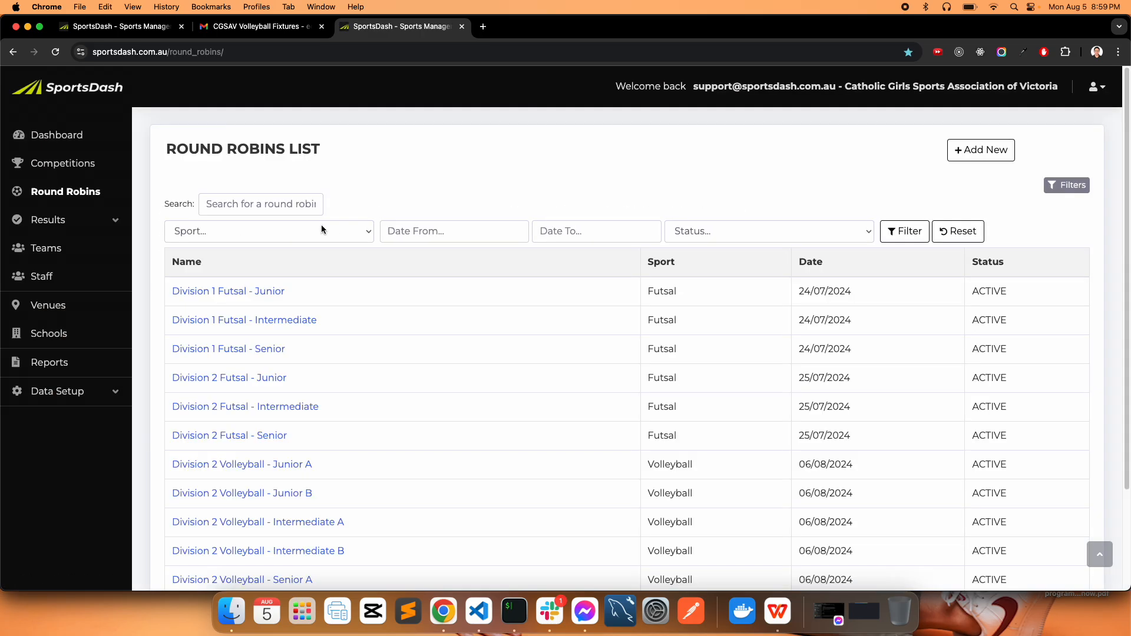
{"action": "left_click", "coordinate": [321, 225]}
{"action": "left_click", "coordinate": [937, 252]}
{"action": "left_click", "coordinate": [906, 231]}
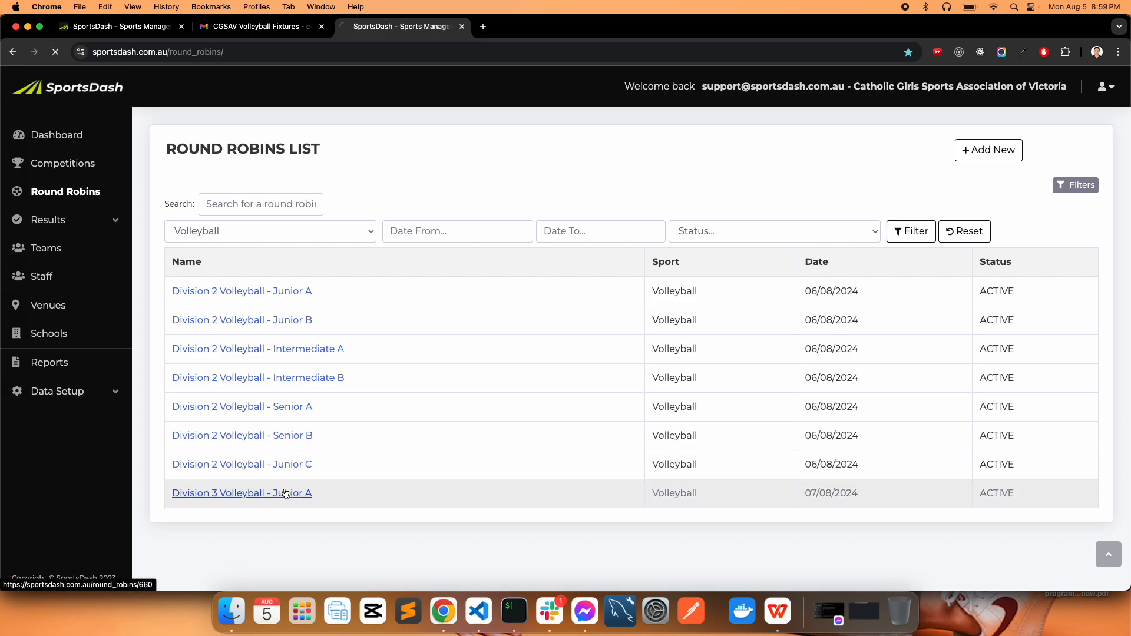
{"action": "left_click", "coordinate": [286, 494]}
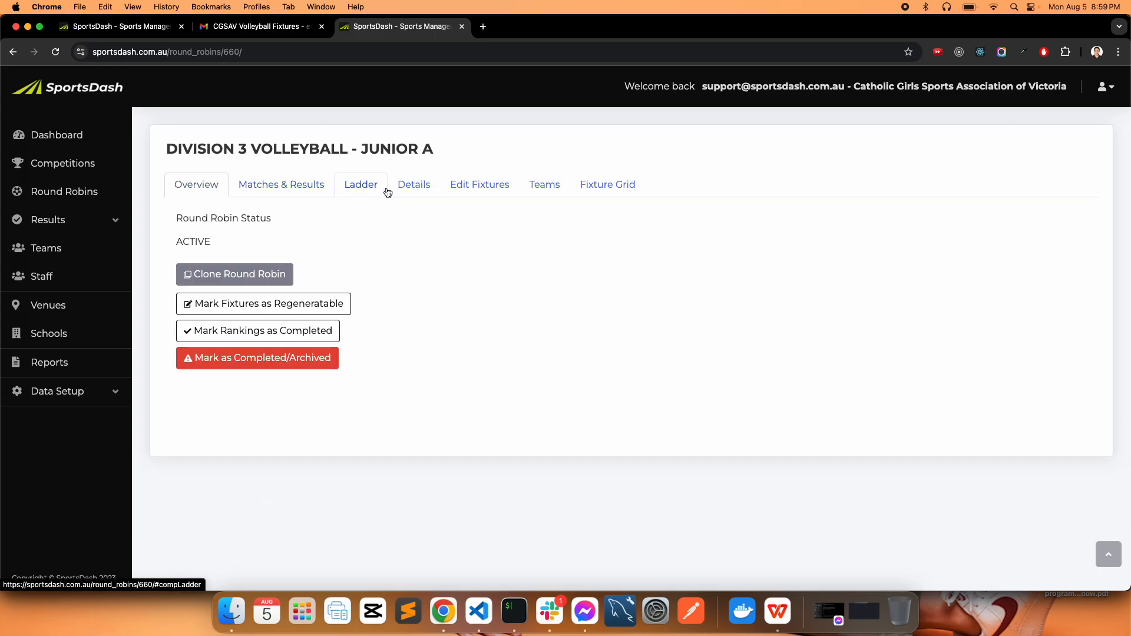
- Review the Junior A team numbering and fixture list in the second tab, and bring the fixture PDF back up
{"action": "left_click", "coordinate": [550, 188]}
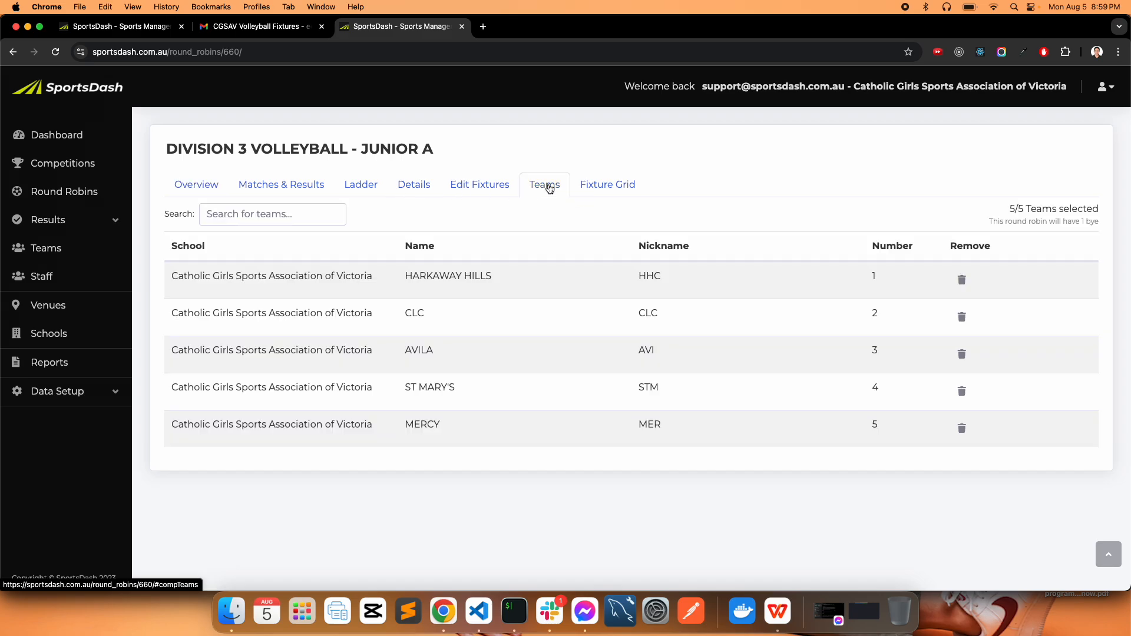
{"action": "left_click", "coordinate": [469, 188]}
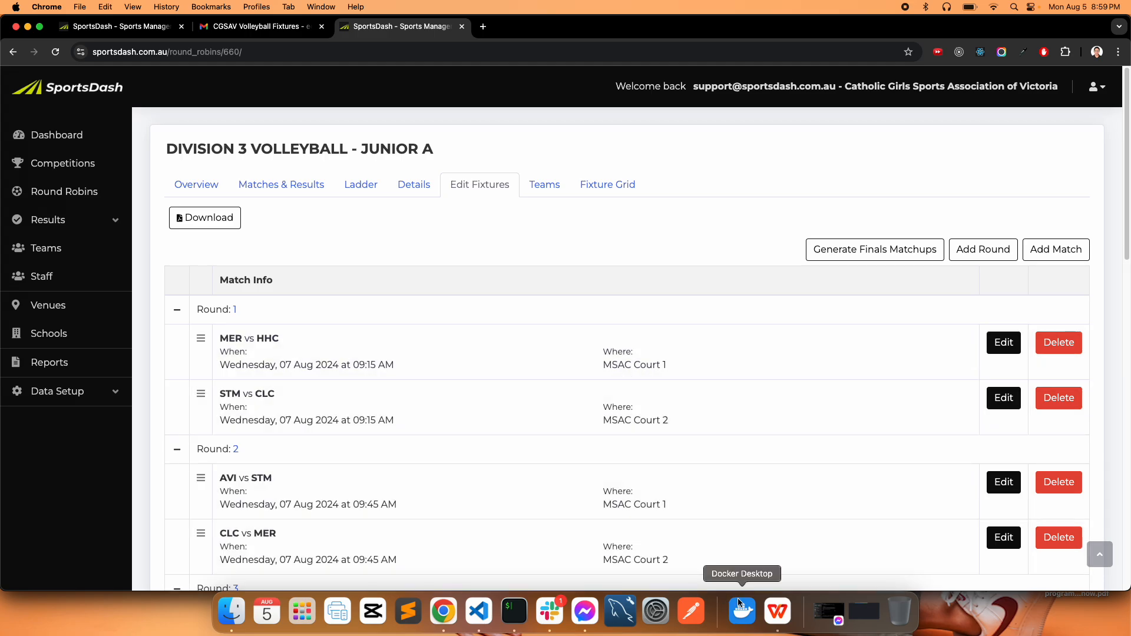
{"action": "left_click", "coordinate": [778, 611]}
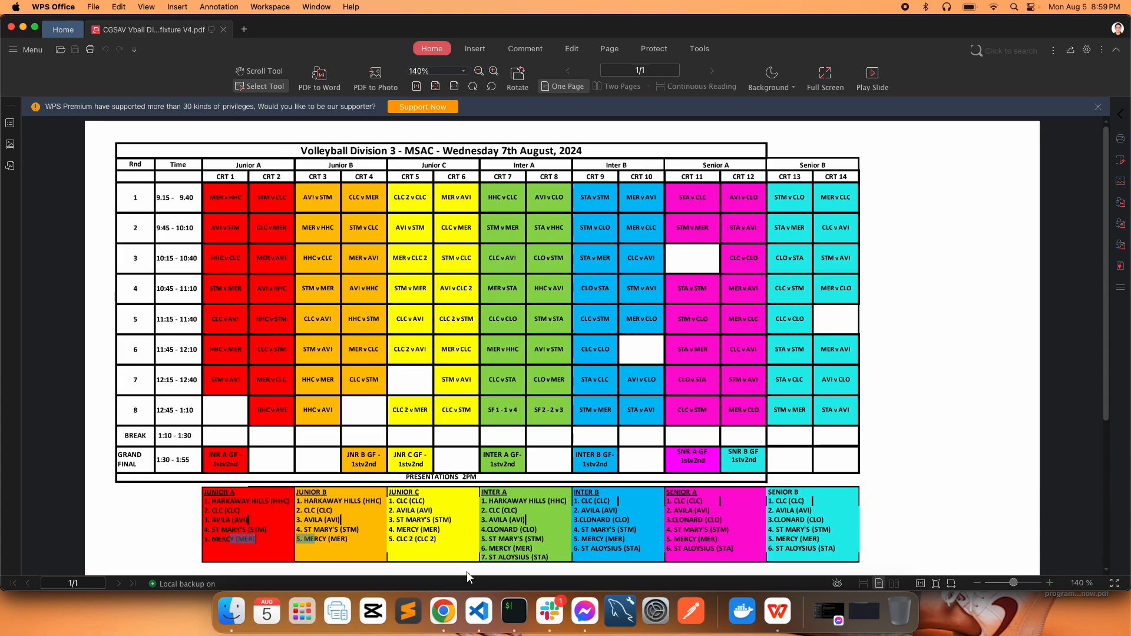
- Switch back to SportsDash in Chrome, cancel the open Junior A clone form and close its tab, keeping the other SportsDash tab
{"action": "left_click", "coordinate": [443, 610]}
{"action": "left_click", "coordinate": [89, 32]}
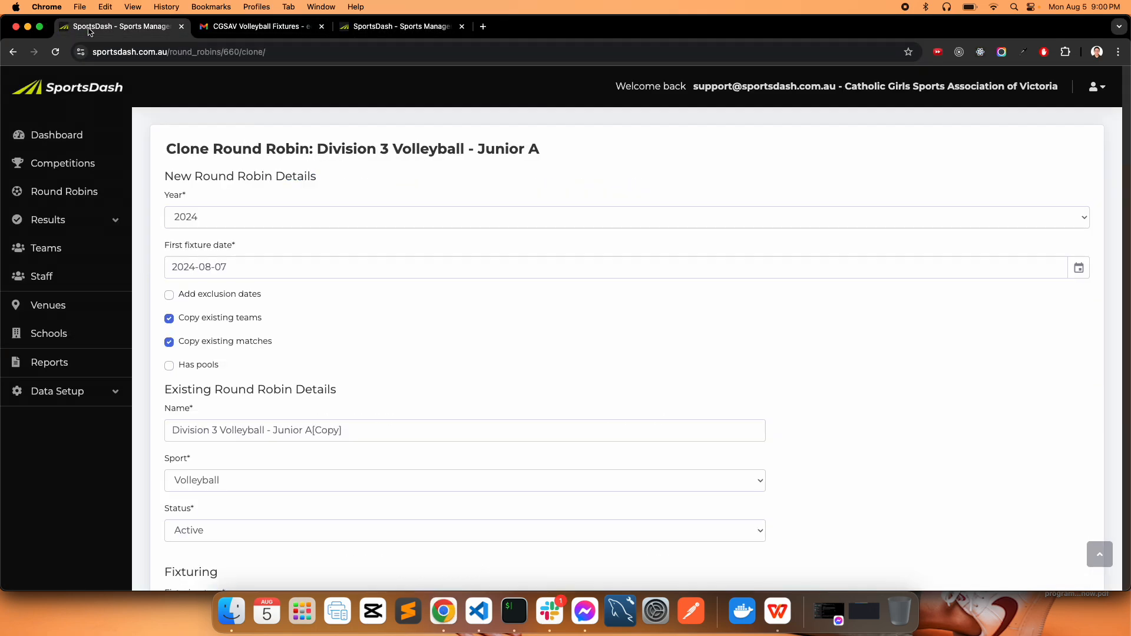
{"action": "scroll", "coordinate": [313, 230], "scroll_direction": "down", "scroll_amount": 5}
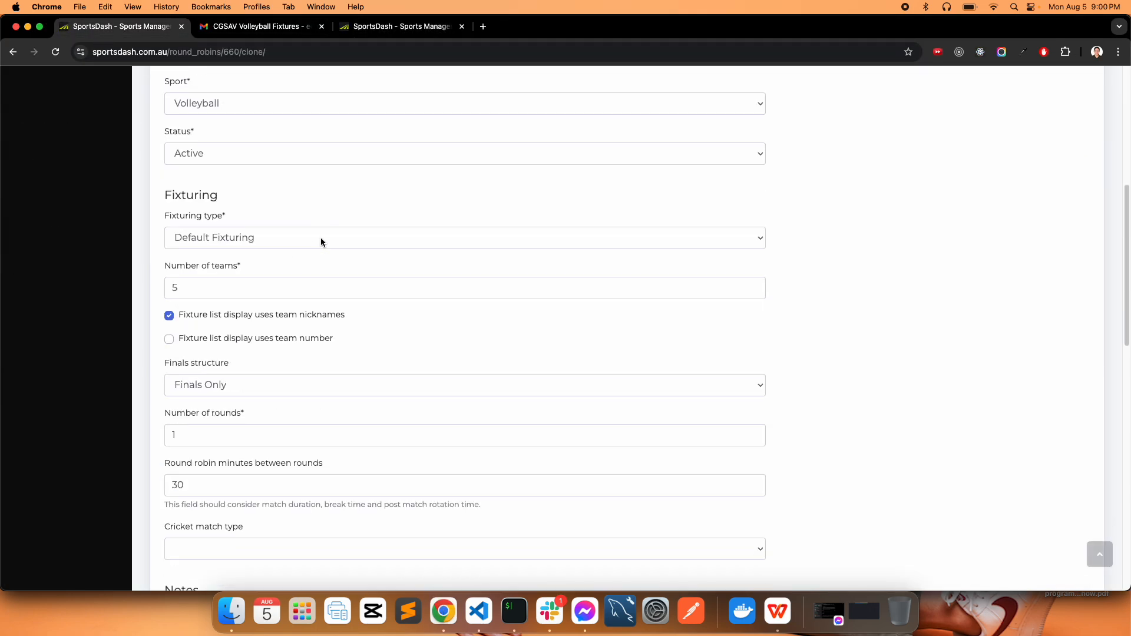
{"action": "scroll", "coordinate": [321, 238], "scroll_direction": "up", "scroll_amount": 2}
{"action": "scroll", "coordinate": [733, 282], "scroll_direction": "down", "scroll_amount": 11}
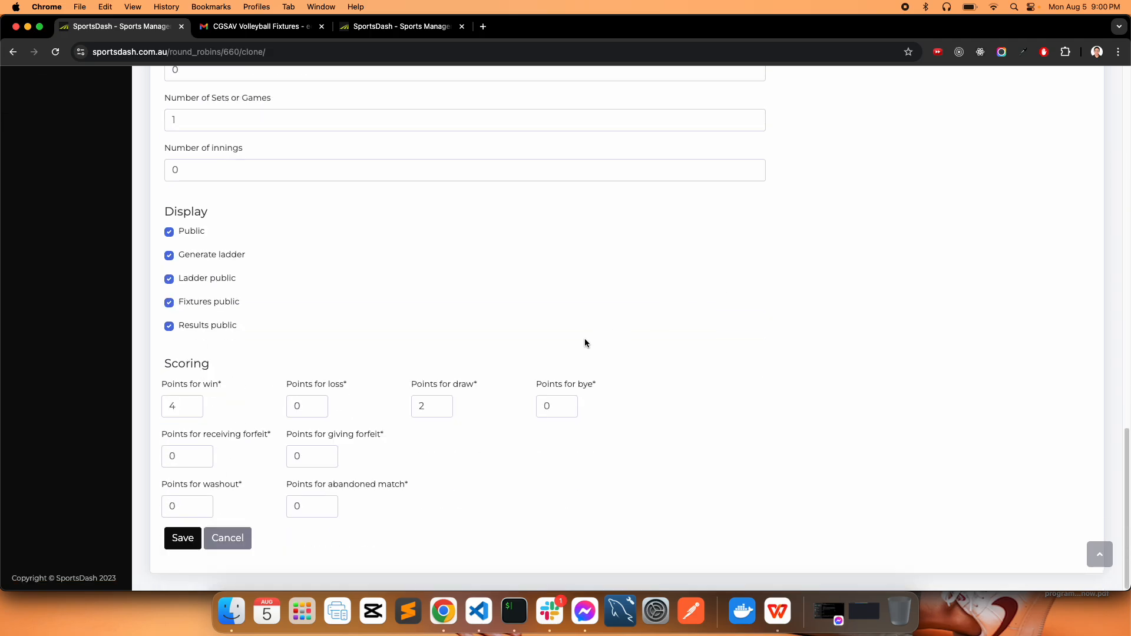
{"action": "left_click", "coordinate": [228, 538]}
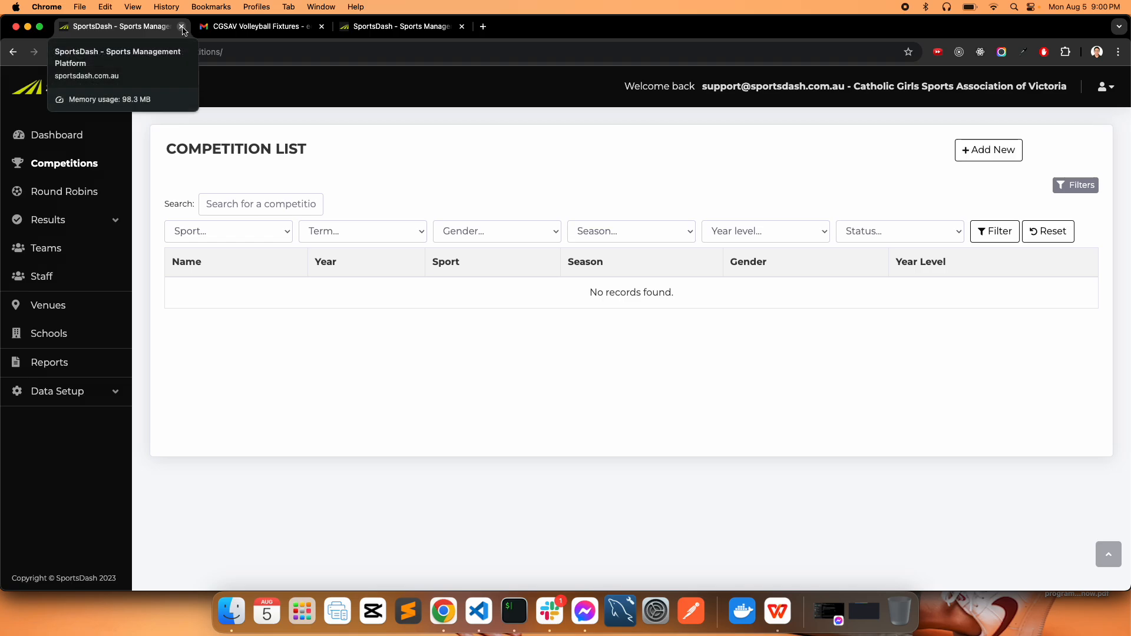
{"action": "left_click", "coordinate": [183, 27]}
{"action": "left_click", "coordinate": [277, 28]}
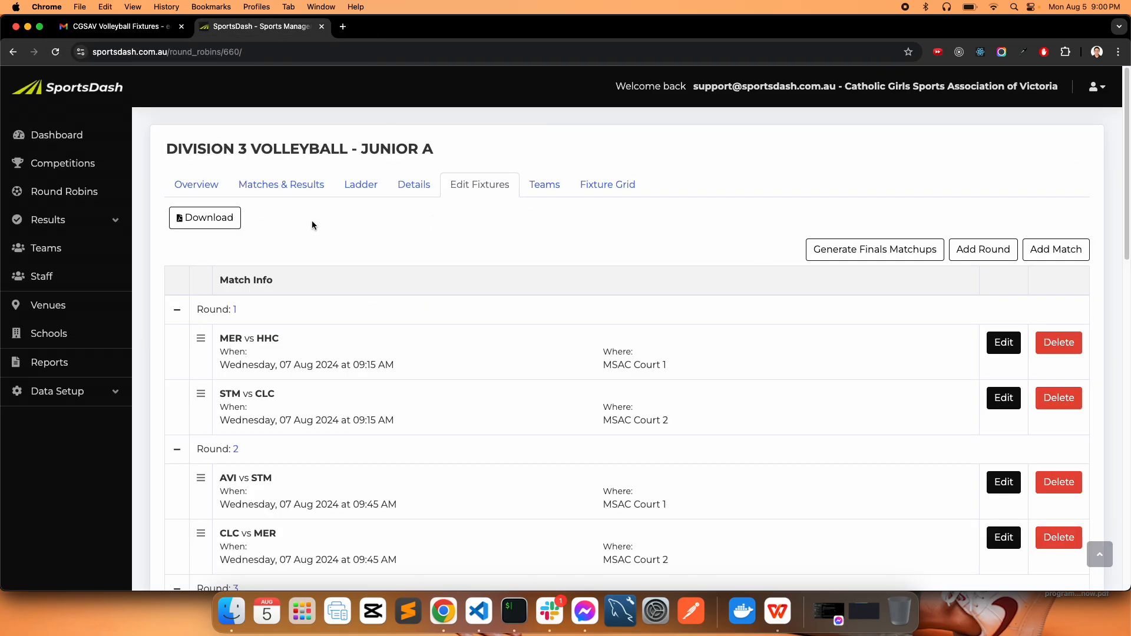
- Filter the round robins list by Volleyball again and open Division 3 Volleyball - Junior A
{"action": "left_click", "coordinate": [65, 192]}
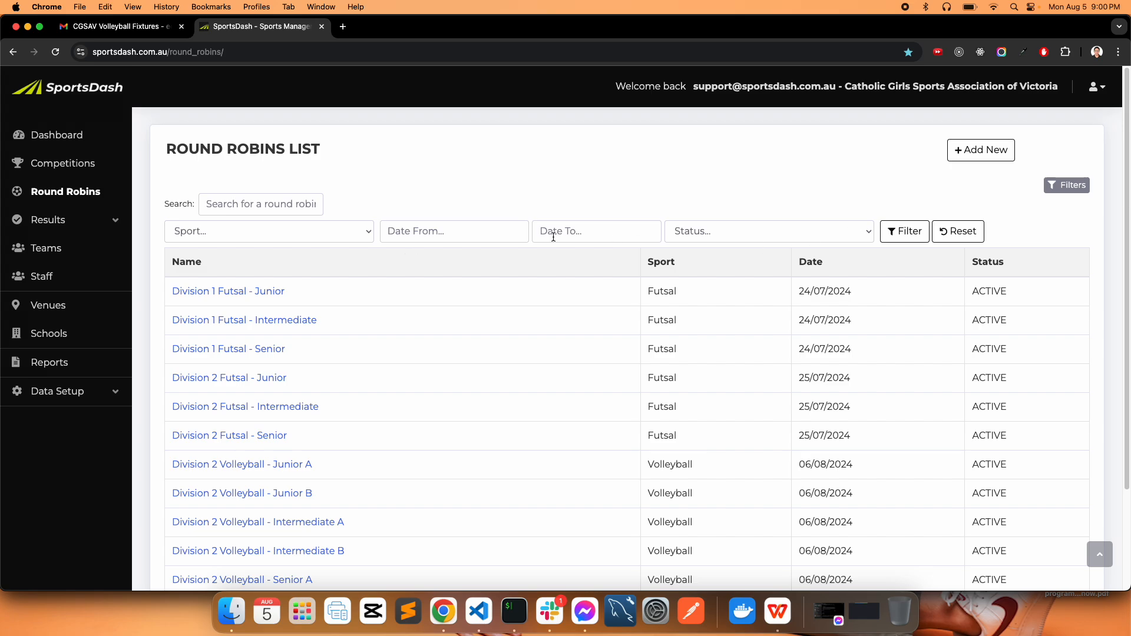
{"action": "left_click", "coordinate": [265, 231]}
{"action": "left_click", "coordinate": [277, 376]}
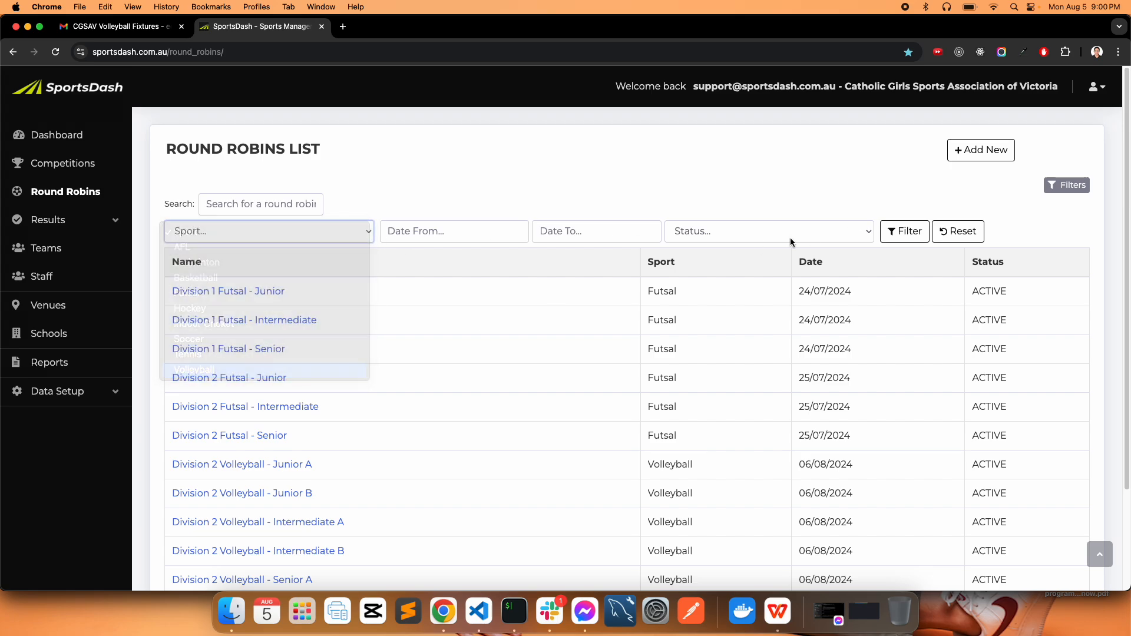
{"action": "left_click", "coordinate": [919, 232]}
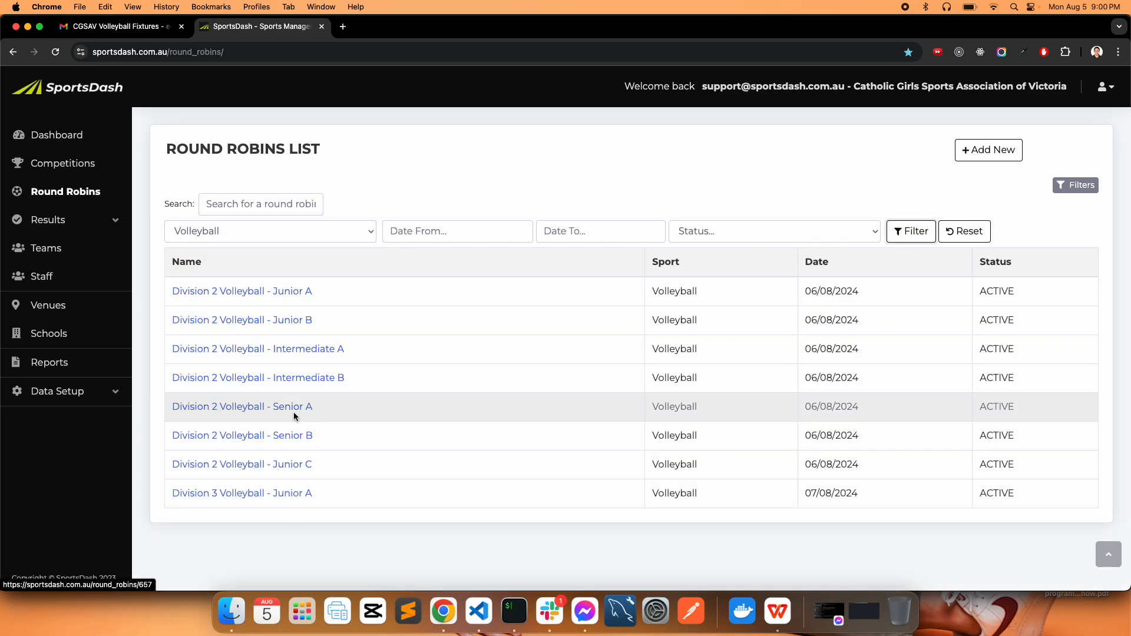
{"action": "left_click", "coordinate": [280, 499]}
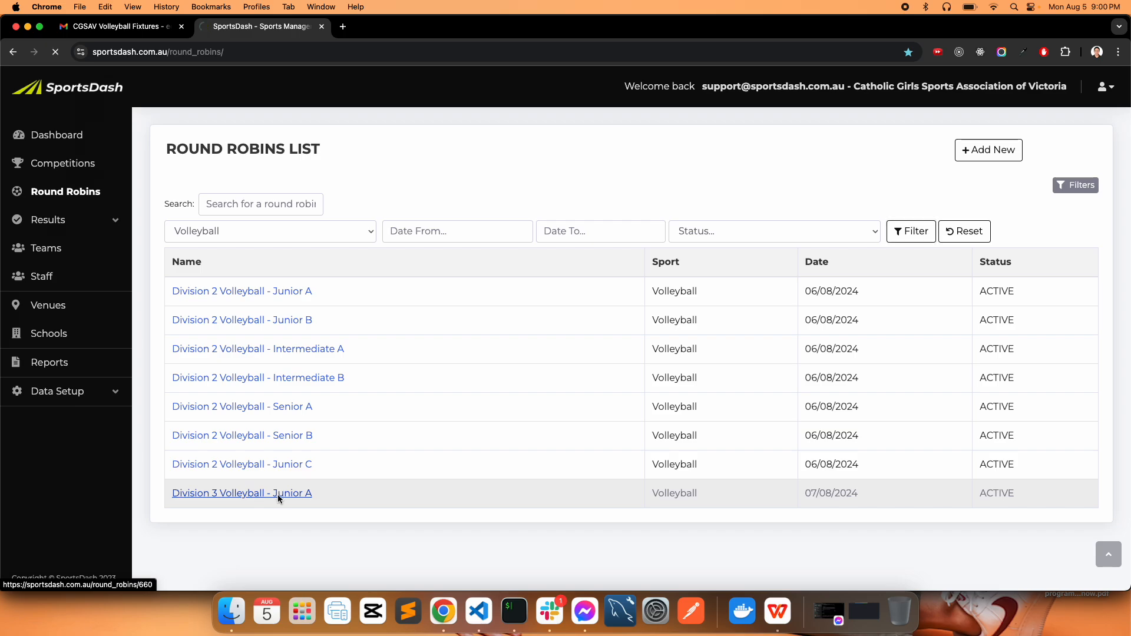
- Check the Junior B team list in the fixture PDF and open the Clone Round Robin form from Junior A's overview in SportsDash
{"action": "left_click", "coordinate": [778, 611]}
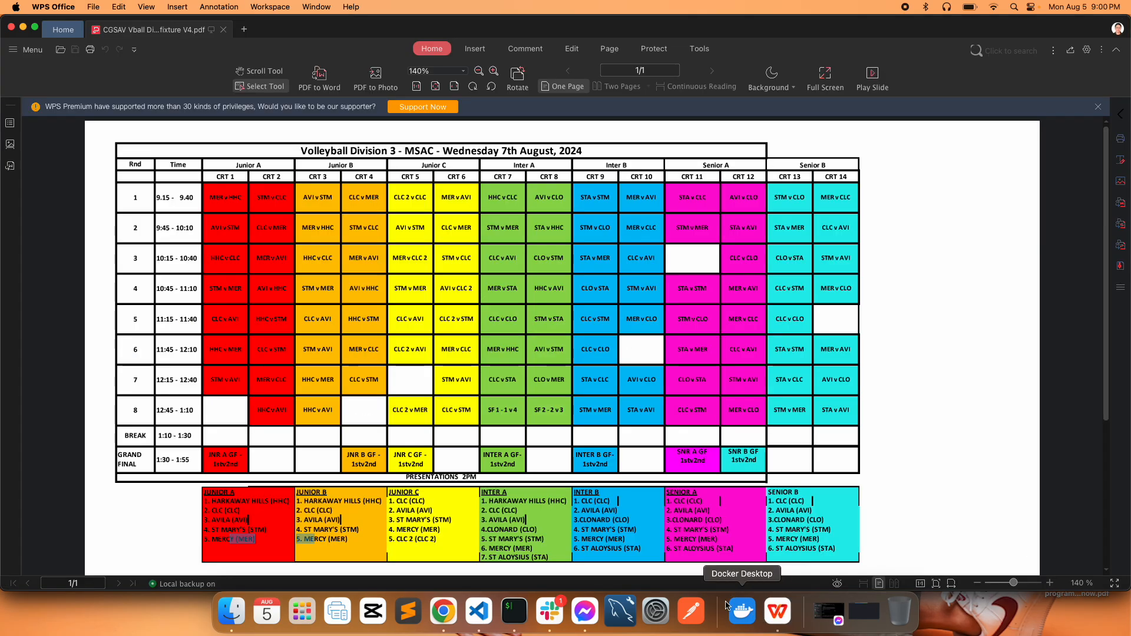
{"action": "left_click", "coordinate": [328, 502]}
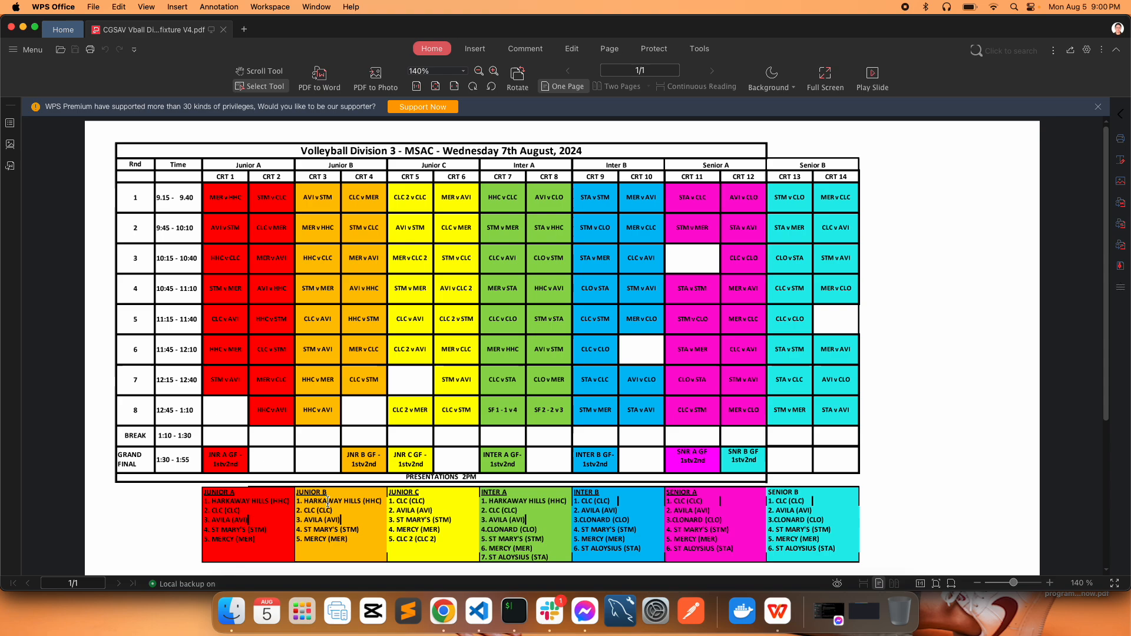
{"action": "left_click", "coordinate": [441, 610]}
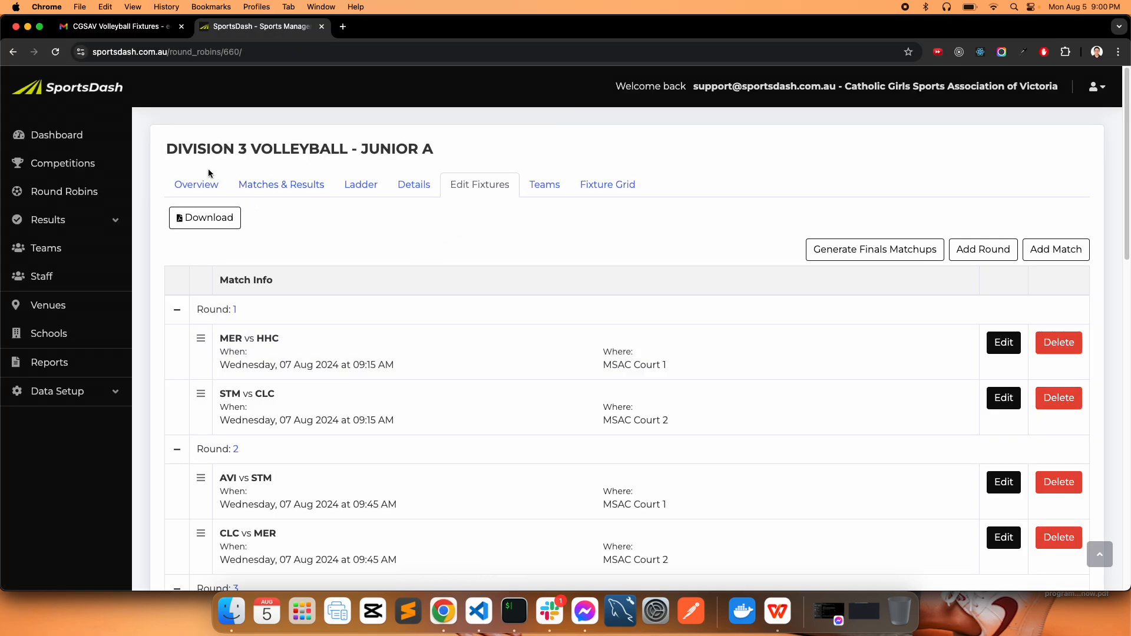
{"action": "left_click", "coordinate": [194, 186]}
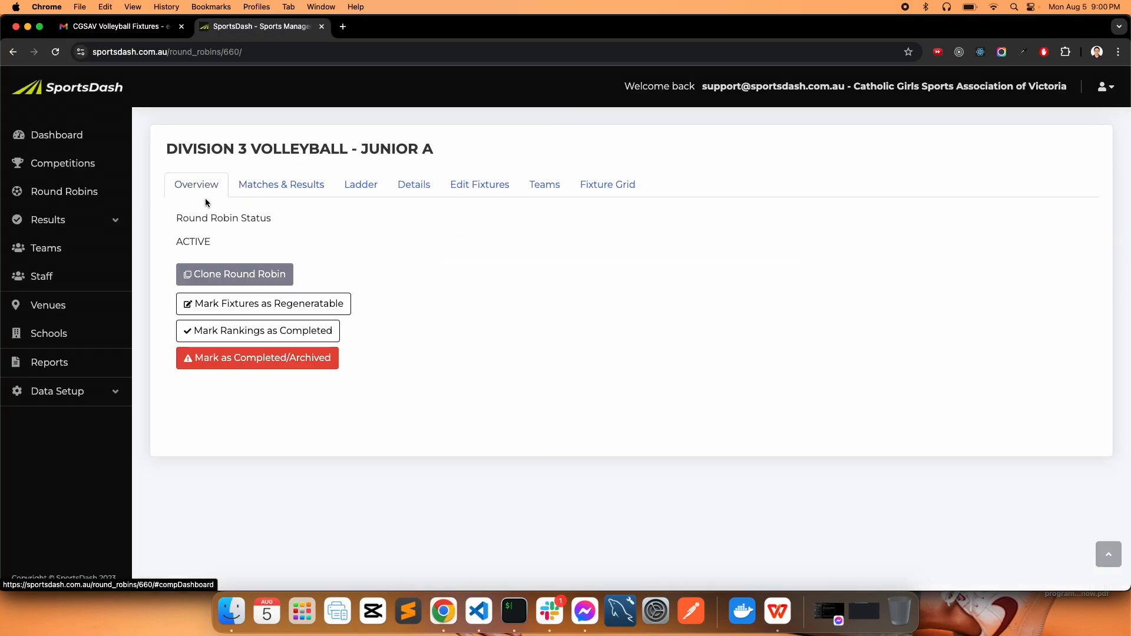
{"action": "left_click", "coordinate": [216, 277]}
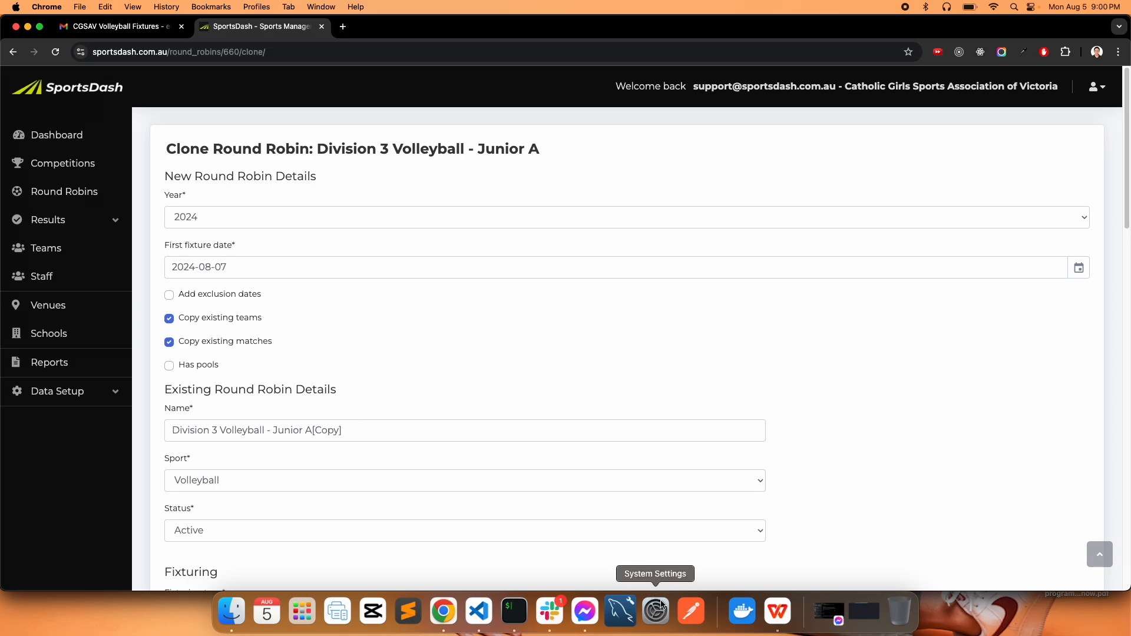
- Compare the Junior A and Junior B teams in the fixture PDF and name the clone Division 3 Volleyball - Junior B
{"action": "left_click", "coordinate": [778, 612]}
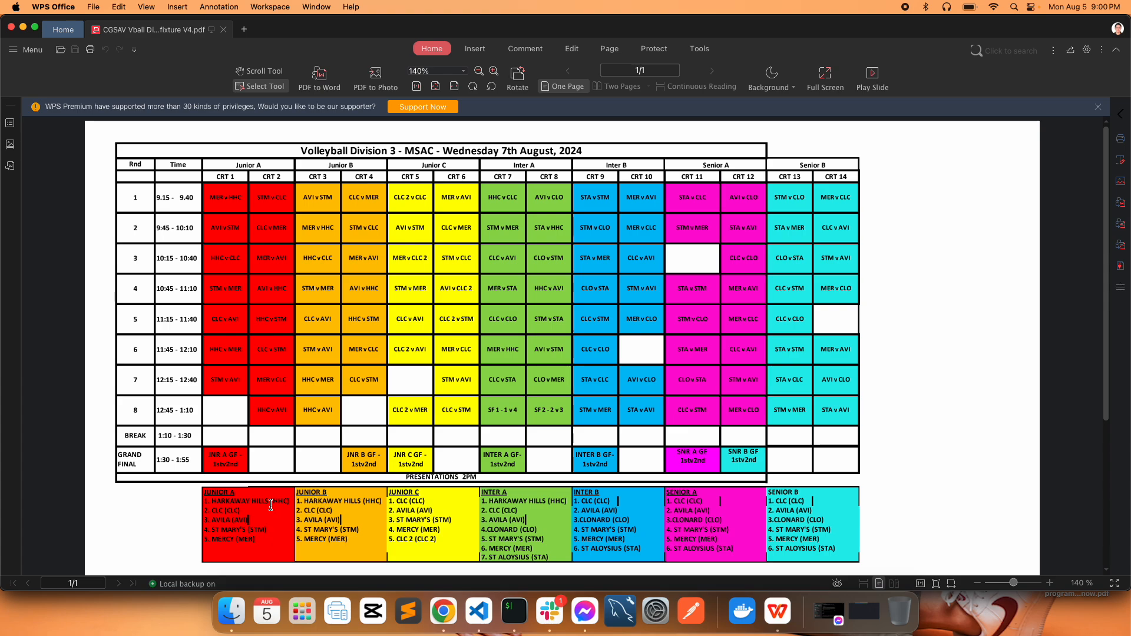
{"action": "left_click", "coordinate": [443, 611]}
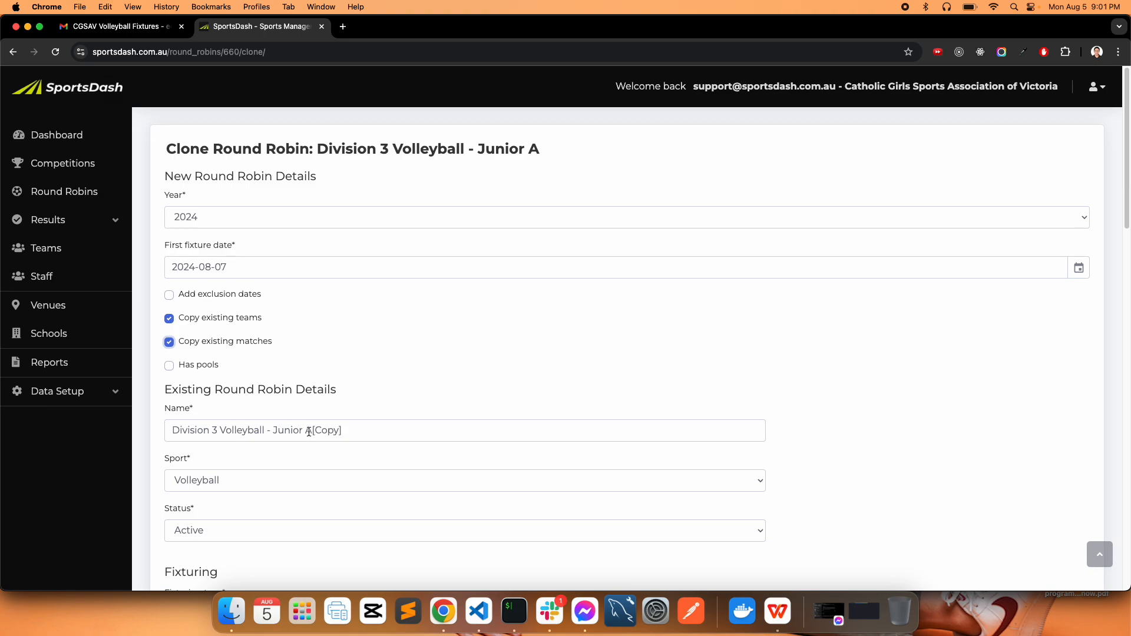
{"action": "left_click_drag", "start_coordinate": [307, 431], "coordinate": [356, 431]}
{"action": "type", "text": "B"}
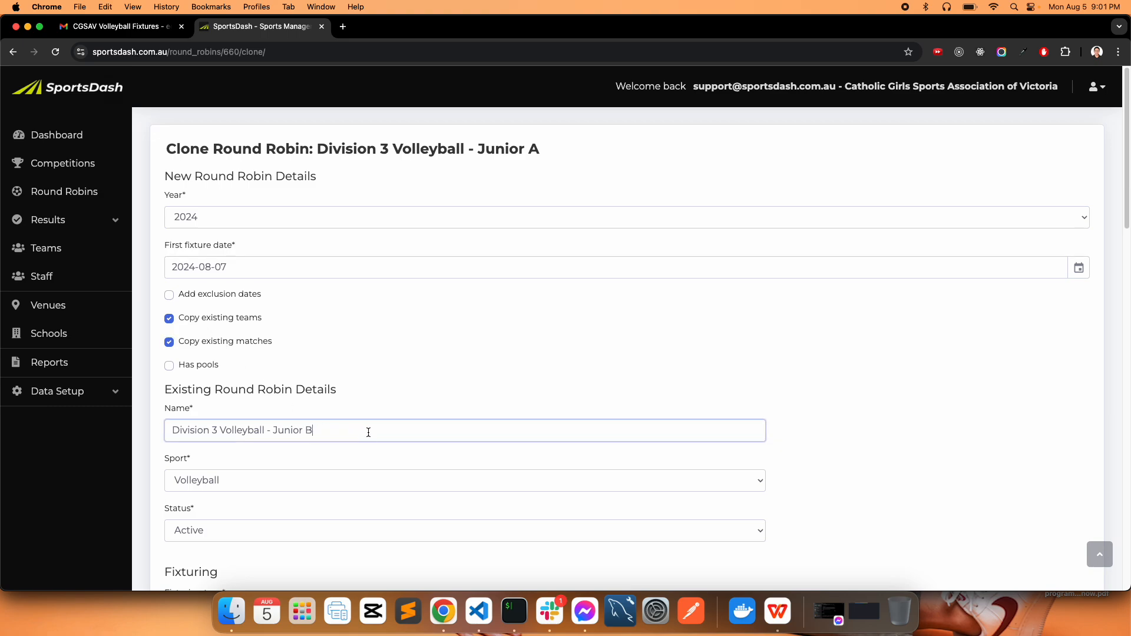
- Check the Junior B columns in the fixture PDF, review the remaining clone settings and save the cloned round robin
{"action": "left_click", "coordinate": [788, 611]}
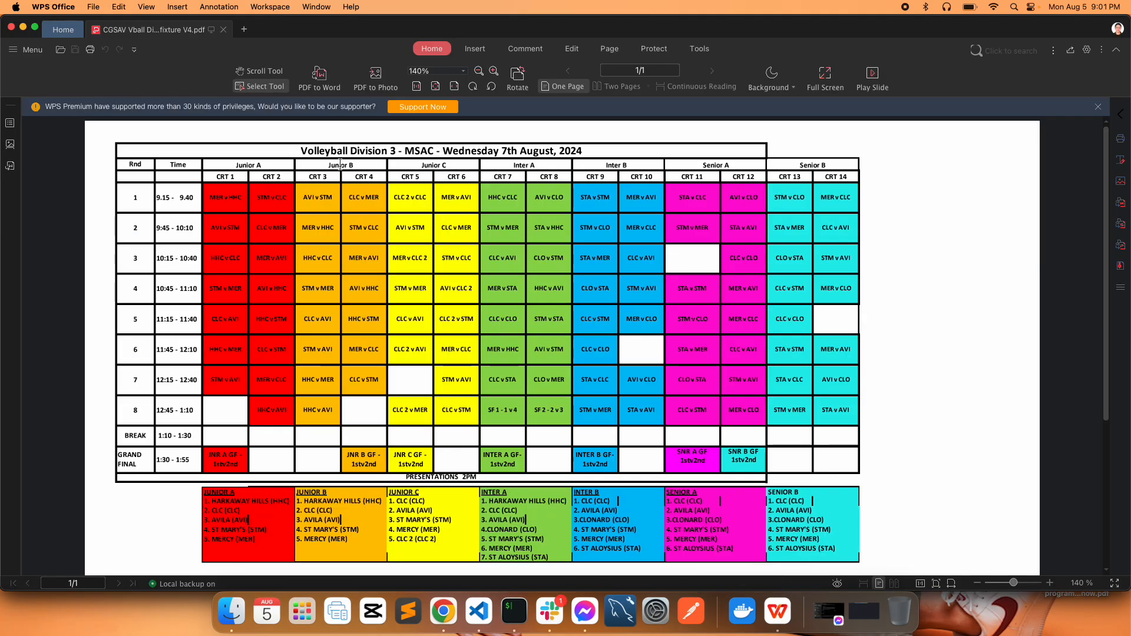
{"action": "left_click", "coordinate": [443, 611]}
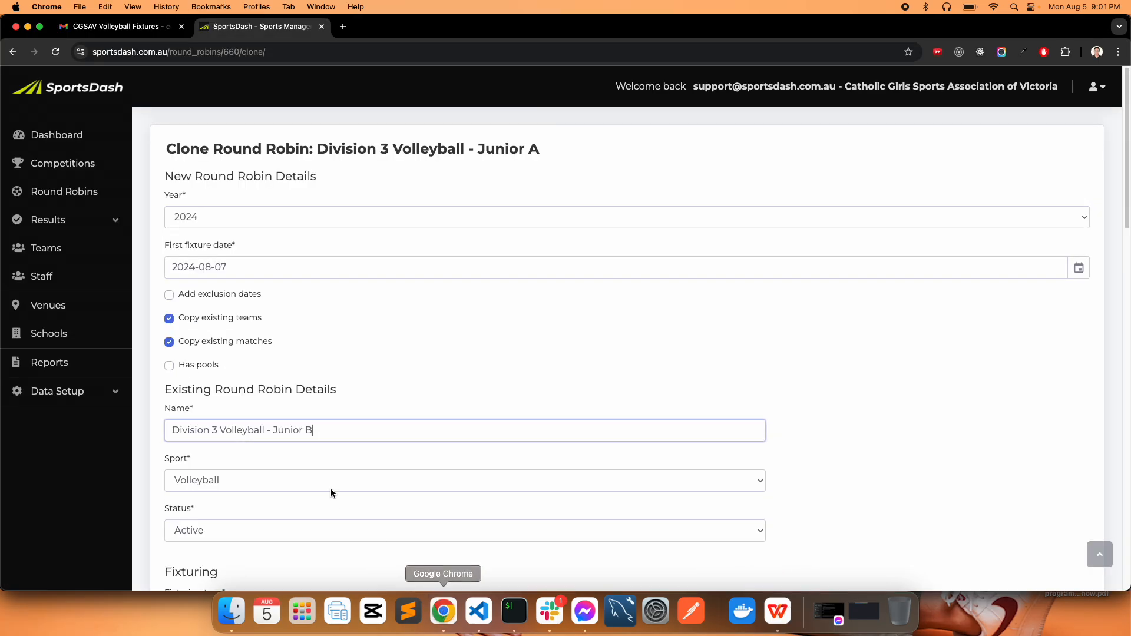
{"action": "scroll", "coordinate": [284, 478], "scroll_direction": "down", "scroll_amount": 10}
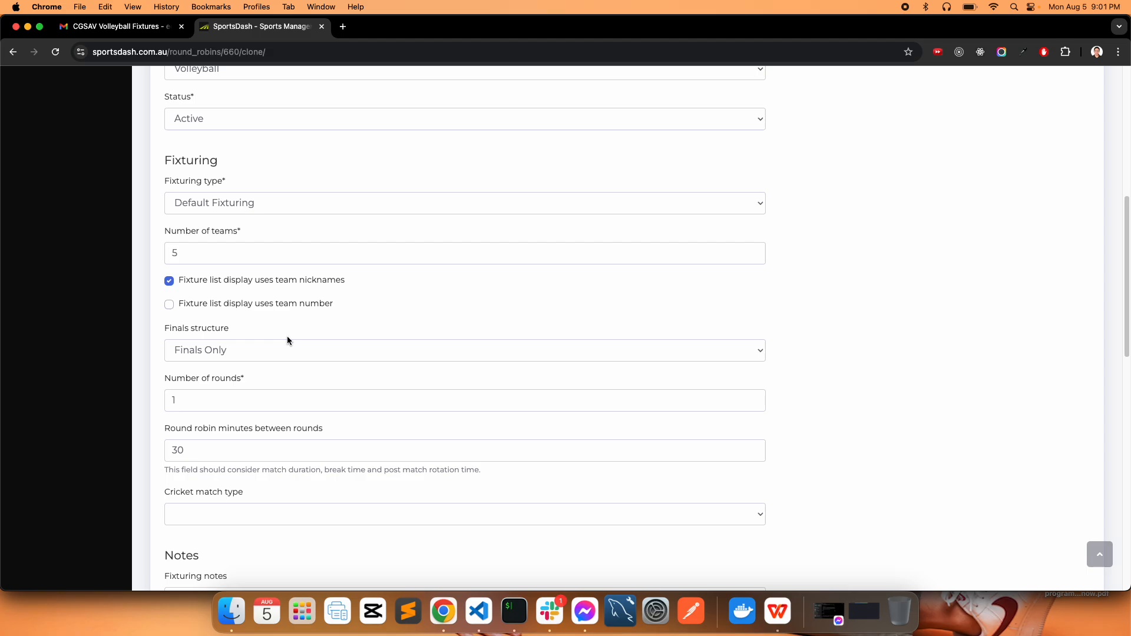
{"action": "scroll", "coordinate": [301, 417], "scroll_direction": "down", "scroll_amount": 10}
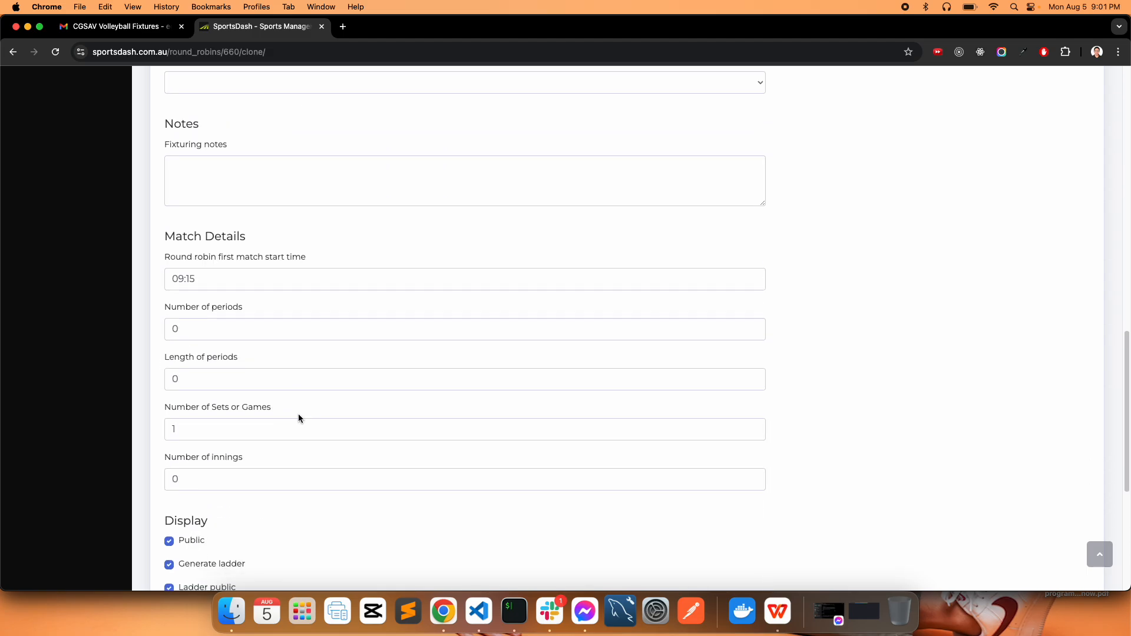
{"action": "scroll", "coordinate": [261, 410], "scroll_direction": "down", "scroll_amount": 7}
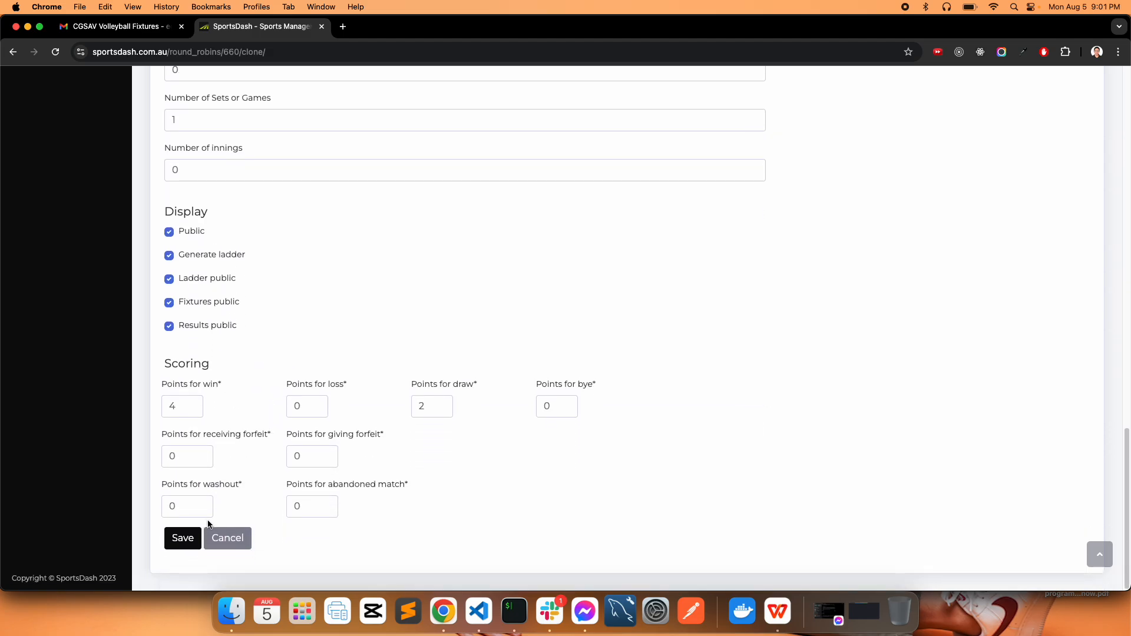
{"action": "left_click", "coordinate": [182, 538]}
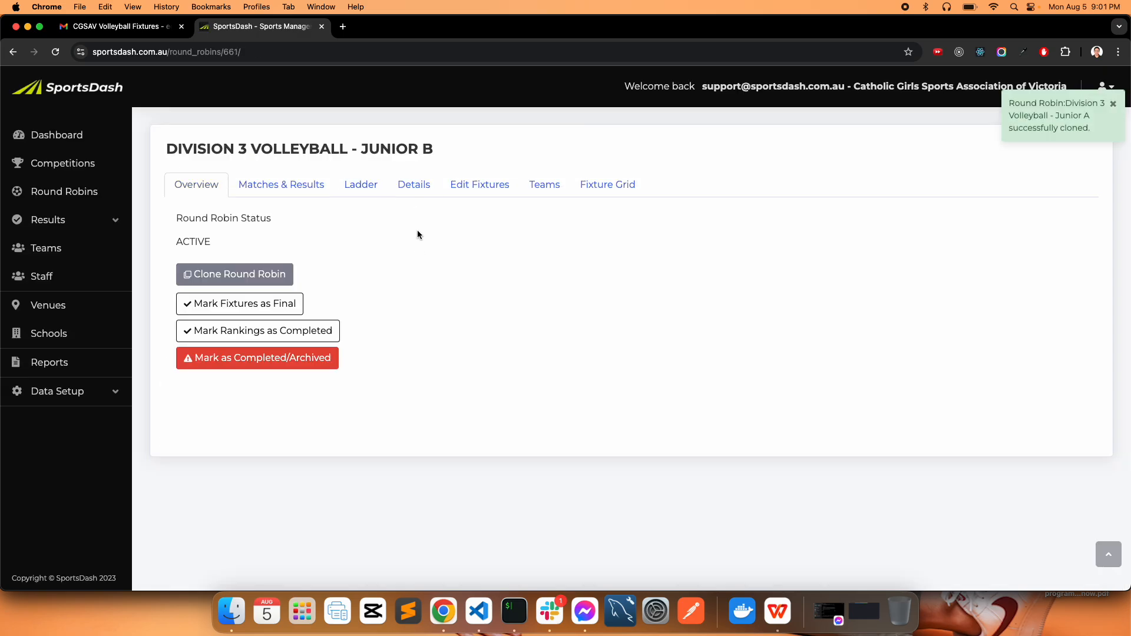
- Review the cloned Junior B fixtures, rounds 1 to 9, and look at the Junior B section of the fixture PDF
{"action": "left_click", "coordinate": [500, 189]}
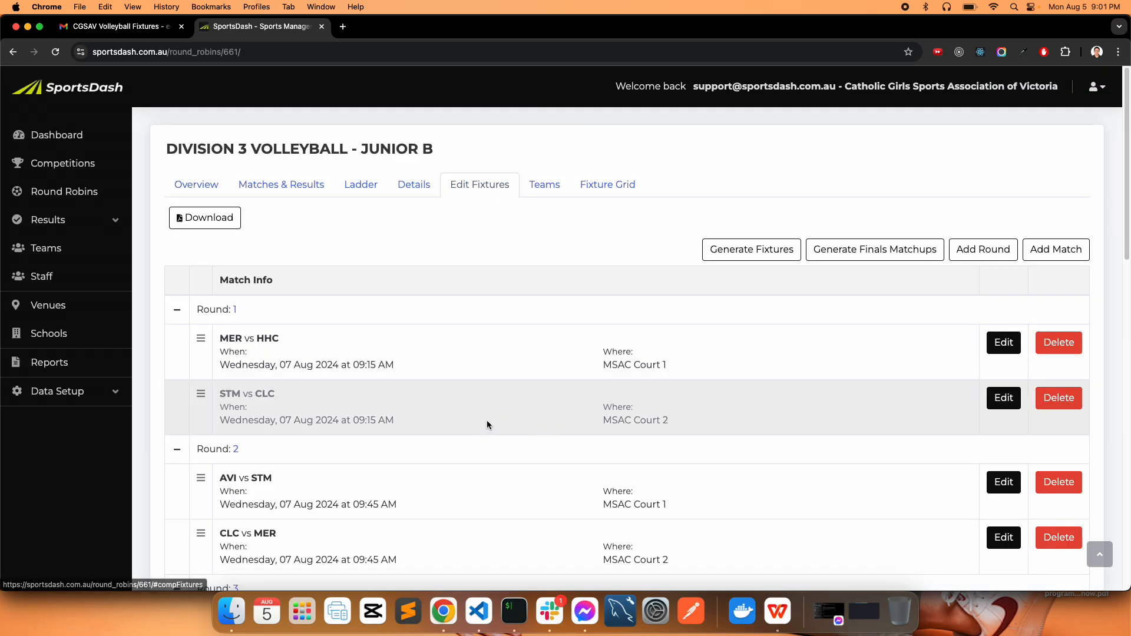
{"action": "scroll", "coordinate": [465, 426], "scroll_direction": "down", "scroll_amount": 15}
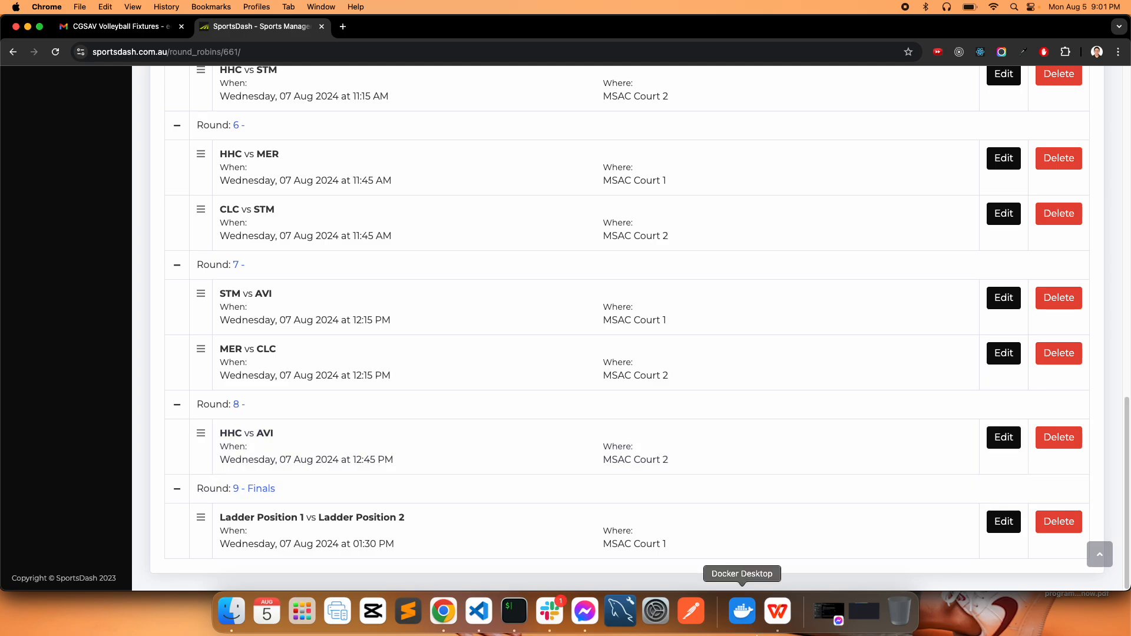
{"action": "left_click", "coordinate": [778, 612]}
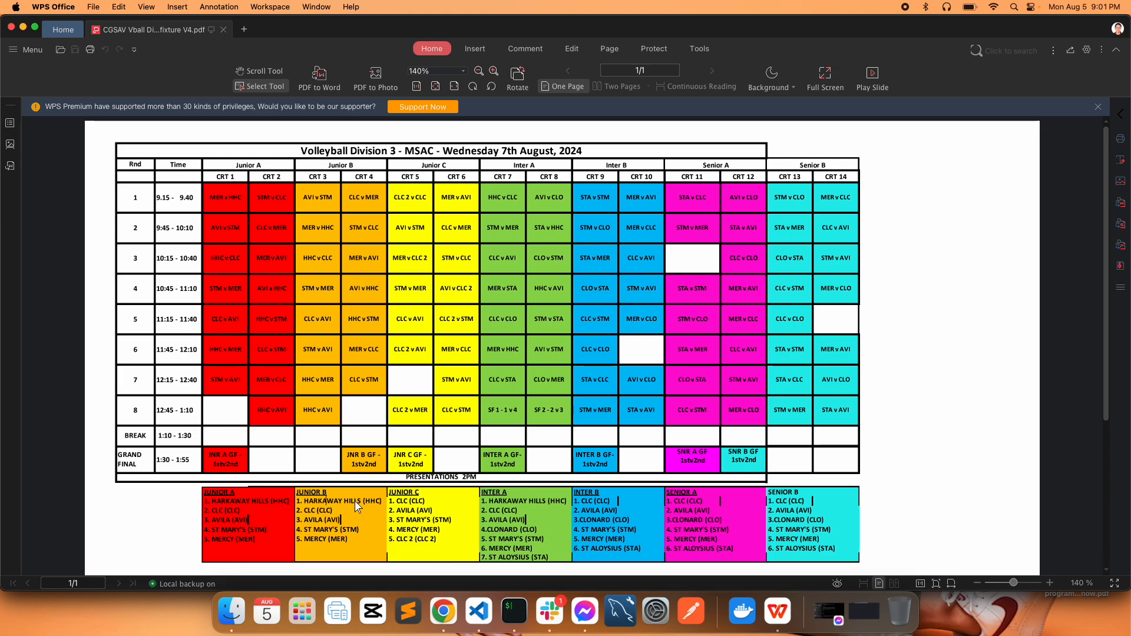
{"action": "left_click", "coordinate": [443, 613]}
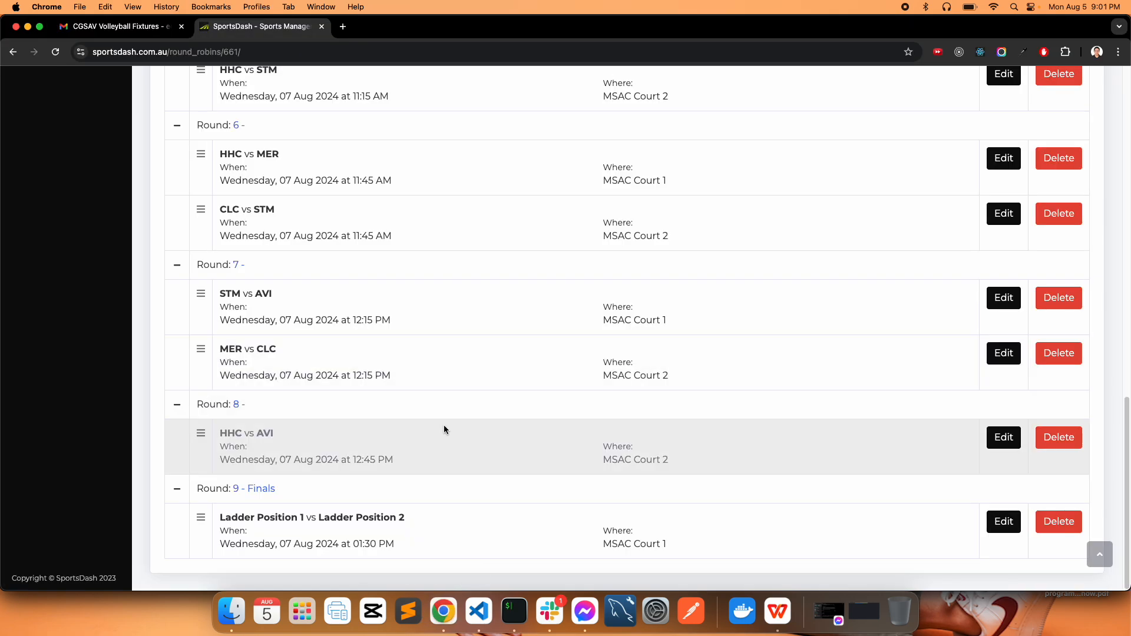
{"action": "scroll", "coordinate": [465, 431], "scroll_direction": "up", "scroll_amount": 15}
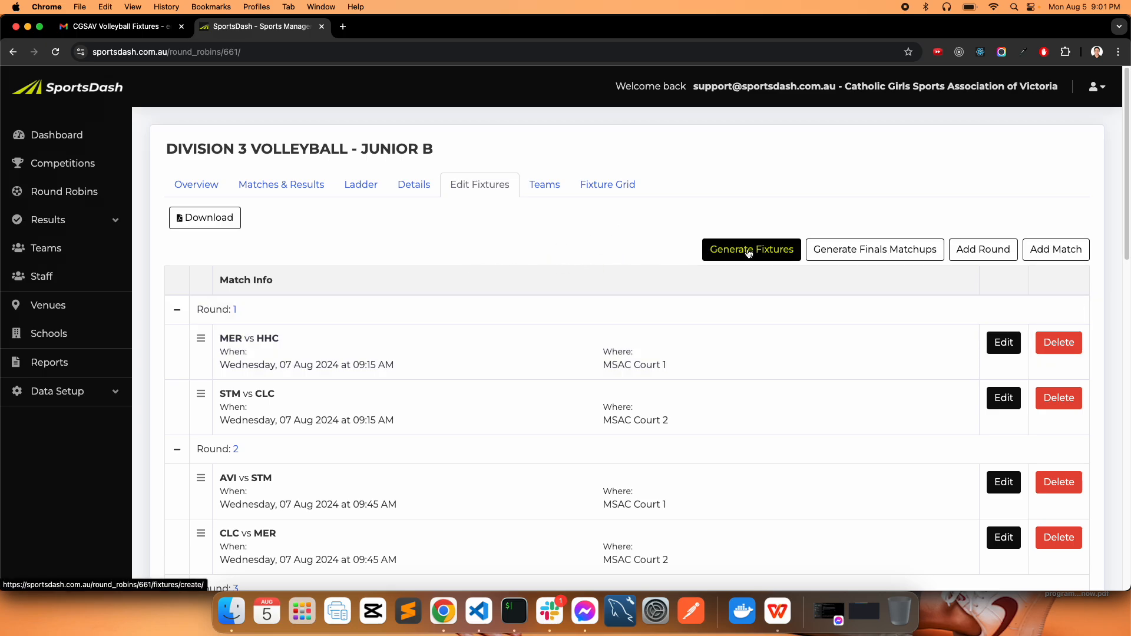
{"action": "scroll", "coordinate": [474, 438], "scroll_direction": "down", "scroll_amount": 2}
{"action": "scroll", "coordinate": [474, 438], "scroll_direction": "down", "scroll_amount": 9}
{"action": "scroll", "coordinate": [565, 428], "scroll_direction": "up", "scroll_amount": 4}
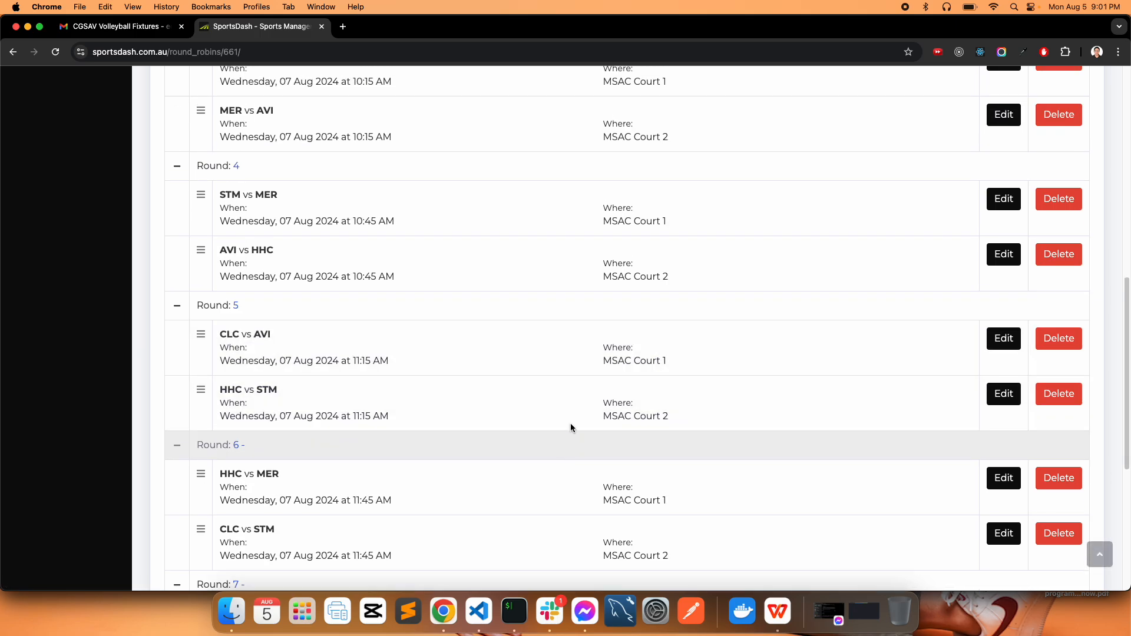
{"action": "scroll", "coordinate": [444, 456], "scroll_direction": "up", "scroll_amount": 7}
{"action": "scroll", "coordinate": [445, 457], "scroll_direction": "down", "scroll_amount": 8}
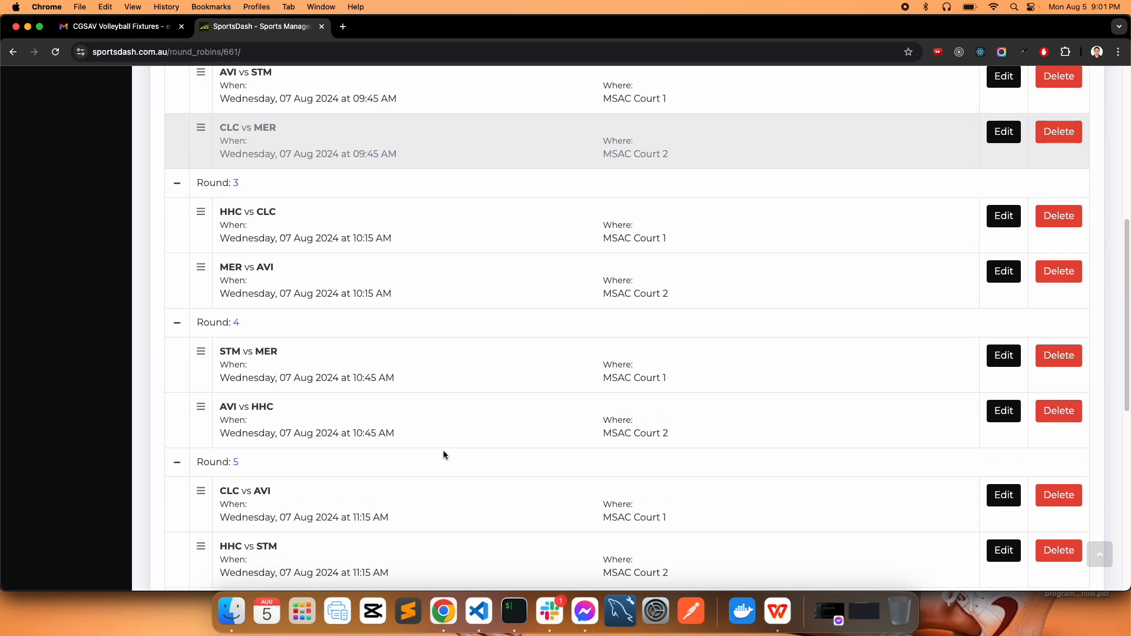
{"action": "scroll", "coordinate": [450, 455], "scroll_direction": "down", "scroll_amount": 2}
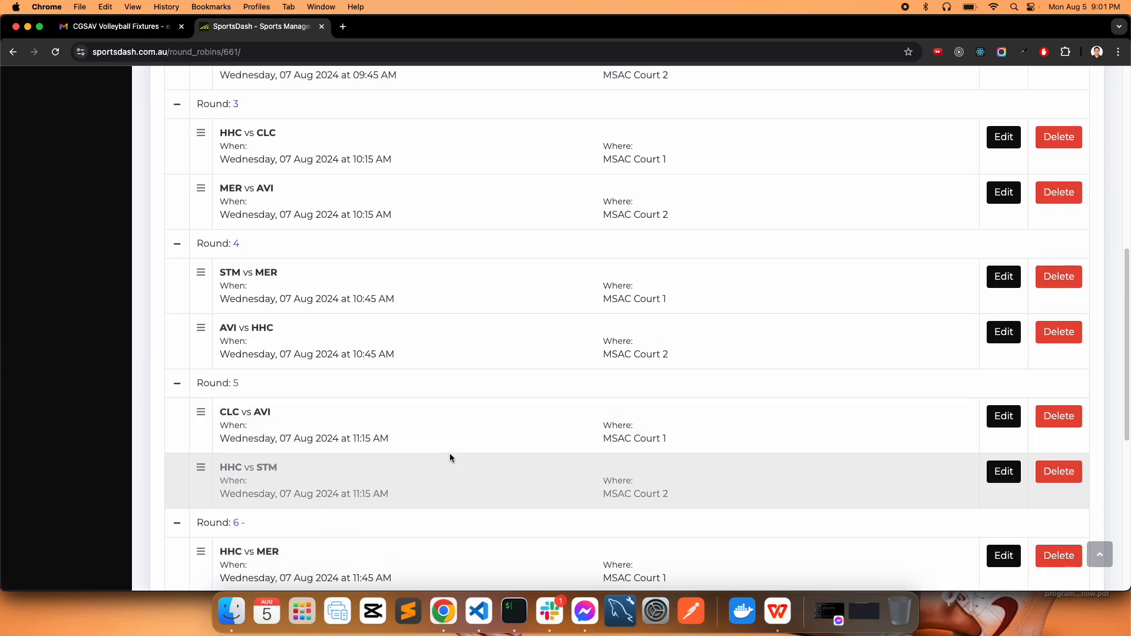
{"action": "scroll", "coordinate": [450, 454], "scroll_direction": "up", "scroll_amount": 8}
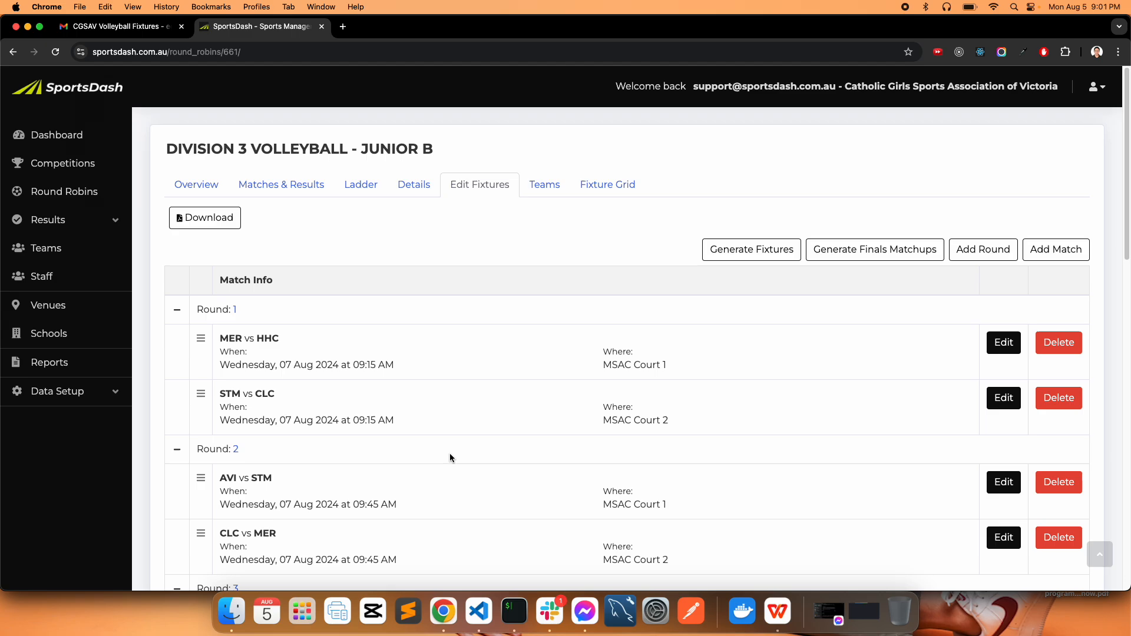
- Mark the Junior B fixtures as final from its overview and reopen the fixture list for editing
{"action": "left_click", "coordinate": [202, 191]}
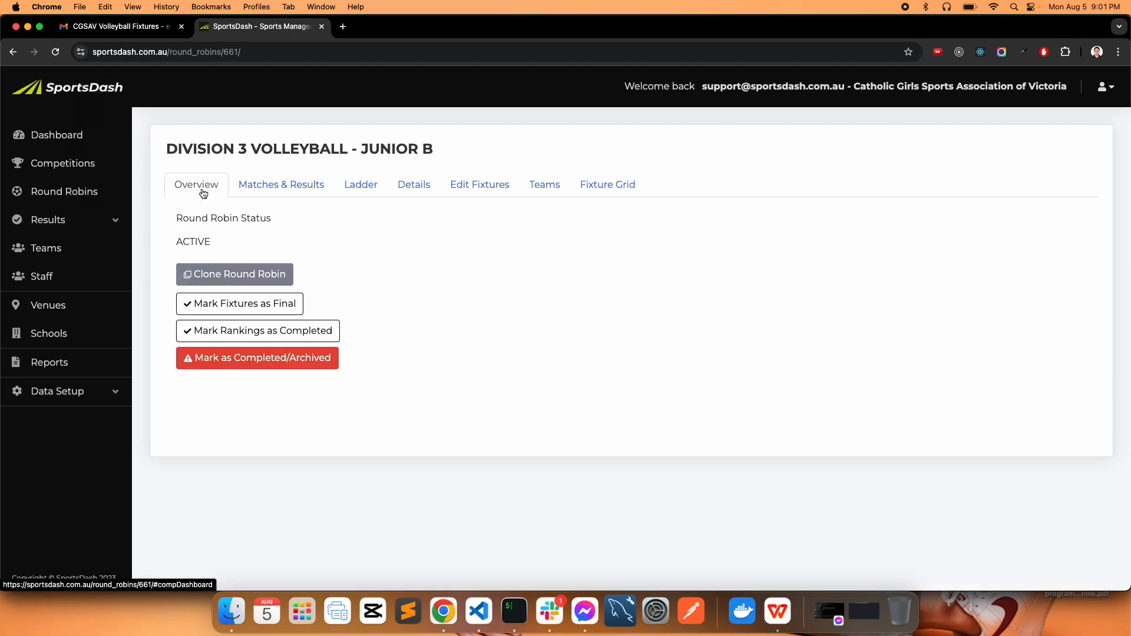
{"action": "left_click", "coordinate": [253, 305]}
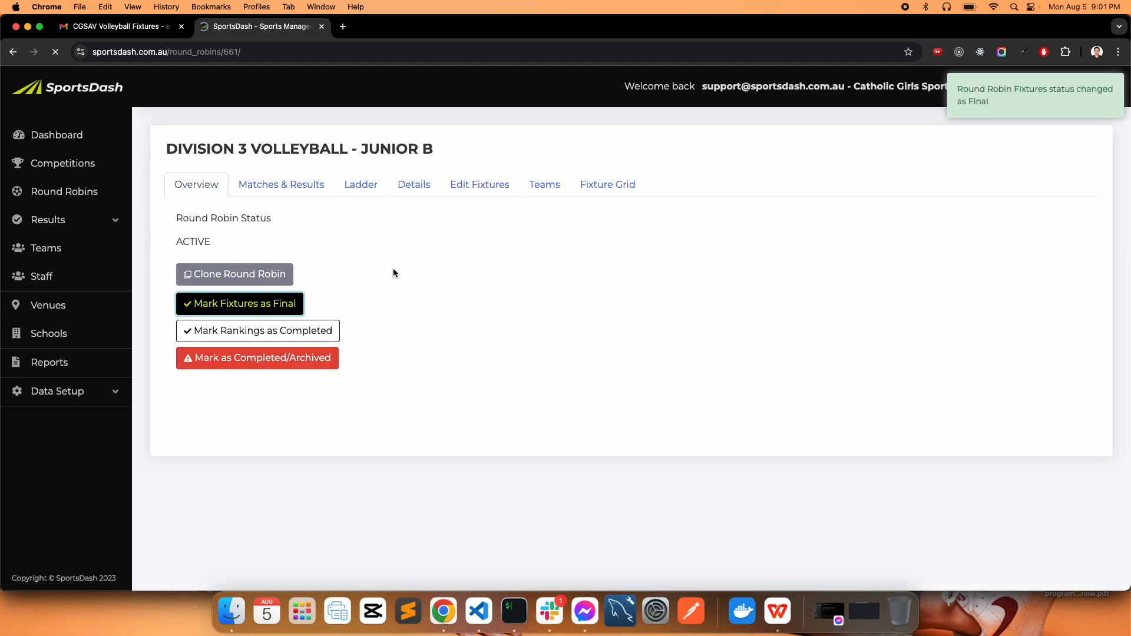
{"action": "left_click", "coordinate": [475, 183]}
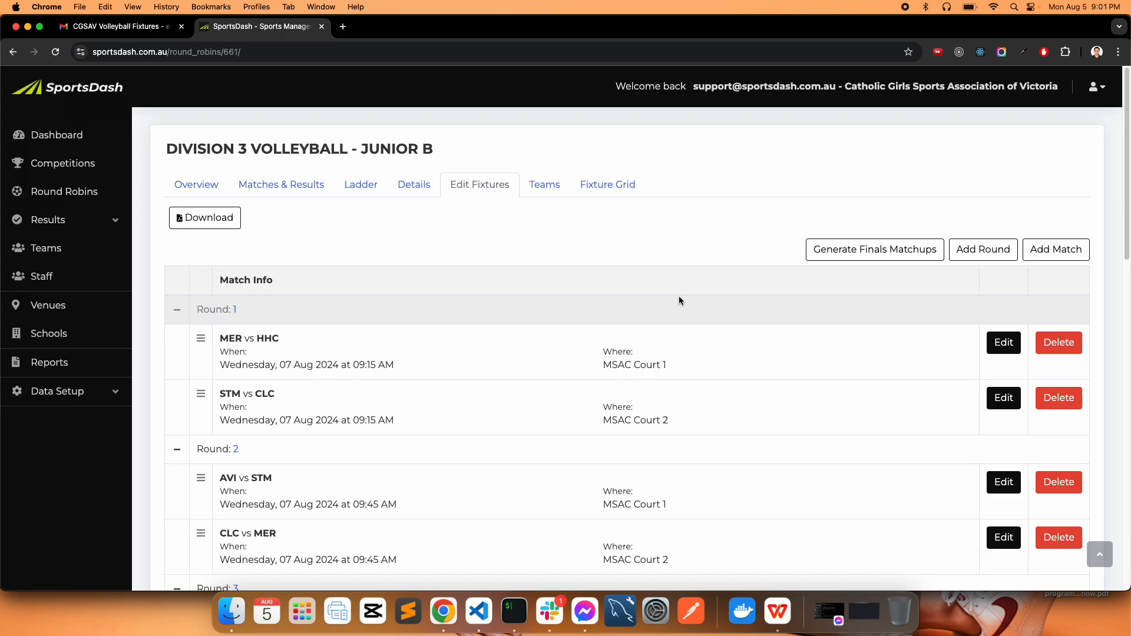
- Compare the Junior B round 1 matches in the fixture PDF with the MER vs HHC fixture details, leaving the fixture unedited
{"action": "left_click", "coordinate": [772, 612]}
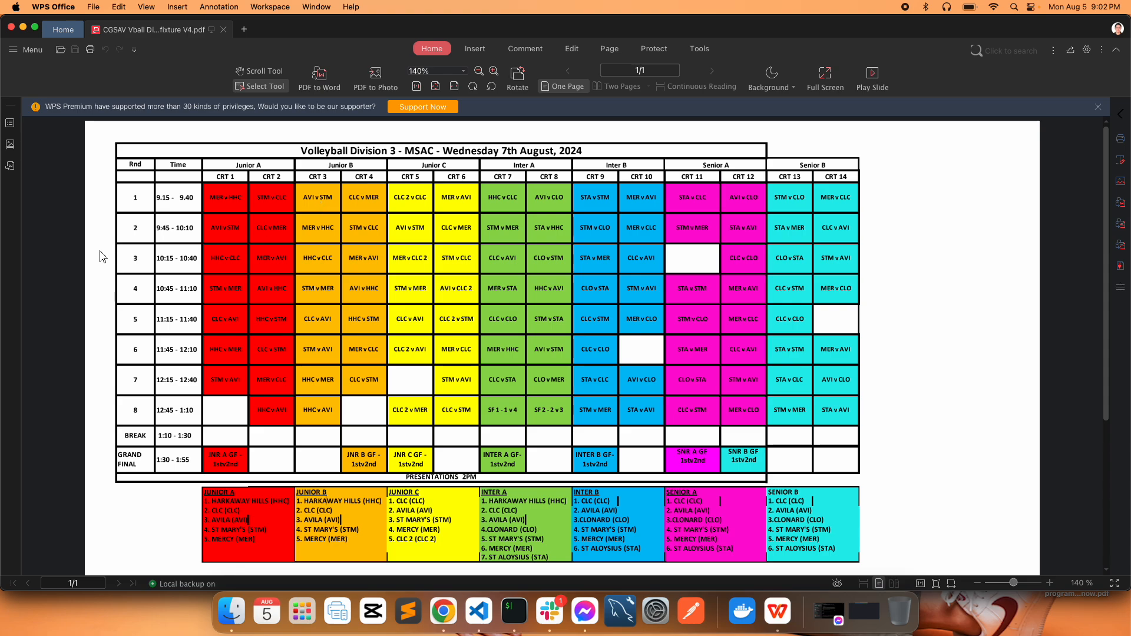
{"action": "left_click_drag", "start_coordinate": [302, 194], "coordinate": [331, 197]}
{"action": "left_click", "coordinate": [443, 612]}
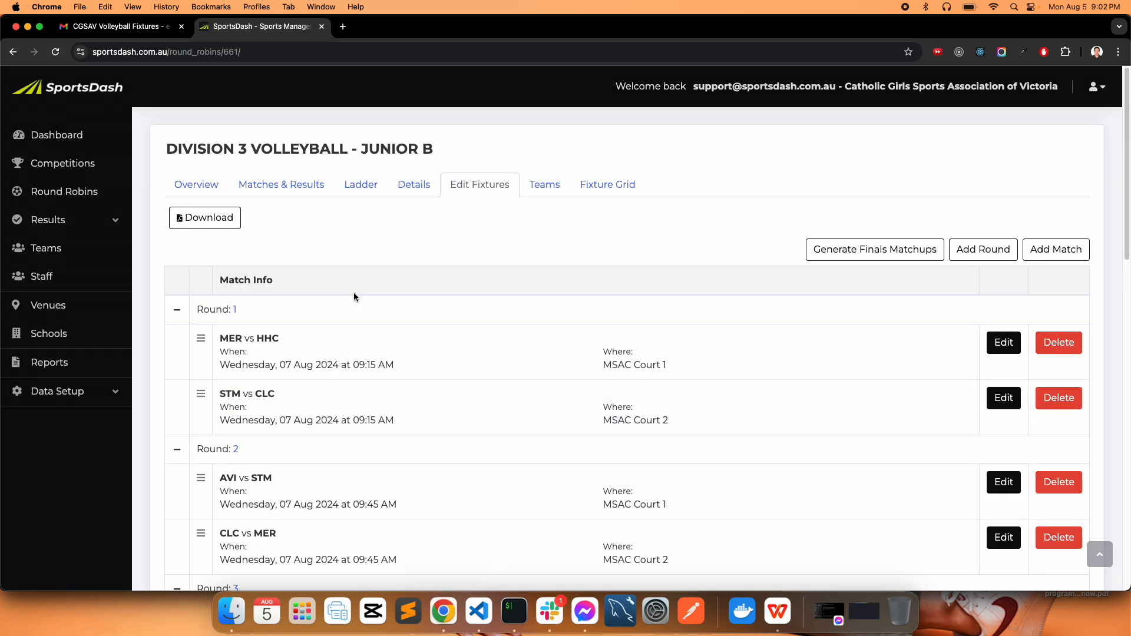
{"action": "left_click", "coordinate": [1001, 348]}
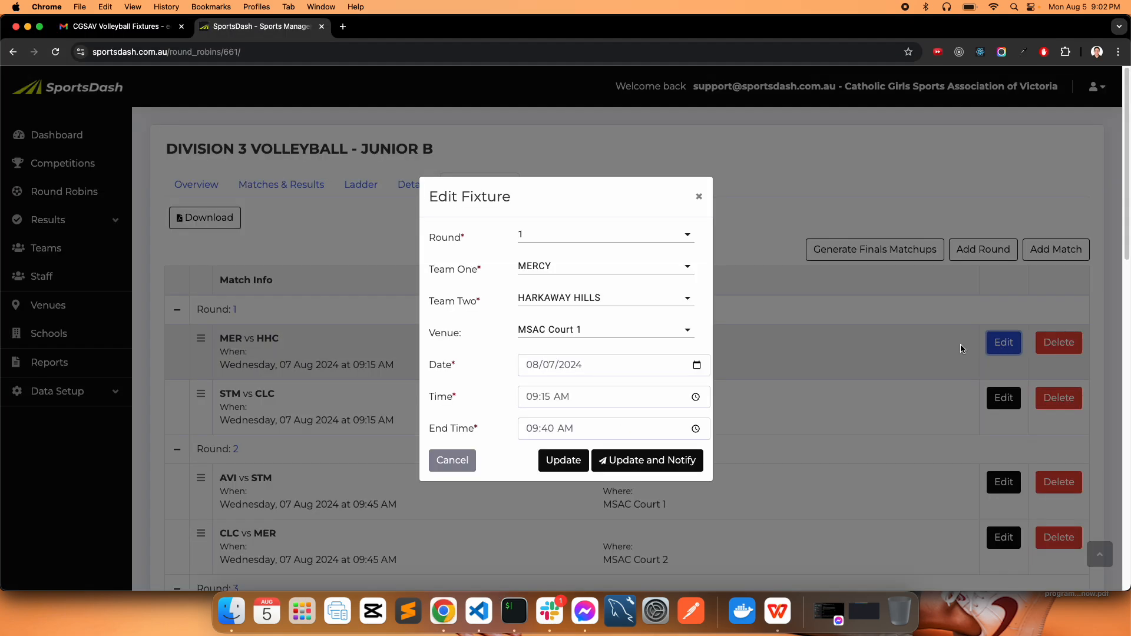
{"action": "left_click", "coordinate": [770, 613]}
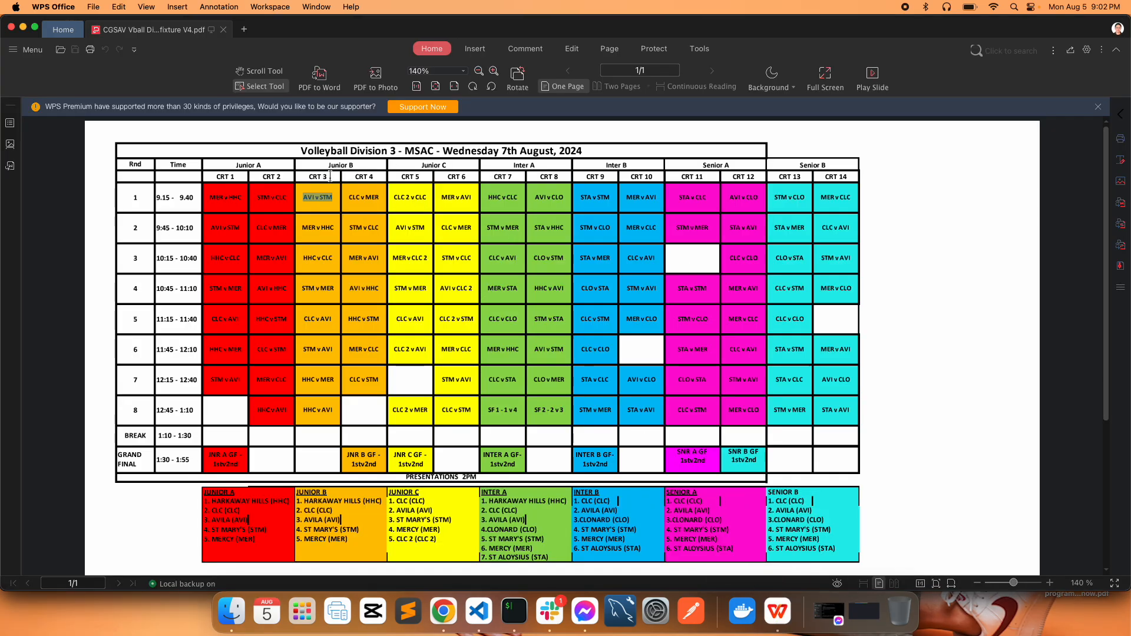
{"action": "left_click", "coordinate": [440, 611]}
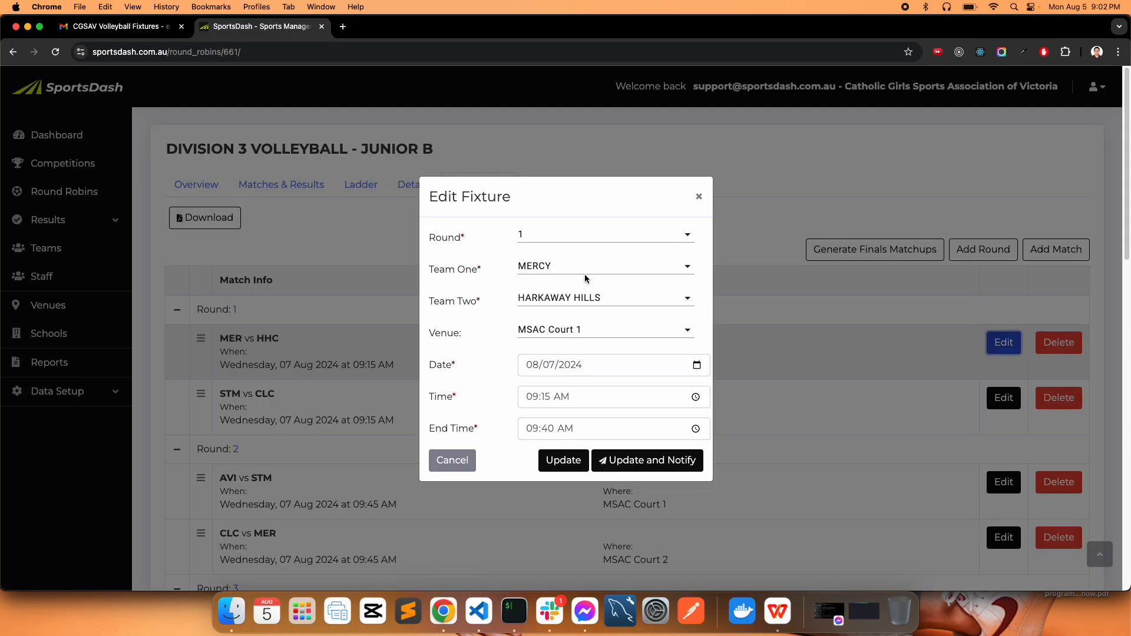
{"action": "left_click", "coordinate": [698, 197]}
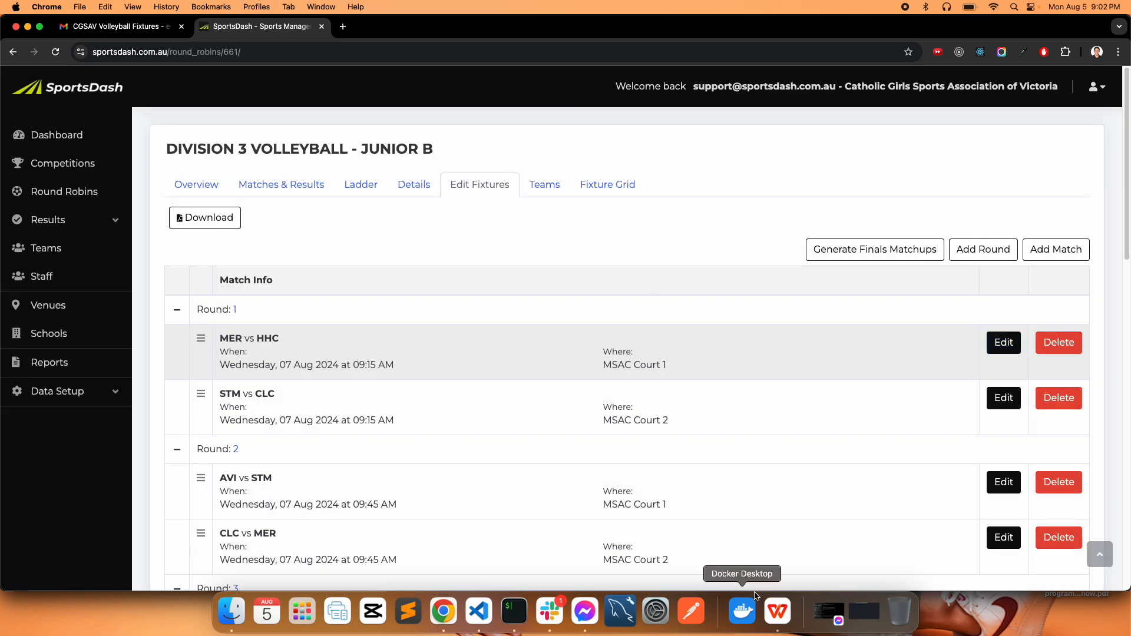
{"action": "left_click", "coordinate": [776, 612]}
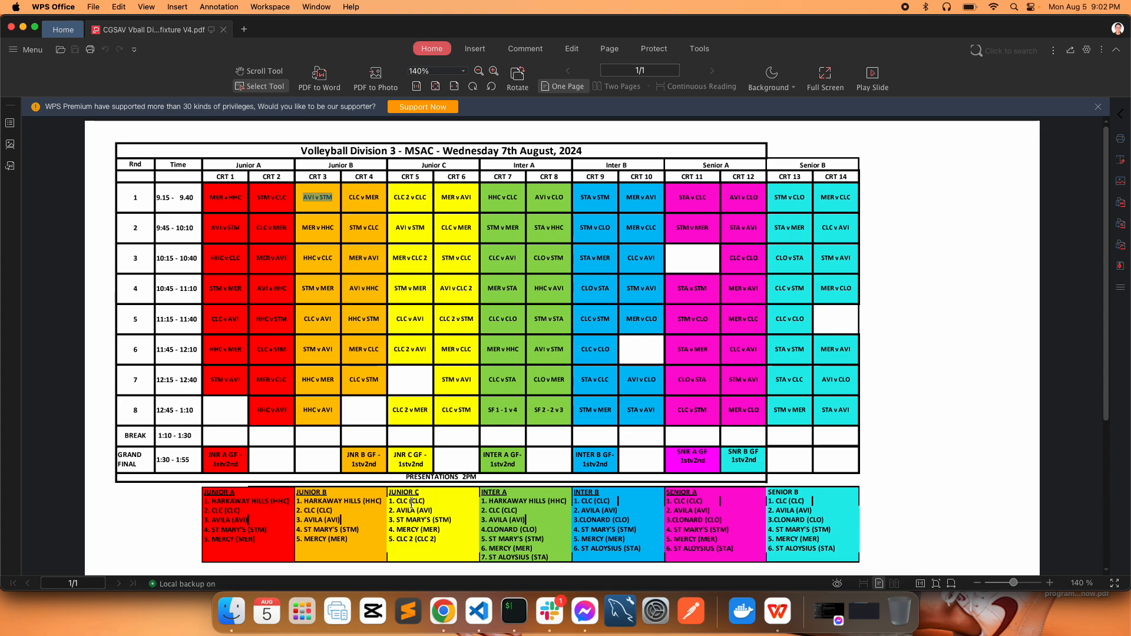
{"action": "left_click", "coordinate": [443, 612]}
- Rename the Junior B round robin as Division 3 Volleyball - Junior B(TO BE COMPLETED) and save its details
{"action": "left_click", "coordinate": [202, 190]}
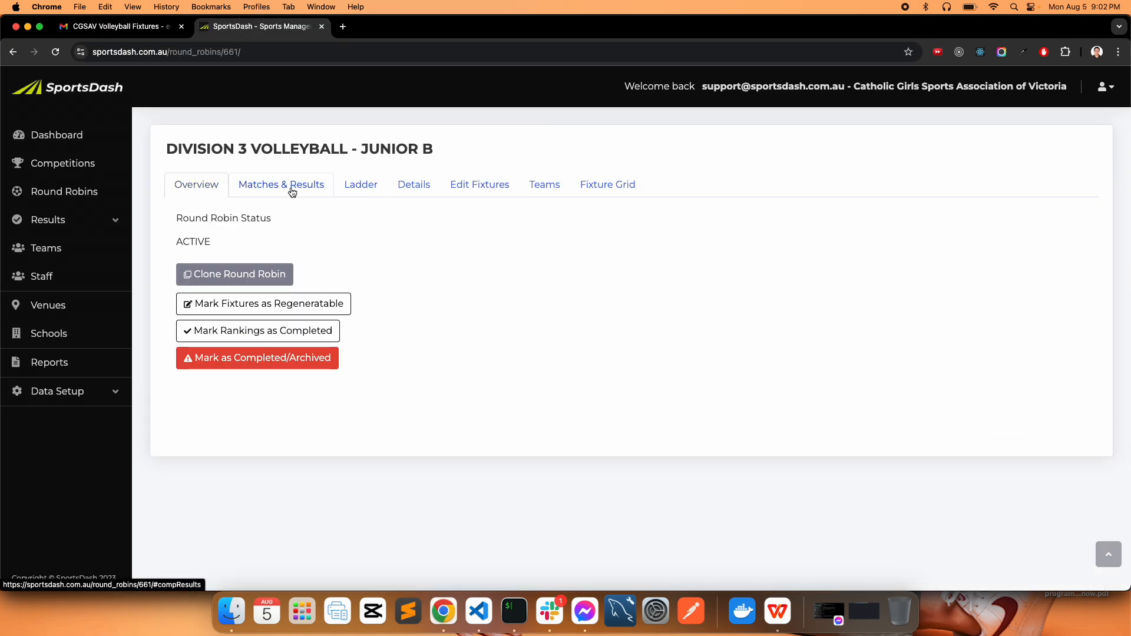
{"action": "left_click", "coordinate": [398, 193]}
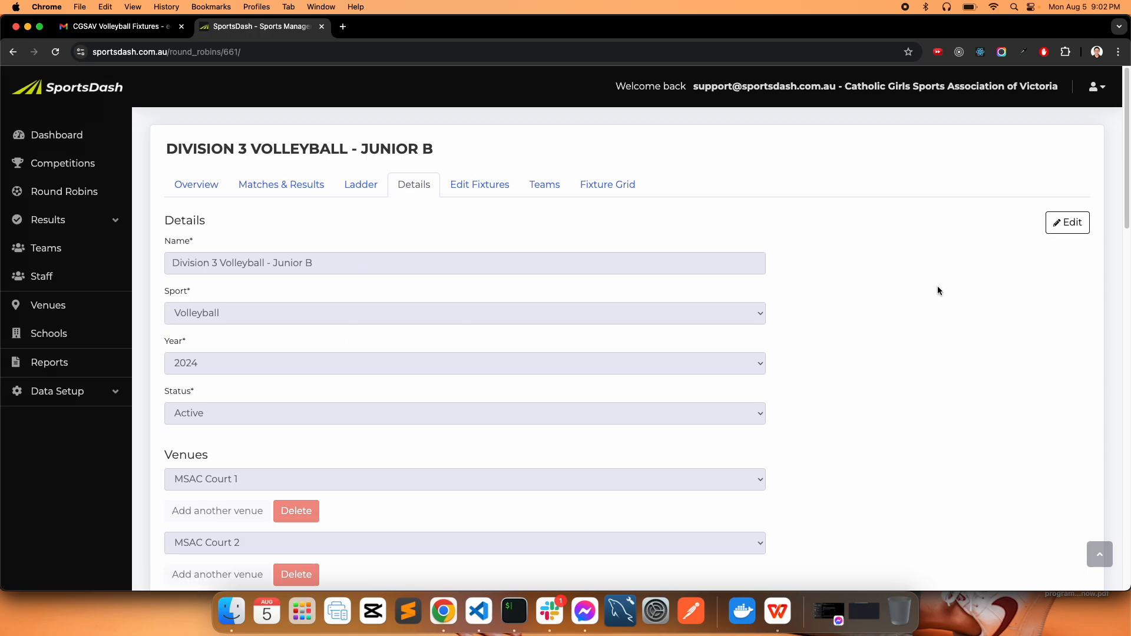
{"action": "left_click", "coordinate": [1061, 227]}
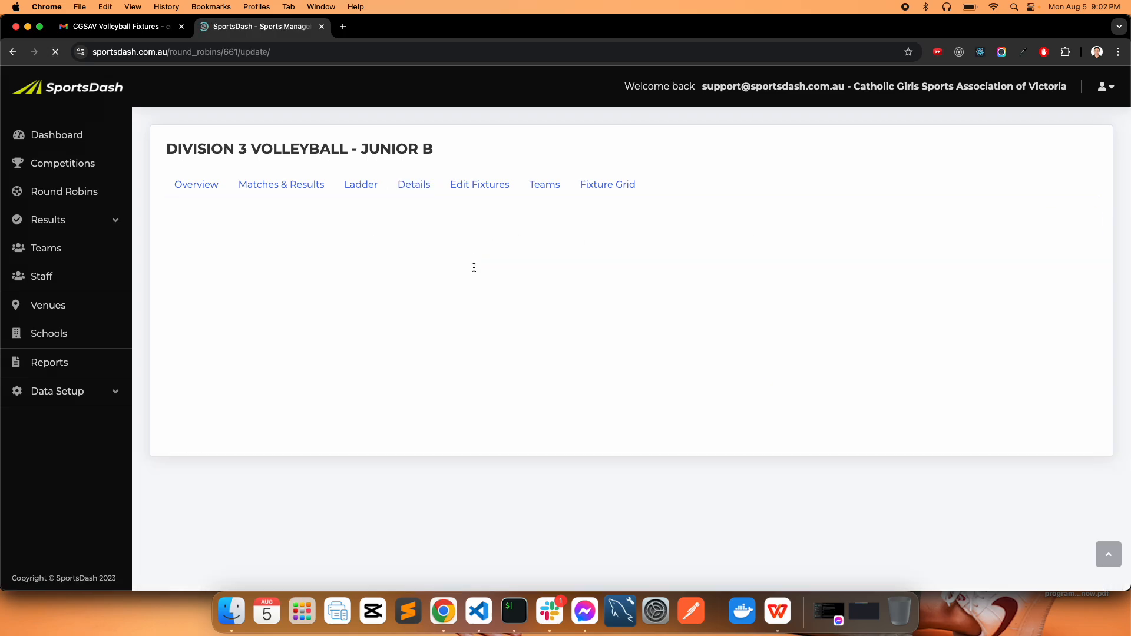
{"action": "left_click", "coordinate": [444, 263]}
{"action": "type", "text": "("}
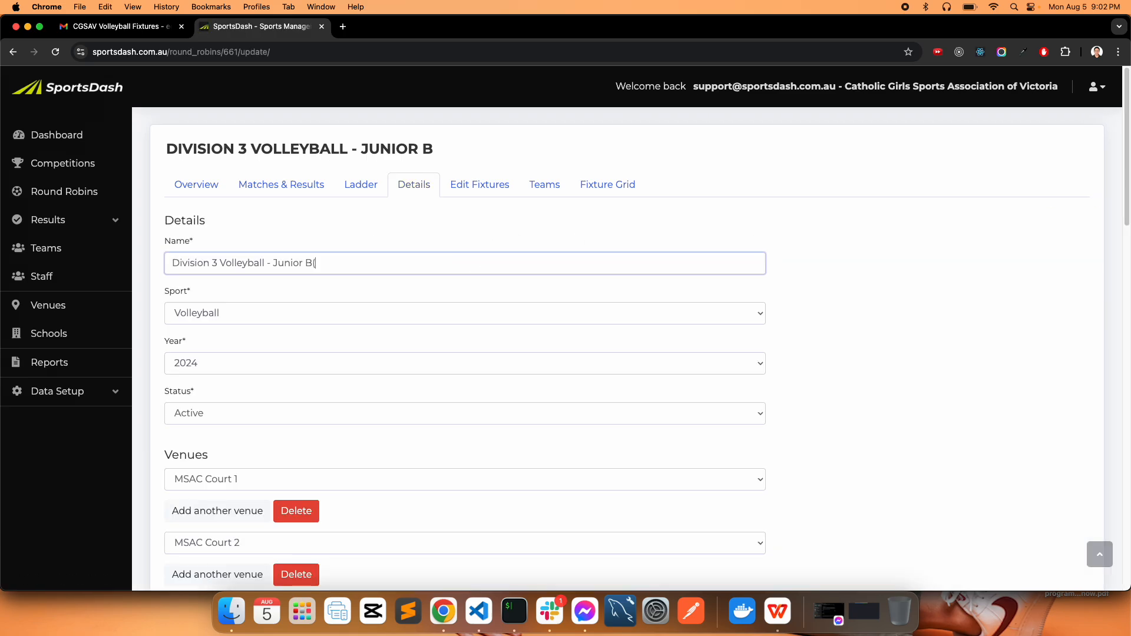
{"action": "type", "text": "TP"}
{"action": "type", "text": " BE COMPLETED"}
{"action": "scroll", "coordinate": [495, 360], "scroll_direction": "down", "scroll_amount": 15}
{"action": "left_click", "coordinate": [173, 537]}
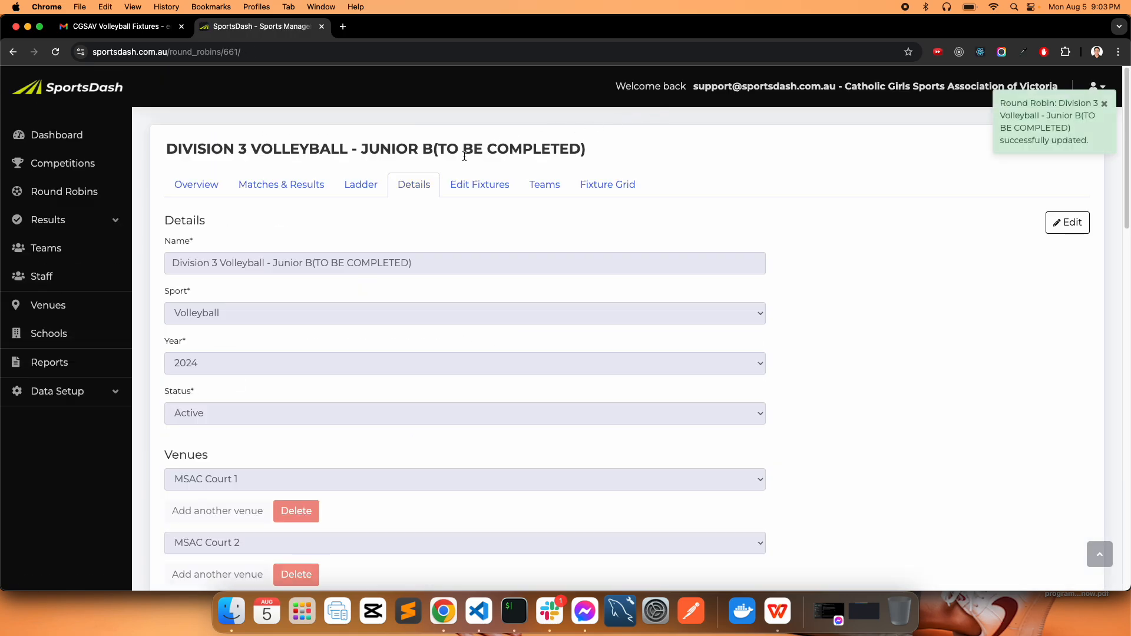
- Examine the Junior C team list in the fixture PDF, including the CLC 2 entry
{"action": "left_click", "coordinate": [777, 611]}
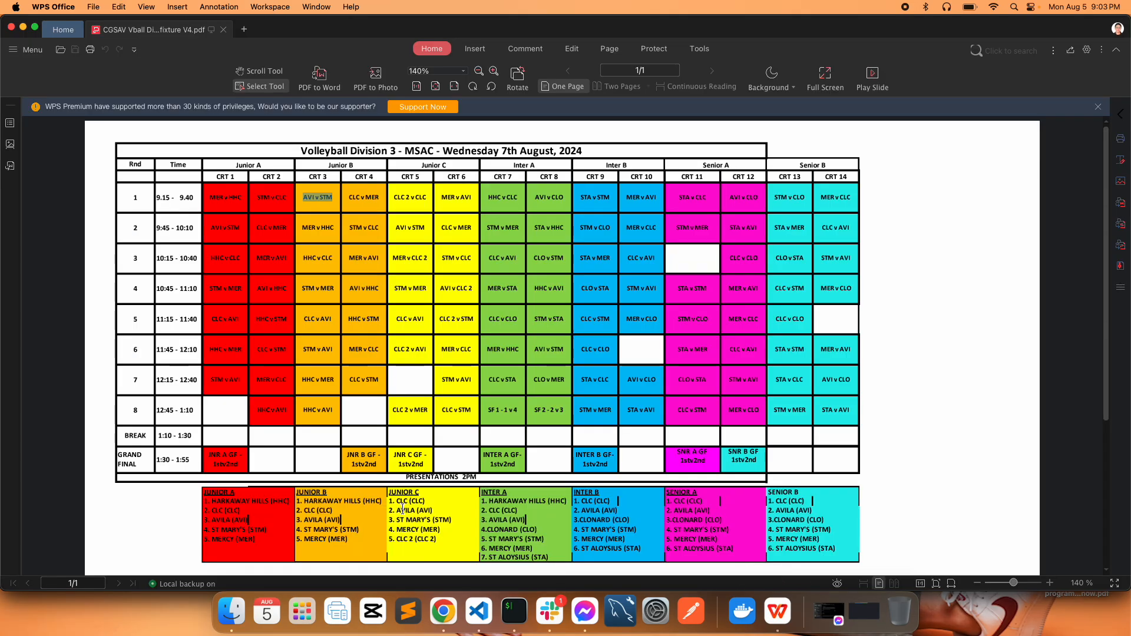
{"action": "left_click_drag", "start_coordinate": [398, 504], "coordinate": [434, 501]}
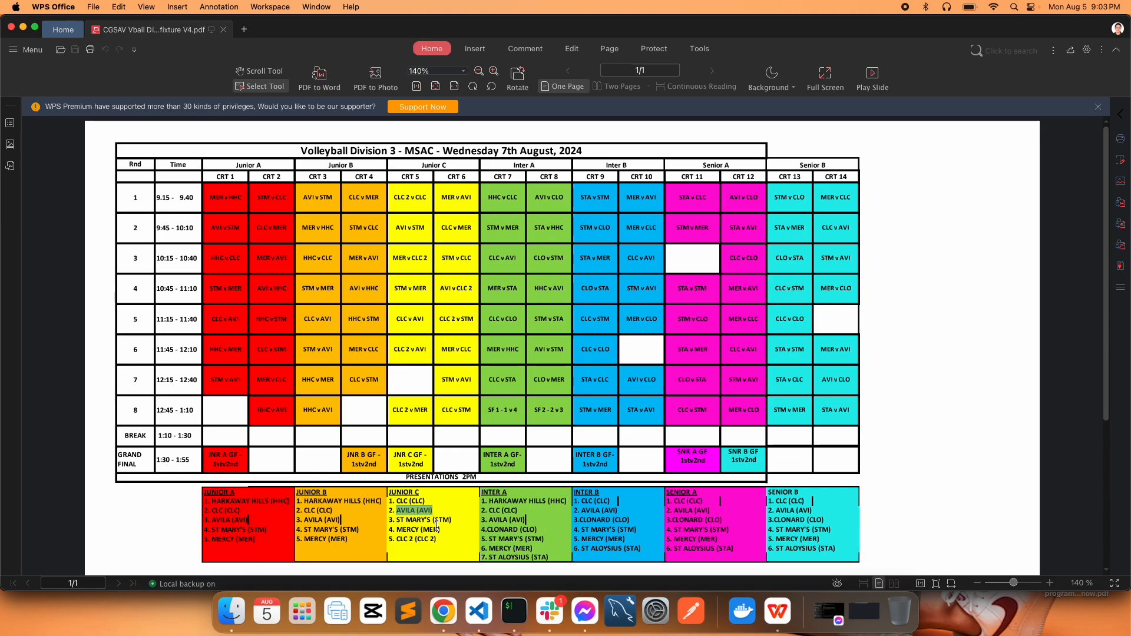
{"action": "left_click", "coordinate": [438, 529]}
{"action": "left_click_drag", "start_coordinate": [436, 540], "coordinate": [420, 540]}
{"action": "left_click", "coordinate": [417, 541]}
{"action": "left_click_drag", "start_coordinate": [396, 540], "coordinate": [434, 542]}
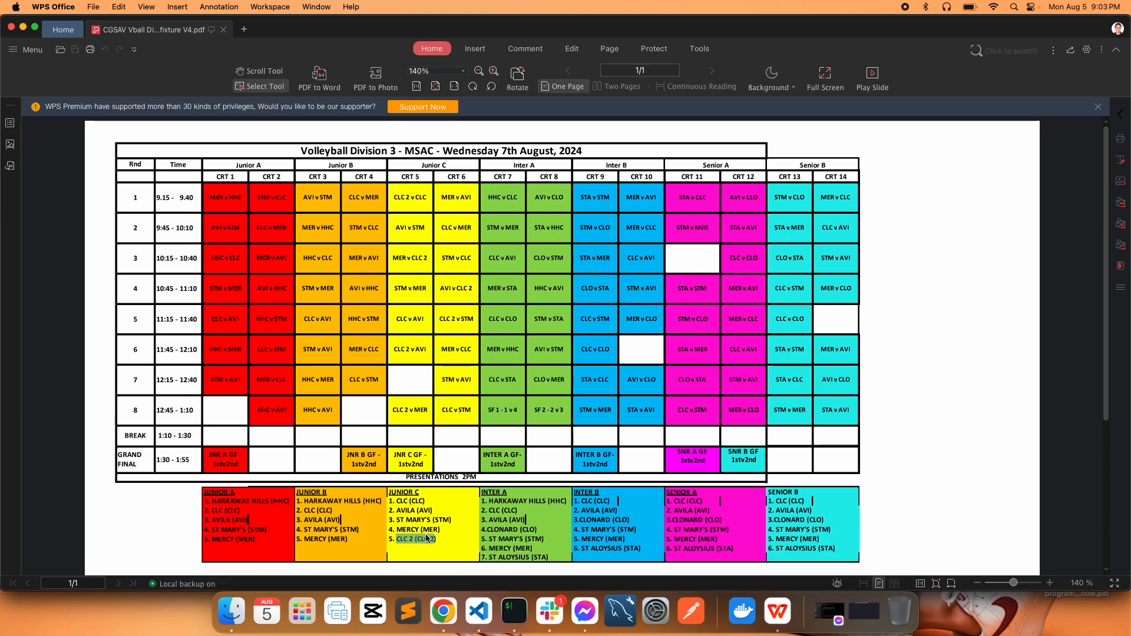
{"action": "left_click", "coordinate": [443, 611]}
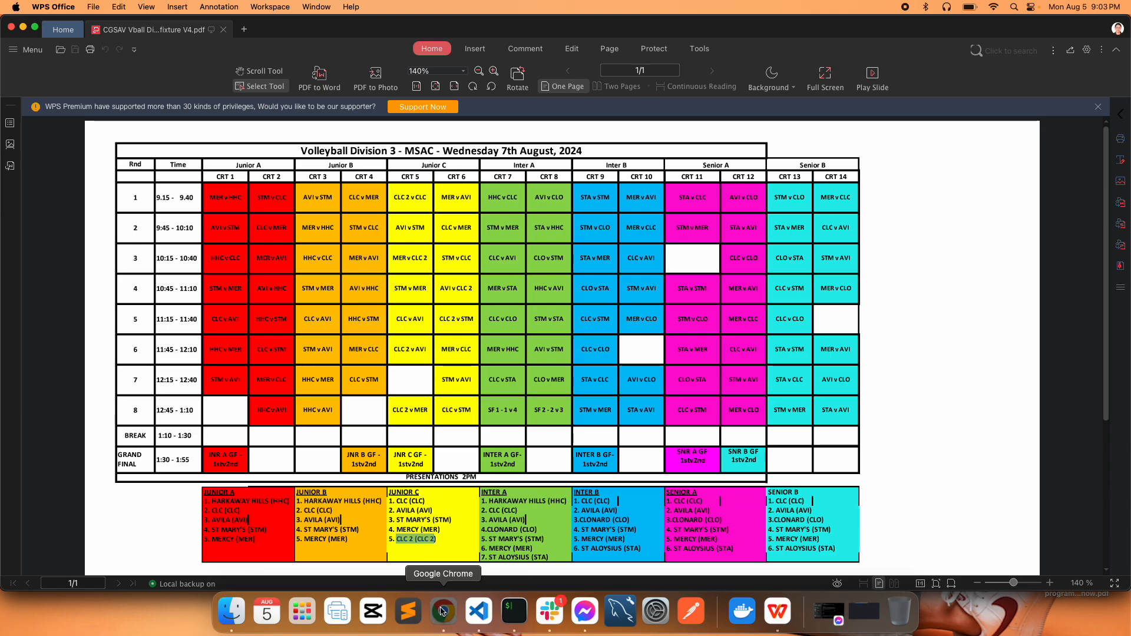
- Start cloning the Junior B round robin, excluding existing teams and matches, and check the Junior C section of the fixture PDF
{"action": "left_click", "coordinate": [207, 194]}
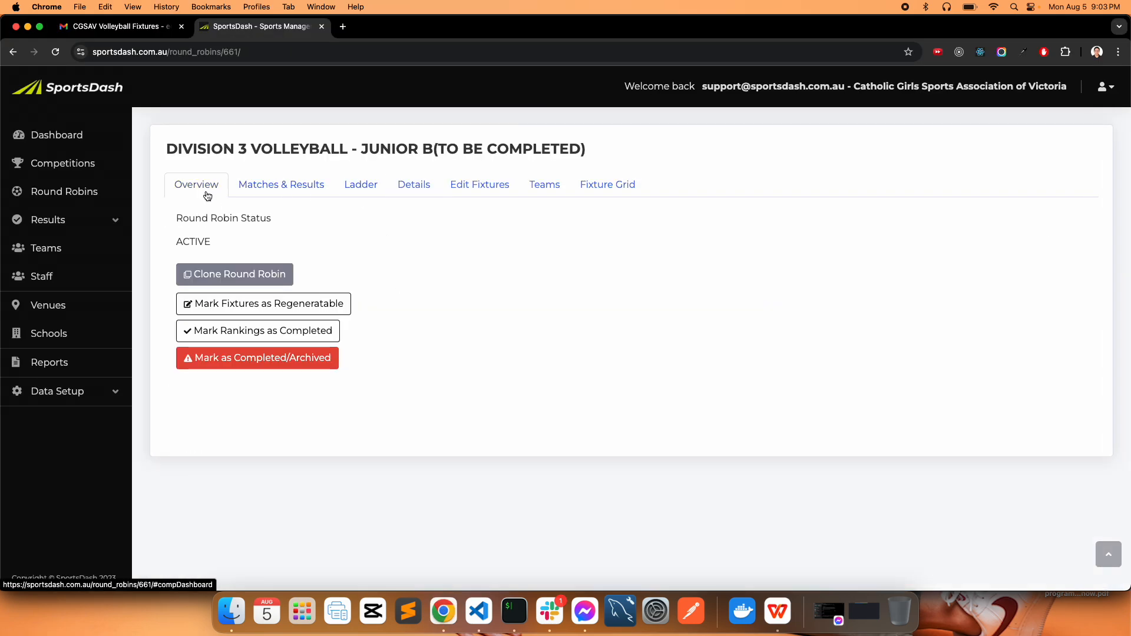
{"action": "left_click", "coordinate": [289, 276]}
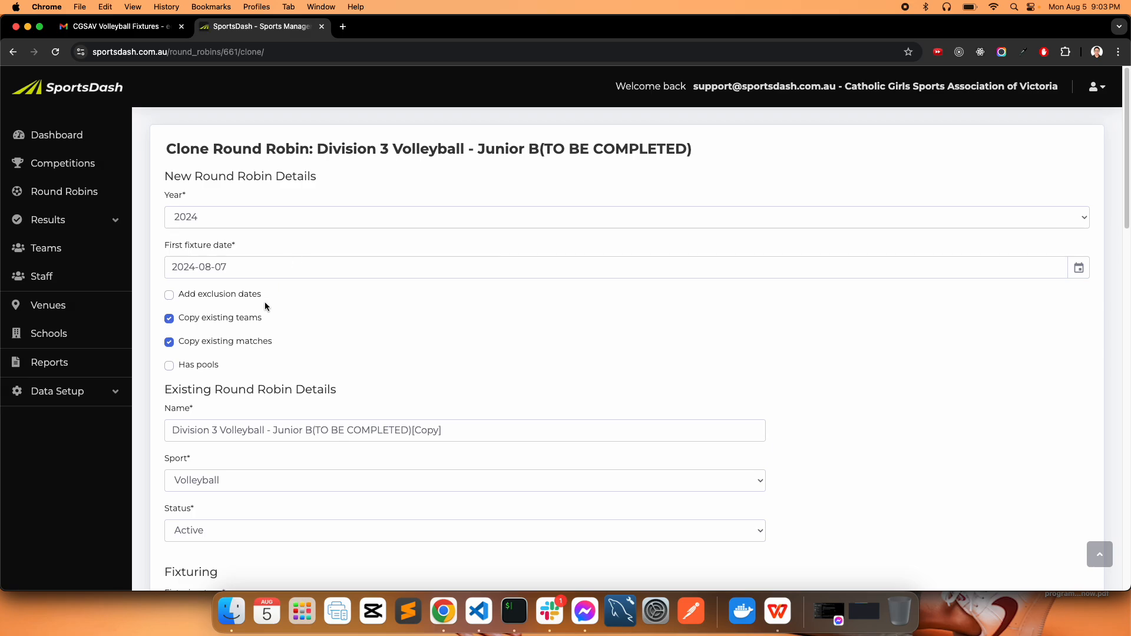
{"action": "left_click", "coordinate": [169, 319]}
{"action": "left_click", "coordinate": [186, 345]}
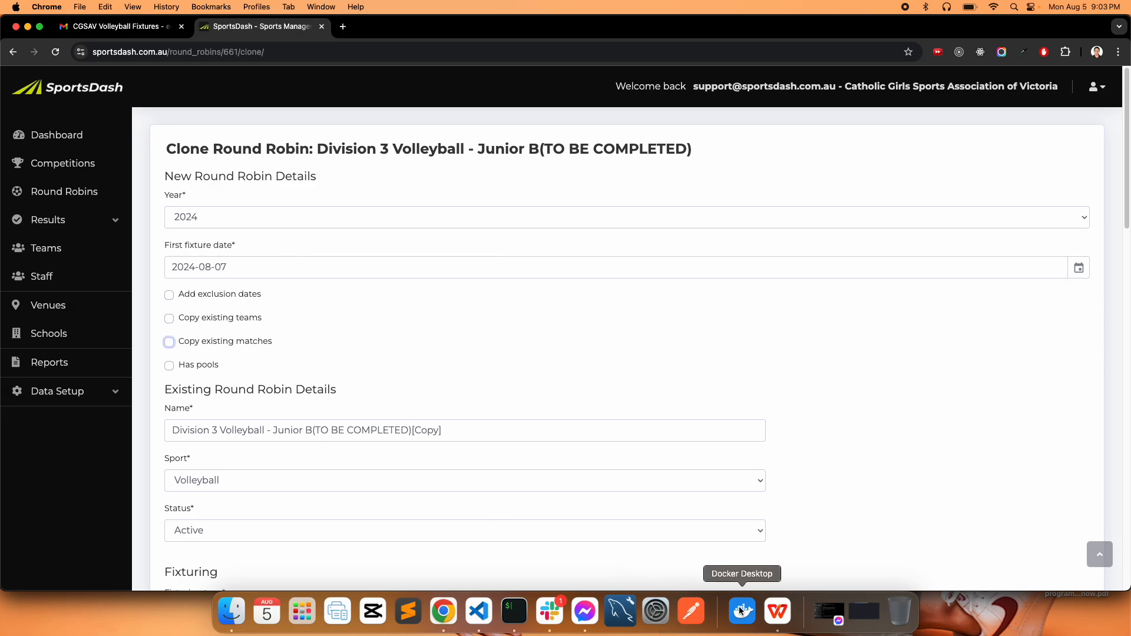
{"action": "left_click", "coordinate": [778, 611]}
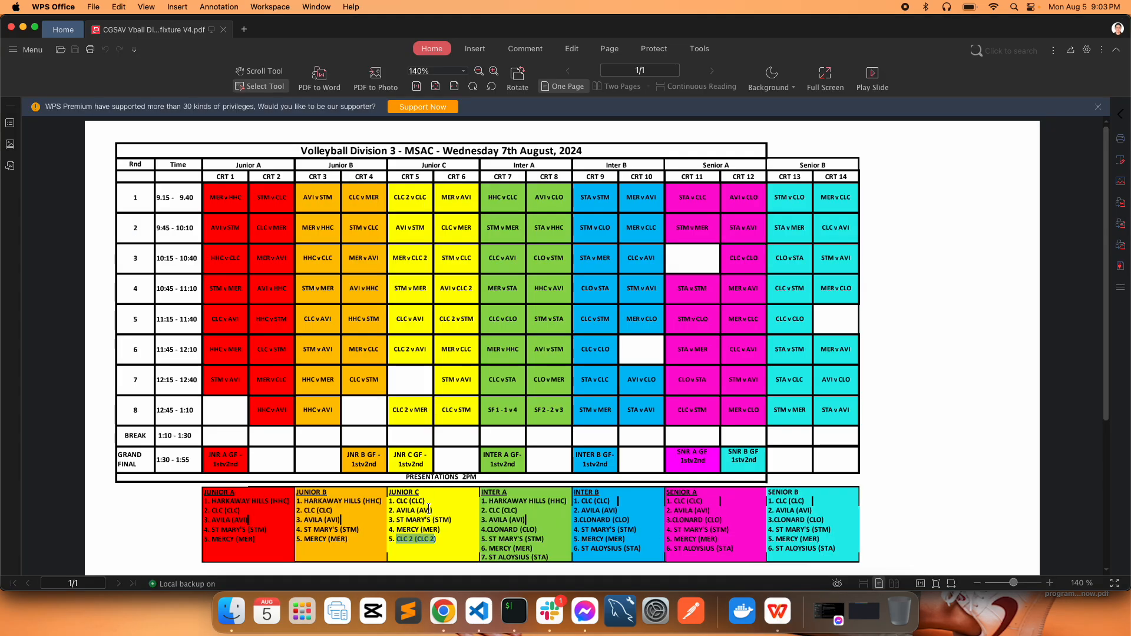
{"action": "left_click", "coordinate": [443, 611]}
- Name the clone Division 3 Volleyball - Junior C(TO BE COMPLETED) and save it with the remaining settings
{"action": "scroll", "coordinate": [340, 411], "scroll_direction": "down", "scroll_amount": 1}
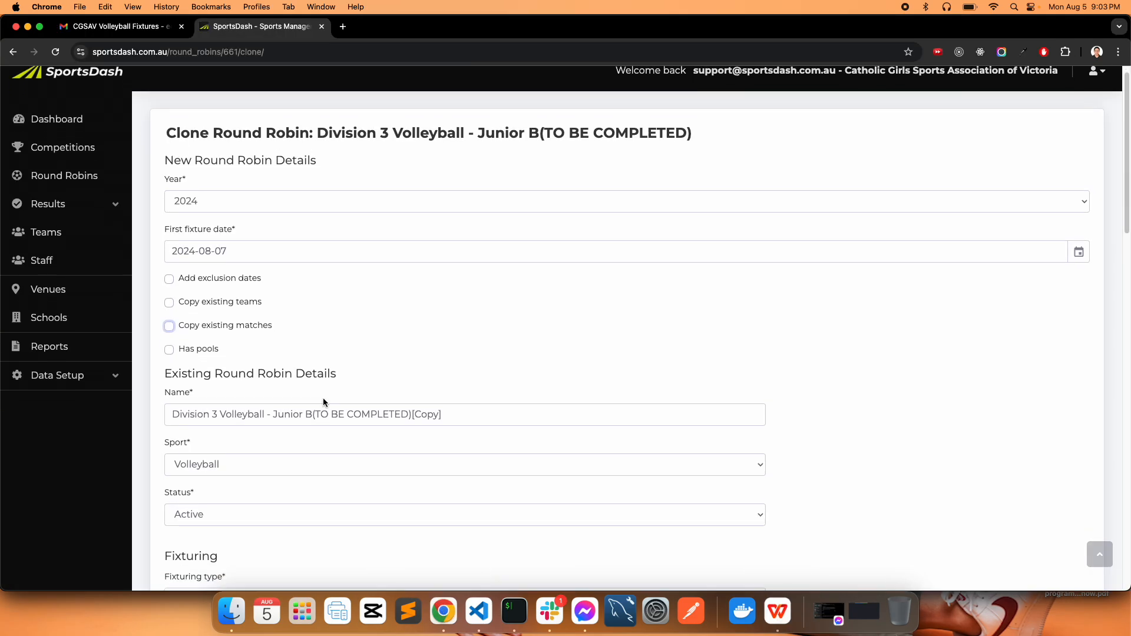
{"action": "double_click", "coordinate": [309, 411]}
{"action": "type", "text": "C"}
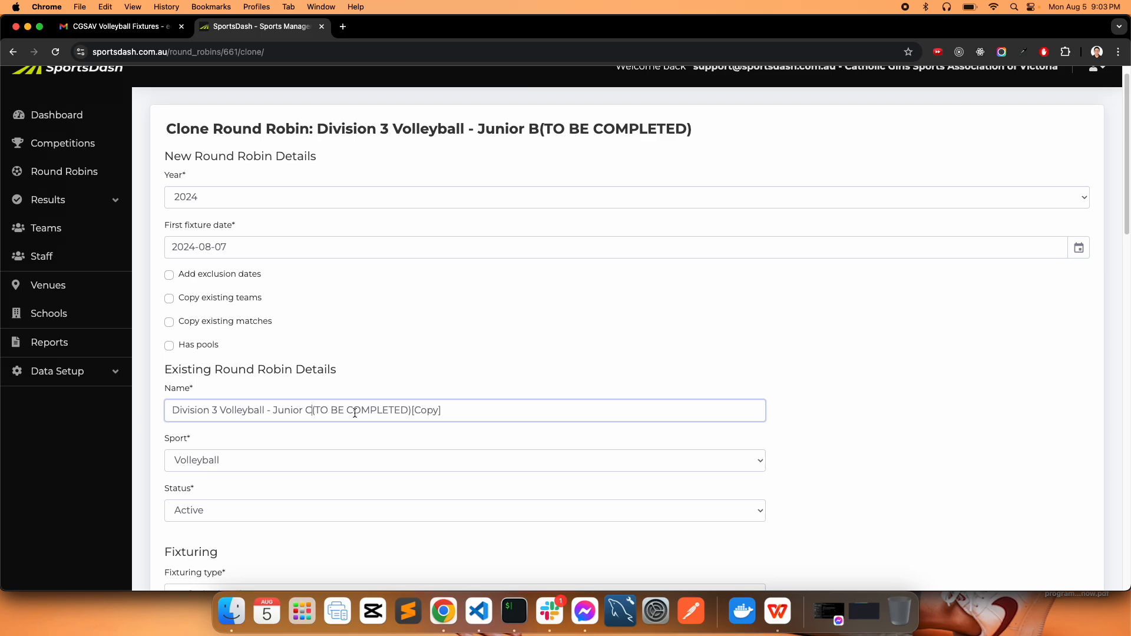
{"action": "left_click_drag", "start_coordinate": [411, 411], "coordinate": [487, 410]}
{"action": "key", "text": "BackSpace"}
{"action": "scroll", "coordinate": [262, 411], "scroll_direction": "down", "scroll_amount": 20}
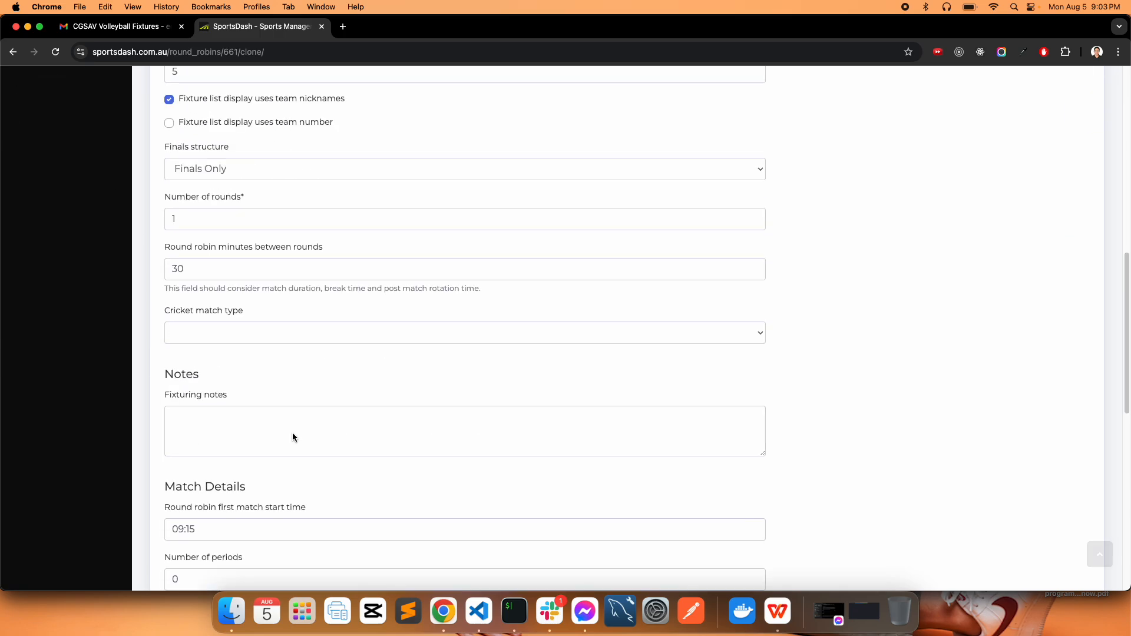
{"action": "left_click", "coordinate": [168, 545]}
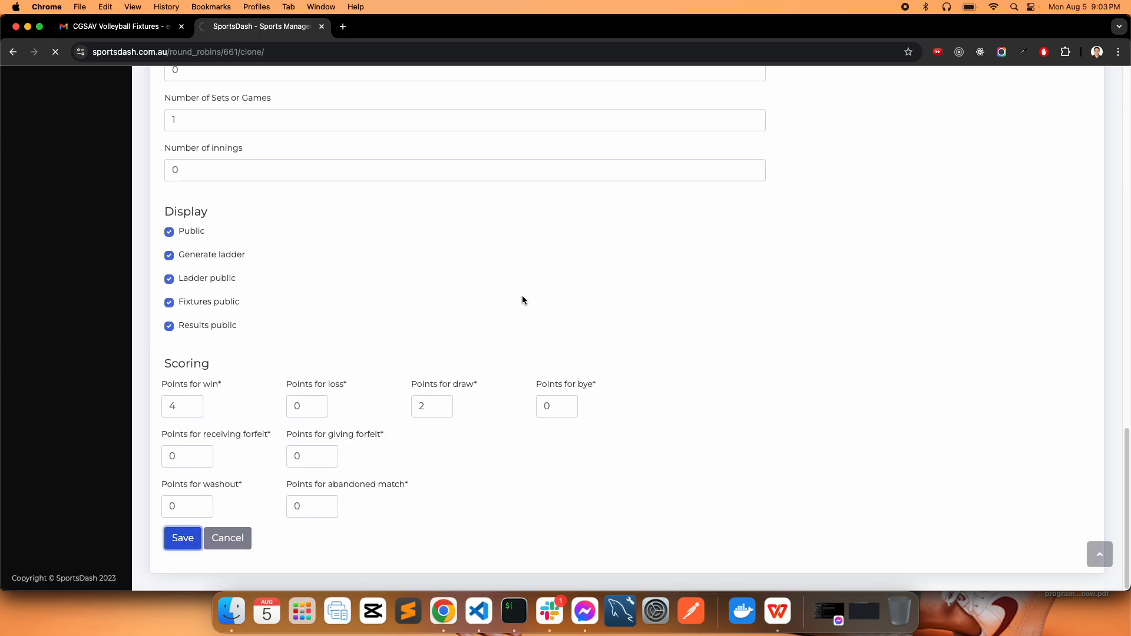
- Open the Junior C round robin's teams, check the team list in the fixture PDF and add the CLC team
{"action": "left_click", "coordinate": [477, 187]}
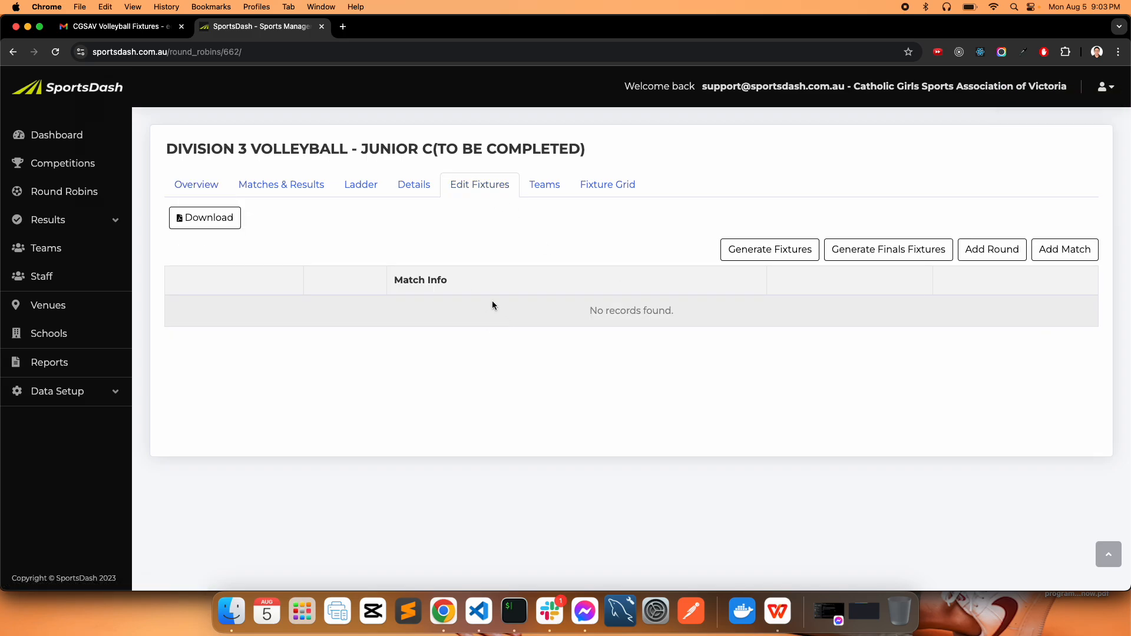
{"action": "left_click", "coordinate": [538, 181]}
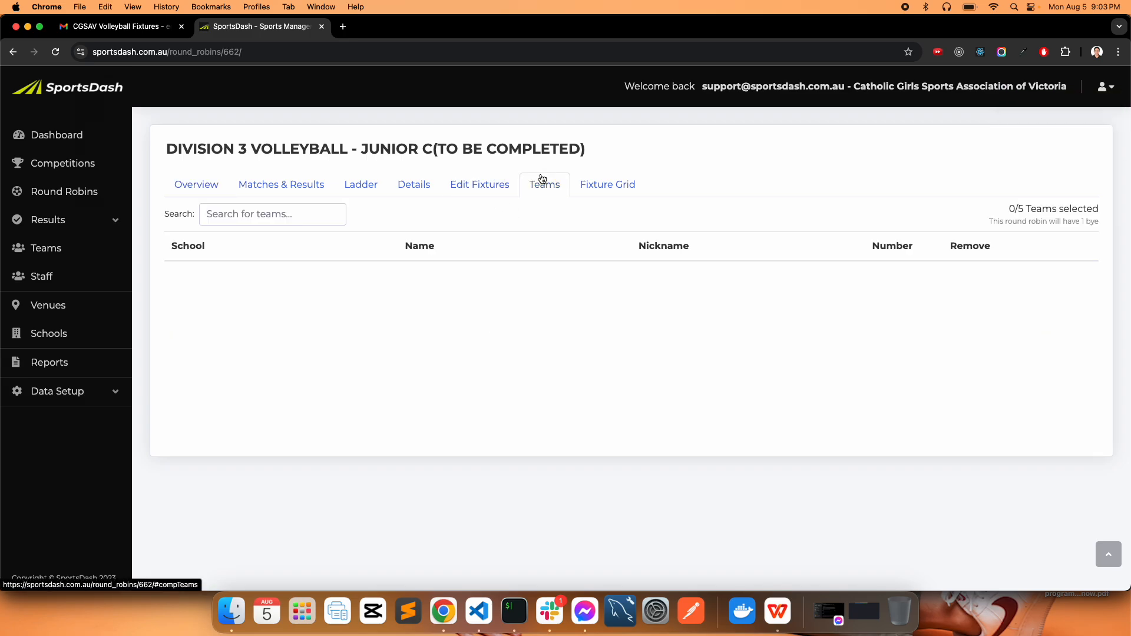
{"action": "left_click", "coordinate": [769, 610]}
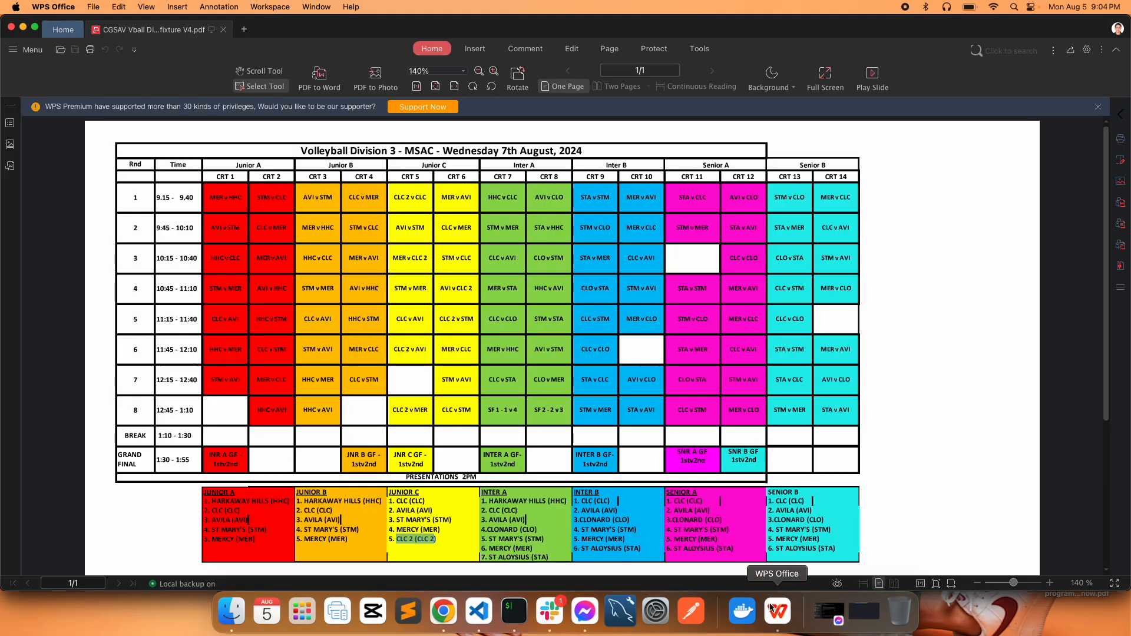
{"action": "left_click", "coordinate": [443, 611]}
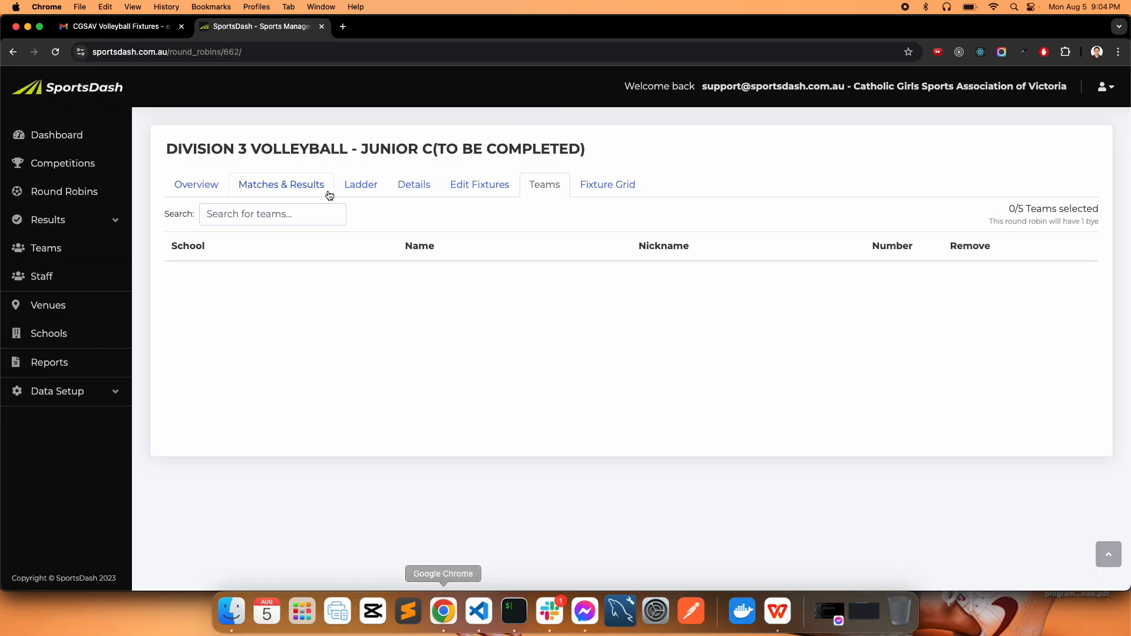
{"action": "type", "text": "clc"}
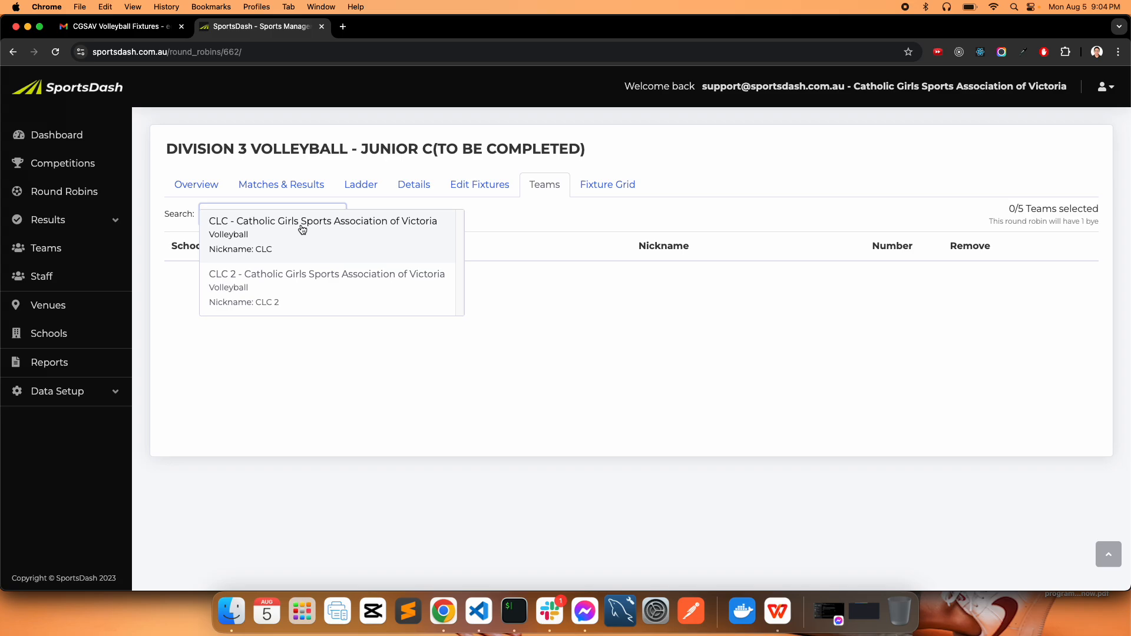
{"action": "left_click", "coordinate": [302, 230]}
{"action": "left_click", "coordinate": [519, 403]}
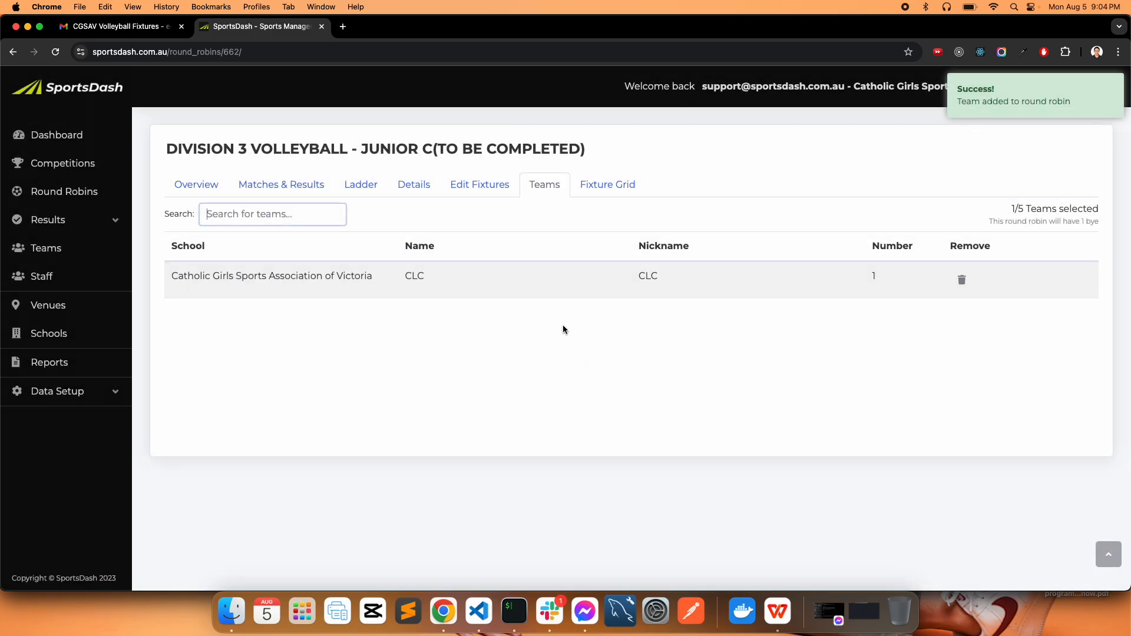
- Add the AVILA team to the Junior C round robin, consulting the Junior C team list in the fixture PDF
{"action": "left_click", "coordinate": [778, 611]}
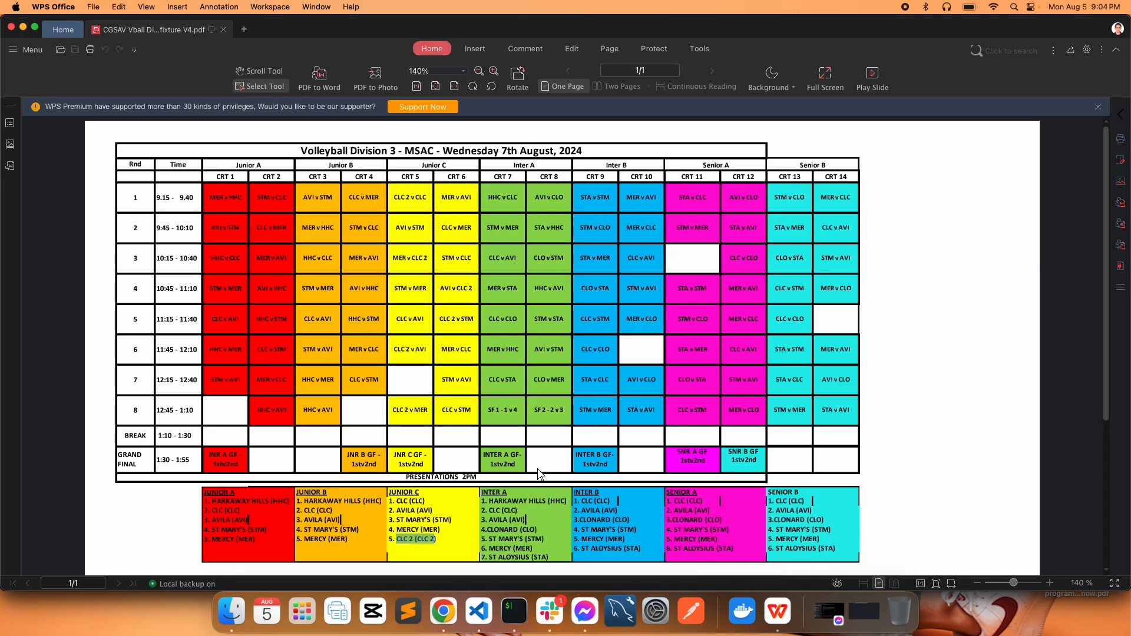
{"action": "left_click", "coordinate": [443, 611]}
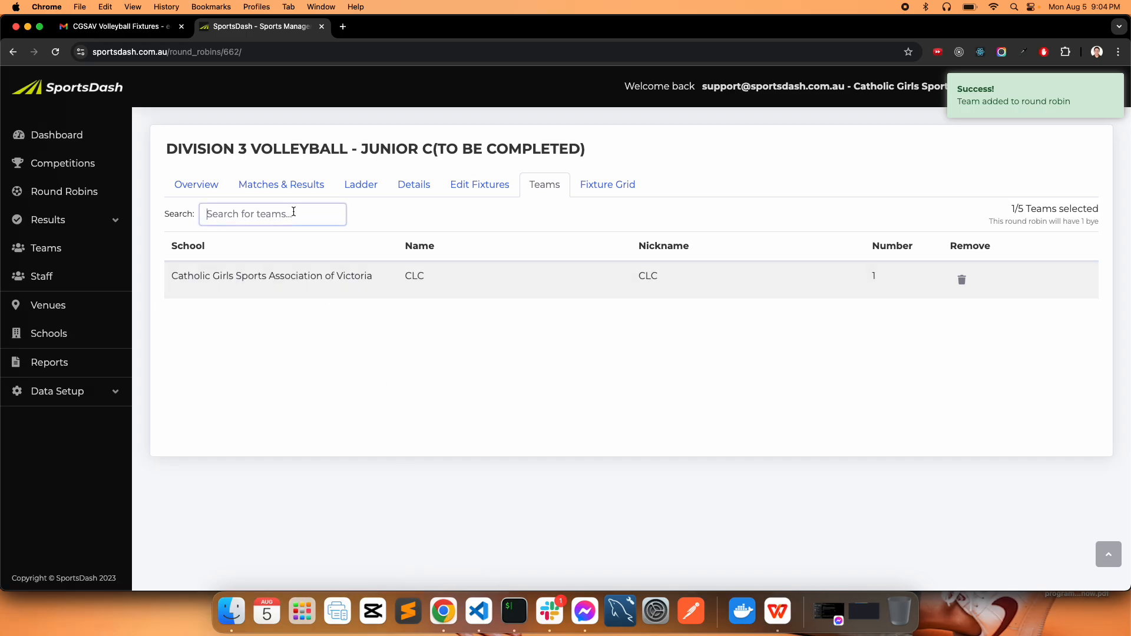
{"action": "type", "text": "avi"}
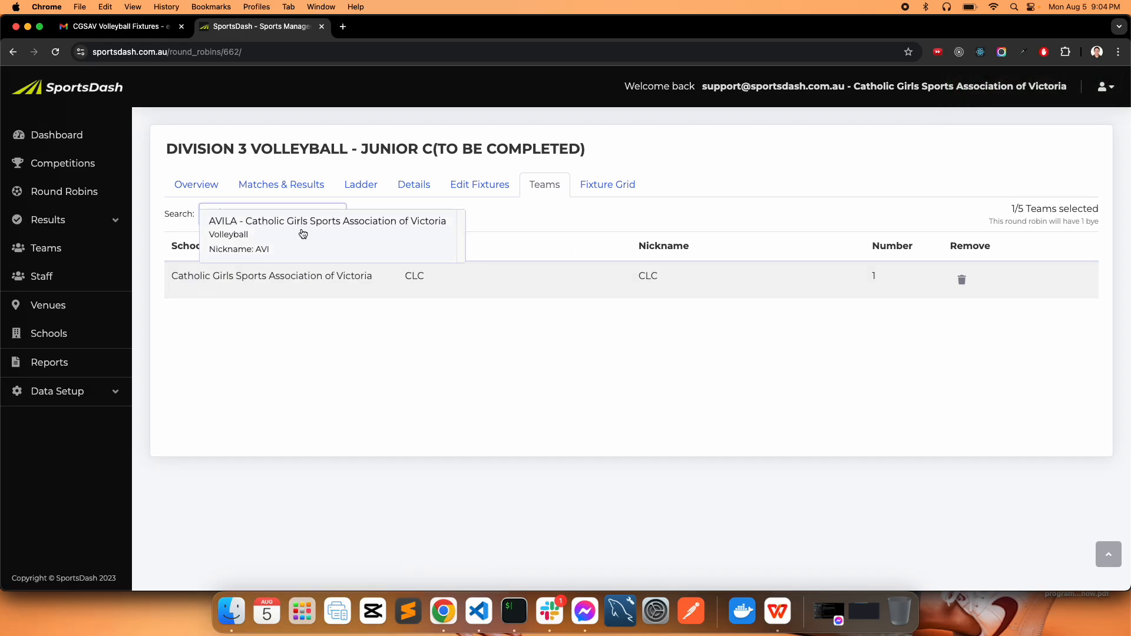
{"action": "left_click", "coordinate": [303, 234]}
{"action": "left_click", "coordinate": [536, 406]}
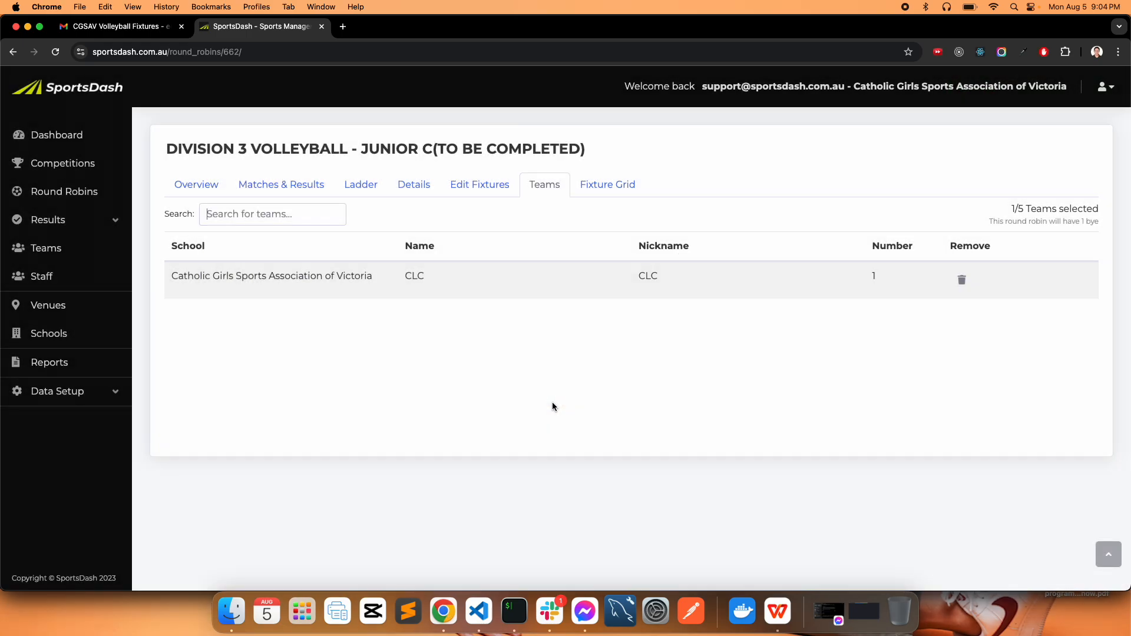
{"action": "left_click", "coordinate": [778, 611]}
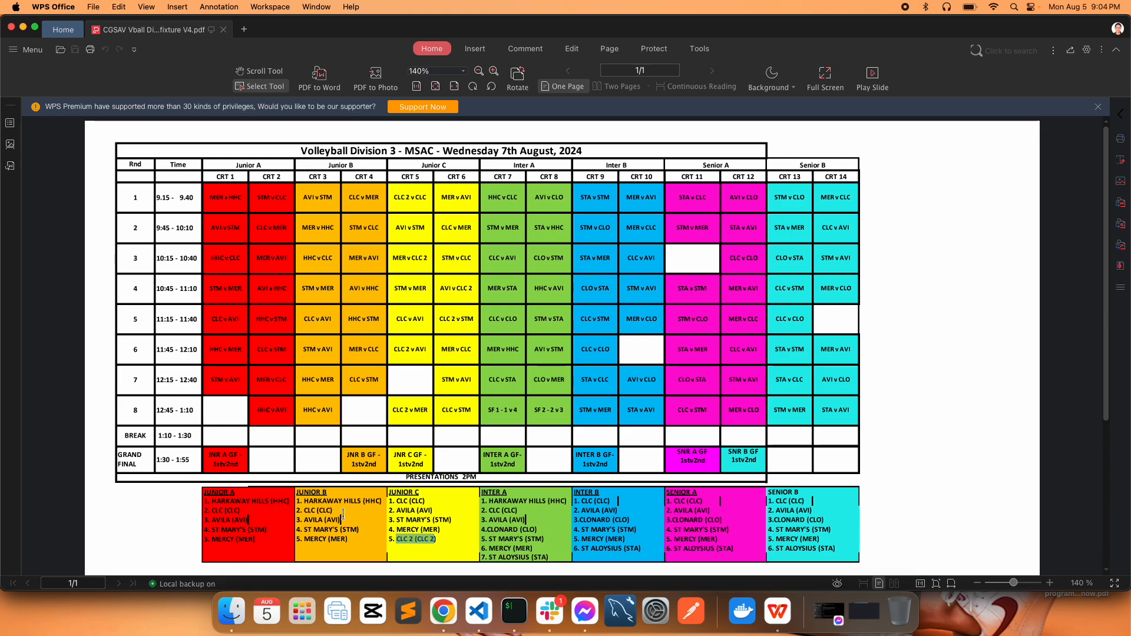
- Add the ST MARY'S team to the Junior C round robin, consulting the fixture PDF
{"action": "left_click", "coordinate": [405, 506]}
{"action": "left_click", "coordinate": [443, 611]}
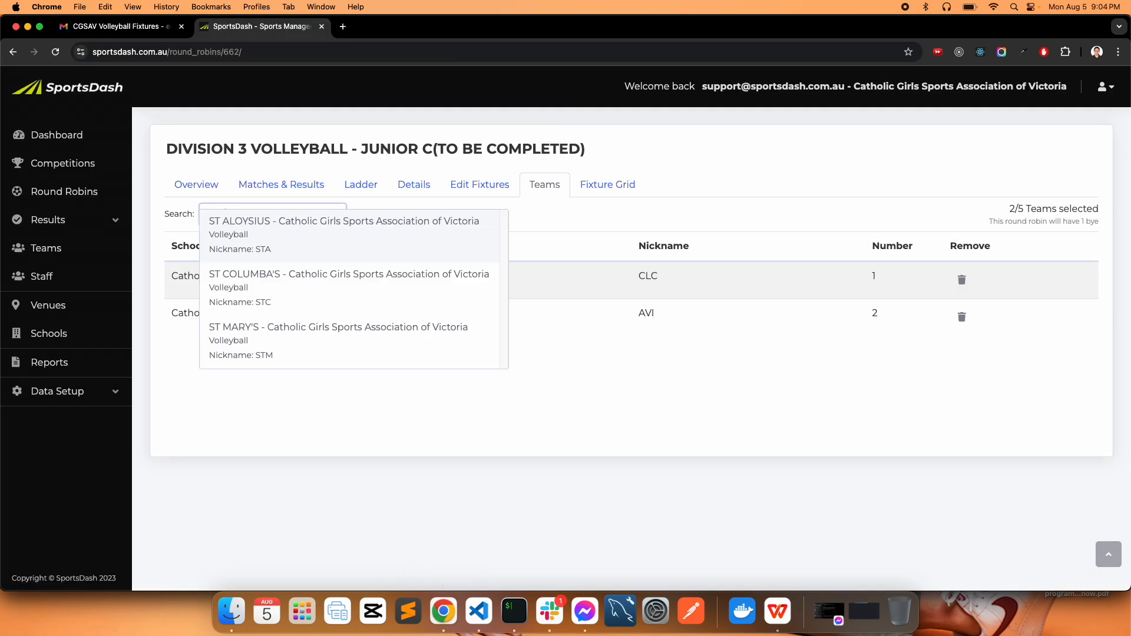
{"action": "left_click", "coordinate": [273, 243]}
{"action": "left_click", "coordinate": [548, 413]}
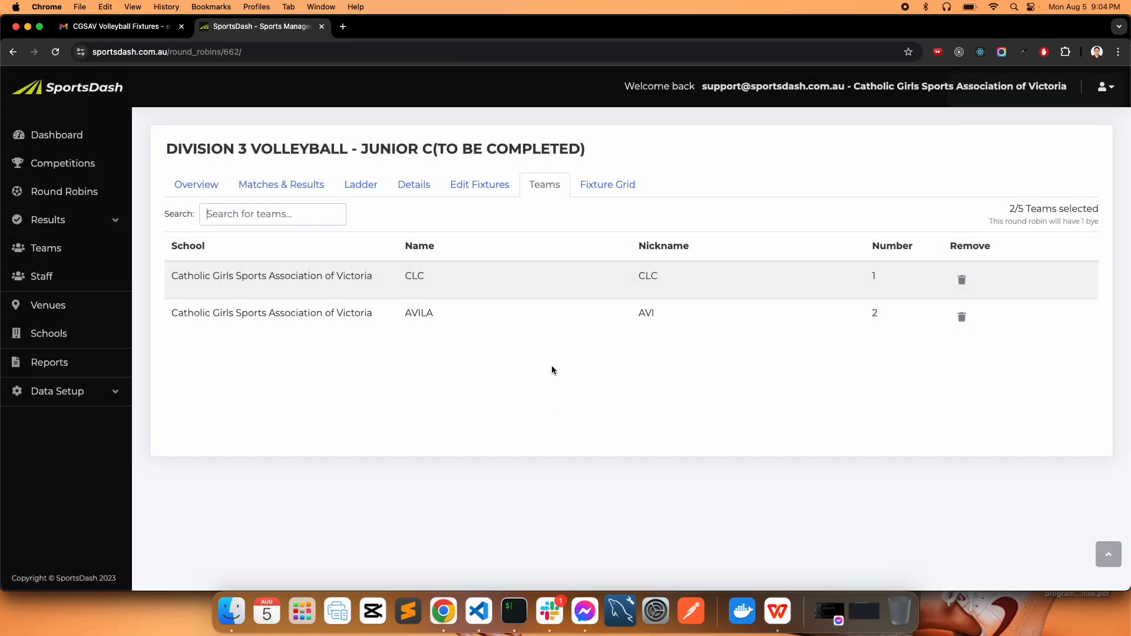
- Check the Junior C team list in the fixture PDF and add the MERCY team to the round robin
{"action": "left_click", "coordinate": [778, 611]}
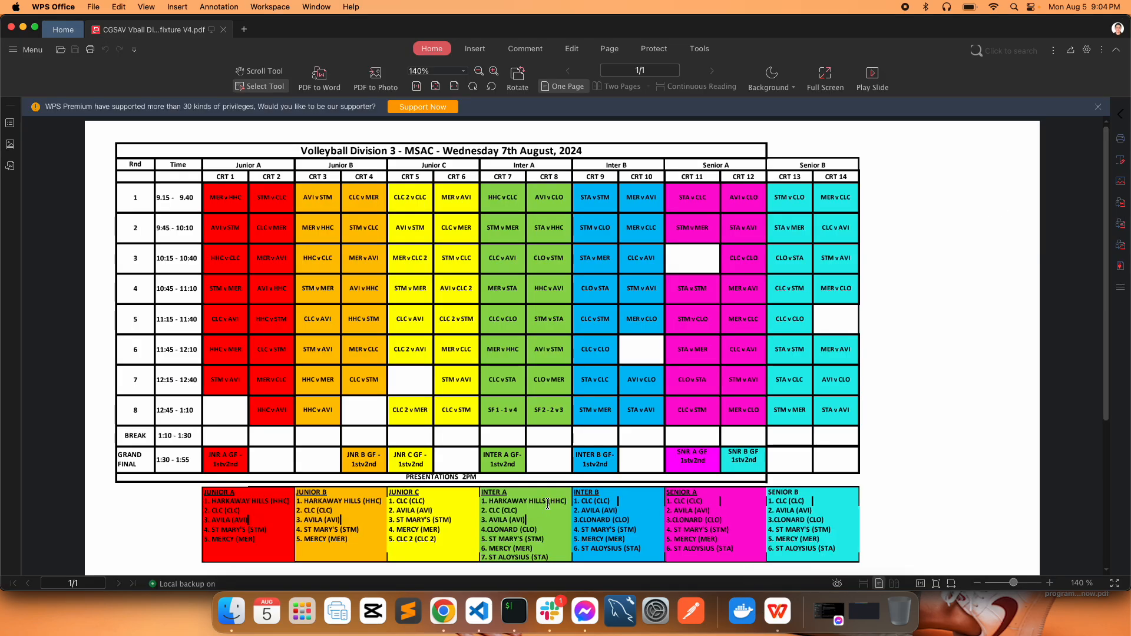
{"action": "left_click", "coordinate": [443, 611]}
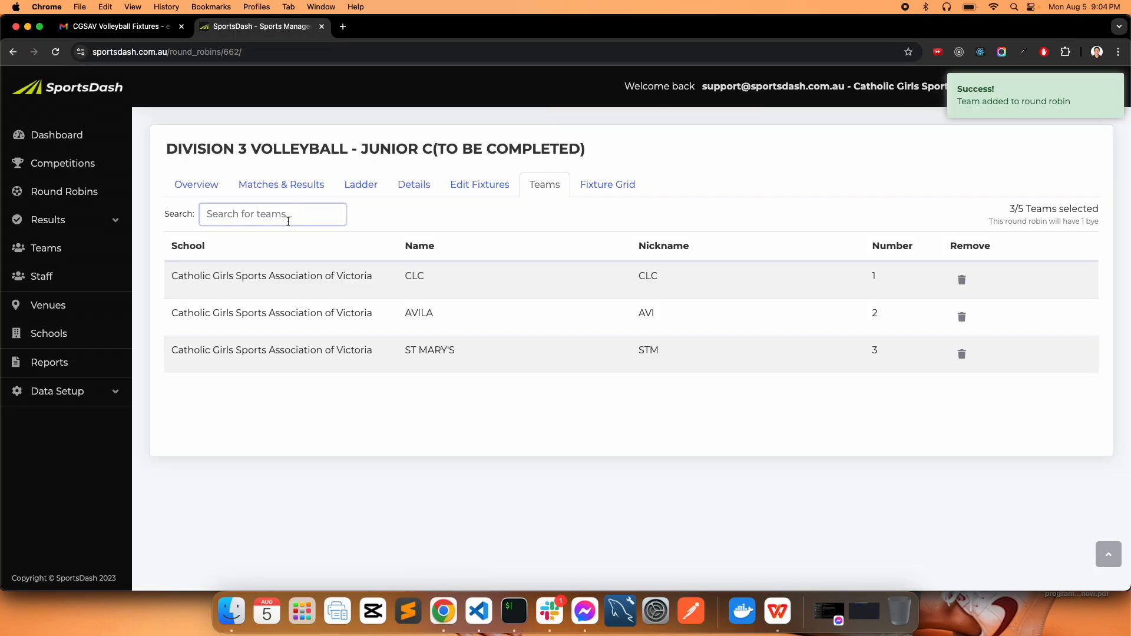
{"action": "type", "text": "mer"}
{"action": "left_click", "coordinate": [316, 236]}
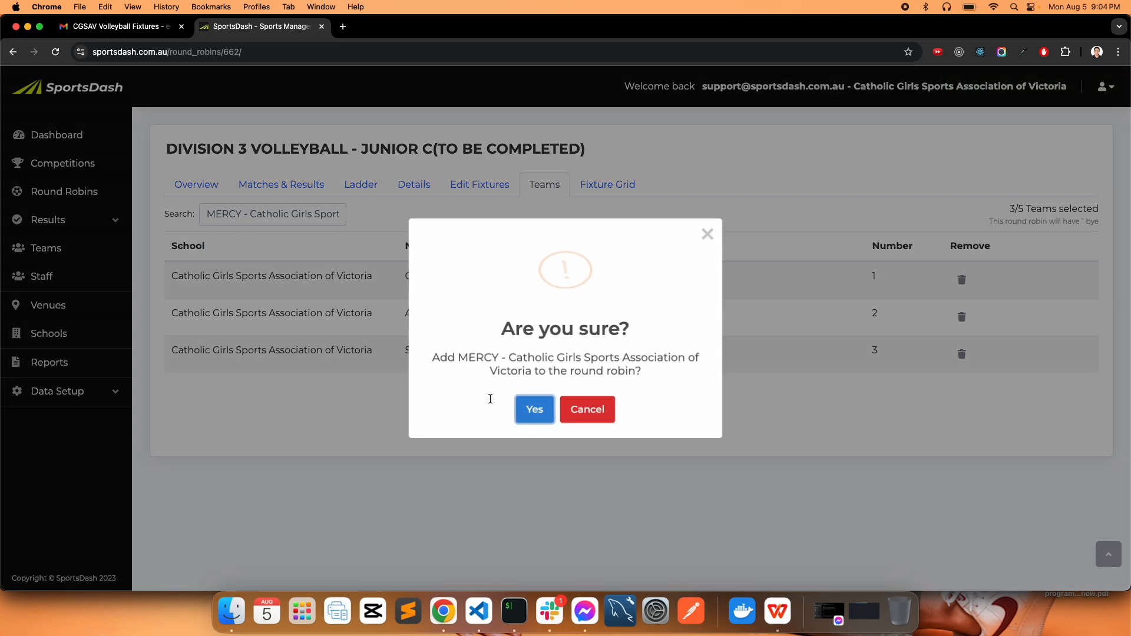
{"action": "left_click", "coordinate": [531, 411]}
- Add the CLC 2 team to the Junior C round robin after consulting the fixture PDF's team list
{"action": "left_click", "coordinate": [776, 611]}
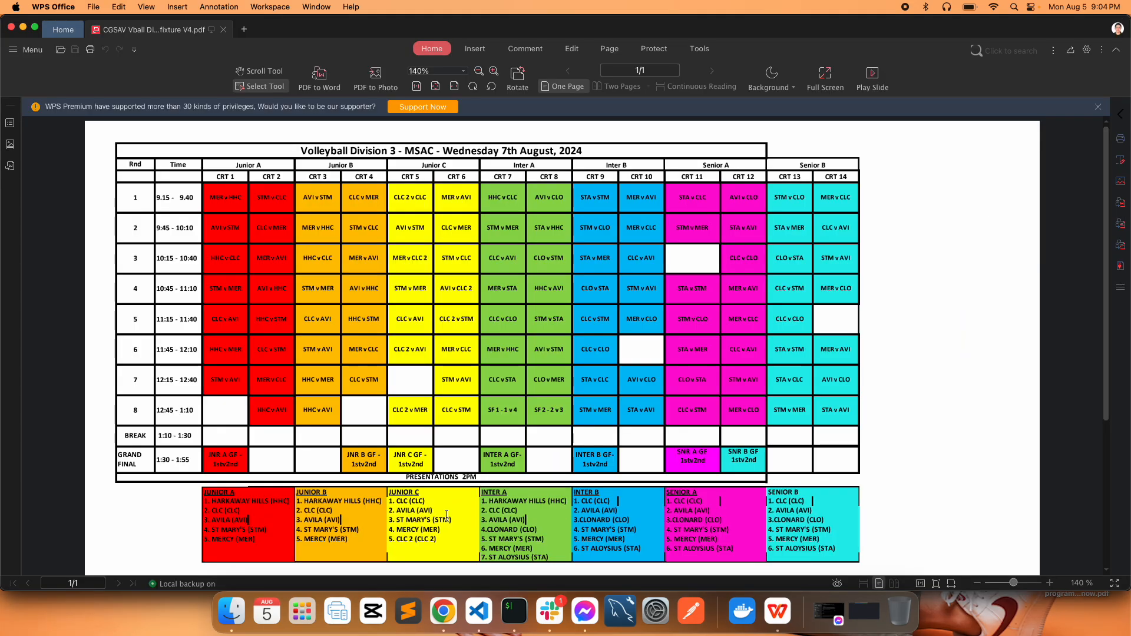
{"action": "left_click", "coordinate": [444, 611]}
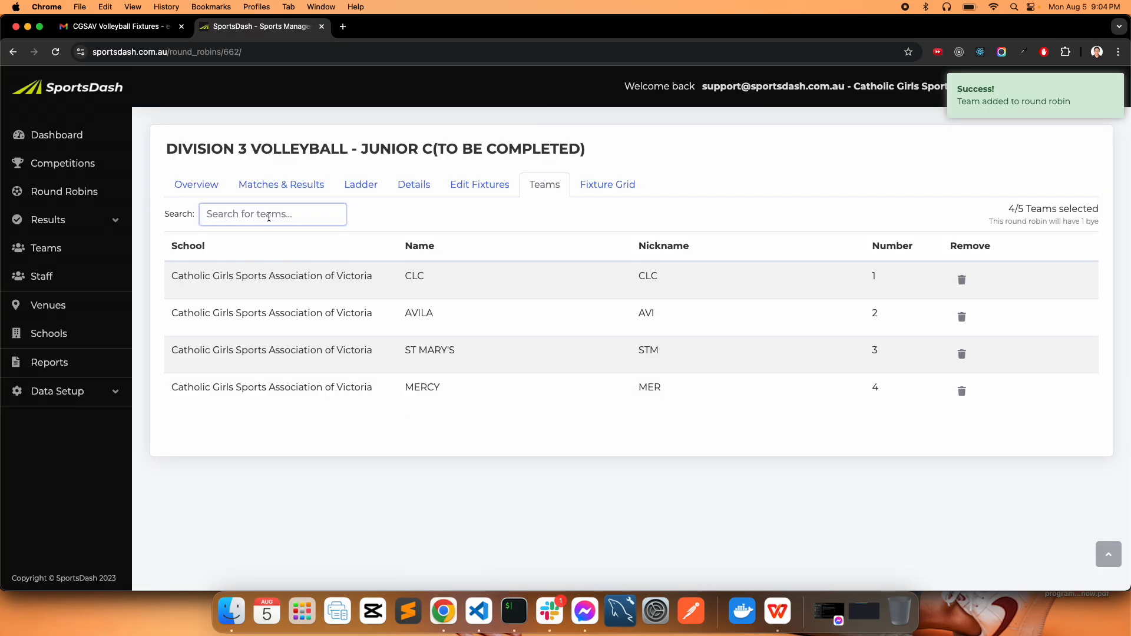
{"action": "type", "text": "clc2"}
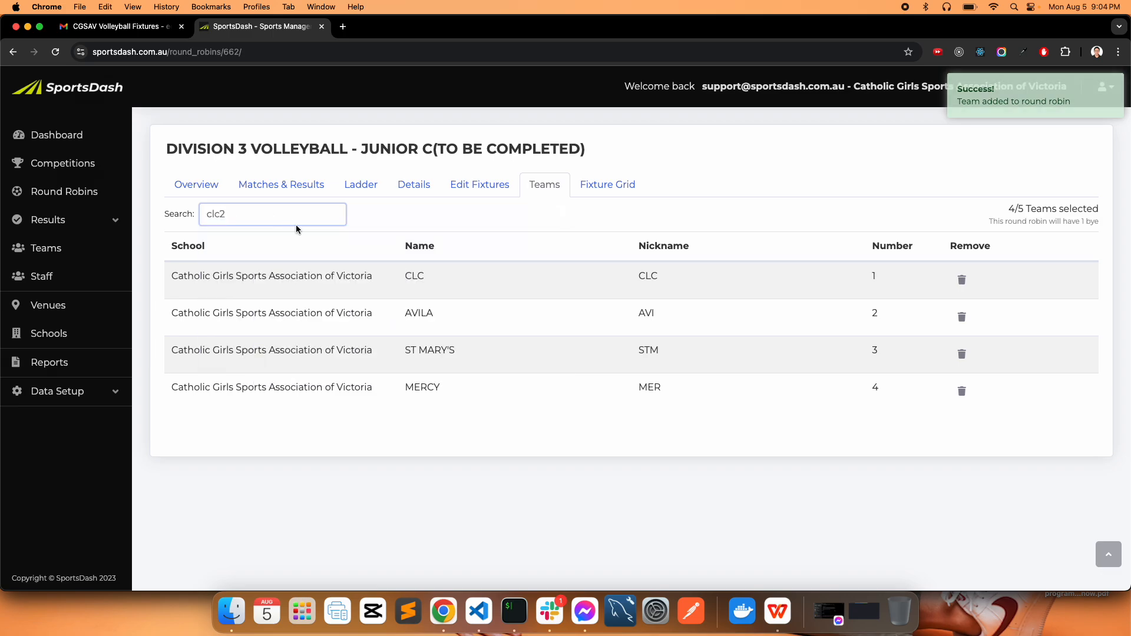
{"action": "key", "text": "BackSpace"}
{"action": "type", "text": "2"}
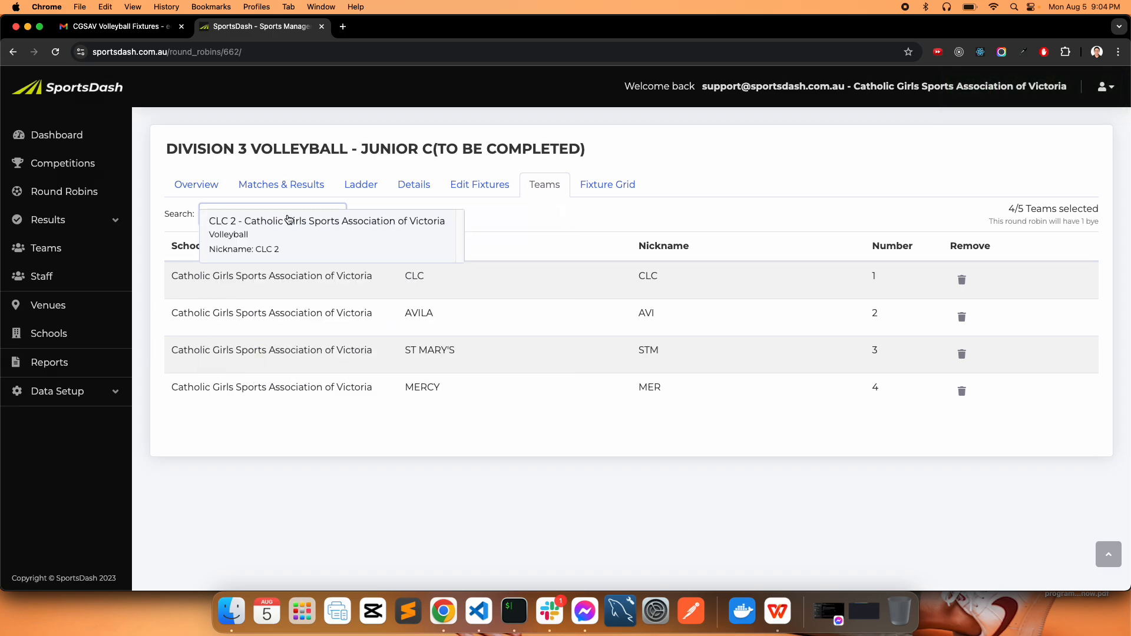
{"action": "key", "text": "Return"}
{"action": "left_click", "coordinate": [526, 405]}
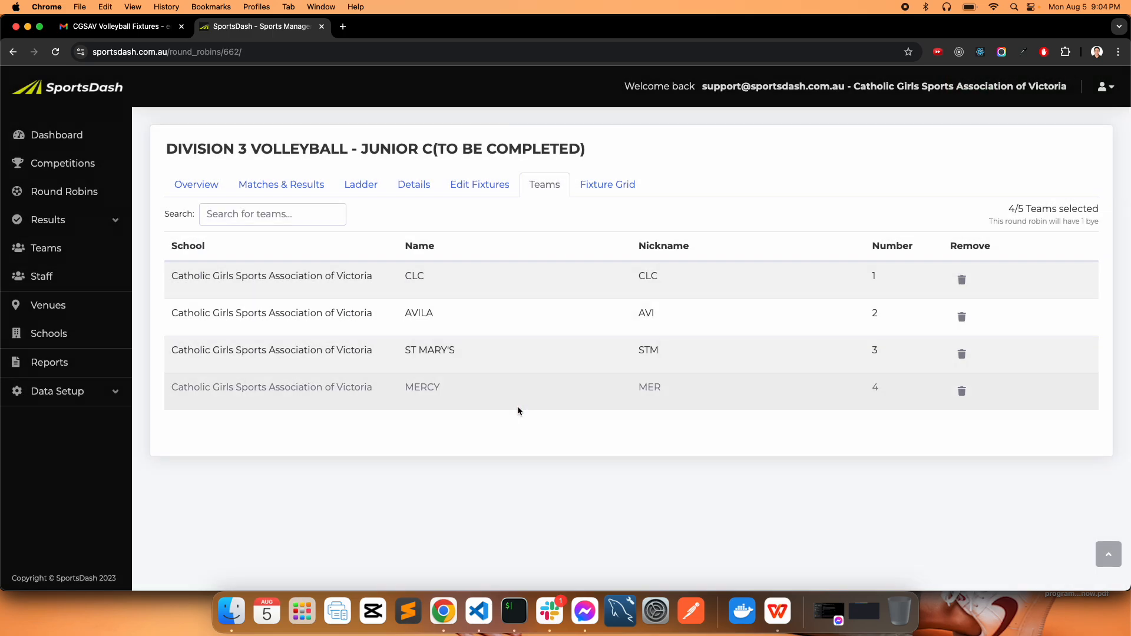
- Generate the fixtures for the Junior C round robin and review the generated rounds
{"action": "left_click", "coordinate": [479, 184]}
{"action": "left_click", "coordinate": [769, 259]}
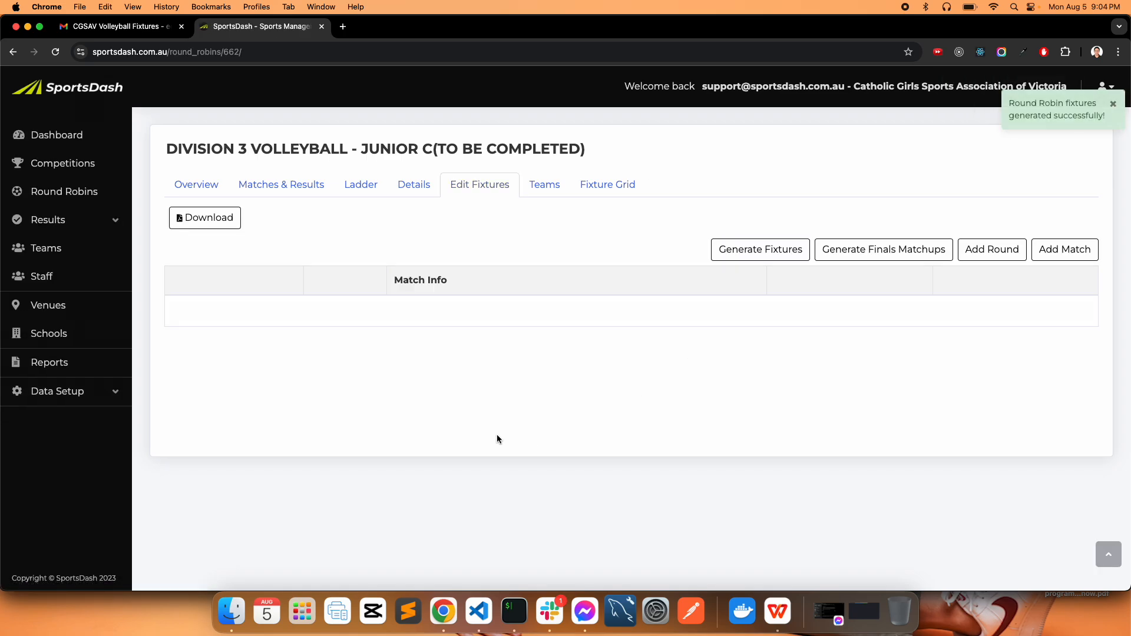
{"action": "scroll", "coordinate": [497, 435], "scroll_direction": "down", "scroll_amount": 10}
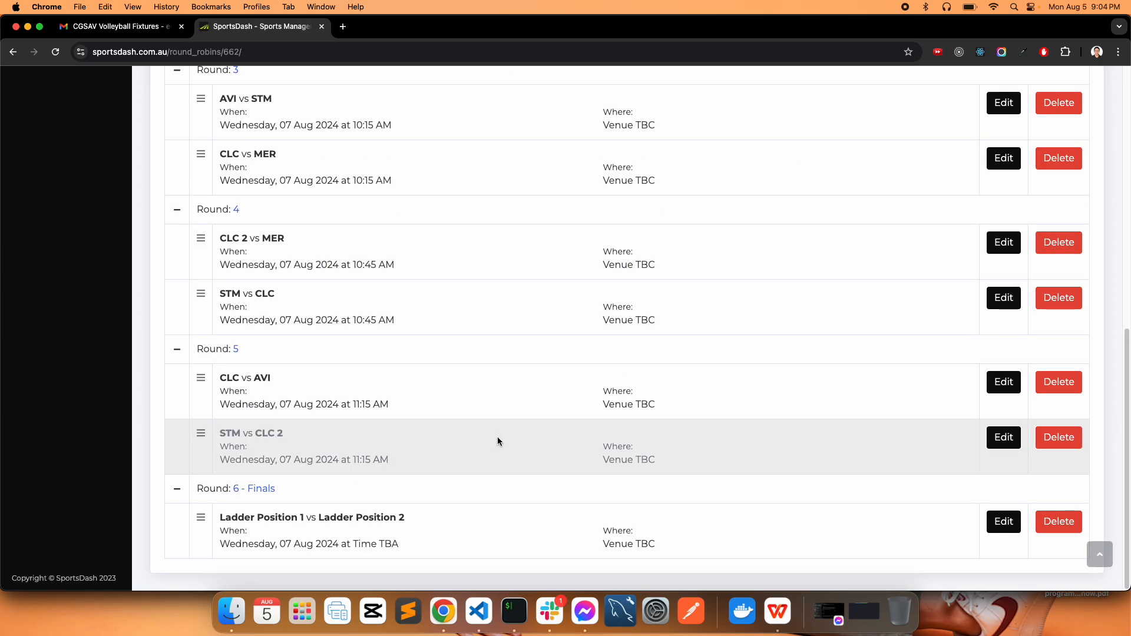
{"action": "scroll", "coordinate": [497, 437], "scroll_direction": "up", "scroll_amount": 10}
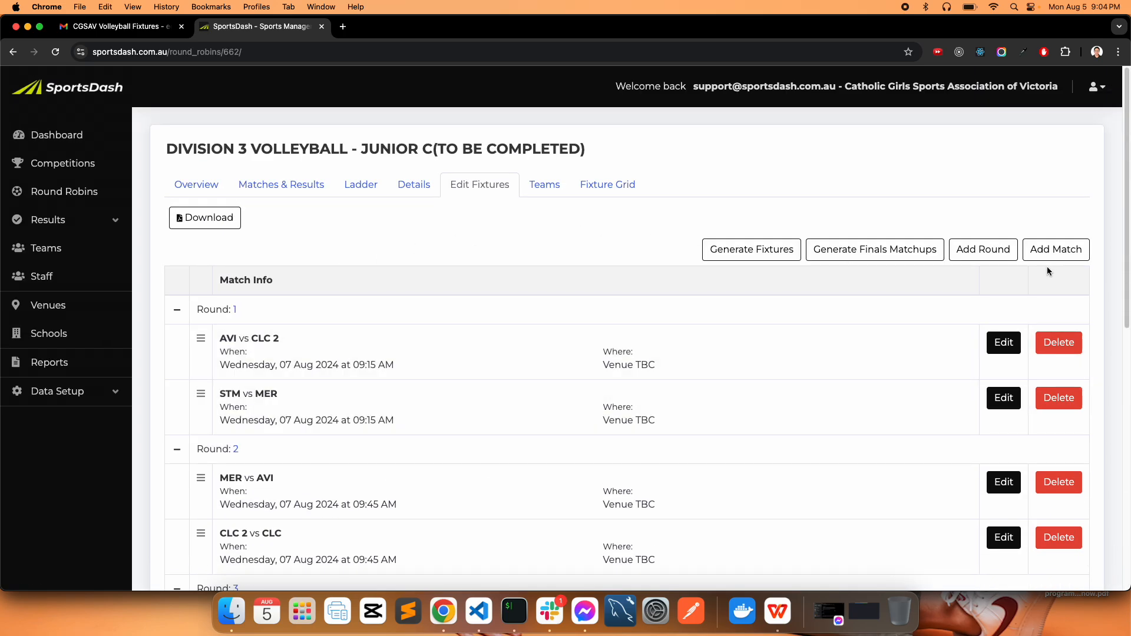
- Check the round numbering in the fixture PDF and change the Junior C Finals round's number to 9
{"action": "left_click", "coordinate": [778, 611]}
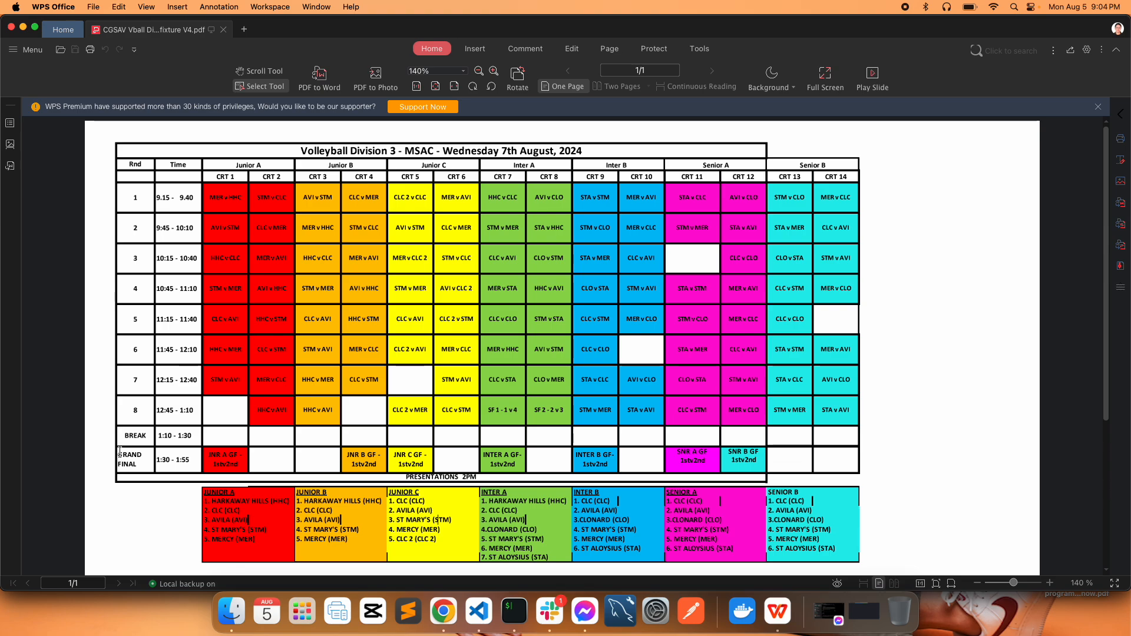
{"action": "left_click", "coordinate": [443, 611]}
{"action": "scroll", "coordinate": [359, 402], "scroll_direction": "down", "scroll_amount": 10}
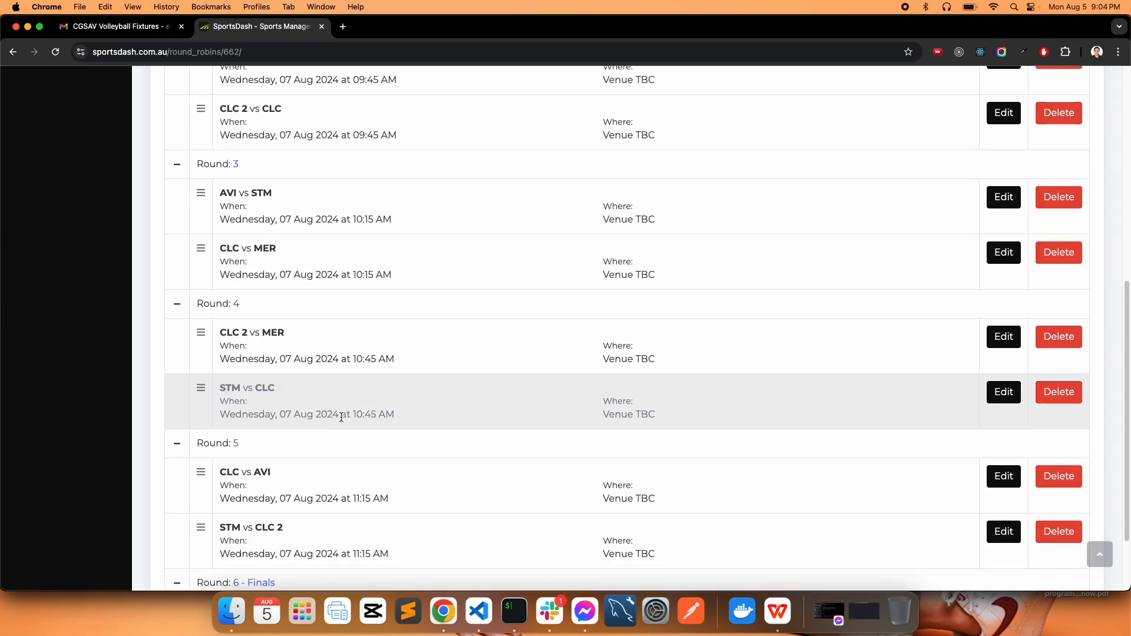
{"action": "left_click", "coordinate": [250, 491]}
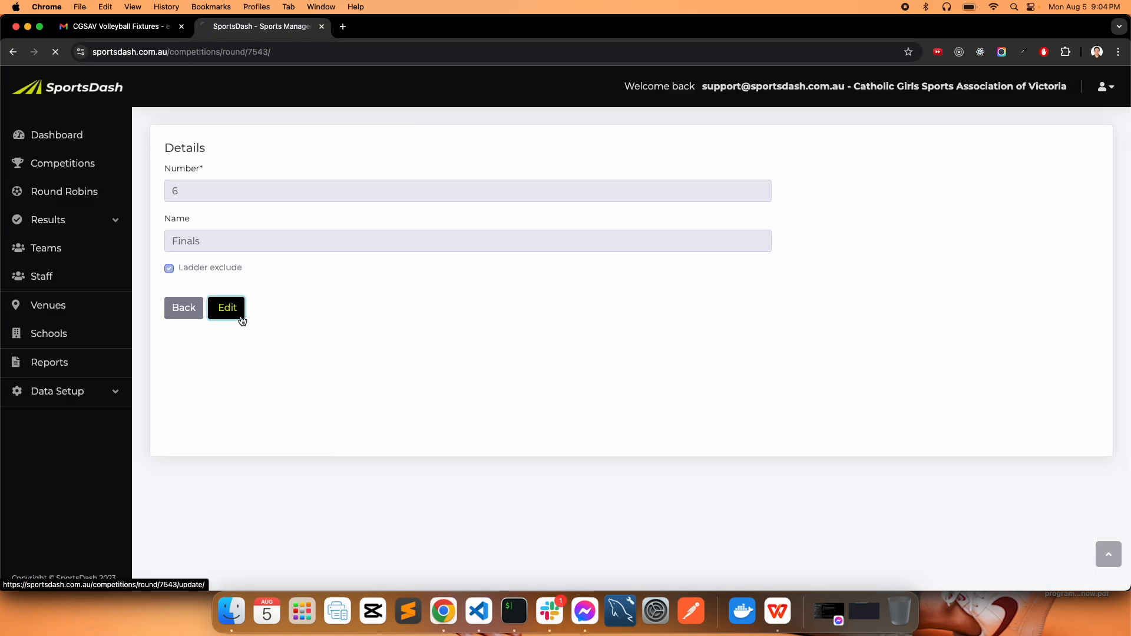
{"action": "left_click_drag", "start_coordinate": [197, 190], "coordinate": [155, 183]}
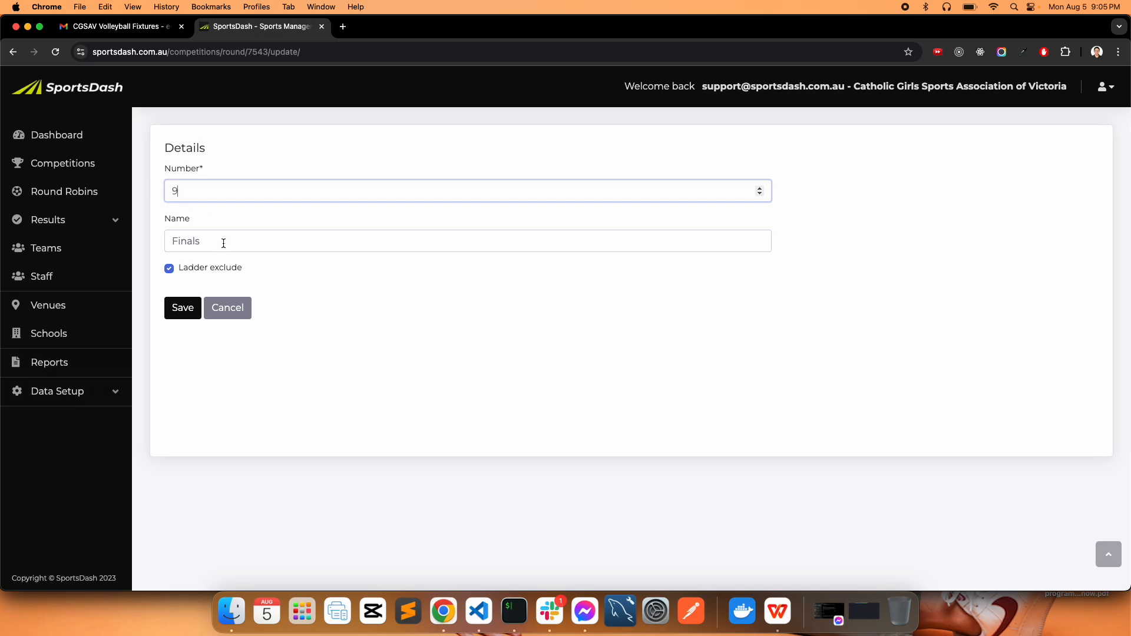
{"action": "left_click", "coordinate": [192, 317]}
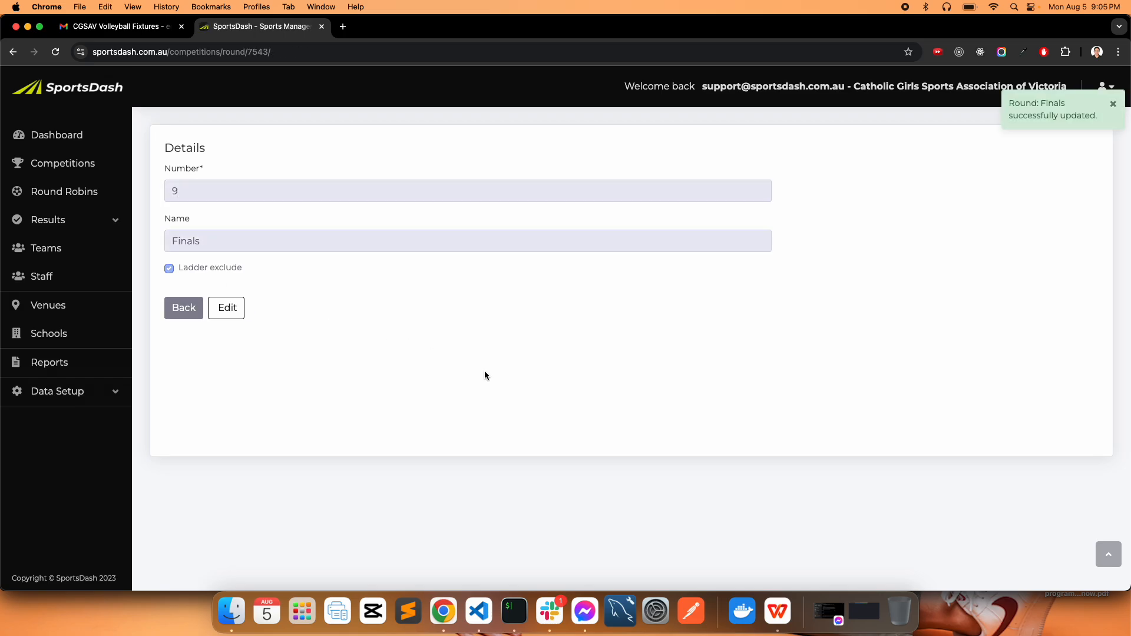
- Consult the rounds in the fixture PDF again and return to the Junior C round robin's fixtures
{"action": "left_click", "coordinate": [778, 611]}
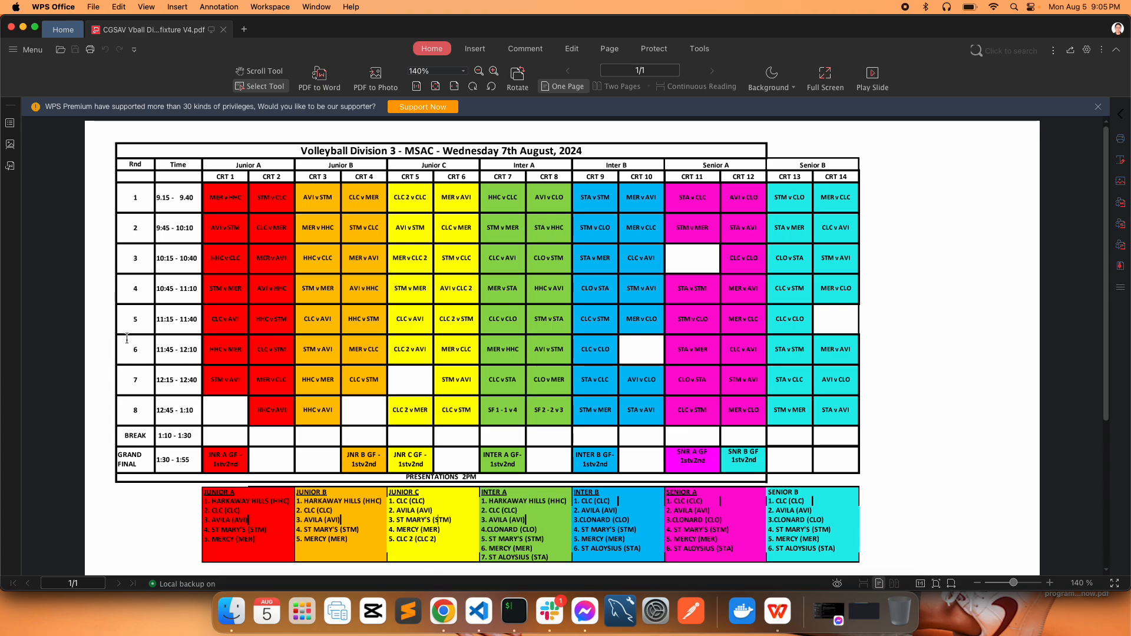
{"action": "left_click", "coordinate": [447, 619]}
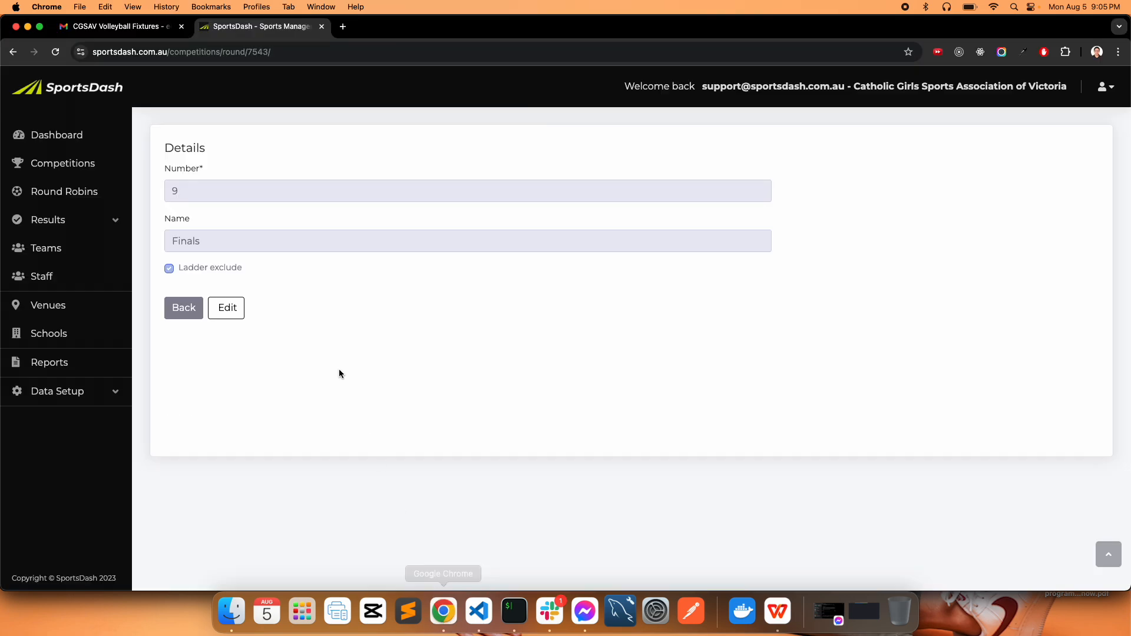
{"action": "left_click", "coordinate": [186, 311]}
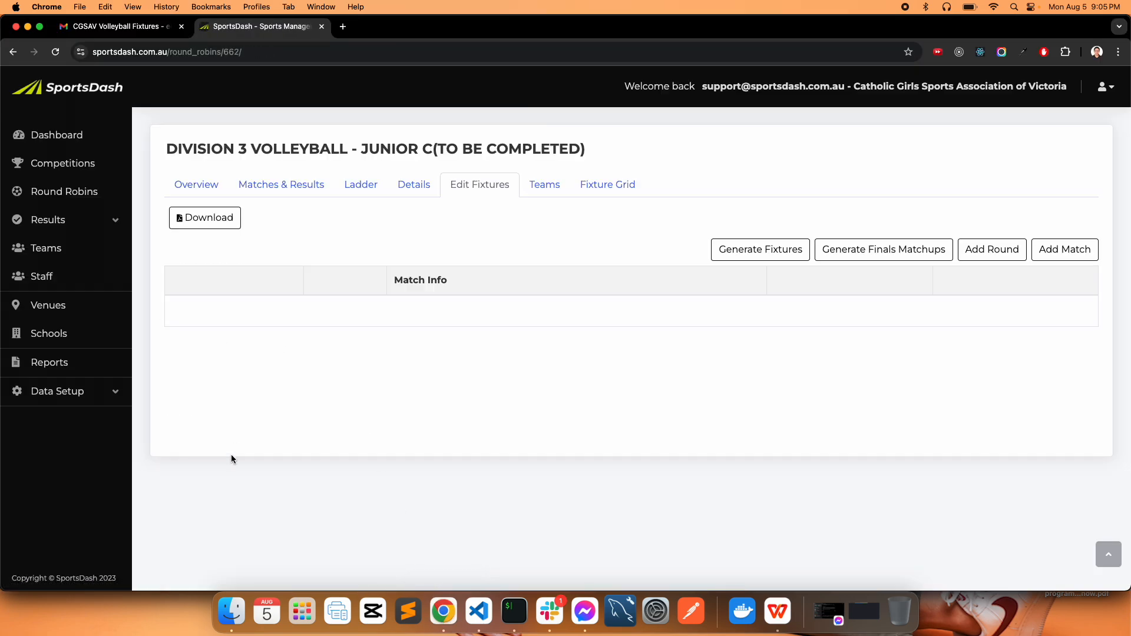
{"action": "scroll", "coordinate": [302, 429], "scroll_direction": "up", "scroll_amount": 9}
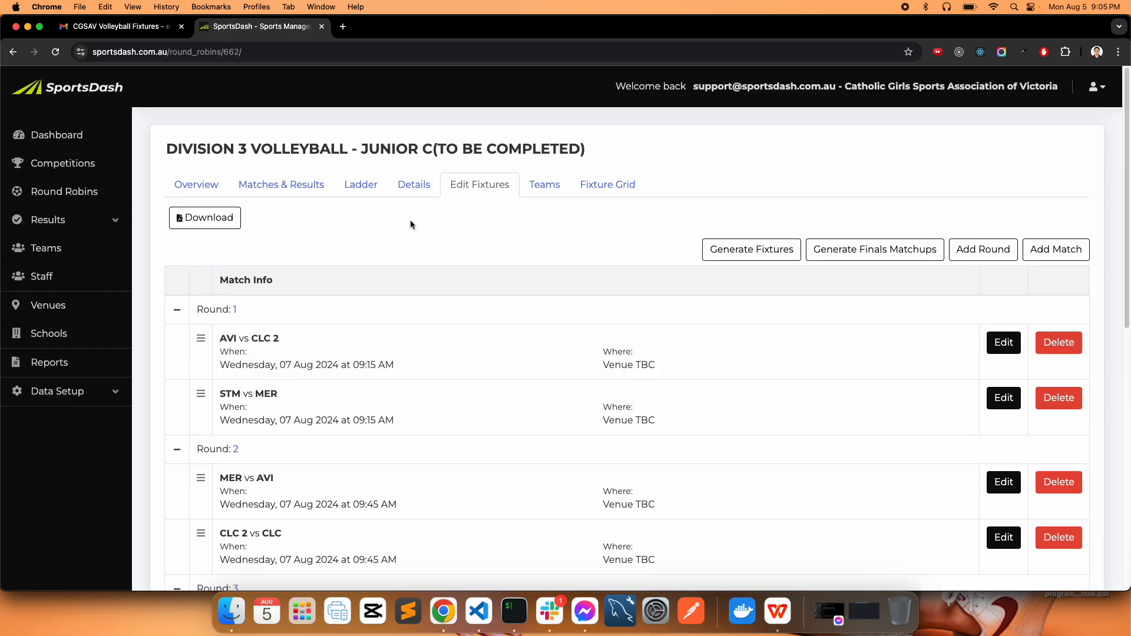
{"action": "left_click", "coordinate": [983, 250]}
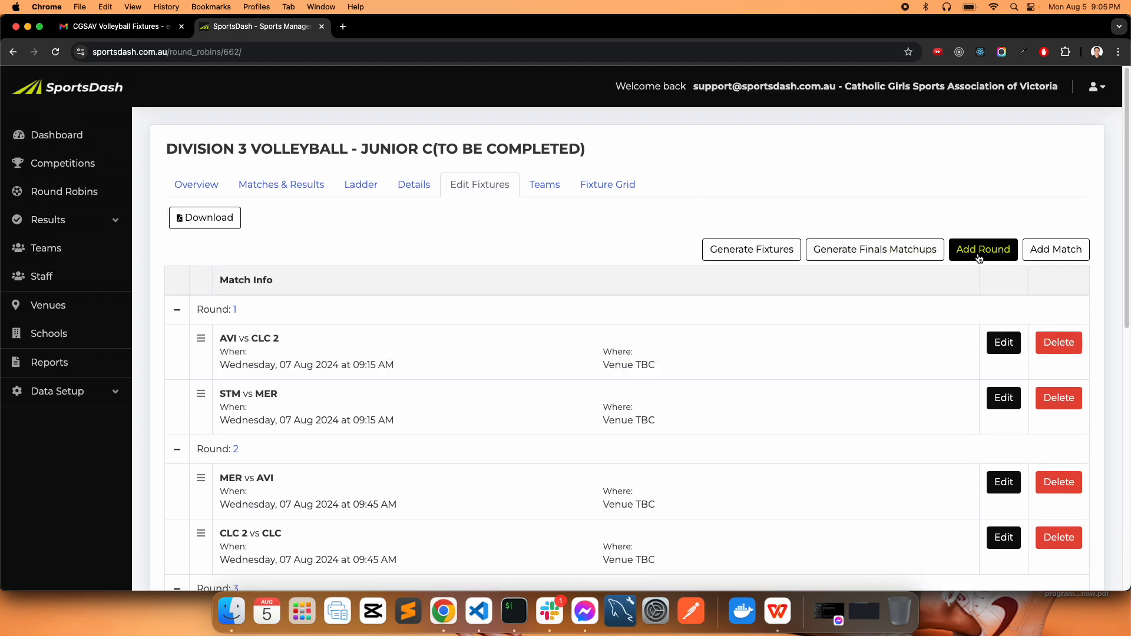
{"action": "left_click", "coordinate": [542, 439]}
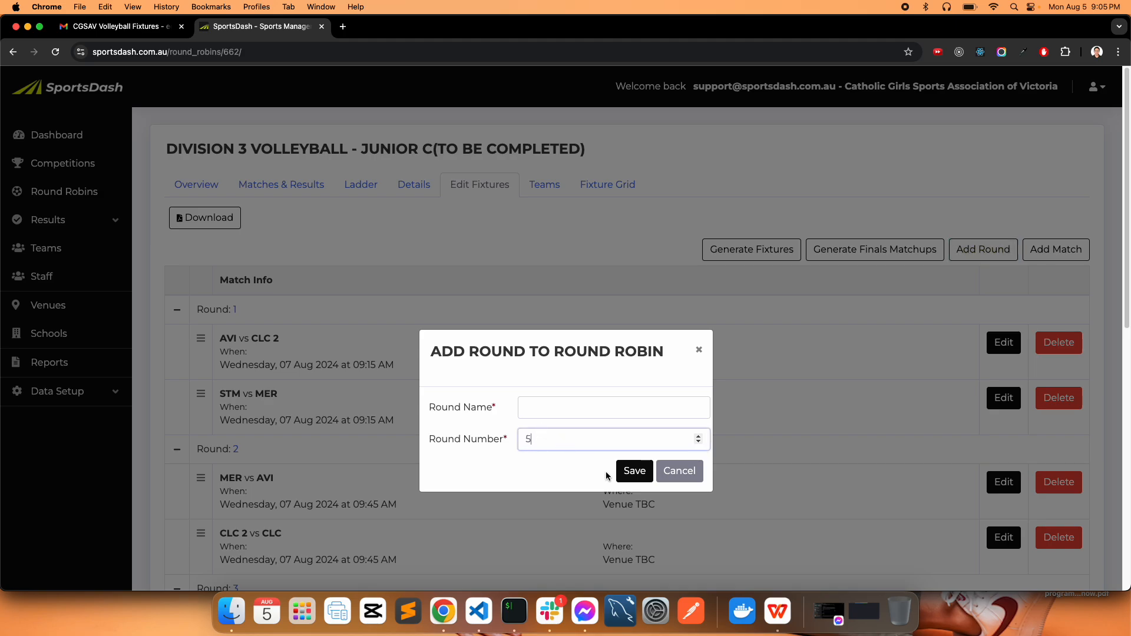
{"action": "left_click", "coordinate": [698, 351]}
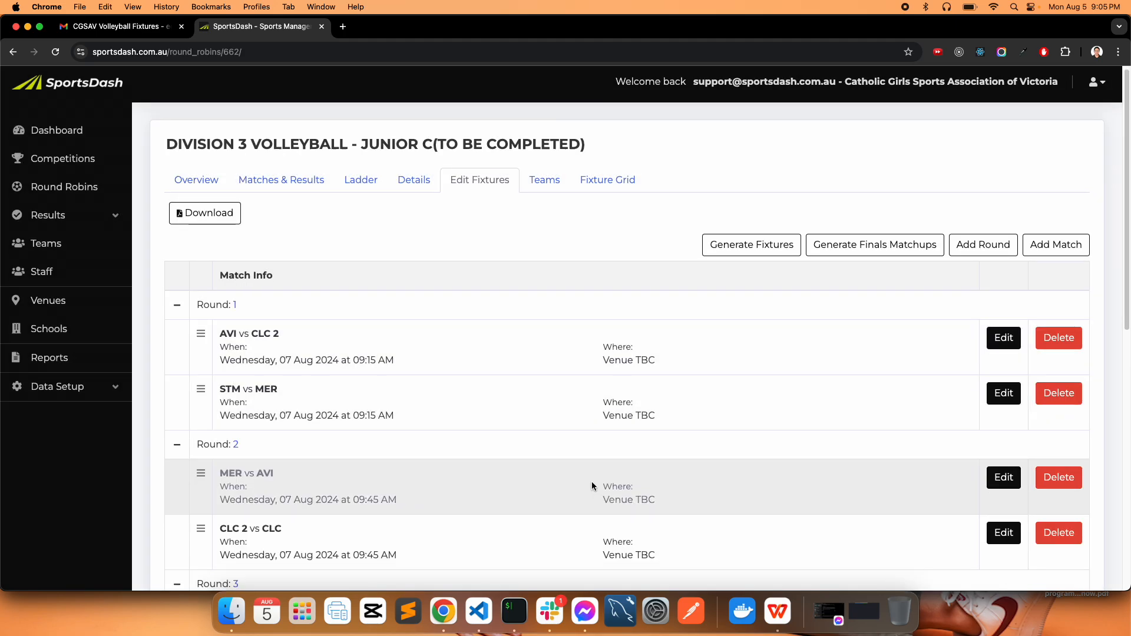
- Look over the existing Junior C rounds and add a round with number 6
{"action": "scroll", "coordinate": [591, 482], "scroll_direction": "down", "scroll_amount": 9}
{"action": "scroll", "coordinate": [574, 494], "scroll_direction": "up", "scroll_amount": 9}
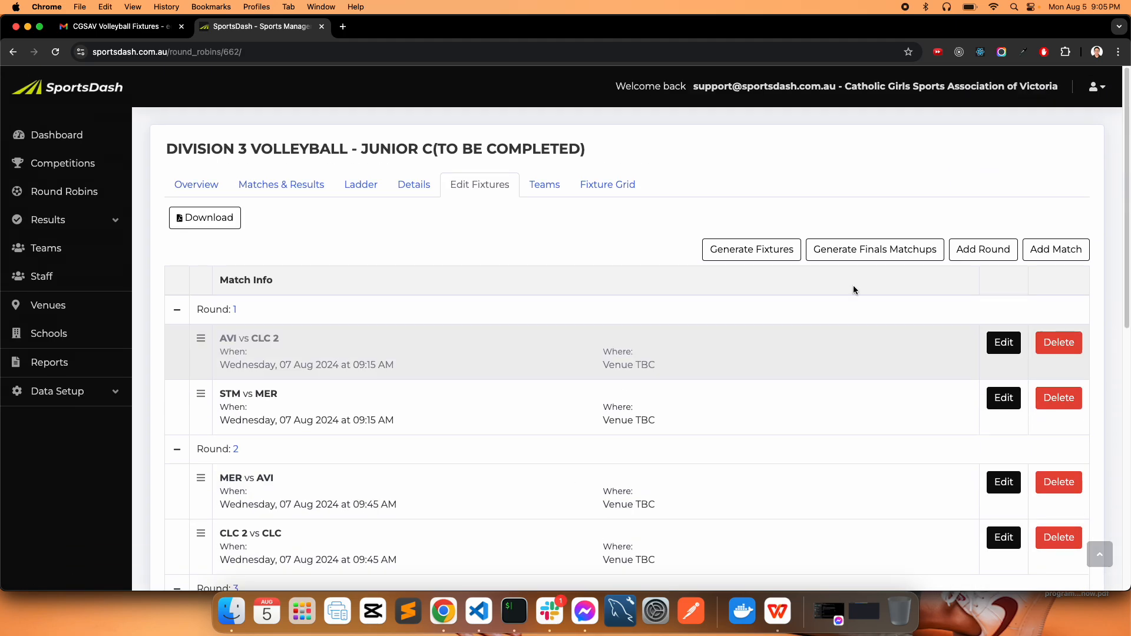
{"action": "left_click", "coordinate": [989, 251]}
{"action": "left_click_drag", "start_coordinate": [543, 440], "coordinate": [485, 440]}
{"action": "type", "text": "6"}
{"action": "left_click", "coordinate": [625, 474]}
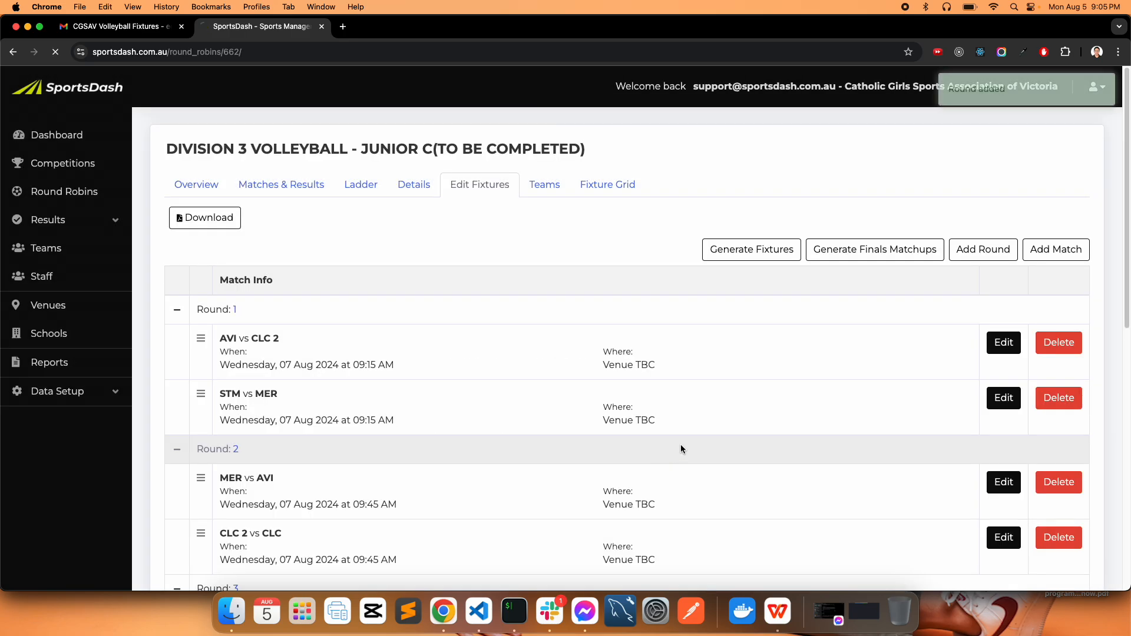
- Add two more rounds to the Junior C round robin, numbered 7 and 8
{"action": "left_click", "coordinate": [998, 244]}
{"action": "left_click", "coordinate": [597, 441]}
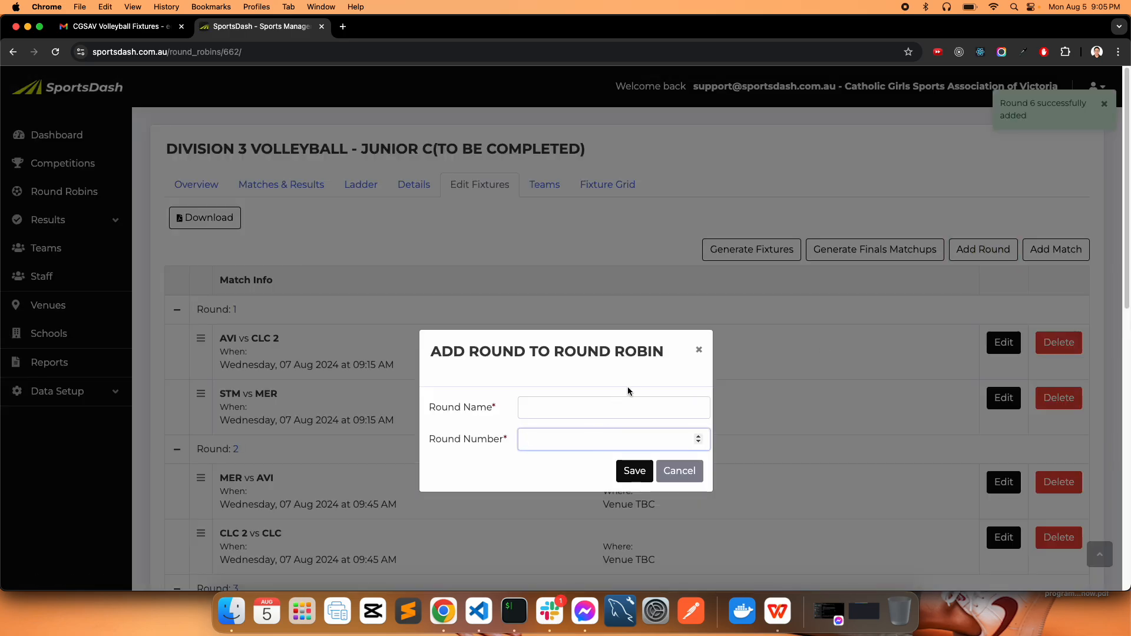
{"action": "type", "text": "7"}
{"action": "left_click", "coordinate": [635, 471]}
{"action": "left_click", "coordinate": [984, 250]}
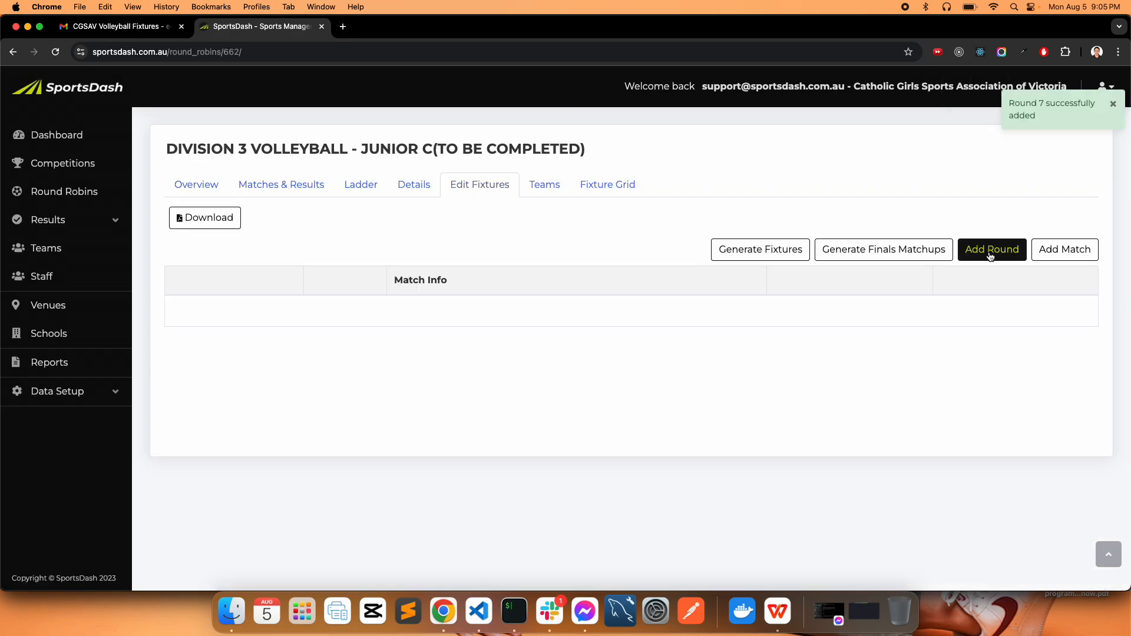
{"action": "left_click", "coordinate": [540, 444]}
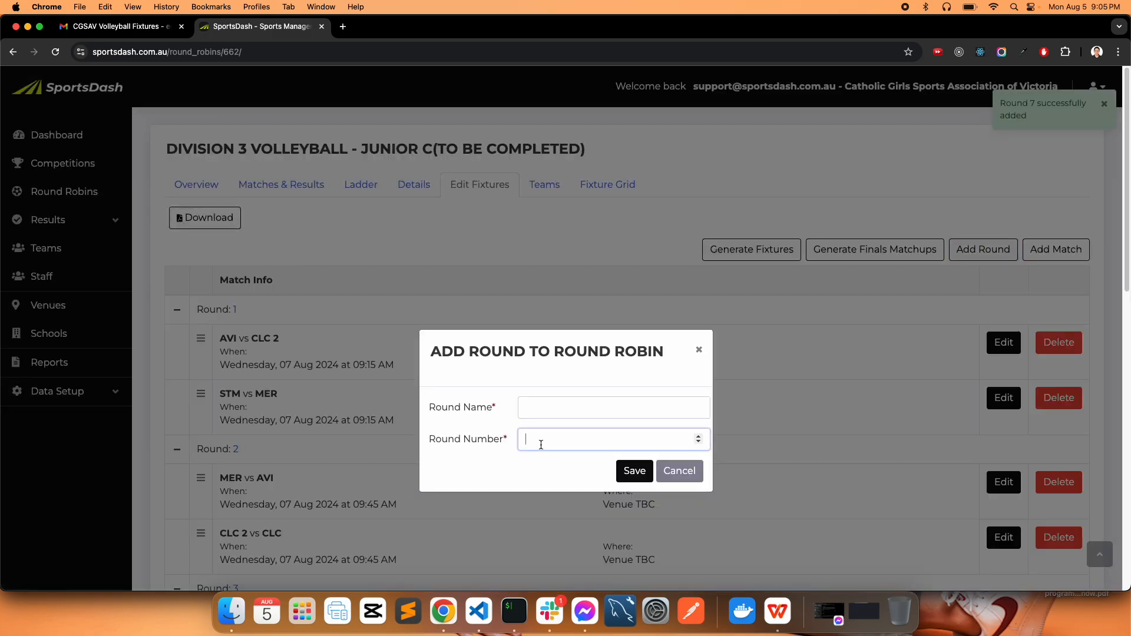
{"action": "left_click", "coordinate": [623, 480]}
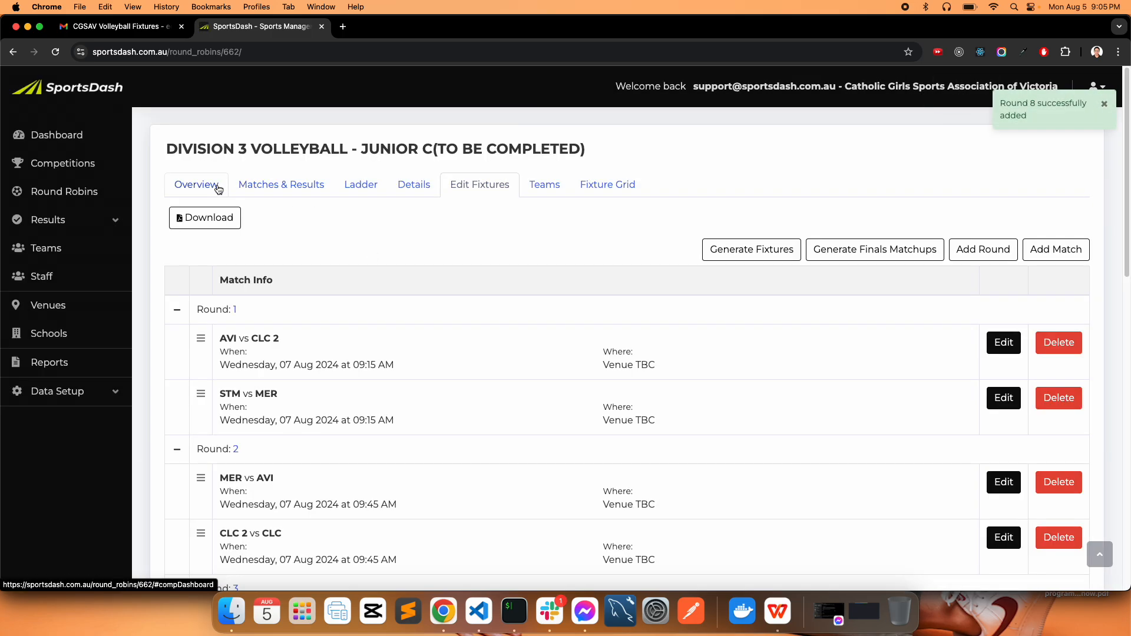
- Mark the Junior C round robin's fixtures as final and review its rounds in the fixture list
{"action": "left_click", "coordinate": [218, 189]}
{"action": "left_click", "coordinate": [245, 304]}
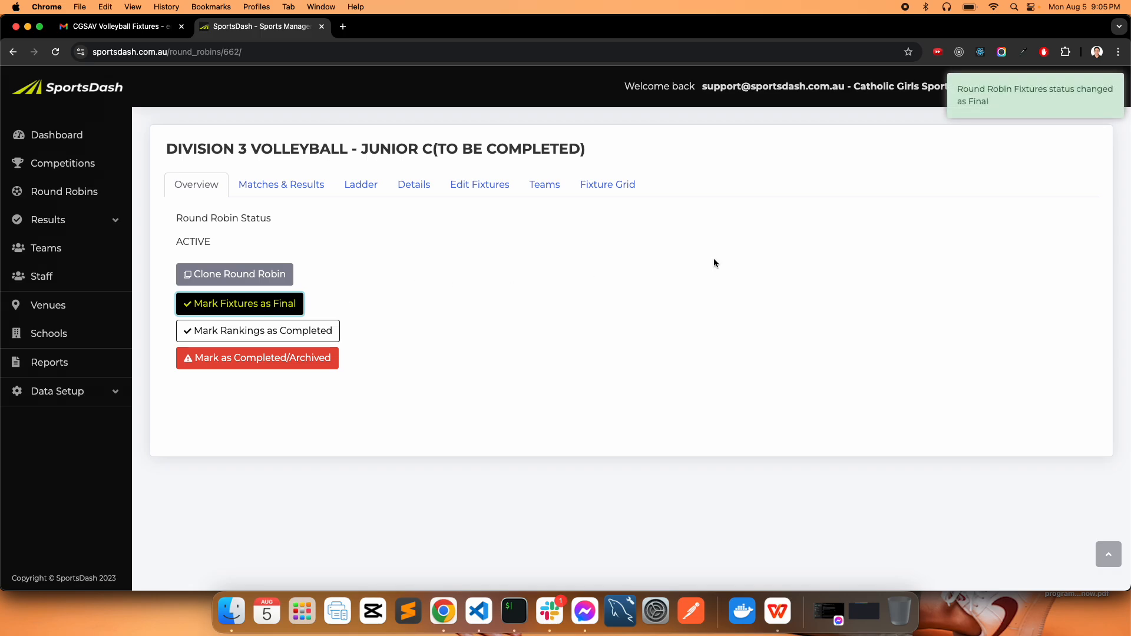
{"action": "left_click", "coordinate": [498, 188]}
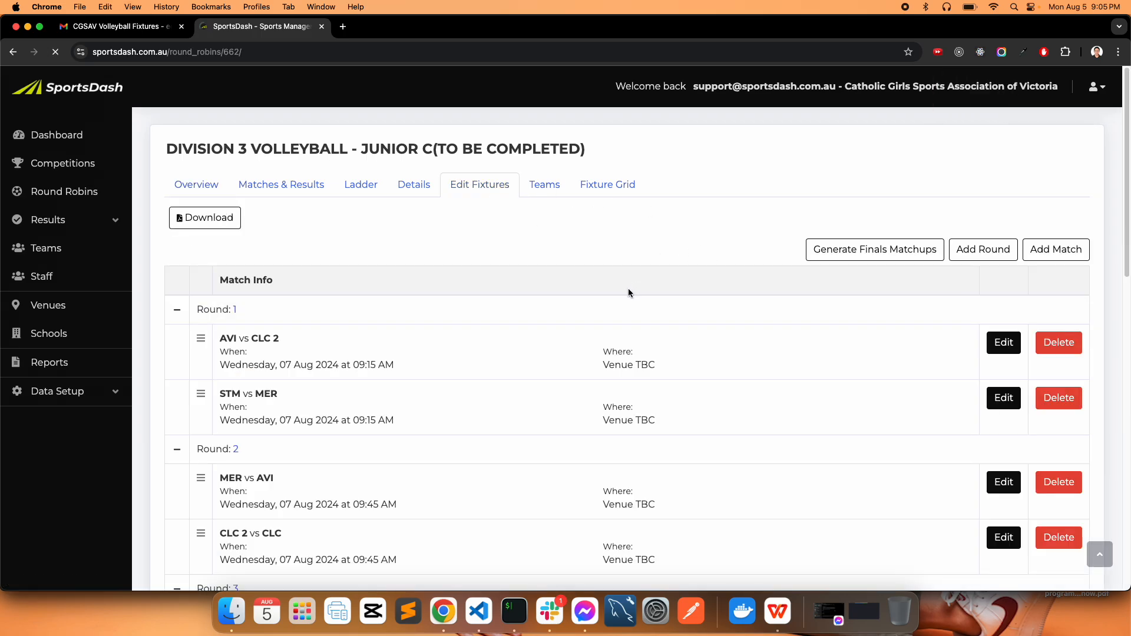
{"action": "scroll", "coordinate": [593, 340], "scroll_direction": "down", "scroll_amount": 15}
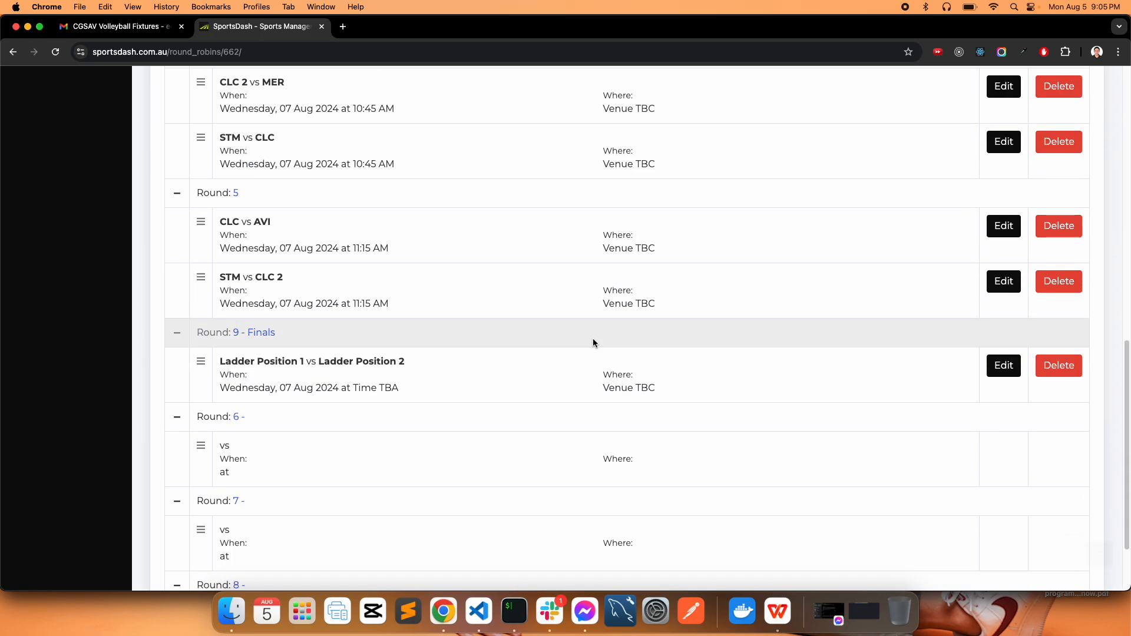
{"action": "scroll", "coordinate": [594, 341], "scroll_direction": "up", "scroll_amount": 15}
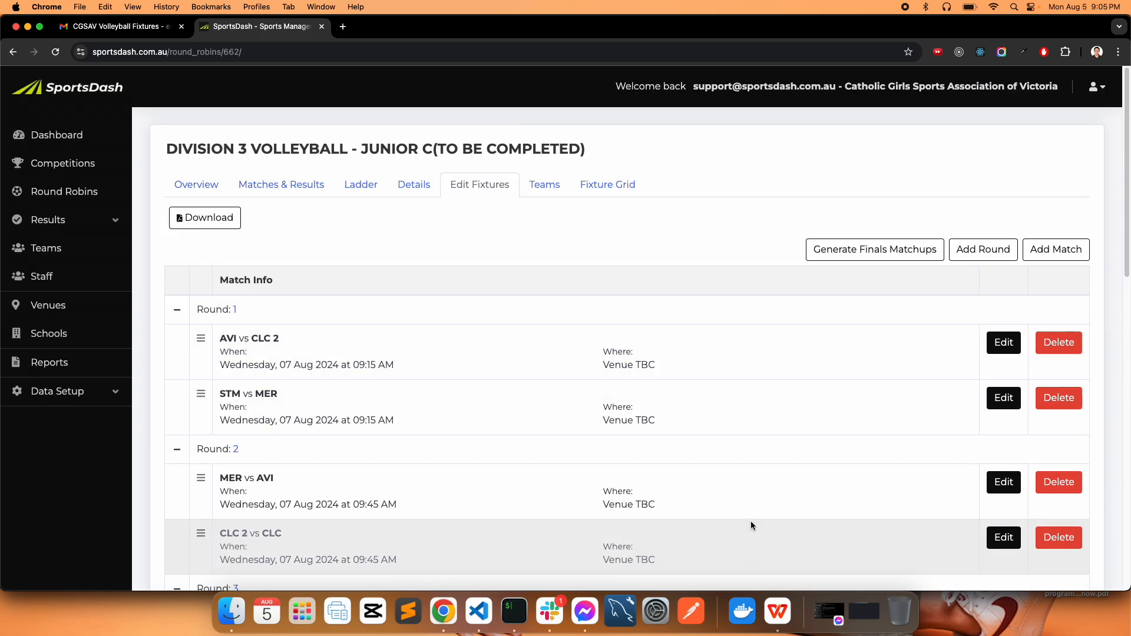
- Look at the fixture PDF and go back to the list of all round robins
{"action": "left_click", "coordinate": [778, 611]}
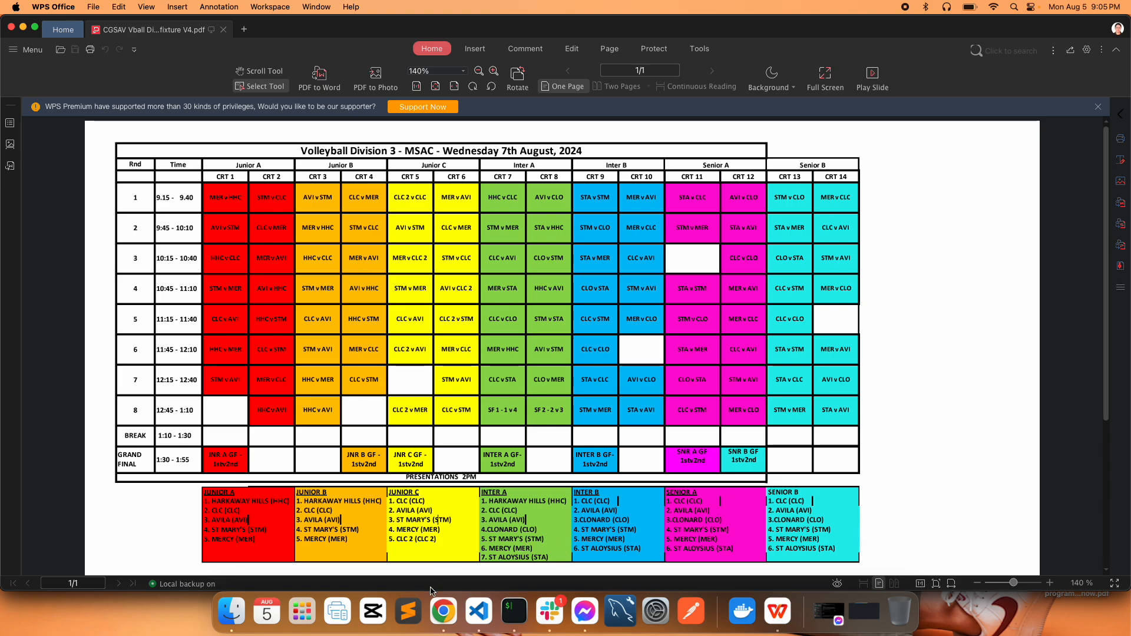
{"action": "left_click", "coordinate": [443, 610]}
{"action": "left_click", "coordinate": [72, 191]}
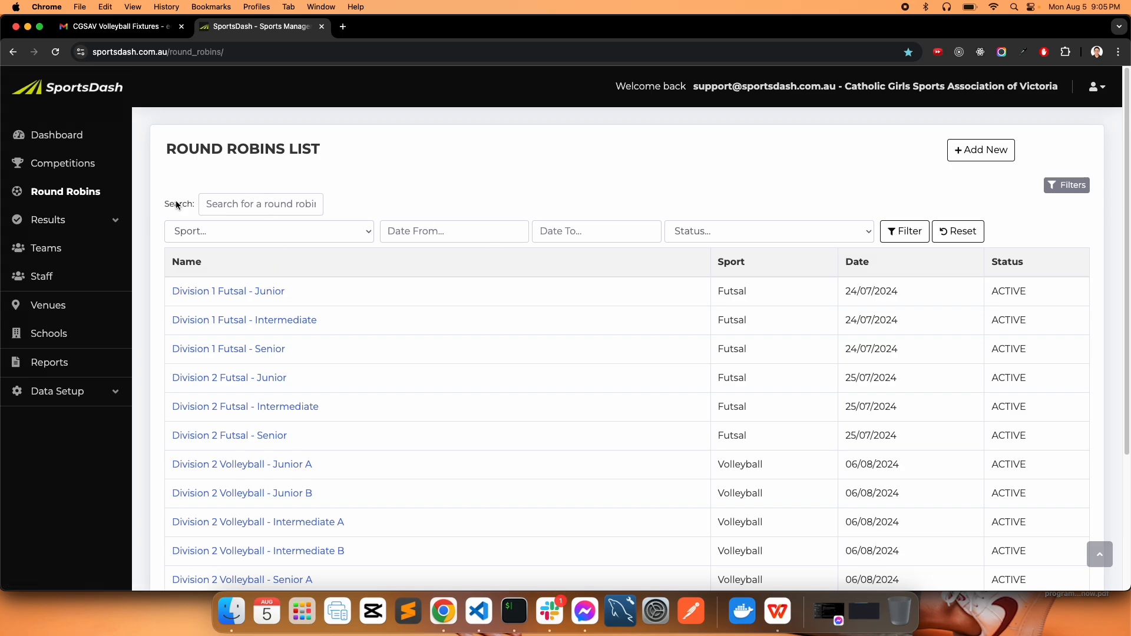
{"action": "left_click", "coordinate": [981, 149]}
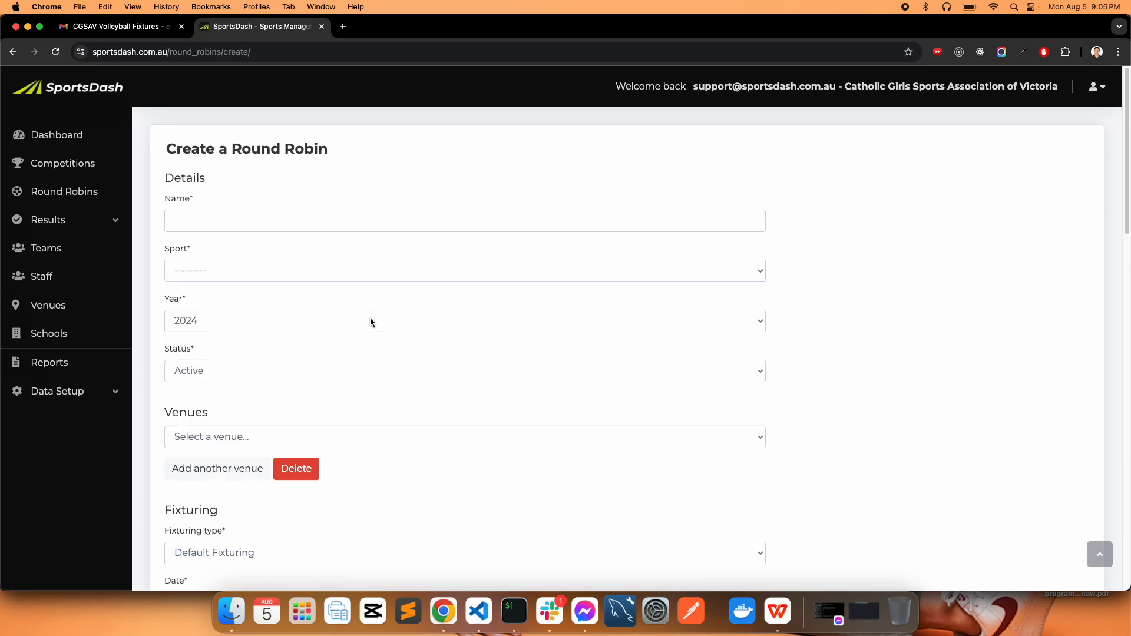
{"action": "scroll", "coordinate": [330, 348], "scroll_direction": "down", "scroll_amount": 5}
{"action": "scroll", "coordinate": [286, 377], "scroll_direction": "down", "scroll_amount": 10}
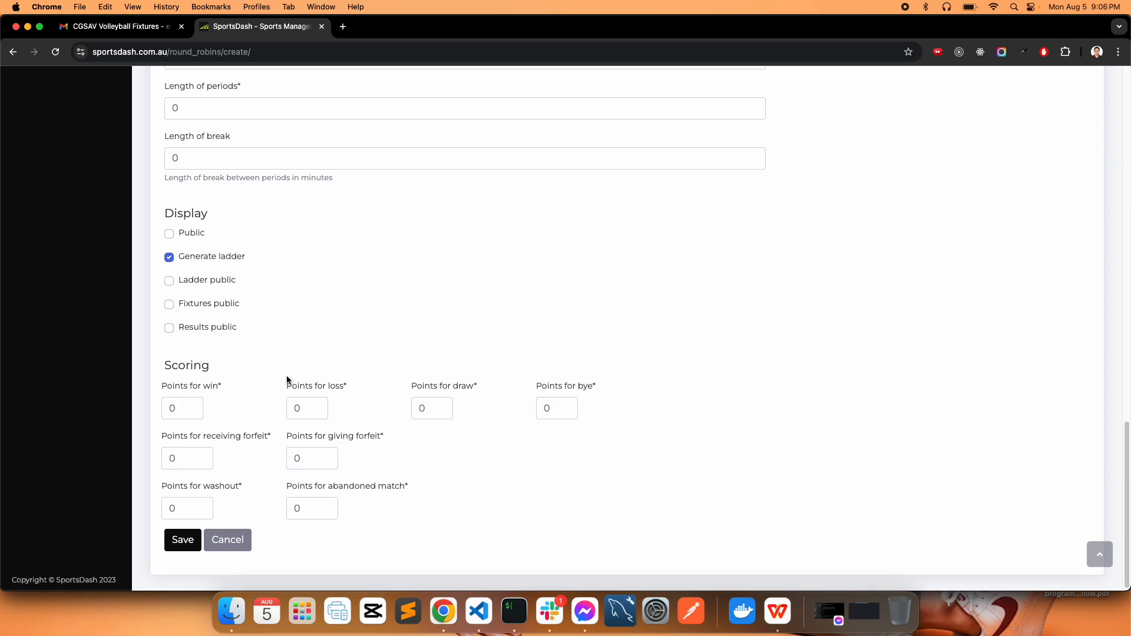
{"action": "scroll", "coordinate": [287, 375], "scroll_direction": "up", "scroll_amount": 15}
{"action": "left_click", "coordinate": [12, 52]}
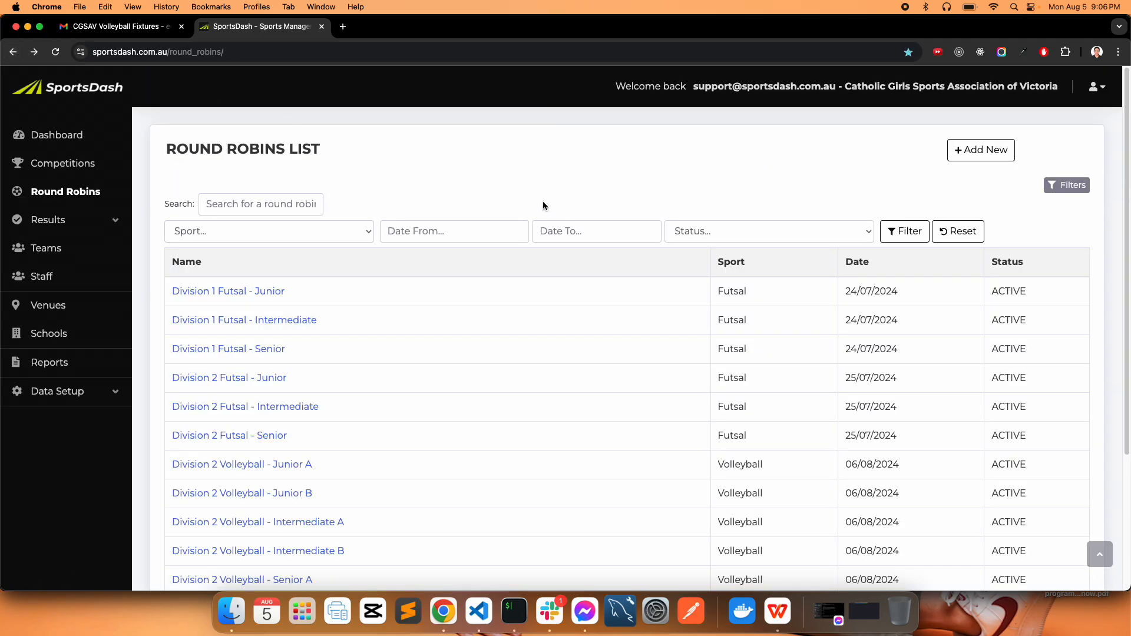